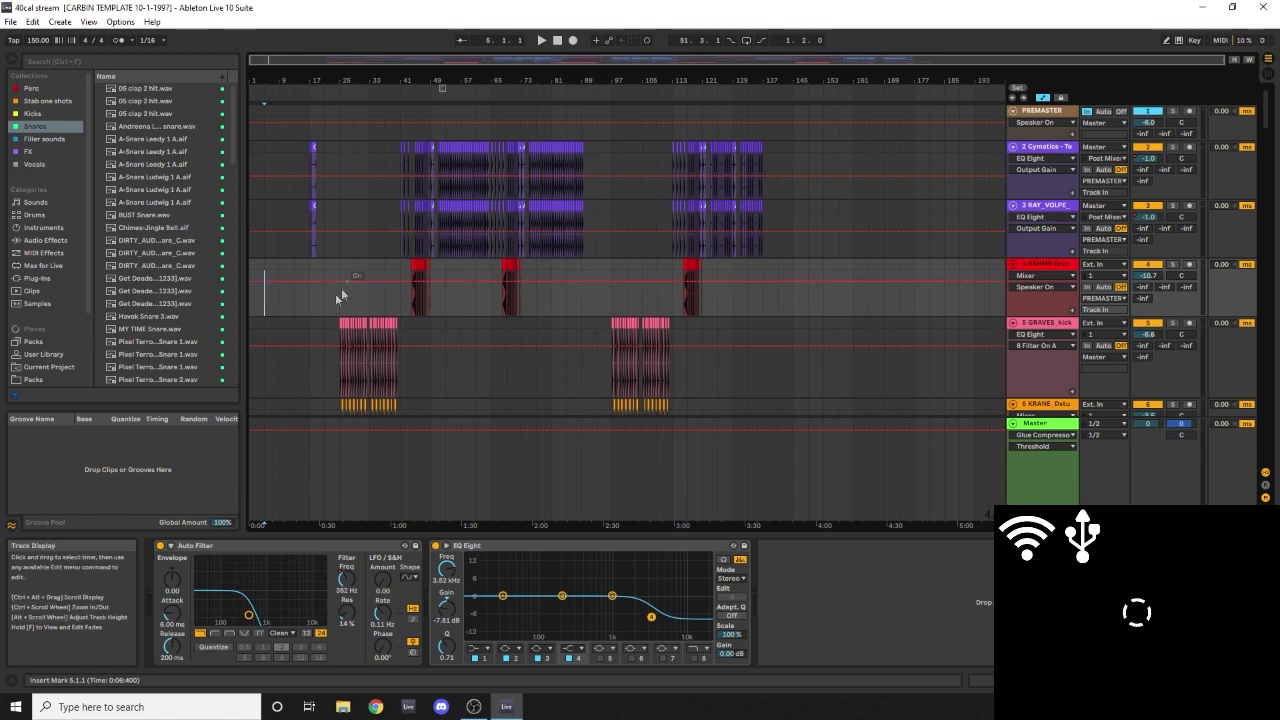
click(275, 306)
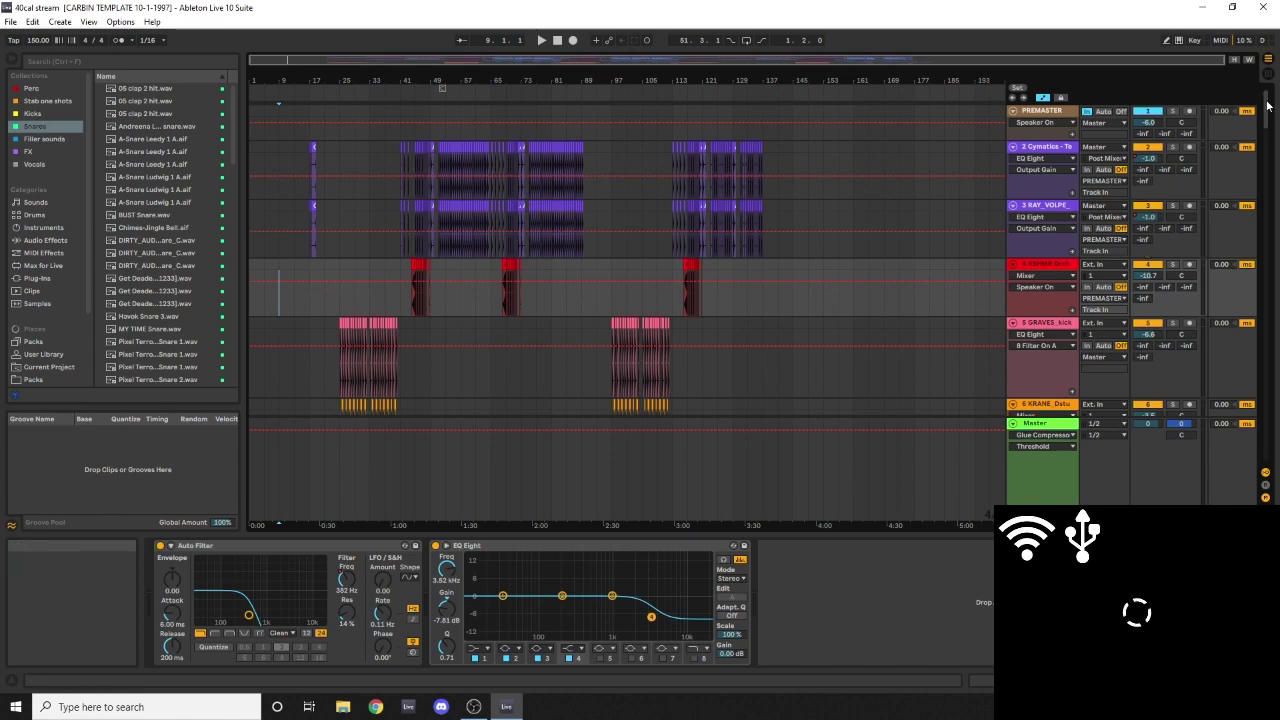
scroll(1264, 114, down, 5)
scroll(1261, 116, up, 5)
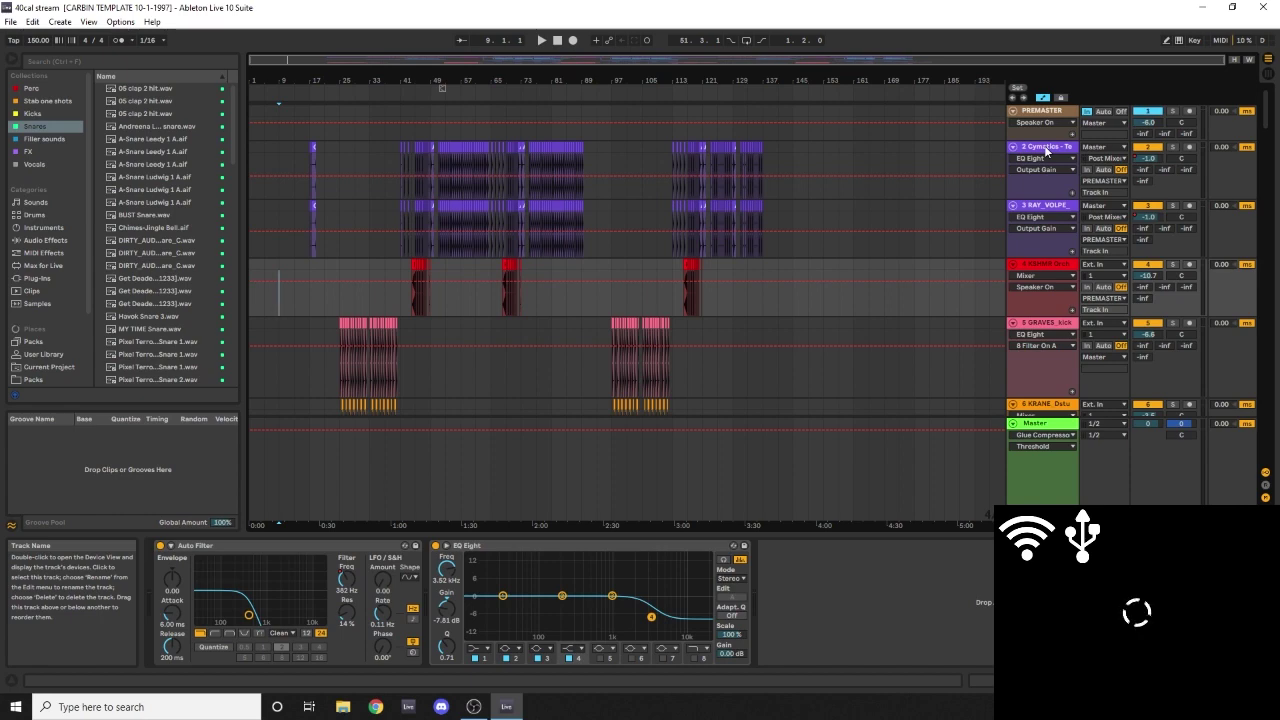
Step: Switch to OBS, move the Video Capture Device source off the canvas, and return to Ableton Live
key(alt+Tab)
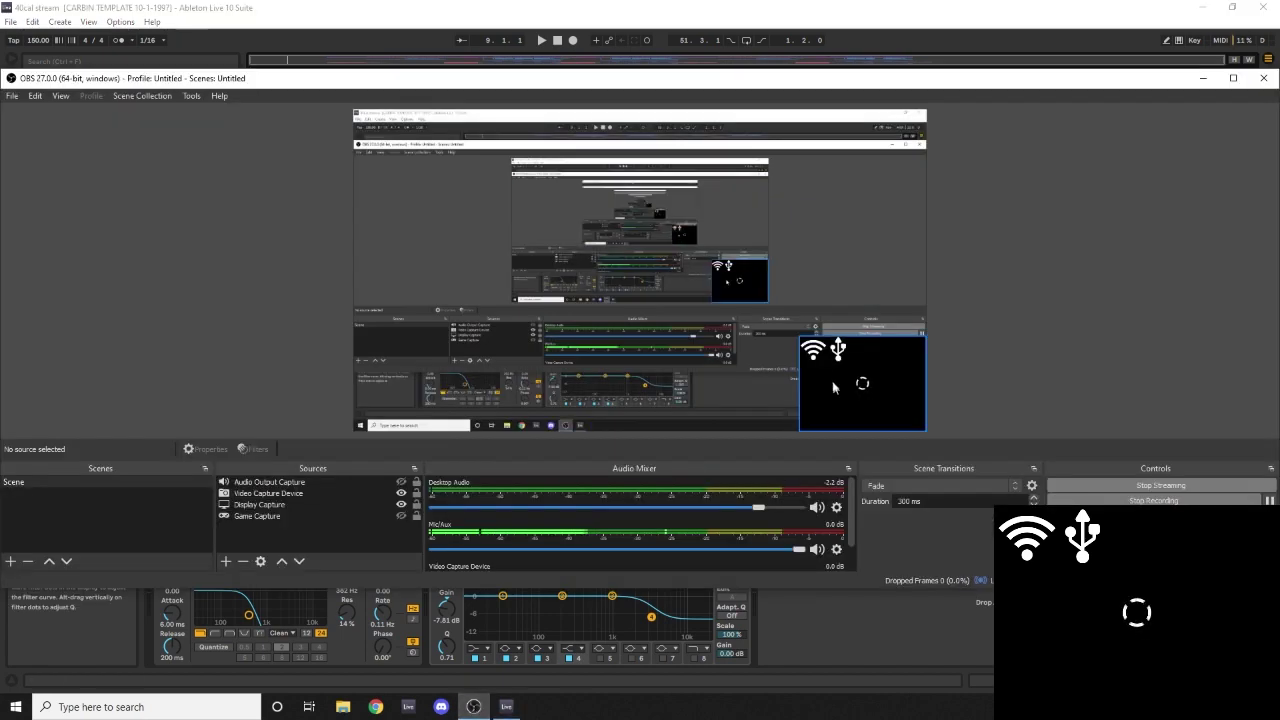
click(506, 706)
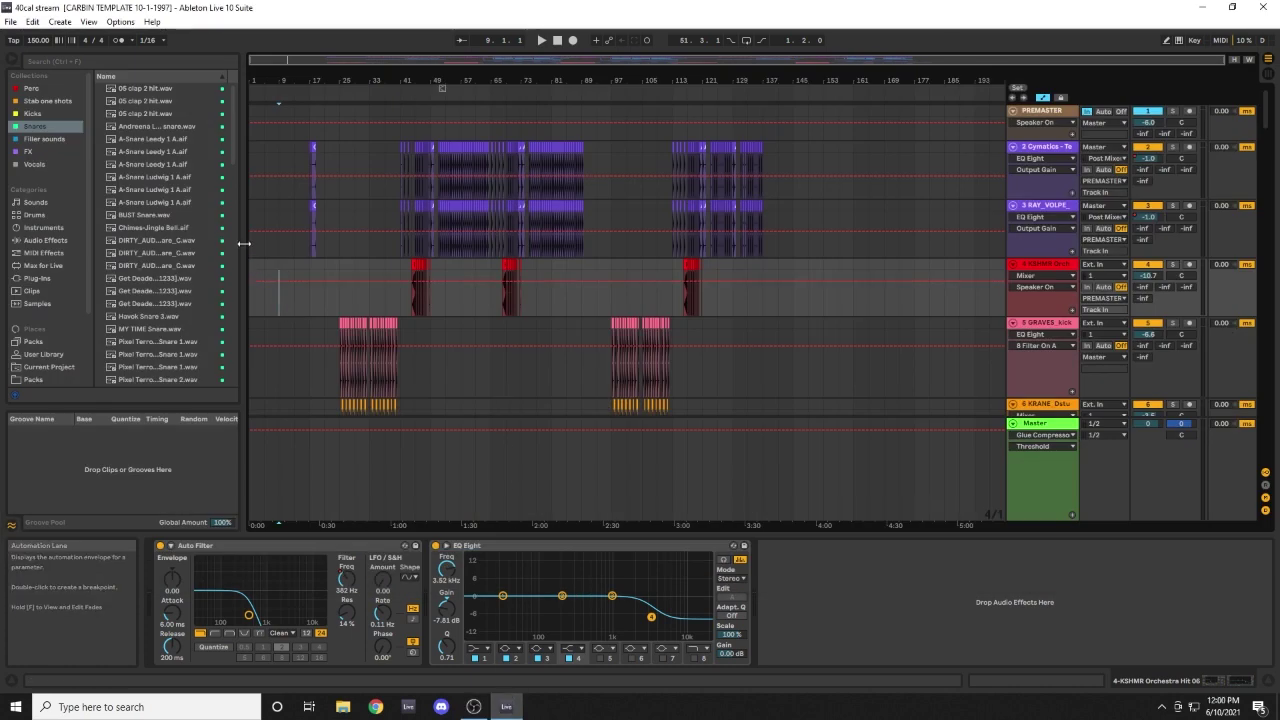
Step: Play the arrangement from bar 17 and show the project in full screen
scroll(256, 243, up, 3)
scroll(276, 234, up, 2)
scroll(294, 233, down, 5)
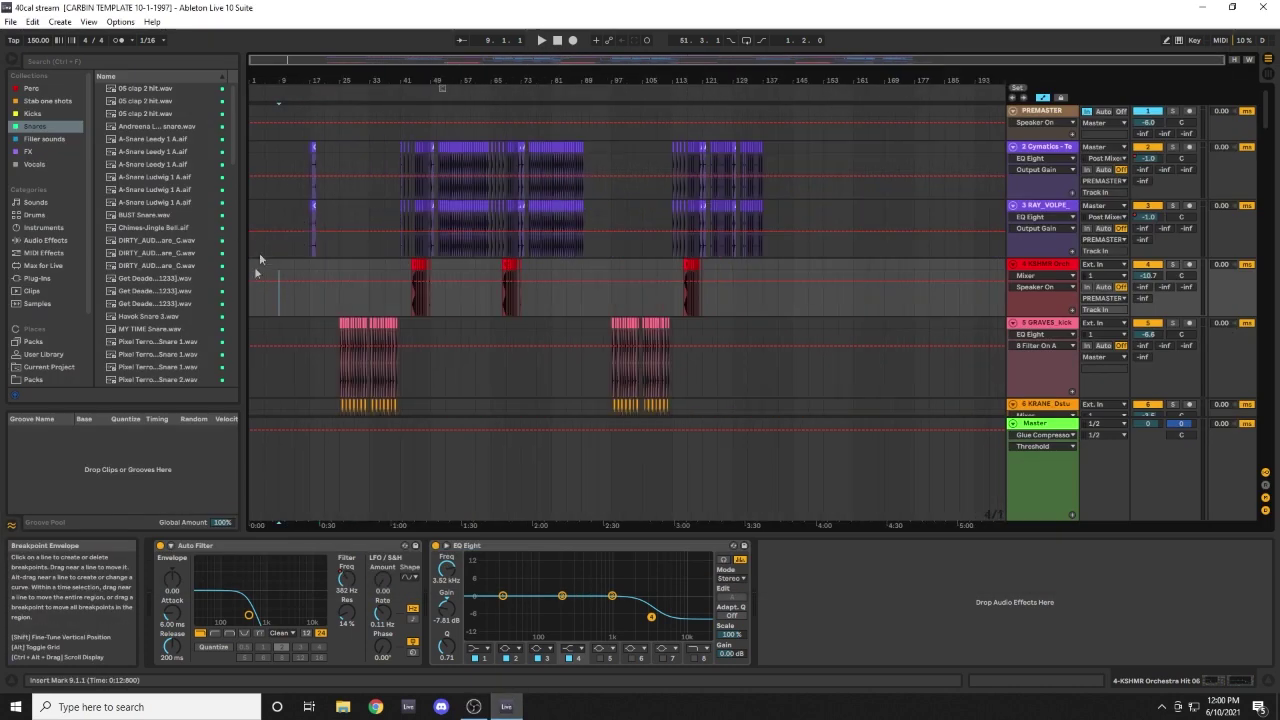
click(310, 303)
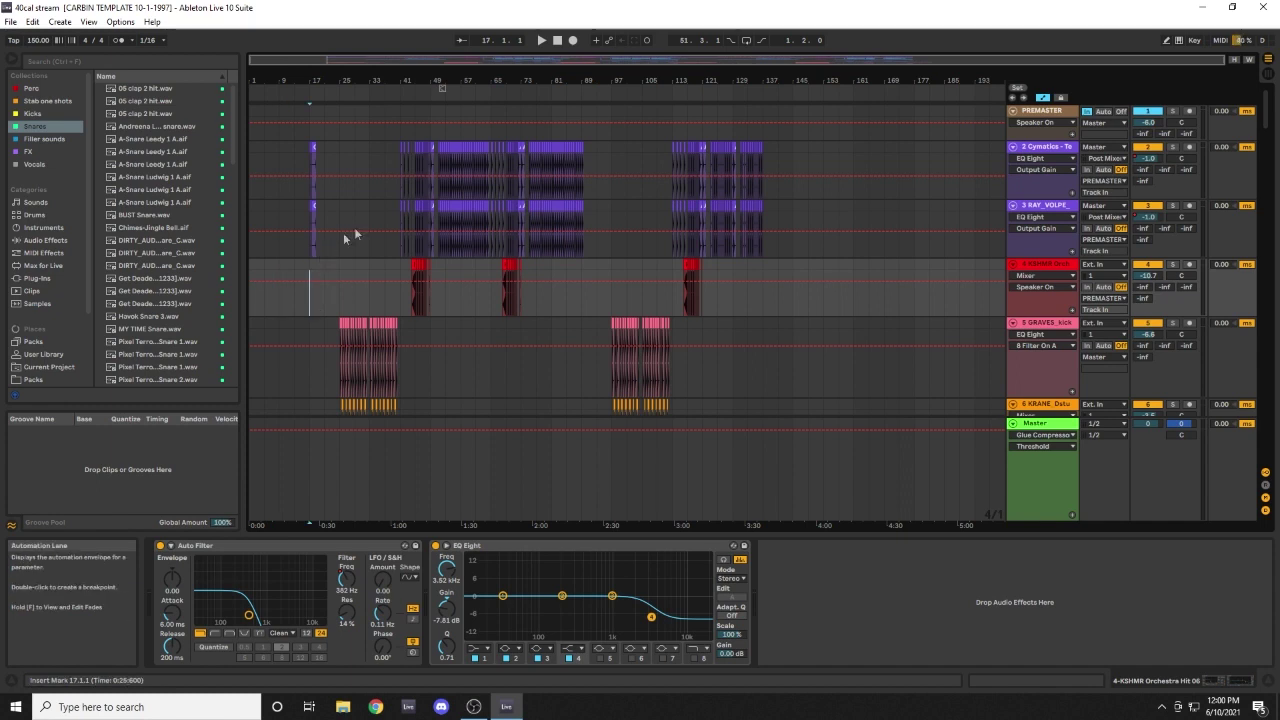
key(space)
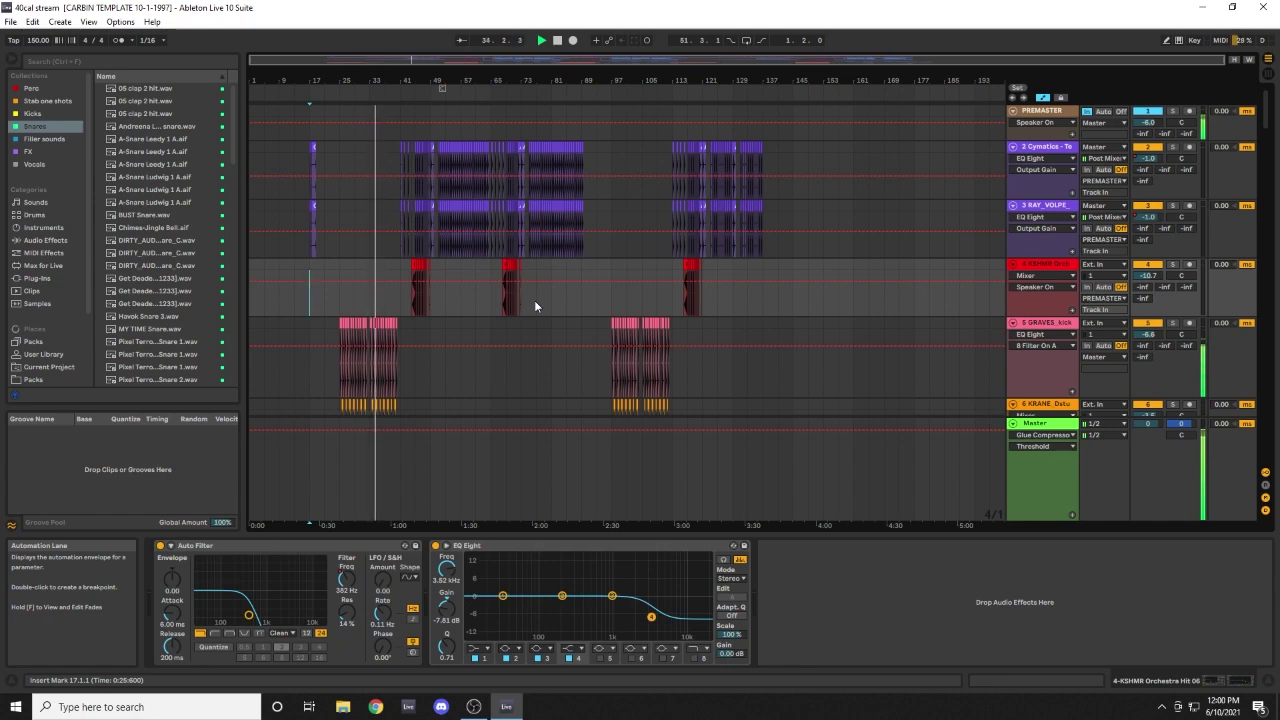
key(ctrl+shift+F11)
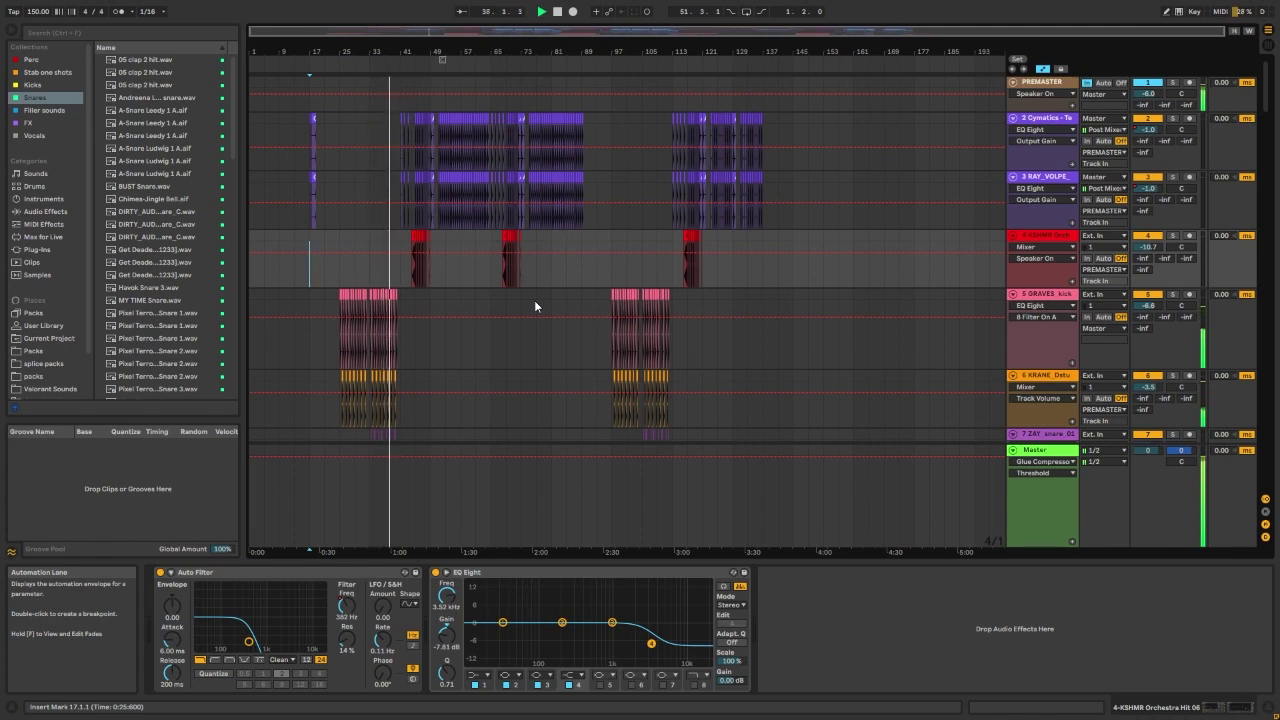
Step: Look through the drum tracks, unfold the red vocal group, and examine its audio clips during playback
scroll(519, 288, down, 5)
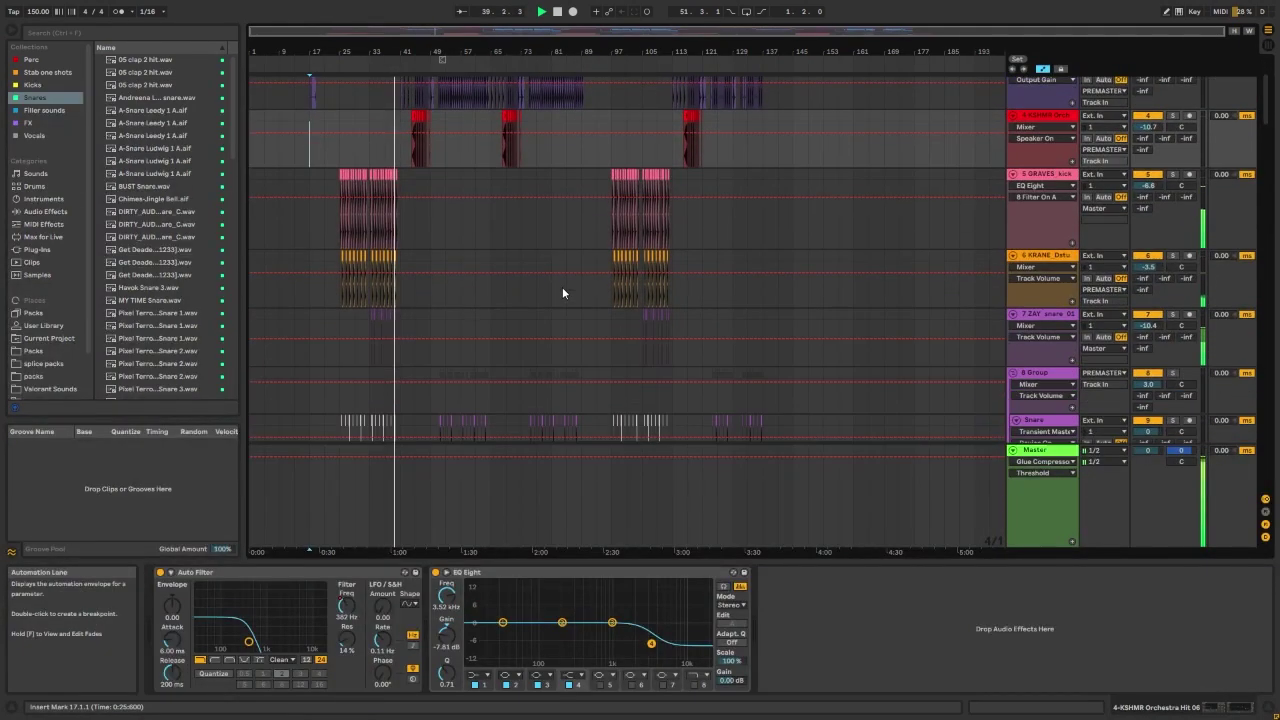
scroll(562, 287, down, 3)
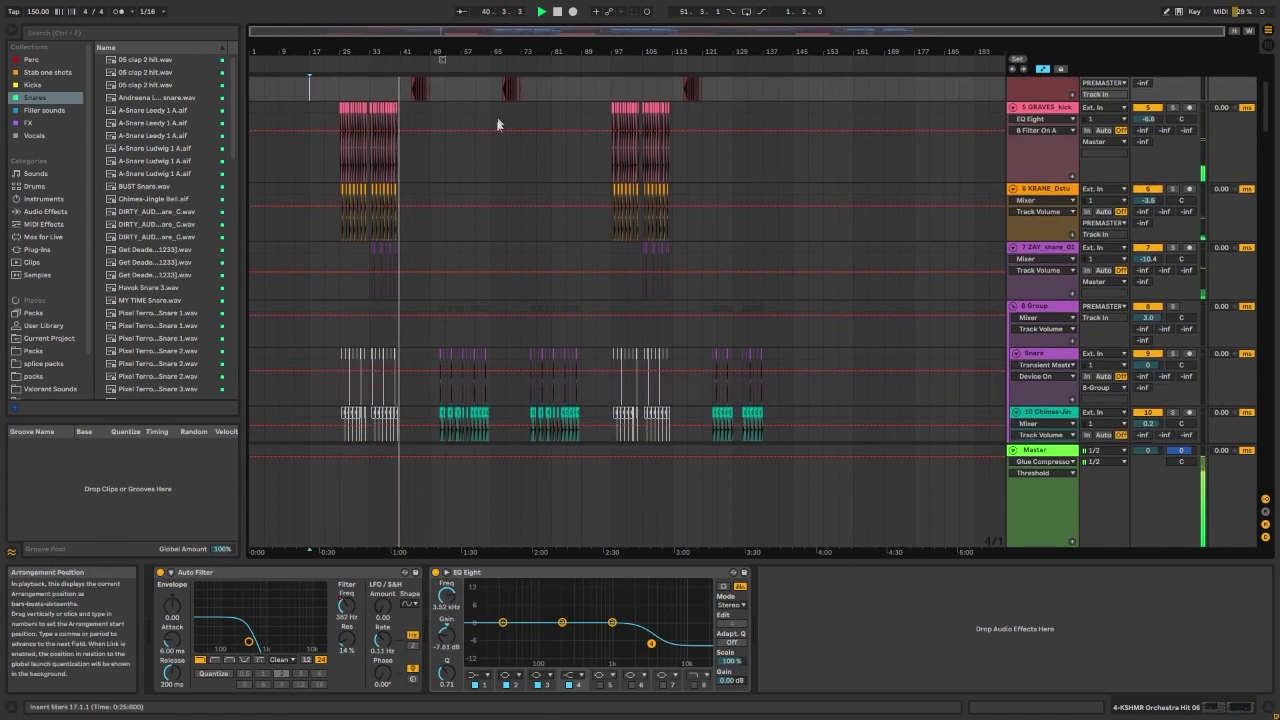
scroll(506, 188, down, 15)
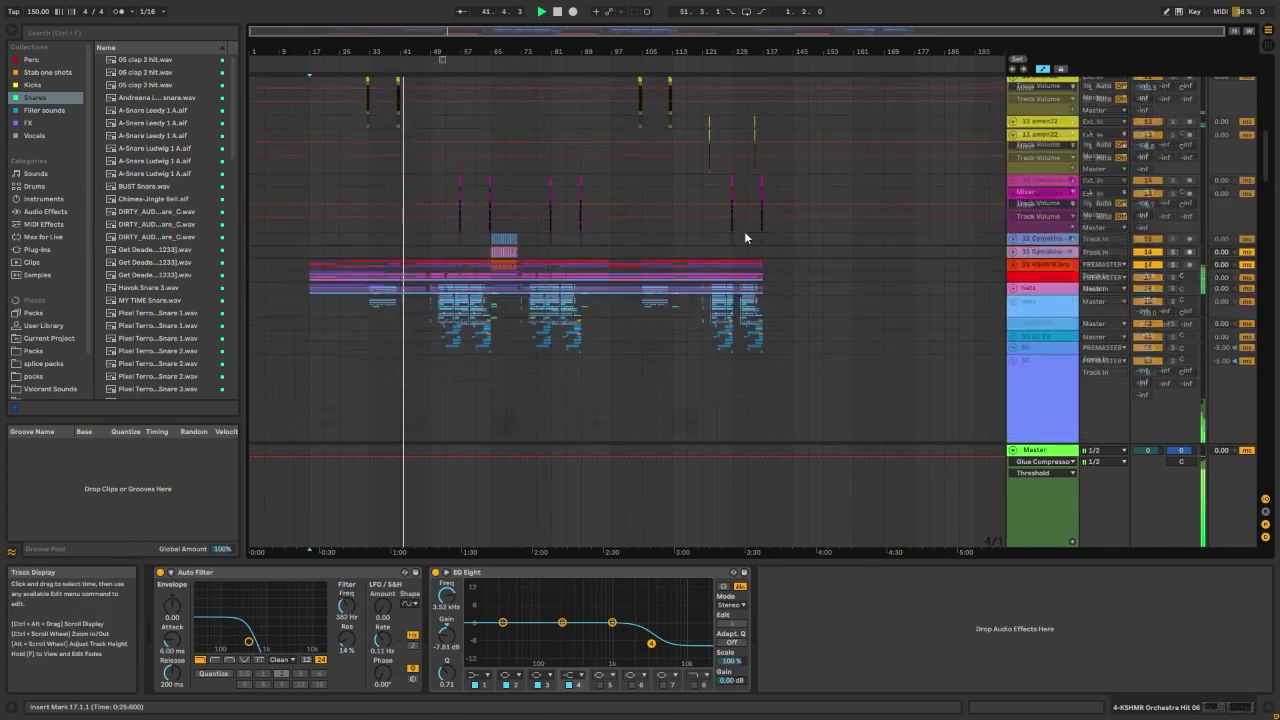
scroll(720, 232, down, 4)
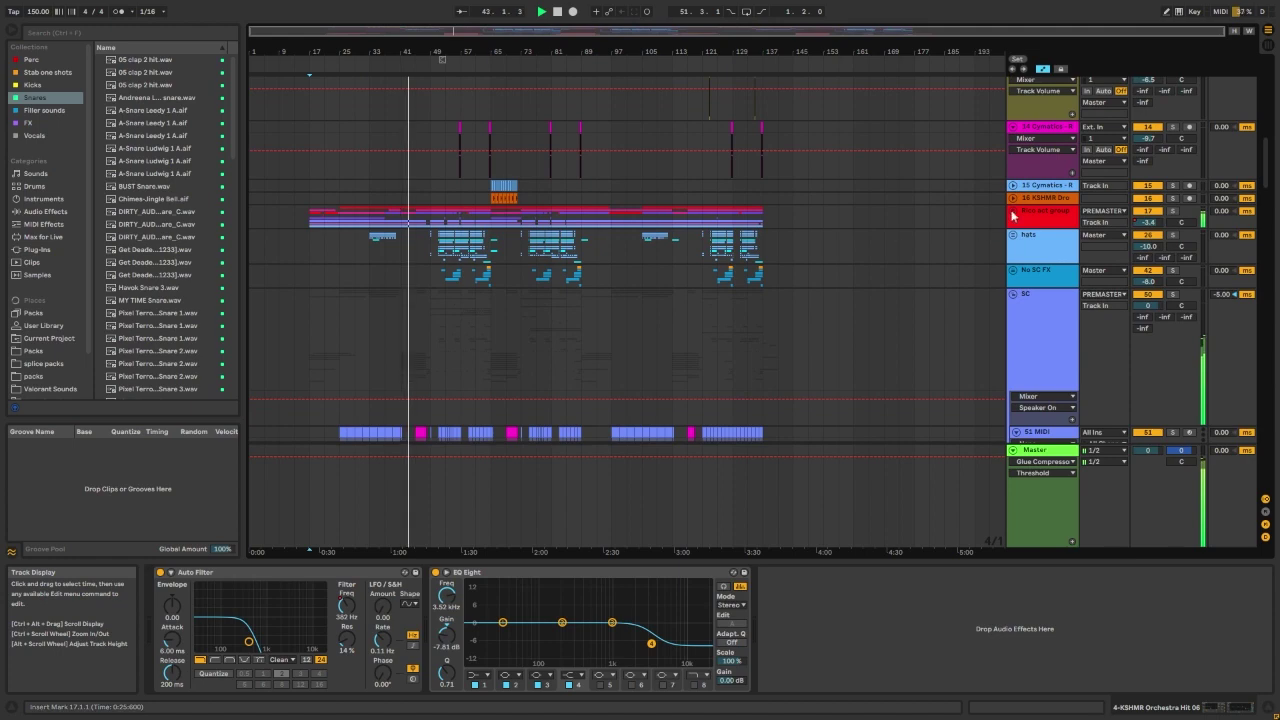
click(1013, 212)
scroll(940, 228, down, 6)
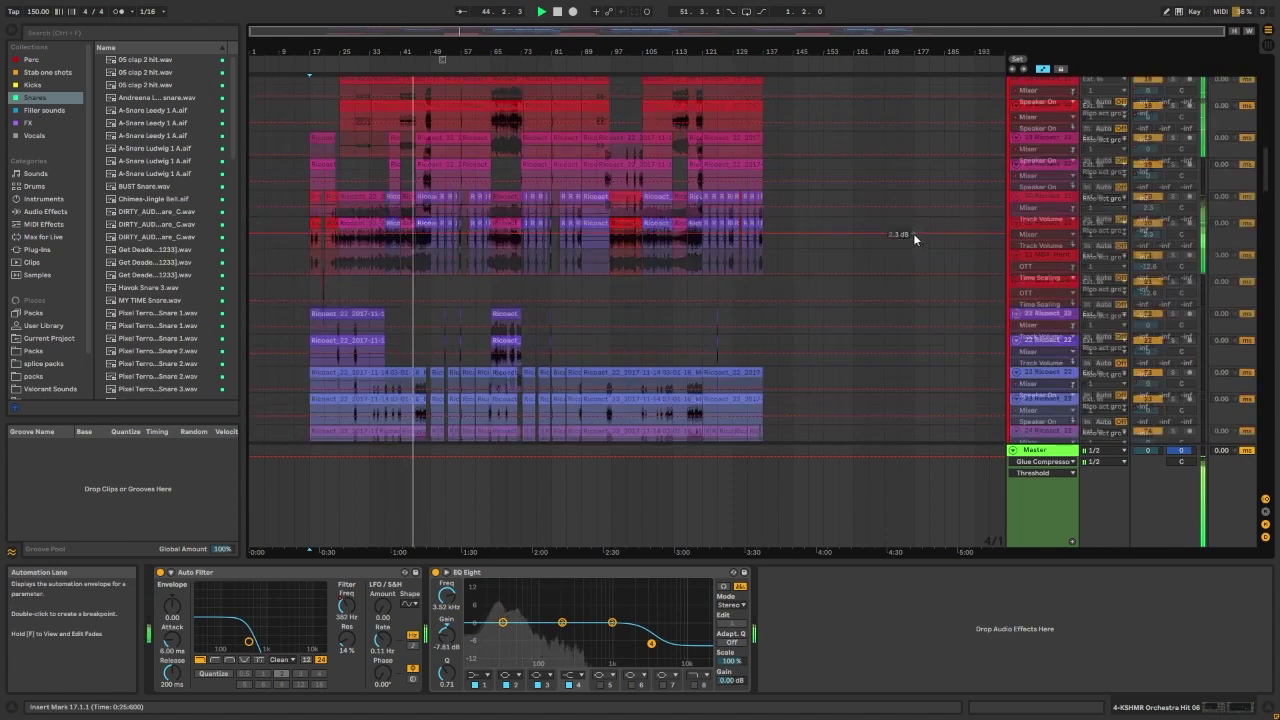
alt+scroll(913, 233, up, 2)
alt+scroll(913, 232, up, 2)
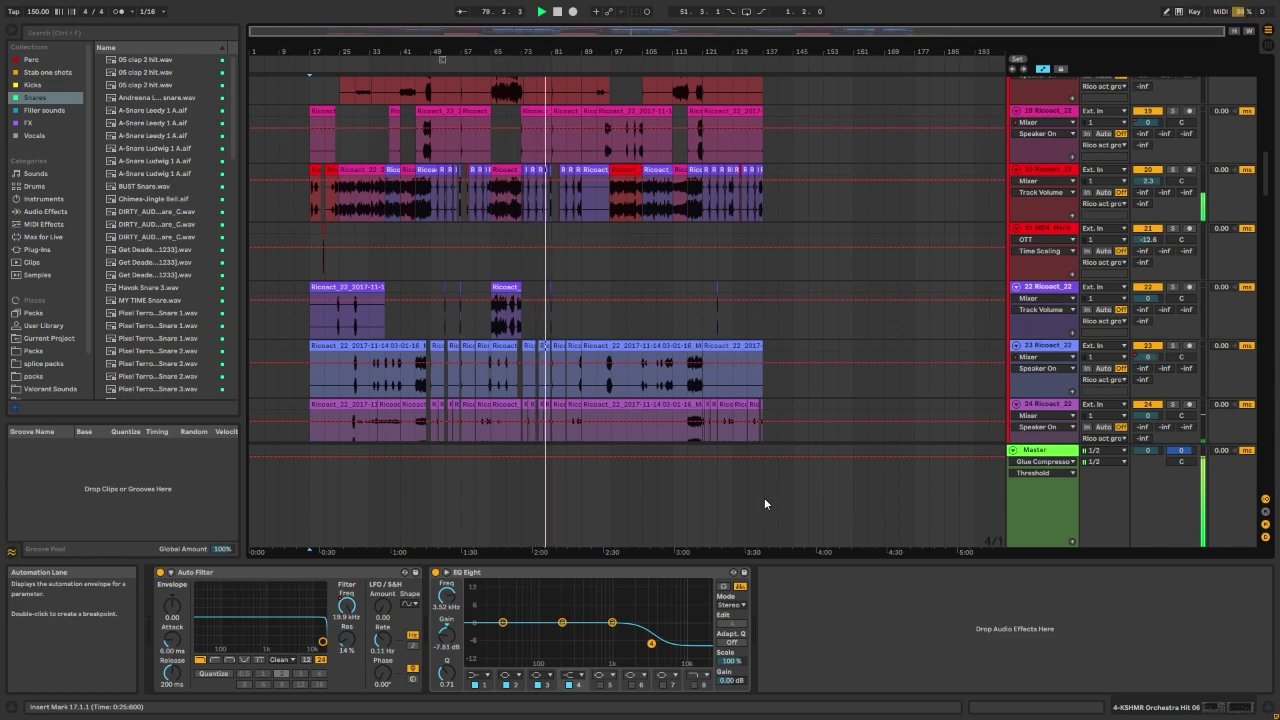
Step: Unfold the SC group and examine its MIDI, Serum and Basses tracks during playback
scroll(765, 381, down, 5)
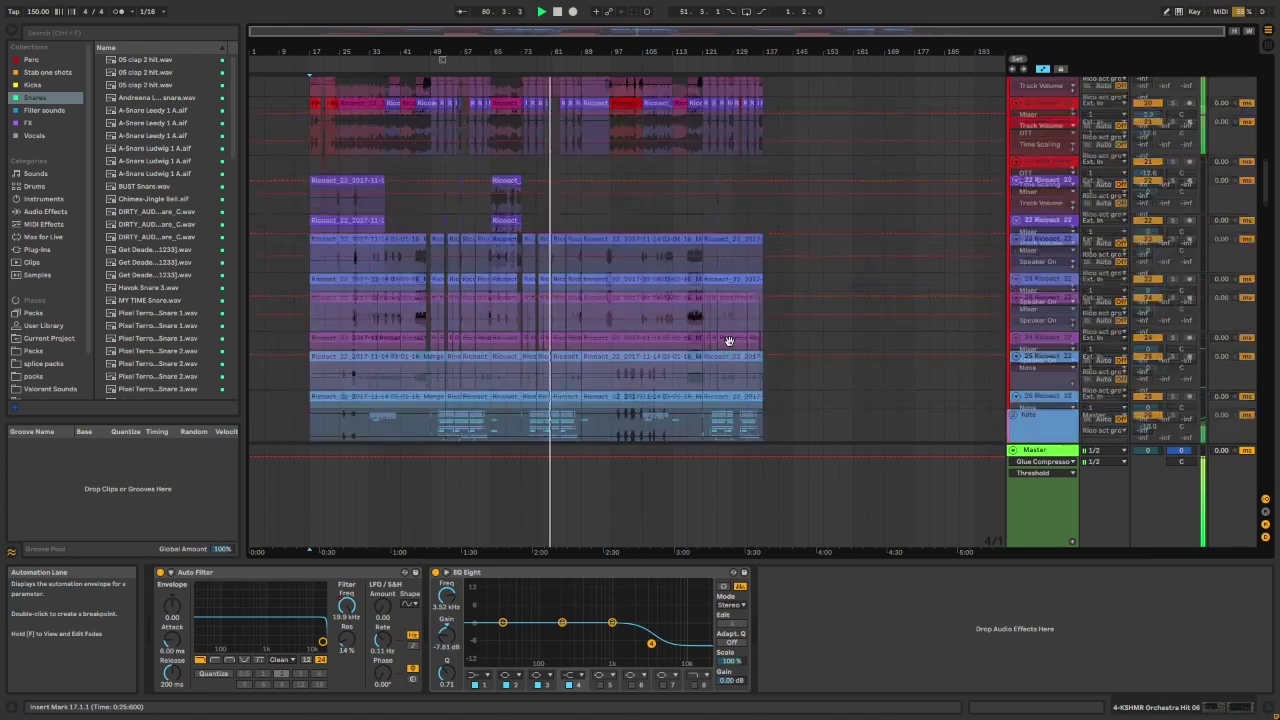
scroll(733, 345, down, 3)
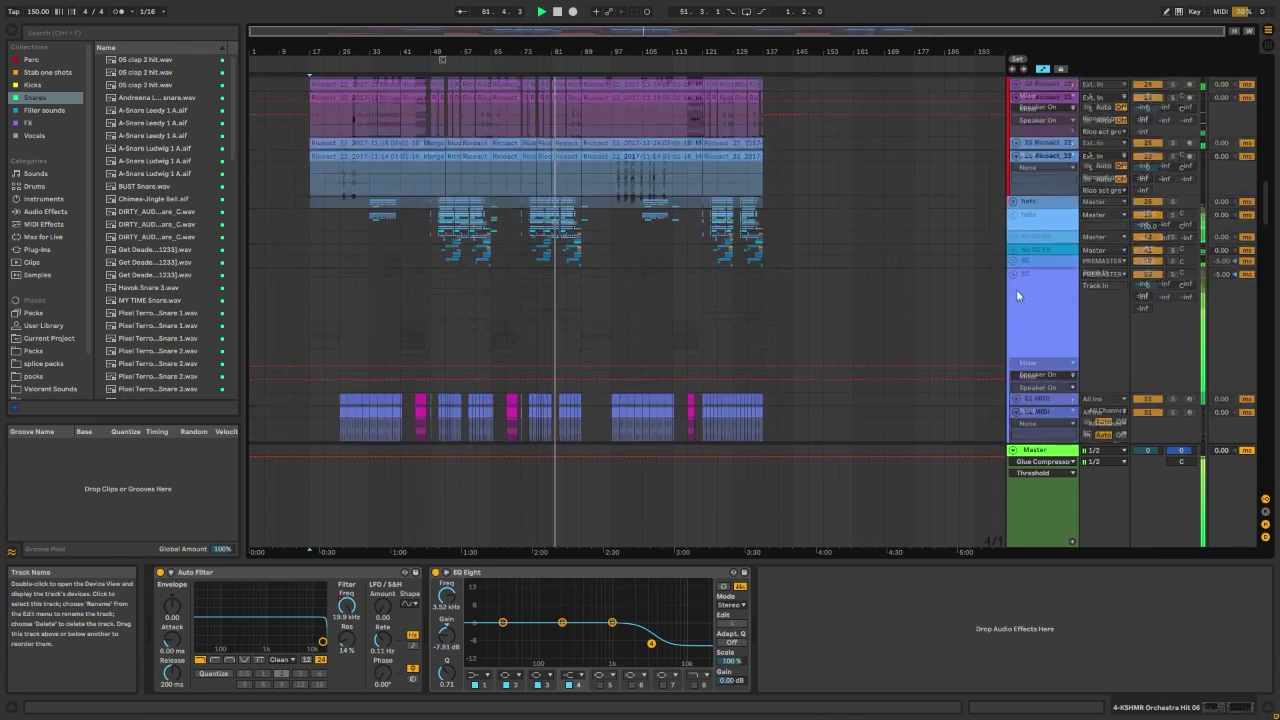
click(1018, 293)
scroll(915, 292, down, 10)
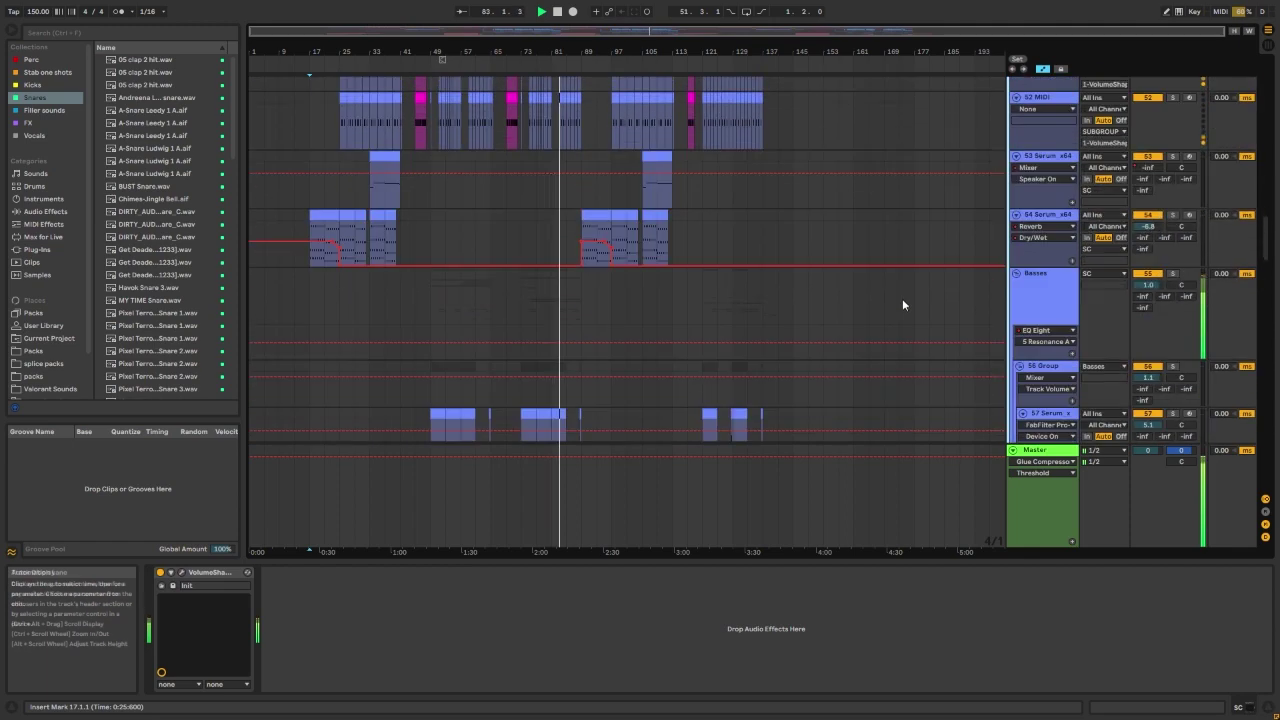
scroll(898, 299, down, 8)
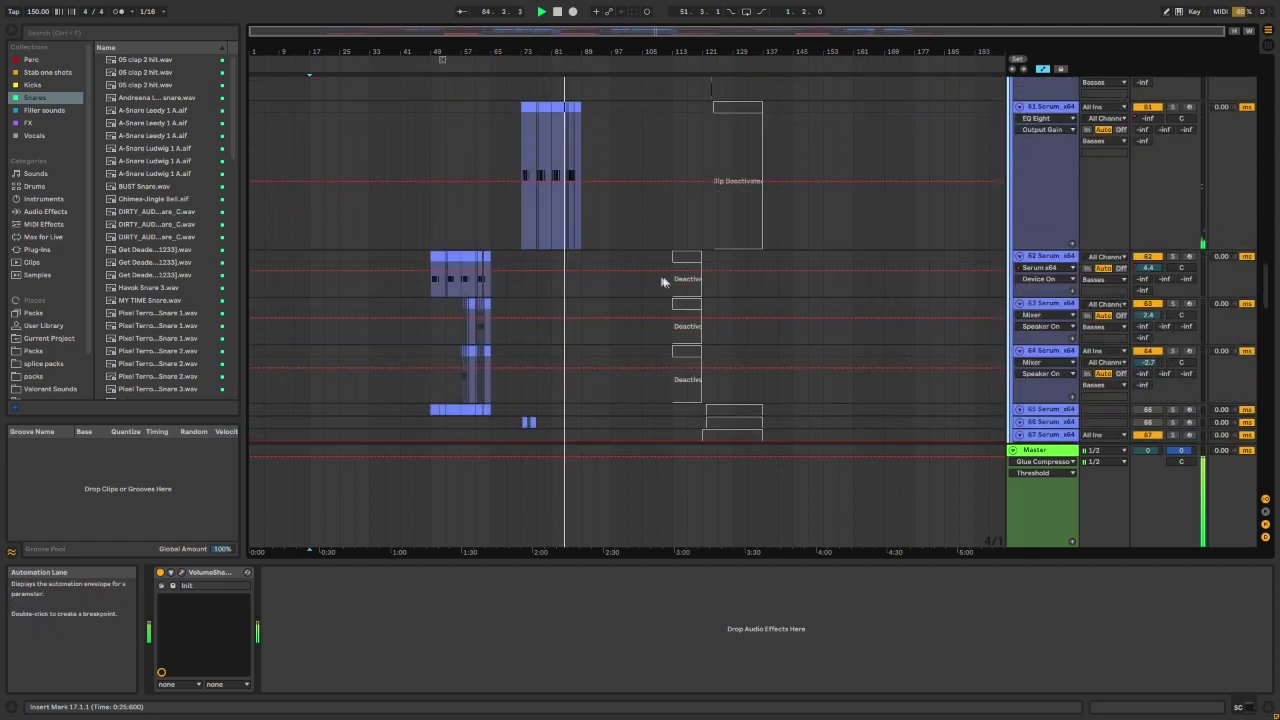
scroll(433, 270, up, 4)
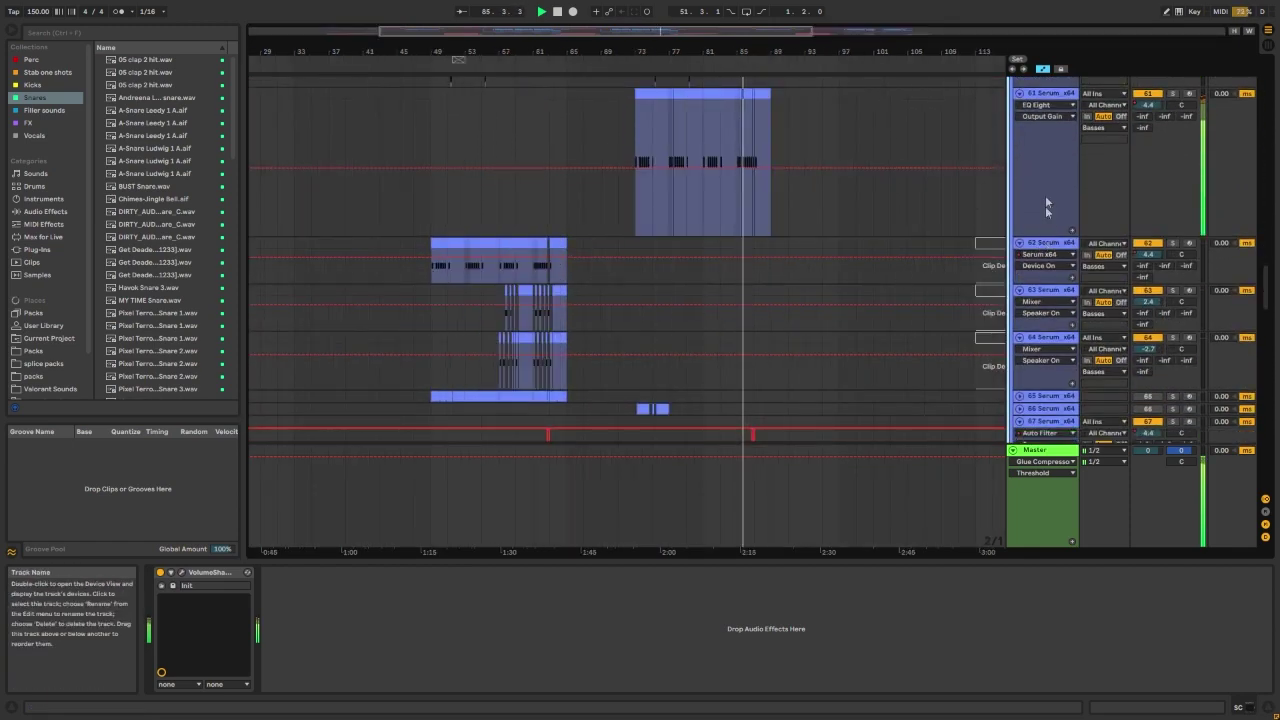
Step: Show the device chain of Serum track 61 from its first device
click(1058, 98)
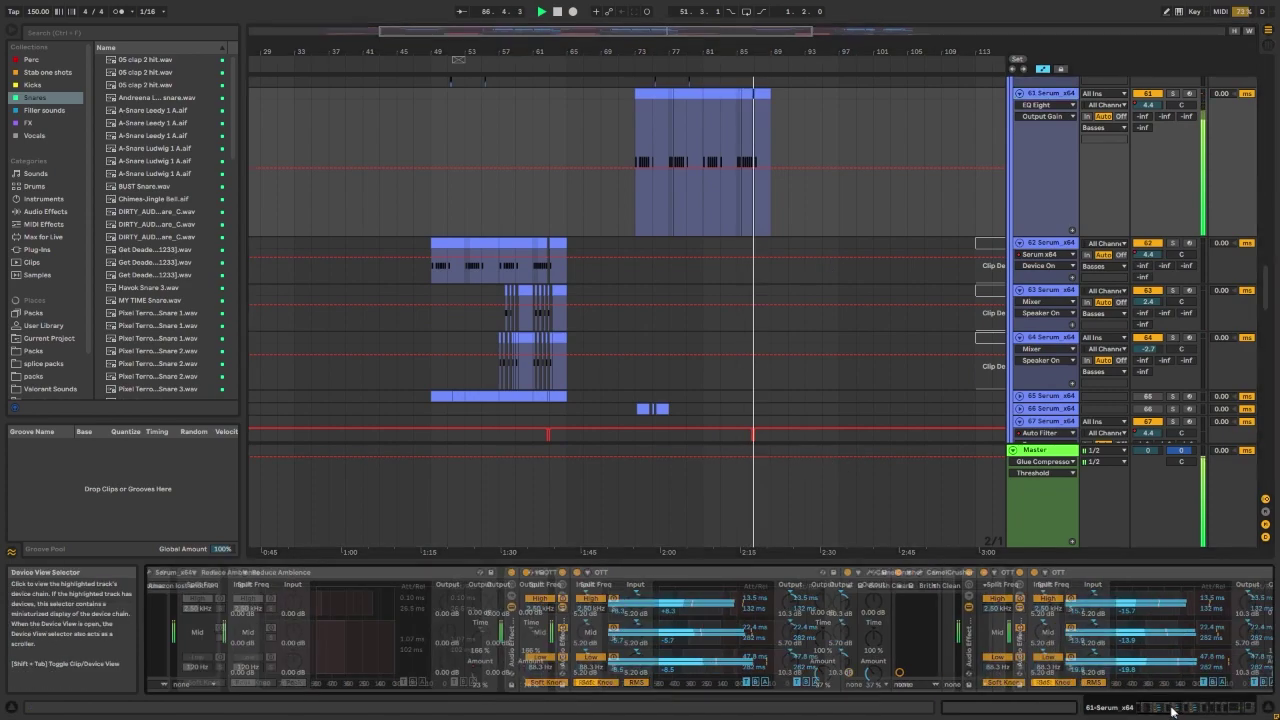
drag(1186, 711, 1150, 709)
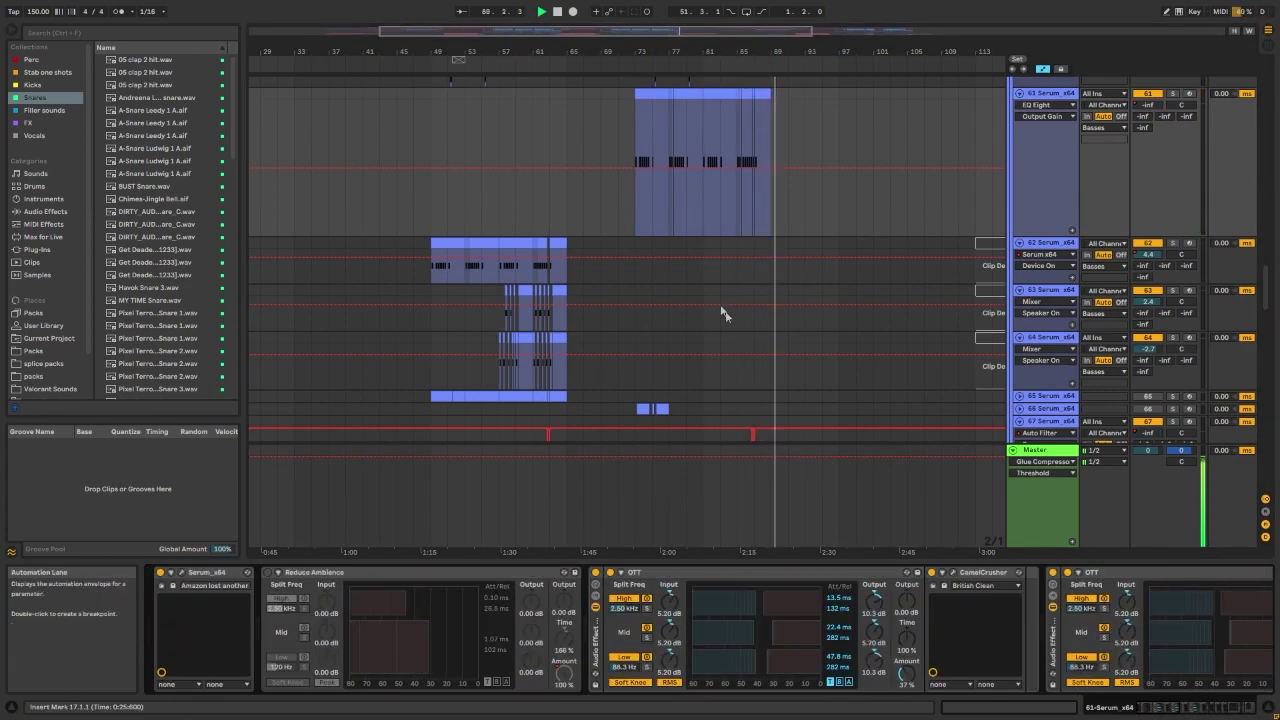
Step: Stop playback, set the Master track volume to -6.0 dB, and lower the Desktop Audio level in OBS before returning to Ableton Live
scroll(735, 314, up, 1)
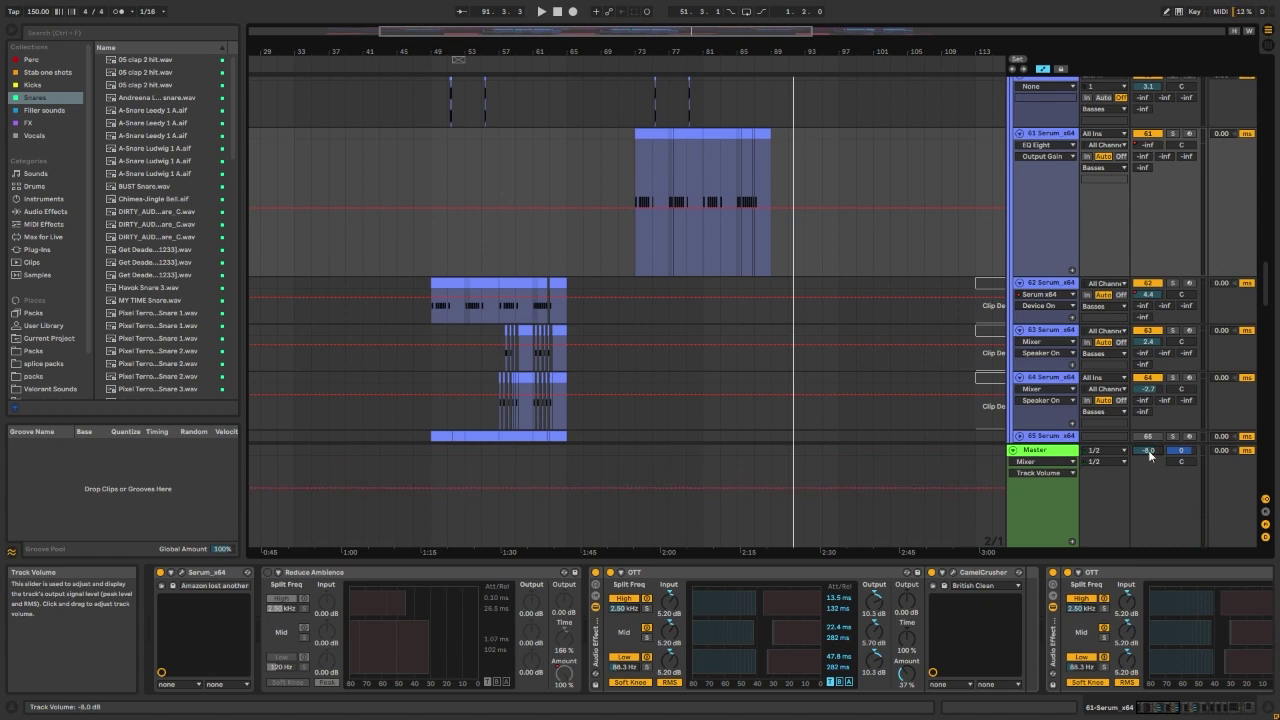
scroll(416, 280, up, 5)
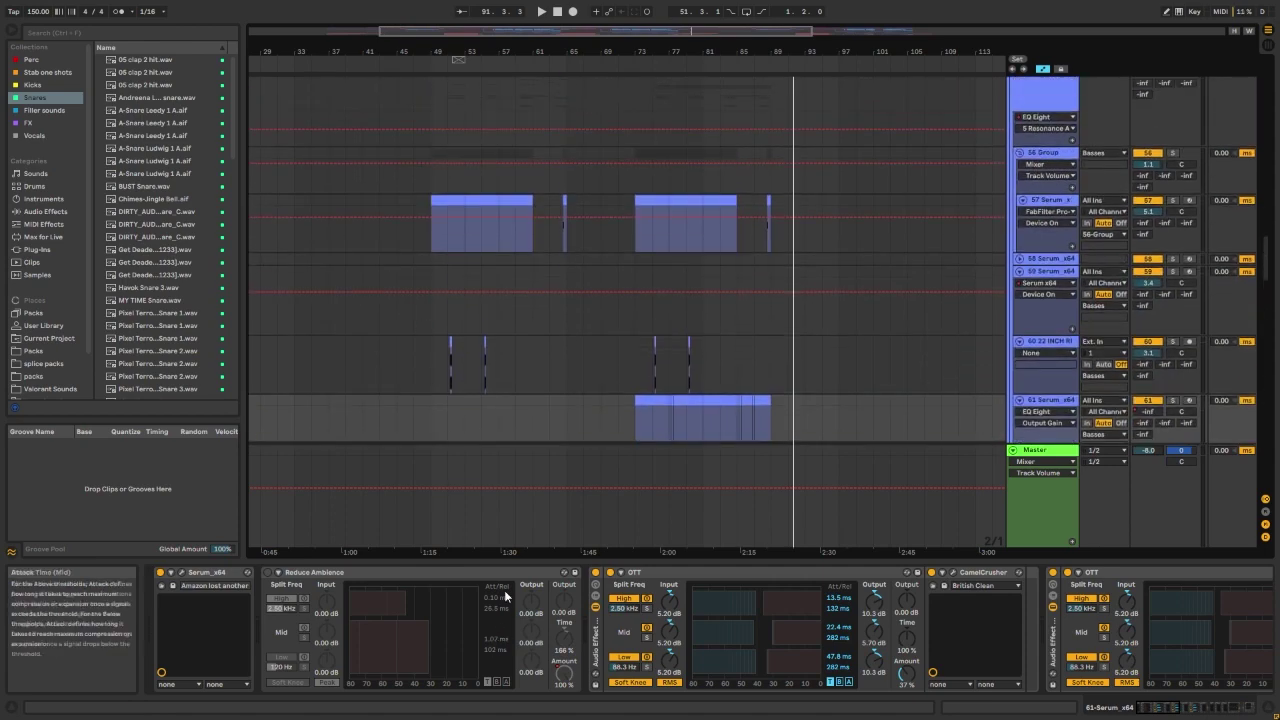
key(alt+Tab)
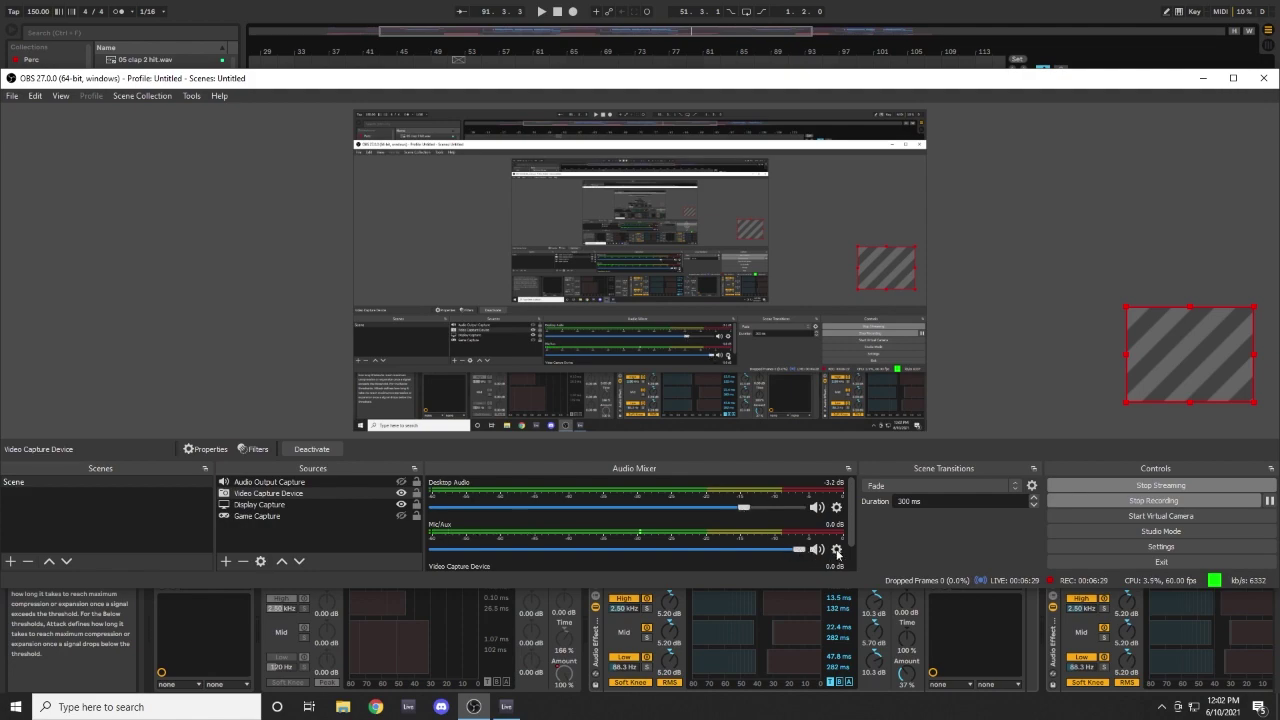
click(507, 706)
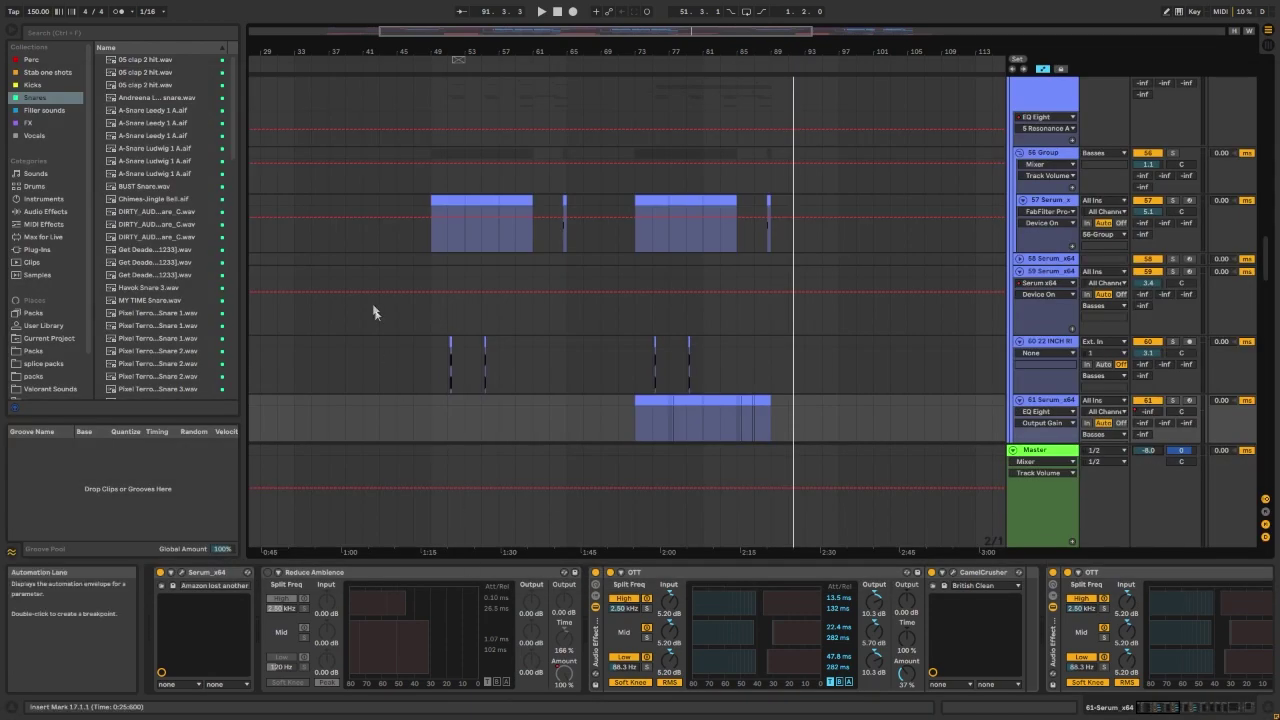
Step: Locate the layered kick clips at bar 41 and show the device chain of the Cymatics kick track
scroll(574, 257, up, 5)
scroll(540, 272, up, 10)
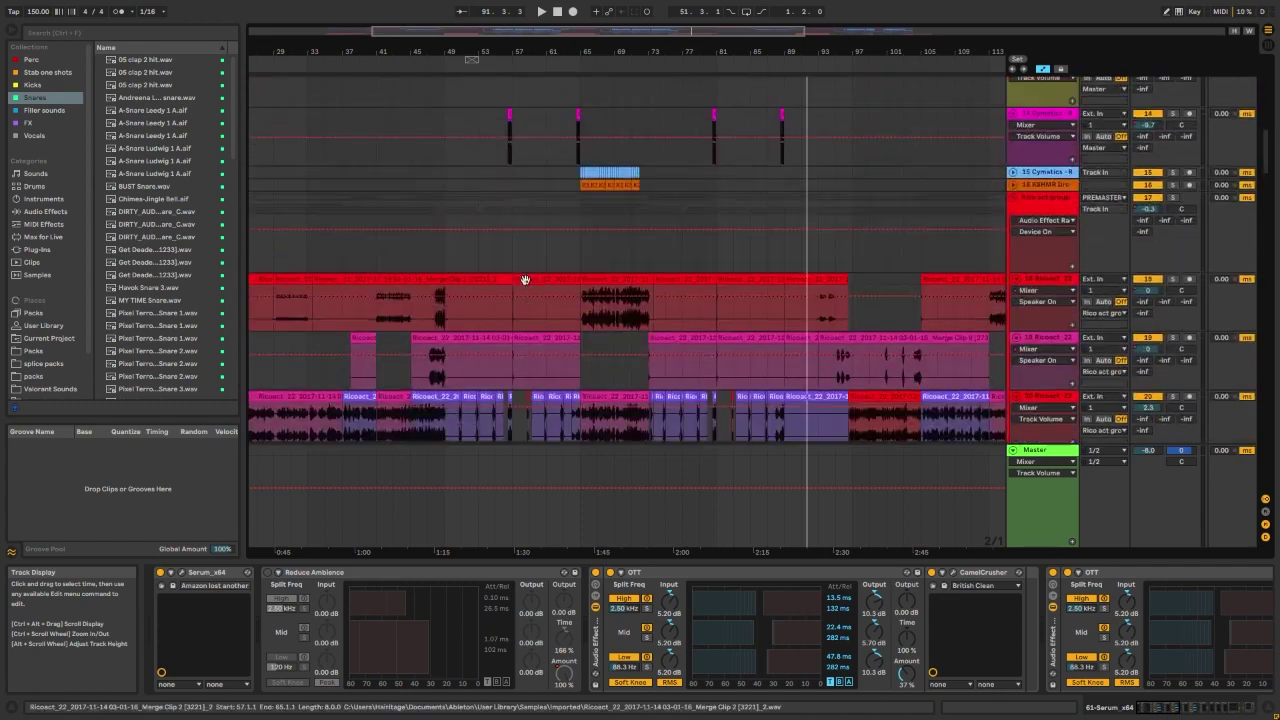
scroll(432, 243, down, 1)
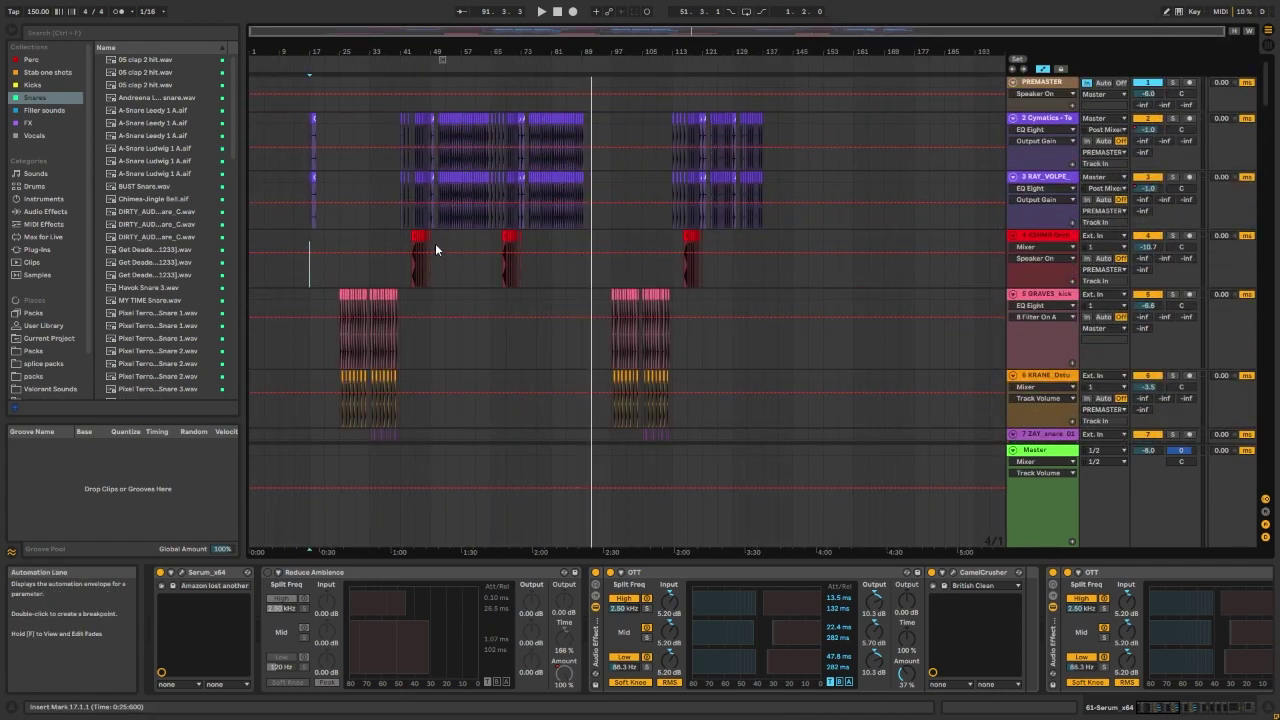
scroll(324, 238, up, 1)
scroll(324, 238, up, 1)
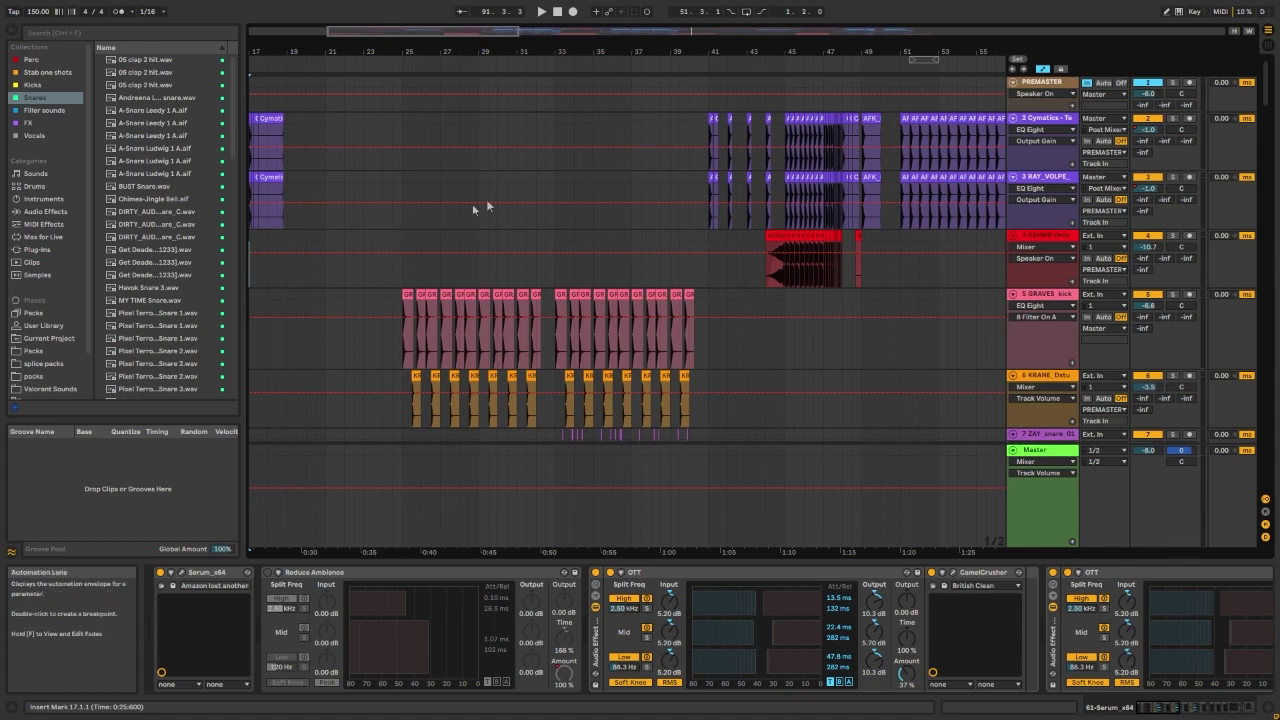
scroll(522, 197, up, 3)
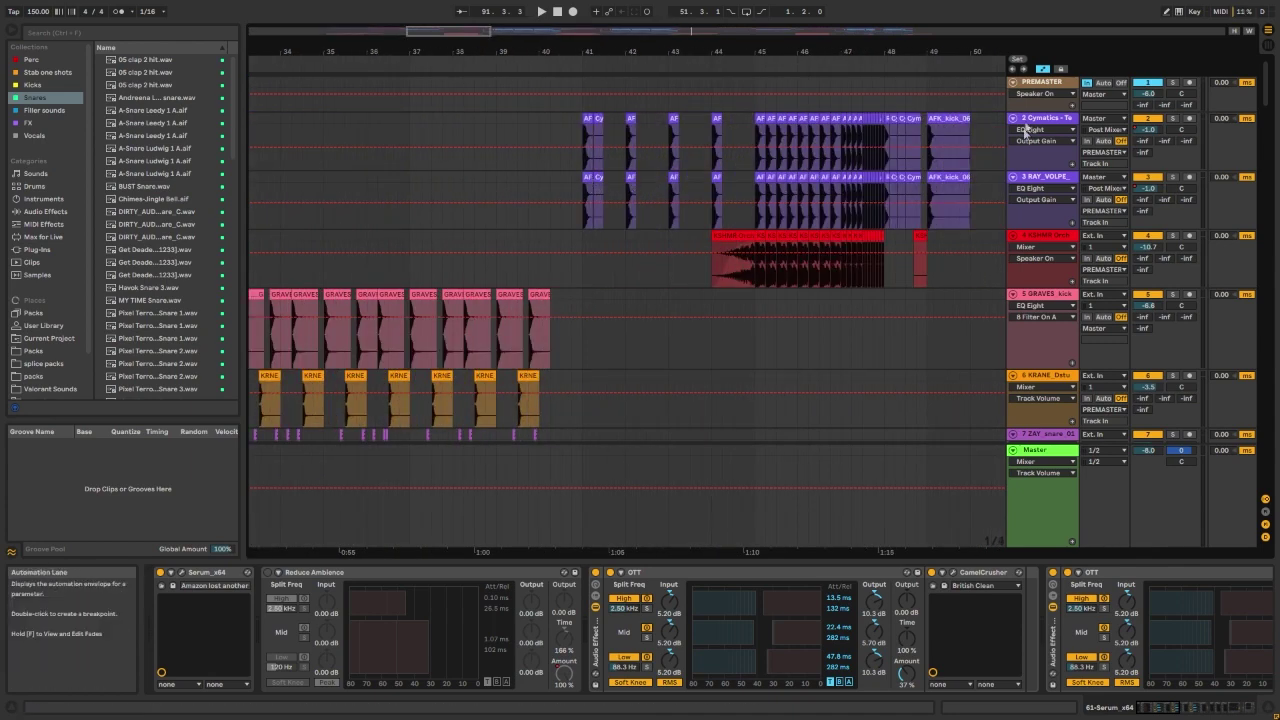
click(1024, 133)
scroll(586, 158, up, 5)
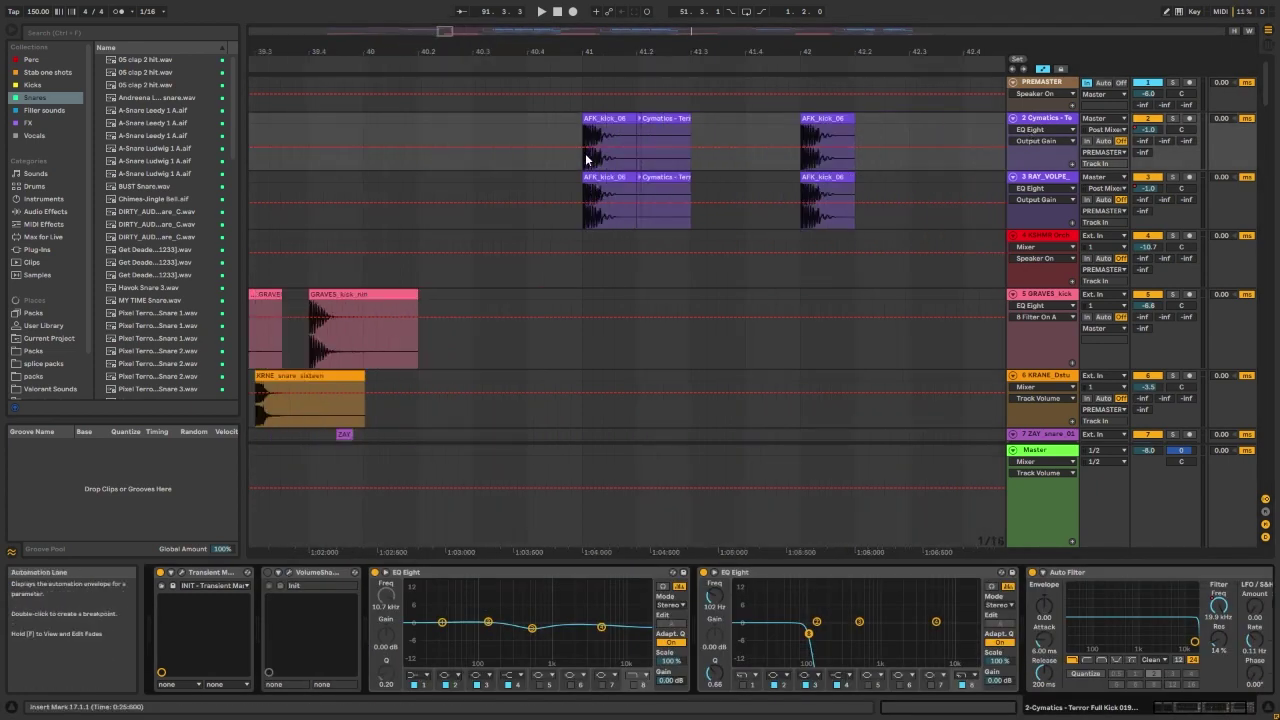
Step: Select one beat from 41.1.1 across both layered kick tracks, covering the first AFK kick clips
scroll(586, 158, up, 3)
scroll(575, 127, down, 1)
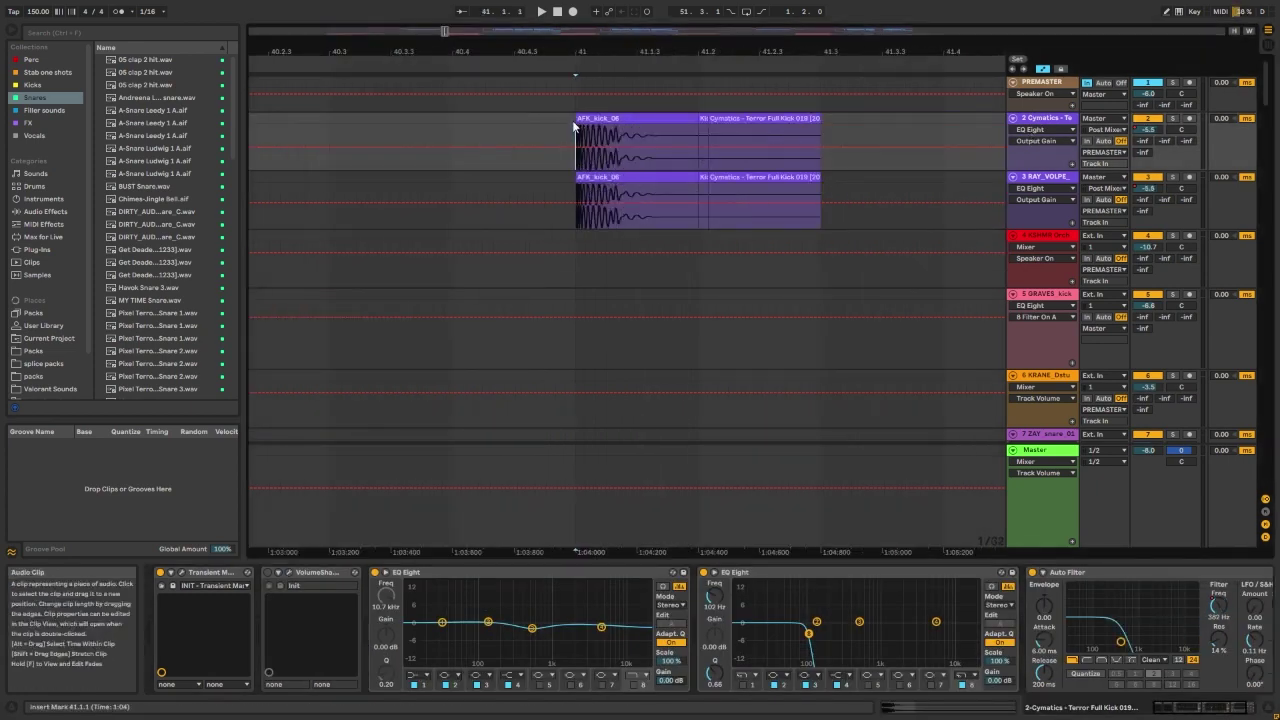
drag(576, 127, 703, 208)
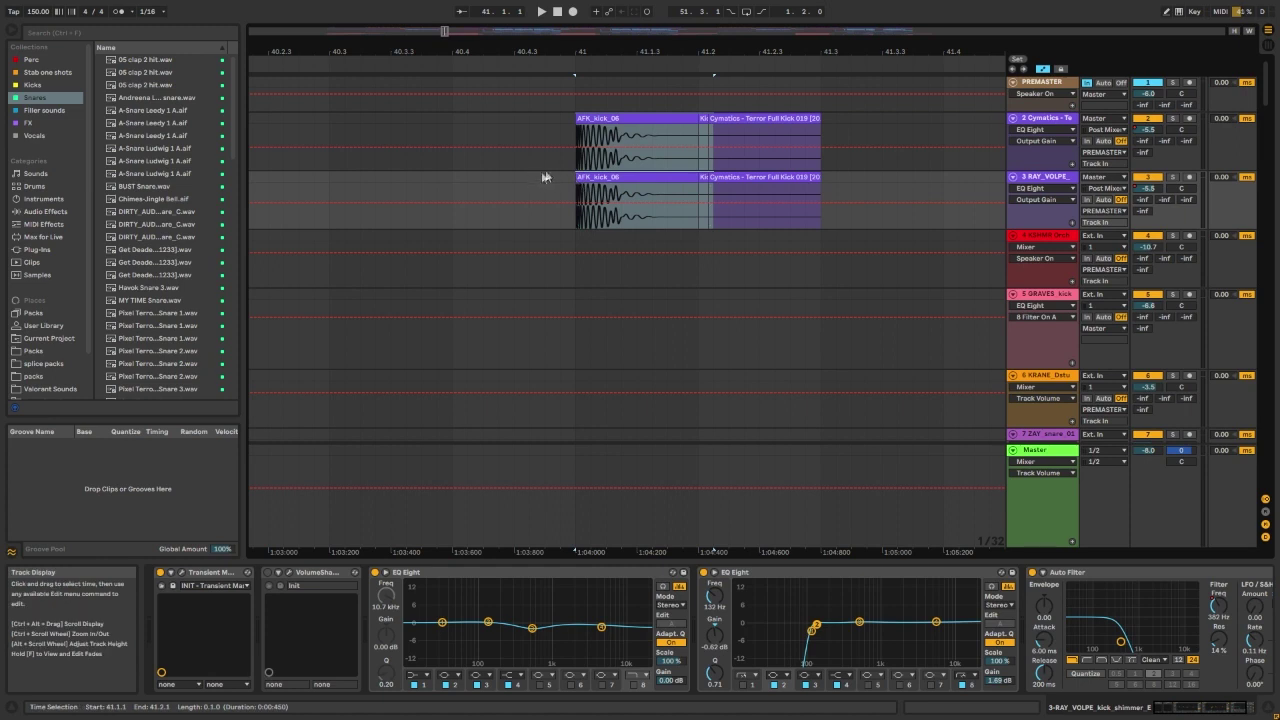
Step: Show the device chain of the RAY_VOLPE kick track to examine its EQ Eight and Auto Filter settings
scroll(549, 129, down, 2)
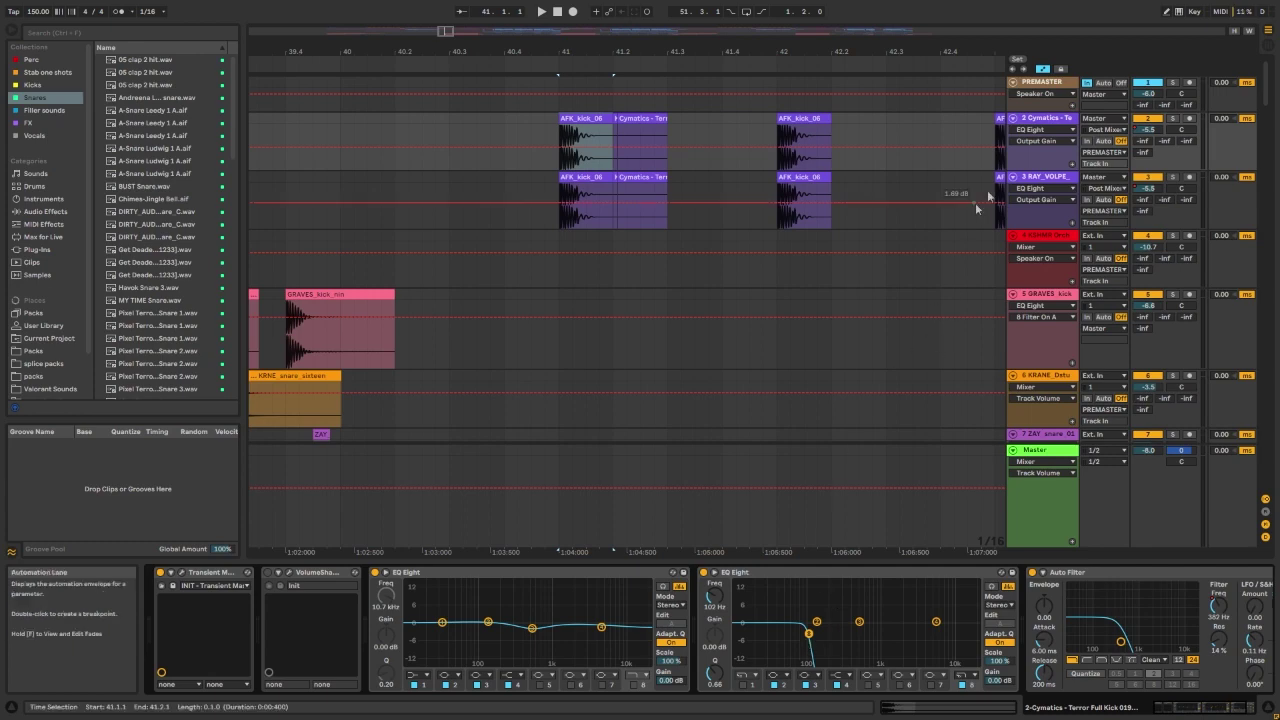
click(1045, 176)
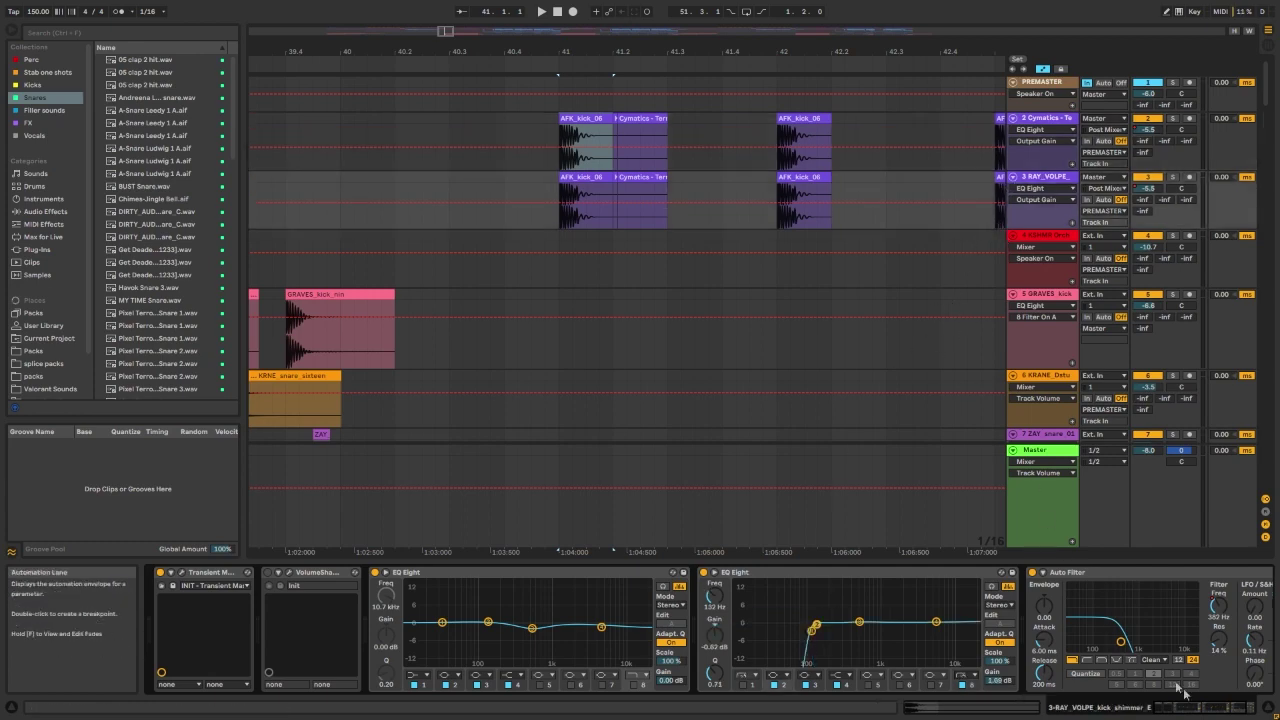
mouse_move(1215, 707)
mouse_down()
mouse_move(1236, 708)
mouse_move(1218, 708)
mouse_up()
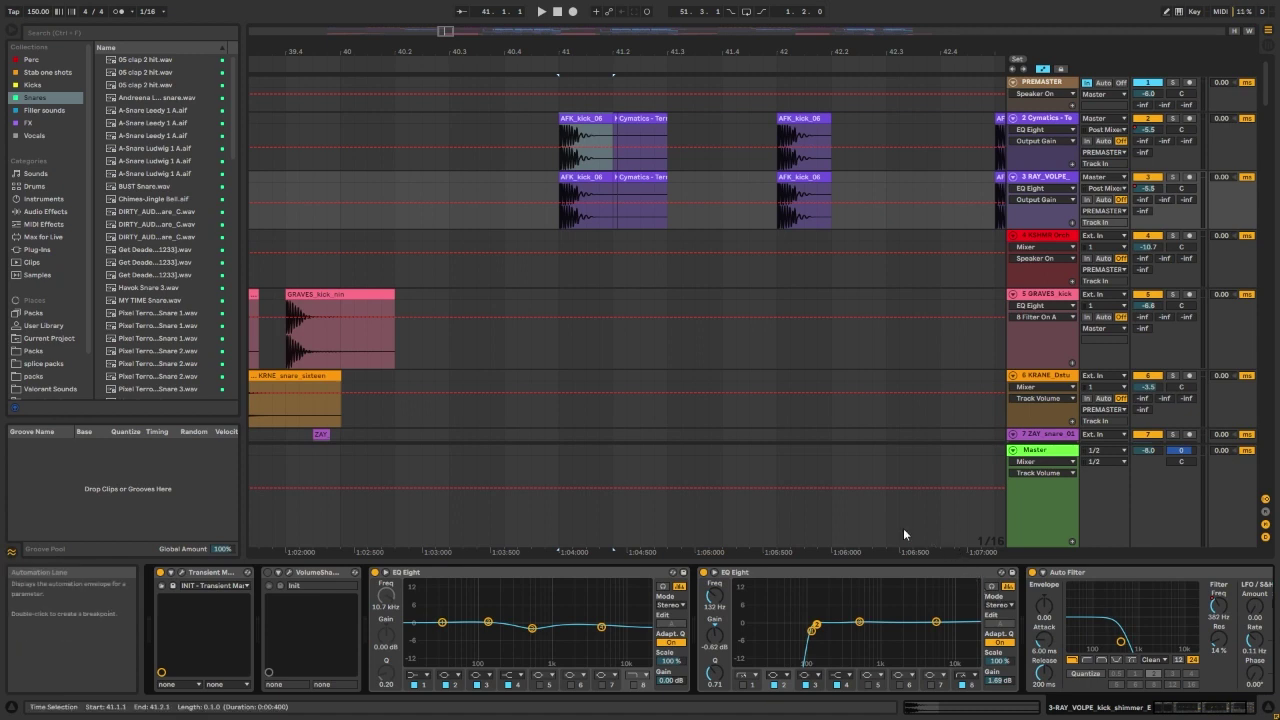
Step: Select both layered kick tracks together and audition the clips from 41.1.1 with the RAY_VOLPE kick track soloed, ending with solo off
click(1047, 119)
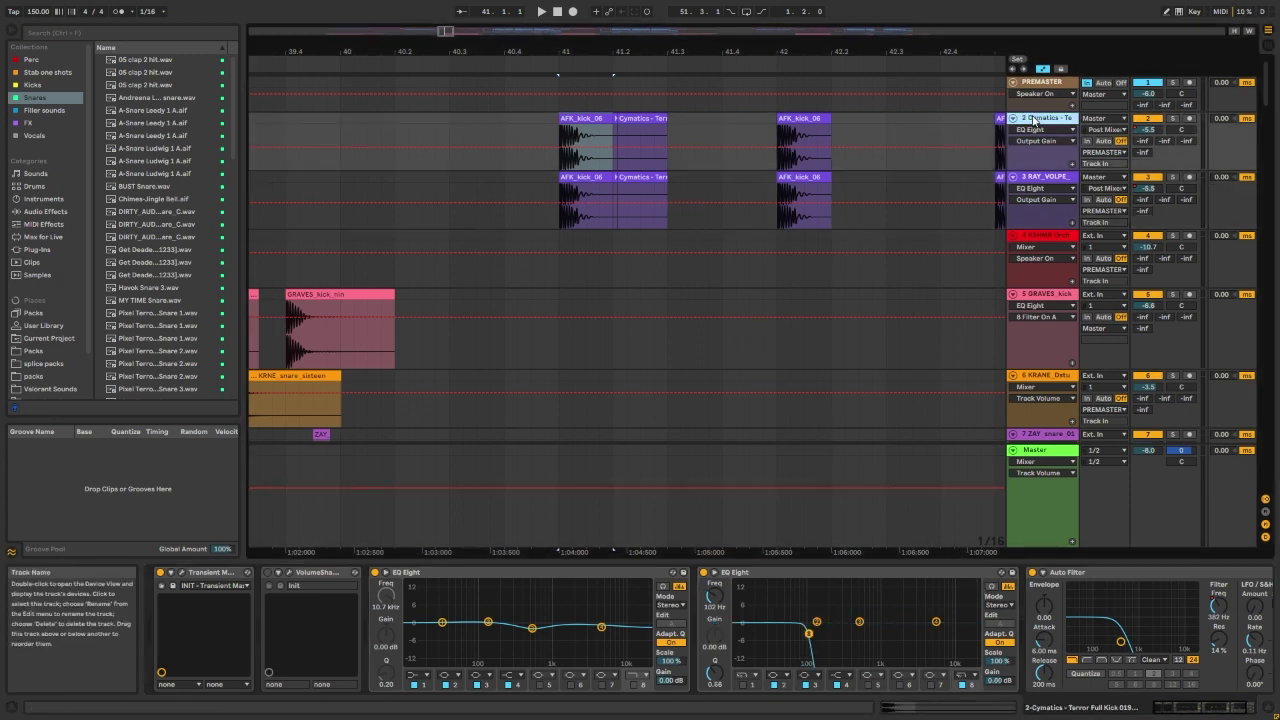
shift+click(1050, 178)
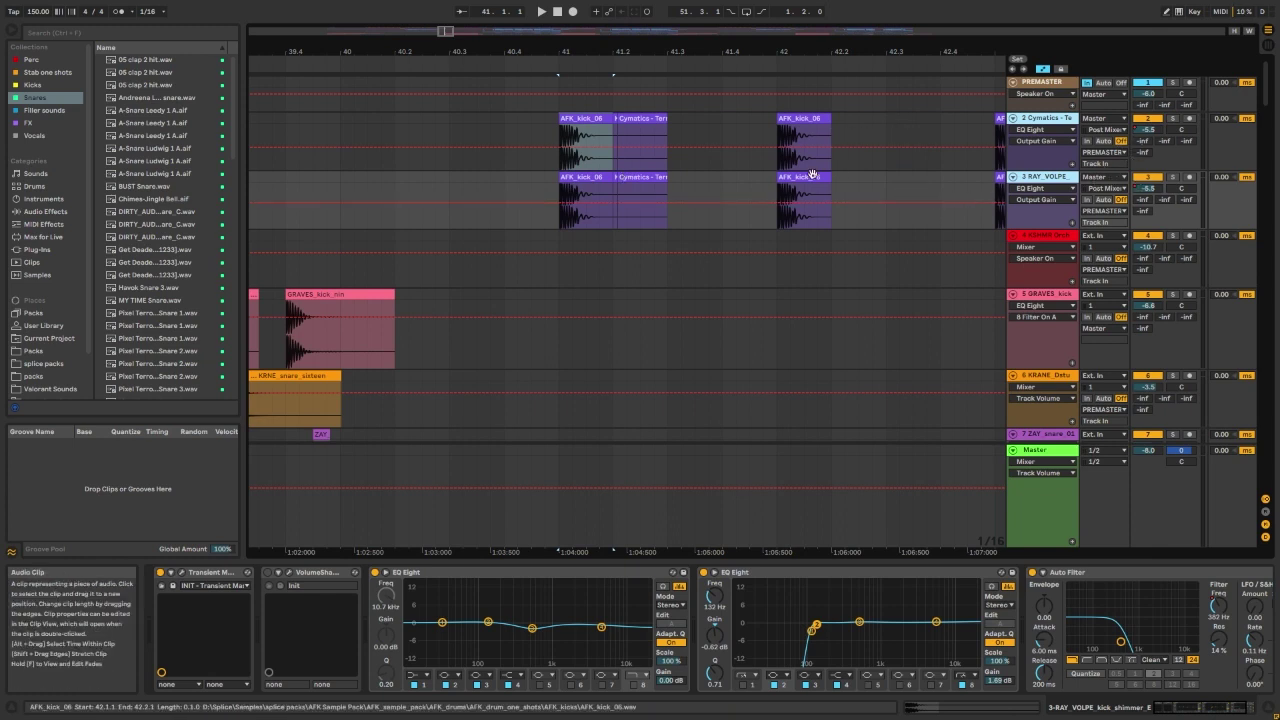
scroll(800, 176, down, 2)
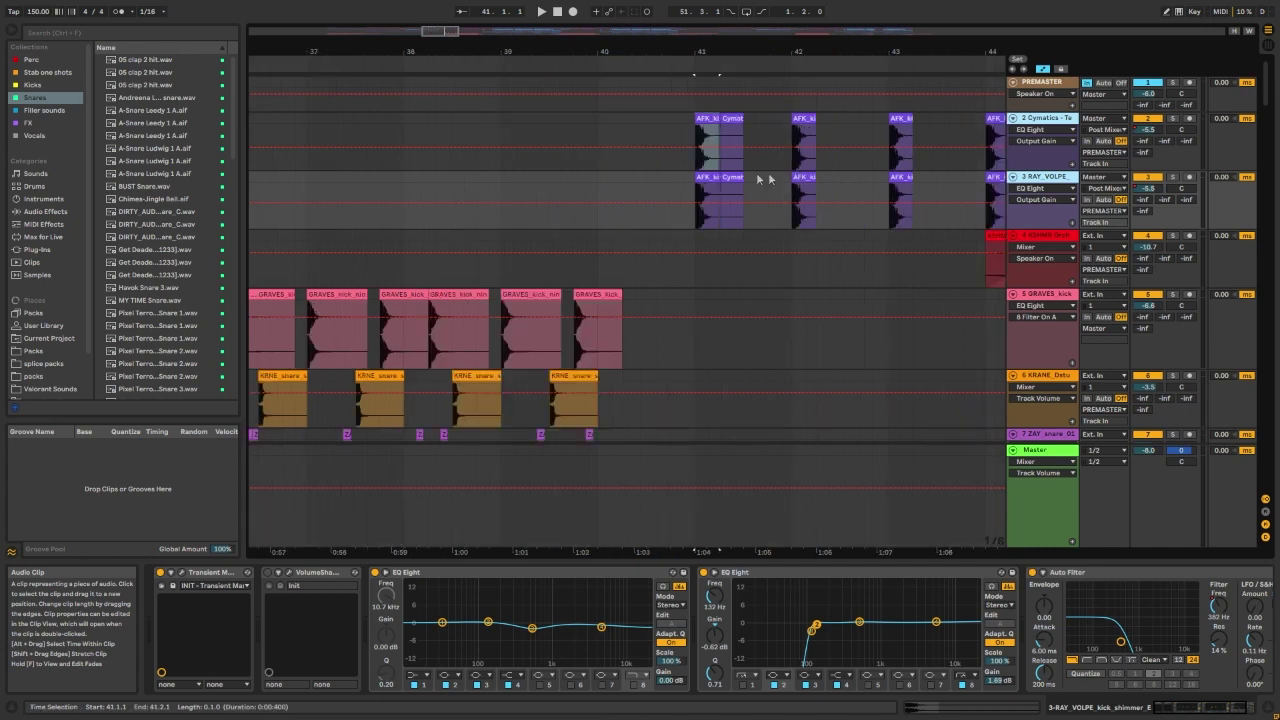
scroll(734, 173, up, 2)
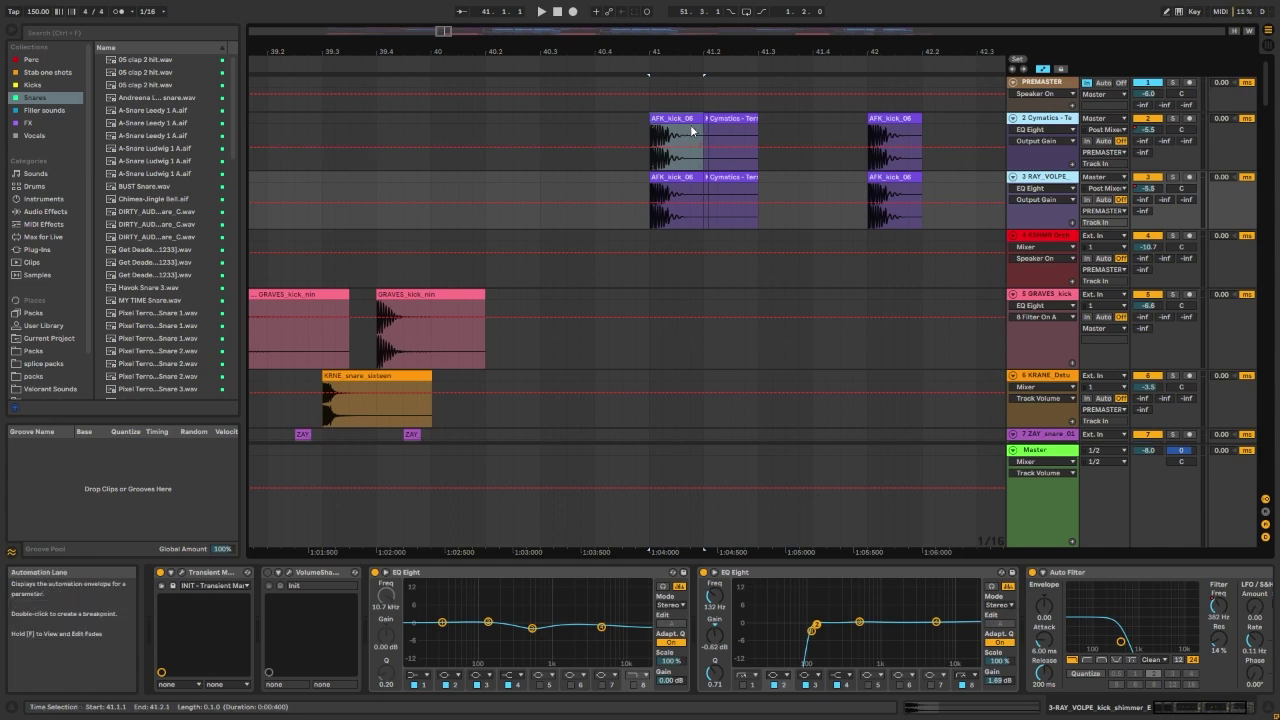
scroll(688, 128, down, 3)
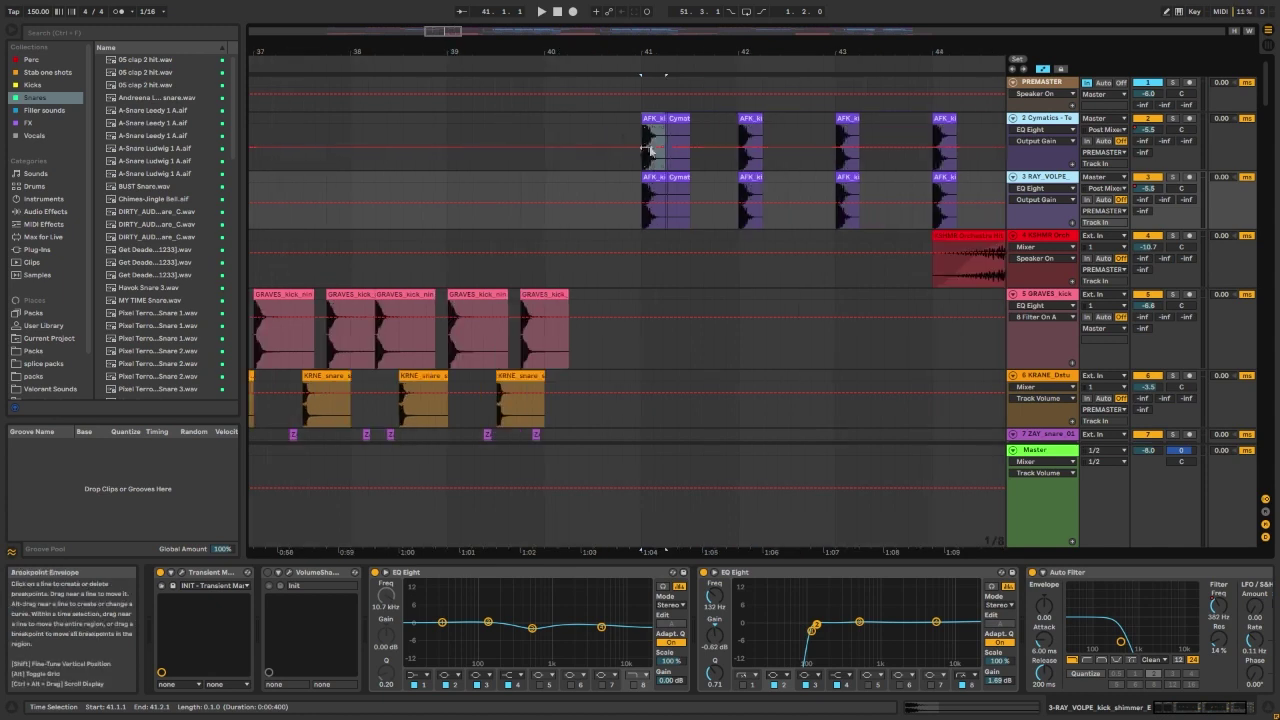
key(space)
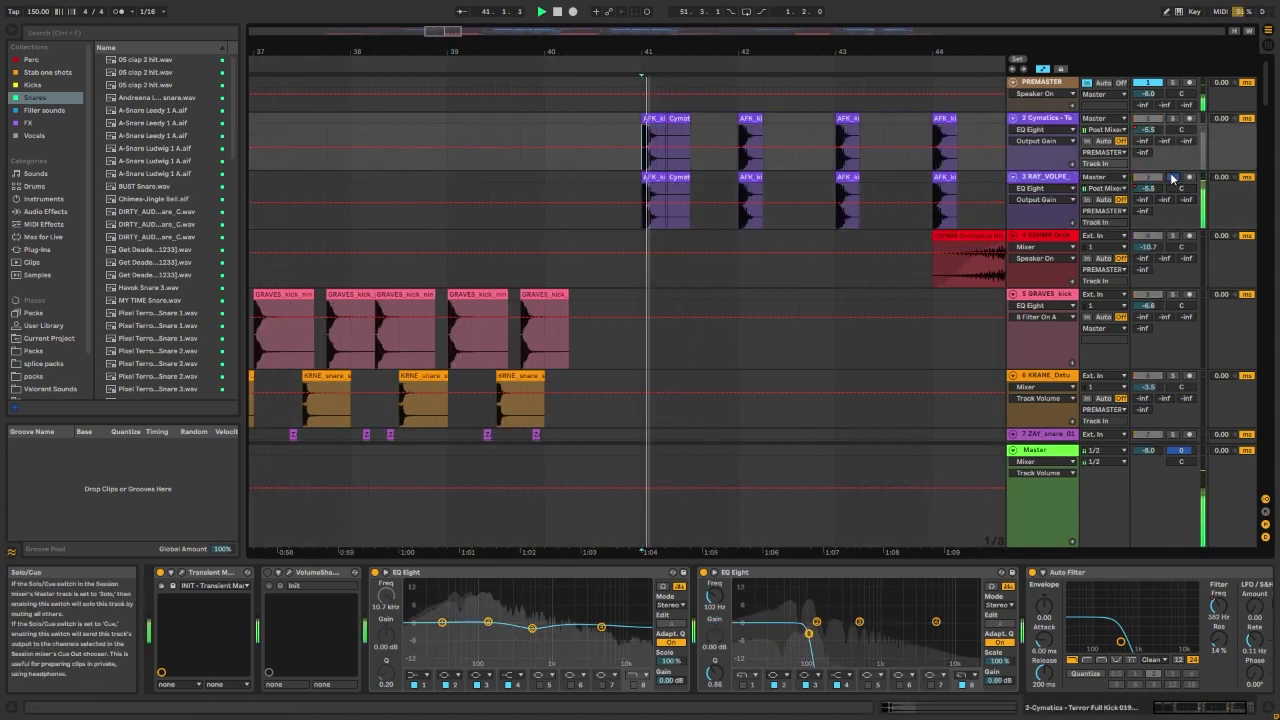
click(1172, 177)
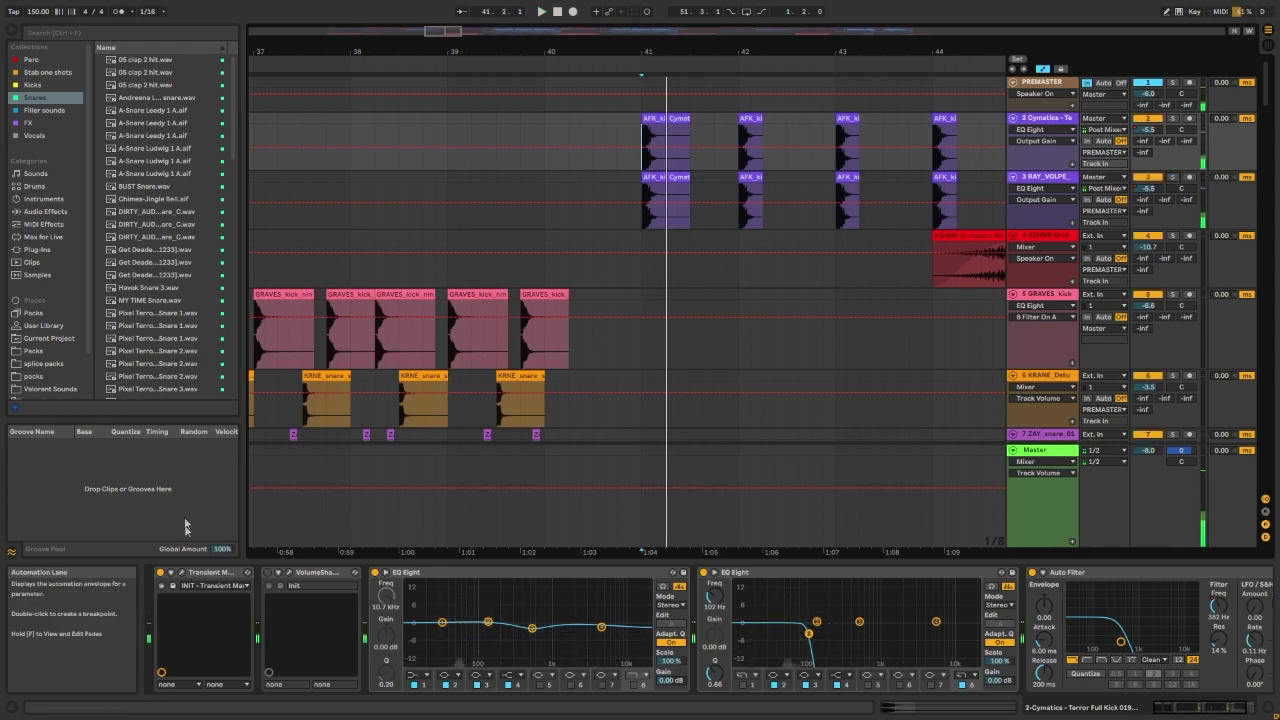
Step: Open the Transient Master plug-in window of the Cymatics kick track to view its knob settings, and close it
click(182, 573)
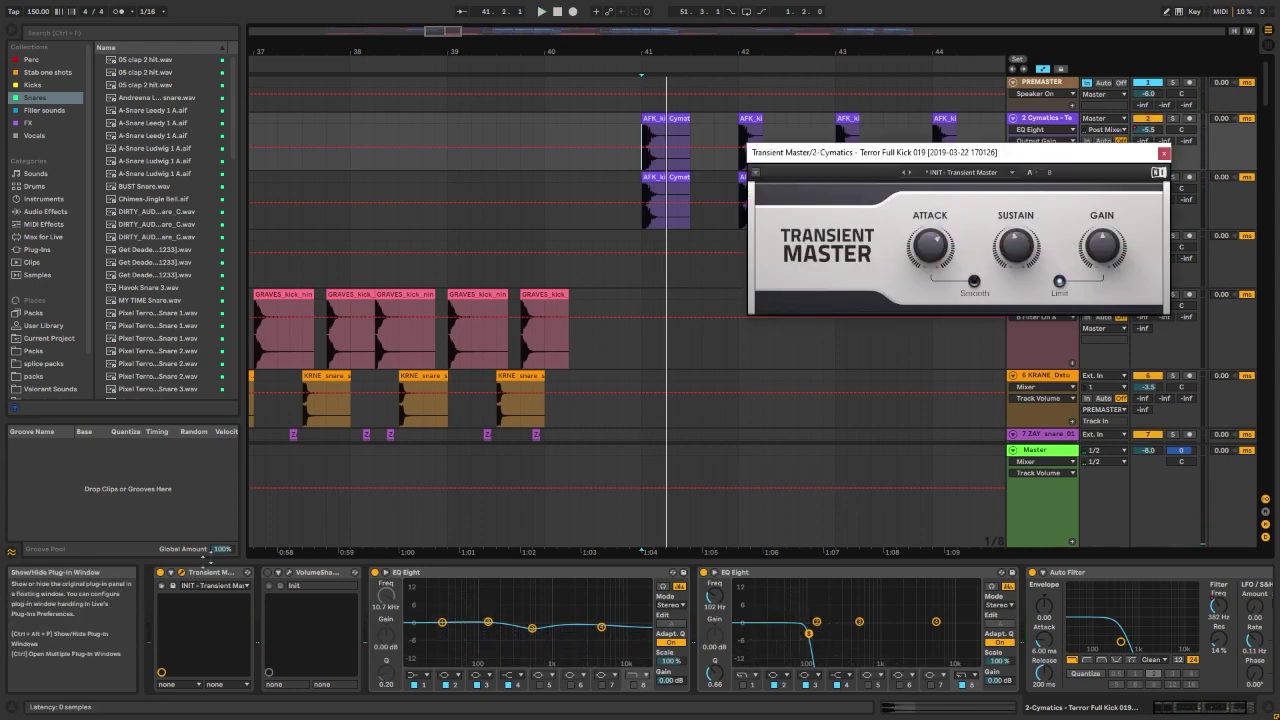
drag(889, 152, 926, 196)
click(1097, 189)
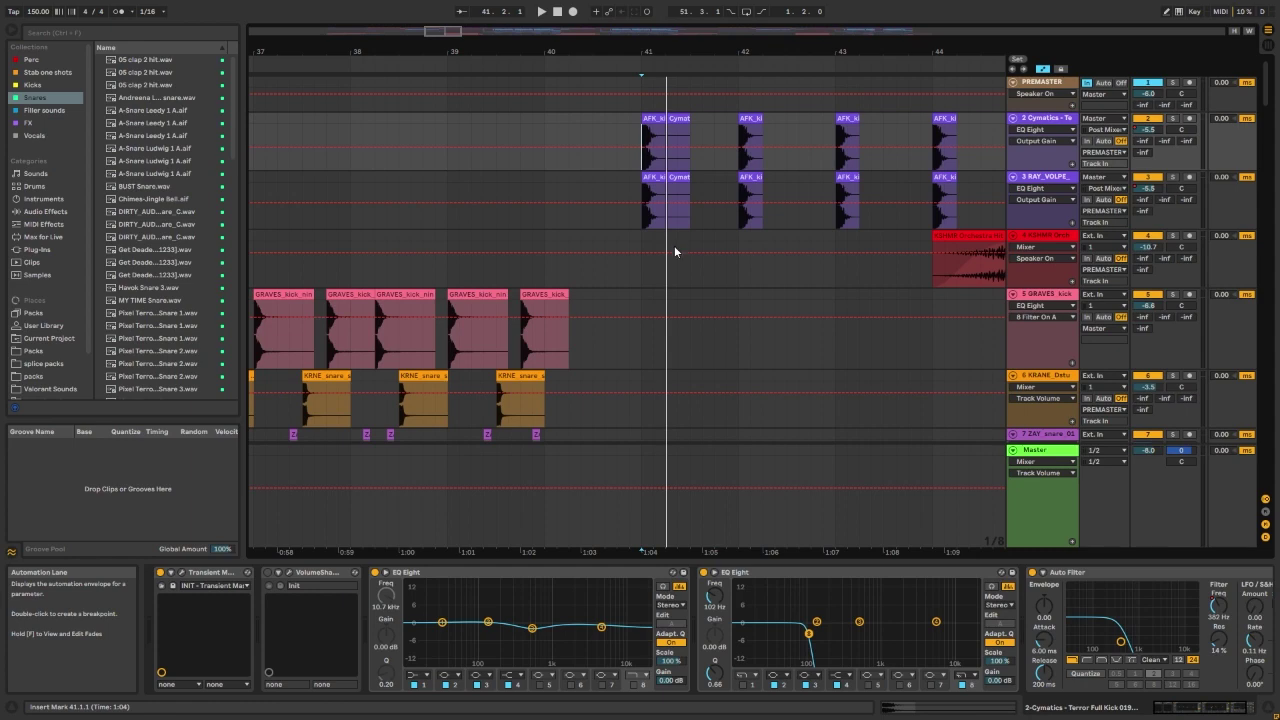
Step: Audition the GRAVES kick track soloed from 25.1.1 with its EQ Eight in view, and end playback with the solo off
scroll(665, 232, down, 3)
scroll(665, 232, down, 3)
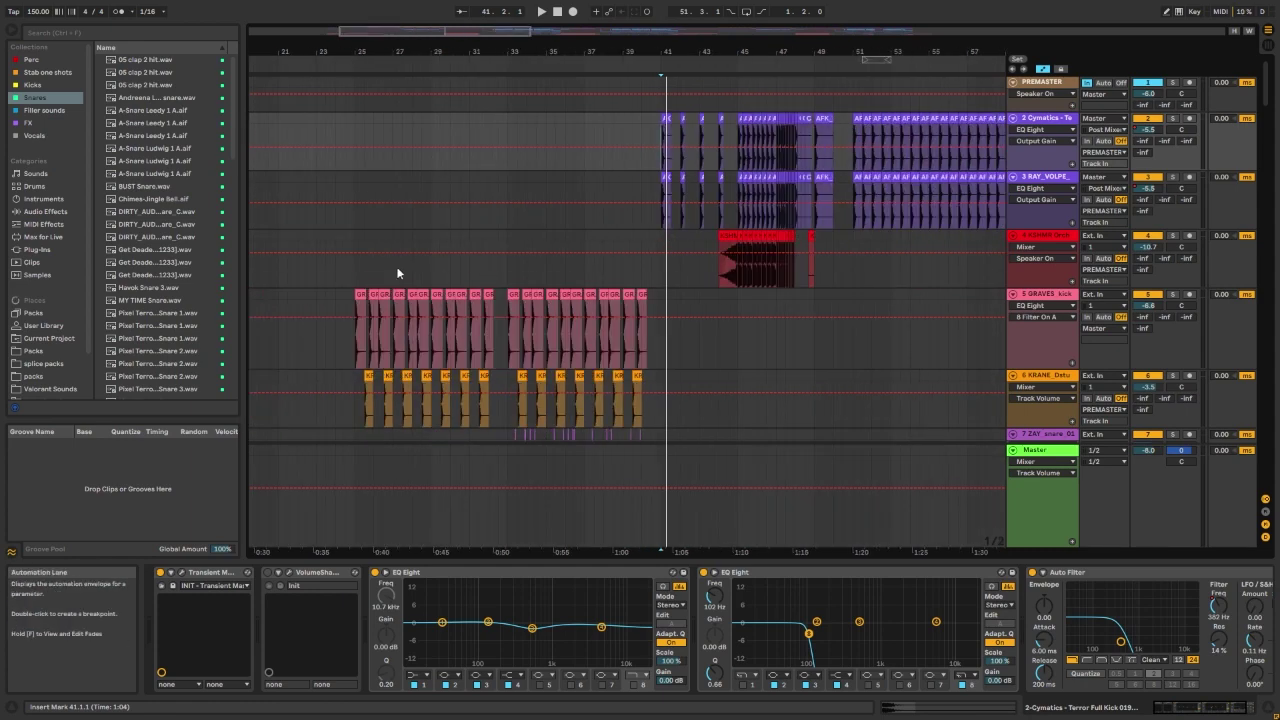
scroll(366, 310, down, 3)
scroll(545, 284, down, 3)
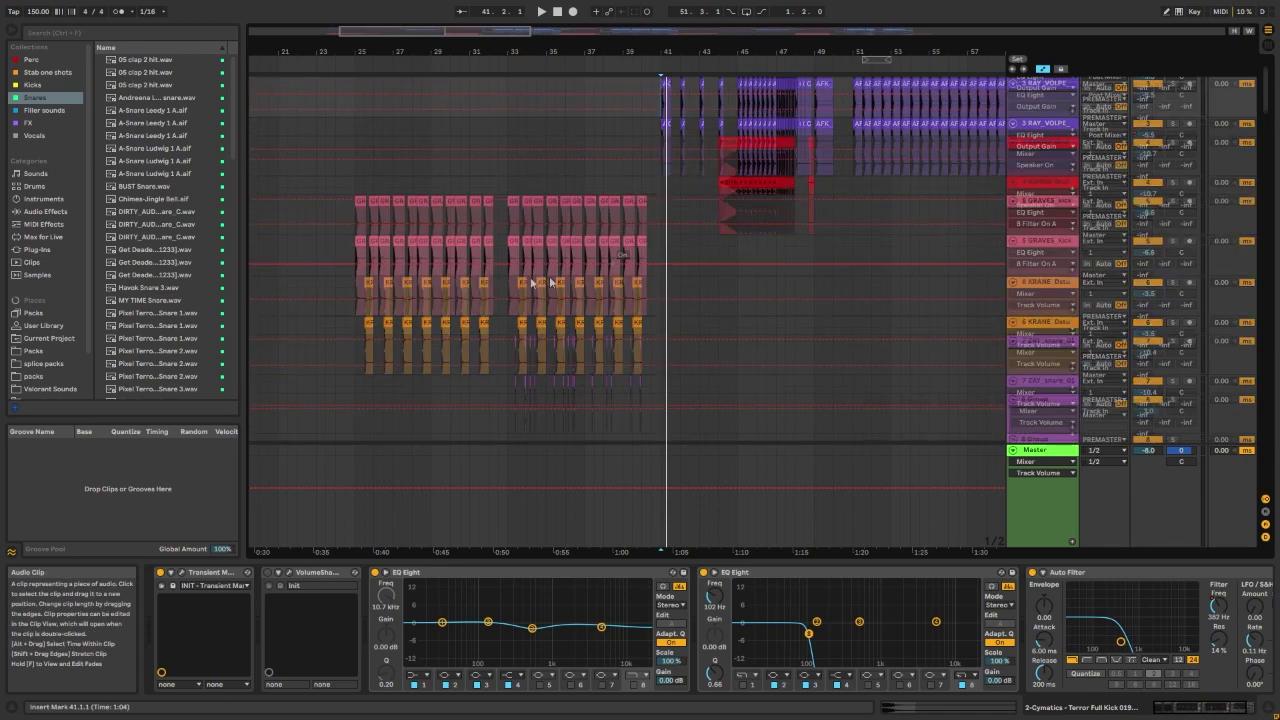
scroll(336, 250, up, 3)
click(368, 255)
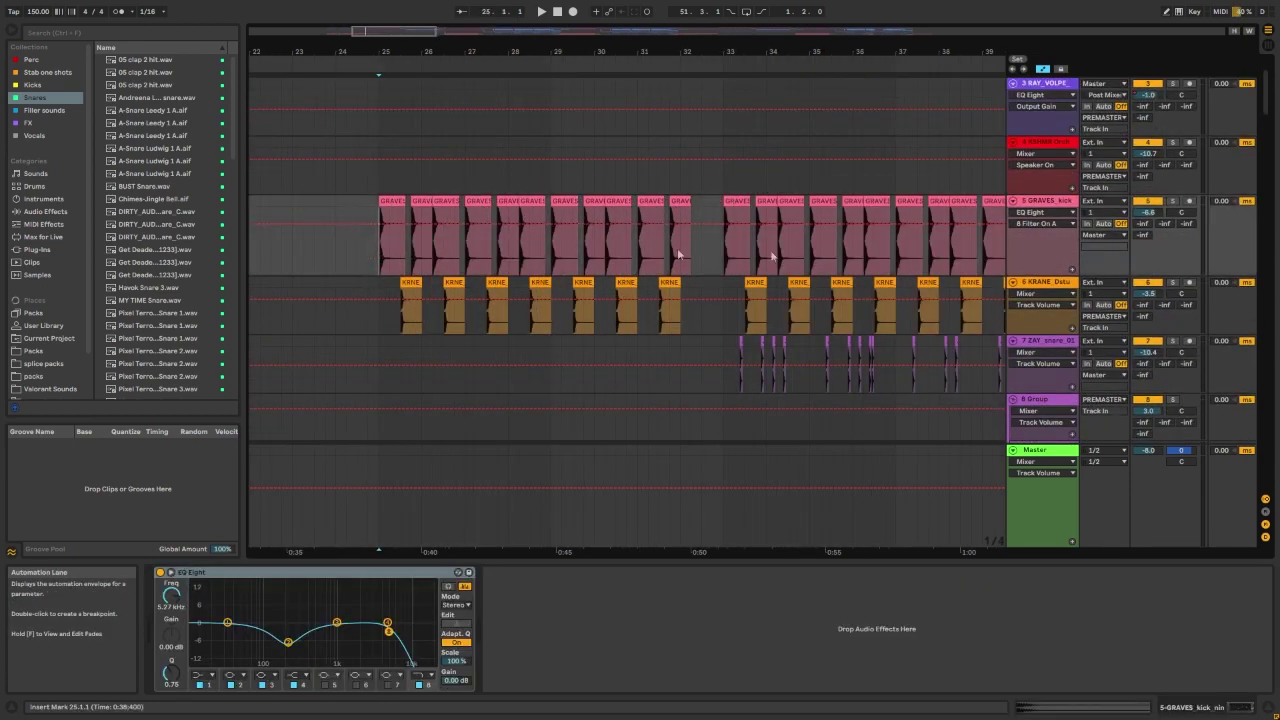
click(1175, 198)
key(space)
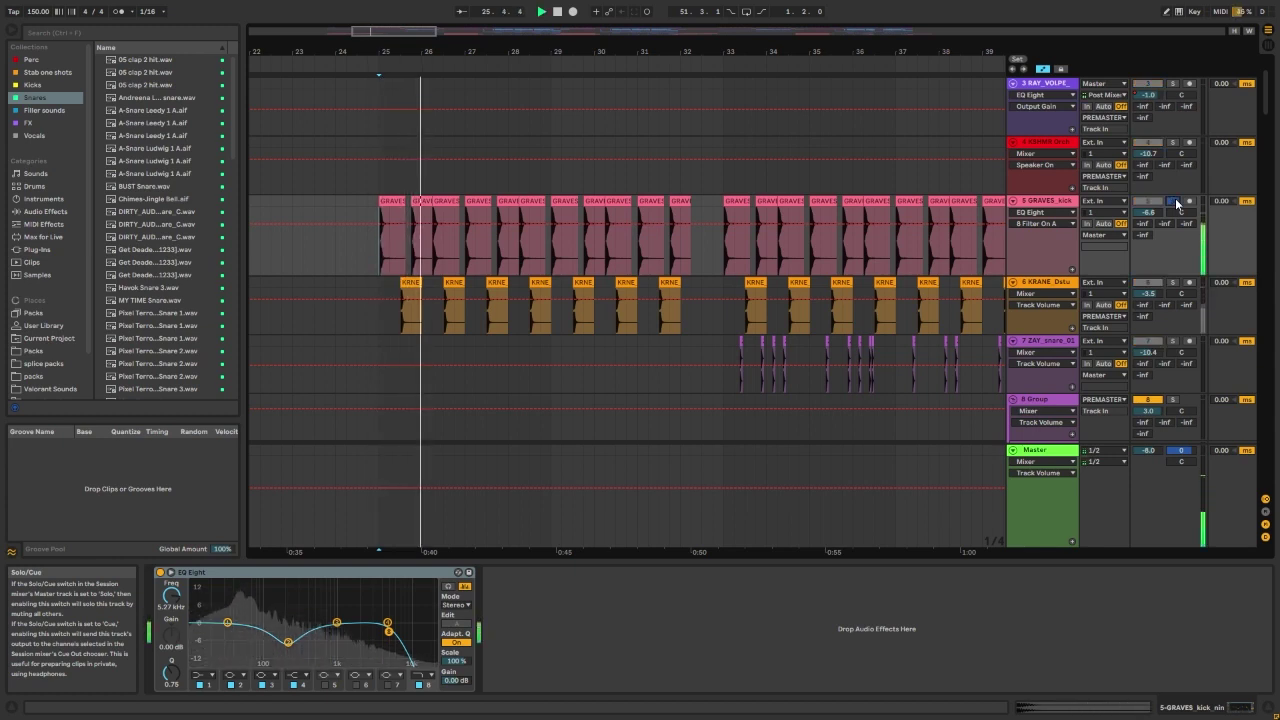
click(1175, 201)
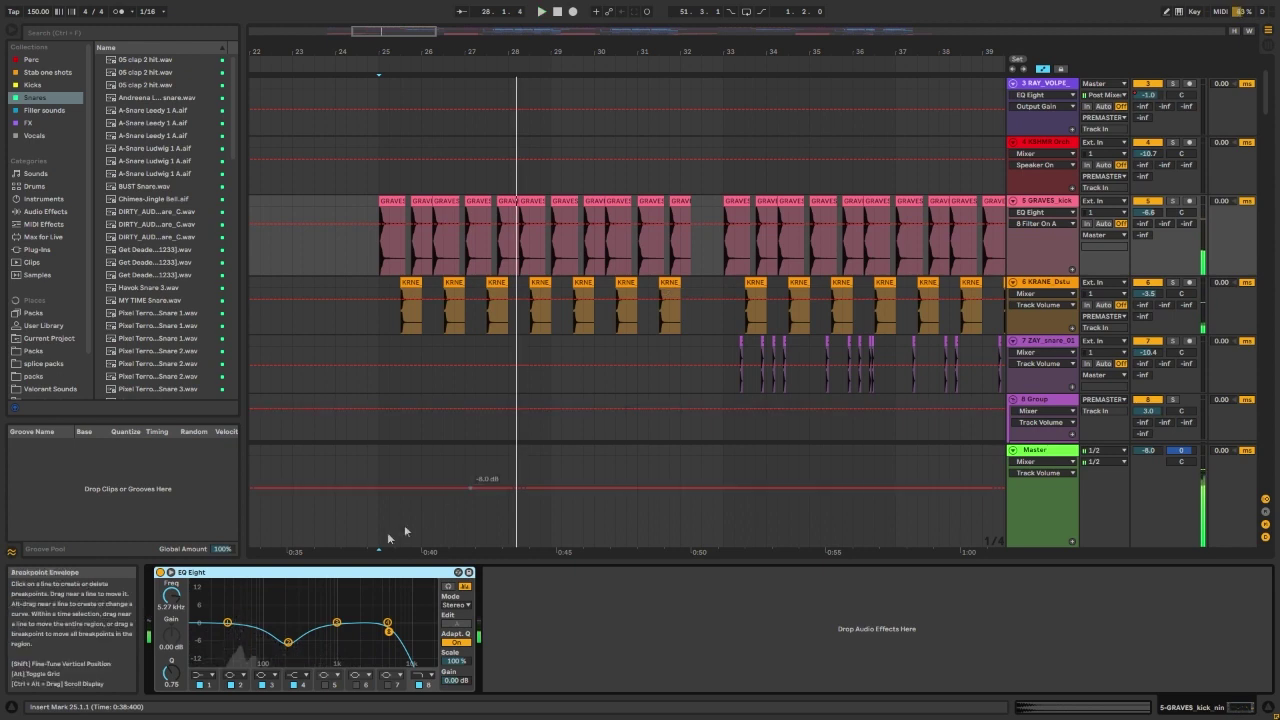
Step: Select the start of the first GRAVES kick clip from 25.1.1 to 25.1.3 to examine its waveform
scroll(388, 370, up, 10)
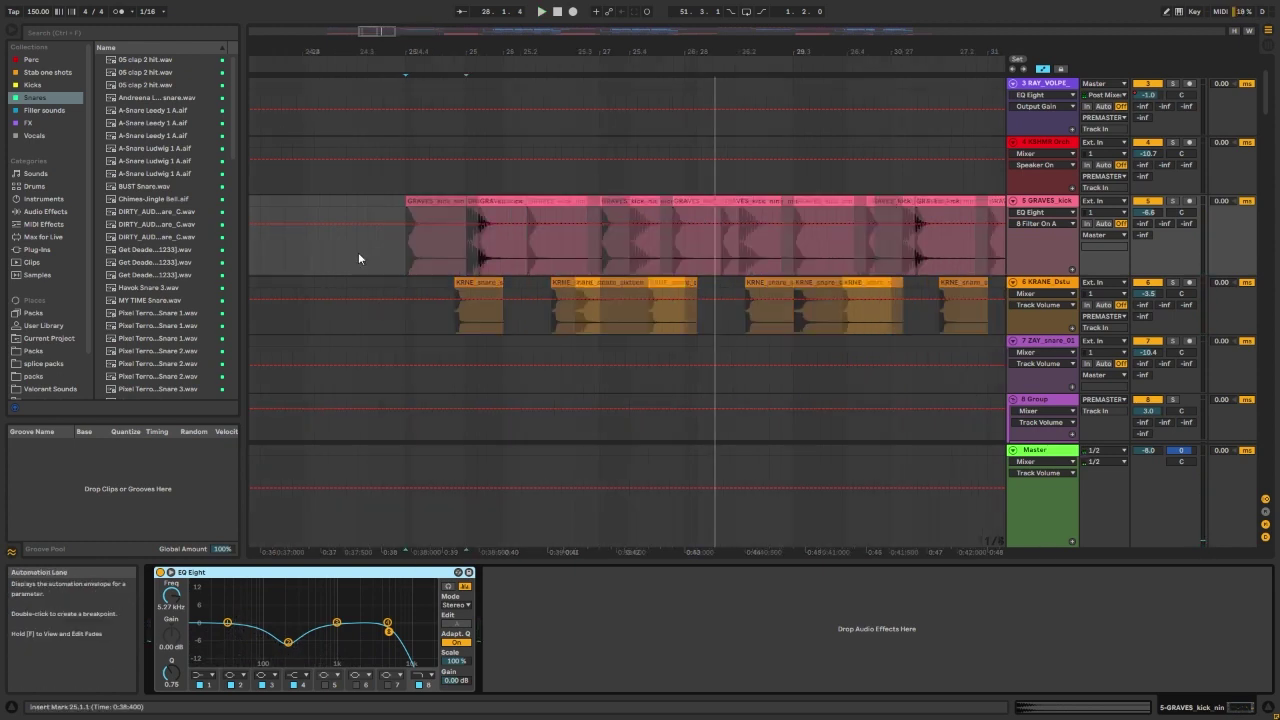
drag(407, 263, 522, 253)
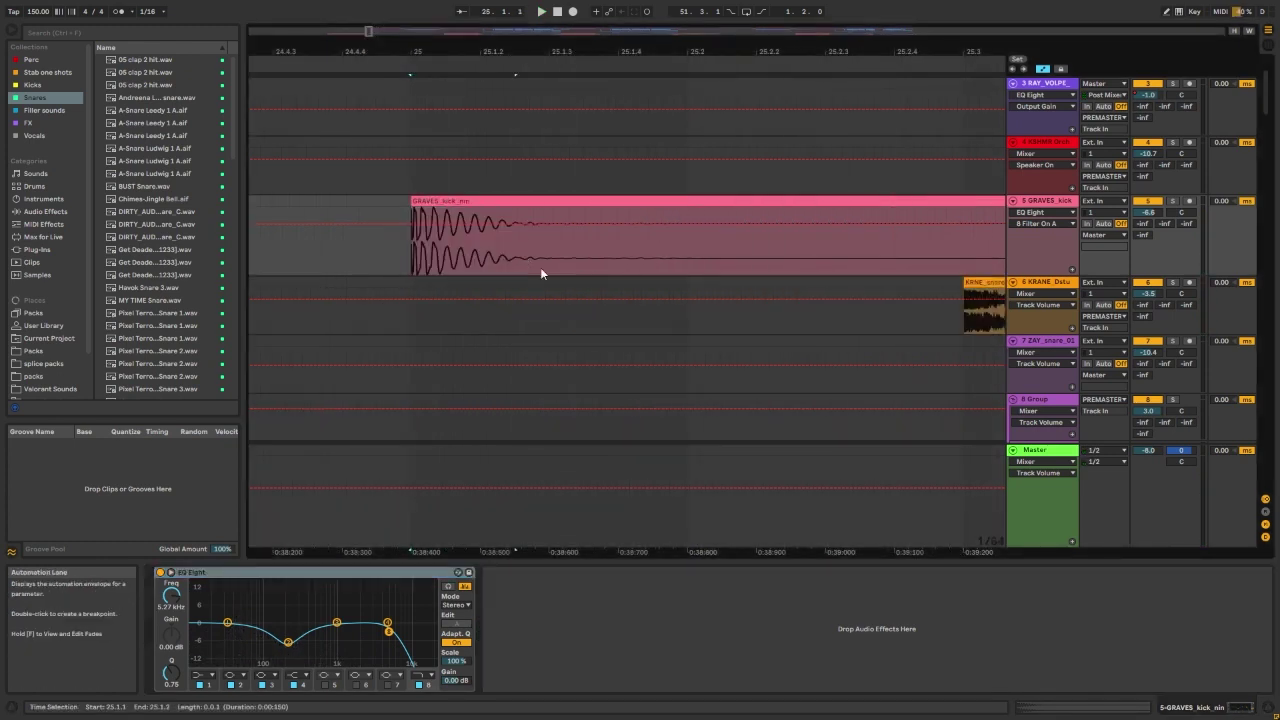
Step: Audition the KRANE snare track soloed from 25.3.1, and look over the deactivated clap and chime layers in the group below it
scroll(462, 265, down, 5)
scroll(556, 290, down, 1)
click(562, 285)
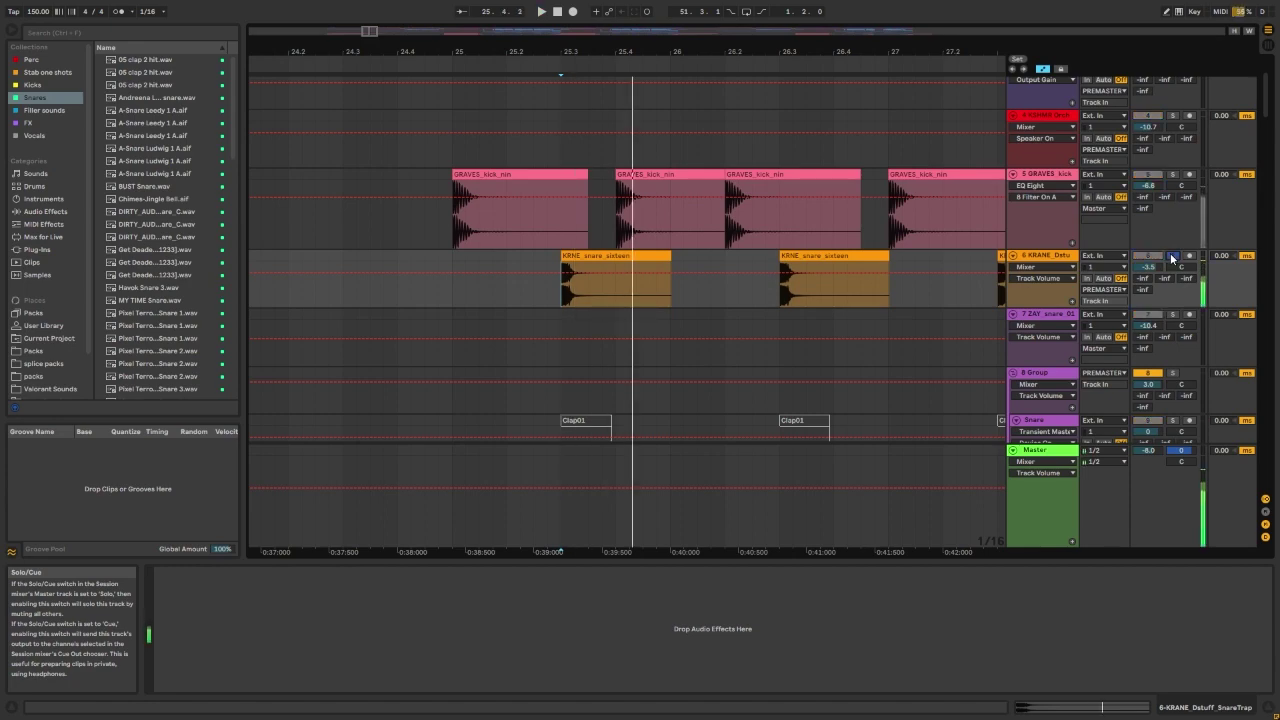
scroll(838, 277, up, 3)
scroll(820, 273, down, 7)
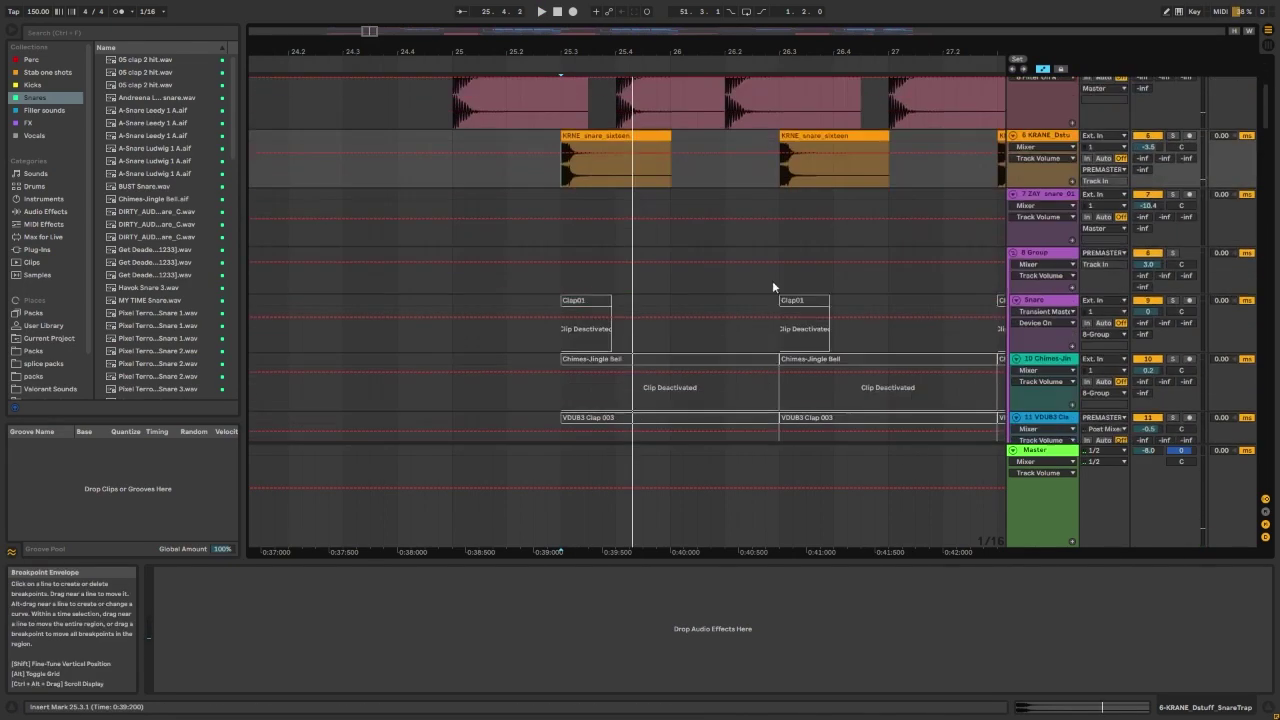
scroll(589, 250, down, 8)
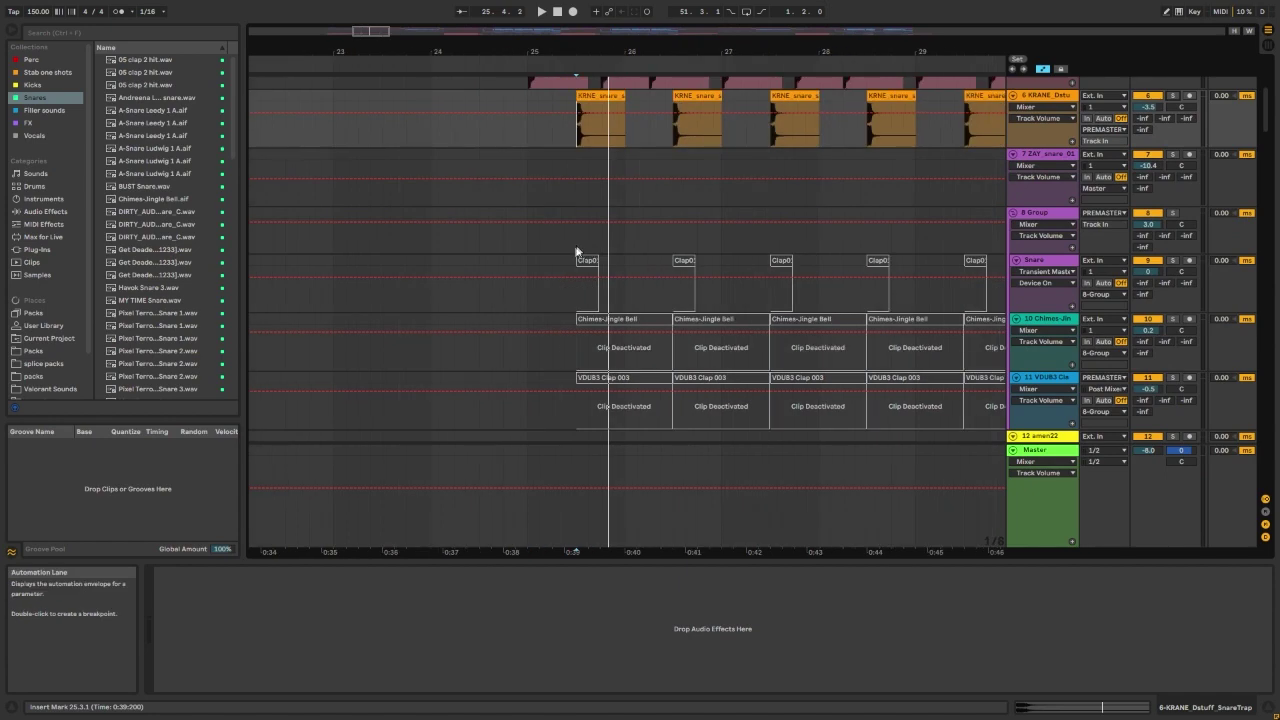
Step: Place the insert marker at 33.1.1 on the ZAY snare track and show its clips and EQ Eight
scroll(712, 243, up, 3)
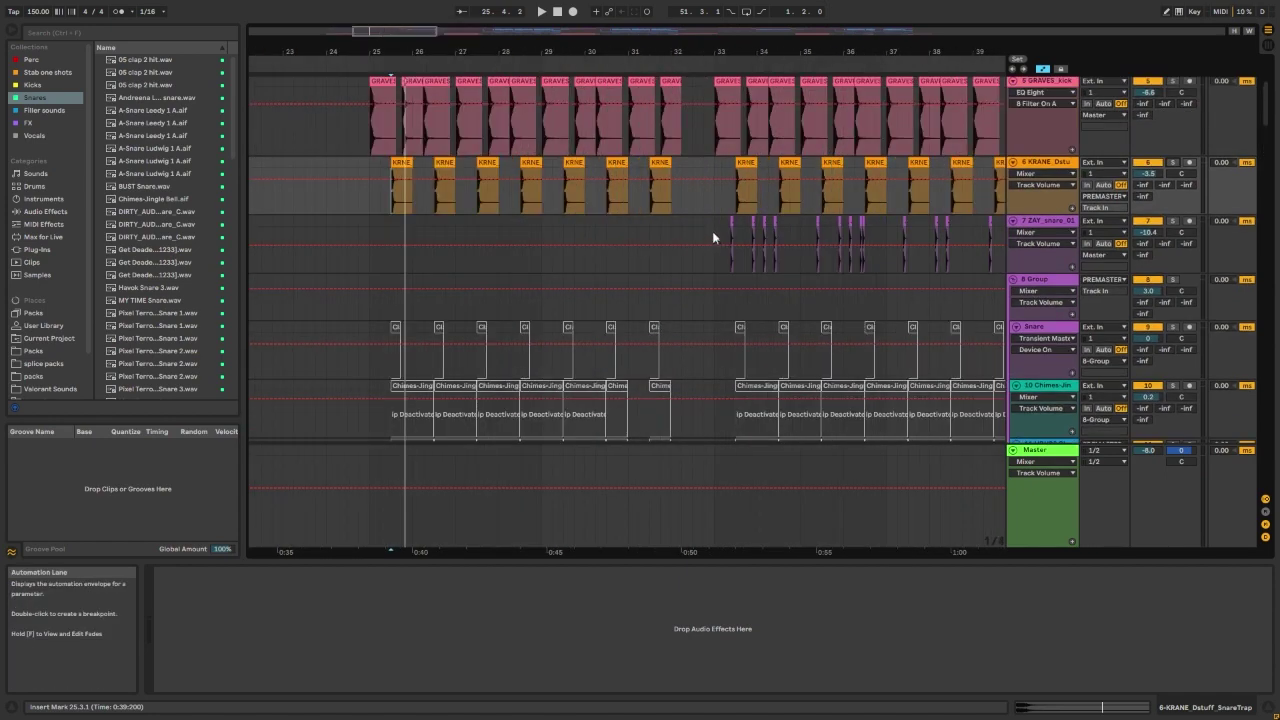
click(713, 236)
scroll(624, 223, down, 3)
scroll(675, 217, up, 6)
scroll(672, 222, down, 6)
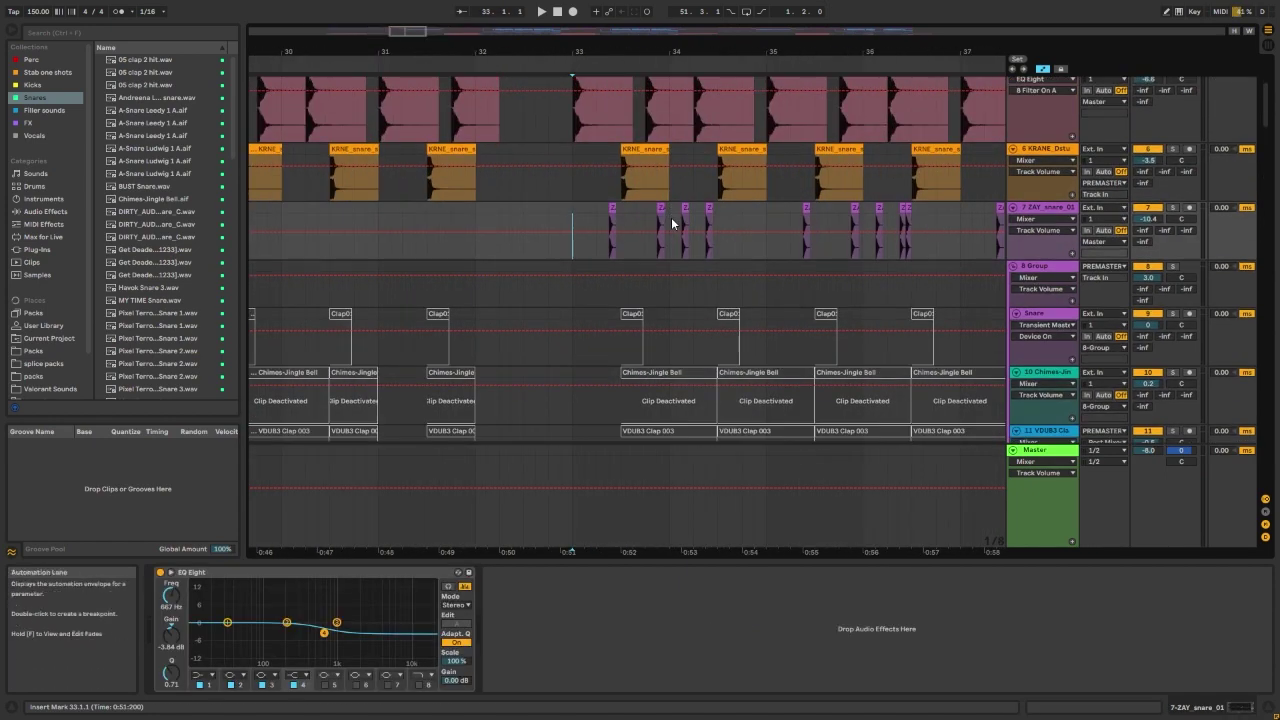
scroll(648, 223, up, 6)
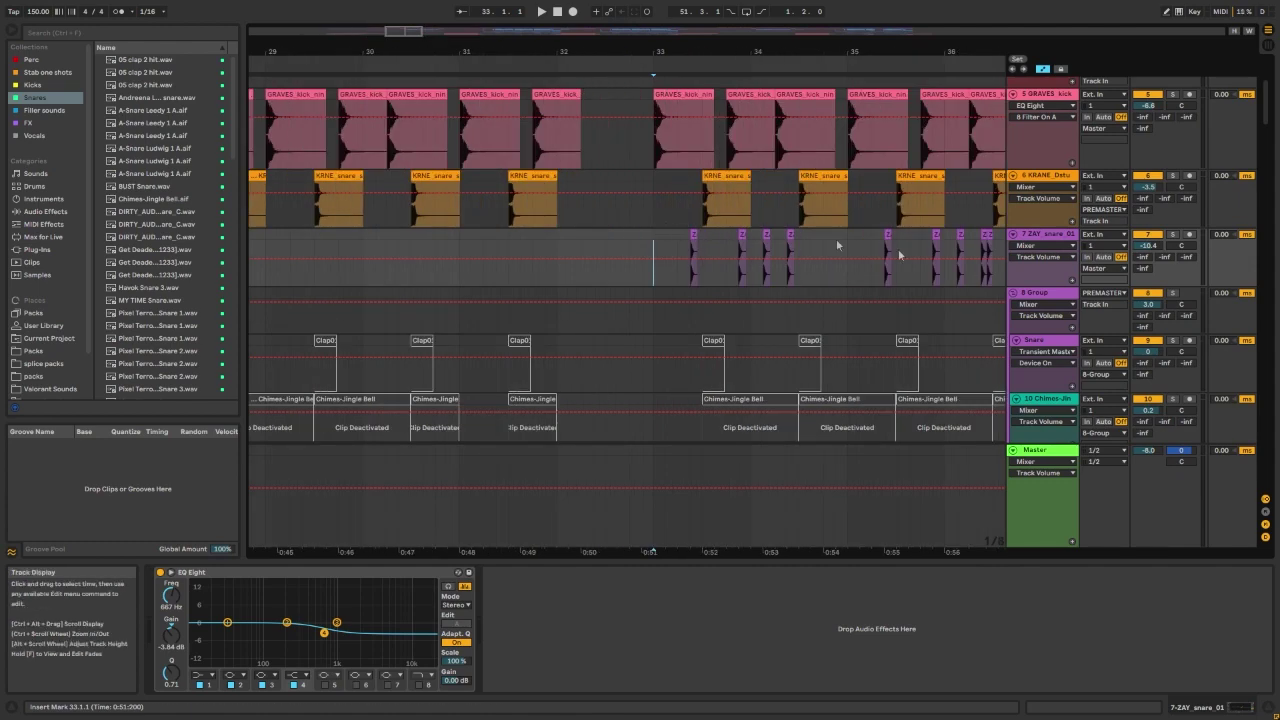
Step: Play from 33.1.1 with the ZAY and KRANE snare tracks soloed, add the GRAVES kick to the solo, and finish with solos off
click(1173, 234)
key(space)
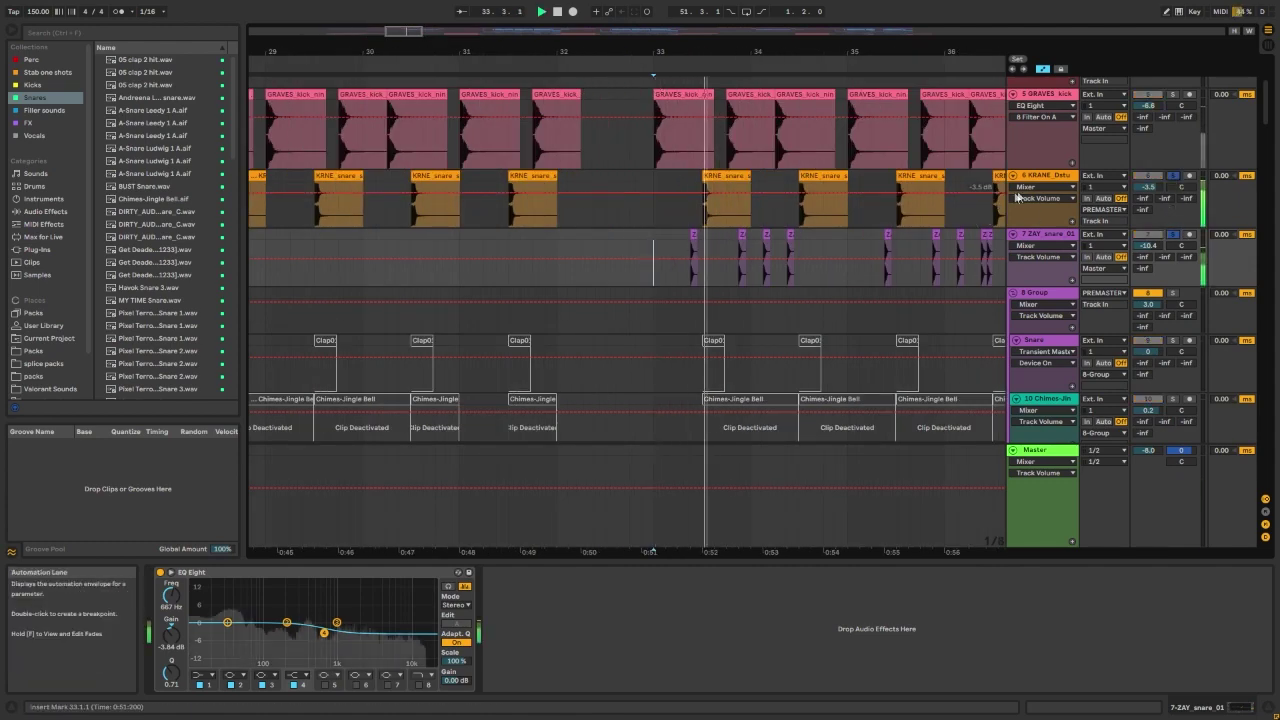
click(1174, 95)
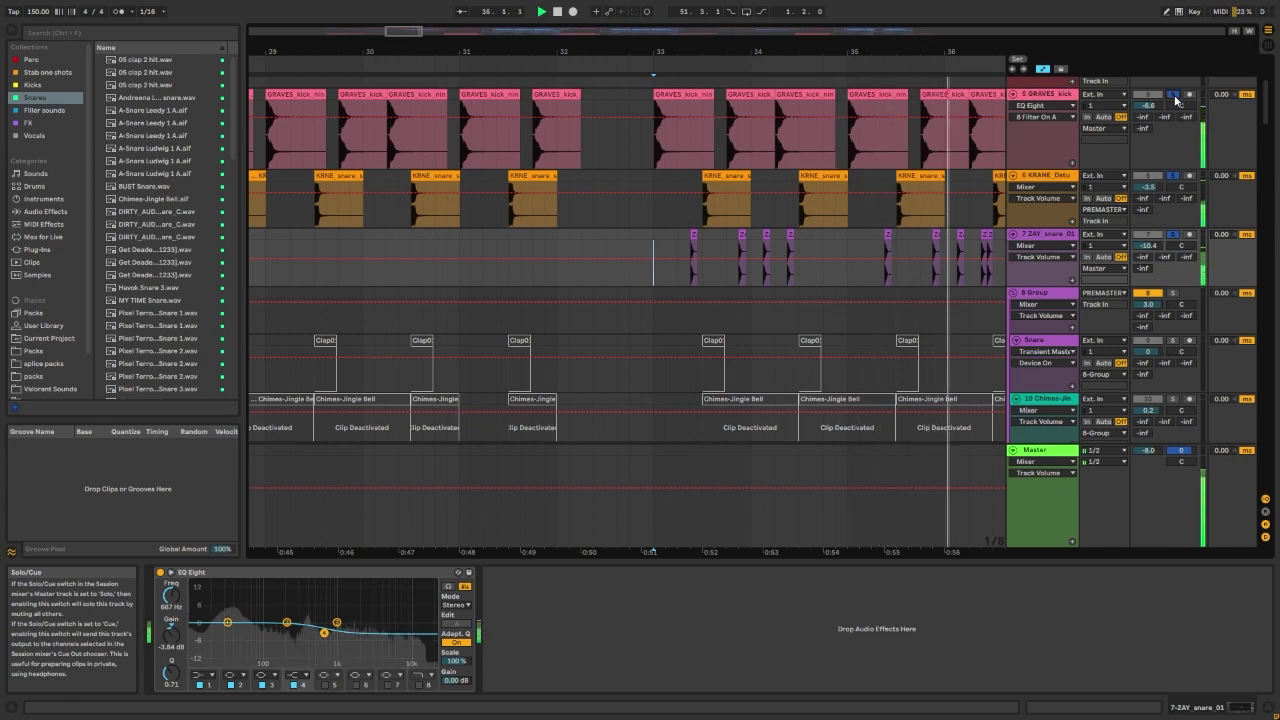
click(1174, 95)
Step: Mark the empty stretch of the ZAY snare track from 25.1.1 to 32.4.1, and leave the insert marker at 32.4.1
scroll(678, 195, down, 3)
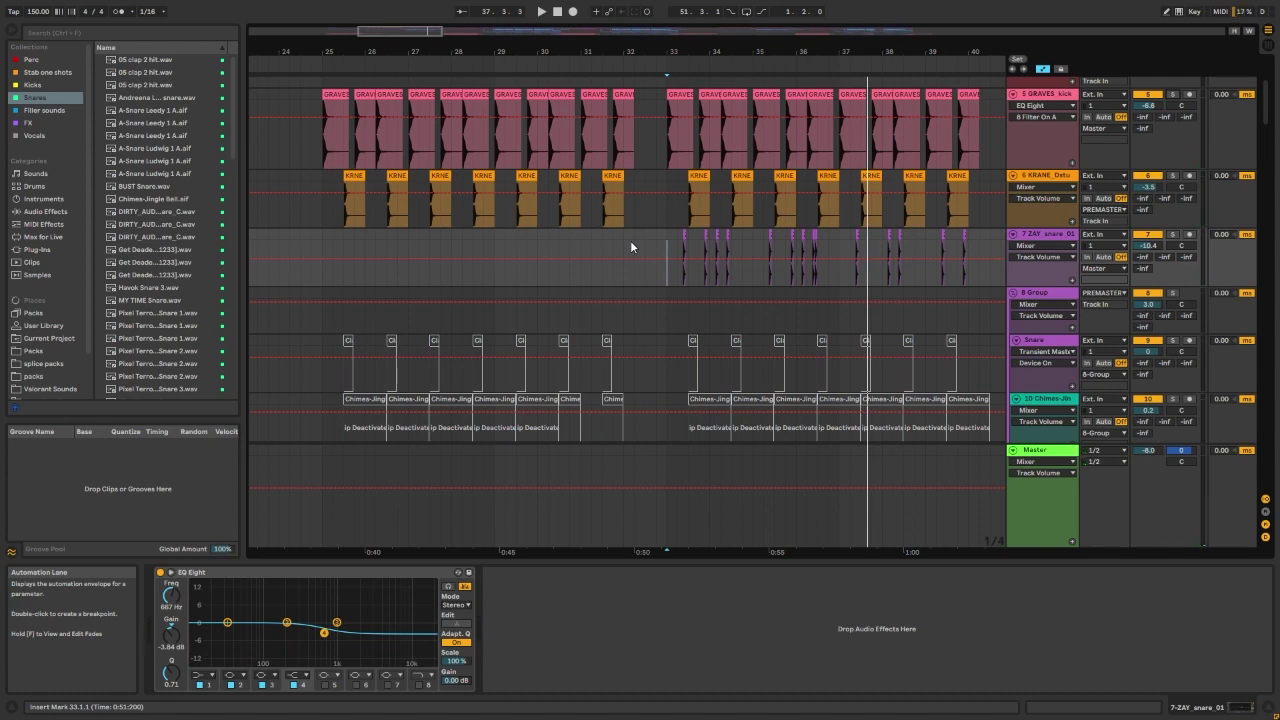
drag(321, 242, 662, 241)
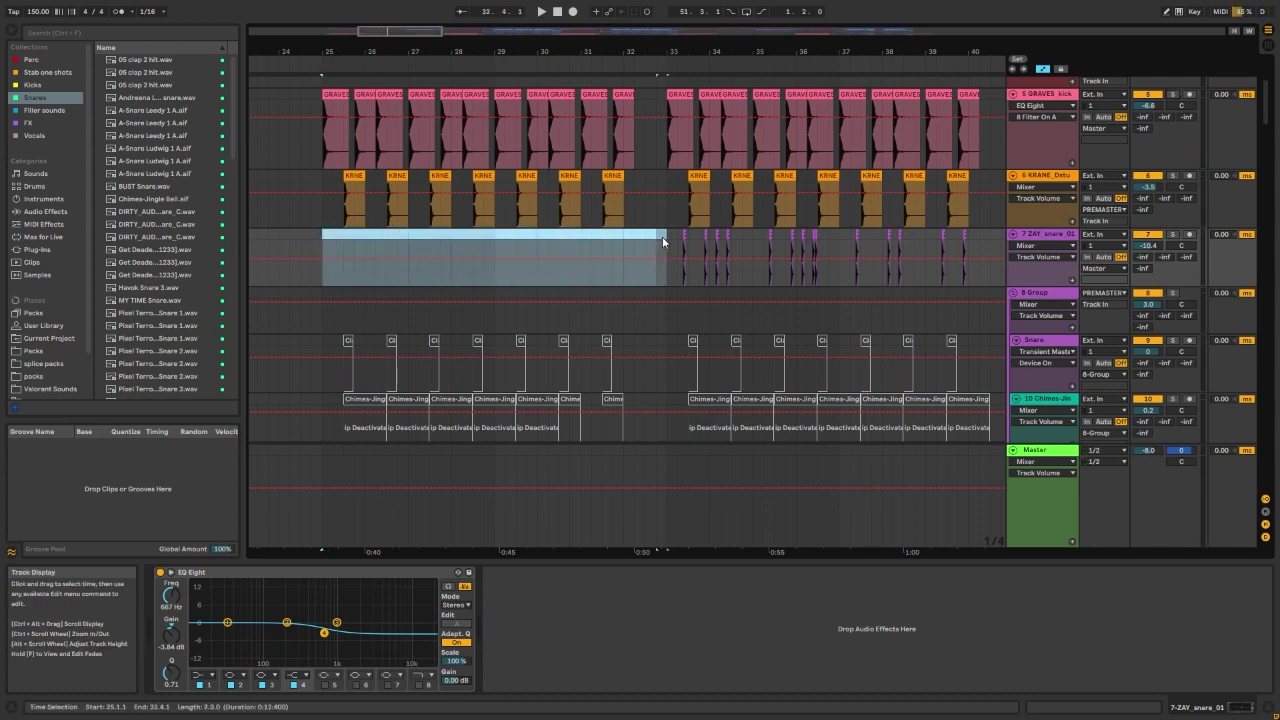
drag(322, 239, 659, 234)
click(318, 236)
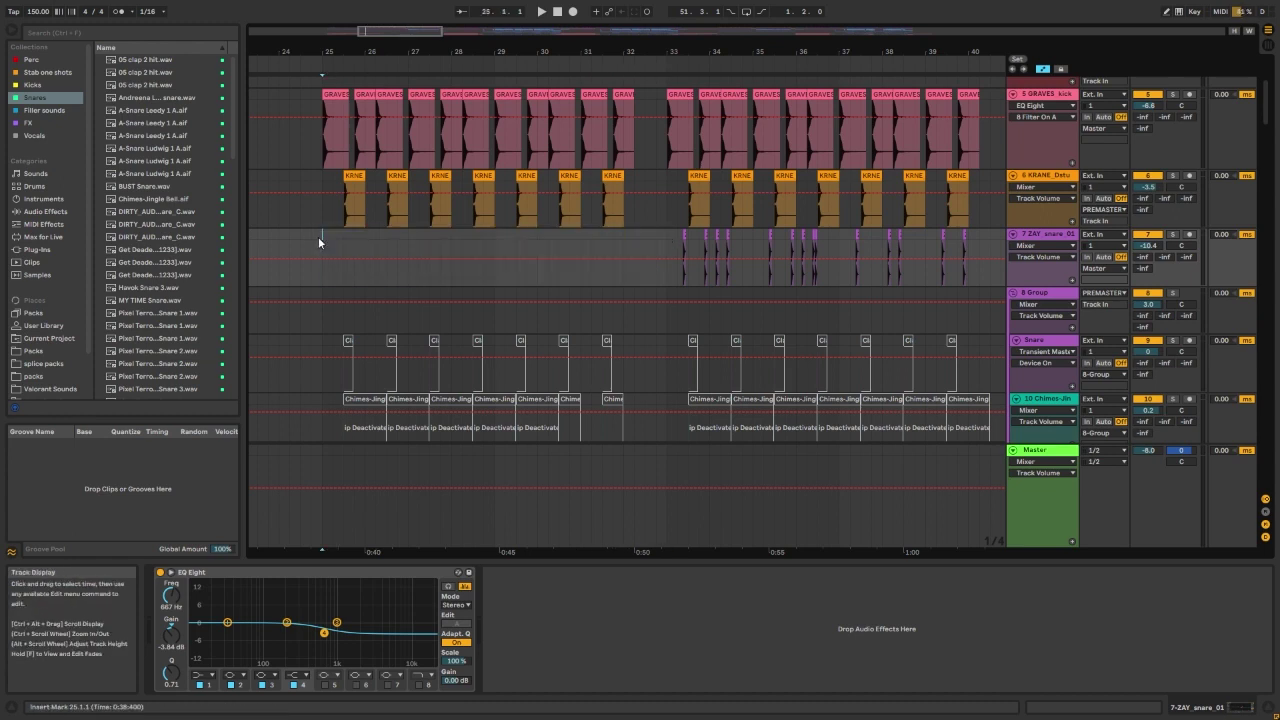
click(666, 233)
click(662, 232)
Step: Turn off the Audio Effect Rack on the Rico act group, with the insert marker placed at 17.1.1 on that group
scroll(670, 240, down, 10)
scroll(685, 276, down, 2)
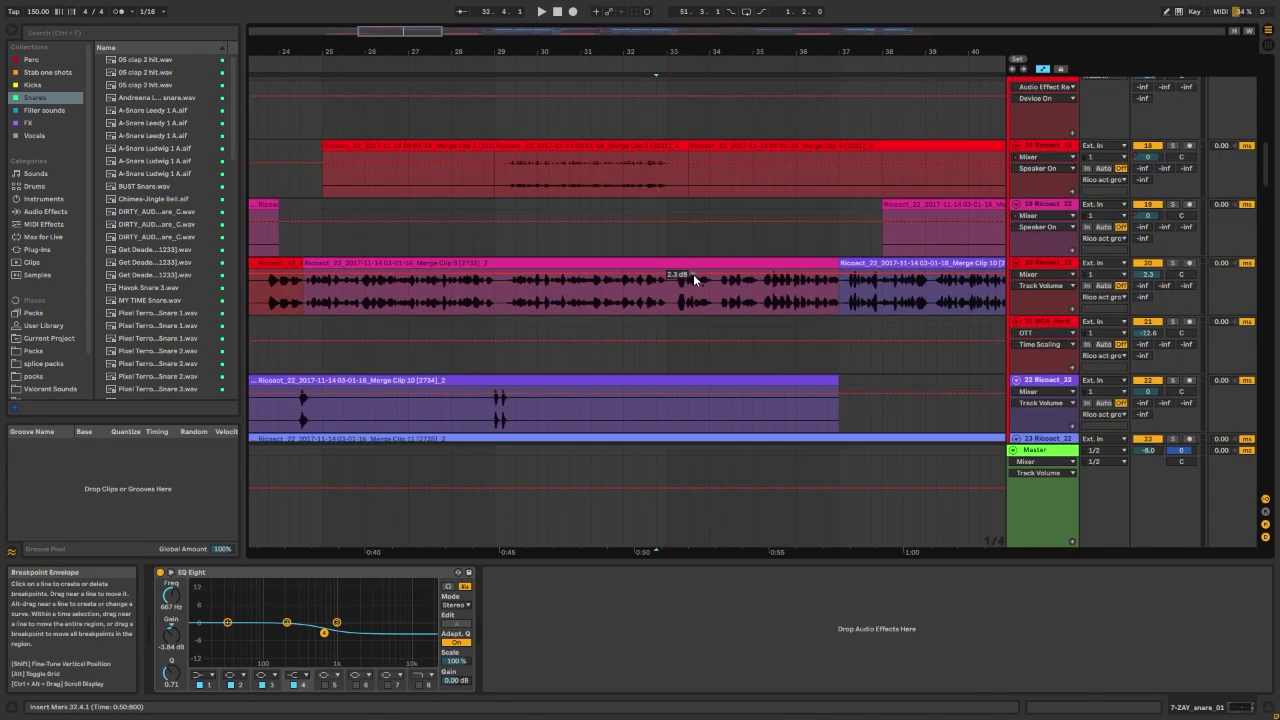
scroll(697, 277, up, 4)
scroll(814, 250, down, 3)
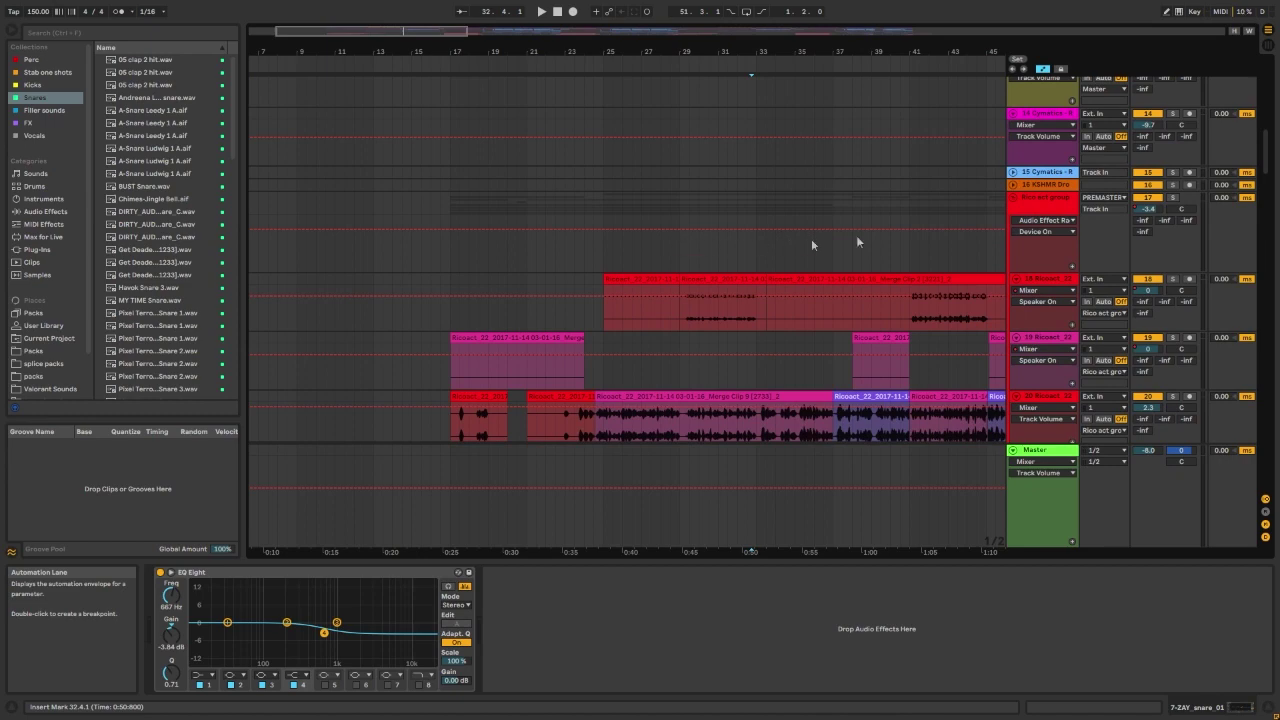
scroll(811, 240, down, 2)
click(734, 213)
scroll(600, 215, down, 1)
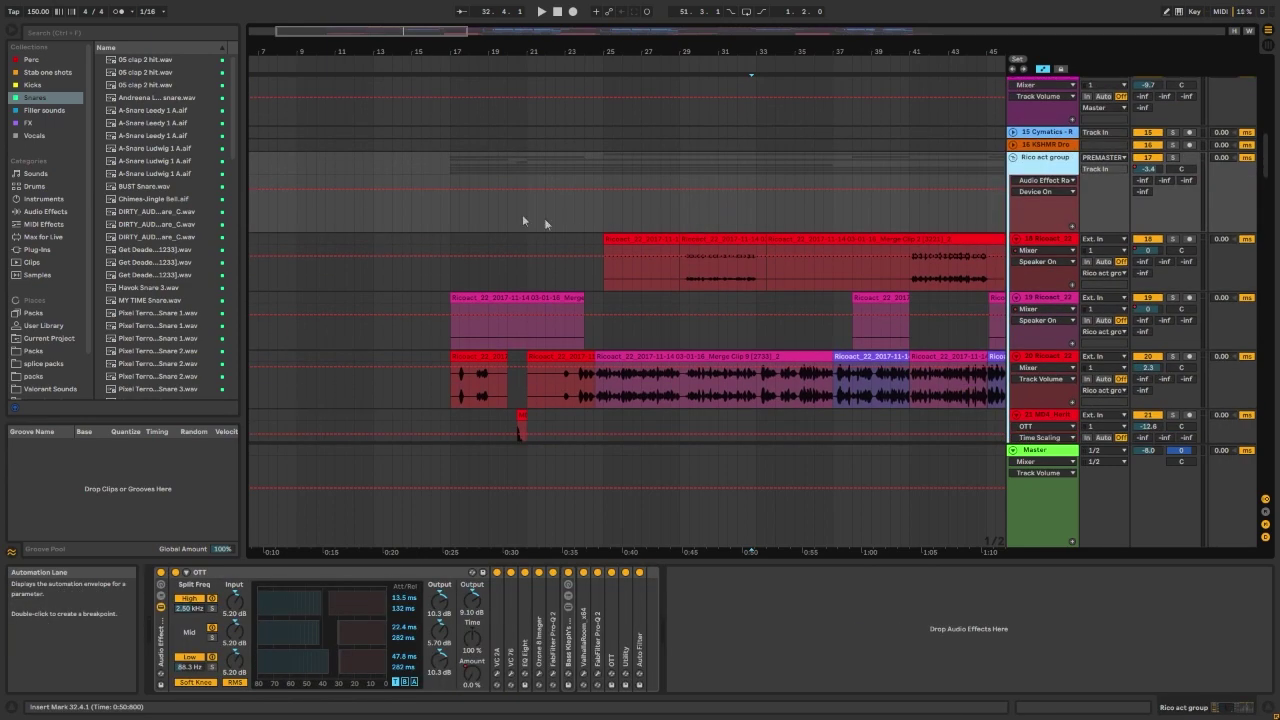
click(449, 215)
click(162, 572)
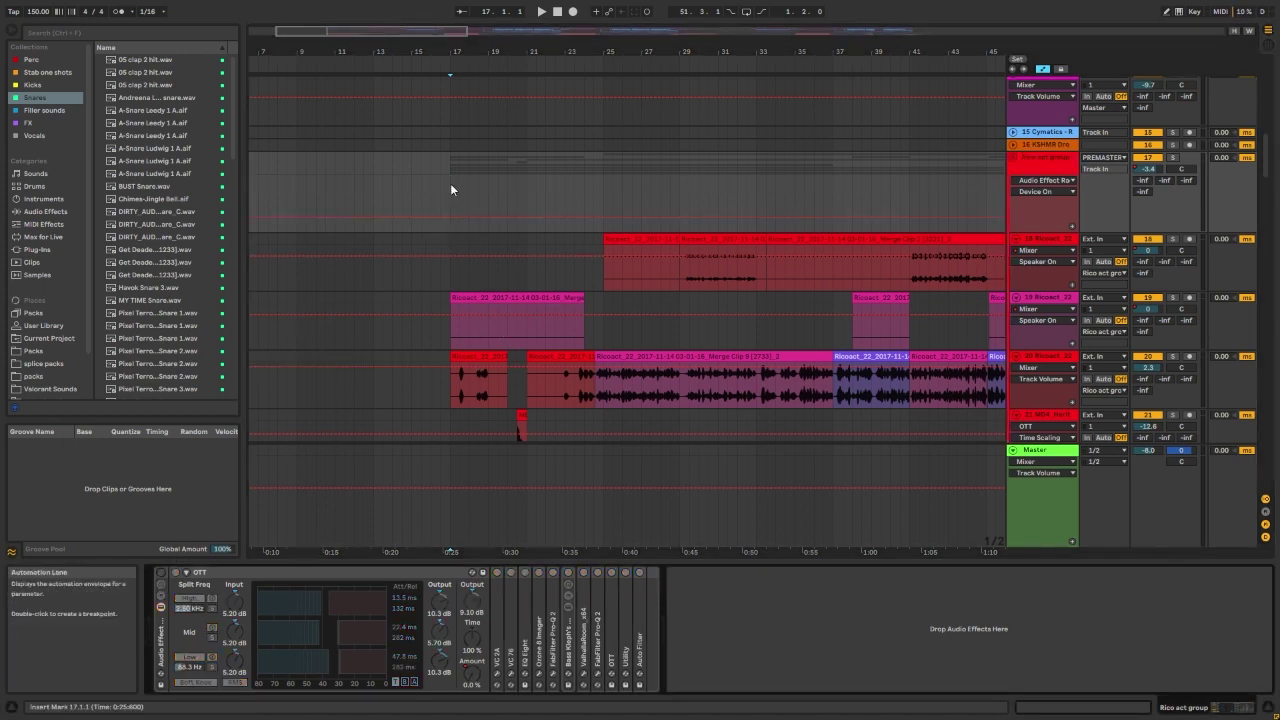
Step: Solo the Rico act group, start playback at 17.1.1, move it to 25.1.1 to hear the group without its rack, and stop
click(1173, 158)
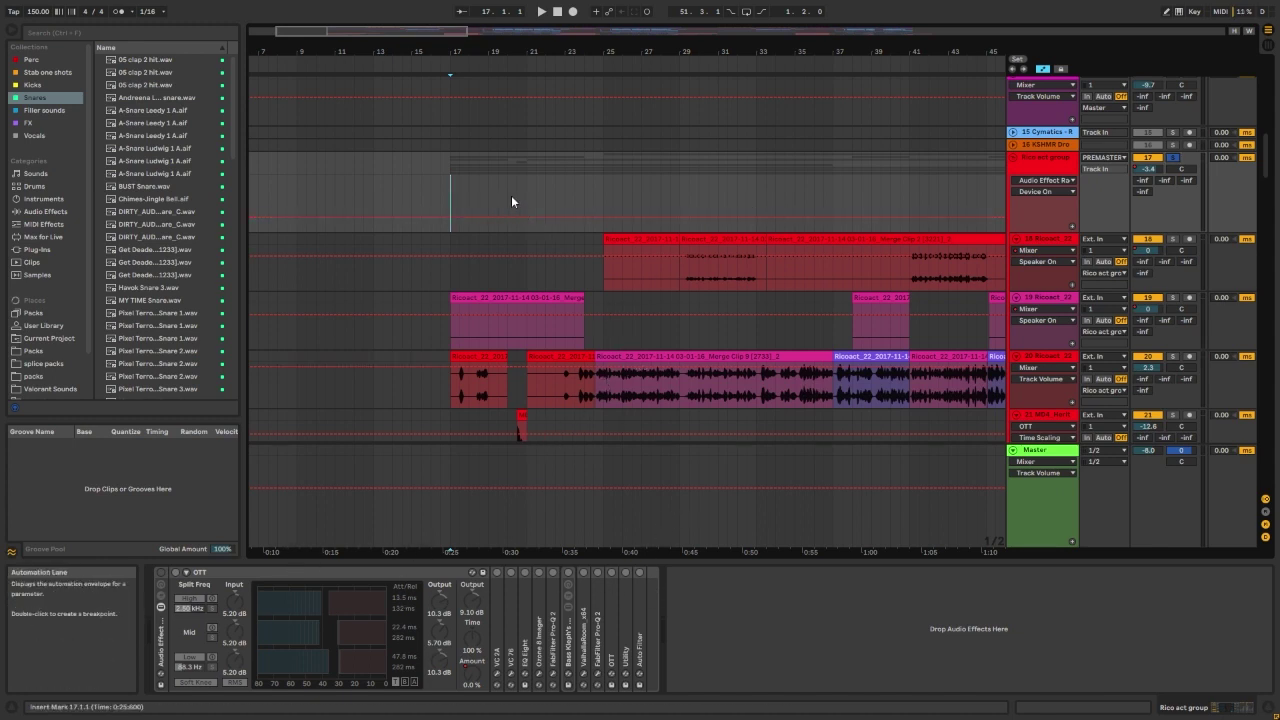
key(space)
click(604, 183)
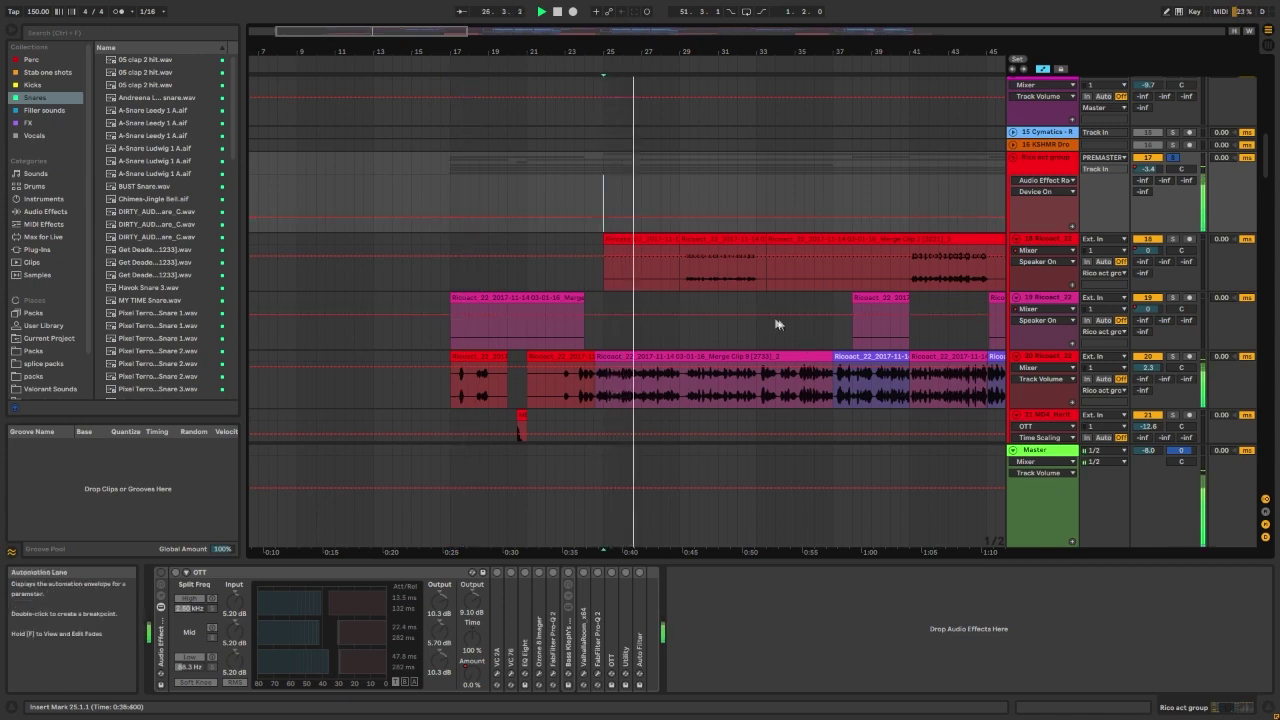
scroll(768, 318, down, 1)
scroll(766, 320, up, 1)
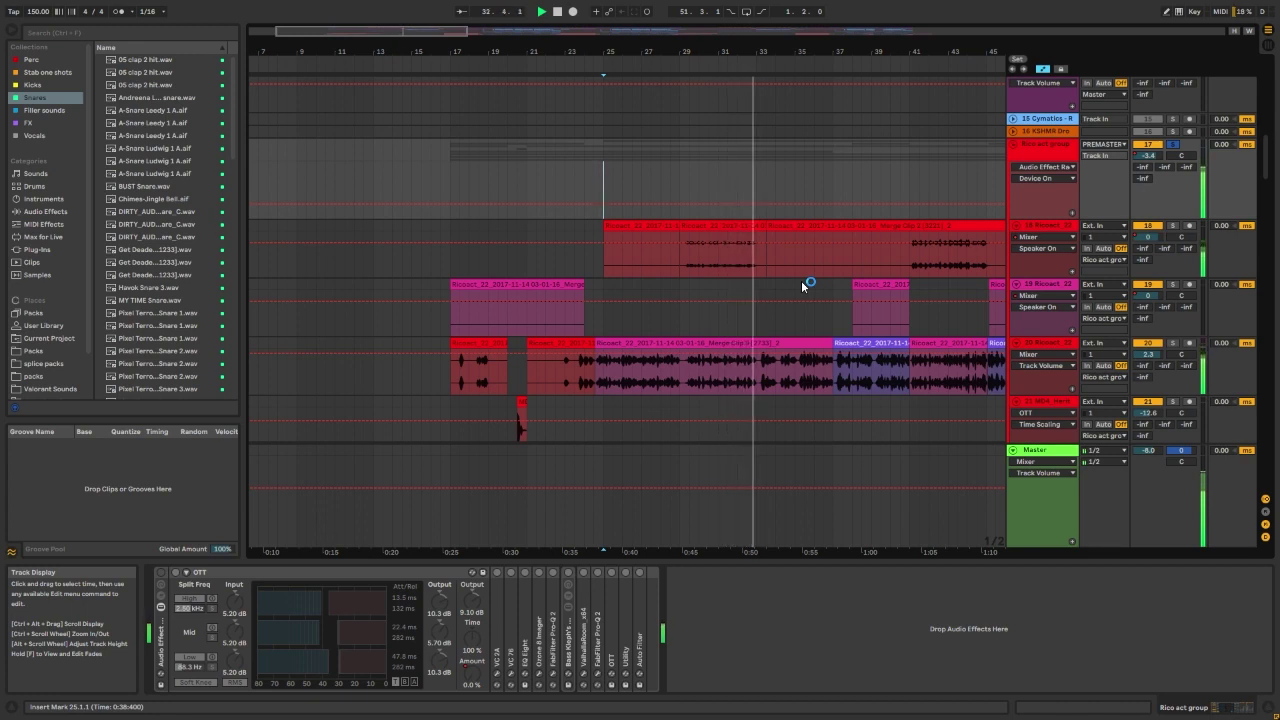
key(space)
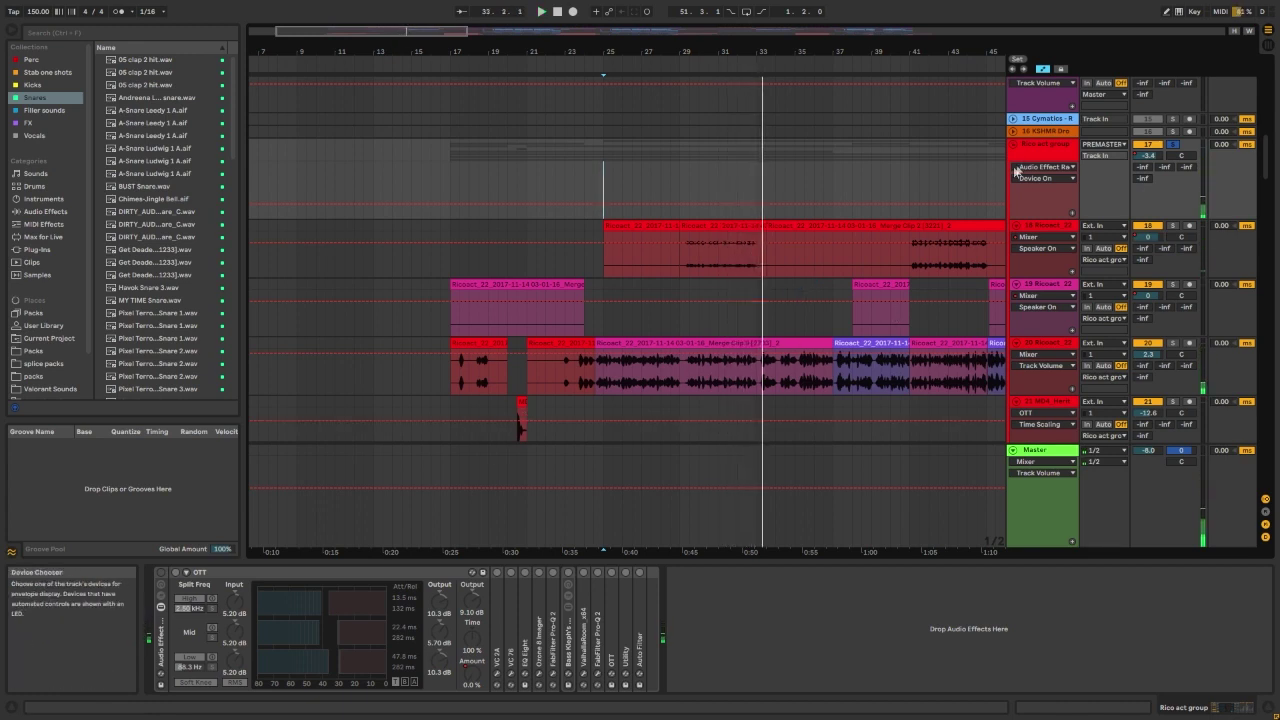
Step: Turn the Rico act group's Audio Effect Rack back on, audition the group from 24.3.1, and stop playback
click(1041, 150)
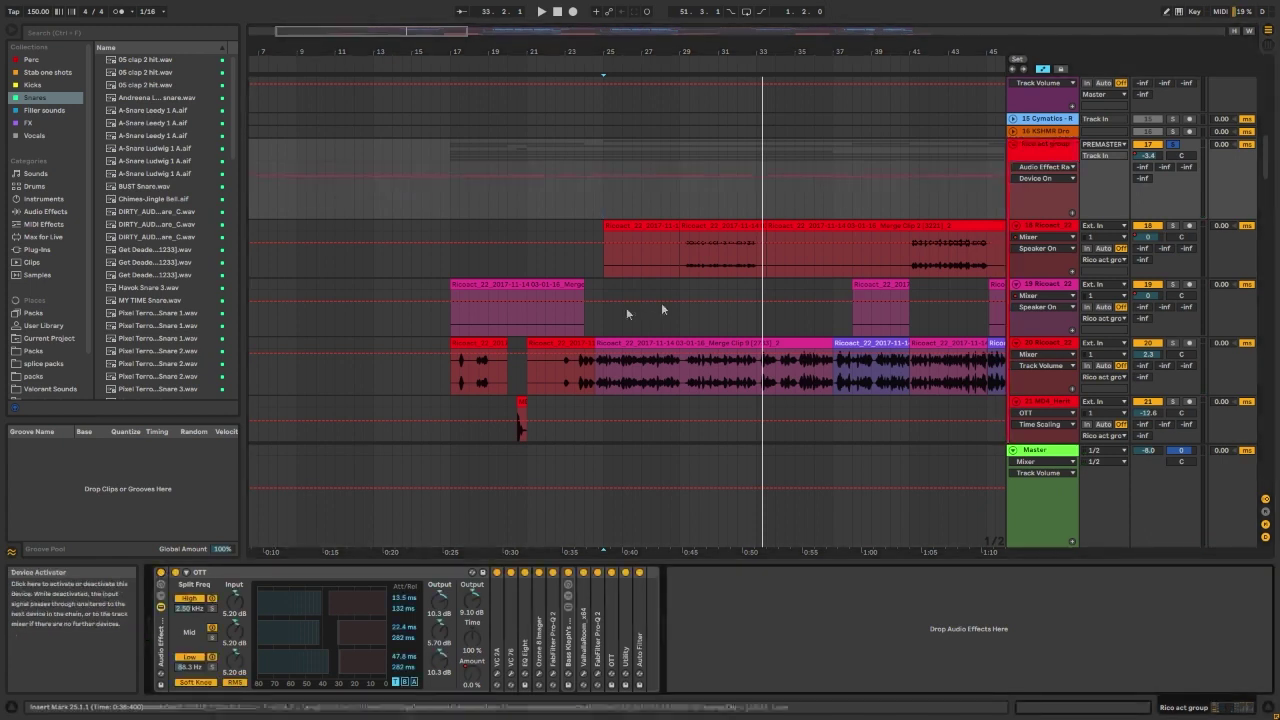
click(621, 207)
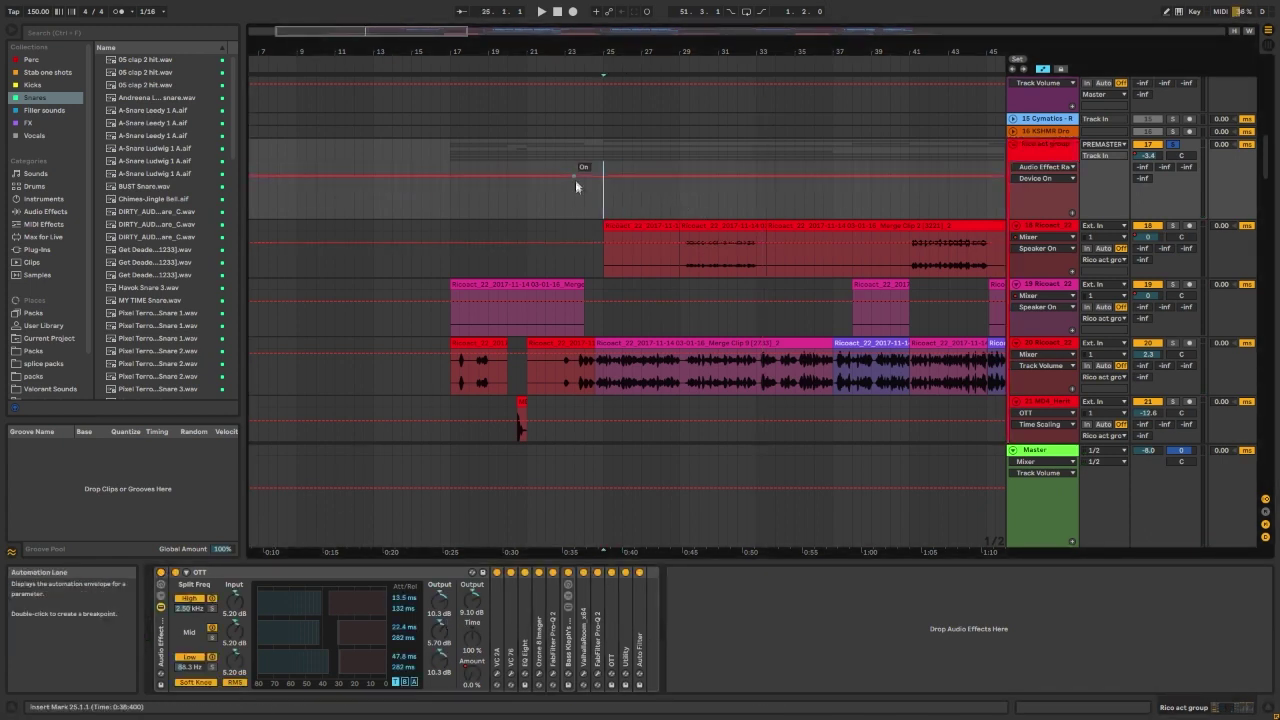
key(space)
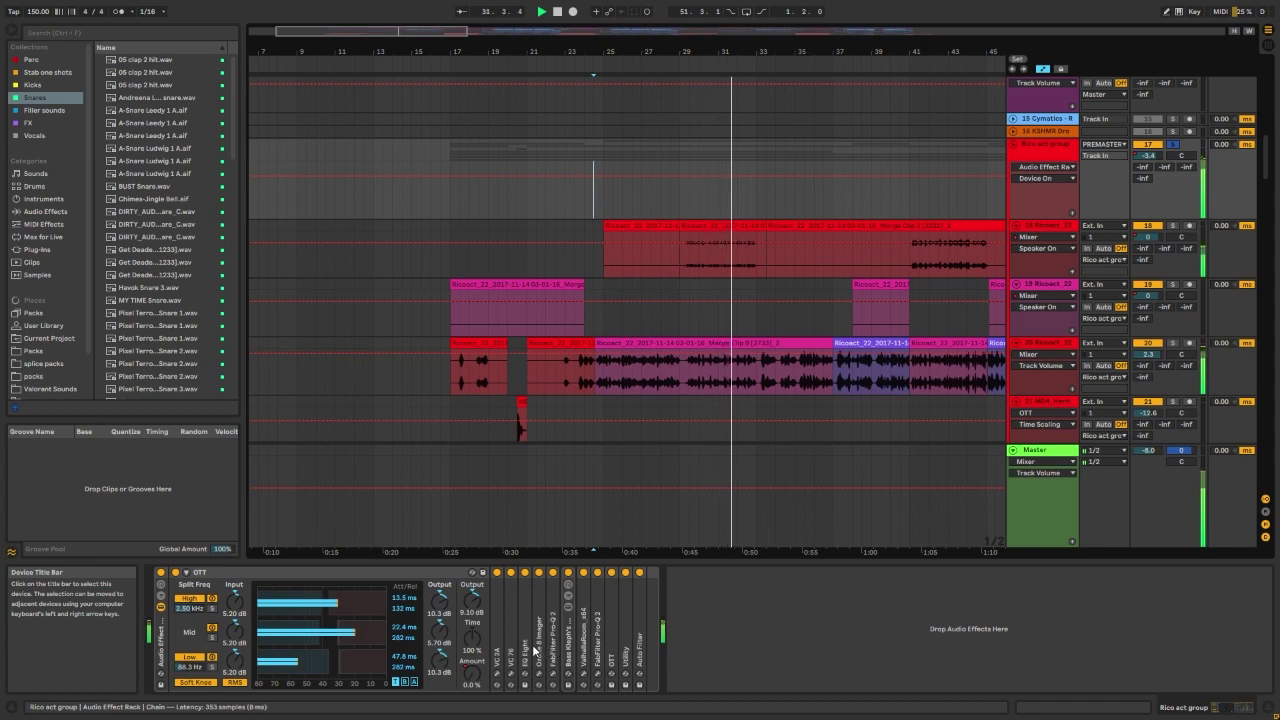
key(space)
Step: Unfold the VC 2A, VC 76 and EQ Eight devices in the Rico act group's rack
double_click(501, 640)
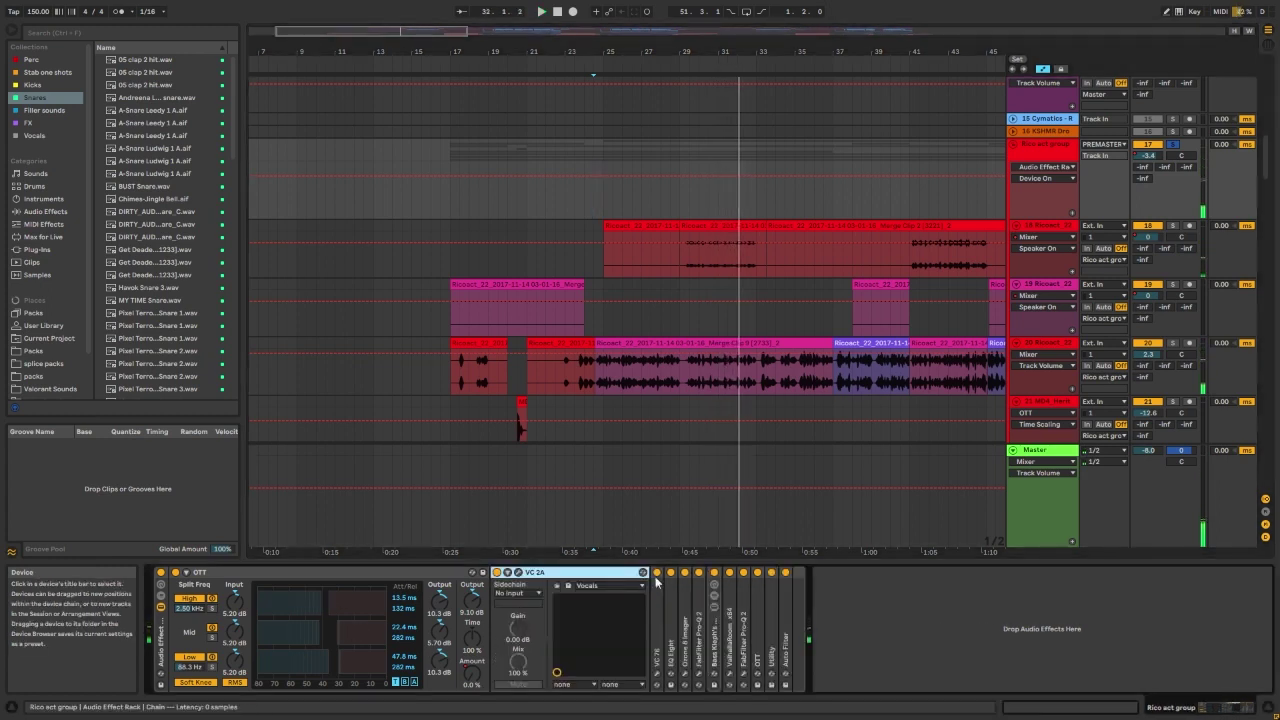
double_click(661, 594)
double_click(817, 603)
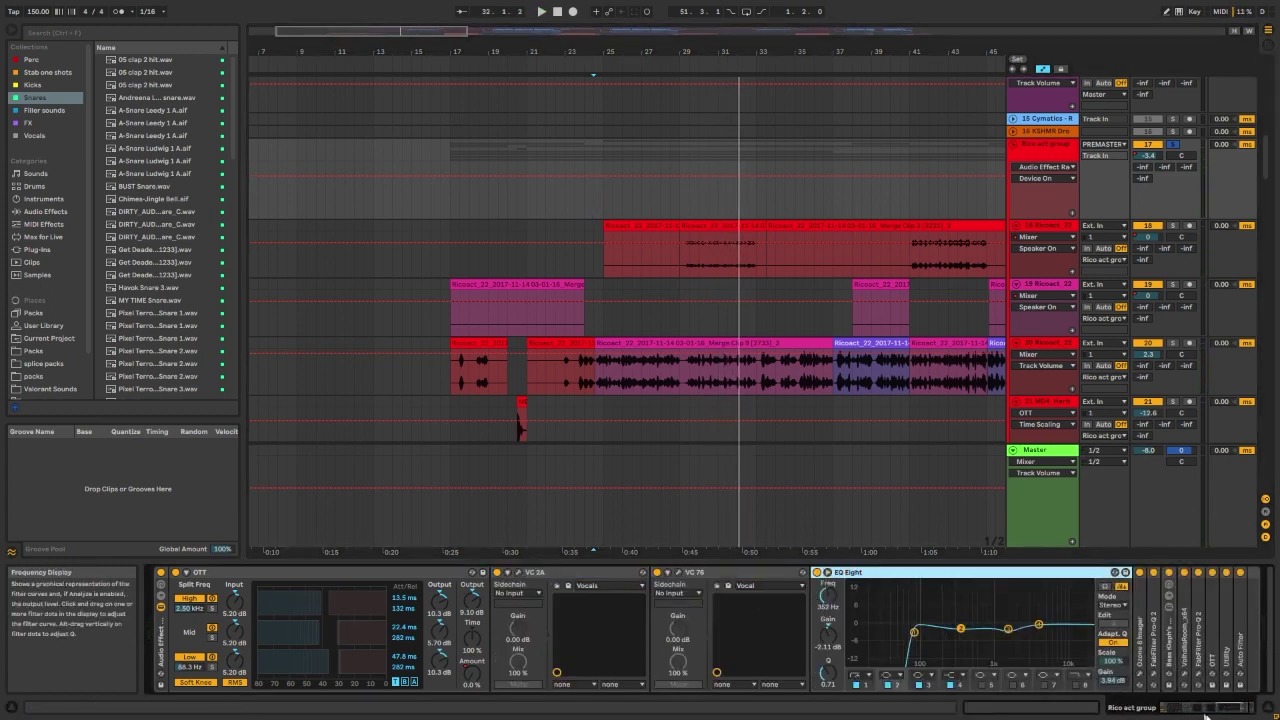
Step: Unfold and refold Ozone 8 Imager, and open the plug-in window of the FabFilter Pro-Q 2 with the harsh reduction preset
click(1207, 709)
double_click(1079, 625)
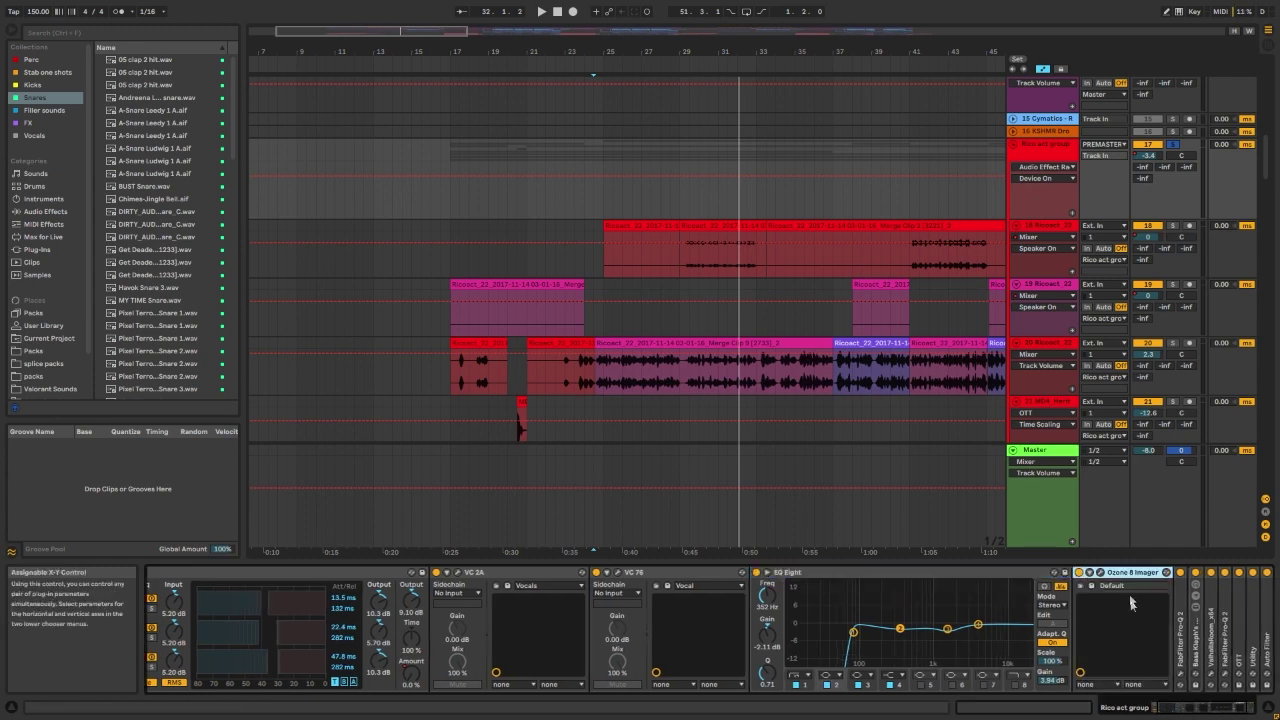
double_click(1135, 572)
double_click(1093, 634)
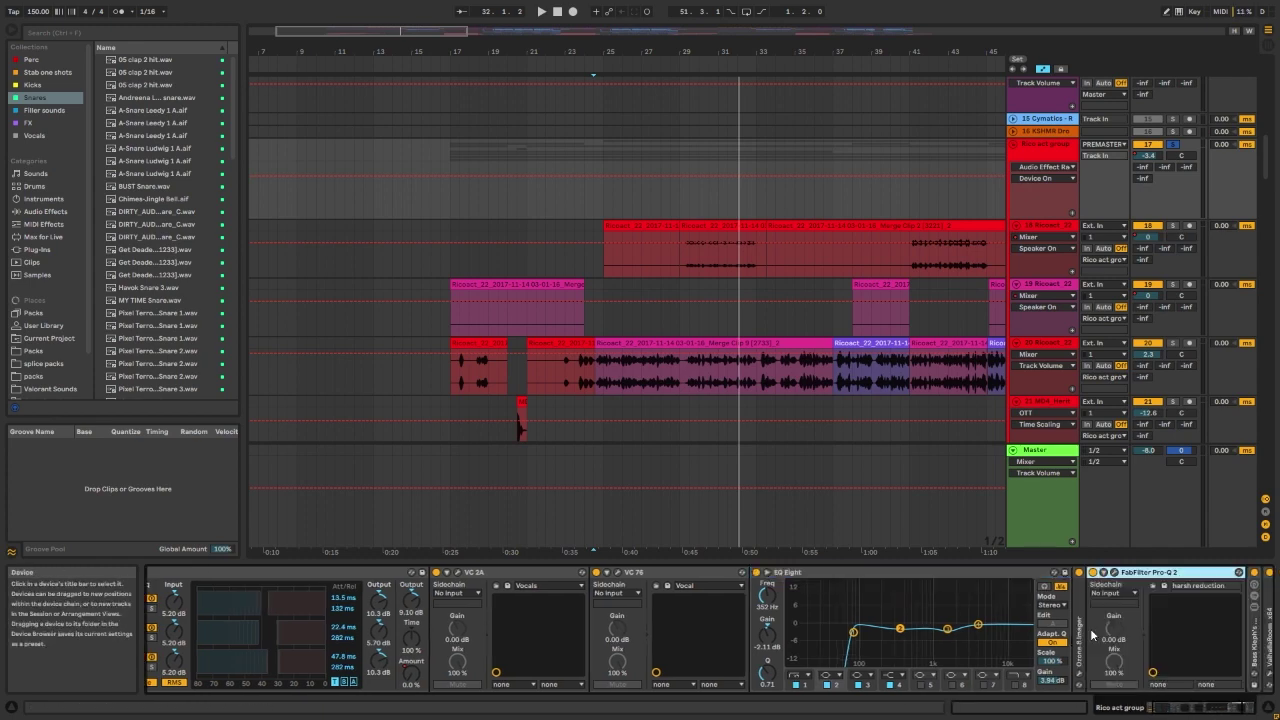
click(1115, 573)
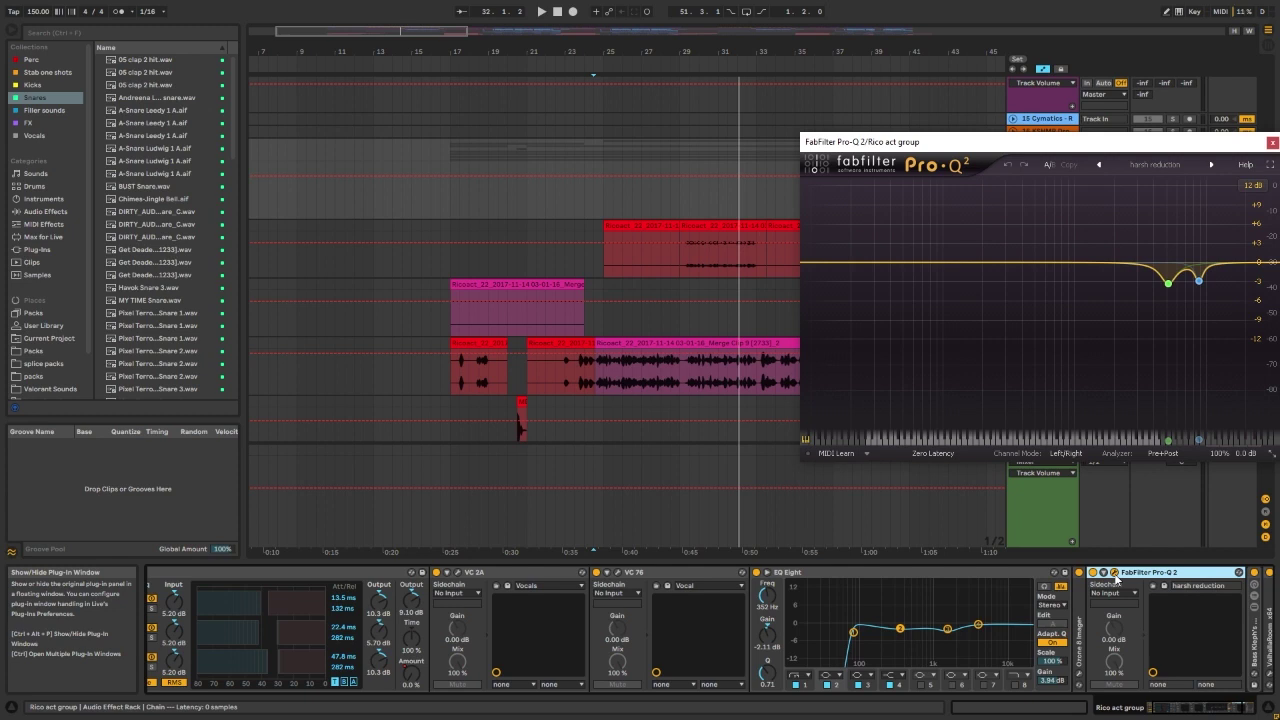
Step: Unfold ValhallaRoom and the second FabFilter Pro-Q 2 further along the rack
drag(1183, 708, 1214, 708)
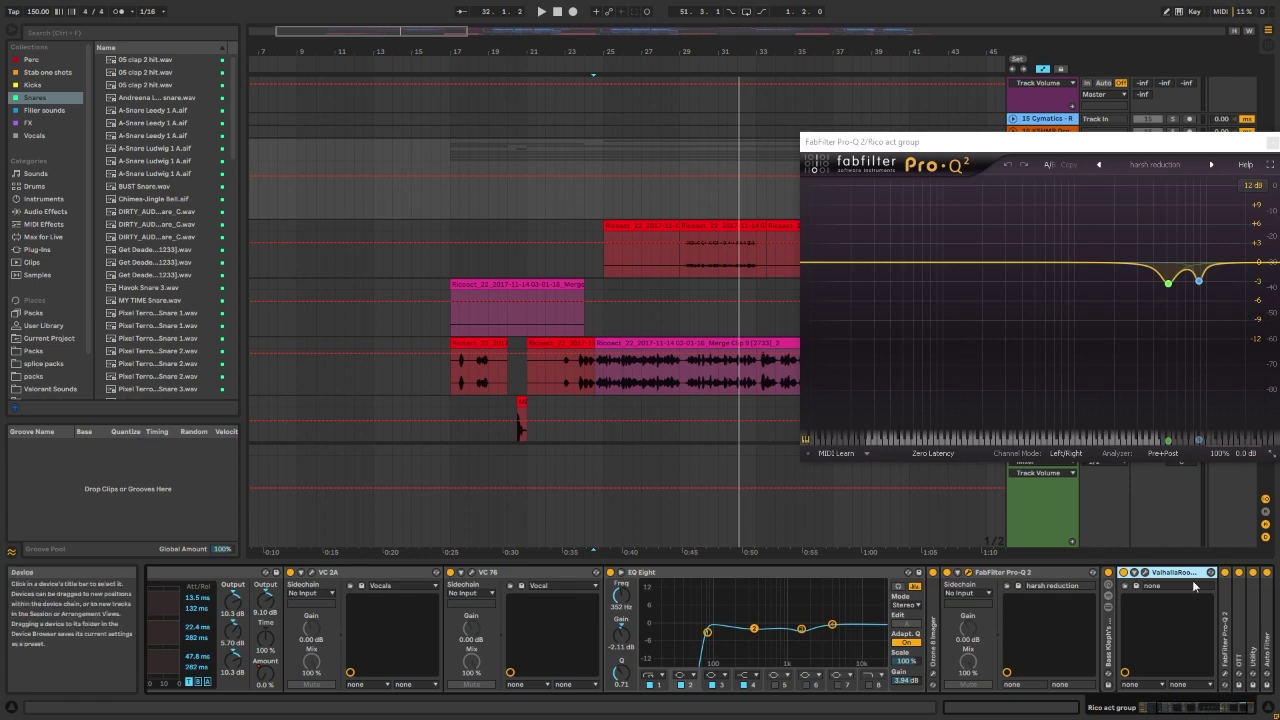
double_click(1229, 624)
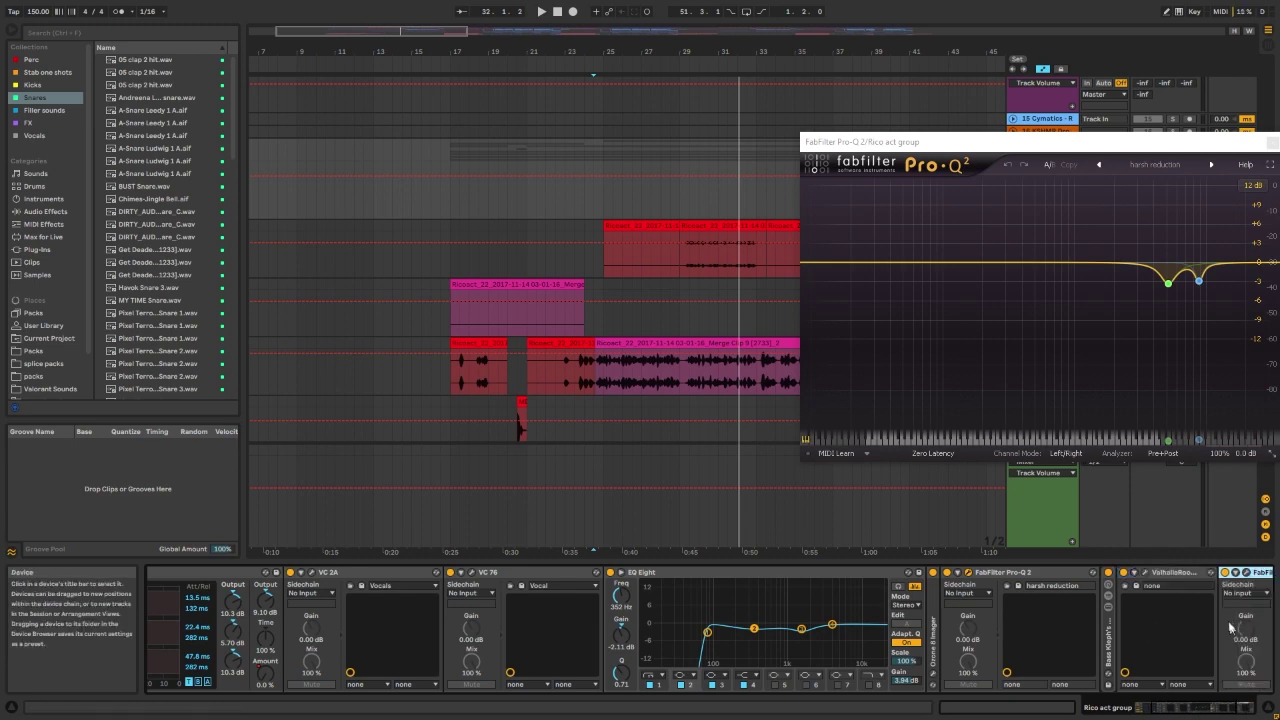
Step: Open the VC 2A and VC 76 plug-in windows, stack VC 76 below VC 2A, and examine both compressors
click(312, 572)
click(472, 573)
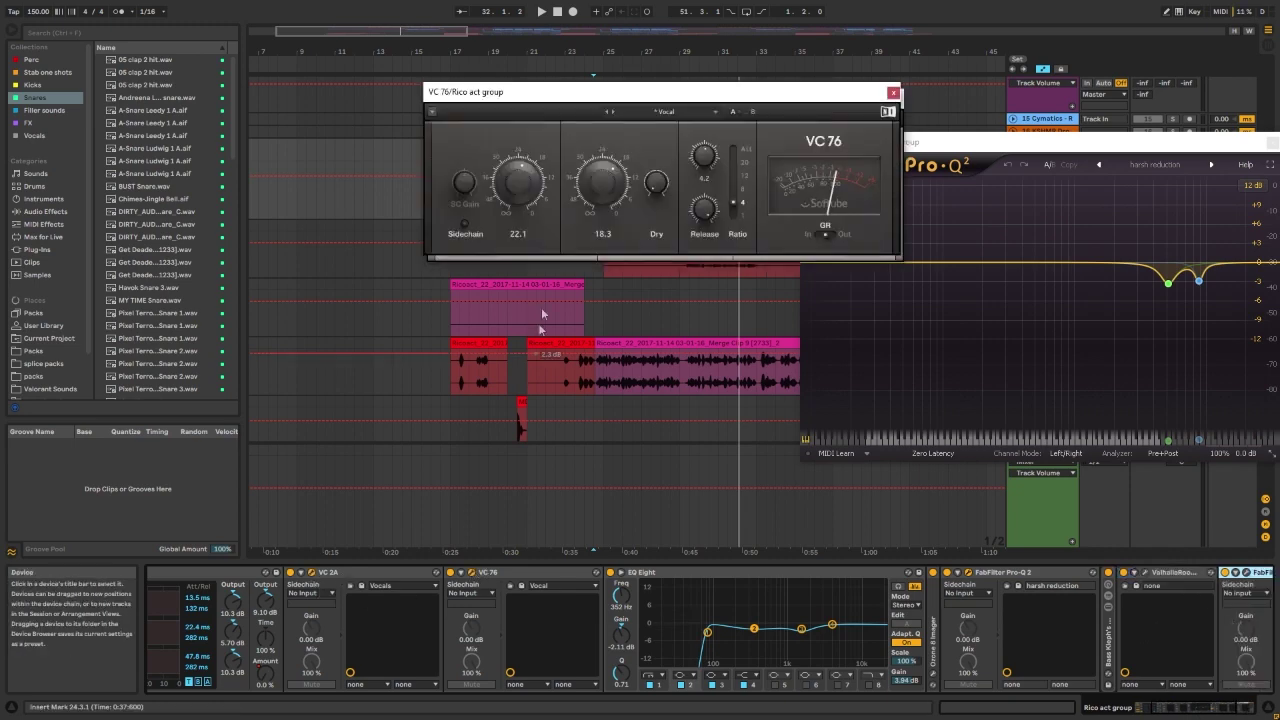
drag(581, 104, 577, 282)
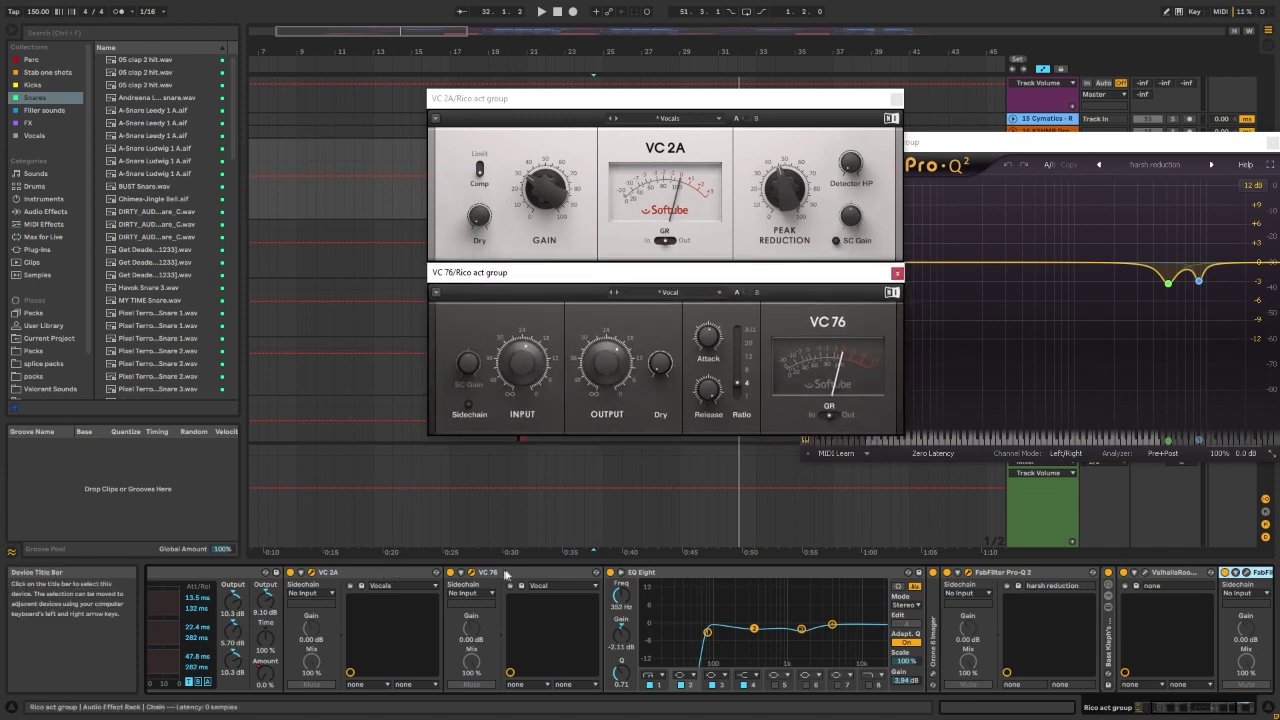
click(446, 577)
click(394, 575)
click(500, 574)
click(413, 573)
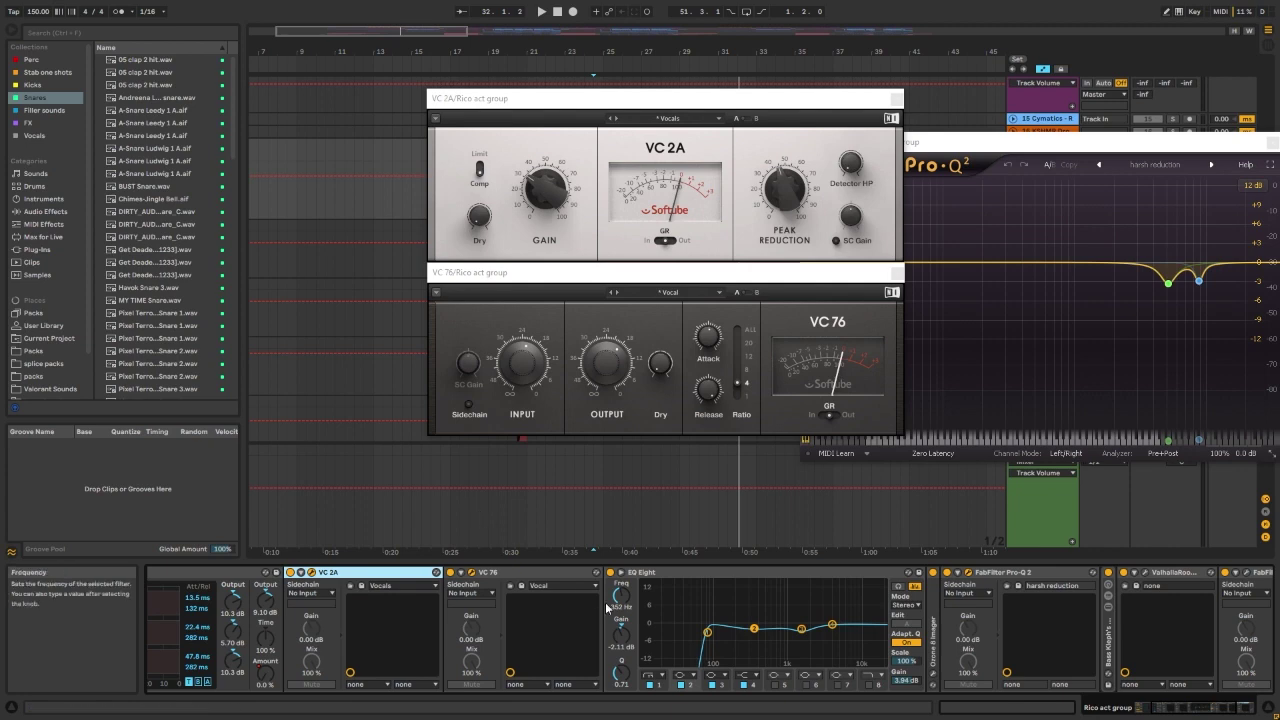
Step: Unfold the second OTT, check the Default Setting FabFilter Pro-Q 2 curve, and briefly view Bass Kleph's Easy Wash Out macros
drag(1192, 711, 1215, 710)
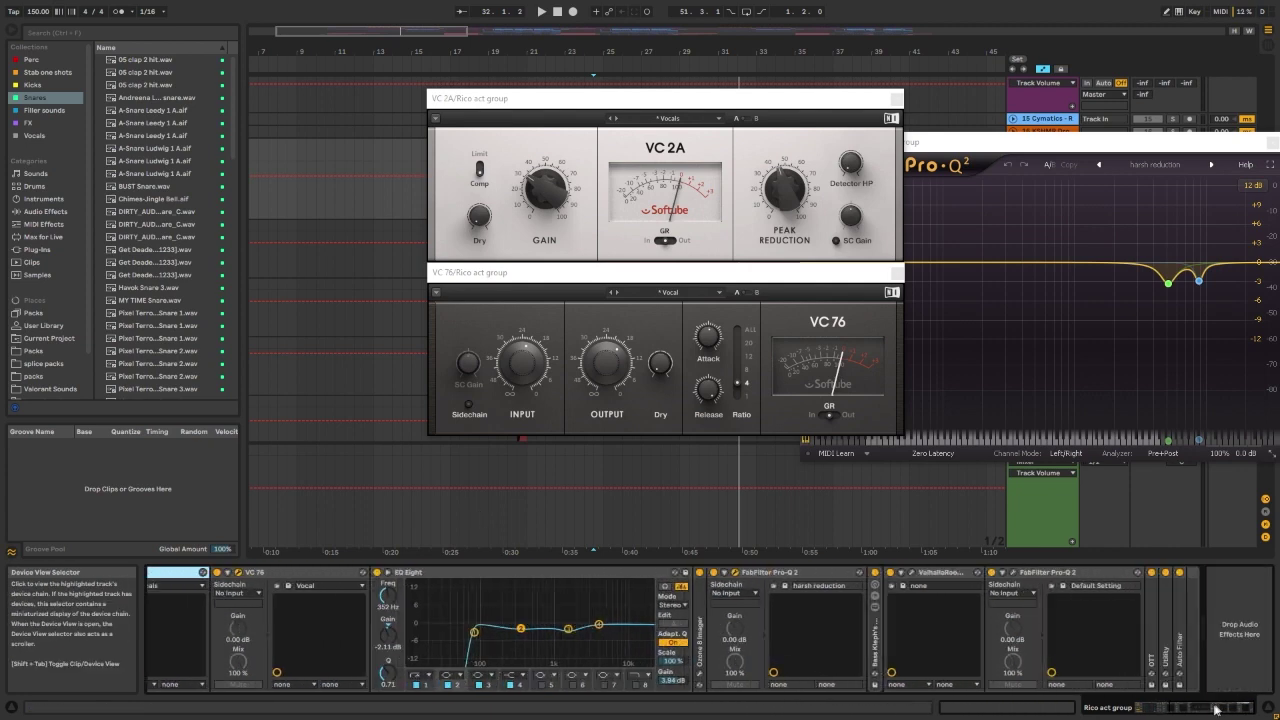
double_click(1151, 640)
drag(1219, 716, 1240, 713)
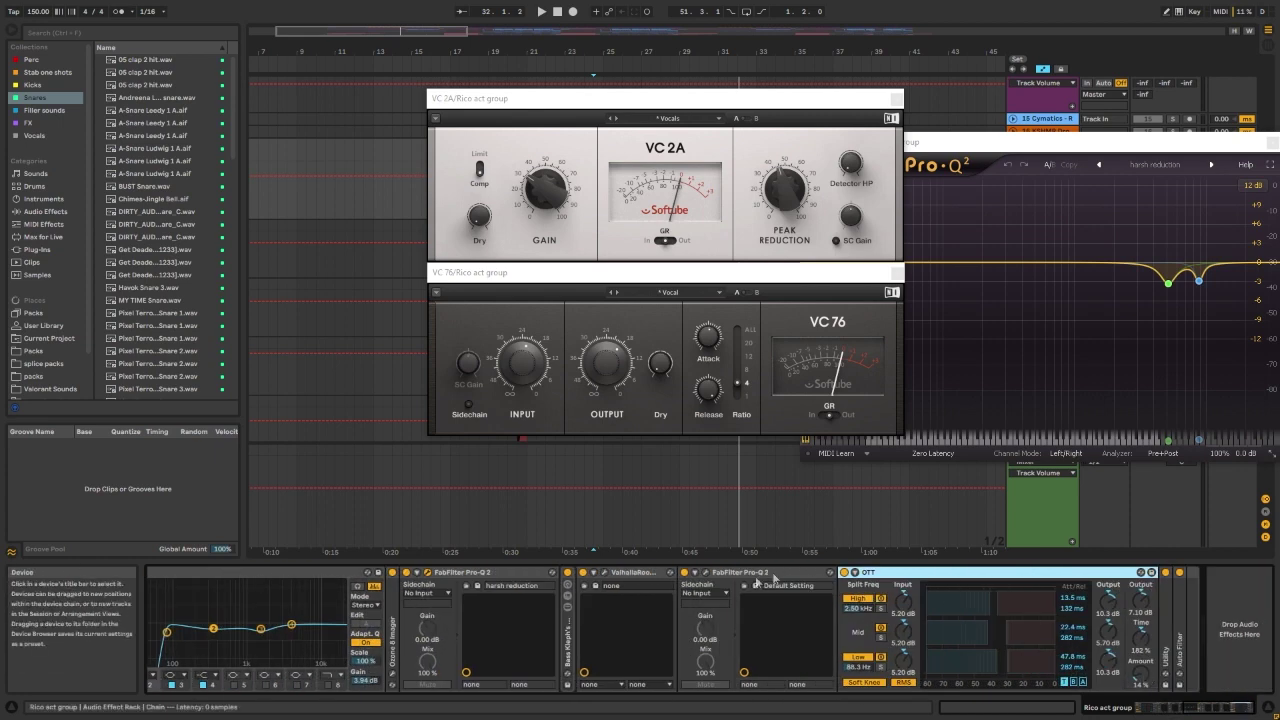
click(707, 574)
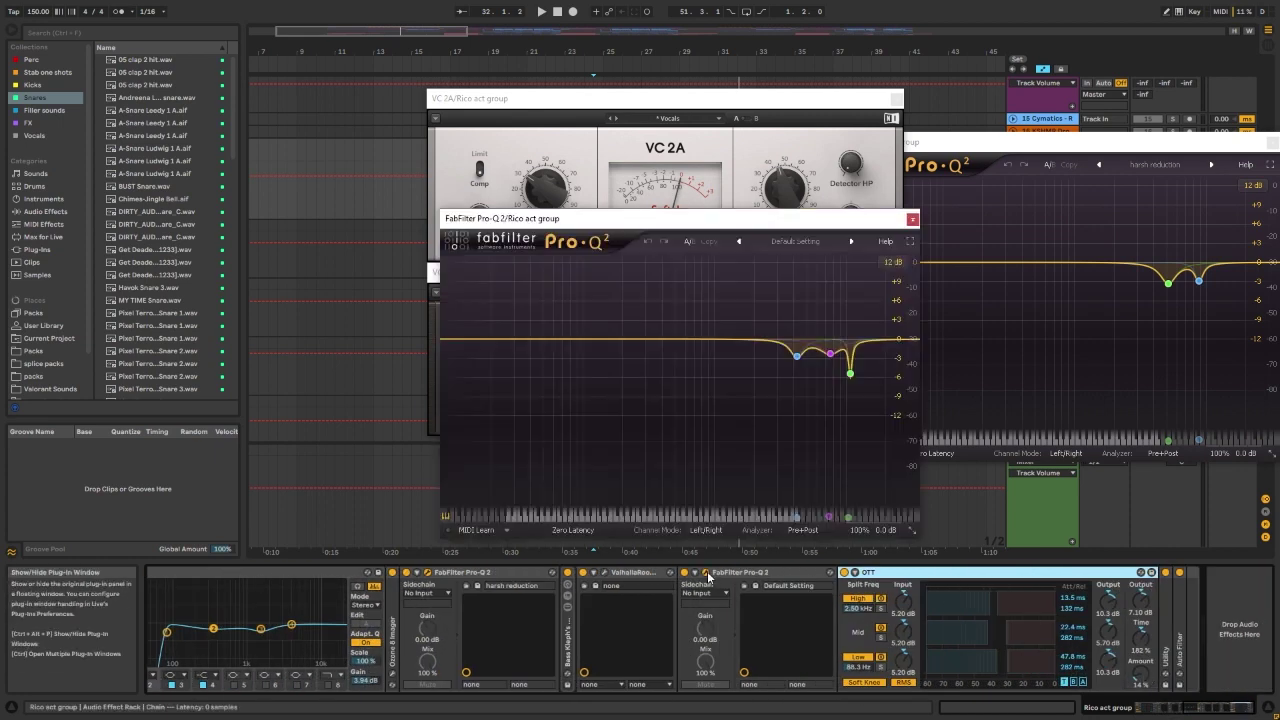
click(707, 574)
double_click(568, 605)
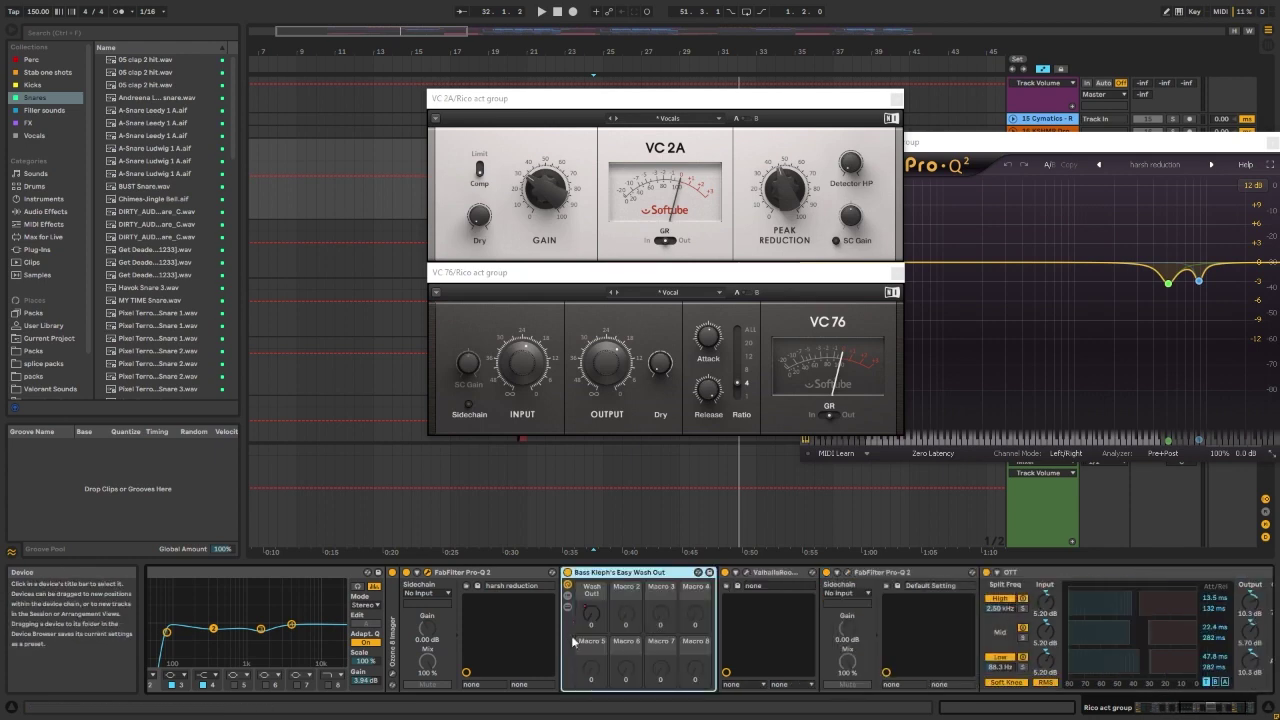
double_click(604, 574)
Step: Fold OTT, VC 2A, VC 76, EQ Eight, the harsh reduction FabFilter Pro-Q 2 and ValhallaRoom in the rack
click(933, 576)
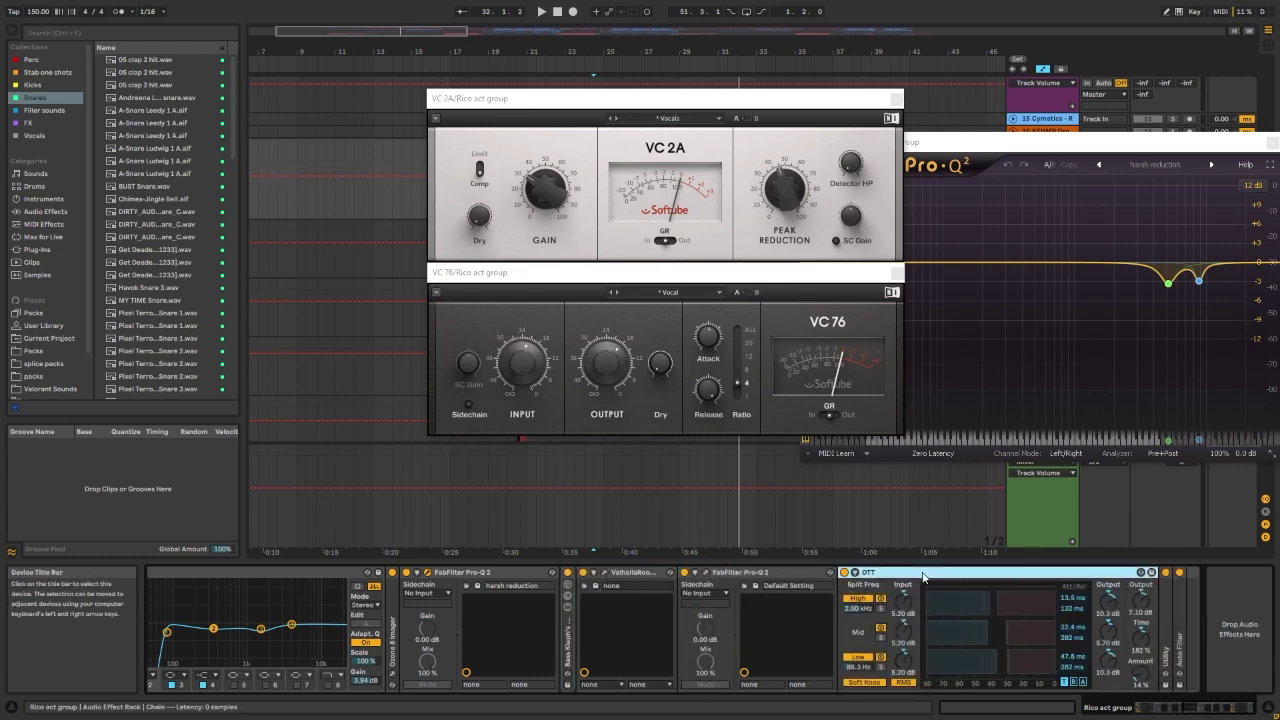
key(Delete)
drag(1196, 707, 1150, 706)
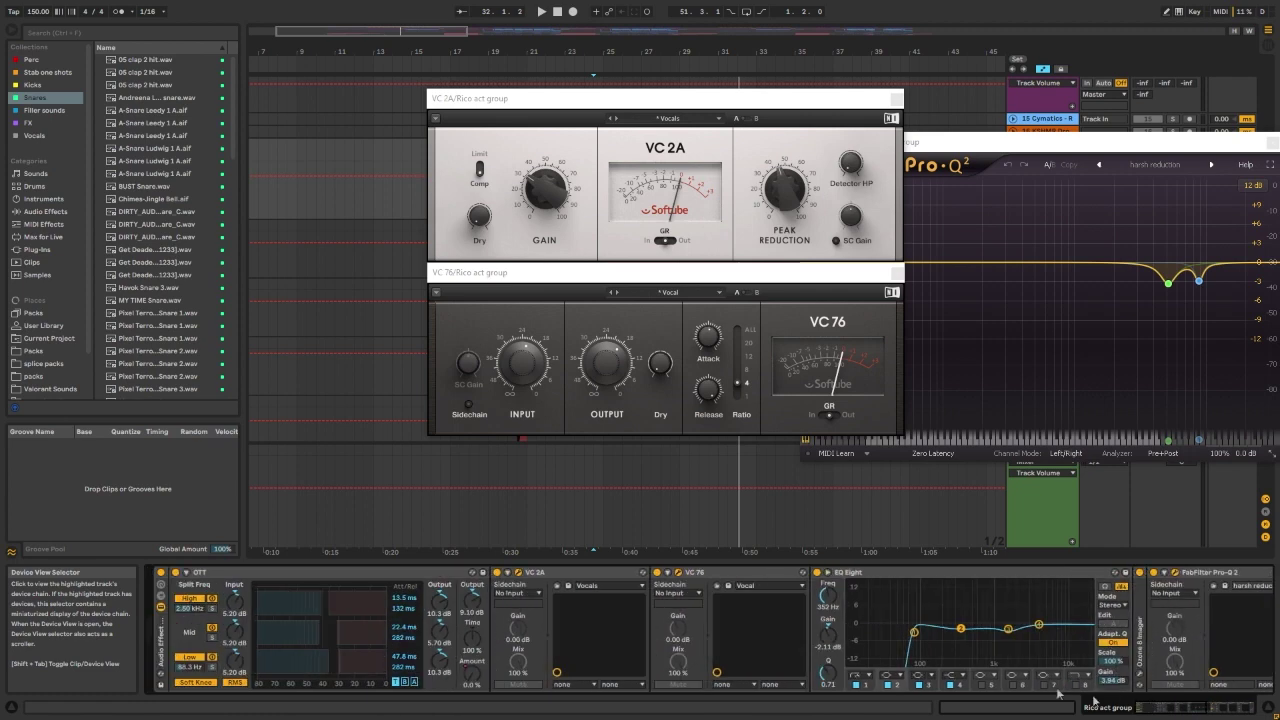
double_click(590, 575)
double_click(590, 575)
double_click(556, 575)
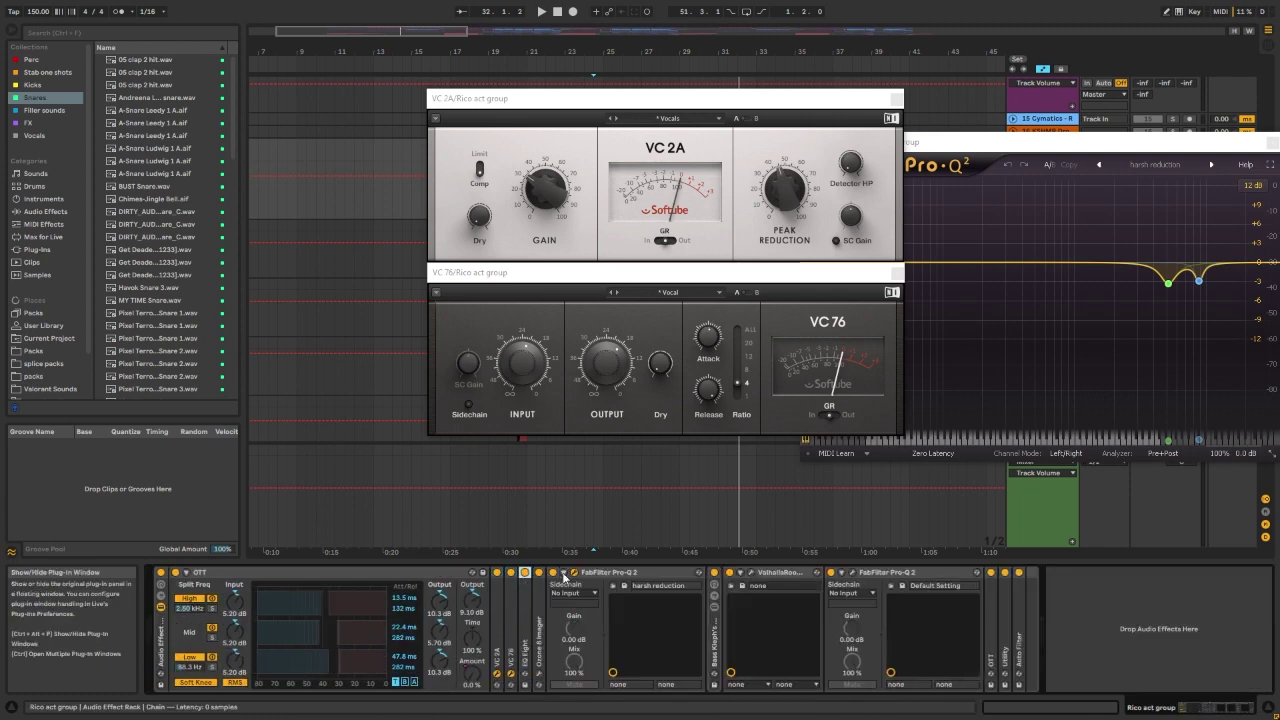
double_click(597, 576)
double_click(603, 576)
Step: Close the VC 2A, FabFilter Pro-Q 2 and VC 76 plug-in windows
click(897, 100)
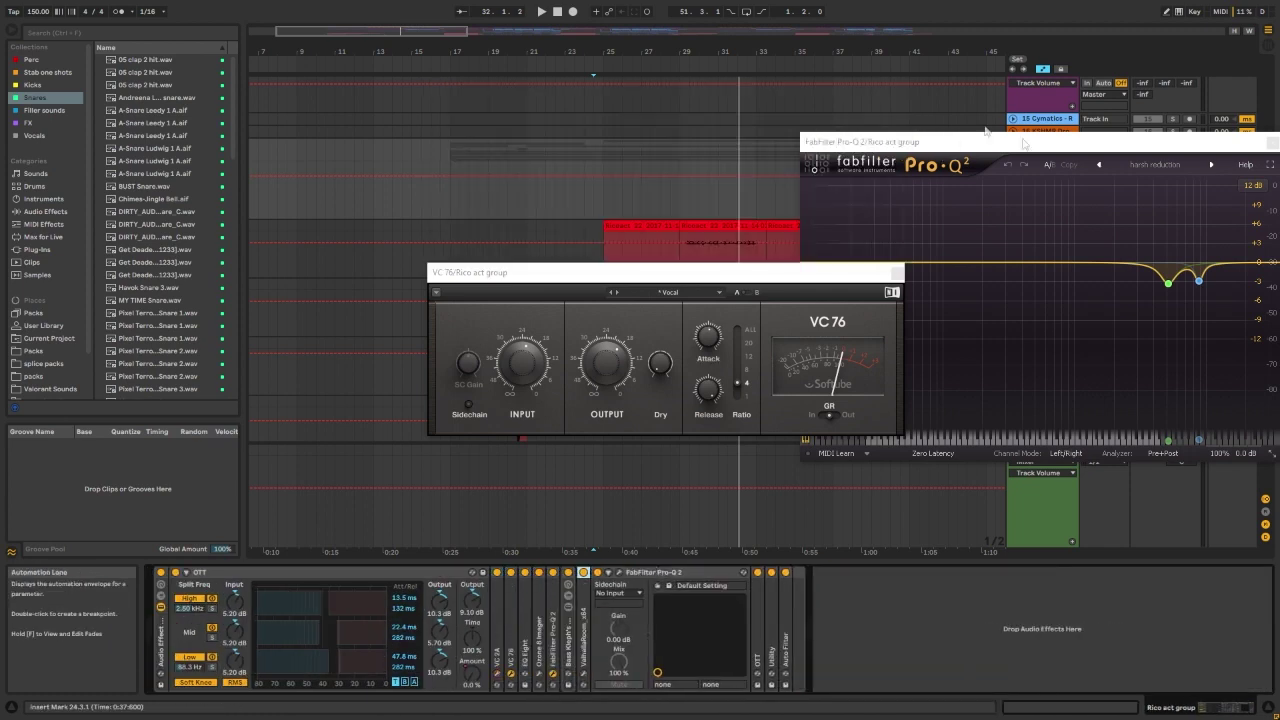
click(1271, 142)
click(897, 272)
Step: Look through the Rico act group's individual tracks 18 to 25, checking which devices several of them carry
scroll(824, 250, down, 2)
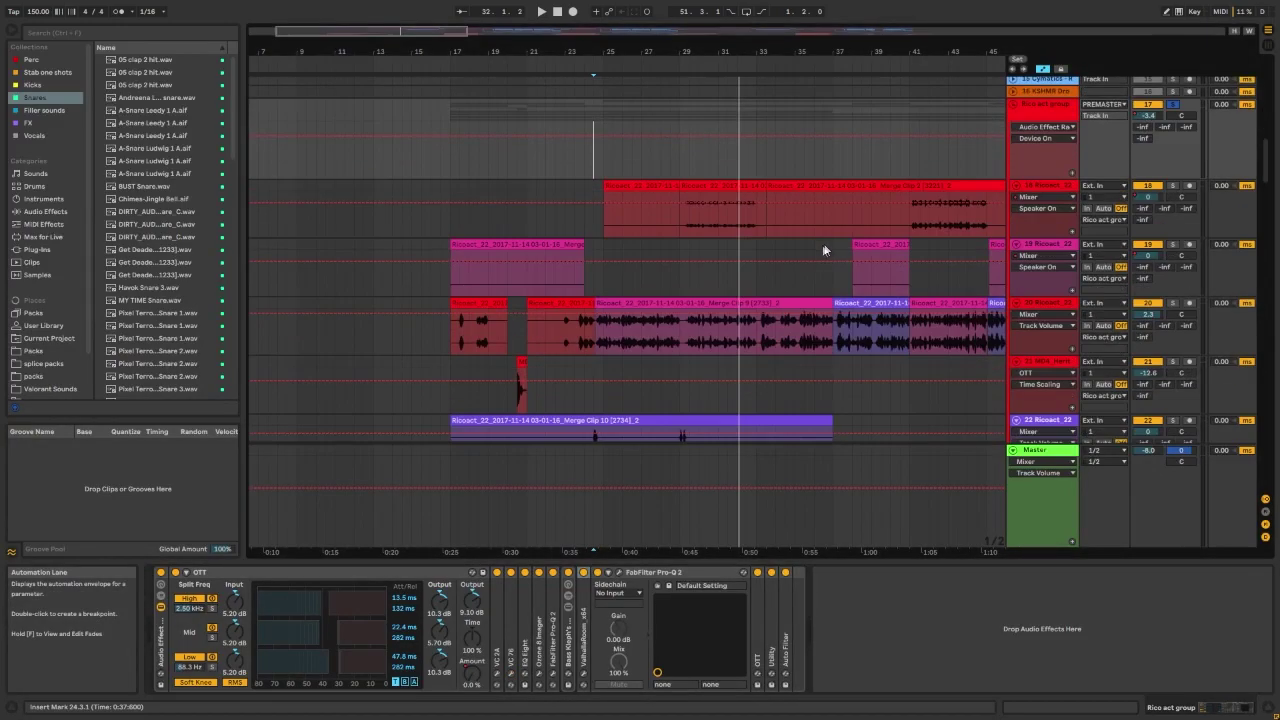
scroll(665, 263, down, 10)
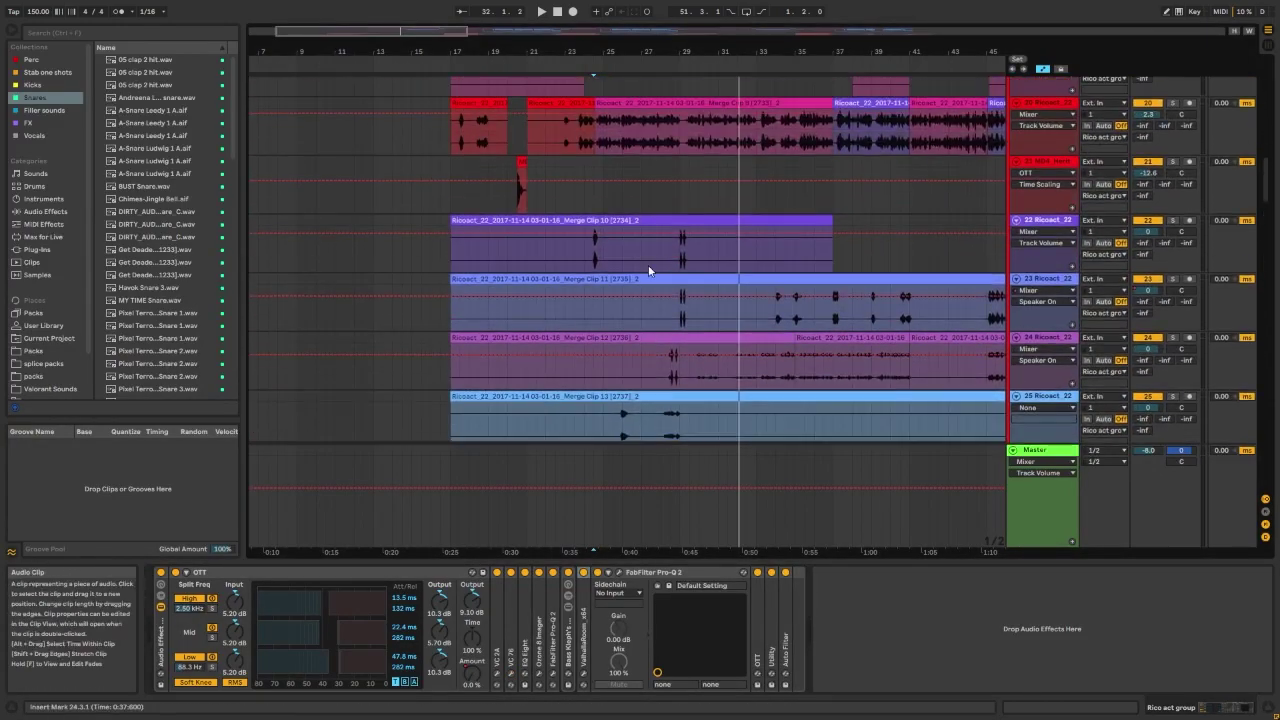
scroll(648, 270, up, 6)
click(786, 266)
scroll(786, 266, down, 2)
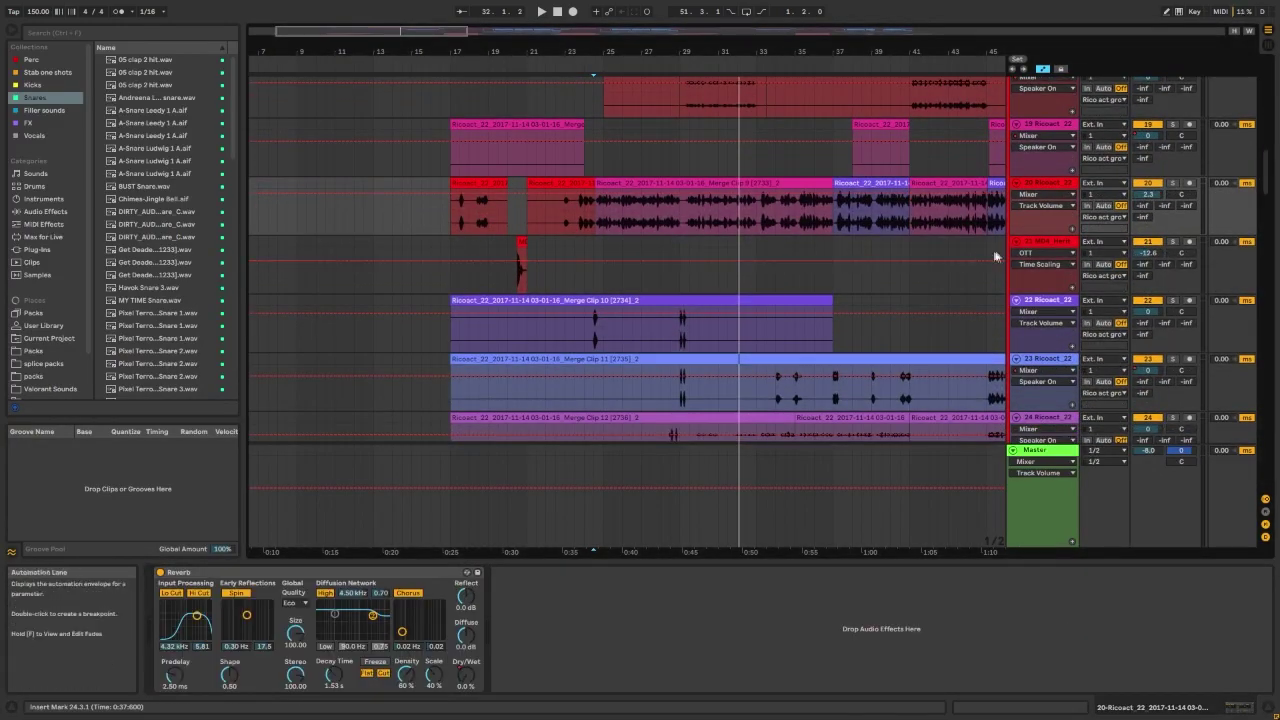
click(1042, 242)
click(1043, 127)
scroll(1042, 120, up, 1)
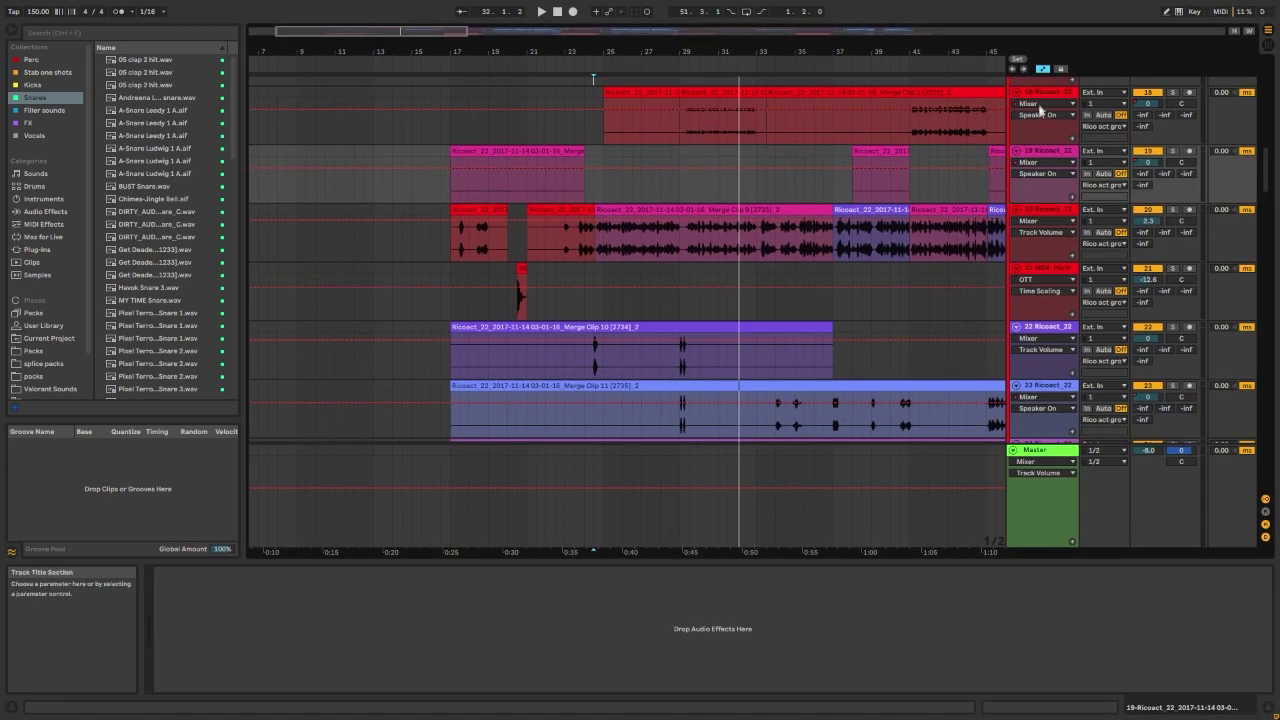
click(1040, 110)
click(1043, 300)
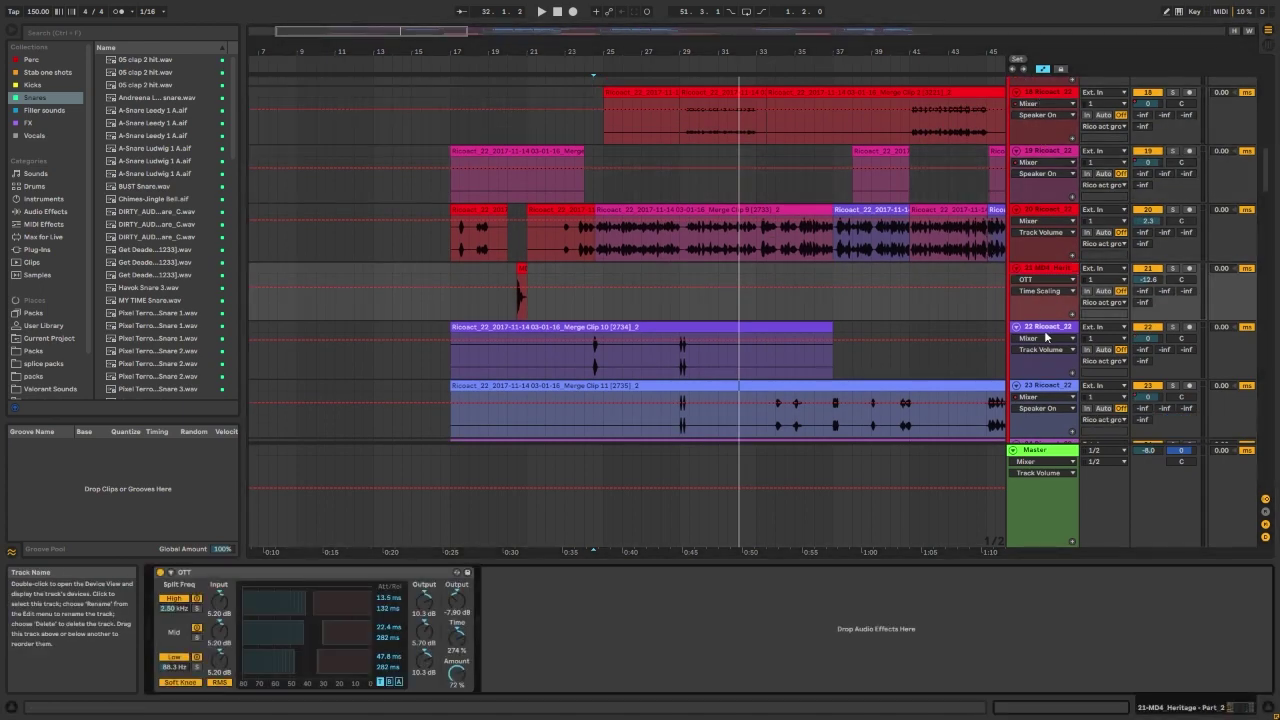
click(1046, 337)
click(1046, 392)
scroll(814, 341, down, 5)
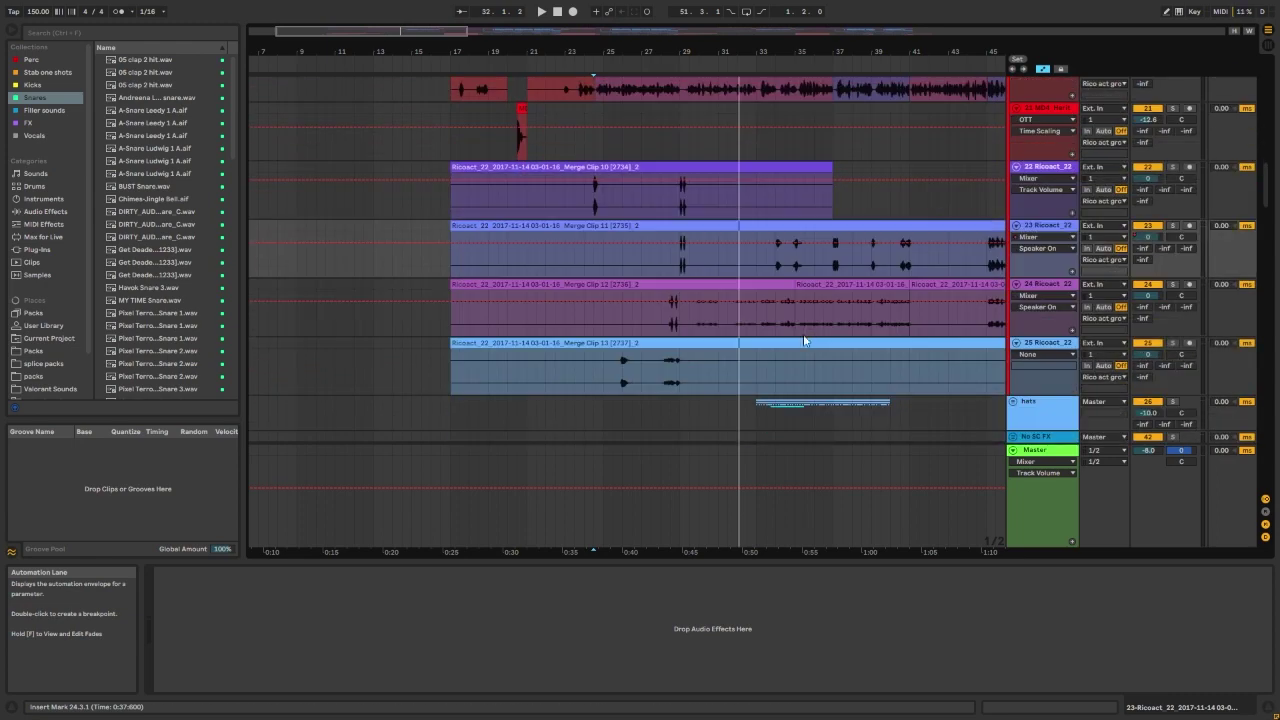
scroll(1026, 164, up, 10)
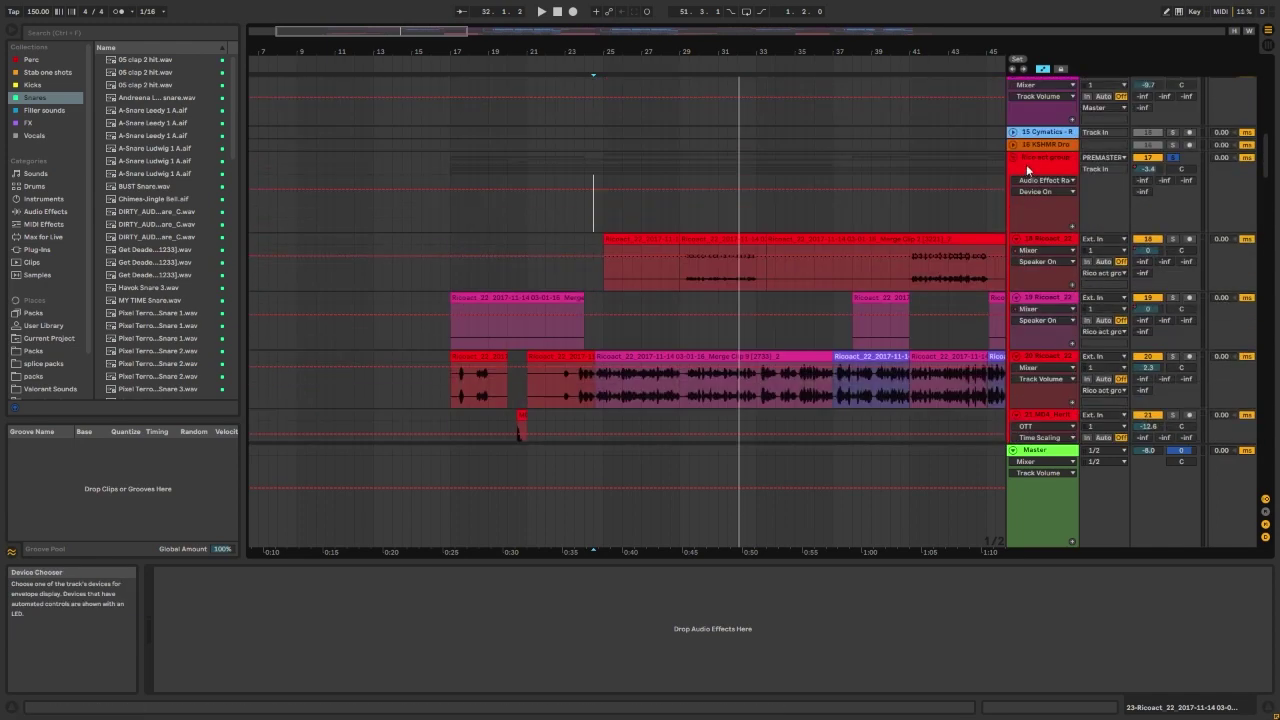
Step: Open Ozone 8 Imager on the Rico act group, examine its band widths and Stereoize setting, and close its window
click(1026, 164)
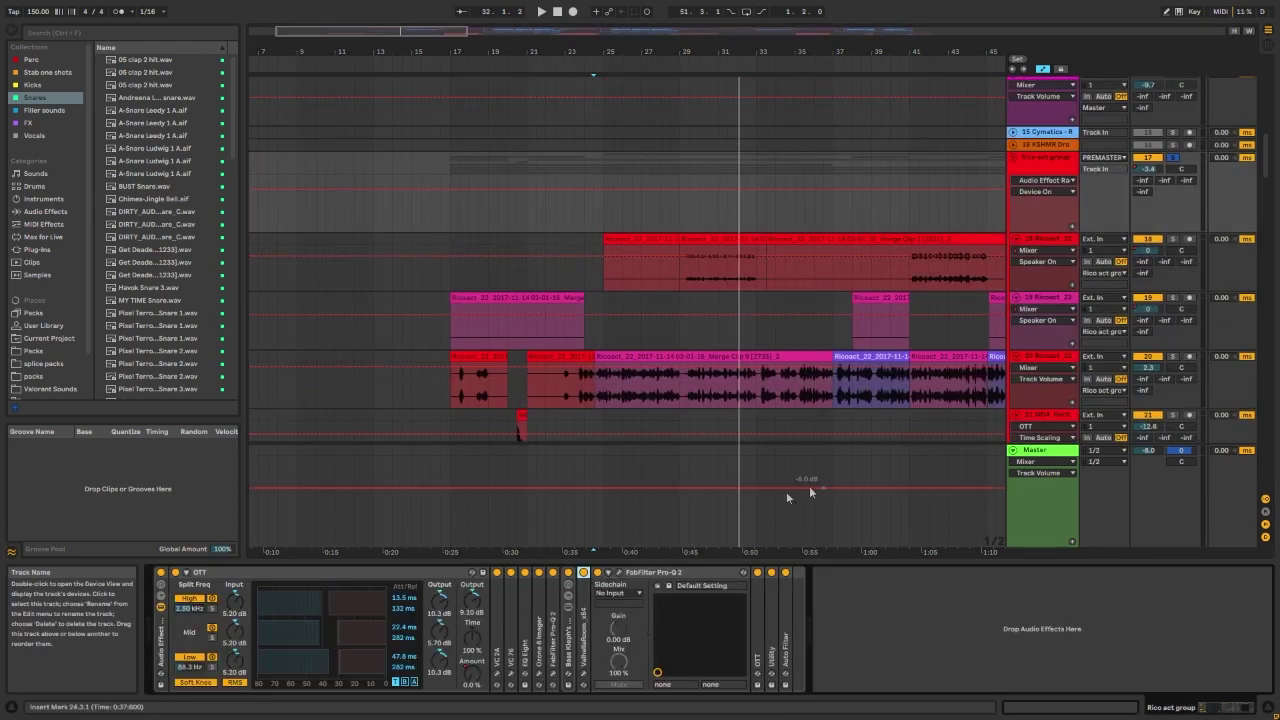
double_click(539, 624)
click(563, 574)
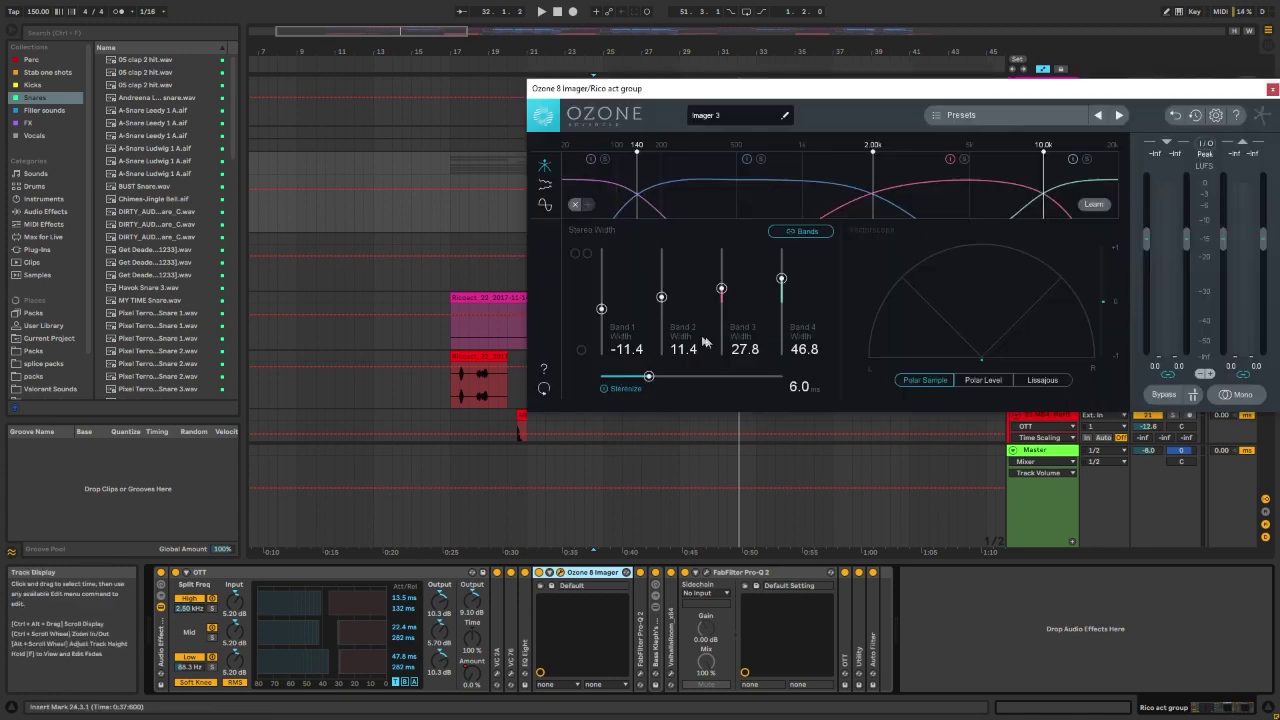
click(630, 391)
click(627, 389)
click(624, 392)
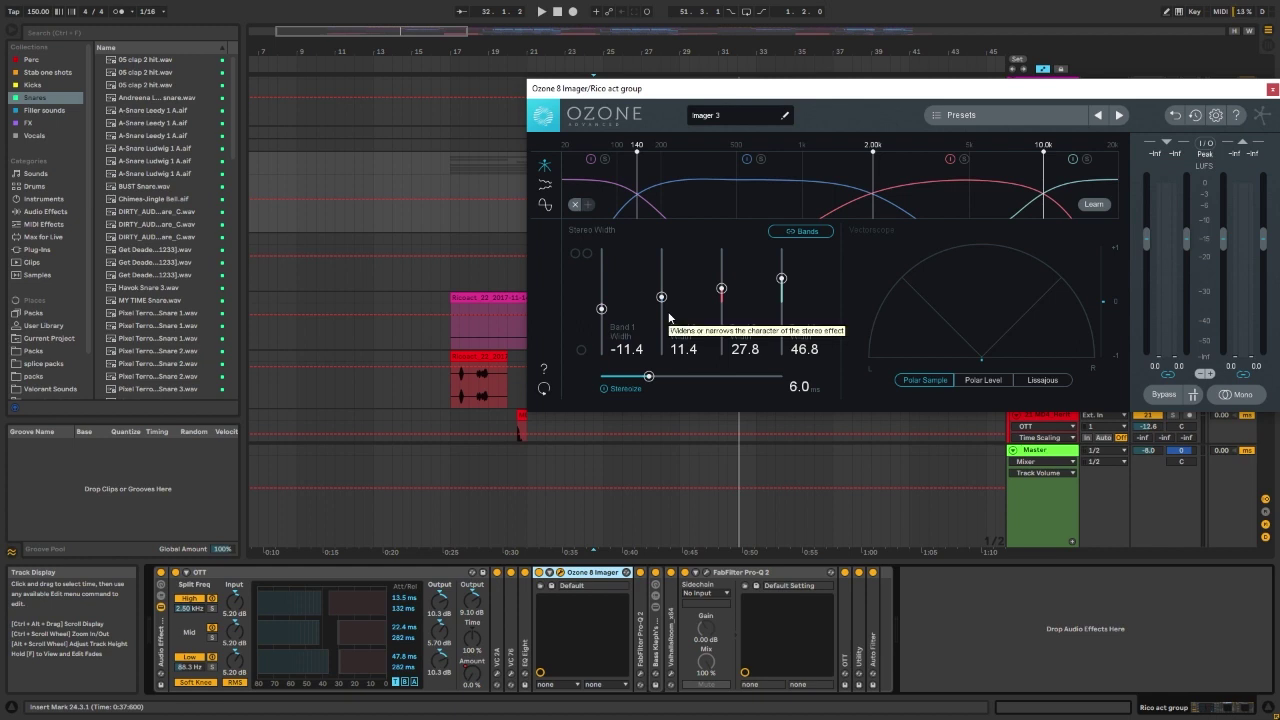
click(1272, 90)
Step: Mark the hats group's section beginning at 33.1.1, and leave the insert marker at 33.1.1
scroll(800, 335, down, 5)
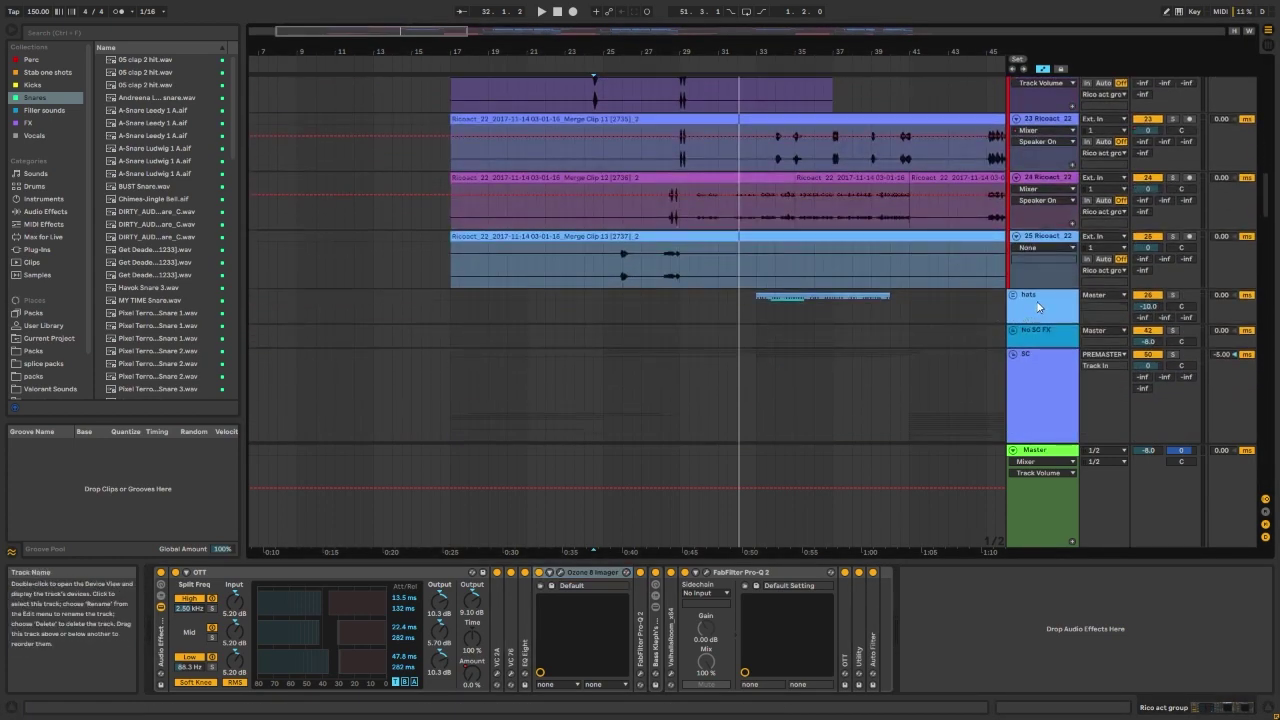
click(761, 317)
drag(758, 317, 873, 310)
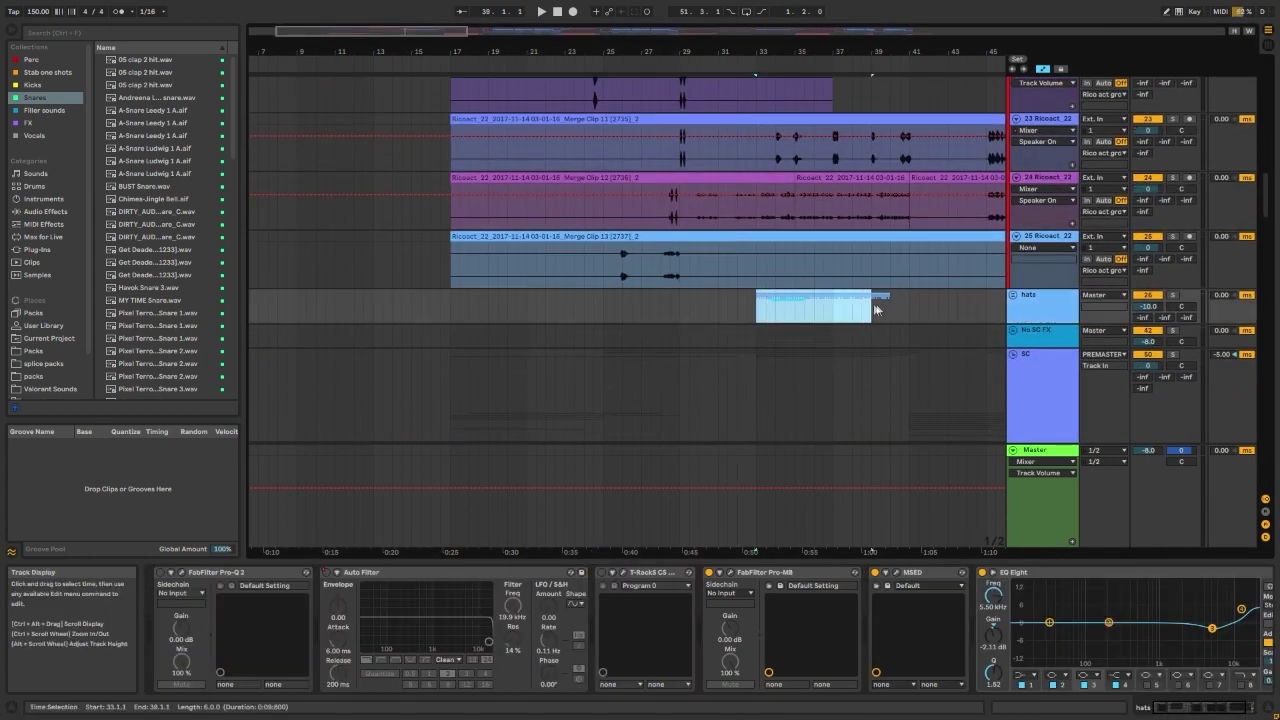
click(760, 316)
Step: Solo the hats group, unfold it to show its tracks, and start playback from 33.1.1
click(1174, 295)
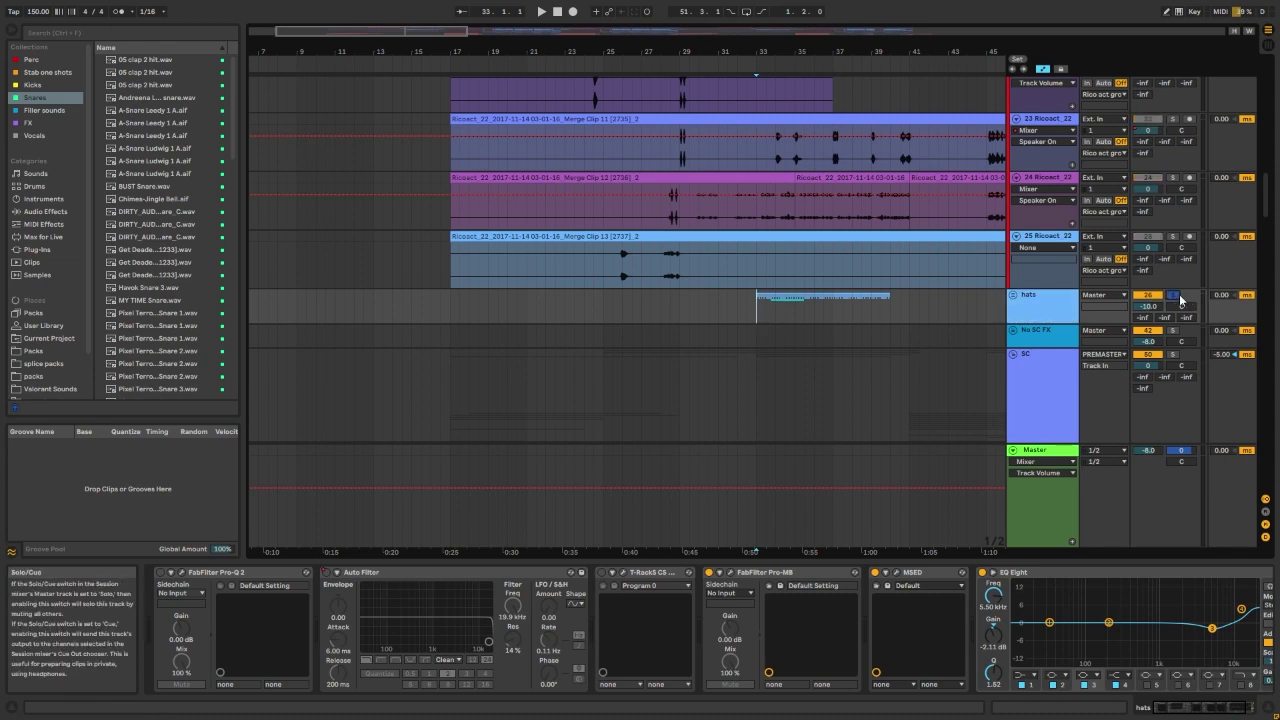
click(1013, 295)
scroll(880, 326, down, 4)
key(space)
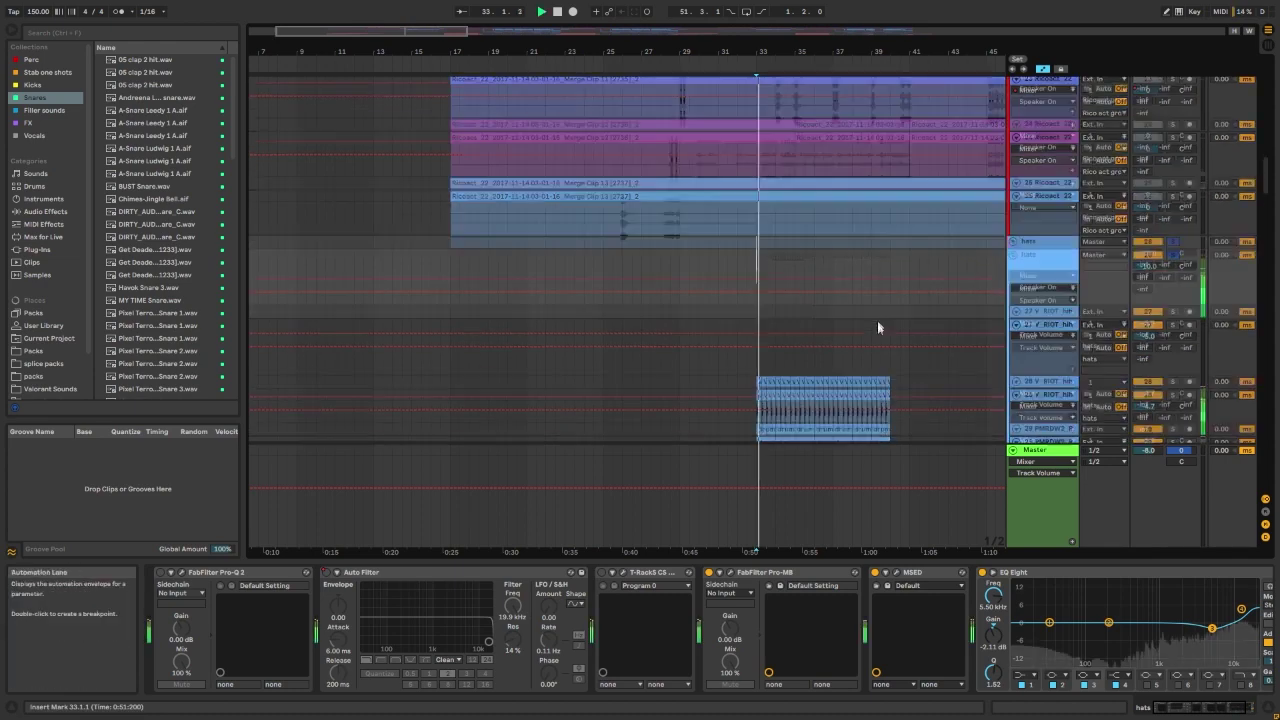
Step: Mark the clips on hat tracks 28 to 30, and play the hats group from 32.1.1
scroll(891, 321, up, 1)
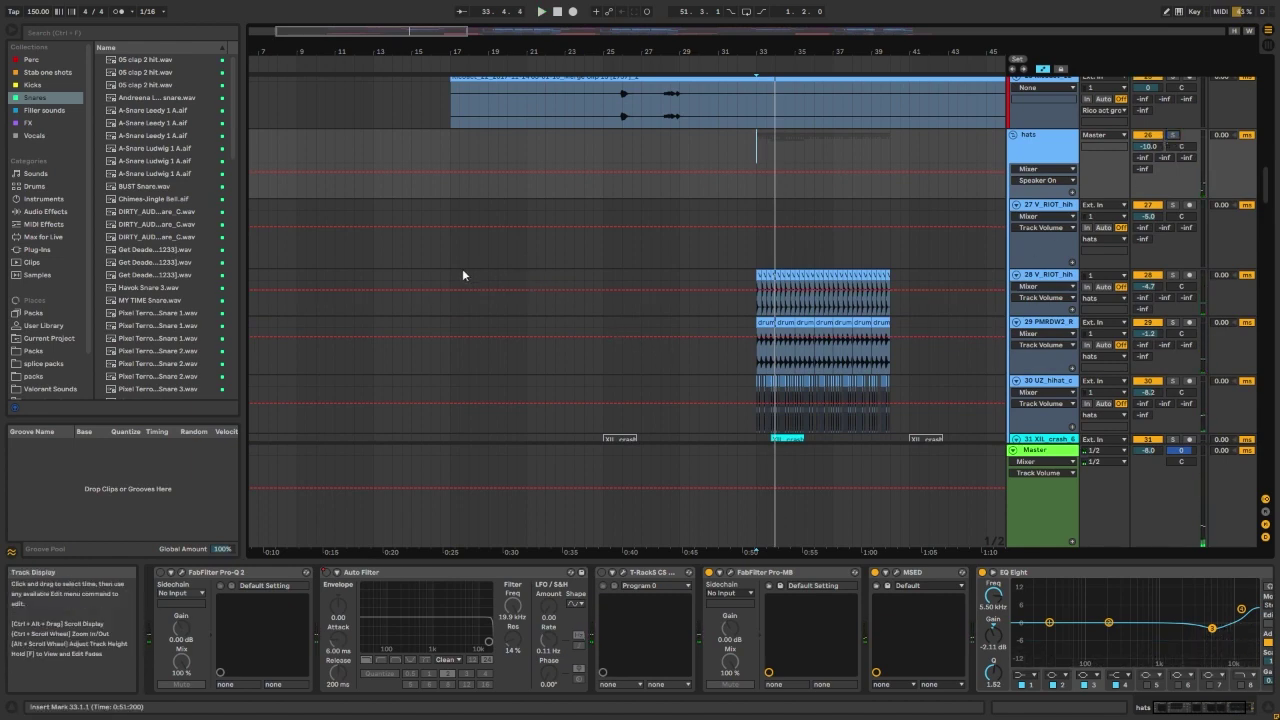
drag(462, 270, 584, 312)
drag(794, 330, 989, 401)
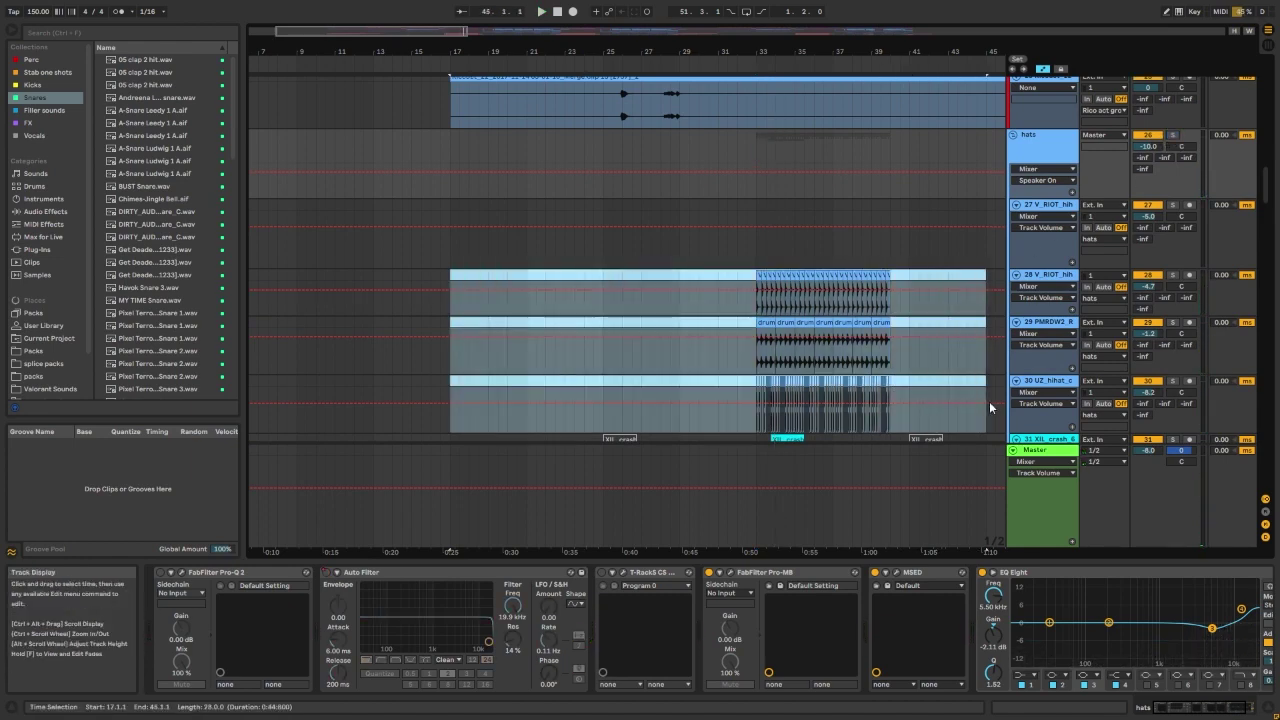
drag(603, 285, 909, 402)
click(738, 298)
key(space)
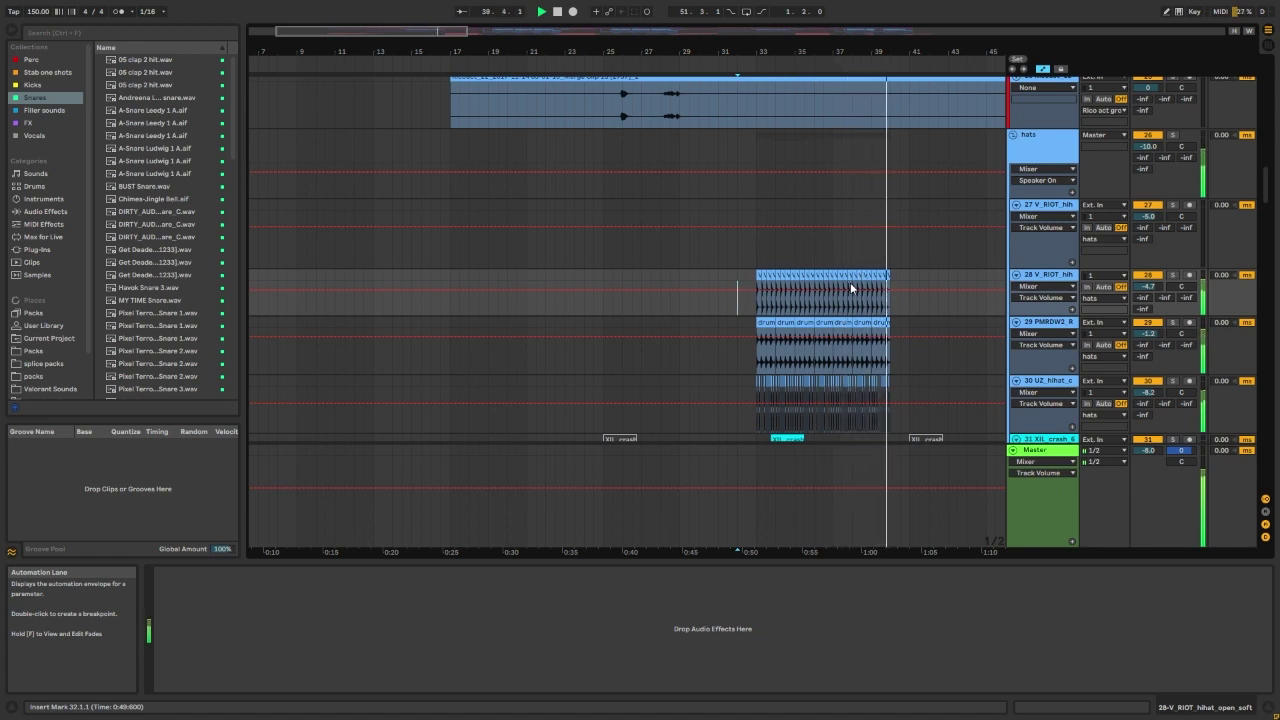
key(space)
Step: Solo ride loop track 29 and play it from 33.1.1, adding open hi-hat track 28 to the solo
scroll(822, 322, down, 2)
scroll(785, 360, up, 5)
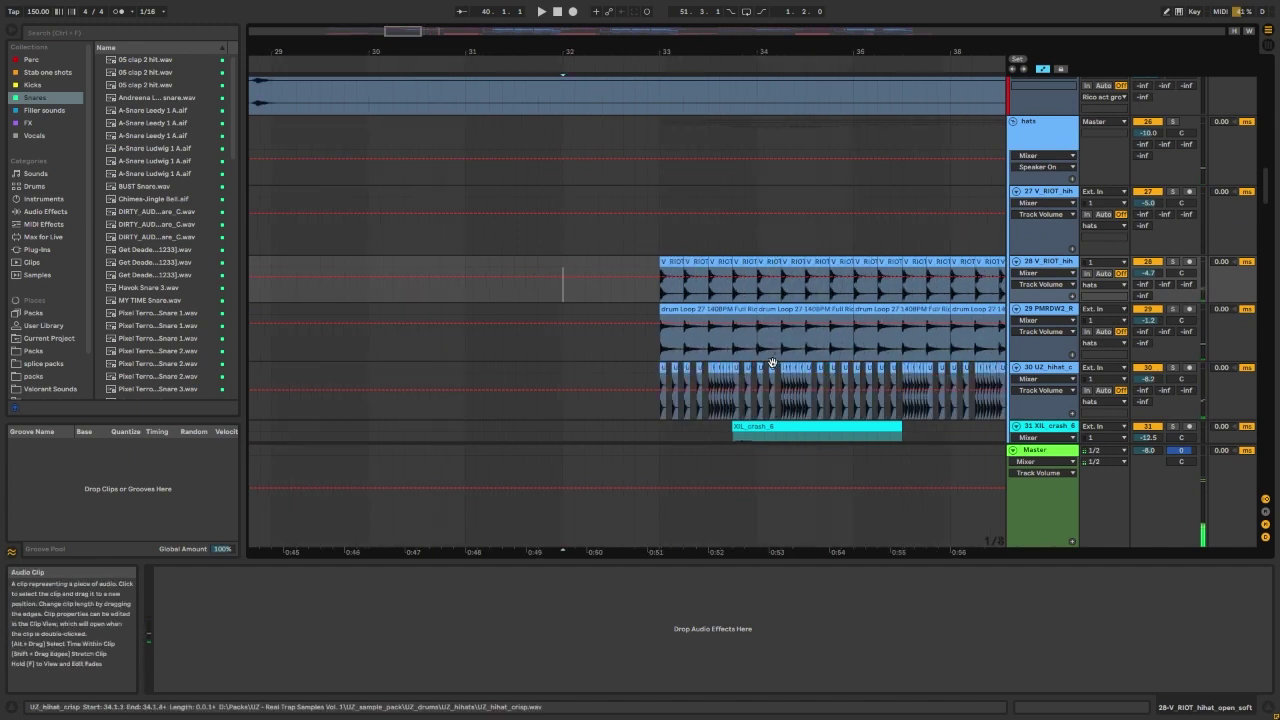
scroll(686, 357, up, 3)
click(631, 349)
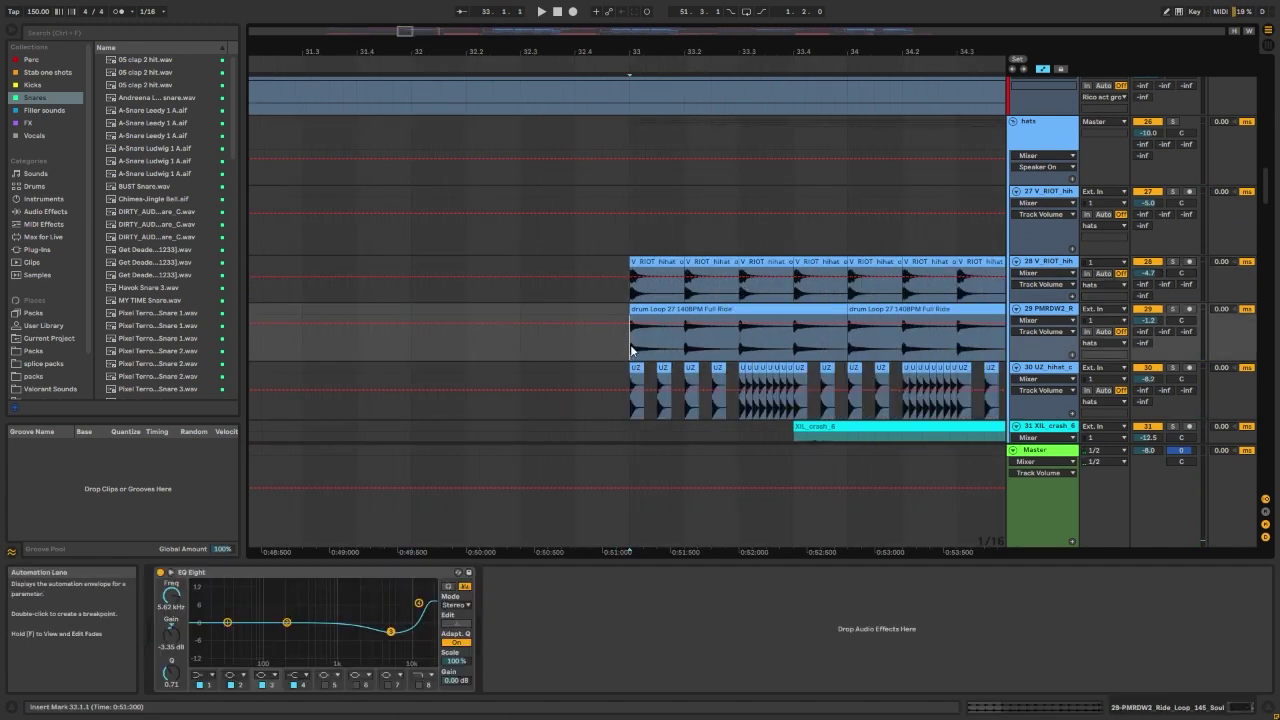
click(1175, 311)
key(space)
key(space)
ctrl+click(1174, 263)
key(space)
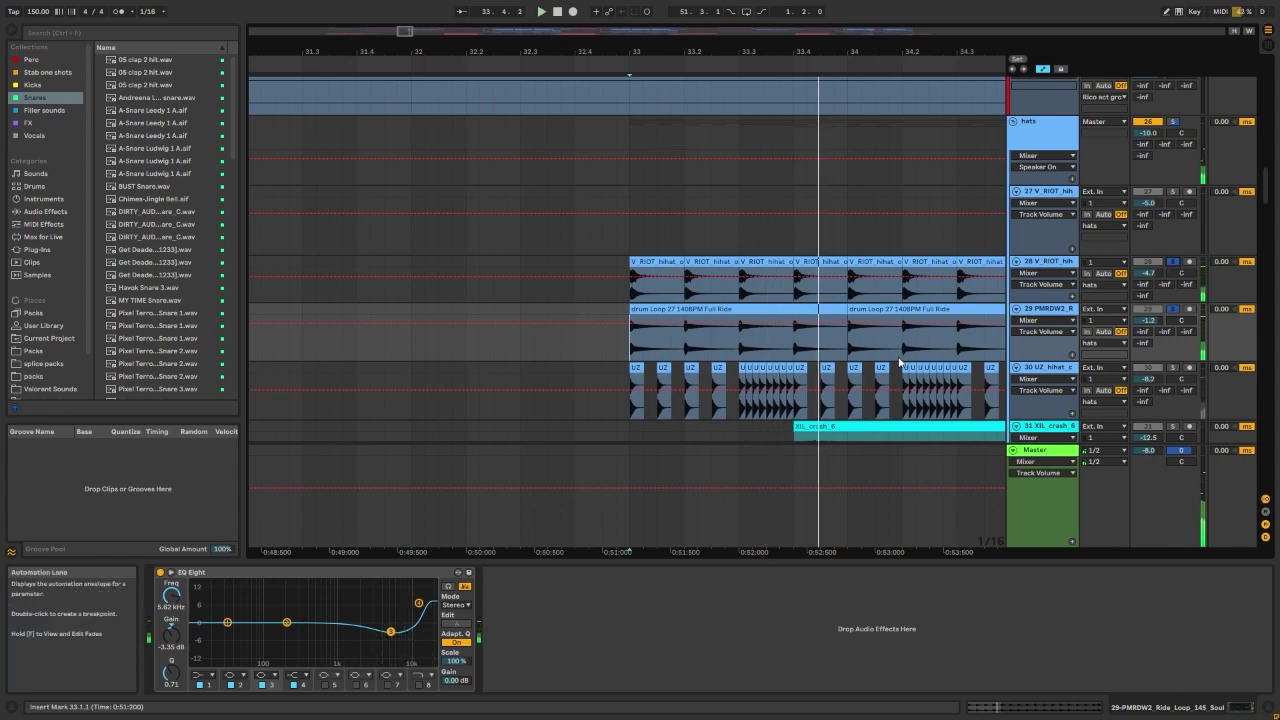
Step: Solo only the crisp hi-hat track 30, and place the insert marker on it at 33.1.1
scroll(899, 362, down, 1)
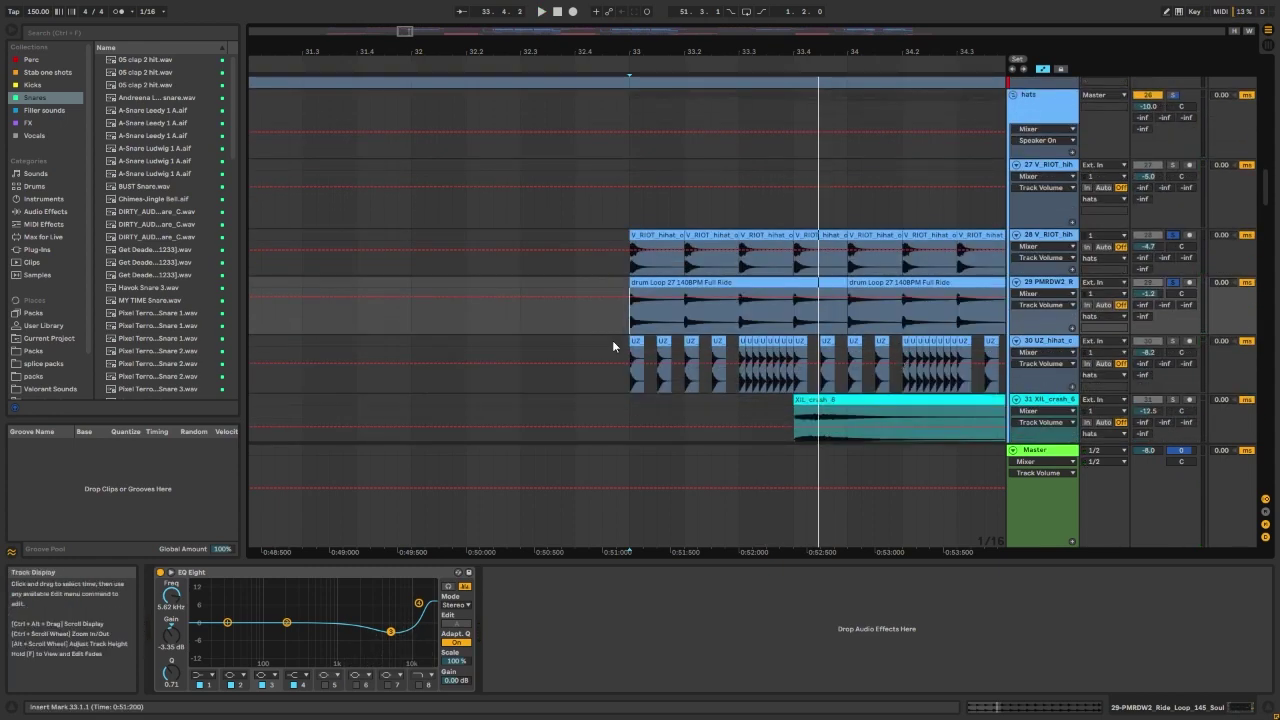
scroll(569, 318, down, 5)
scroll(839, 342, down, 1)
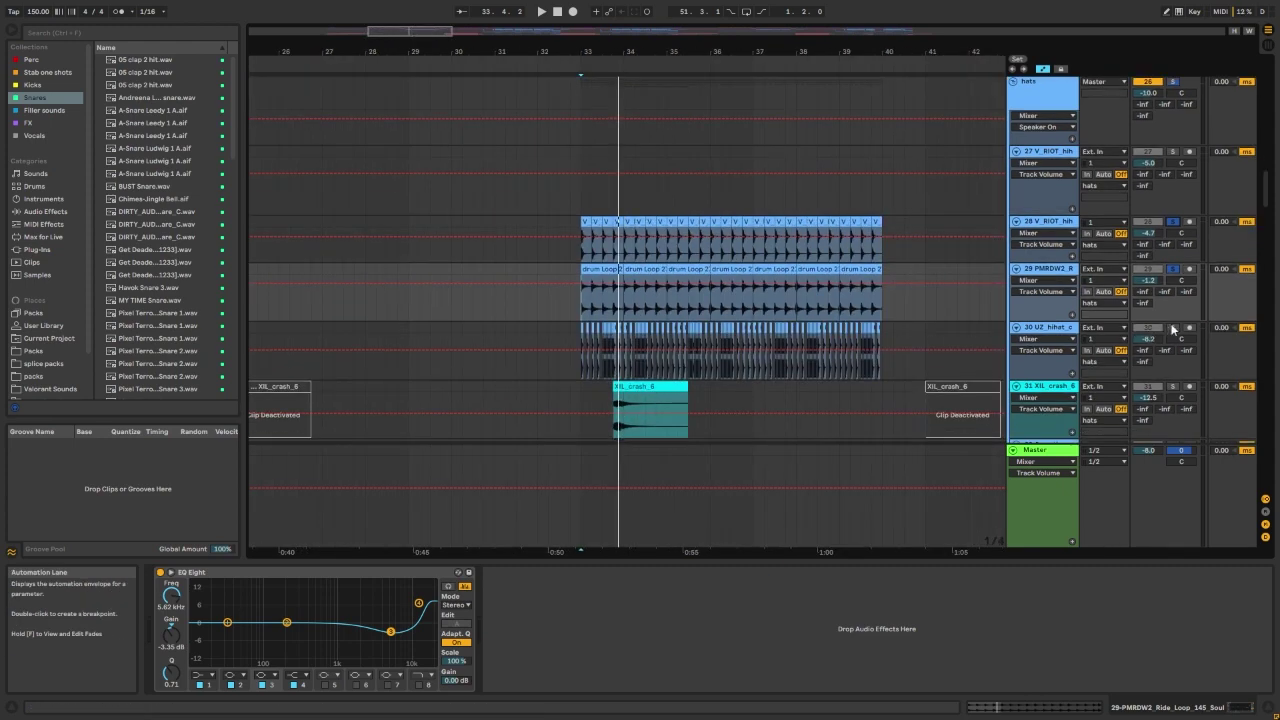
scroll(580, 336, up, 6)
click(580, 328)
click(582, 329)
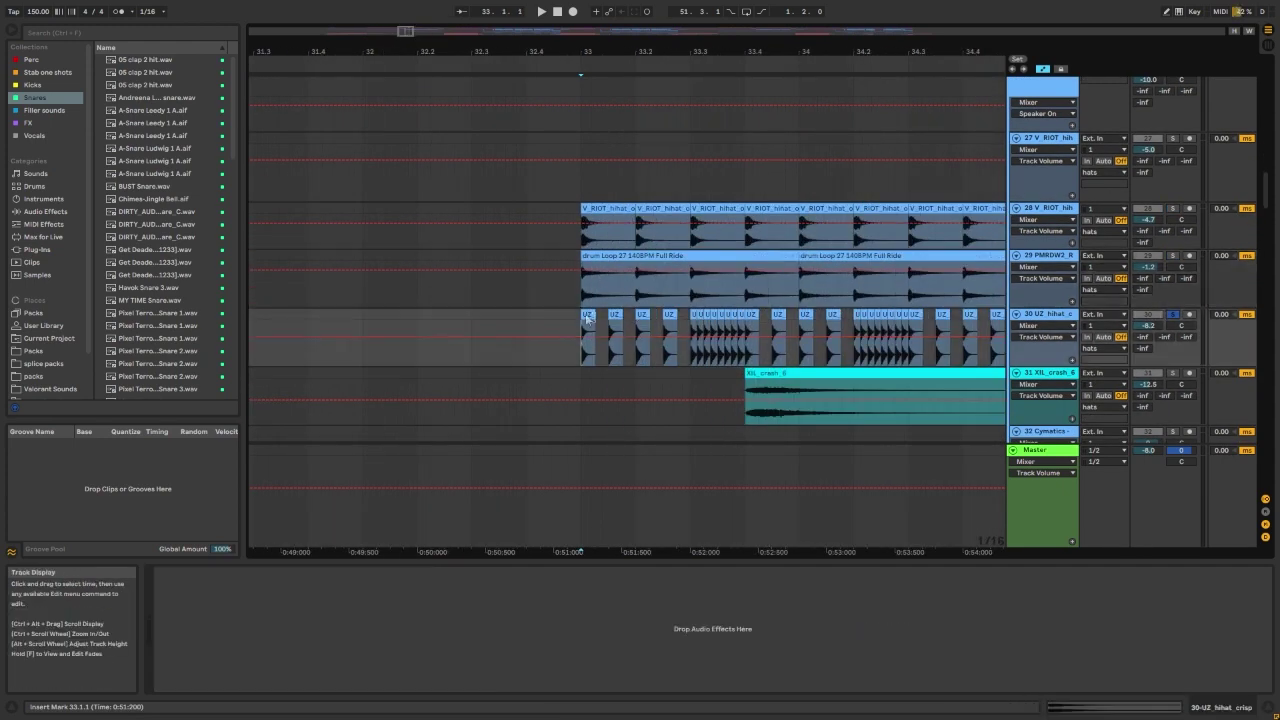
scroll(645, 322, up, 2)
scroll(604, 312, down, 2)
scroll(557, 328, up, 3)
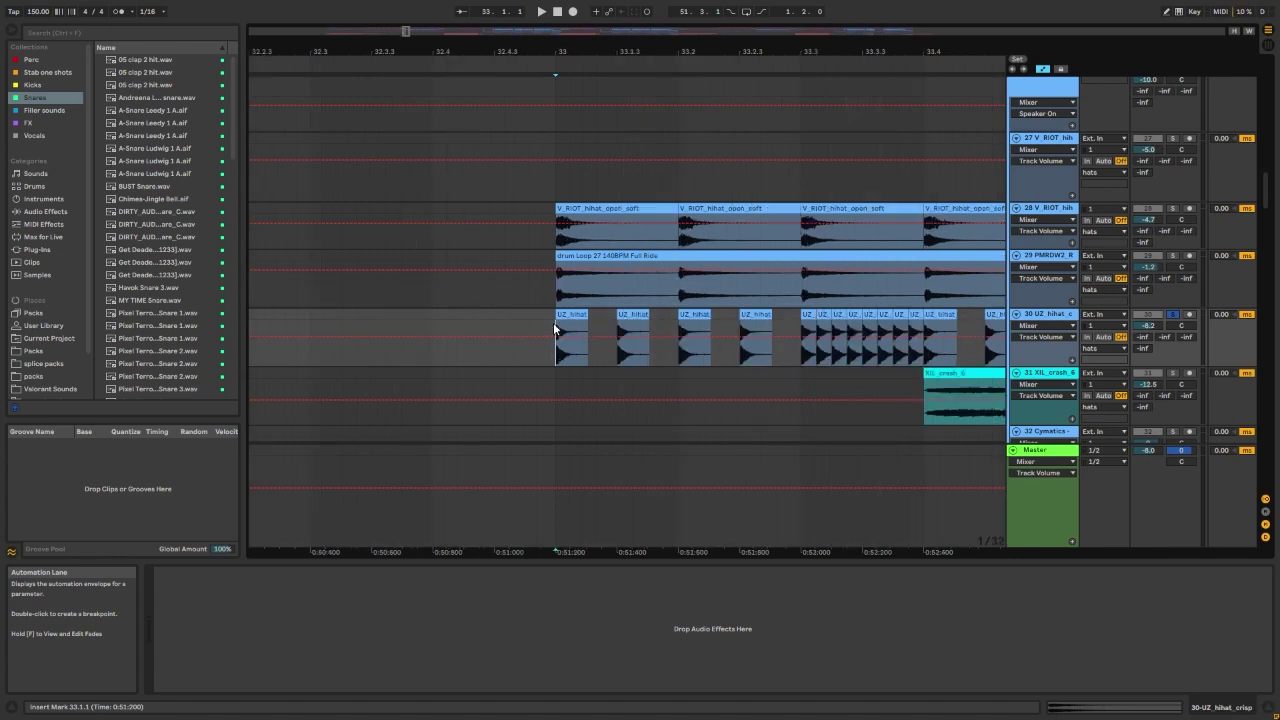
Step: Play track 30 from 33.1.1, adding ride track 29 and open hi-hat track 28 to the solo
click(617, 322)
scroll(617, 322, down, 2)
key(space)
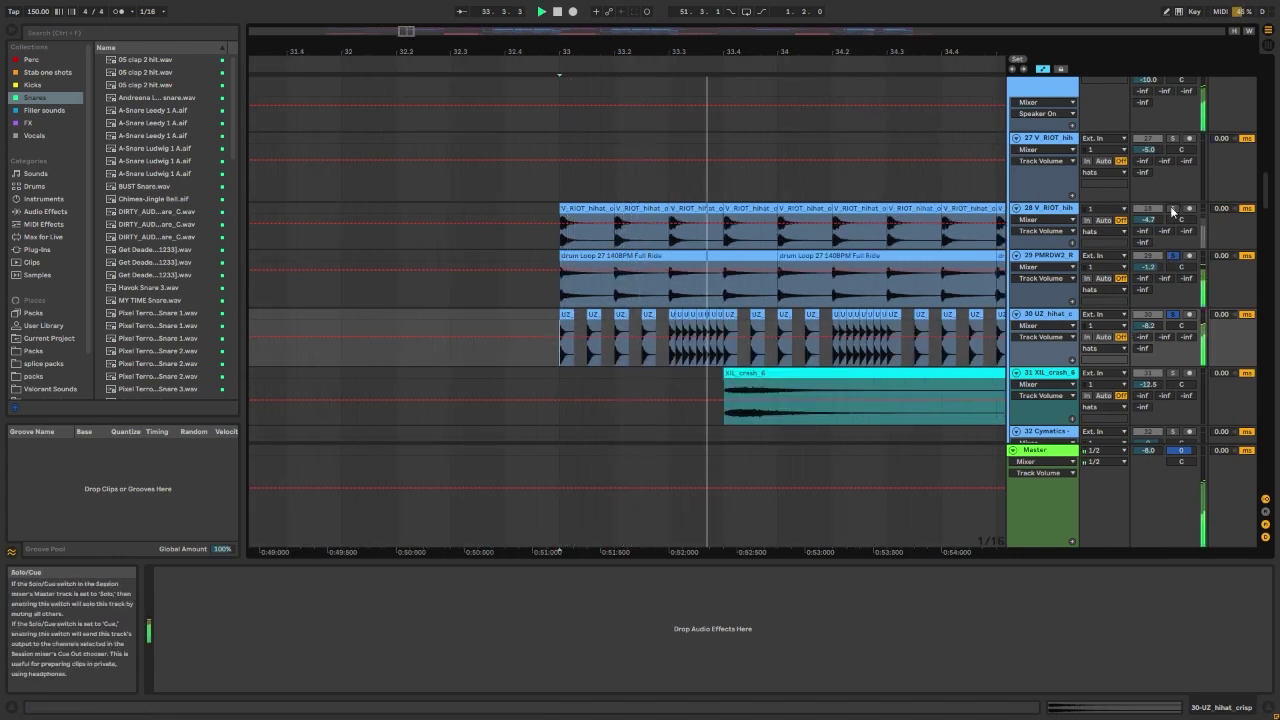
scroll(580, 288, down, 1)
scroll(584, 288, down, 2)
scroll(611, 288, up, 1)
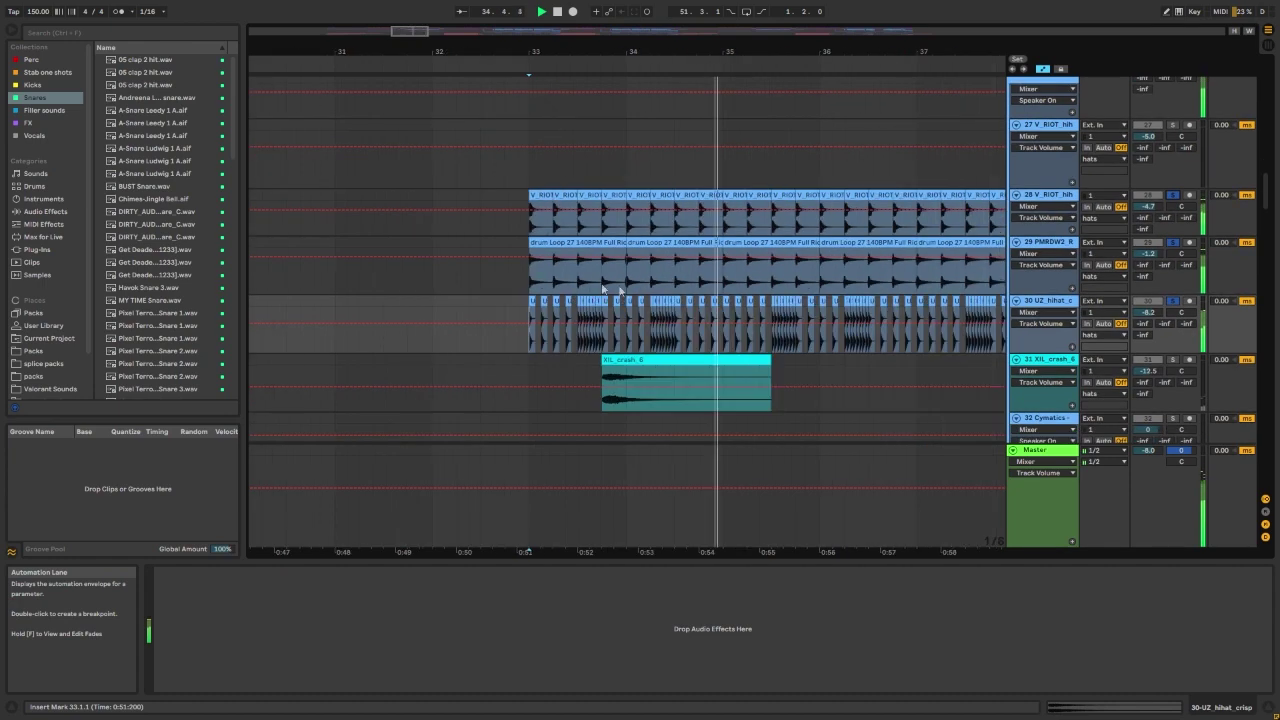
scroll(617, 284, down, 3)
scroll(620, 281, down, 1)
scroll(731, 300, up, 1)
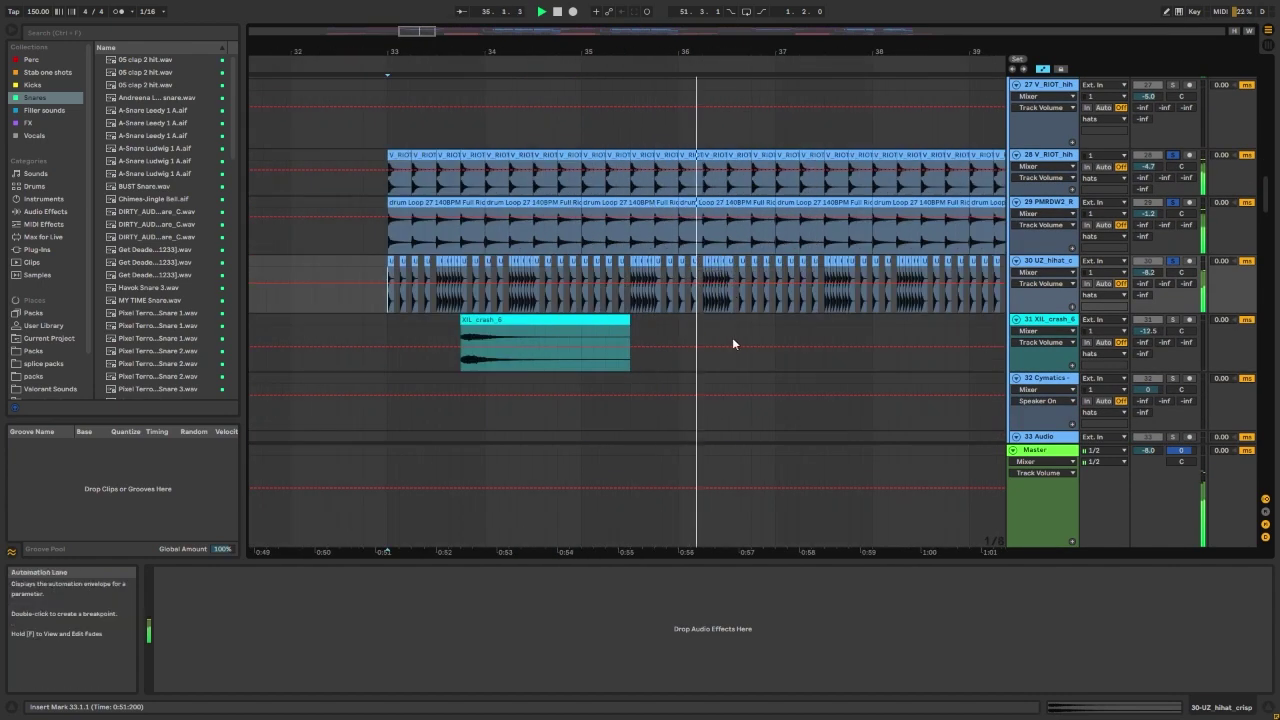
scroll(690, 325, down, 1)
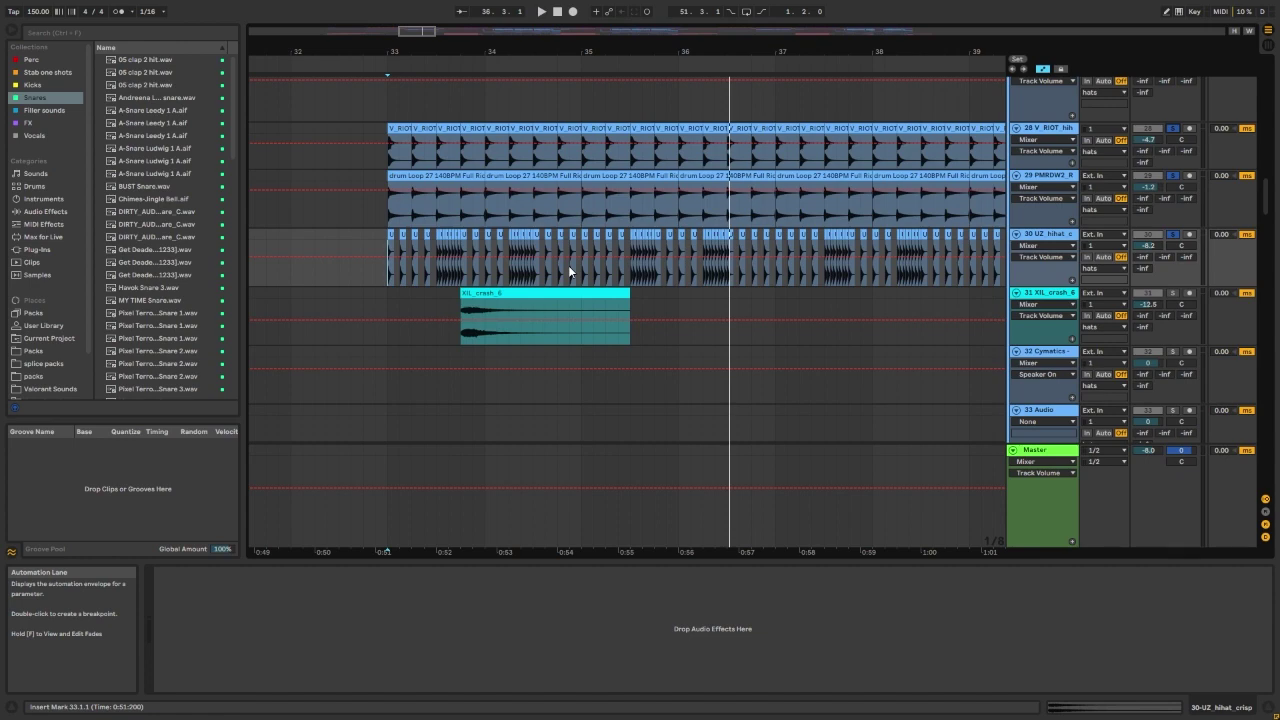
Step: Mark the crisp hi-hat clips on track 30, and leave the insert marker at 32.3.1
scroll(570, 270, down, 1)
scroll(450, 262, down, 3)
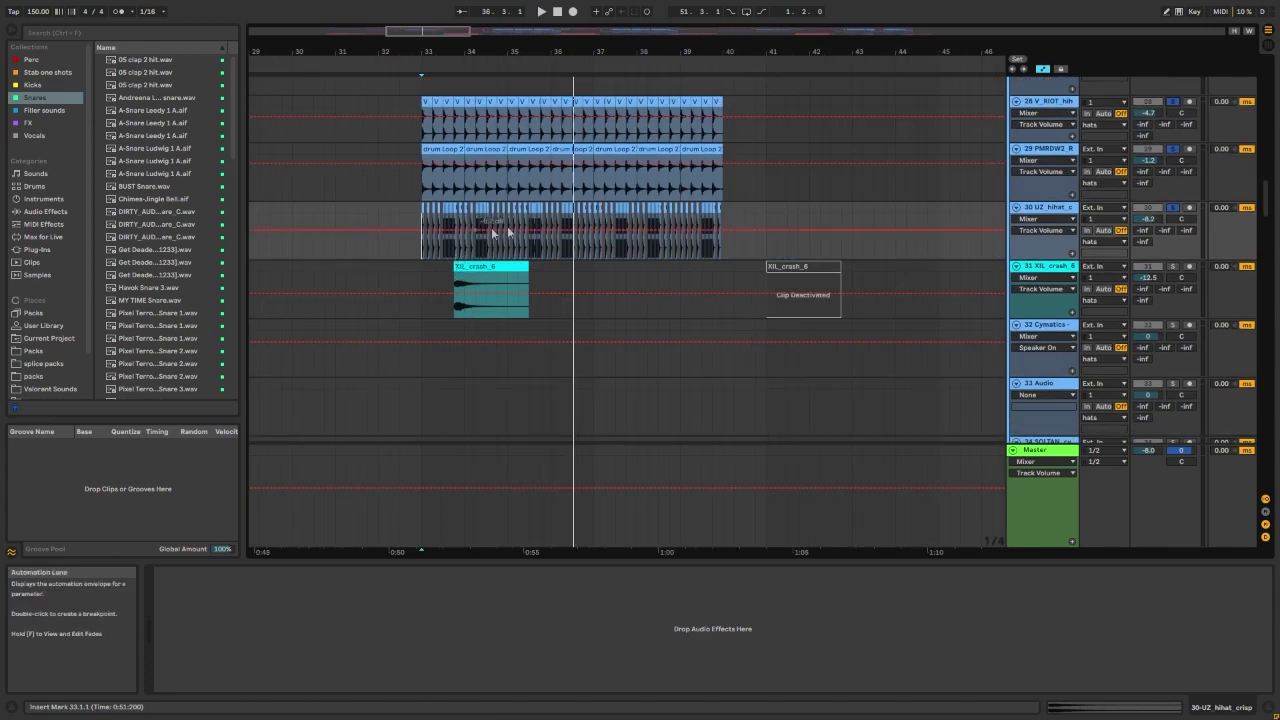
drag(721, 245, 412, 238)
click(401, 236)
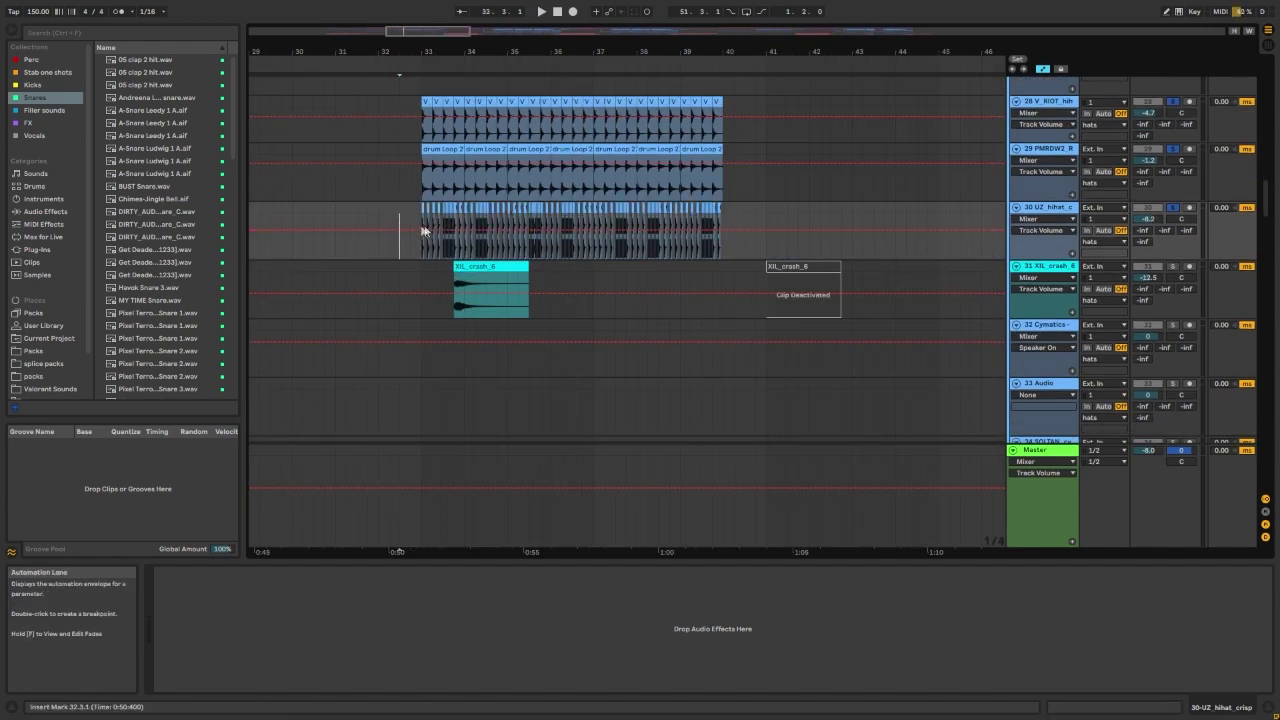
Step: Look over the hats group's tracks across the whole arrangement, down to the crash and hi-hat loop clips around bar 51
scroll(449, 243, down, 5)
scroll(435, 245, up, 3)
scroll(500, 240, down, 3)
scroll(540, 232, down, 6)
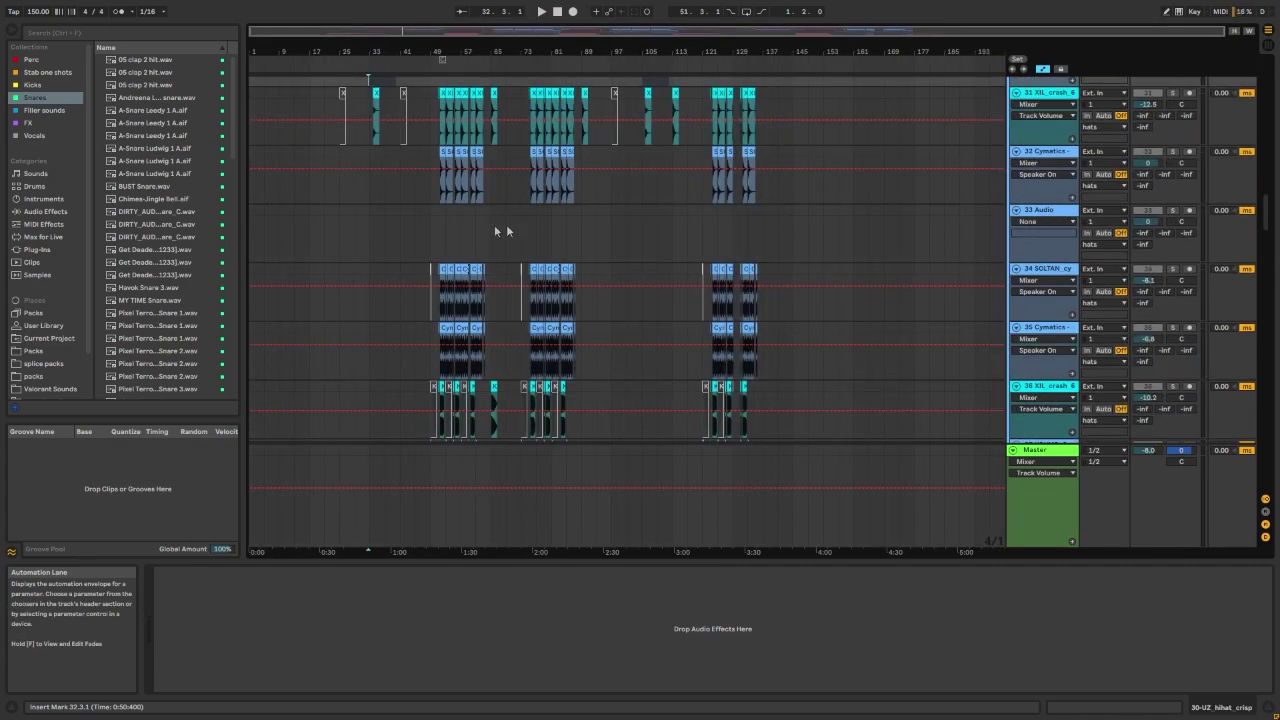
scroll(412, 254, down, 2)
scroll(408, 259, up, 4)
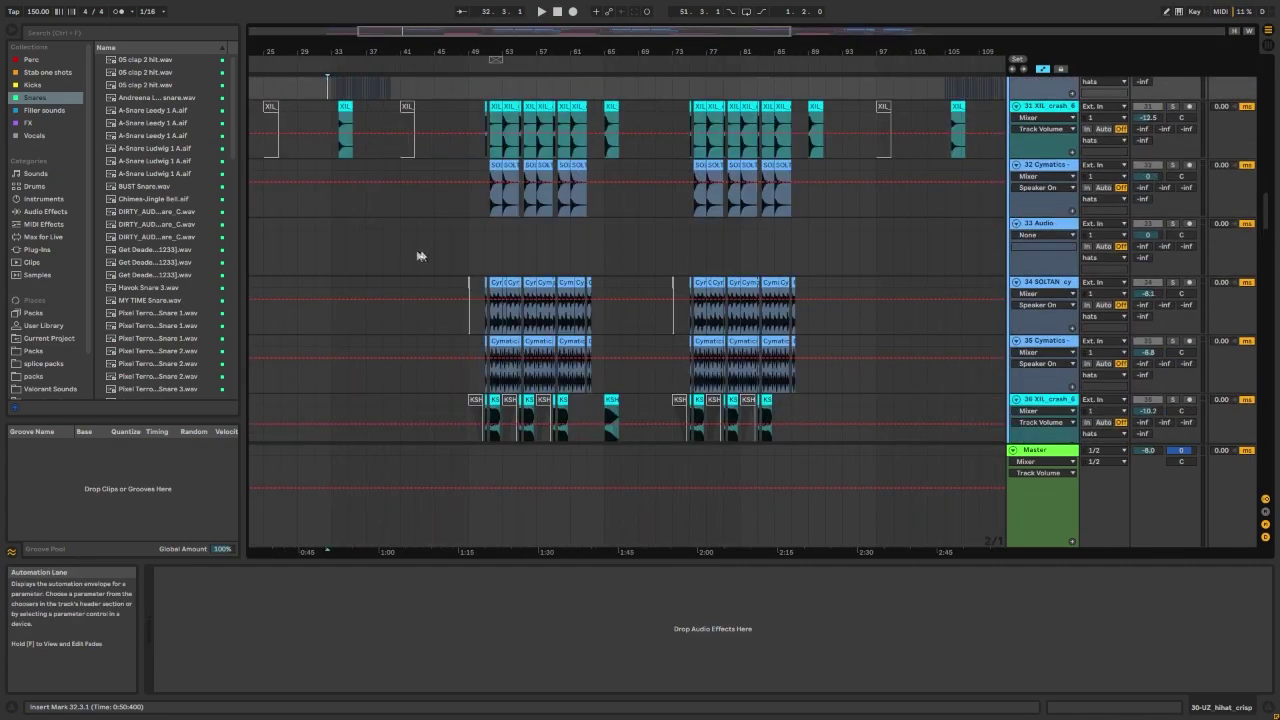
scroll(447, 254, up, 2)
scroll(450, 253, up, 3)
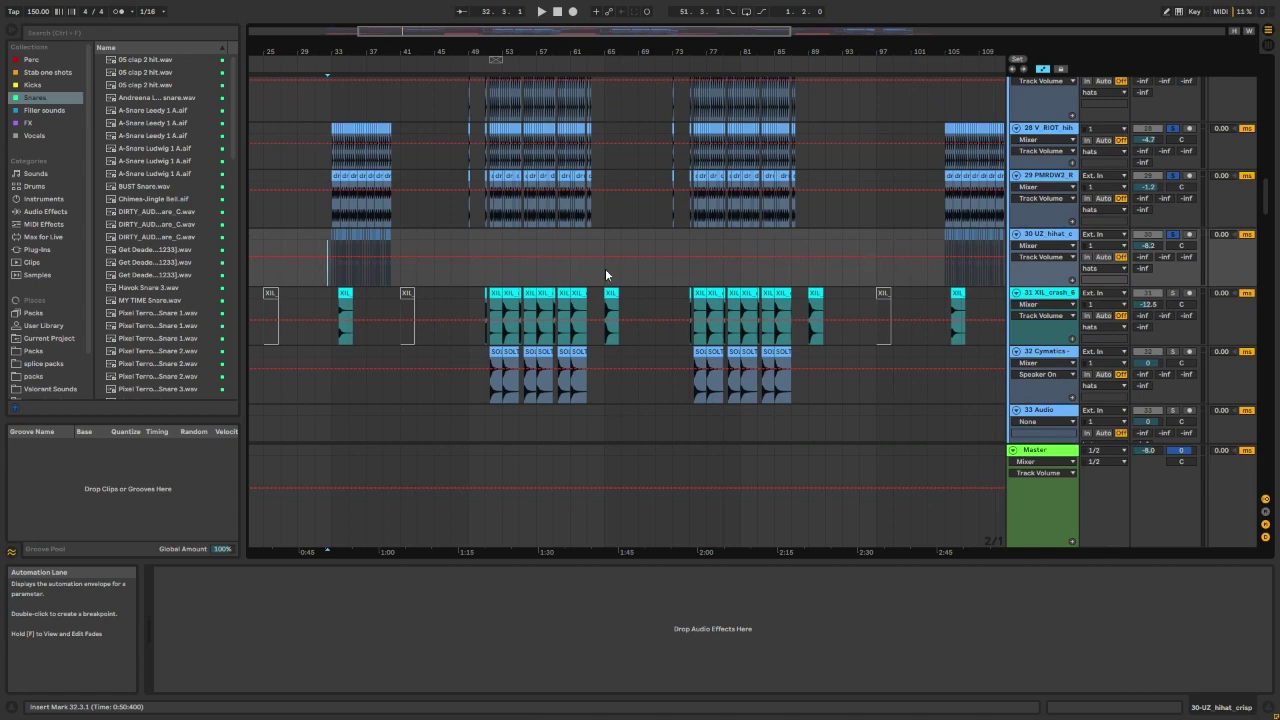
scroll(488, 287, down, 5)
scroll(504, 253, up, 4)
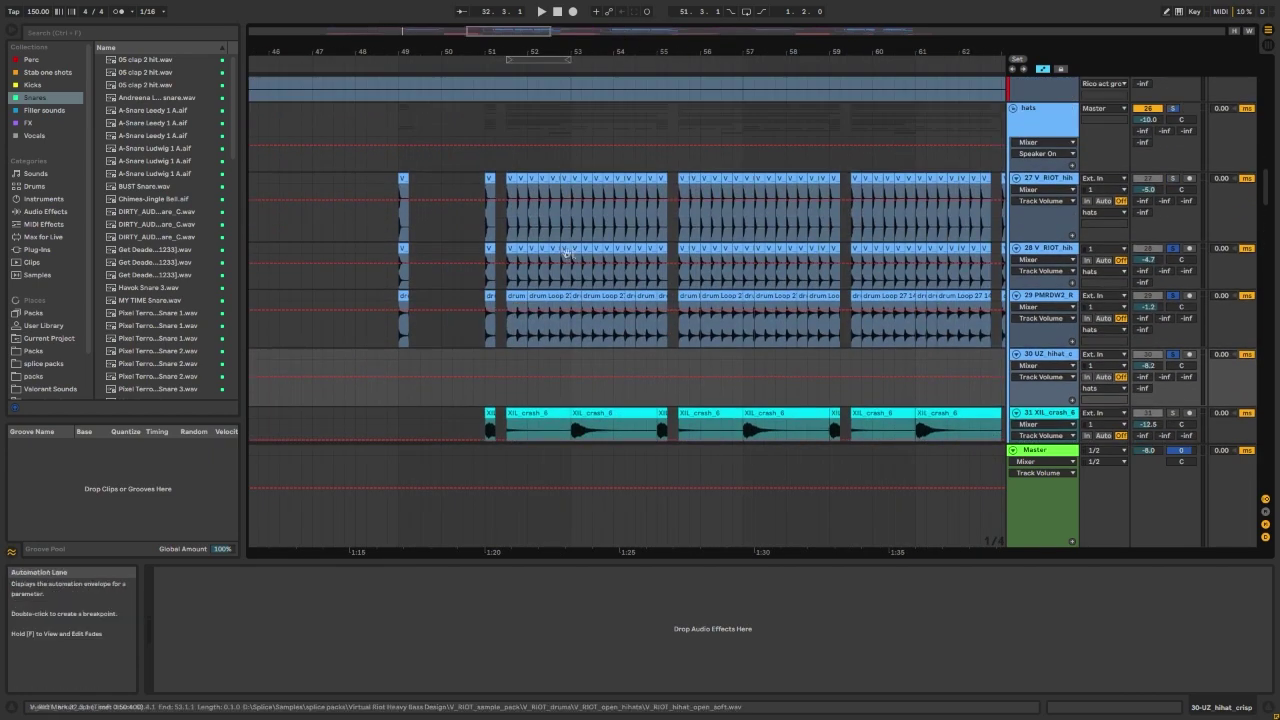
scroll(582, 259, down, 2)
scroll(582, 259, down, 3)
Step: Solo crash track 31 and play from 51.1.1, adding tracks 32 and 34 to the solo
click(487, 258)
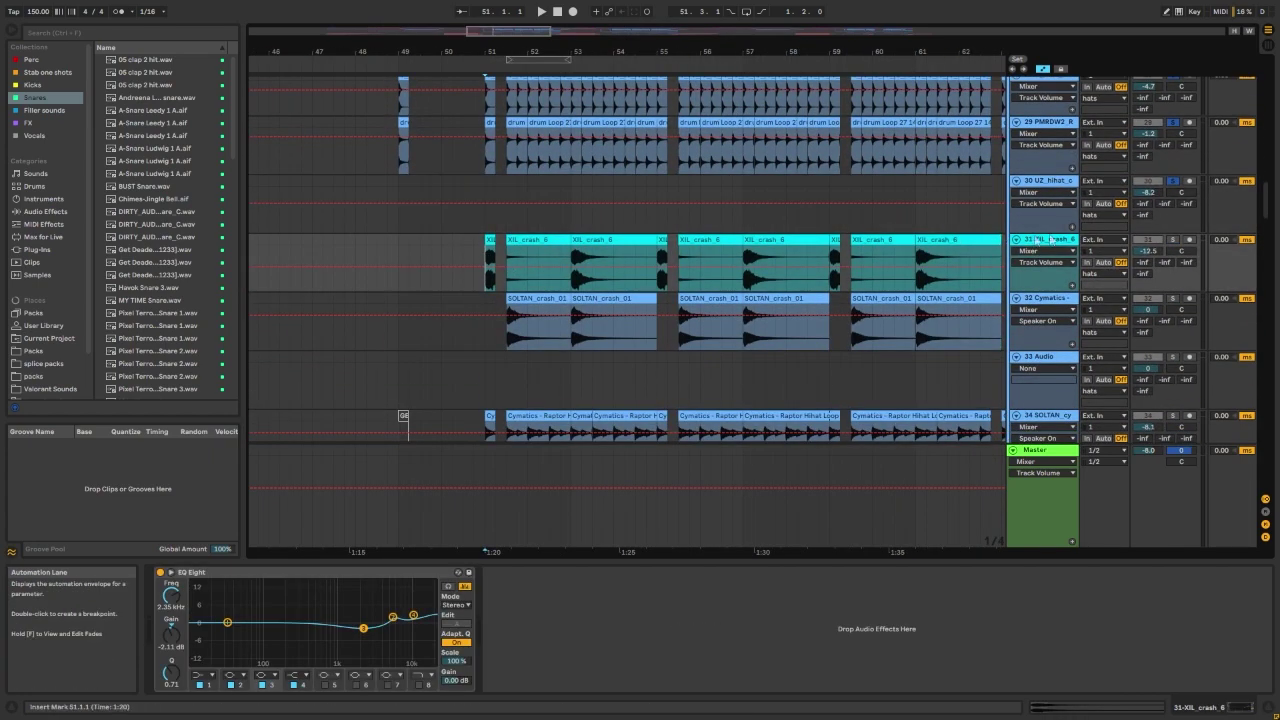
click(1173, 240)
key(space)
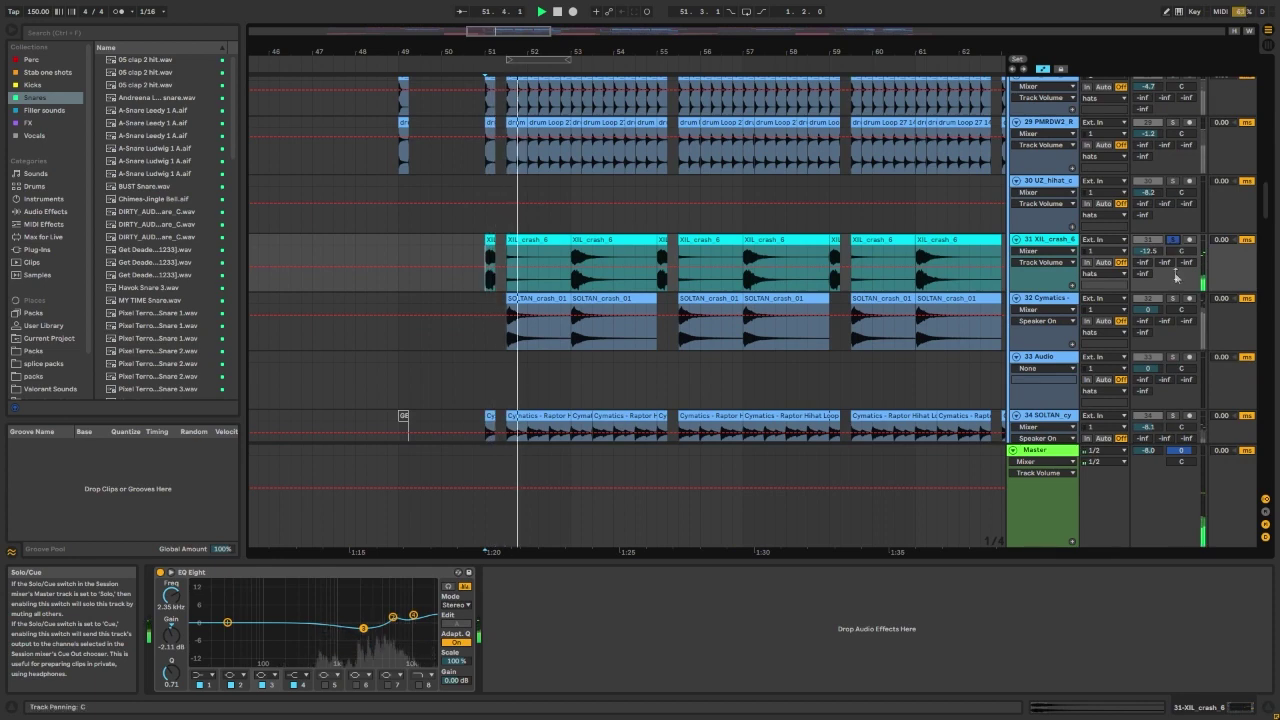
scroll(1175, 305, down, 2)
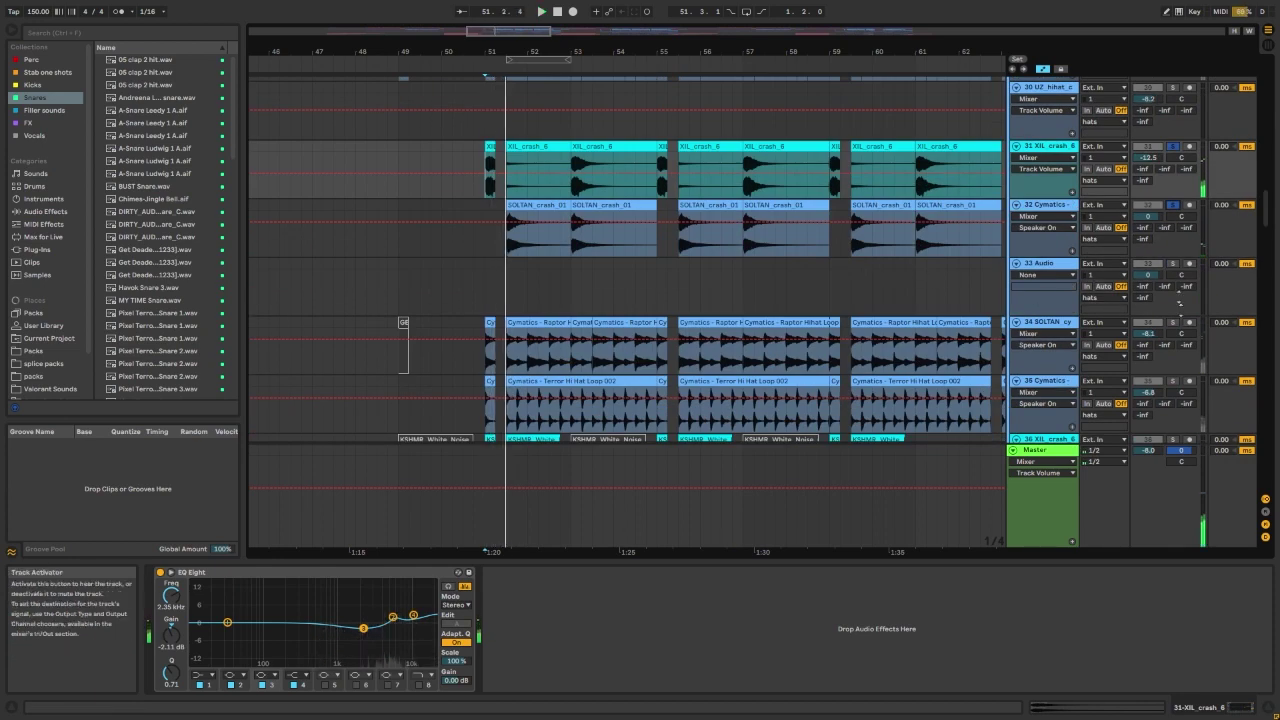
scroll(843, 289, down, 2)
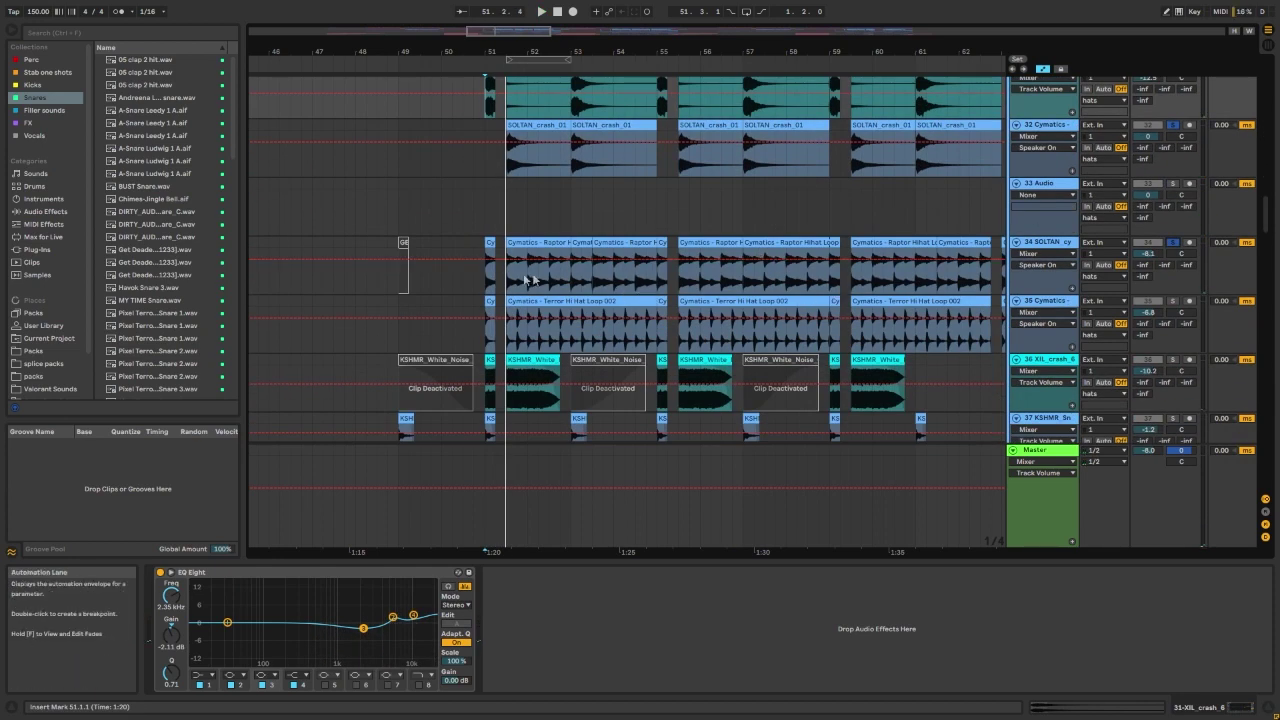
Step: Play from 51.1.1 with hi-hat loop track 35 also soloed, and clear all the solos in the hats group
key(space)
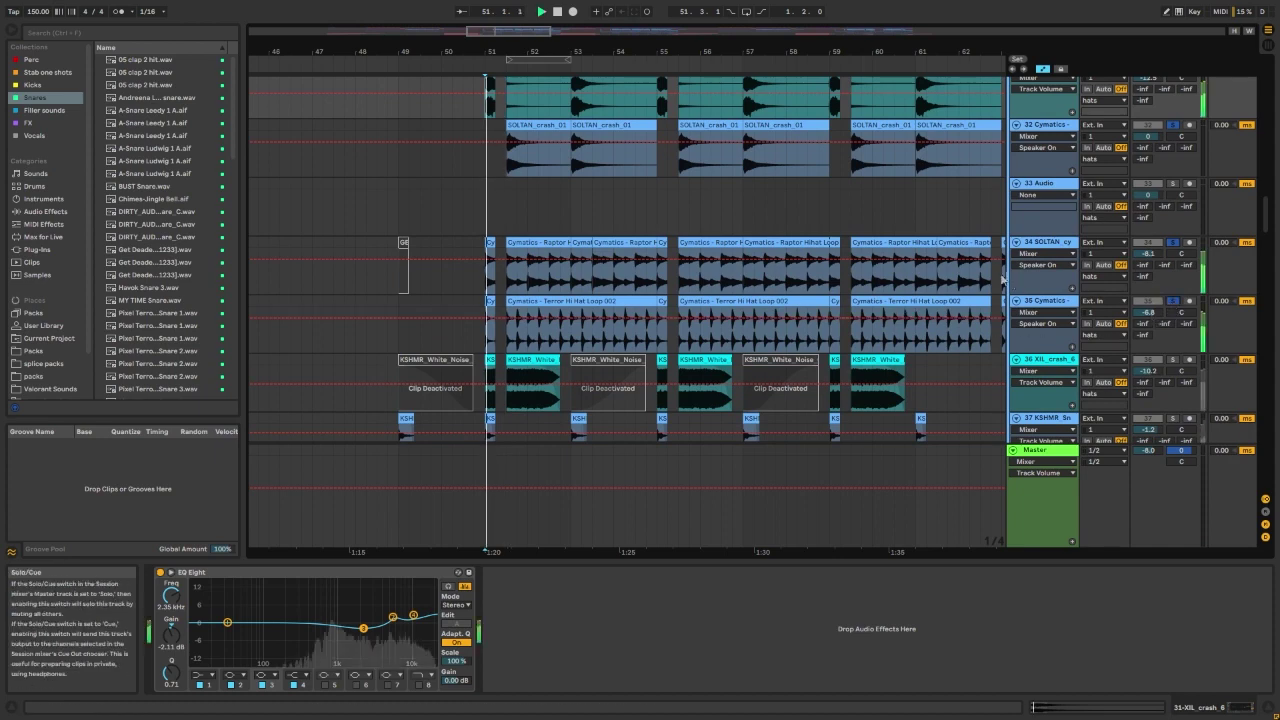
click(1172, 359)
click(1172, 359)
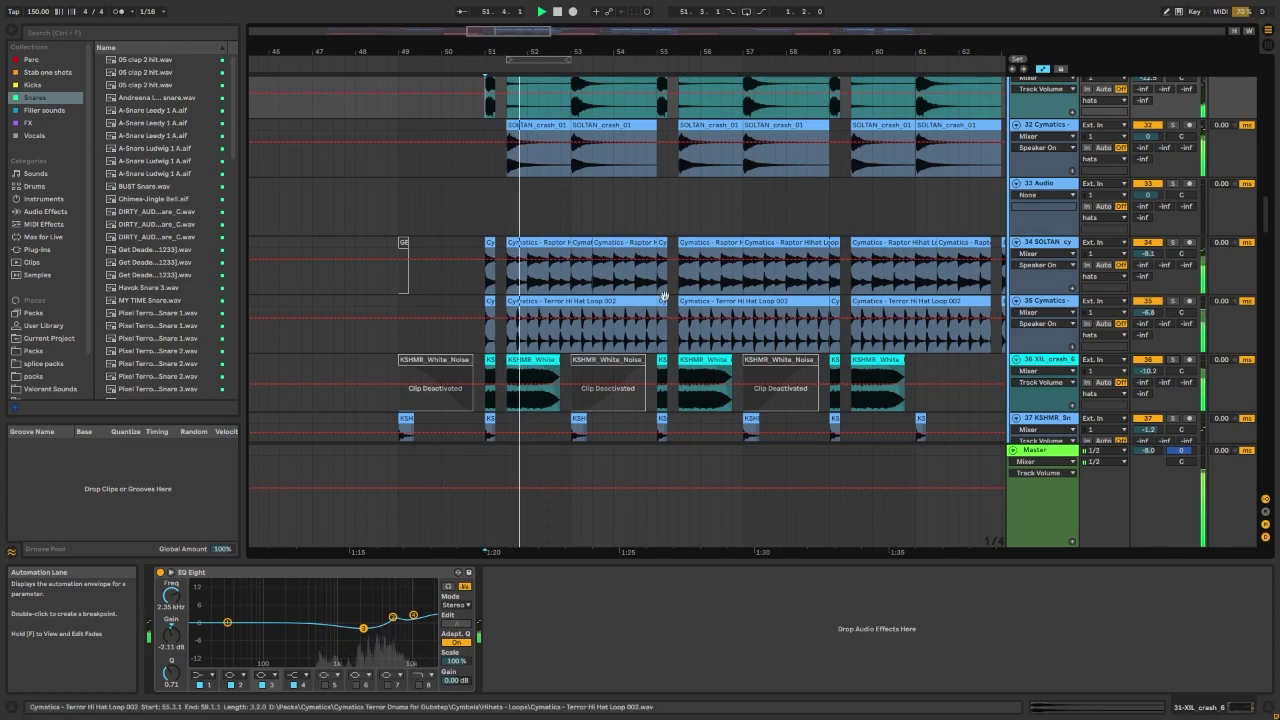
Step: Stop playback and look through the hats group's layers from track 27 down to track 37 around bar 51
scroll(677, 293, up, 2)
scroll(571, 286, up, 5)
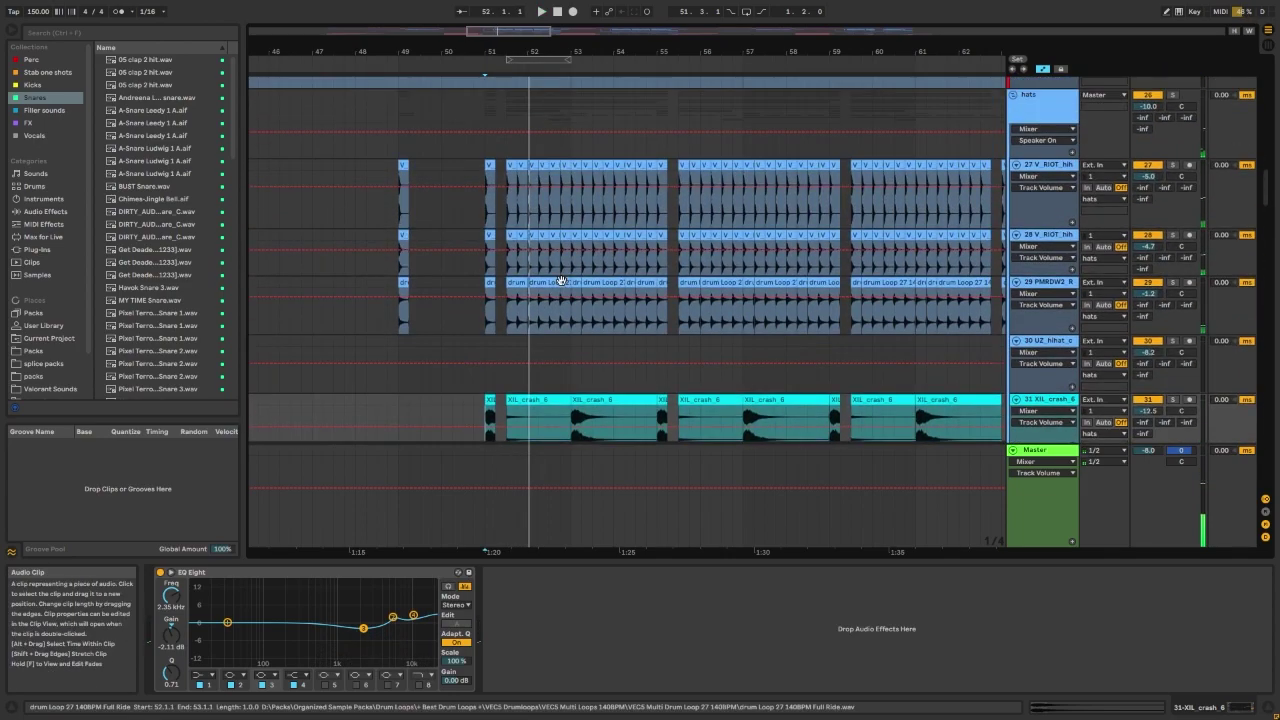
scroll(566, 281, down, 2)
scroll(566, 281, down, 5)
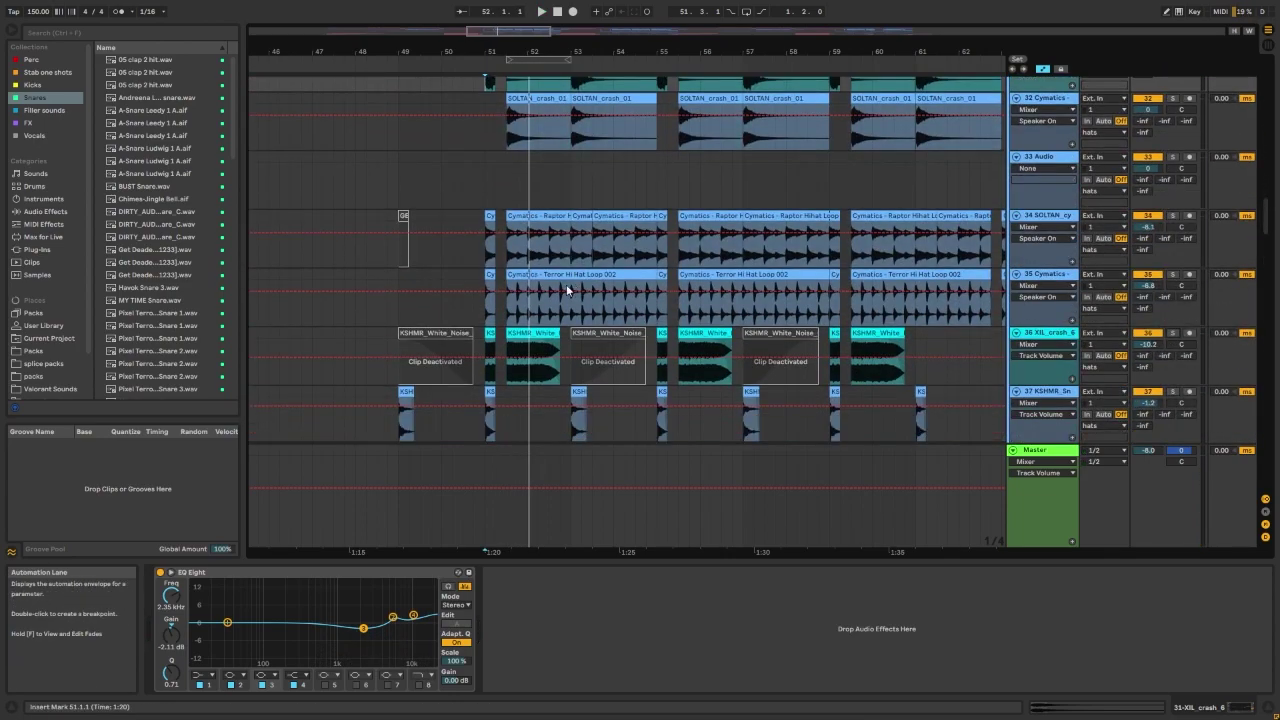
scroll(574, 290, up, 7)
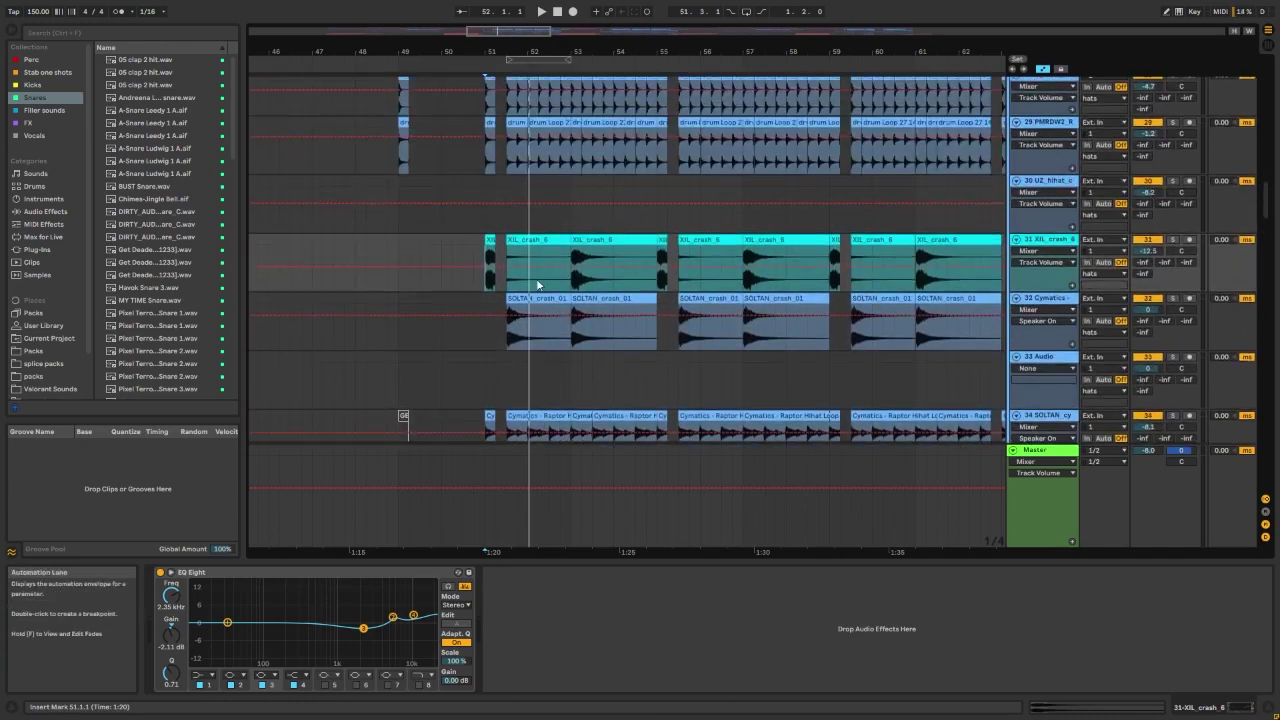
scroll(543, 233, up, 2)
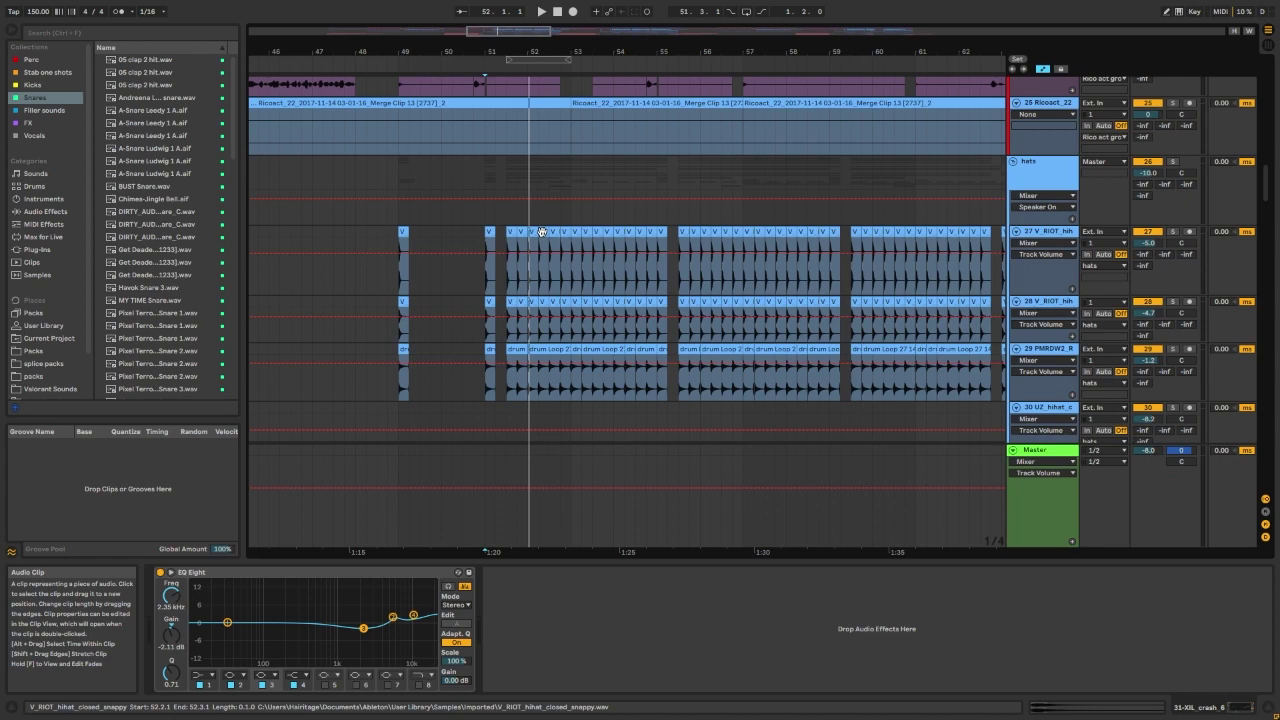
scroll(503, 236, down, 2)
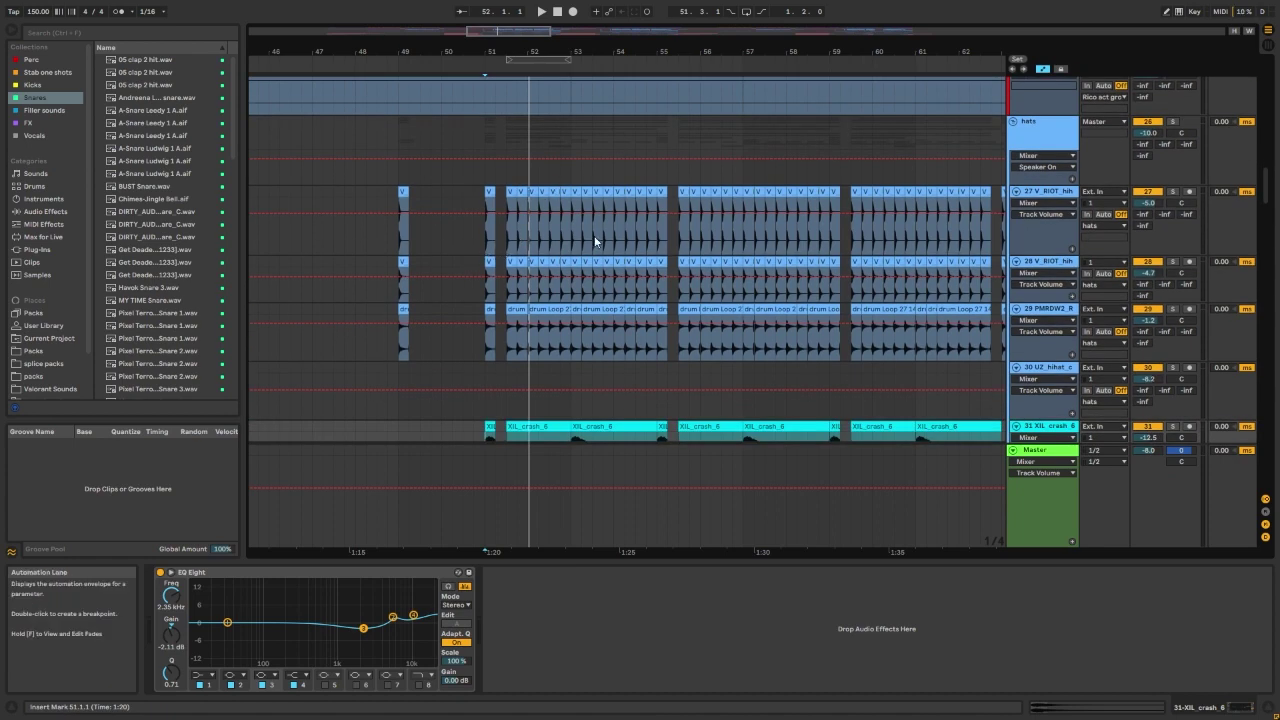
Step: Inspect the hat layers at 51.1.1 up close, and select the one-beat ride loop clip on track 29 from 51.1.1 to 51.2.1
click(485, 239)
scroll(494, 235, up, 6)
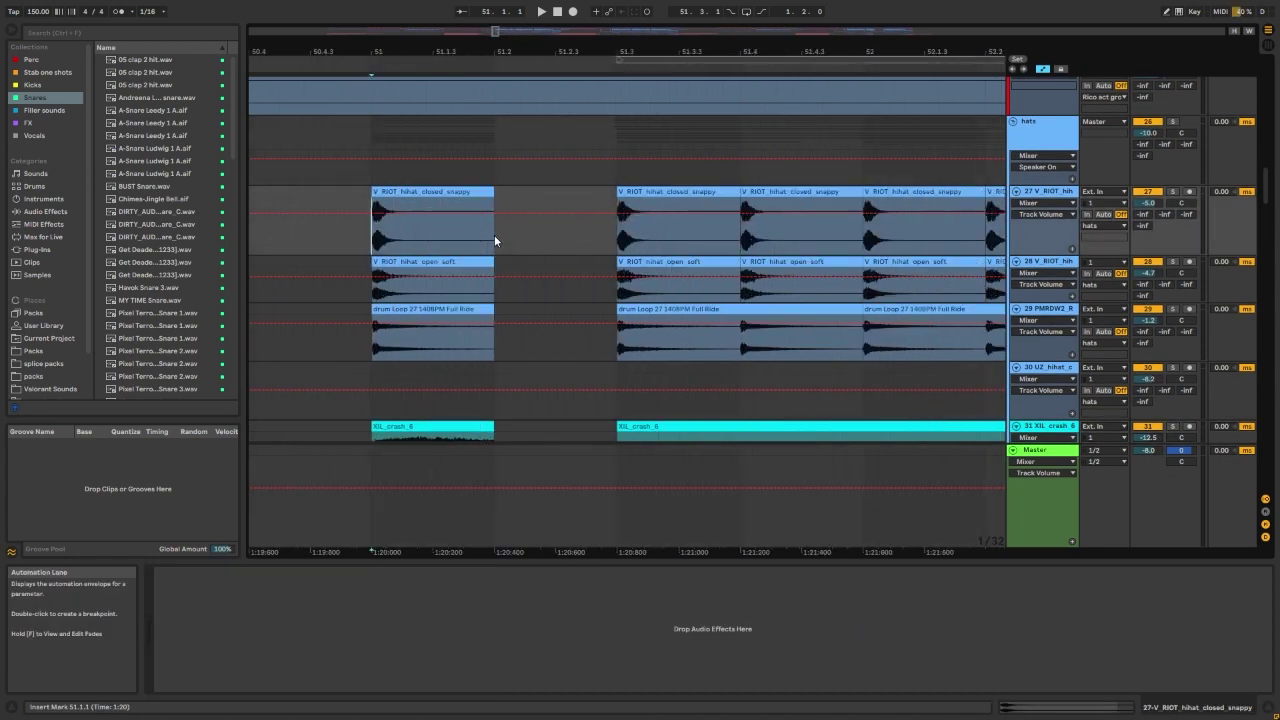
scroll(501, 239, down, 2)
scroll(502, 240, up, 1)
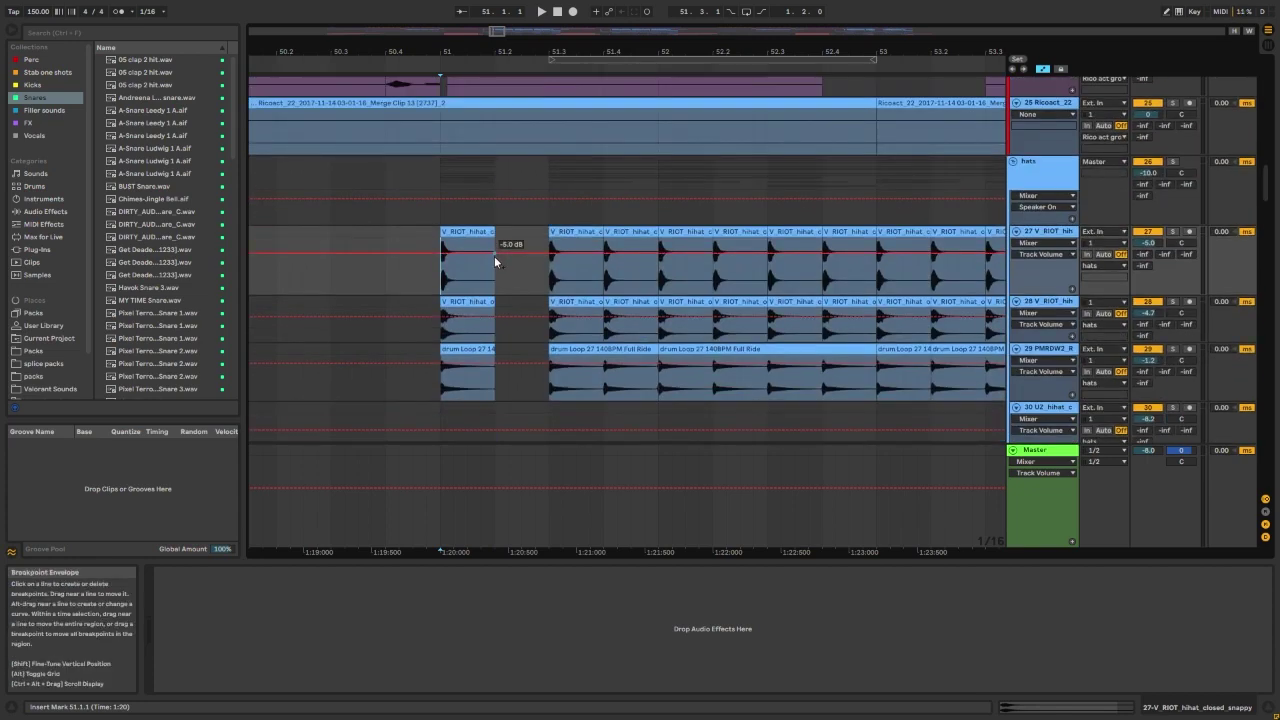
click(440, 330)
click(431, 326)
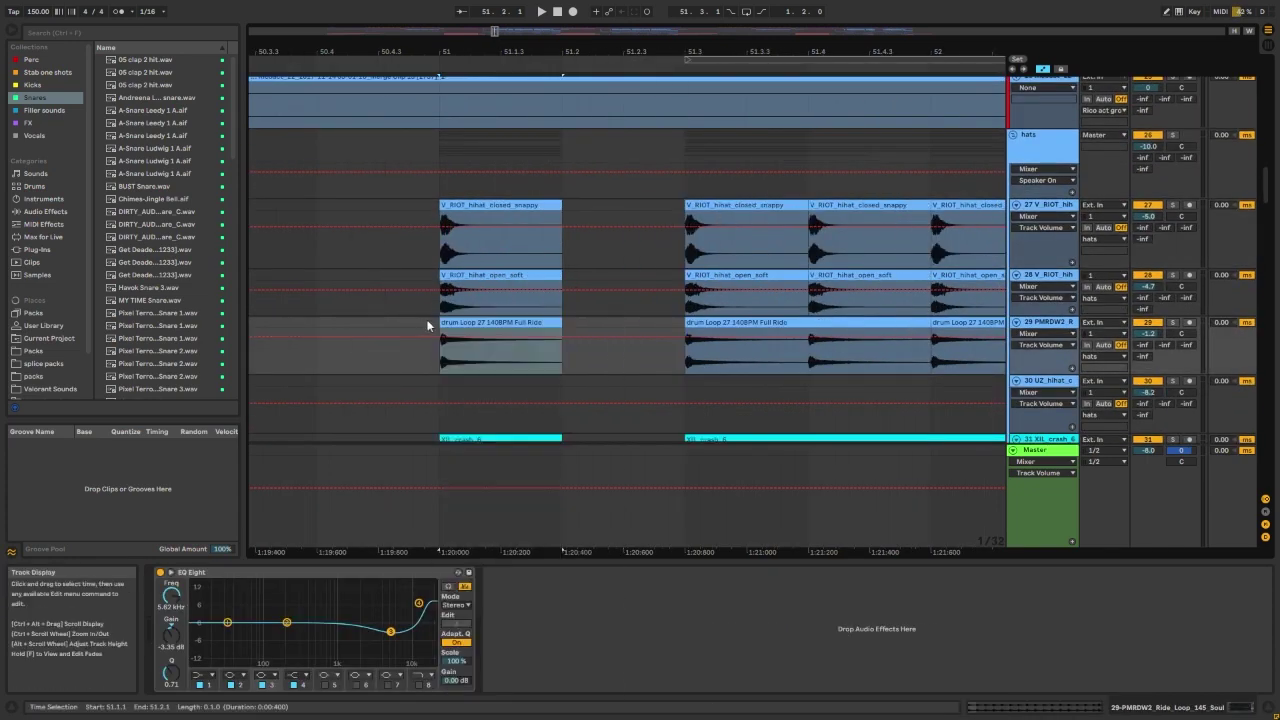
scroll(441, 320, up, 4)
scroll(442, 319, down, 4)
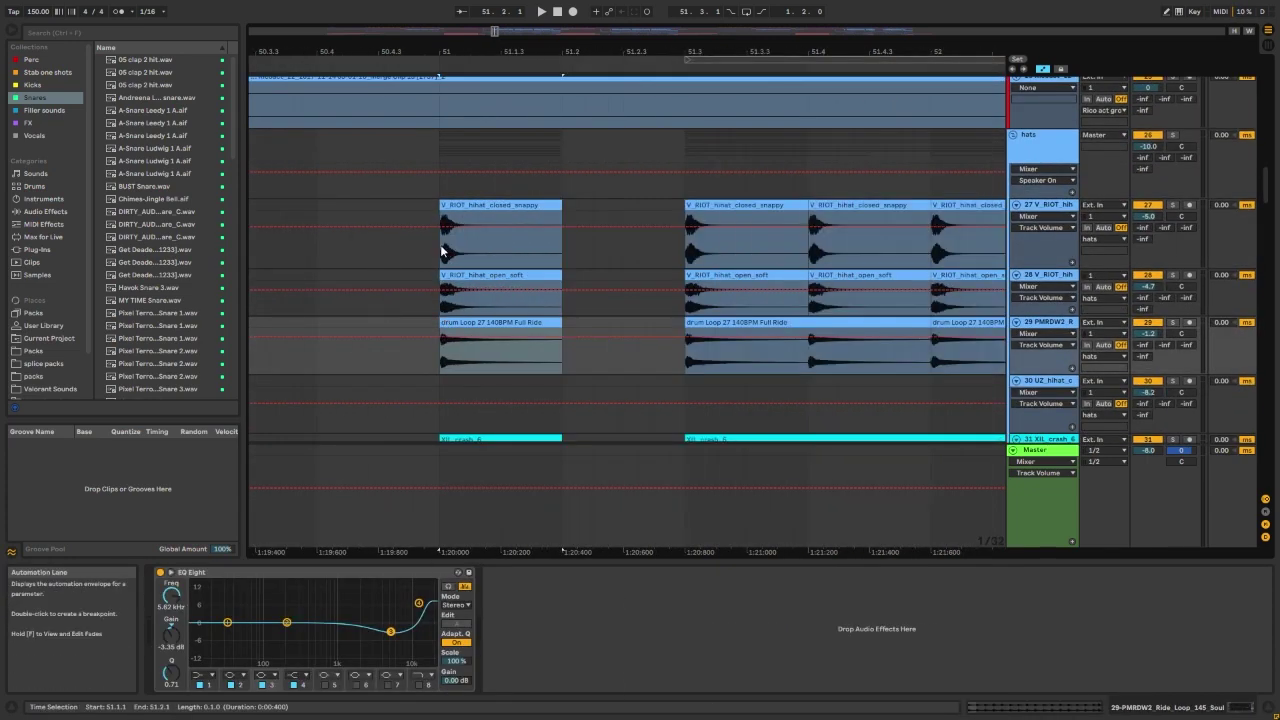
Step: Set the track delay of open hi-hat track 28 to 1 ms and of ride track 29 to 2 ms
click(443, 252)
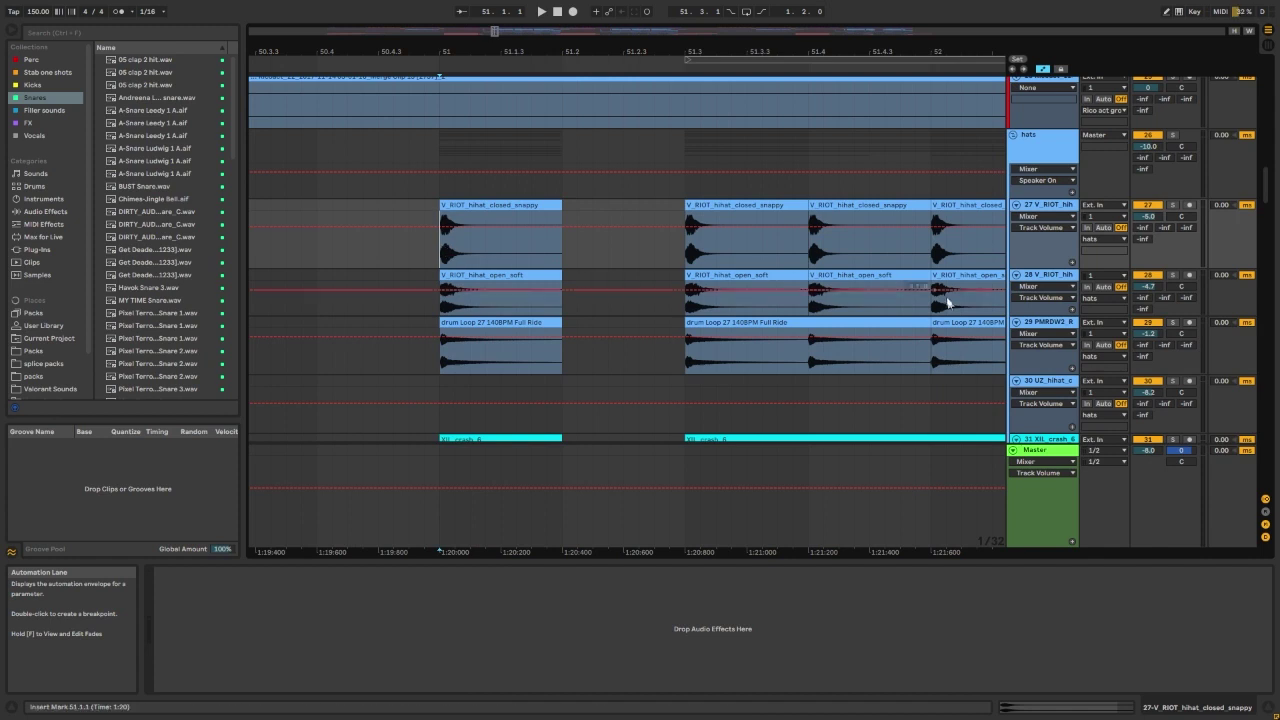
click(1219, 275)
text(1)
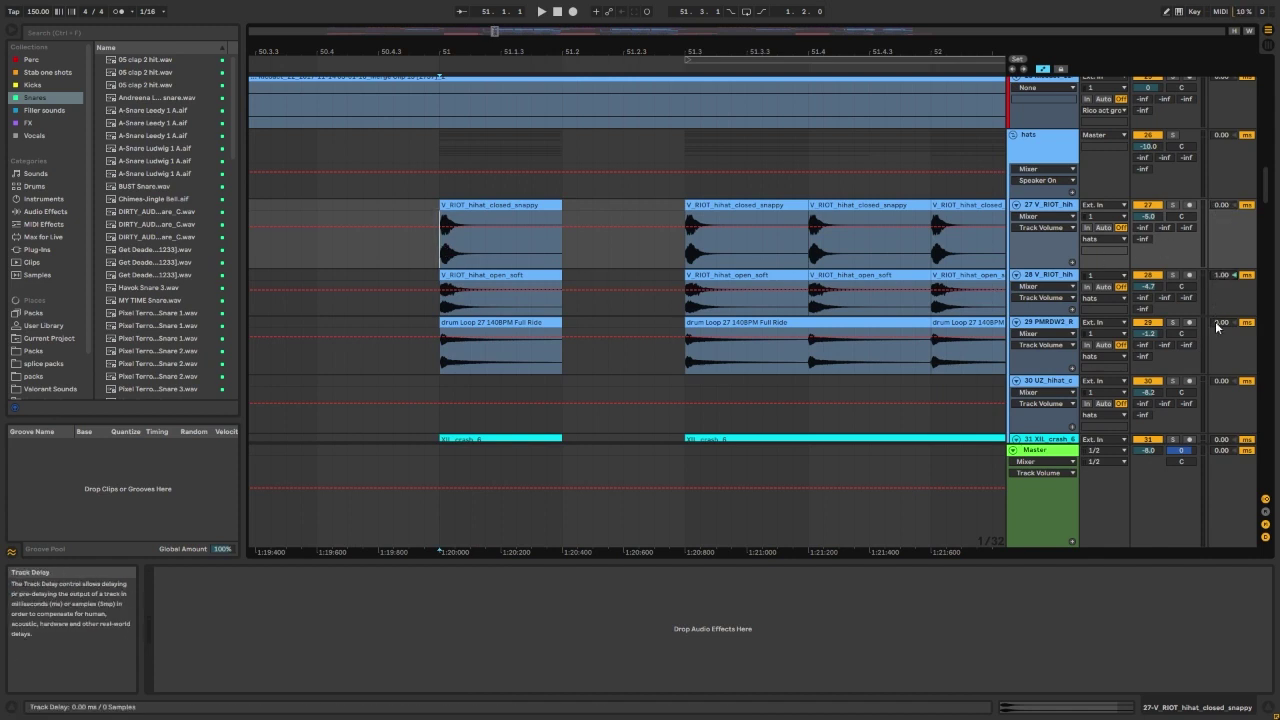
text(2)
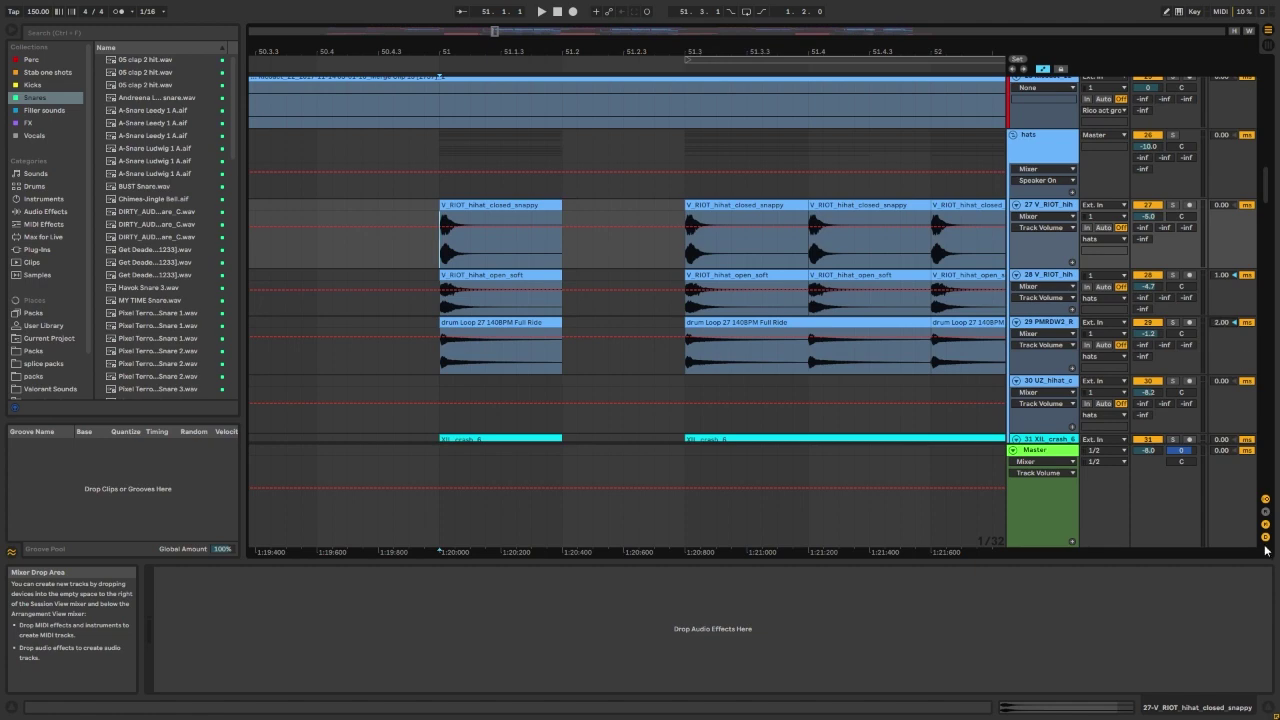
Step: Toggle the track delay section off and on, and reset the delays of tracks 28 and 29 to 0 ms
click(1266, 538)
click(1266, 539)
click(1266, 539)
click(1266, 539)
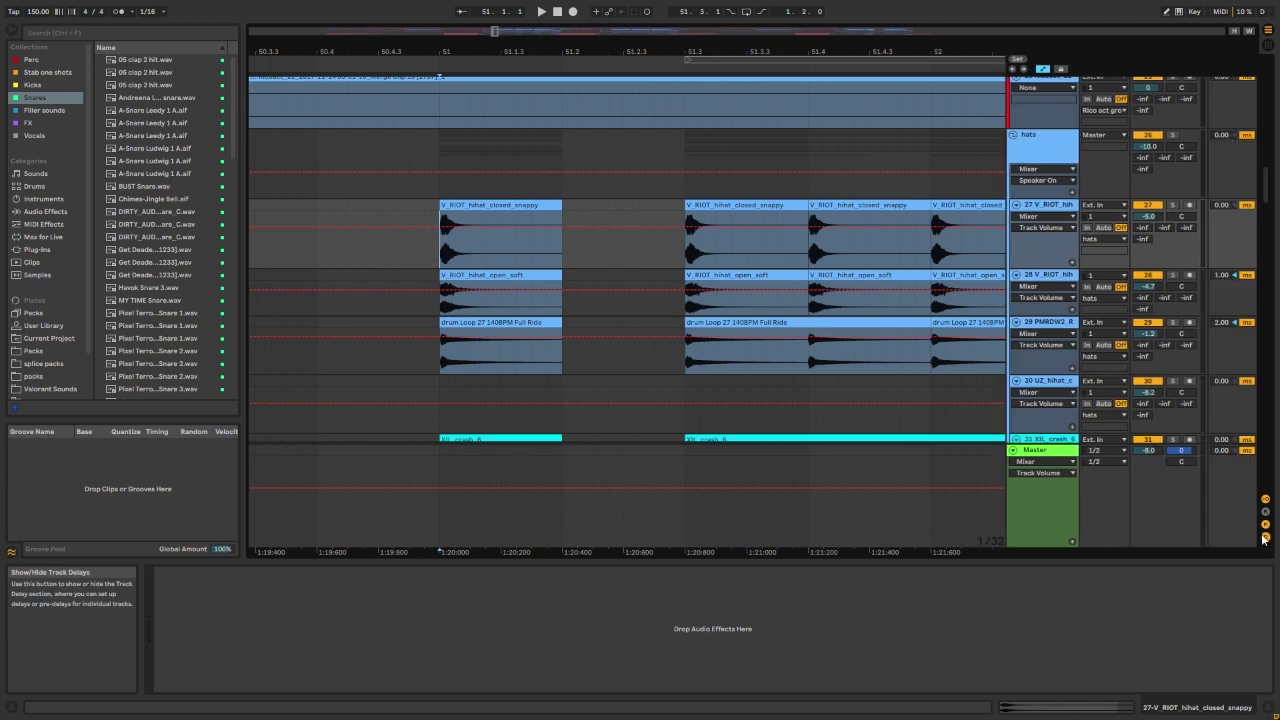
click(1266, 539)
click(1266, 539)
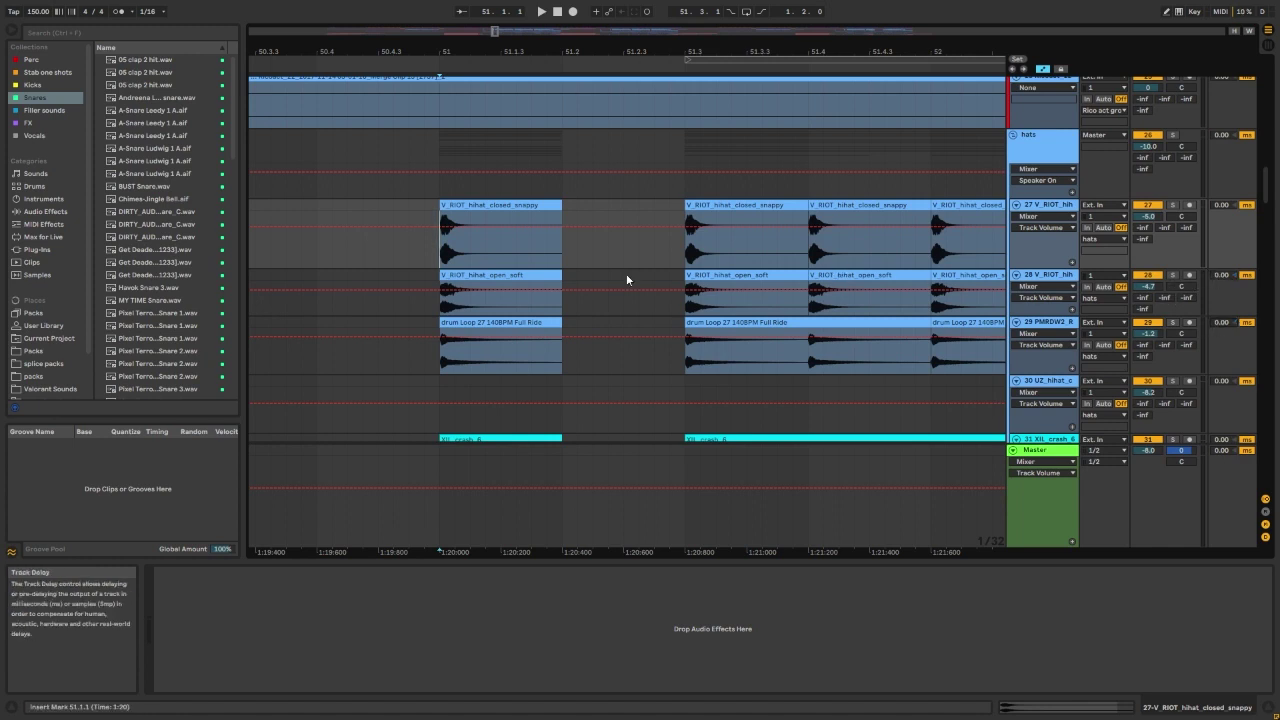
Step: Try to move the open hi-hat clip on track 28 slightly ahead of 51.1.1, and undo the move
drag(441, 291, 424, 291)
scroll(507, 273, down, 2)
key(ctrl+z)
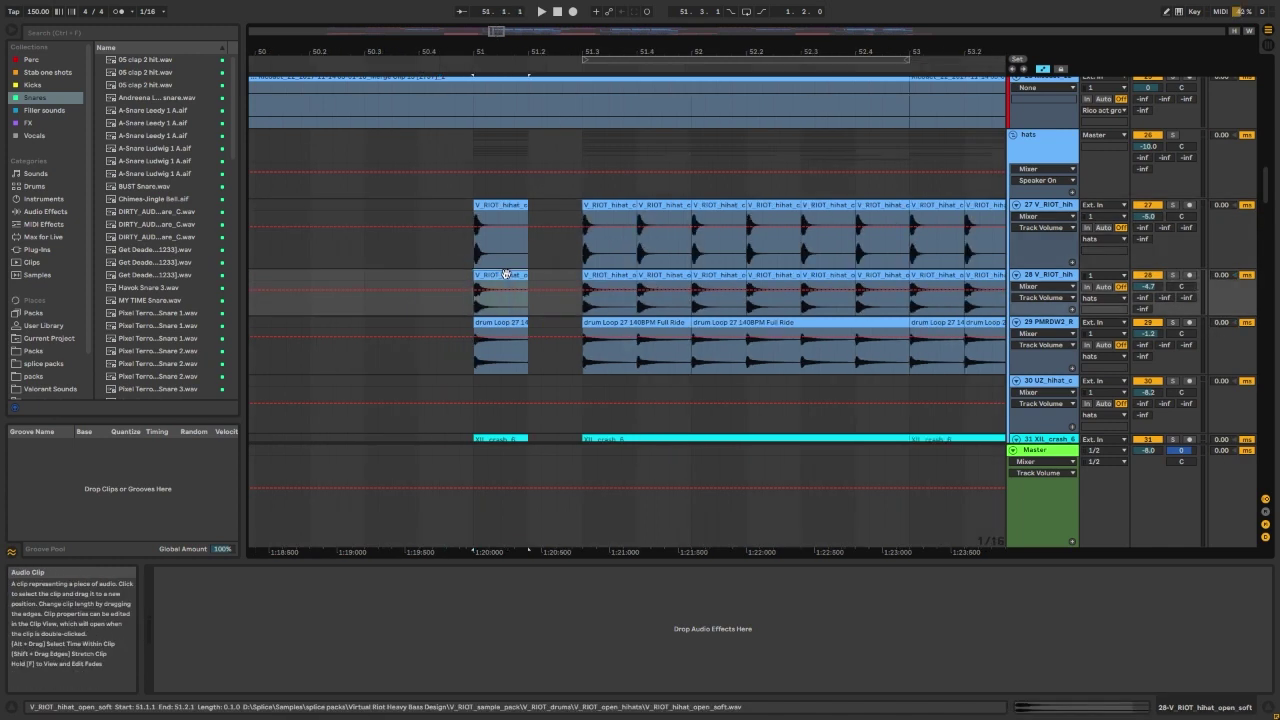
Step: Compare the clip starts around 51.1.1 on open hi-hat track 28 and ride track 29 up close
scroll(492, 277, up, 4)
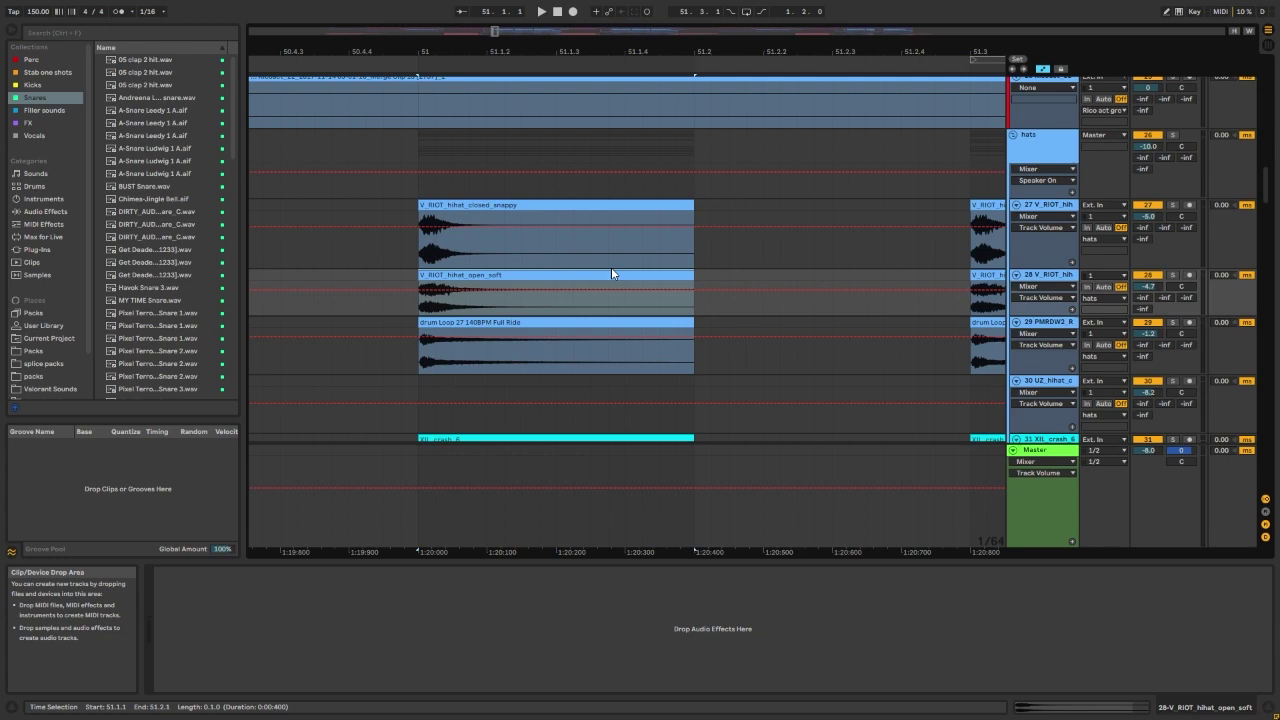
scroll(406, 276, down, 1)
click(402, 270)
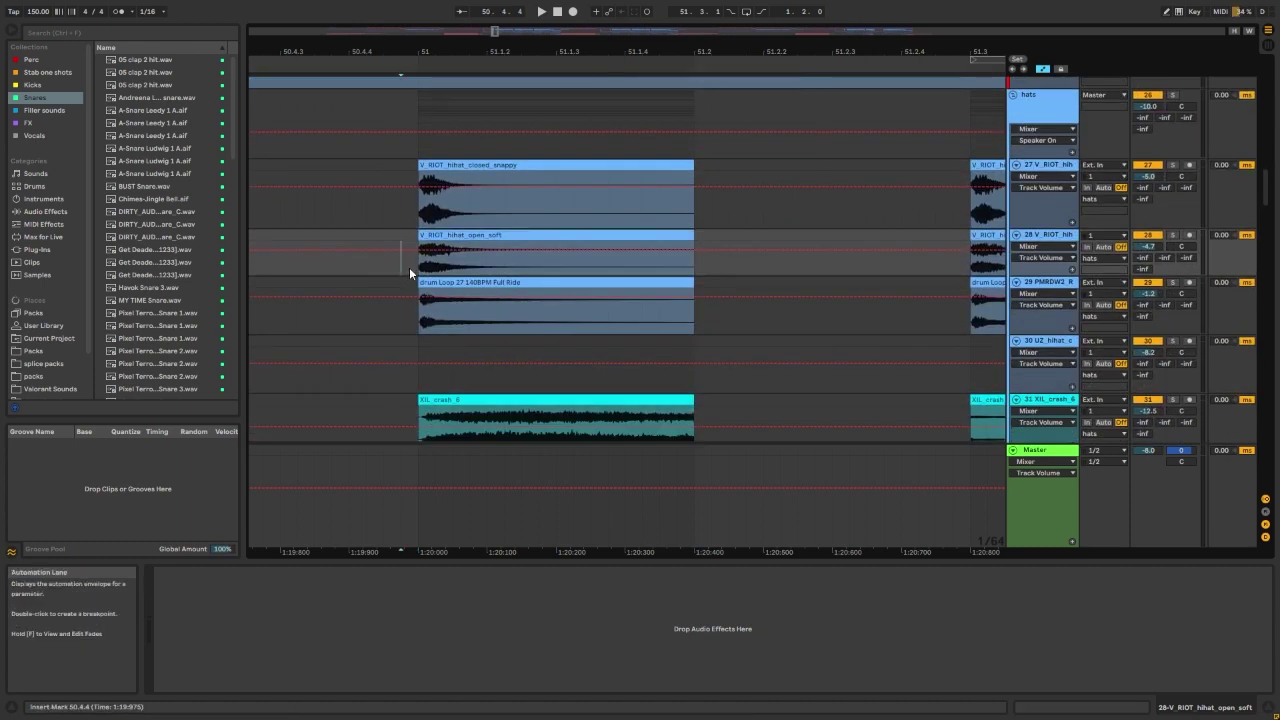
scroll(409, 267, down, 1)
click(417, 231)
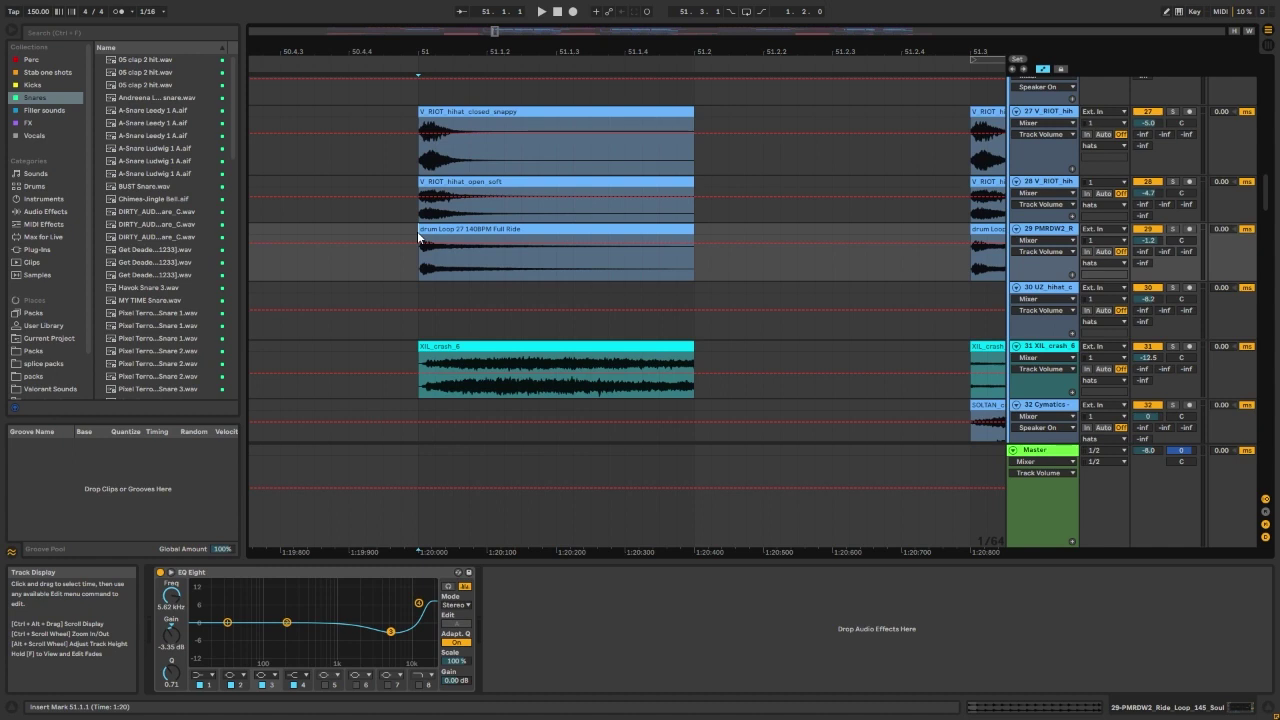
scroll(417, 231, down, 4)
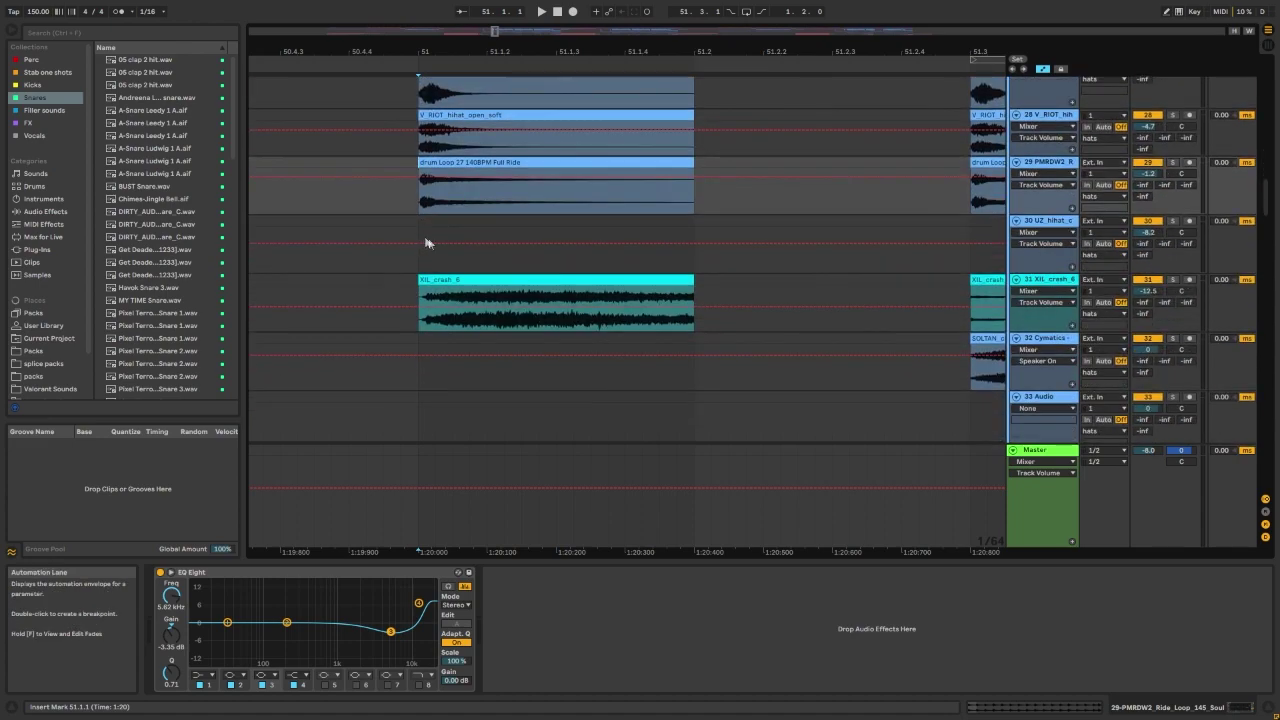
scroll(438, 256, down, 5)
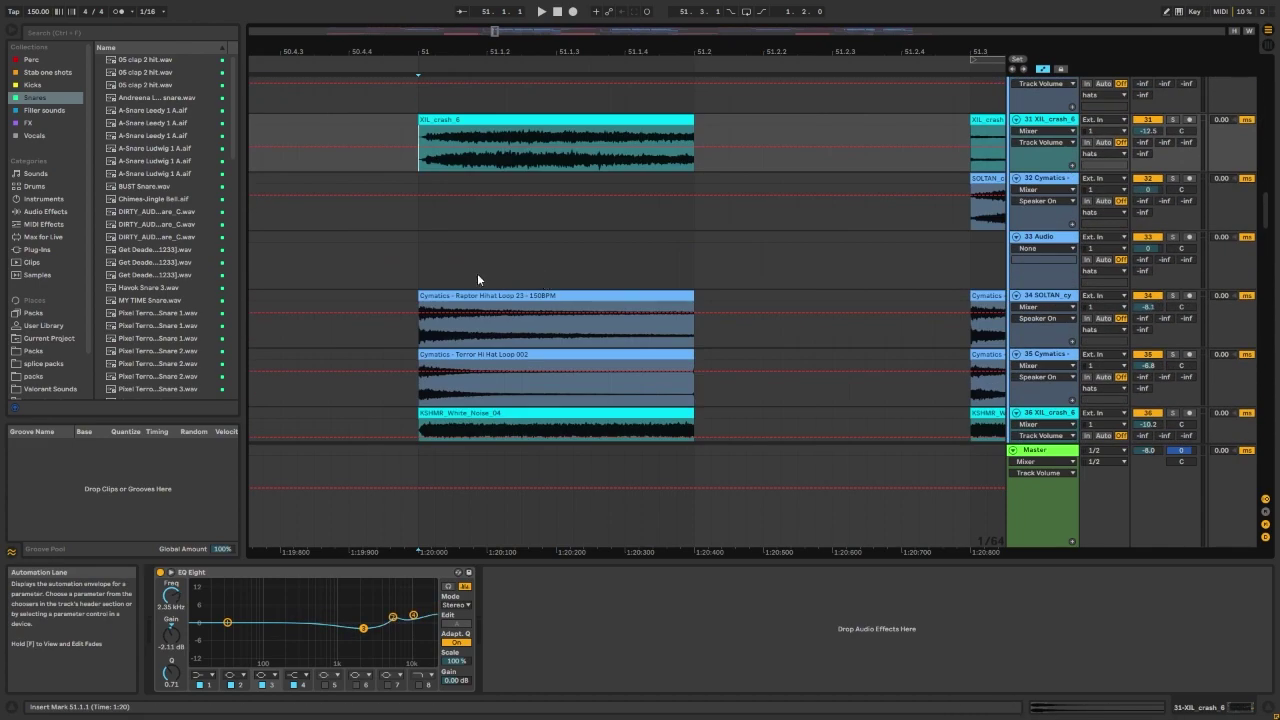
Step: Inspect the clip starts at 51.1.1 on tracks 31, 35 and 36, and look down to the end of the hats group
click(417, 290)
scroll(417, 291, down, 2)
click(421, 291)
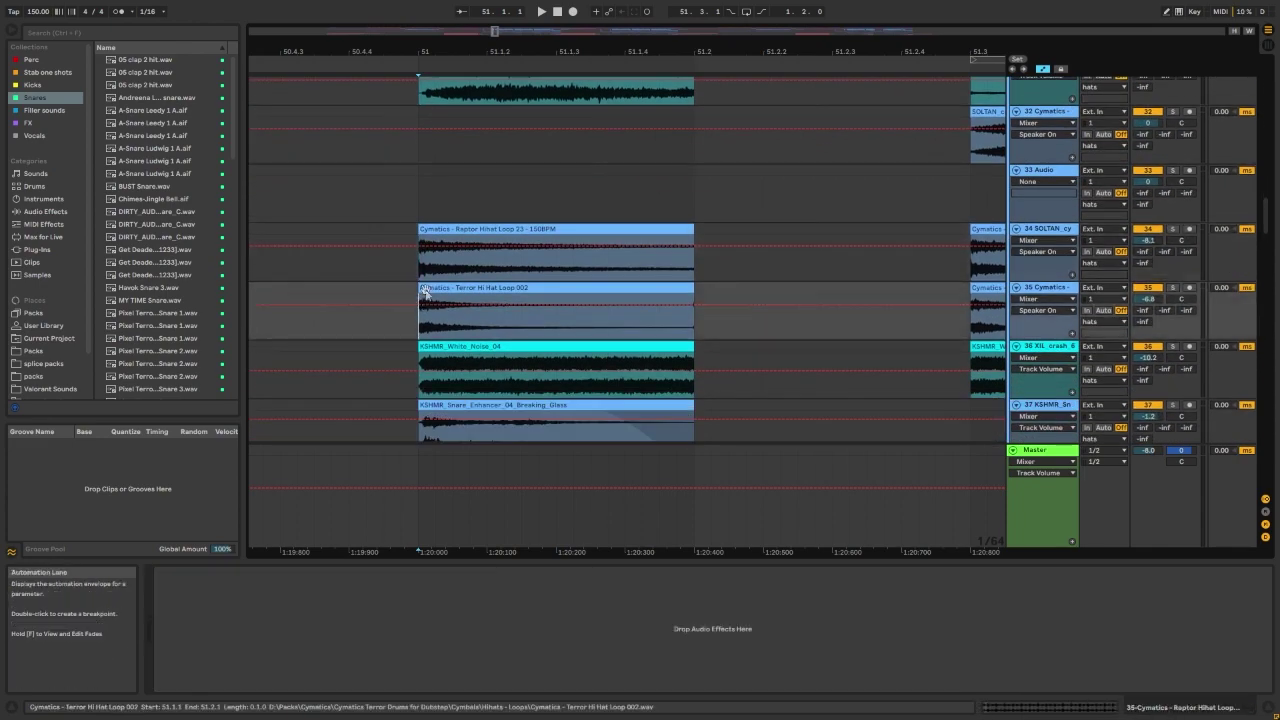
scroll(421, 288, down, 3)
click(419, 281)
scroll(450, 284, down, 1)
scroll(487, 286, down, 1)
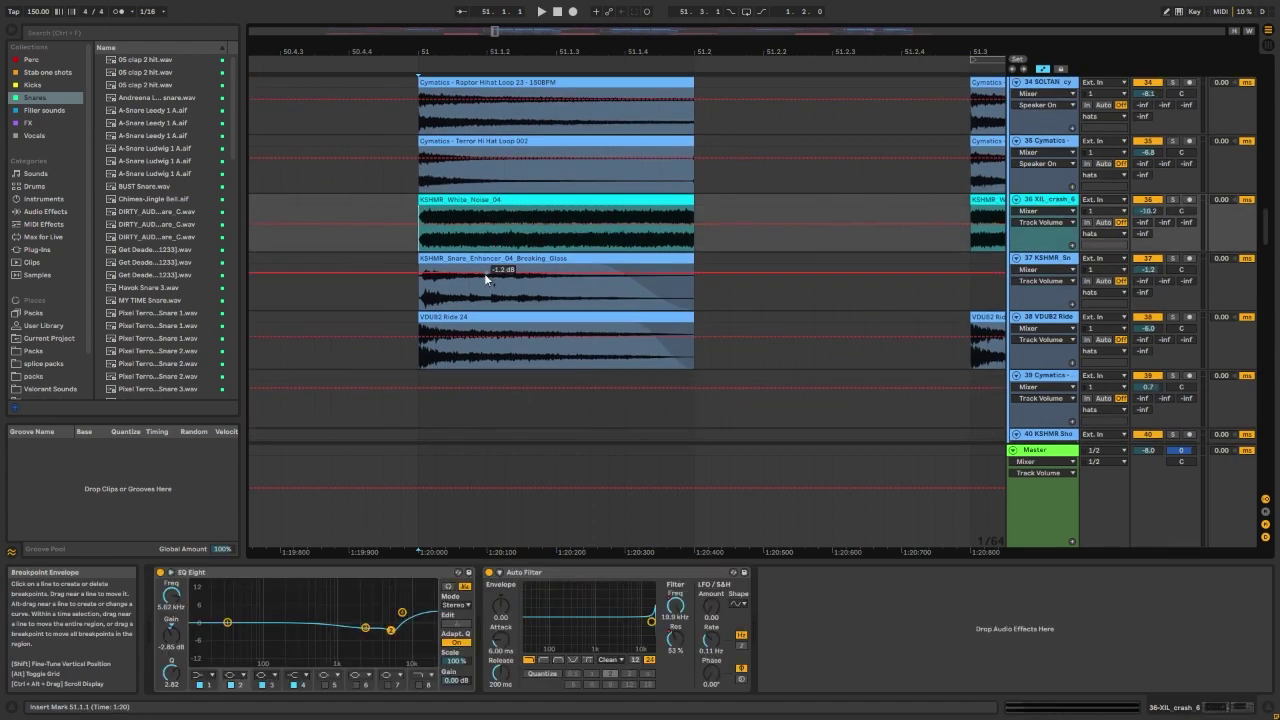
scroll(484, 273, down, 2)
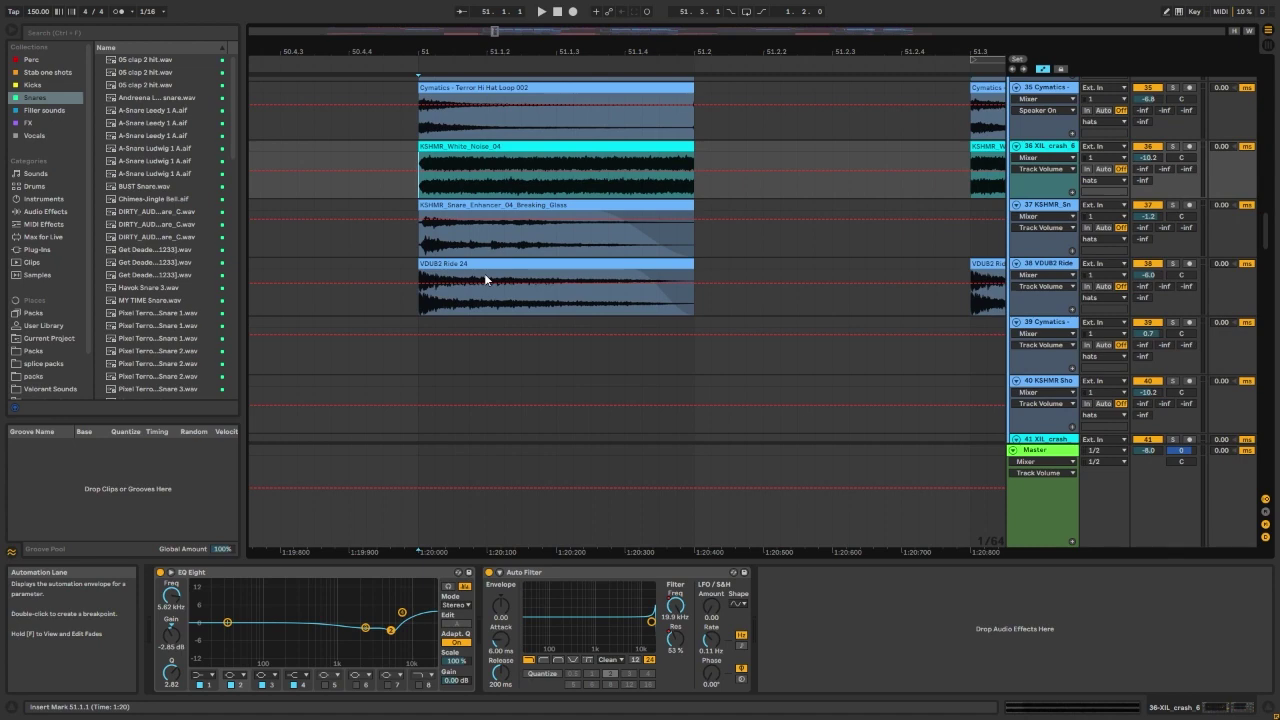
scroll(474, 270, down, 6)
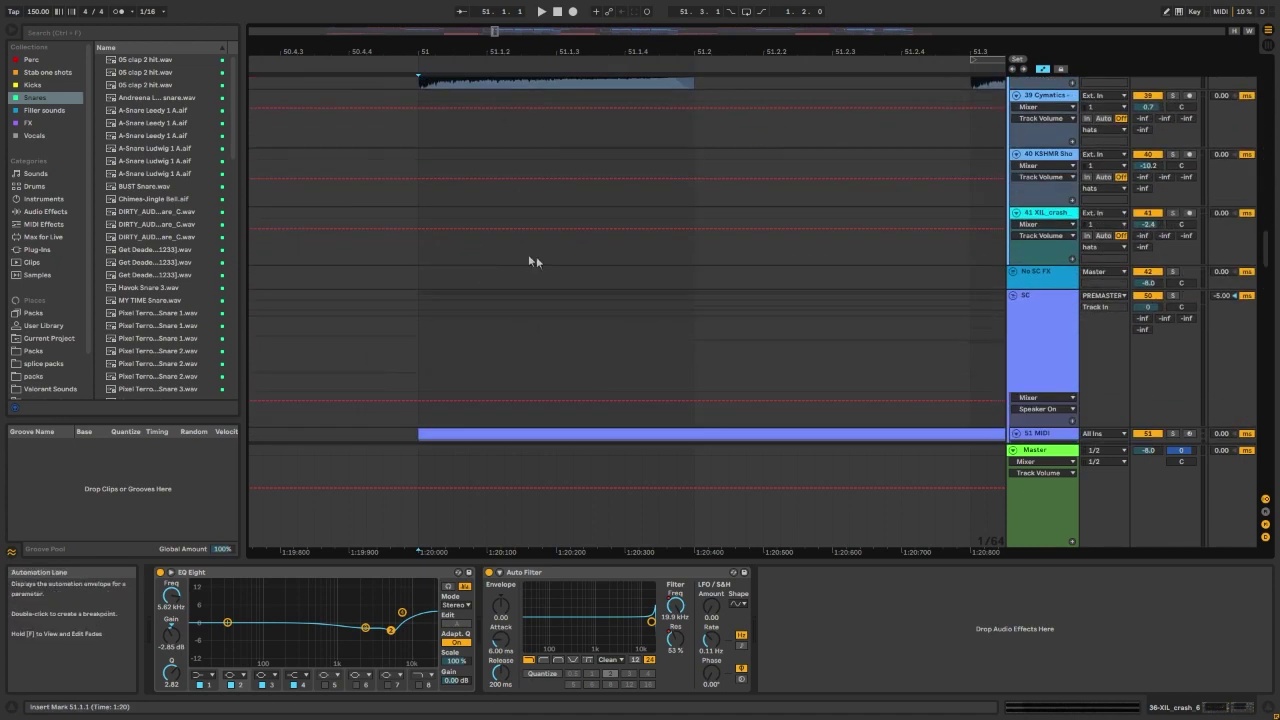
Step: Look over the hats layers on tracks 34 to 39 across bars 50 to 53, and move on to the SC group
scroll(495, 279, up, 5)
scroll(496, 275, up, 2)
scroll(496, 275, down, 5)
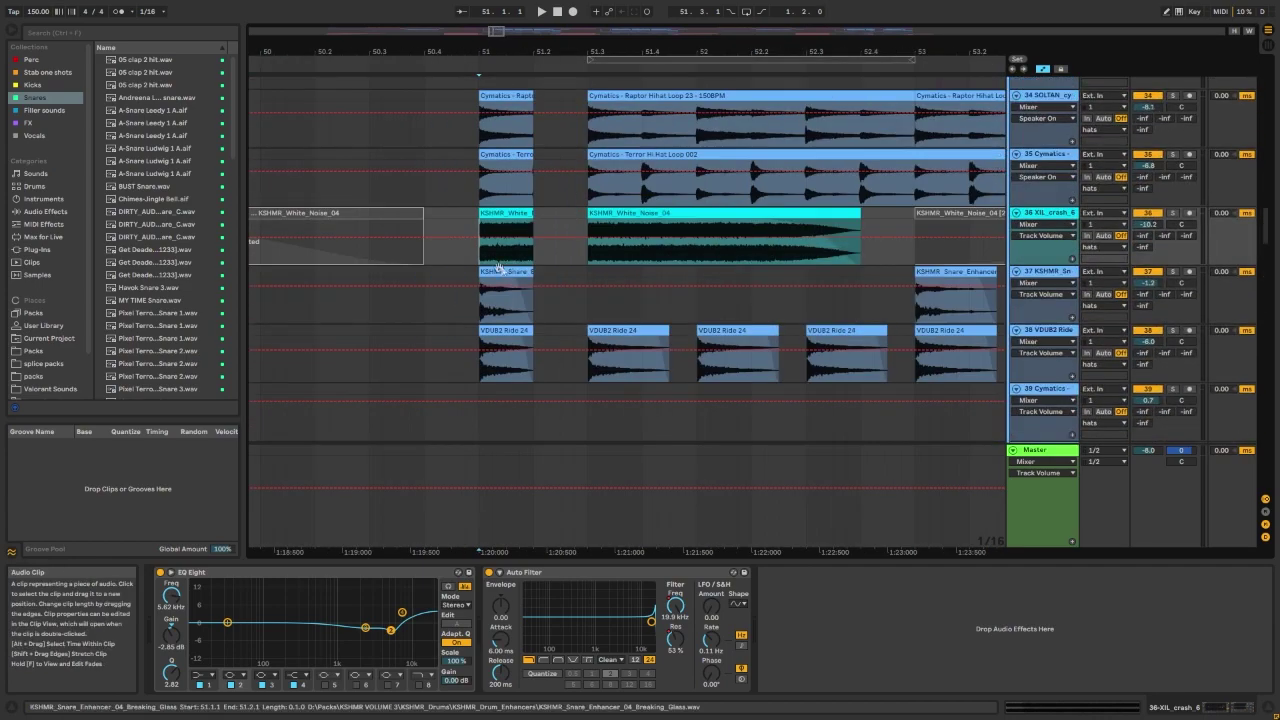
scroll(527, 266, up, 5)
scroll(580, 274, down, 4)
scroll(558, 282, down, 15)
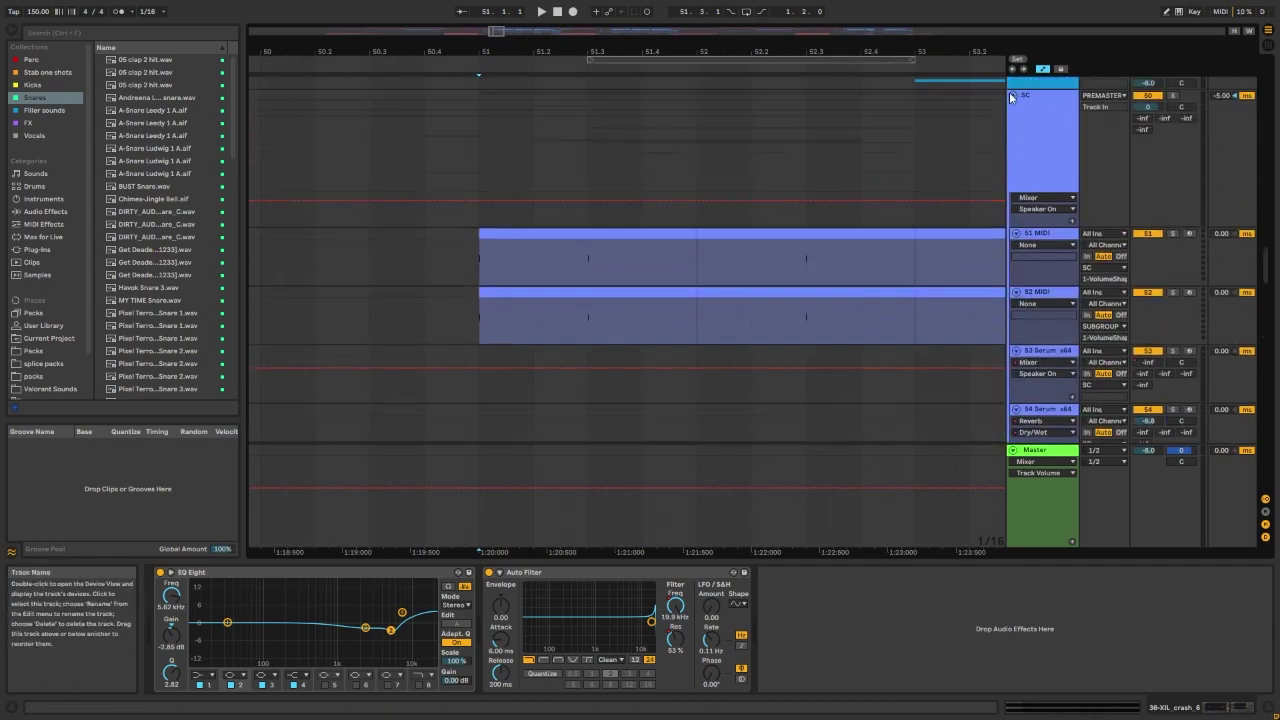
Step: Fold and solo the SC group, and play it from 50.4.1
click(1012, 95)
click(478, 165)
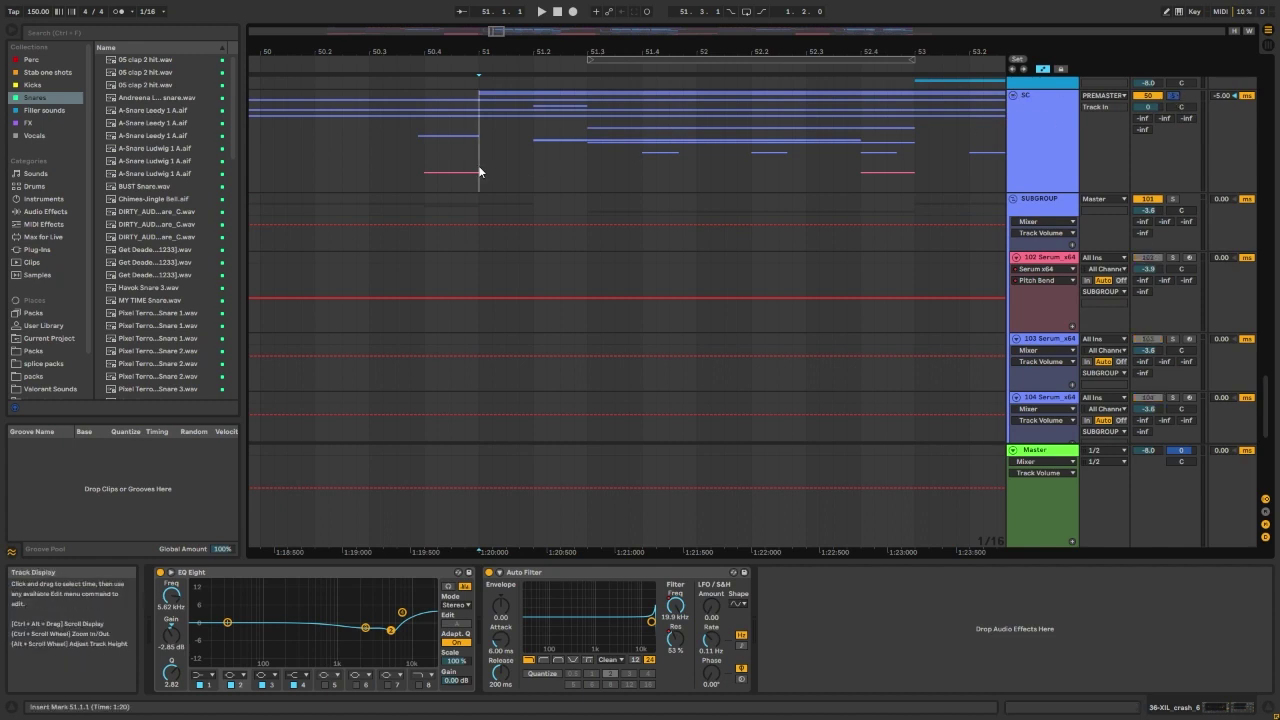
scroll(472, 160, down, 3)
scroll(465, 164, up, 1)
click(457, 168)
key(space)
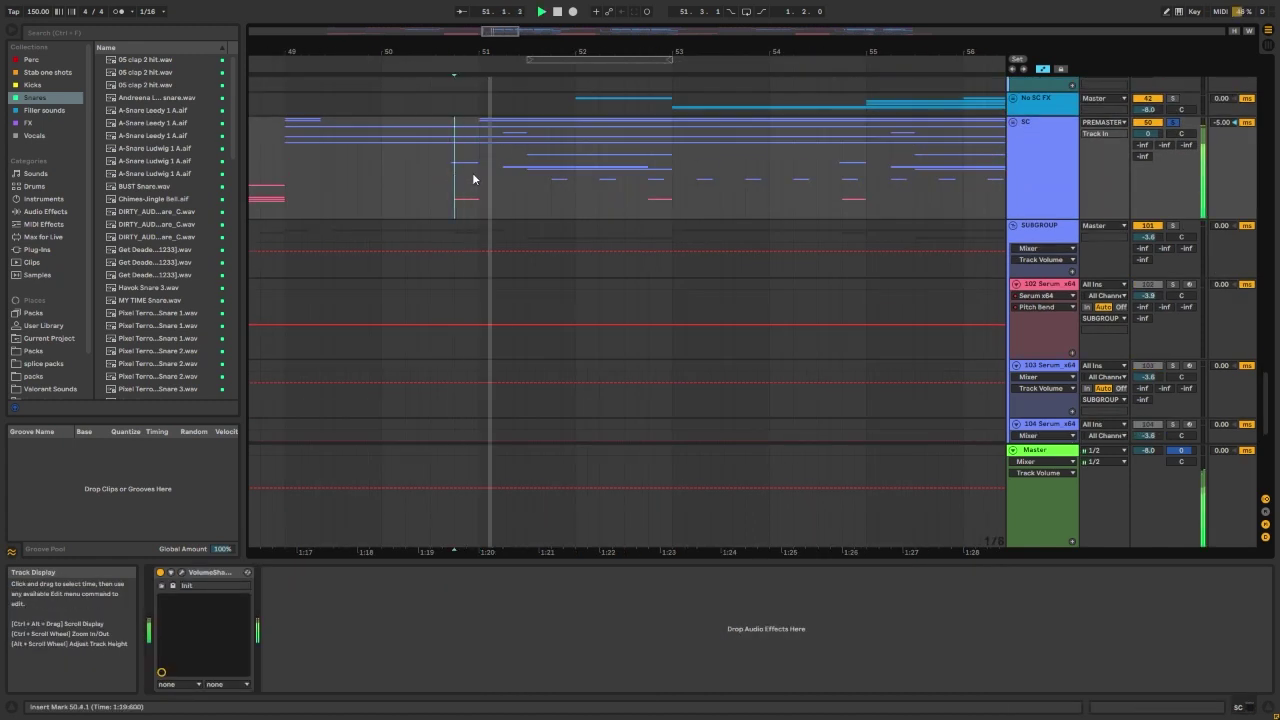
Step: Restart playback of the soloed SC group from 49.1.1
click(478, 181)
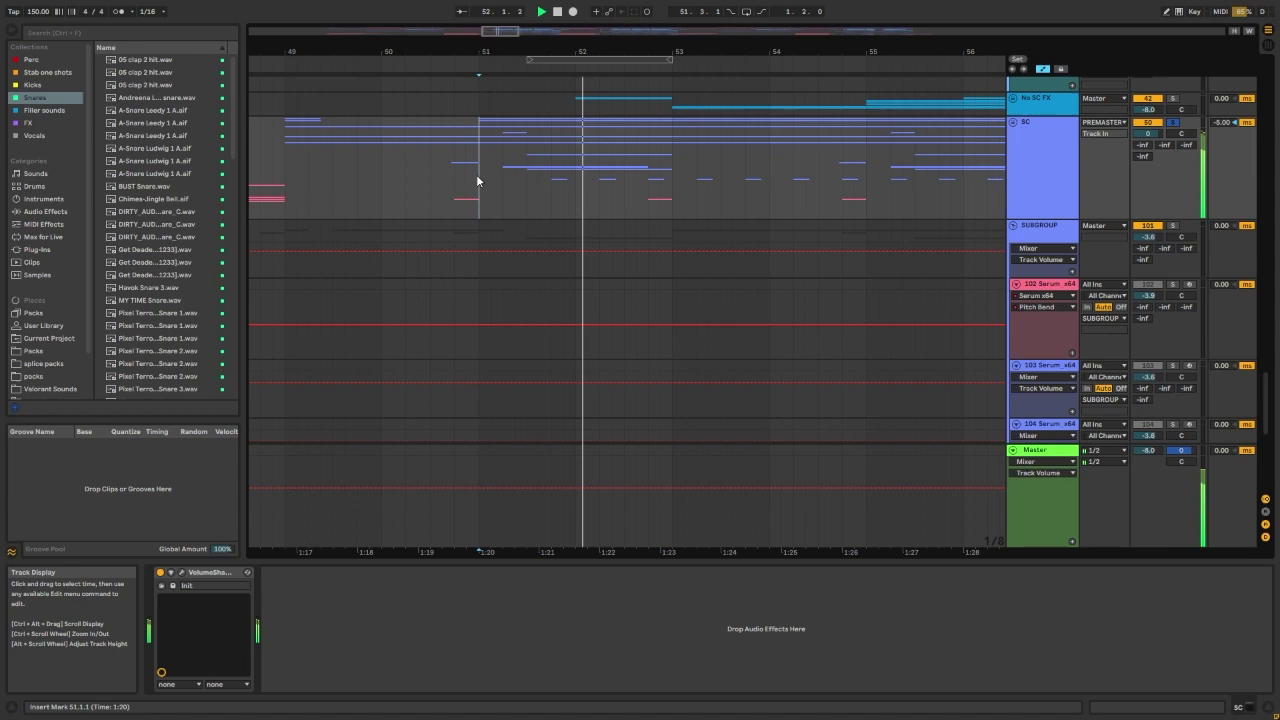
click(285, 177)
key(space)
key(space)
scroll(464, 179, down, 2)
scroll(400, 171, up, 3)
scroll(459, 172, down, 3)
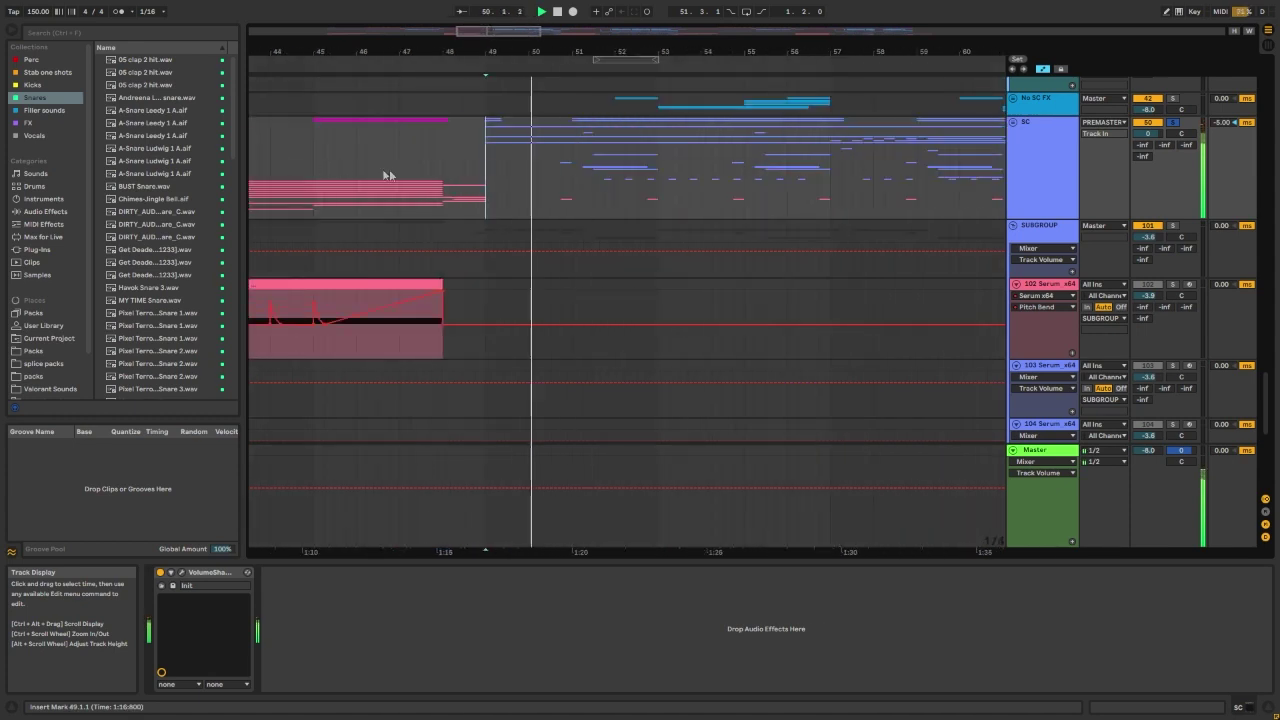
Step: Play the soloed SC group from 41.1.1, where the pink build-up clips start
scroll(452, 165, left, 4)
click(452, 162)
key(space)
key(space)
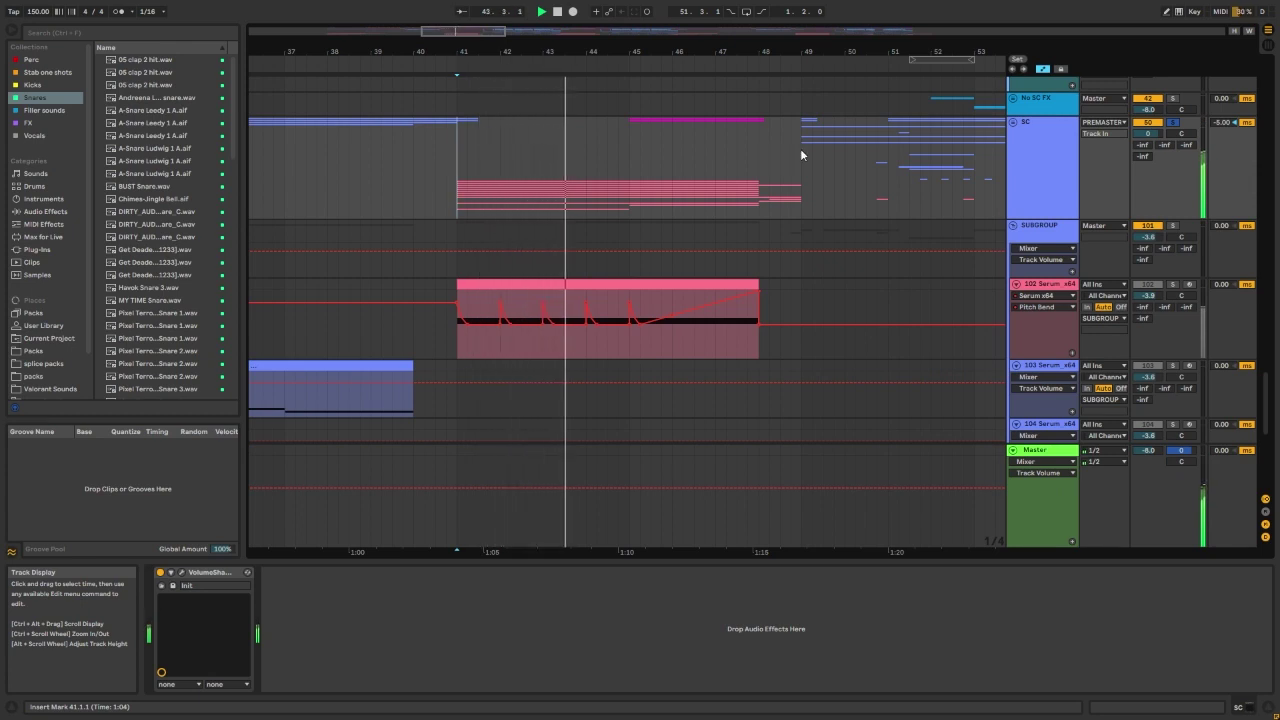
Step: Highlight the SC group's section from bar 49 into bar 52, and play the group from 49.1.1
key(space)
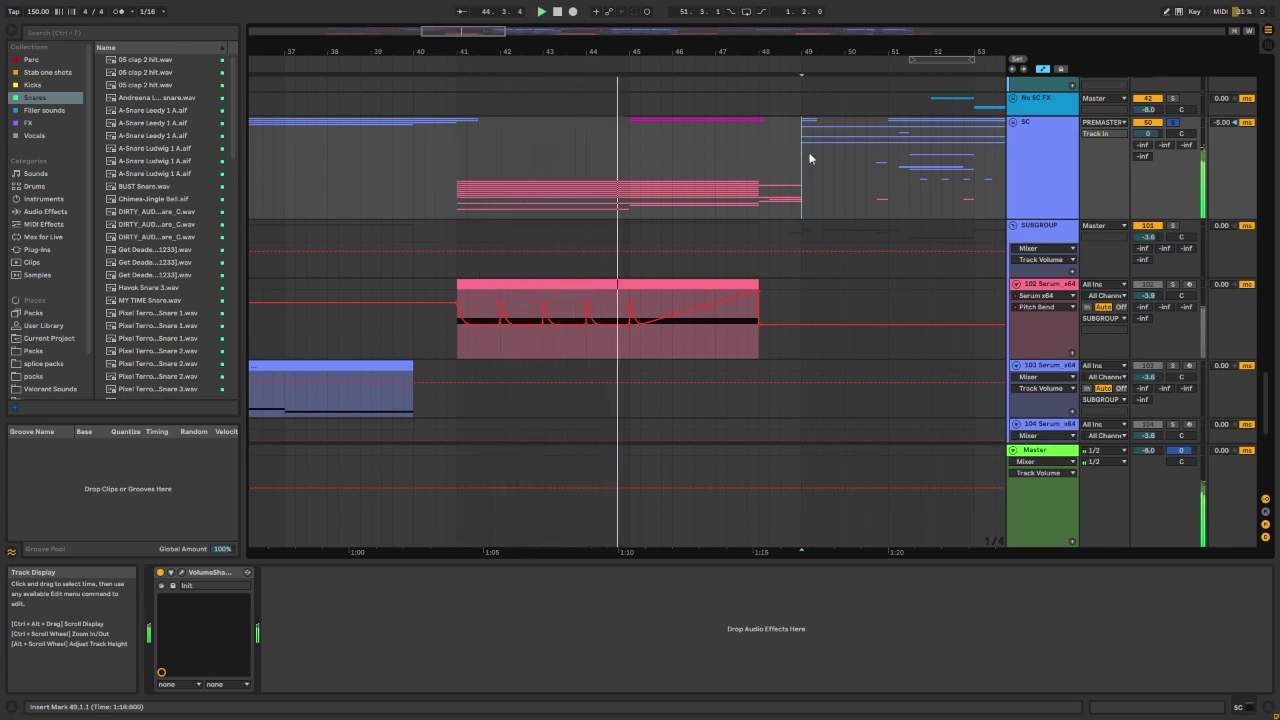
drag(457, 187, 941, 160)
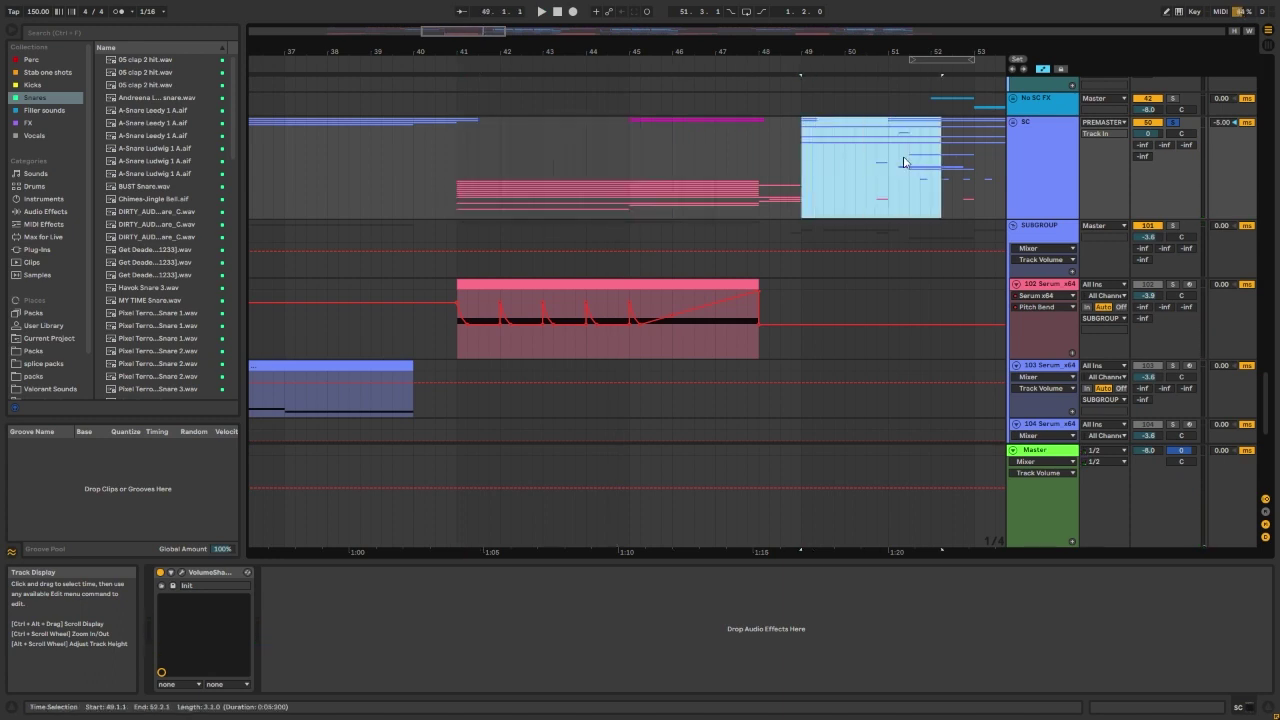
click(820, 156)
key(space)
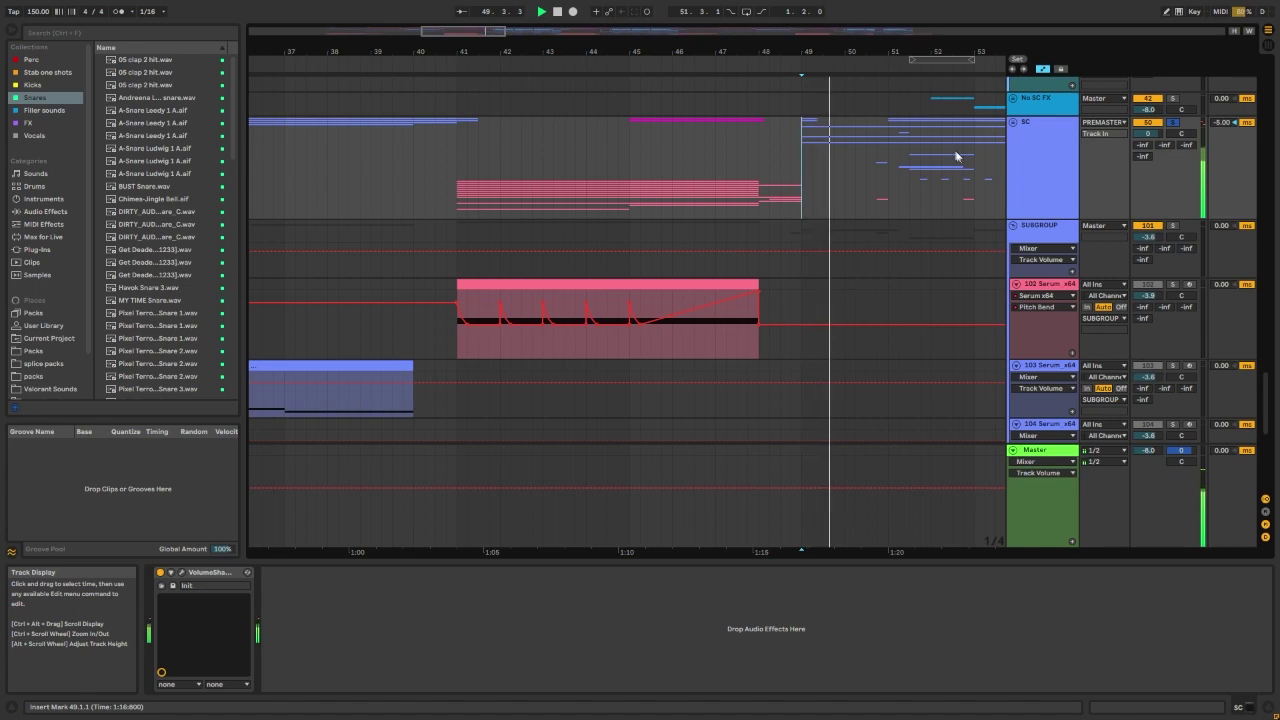
Step: Unfold the SC group down to its Basses tracks, stop playback, and solo Serum track 62 with its devices shown
scroll(958, 151, up, 3)
scroll(945, 158, up, 1)
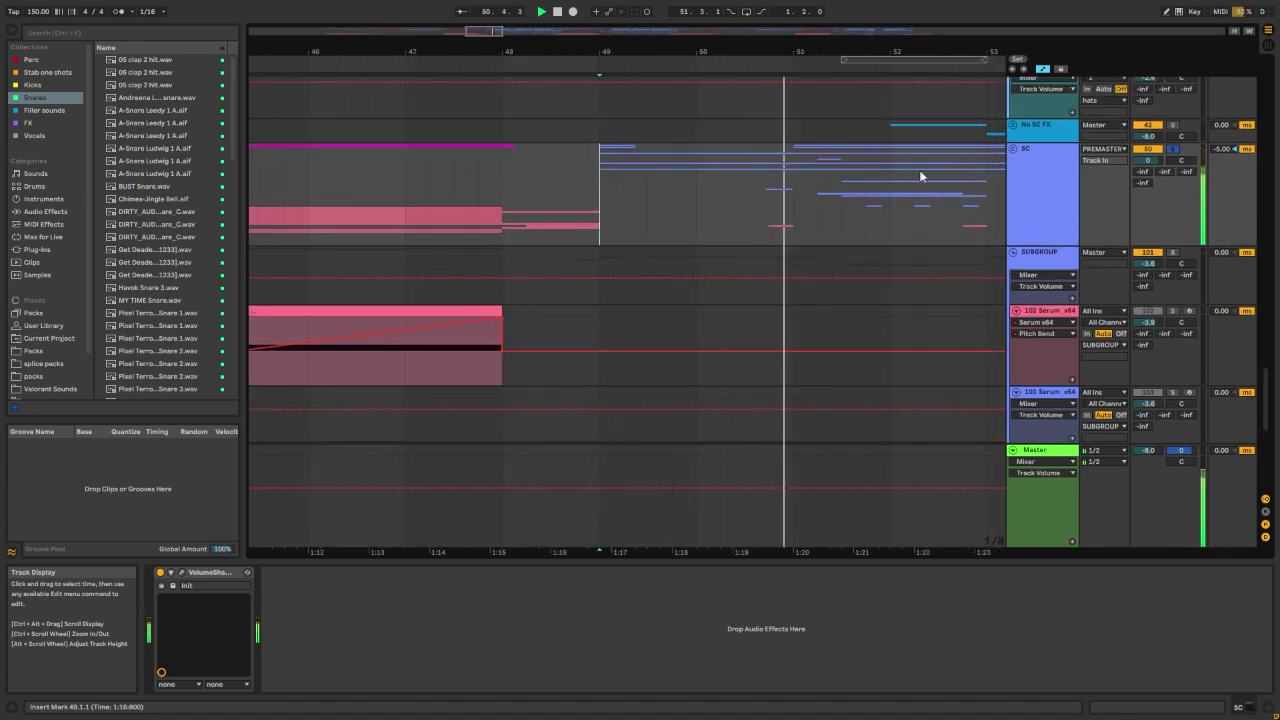
scroll(767, 253, up, 10)
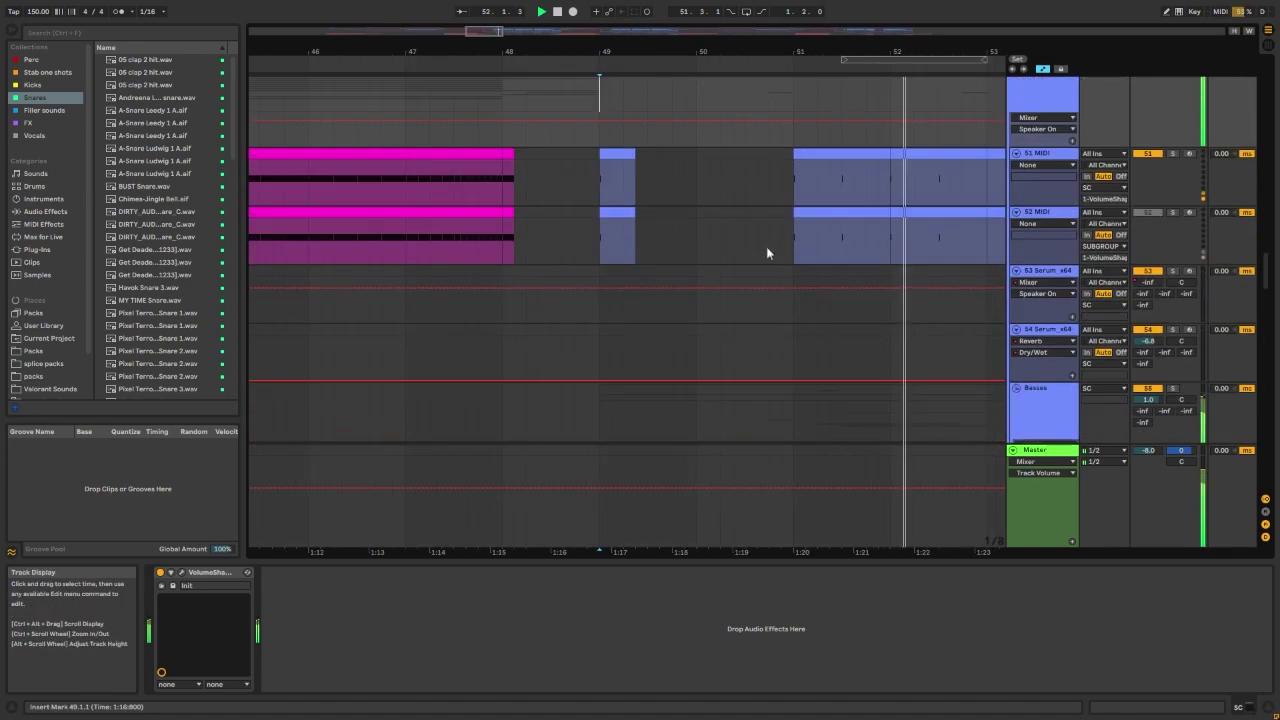
scroll(766, 250, down, 10)
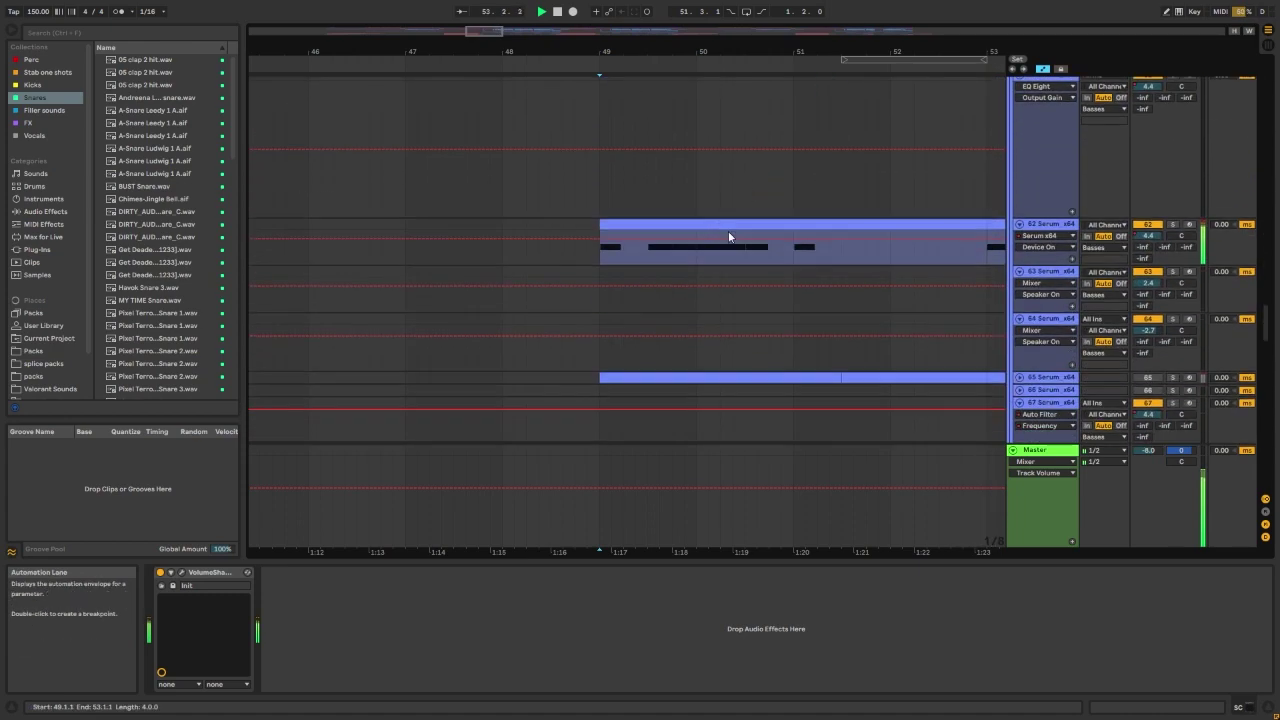
key(space)
click(422, 264)
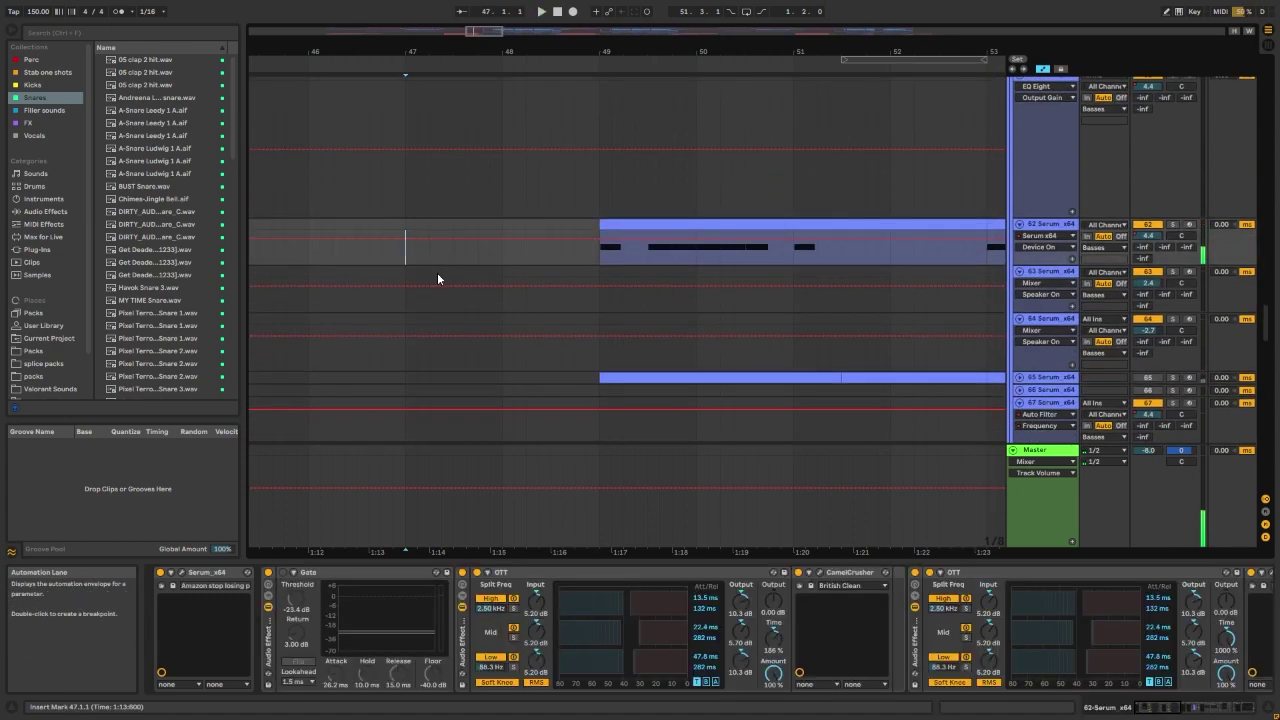
click(585, 270)
click(1174, 225)
double_click(1046, 225)
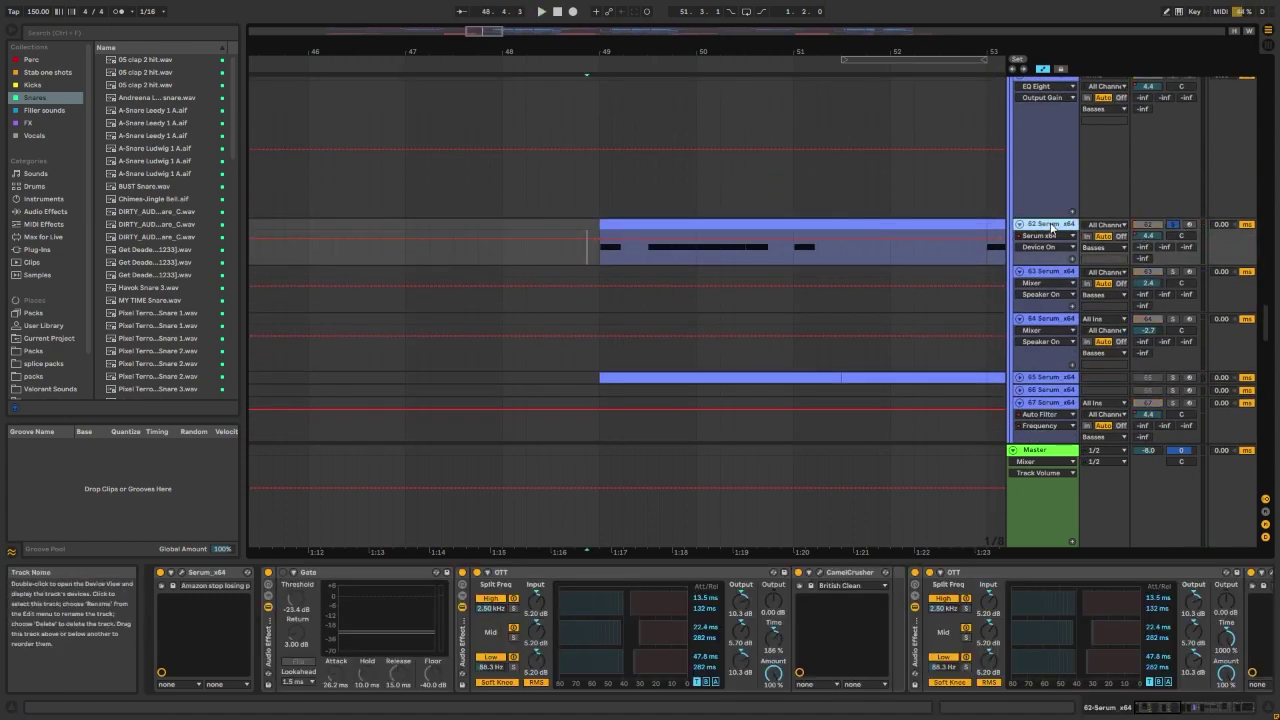
Step: Look through track 62's effect rack from the Gate to the Auto Filter, and open its Serum plug-in window
click(268, 607)
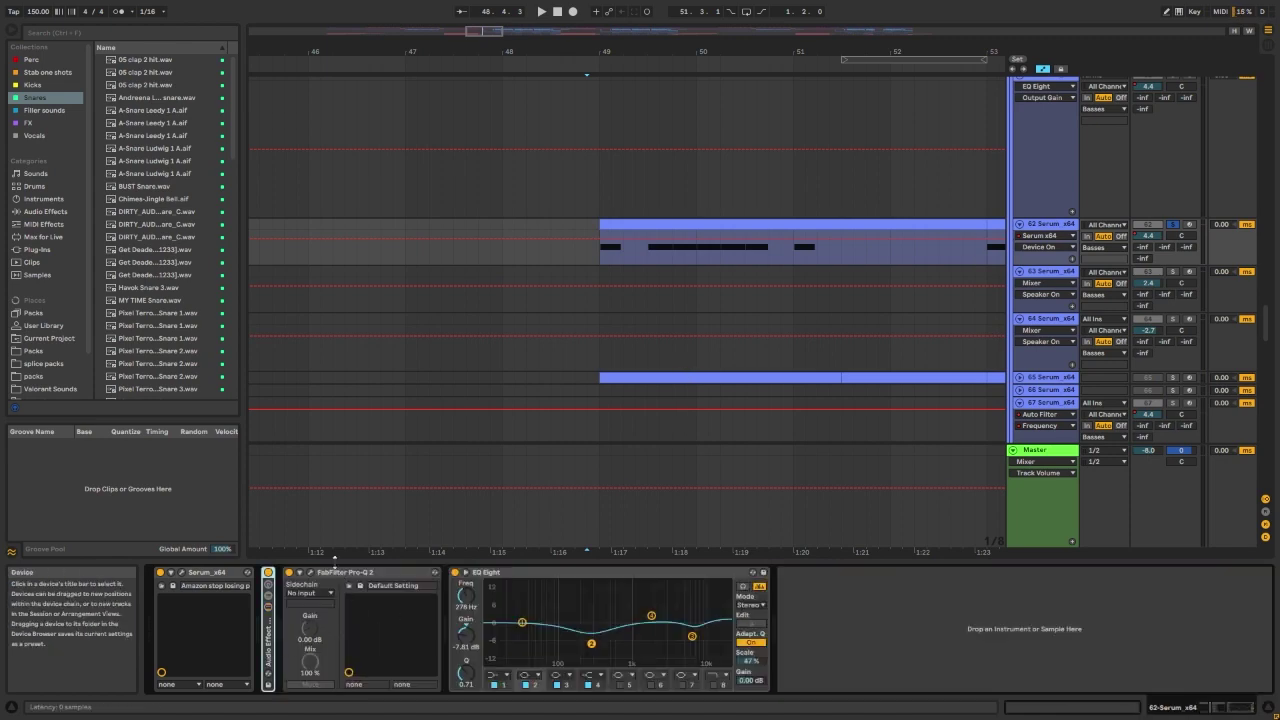
click(369, 574)
double_click(269, 635)
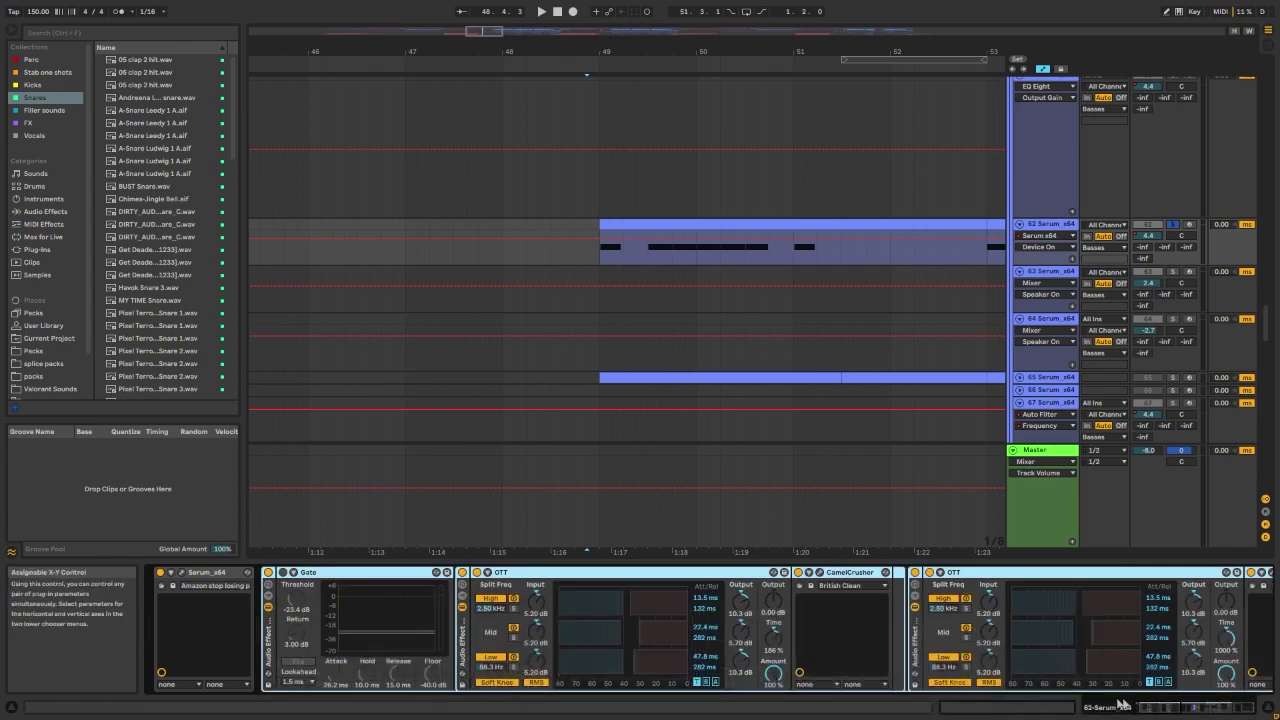
drag(1152, 707, 1230, 710)
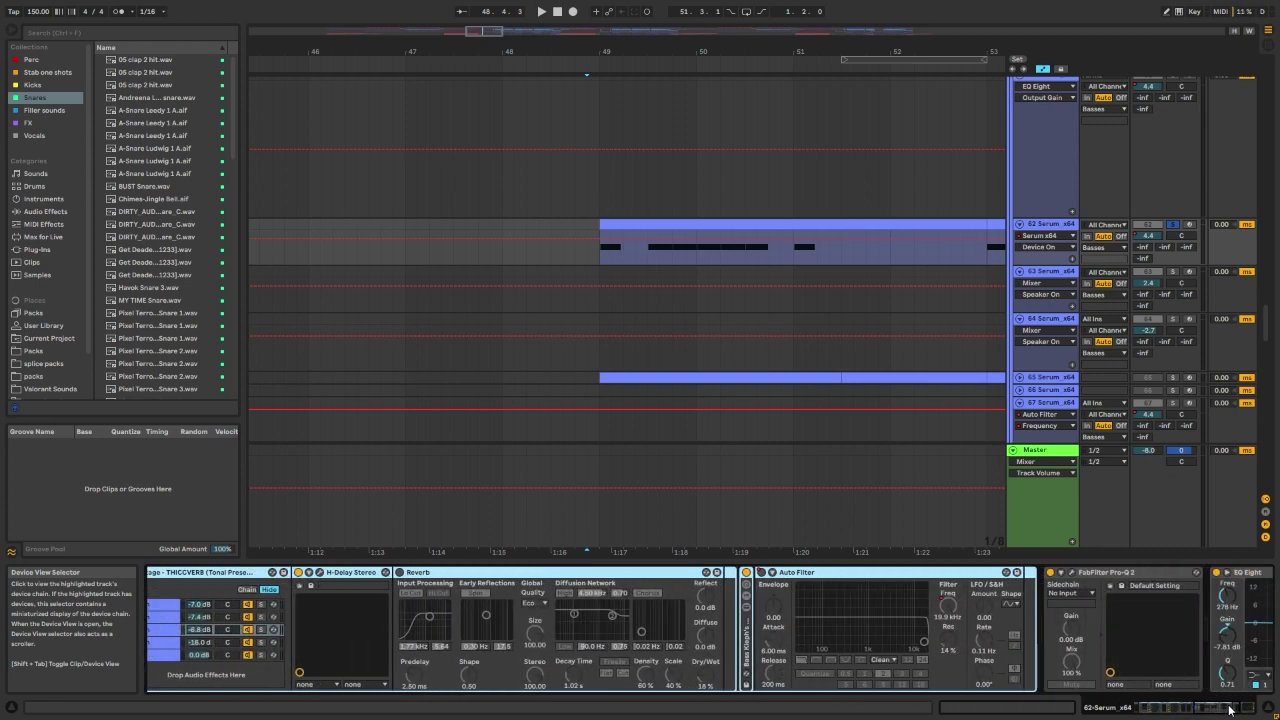
double_click(748, 645)
drag(1217, 712, 1138, 708)
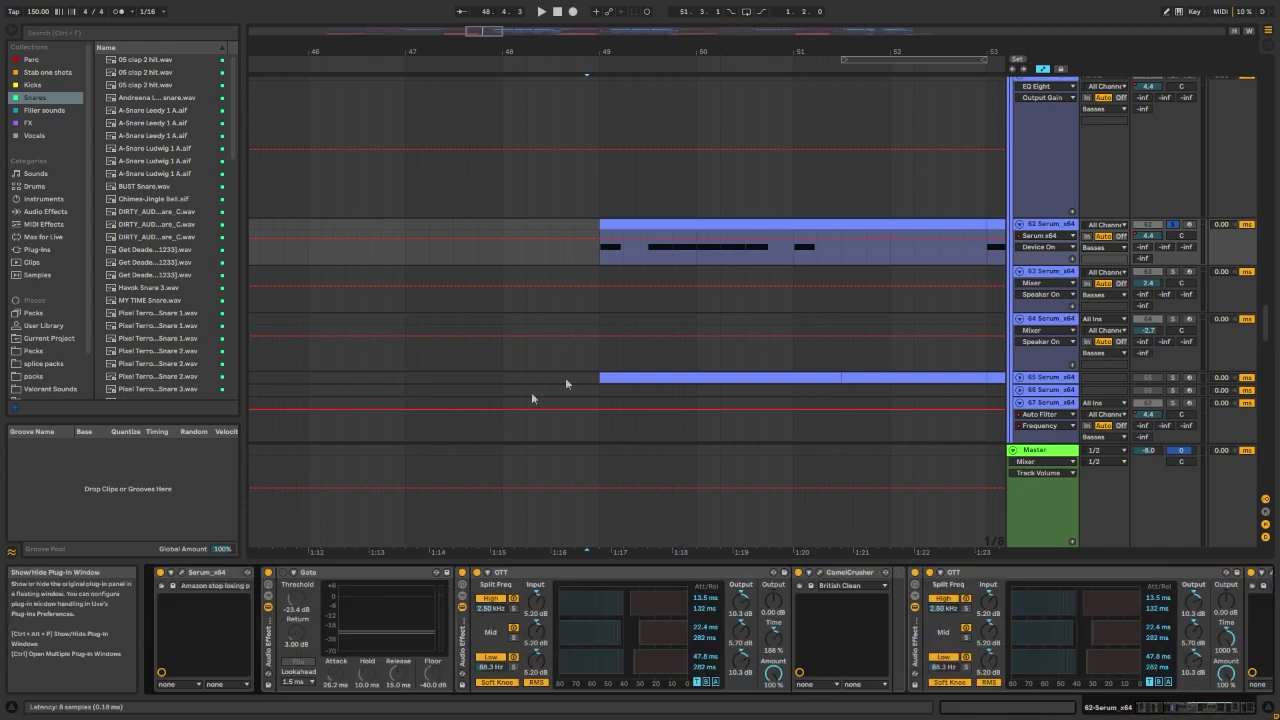
key(ctrl+alt+p)
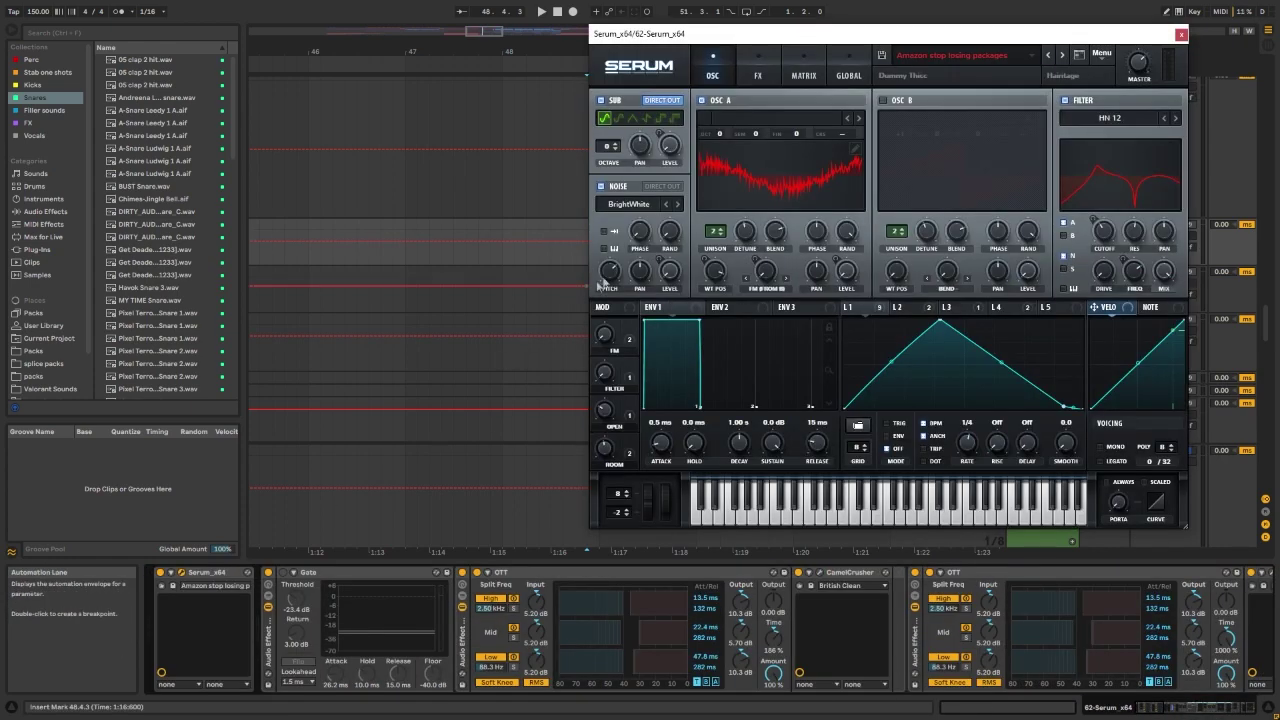
Step: Move track 62's Serum window clear of the arrangement and play the soloed bass with the window in view
drag(793, 38, 286, 54)
drag(382, 54, 382, 51)
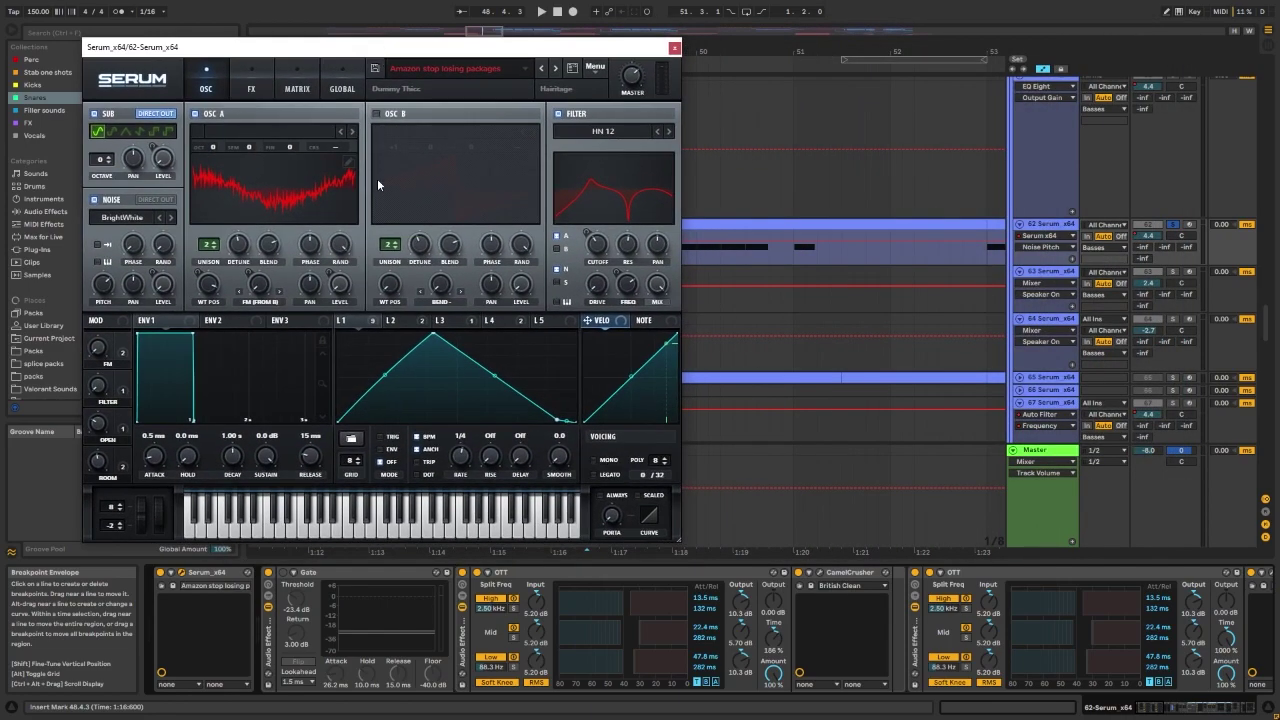
key(space)
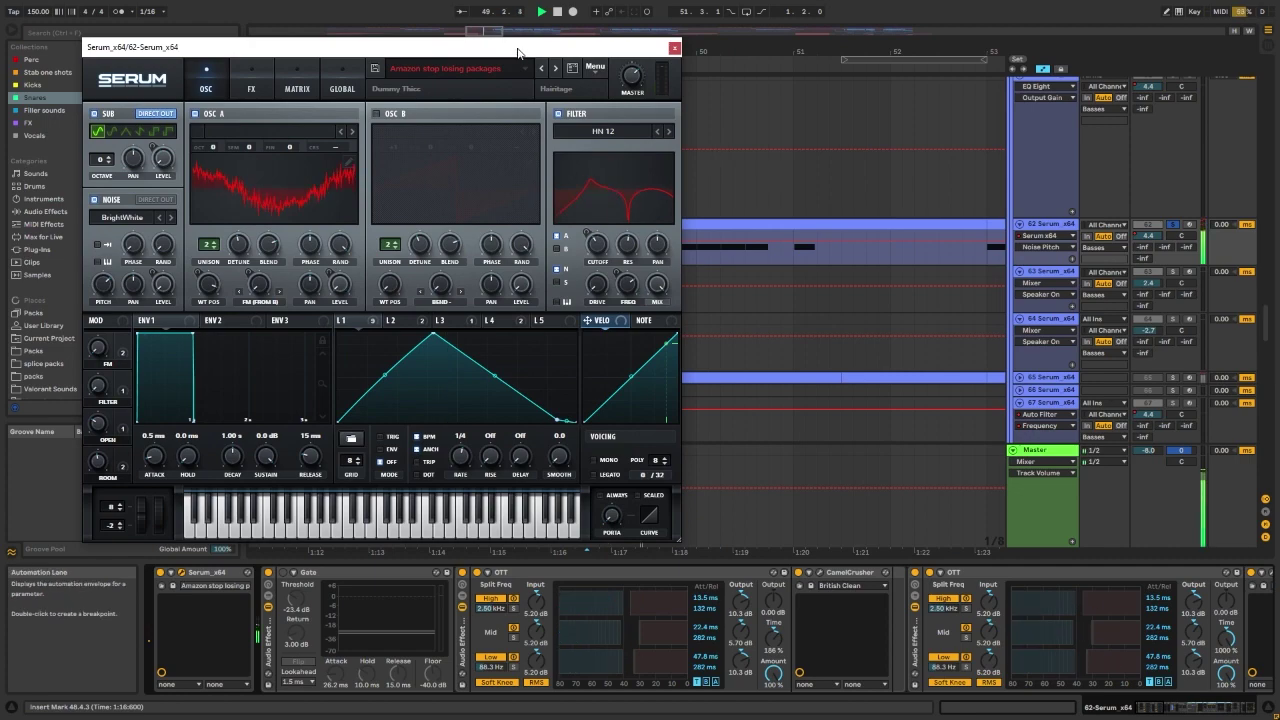
drag(518, 51, 554, 113)
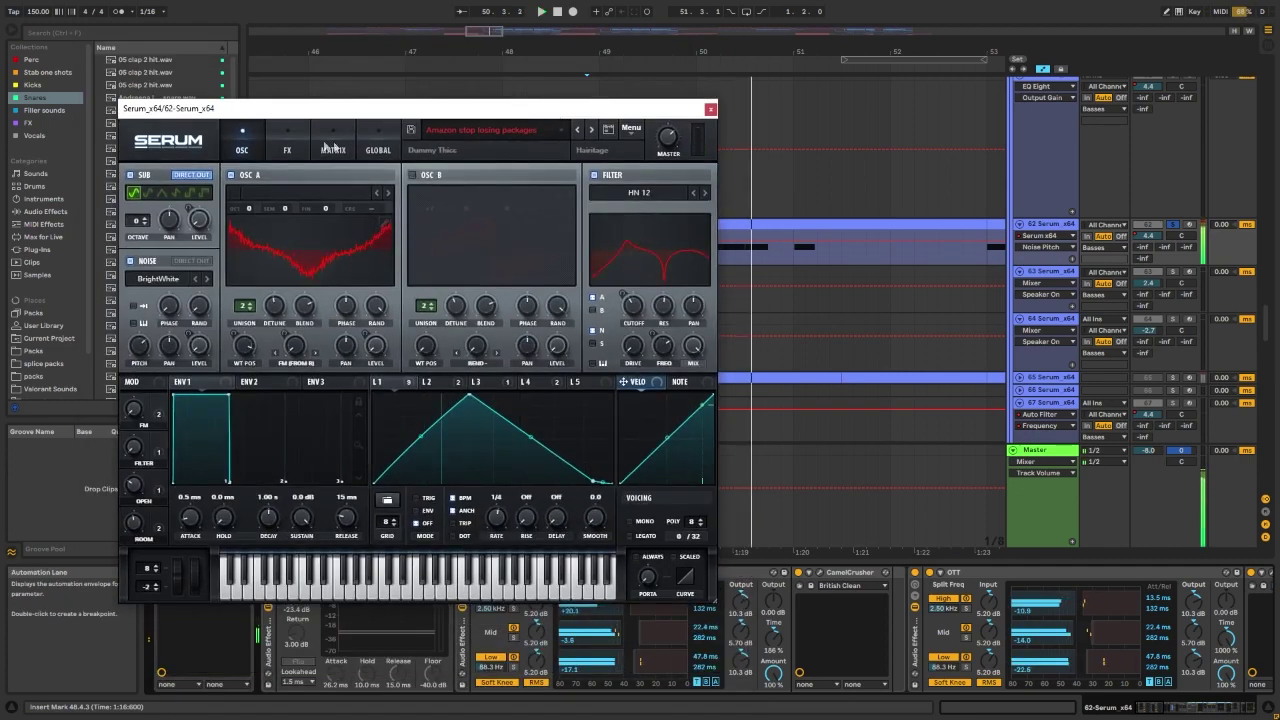
Step: Look through Serum's effects list, stop playback, and switch oscillator A's wavetable display to the 3D view
click(287, 150)
drag(705, 244, 708, 275)
key(space)
click(246, 153)
click(309, 232)
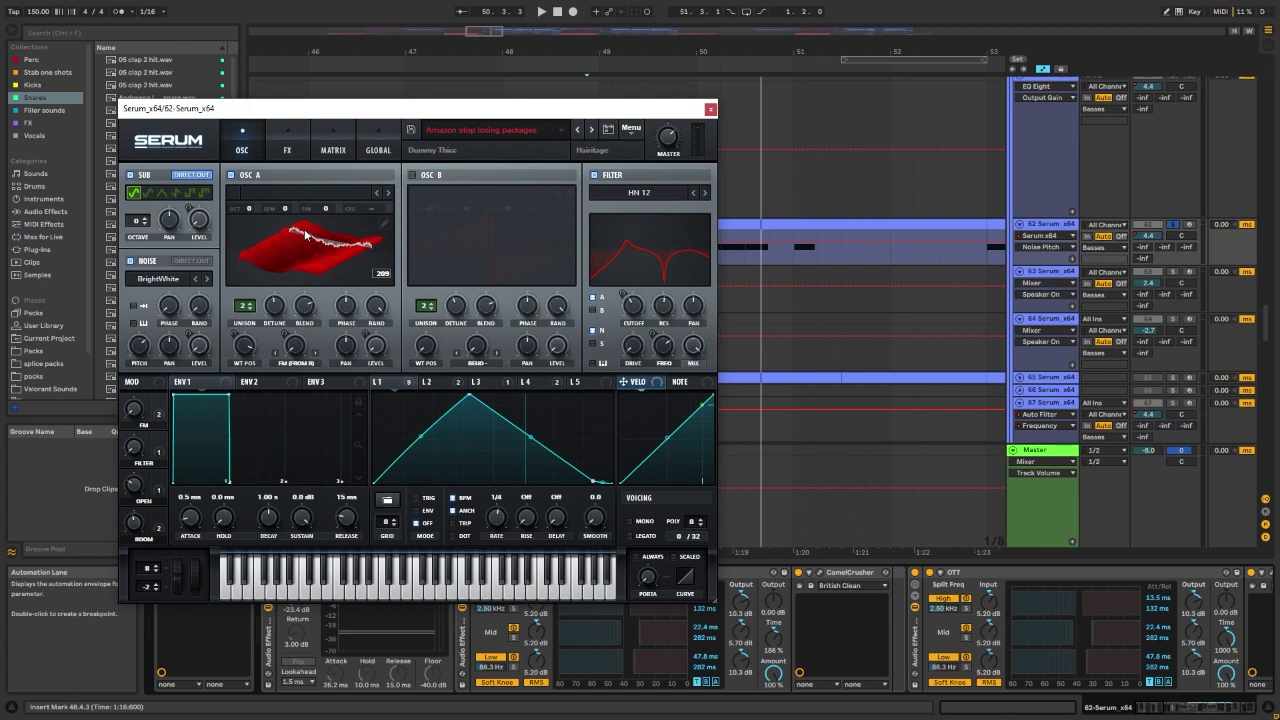
Step: Look through Serum's LFOs 1 to 4 and what they modulate, including on the effects page
click(437, 383)
click(535, 385)
click(404, 384)
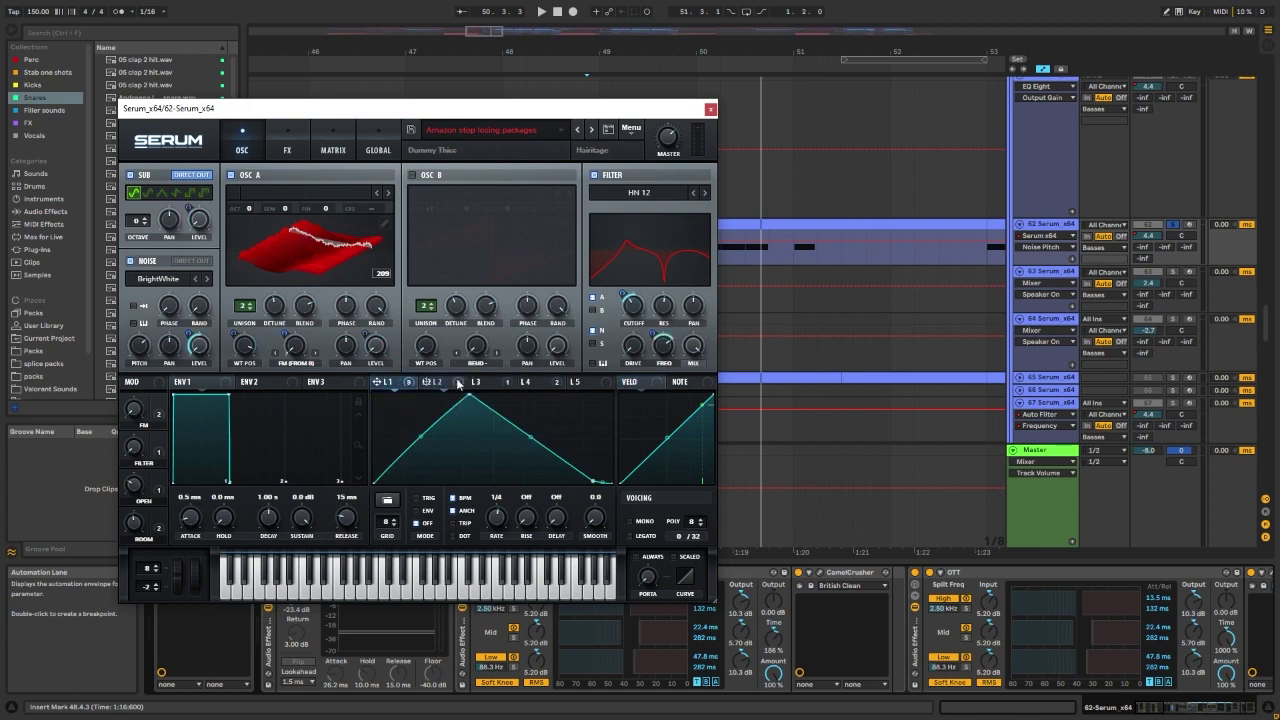
click(458, 384)
click(551, 385)
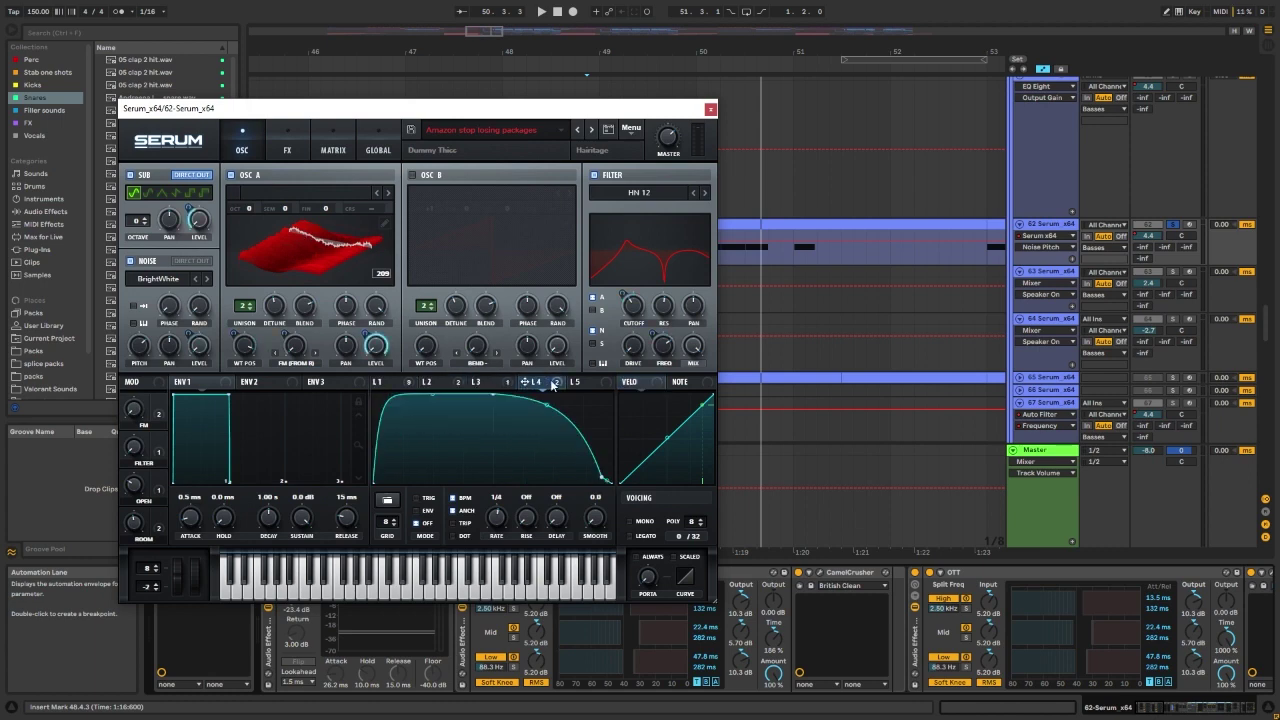
click(380, 382)
click(283, 153)
click(247, 151)
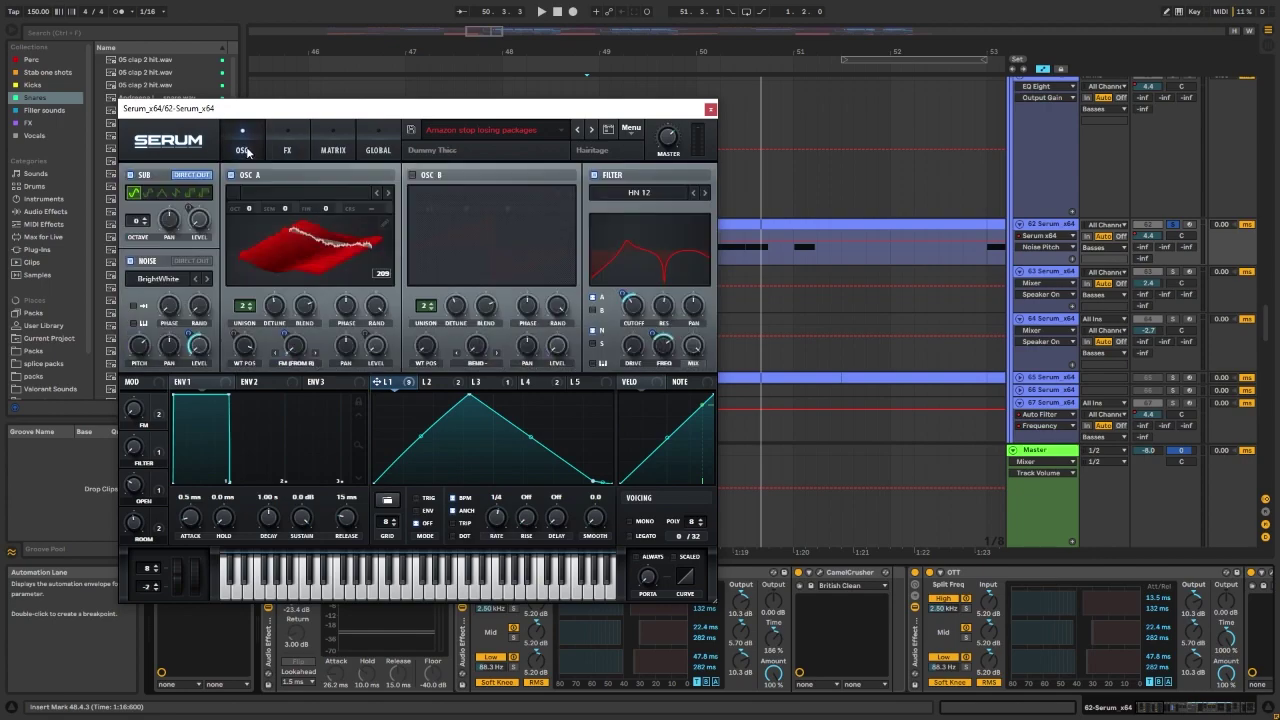
Step: Move the Serum window to the screen's corner and compare its effects page with the oscillator page
drag(361, 118, 244, 39)
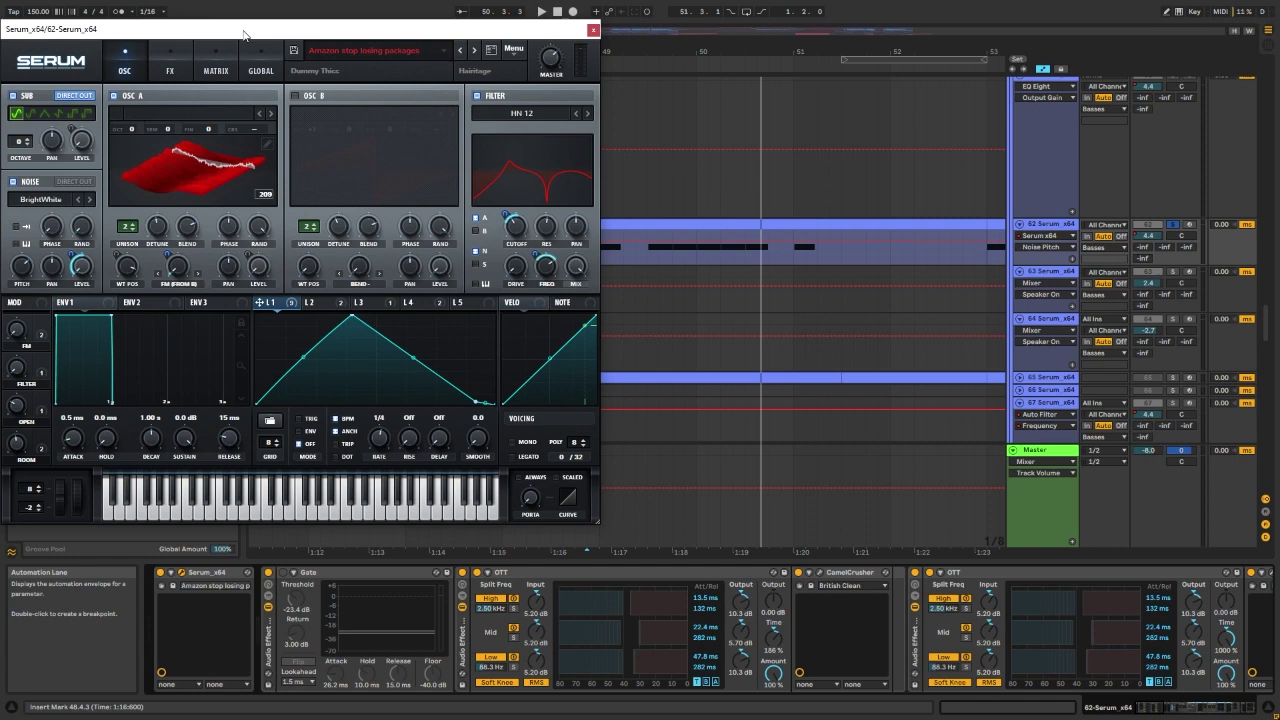
click(155, 64)
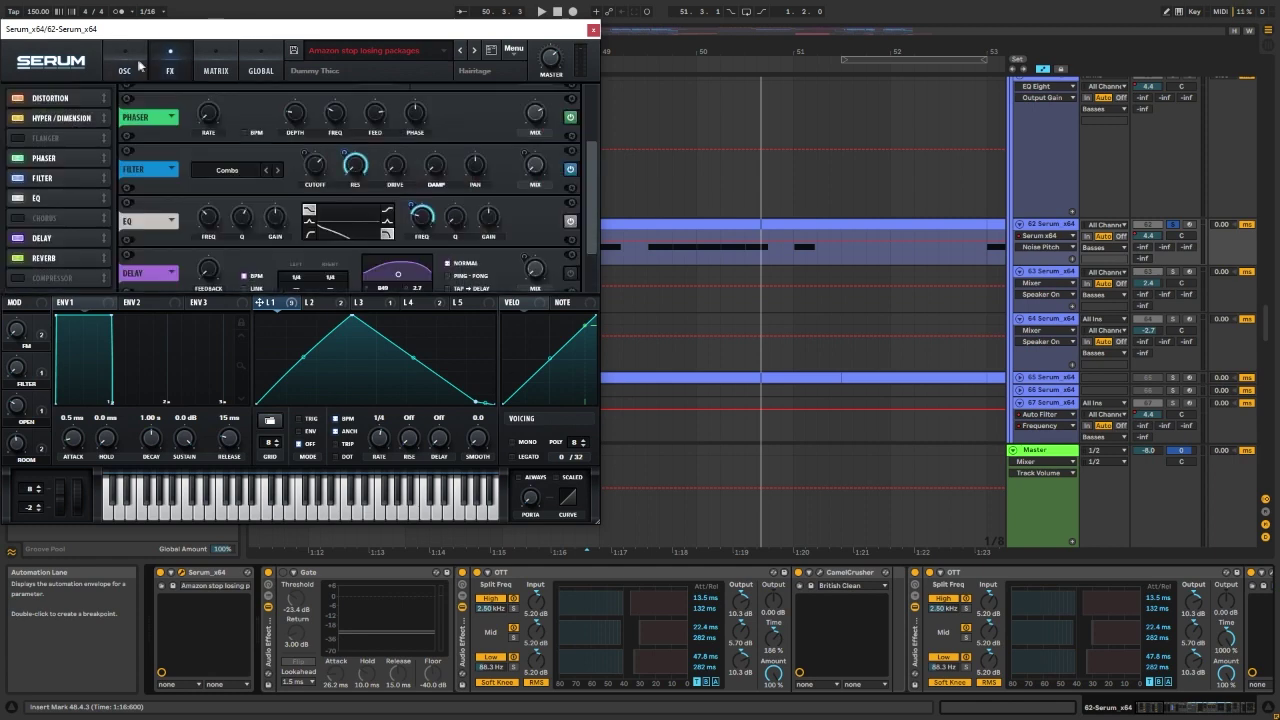
click(131, 66)
click(175, 66)
click(130, 68)
Step: Play track 62 with its audio effect rack switched off to hear the unprocessed Serum bass, and stop playback
key(space)
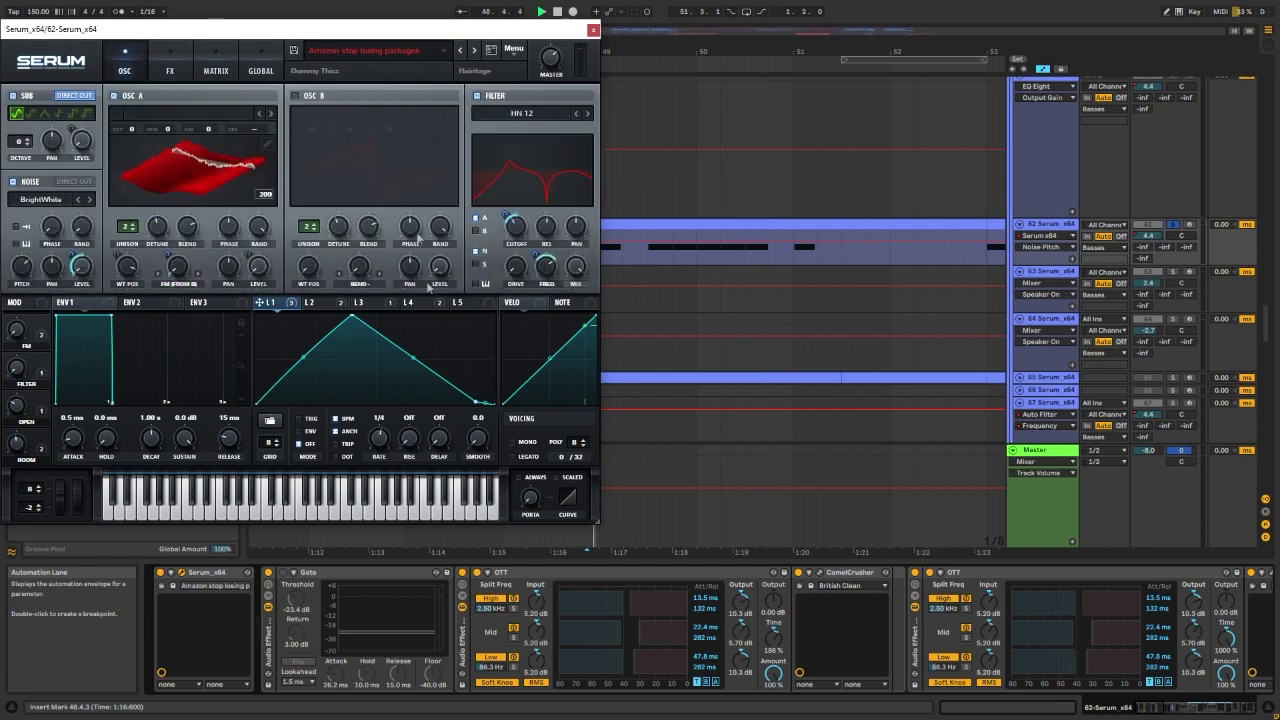
click(267, 576)
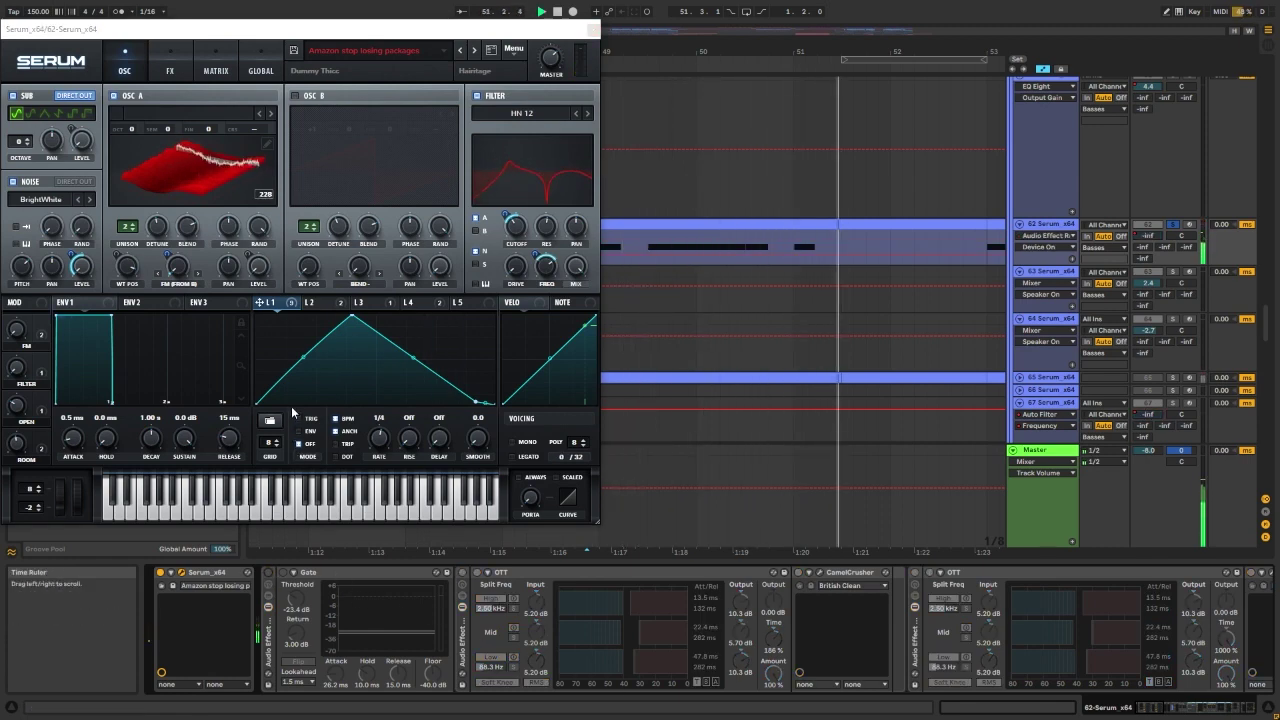
key(space)
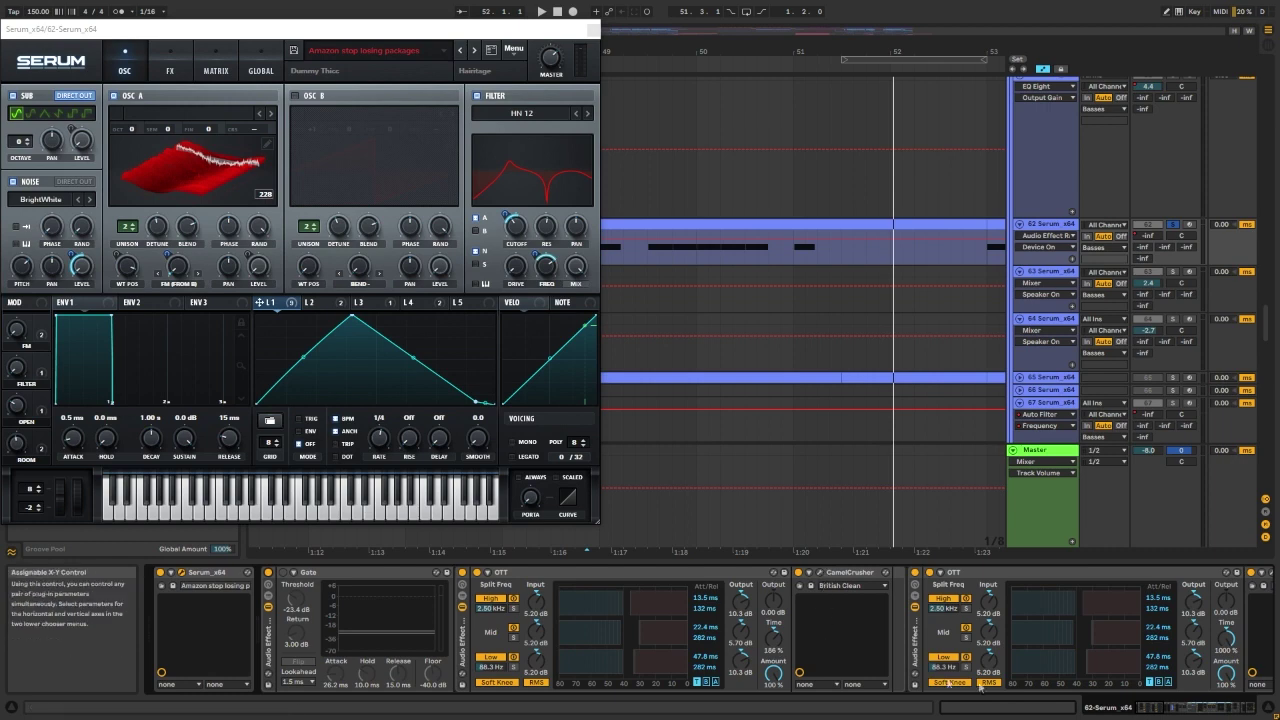
Step: Look over the first OTT and CamelCrusher in track 62's effect rack, briefly opening the CamelCrusher window
click(1160, 708)
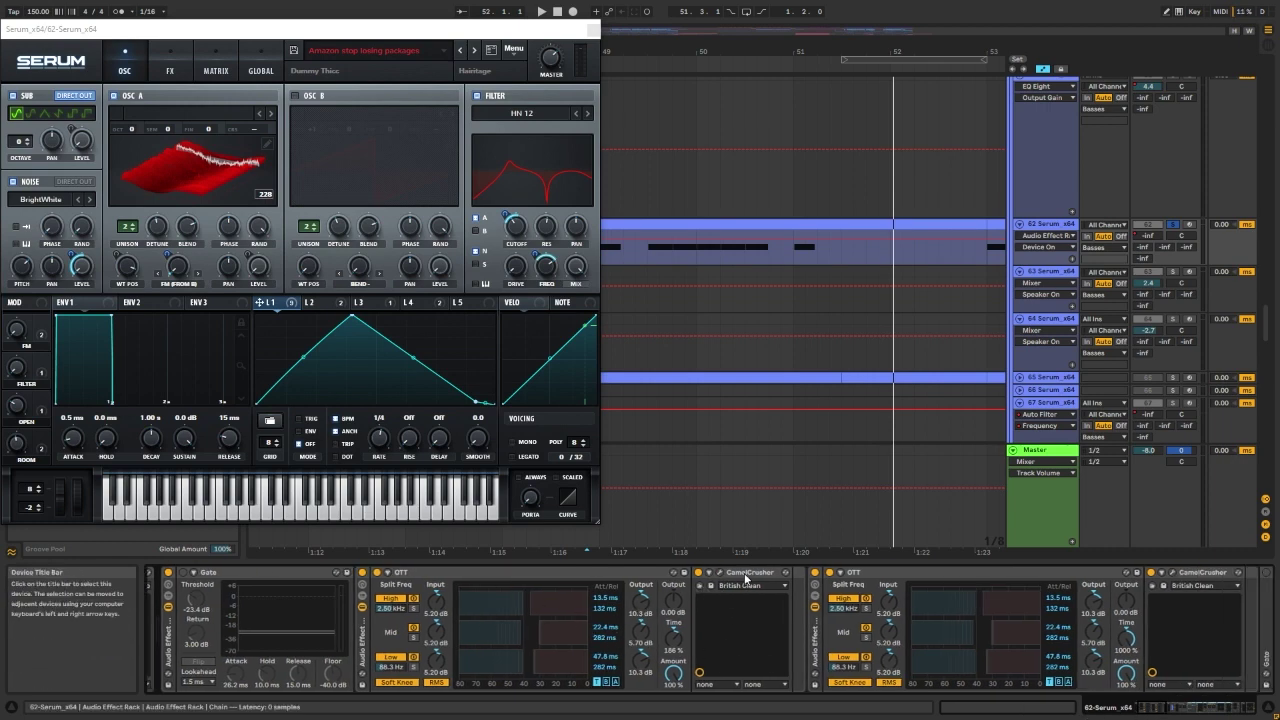
click(637, 578)
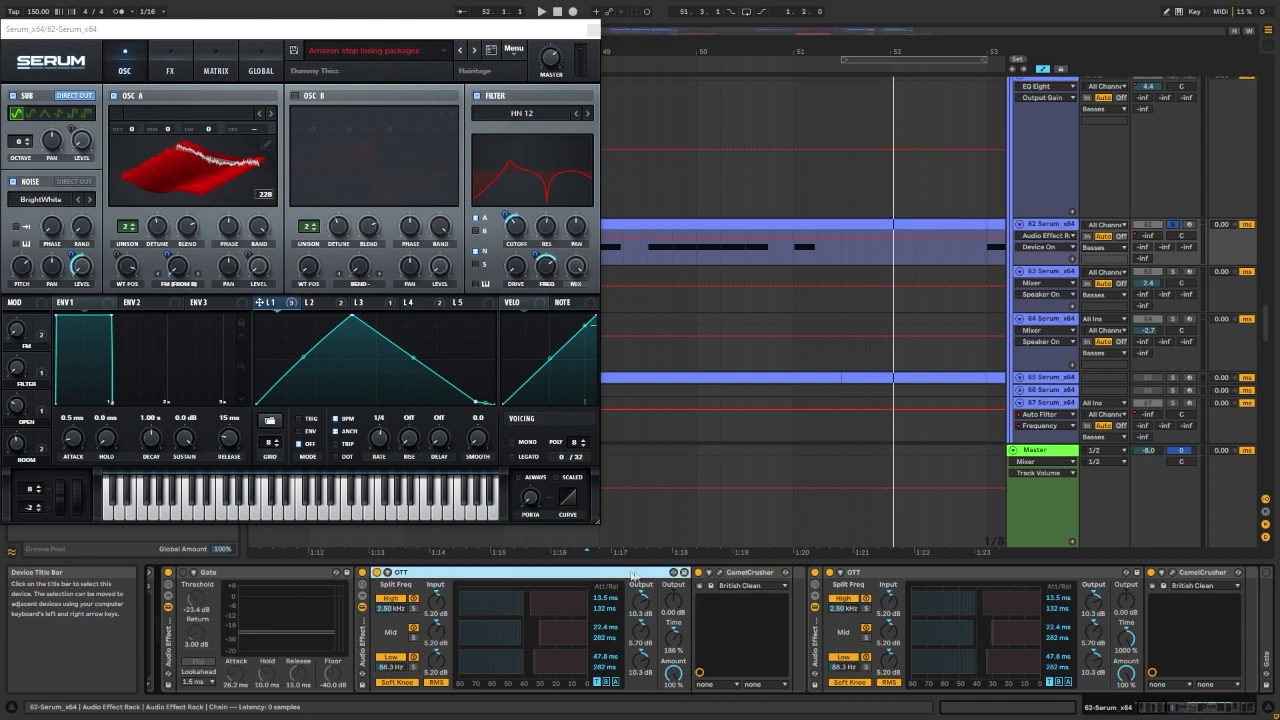
click(720, 573)
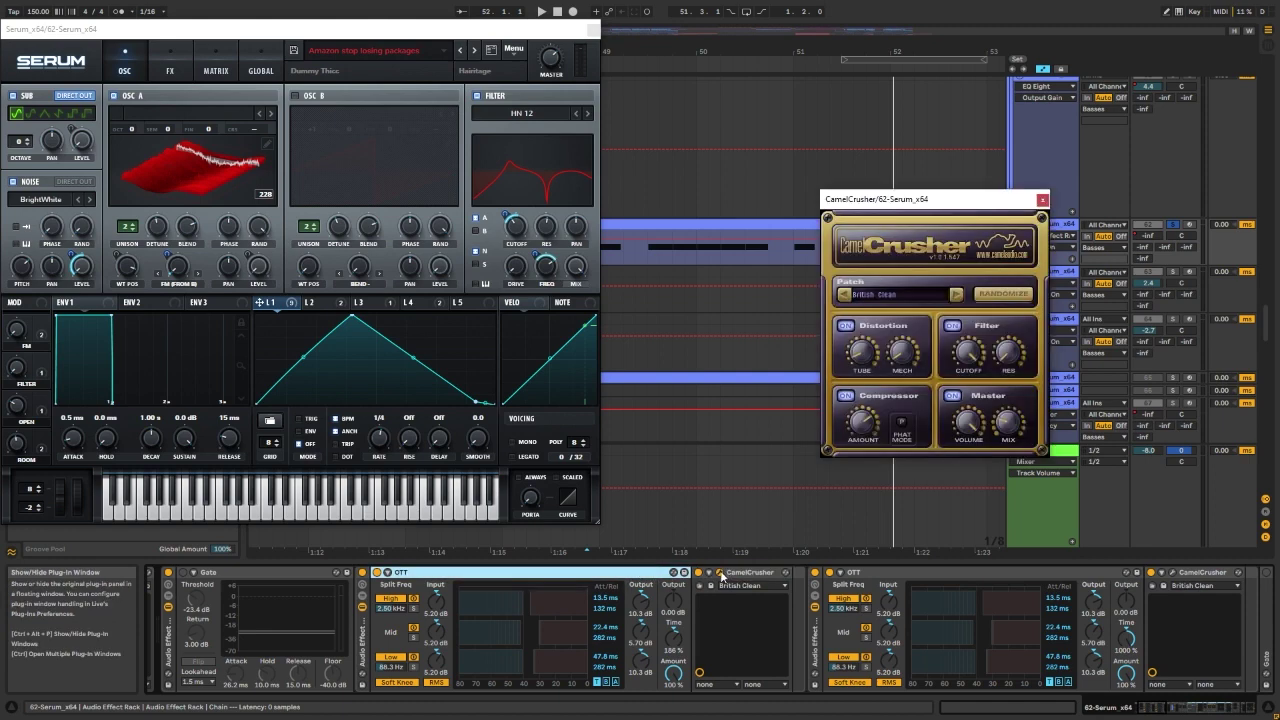
click(720, 573)
click(742, 578)
click(619, 576)
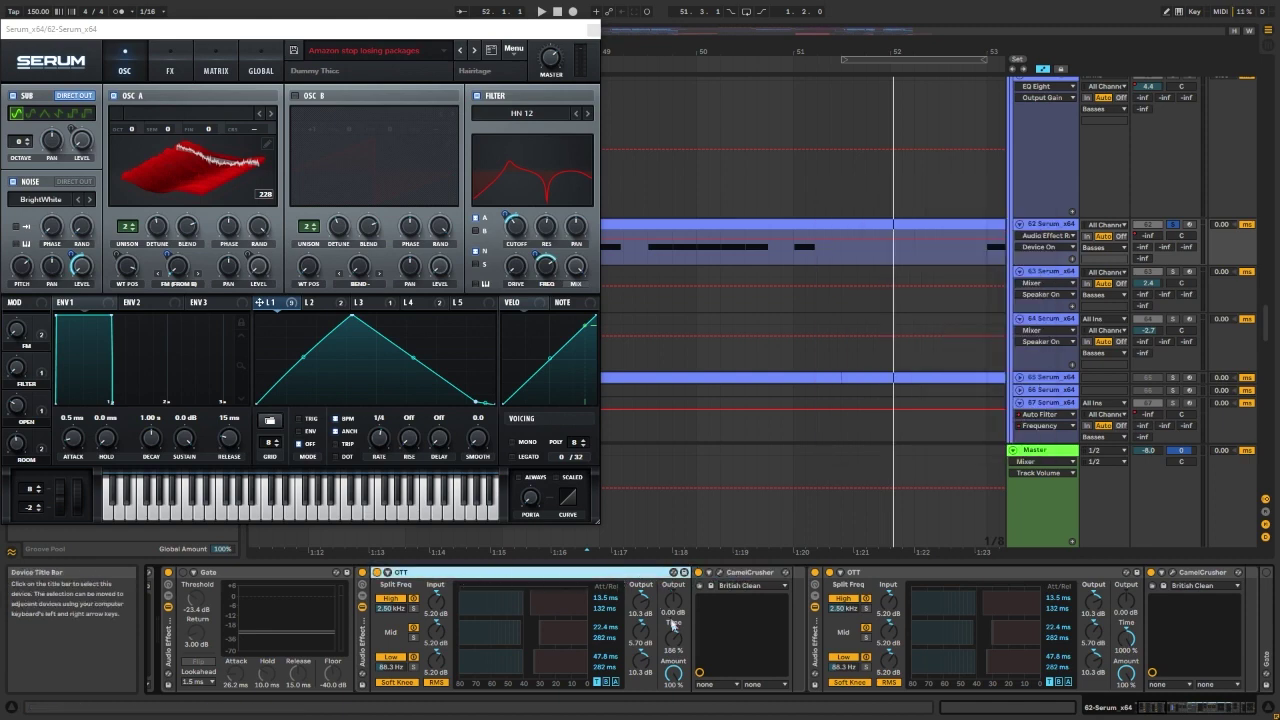
click(748, 575)
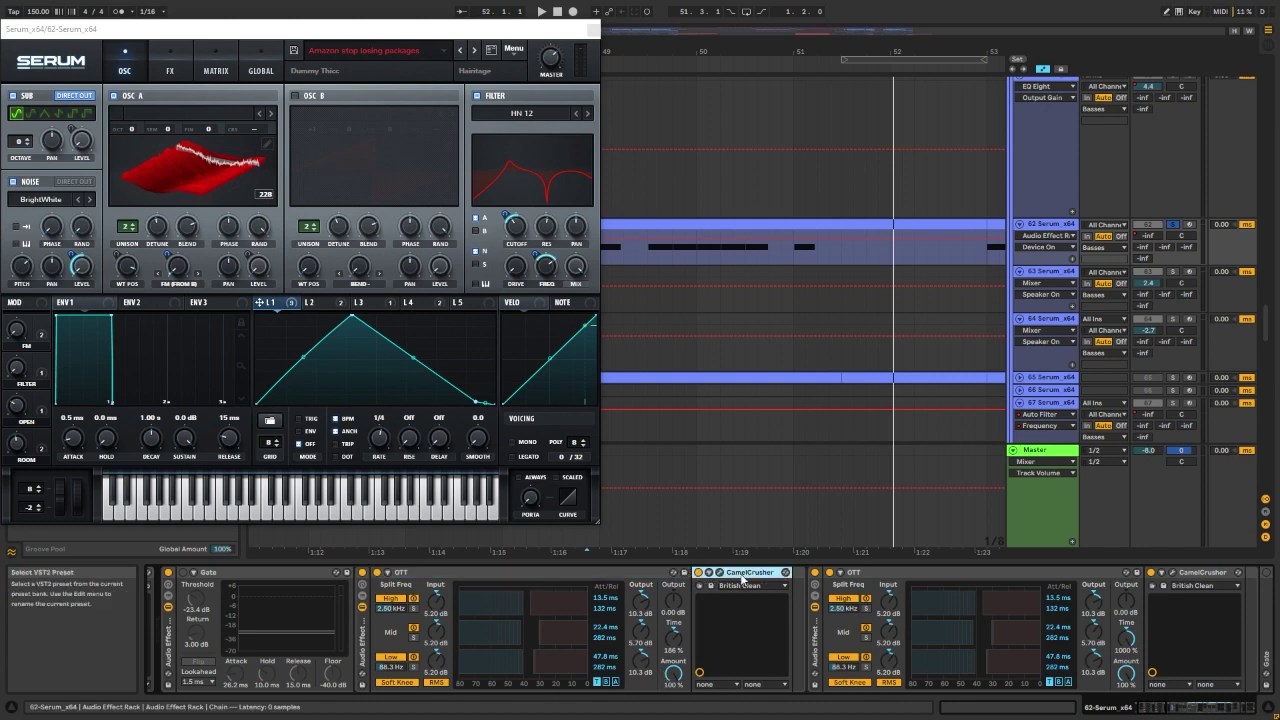
Step: Look over the second OTT and CamelCrusher in the chain, and open the first CamelCrusher's window
click(885, 575)
click(1190, 575)
click(1172, 710)
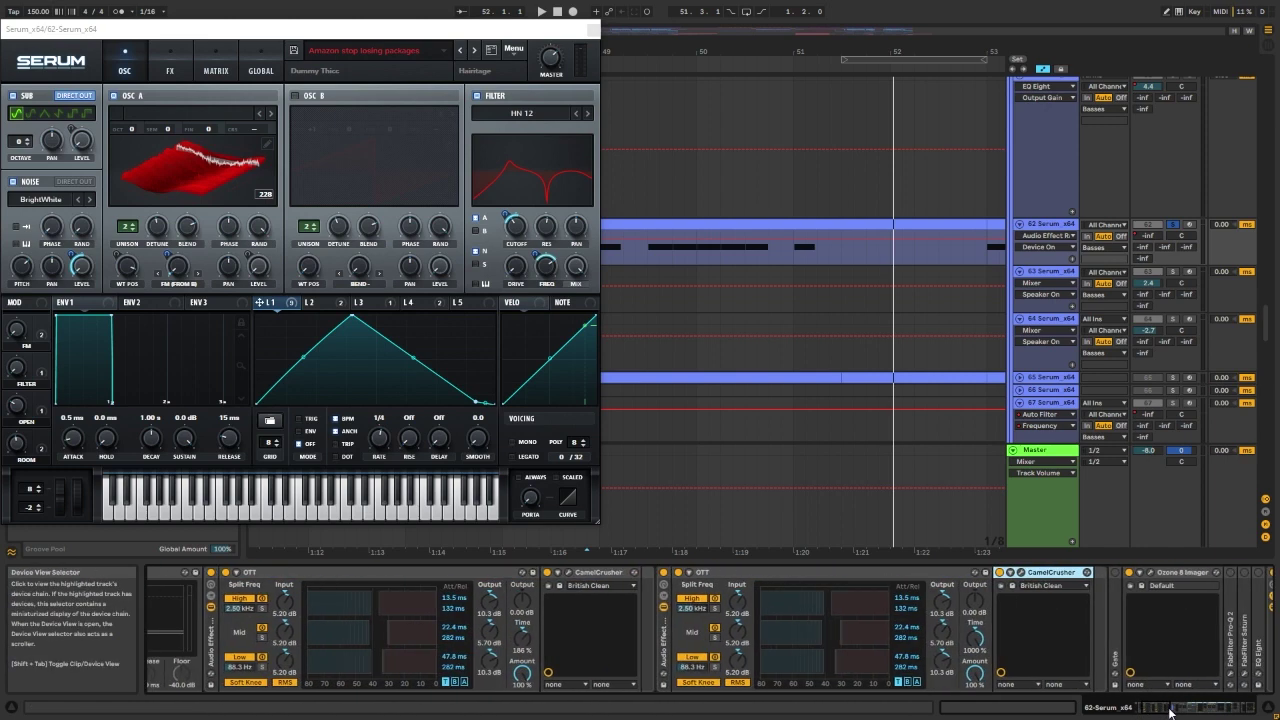
drag(1166, 711, 1171, 712)
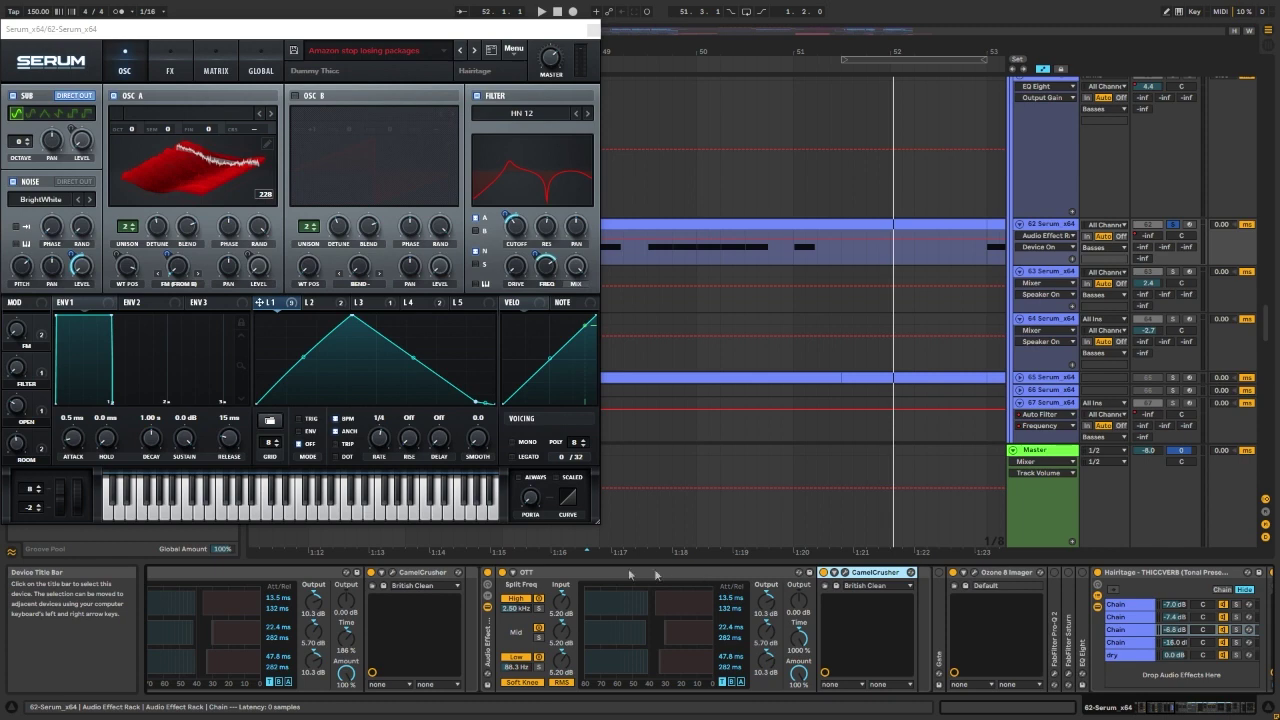
click(392, 572)
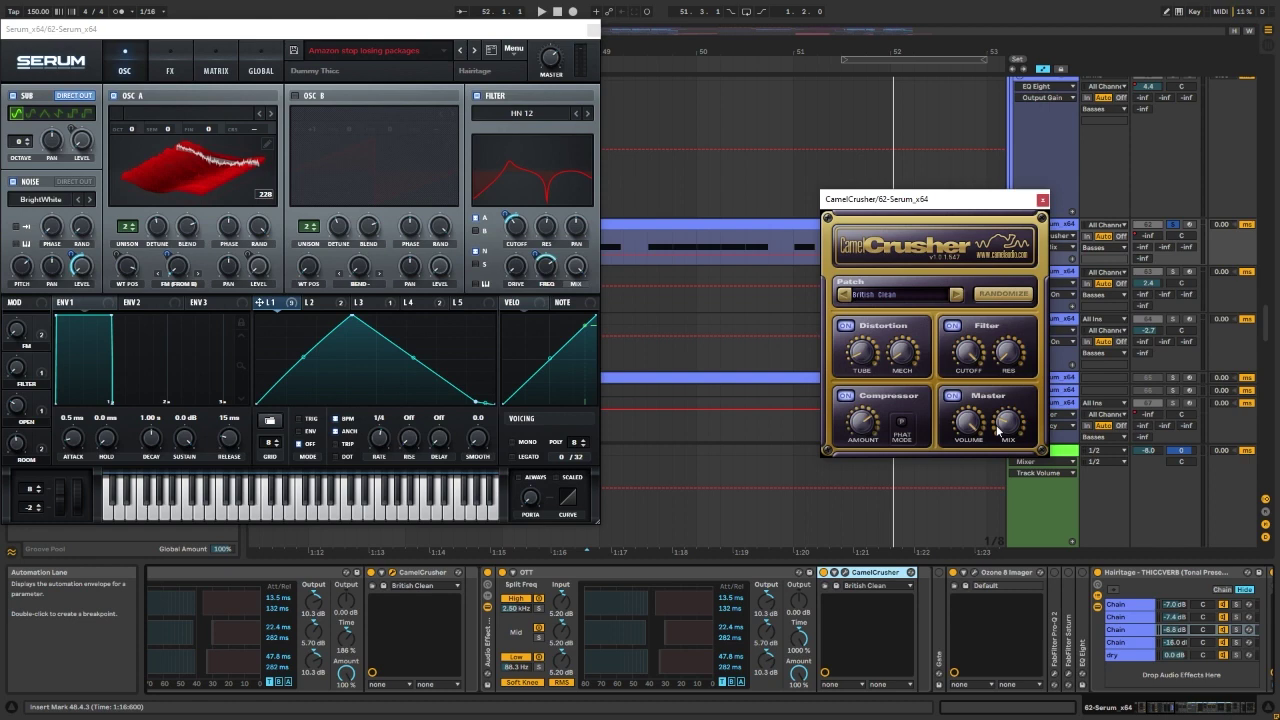
click(606, 575)
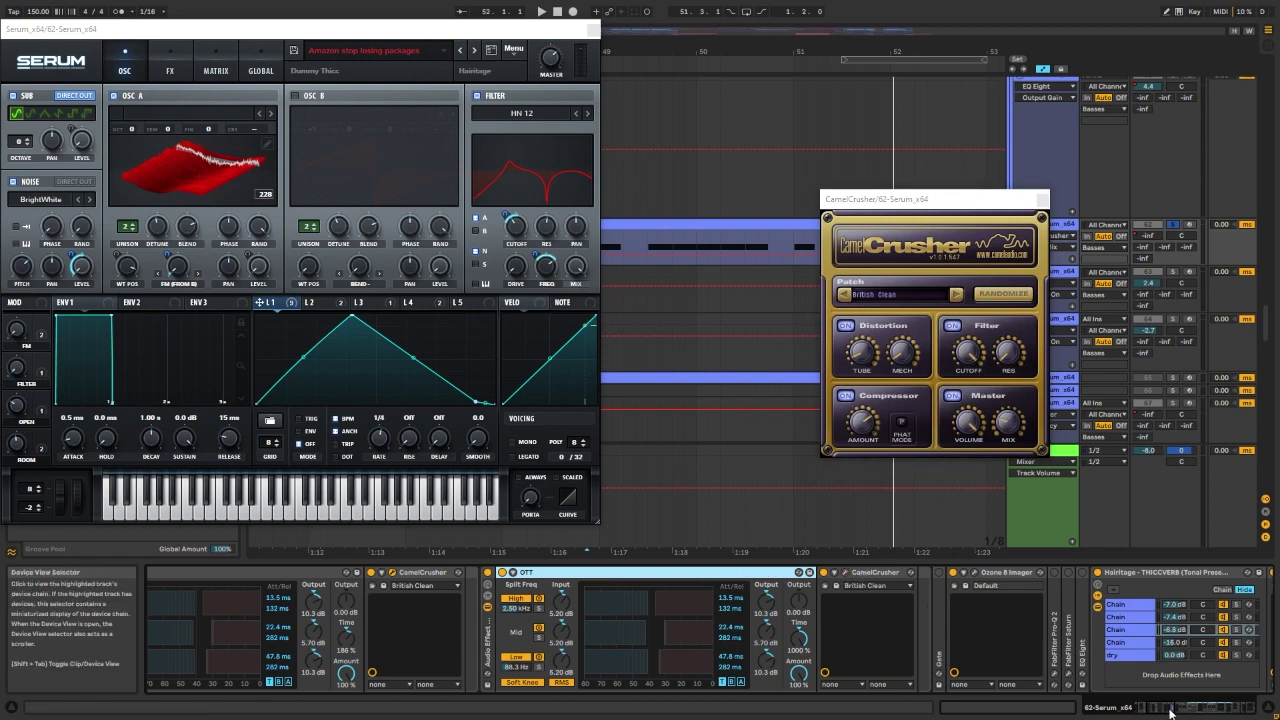
Step: Open the Ozone 8 Imager on track 62 to show its stereo width bands
scroll(1172, 710, right, 1)
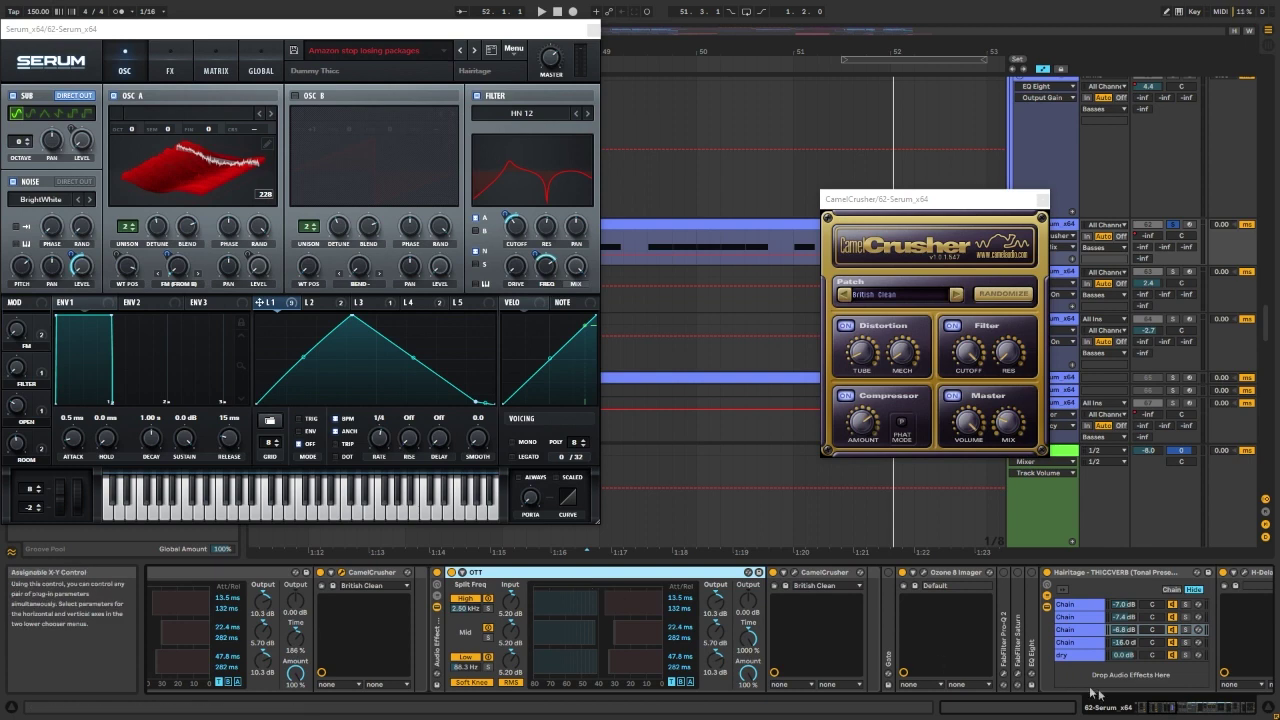
scroll(505, 598, right, 3)
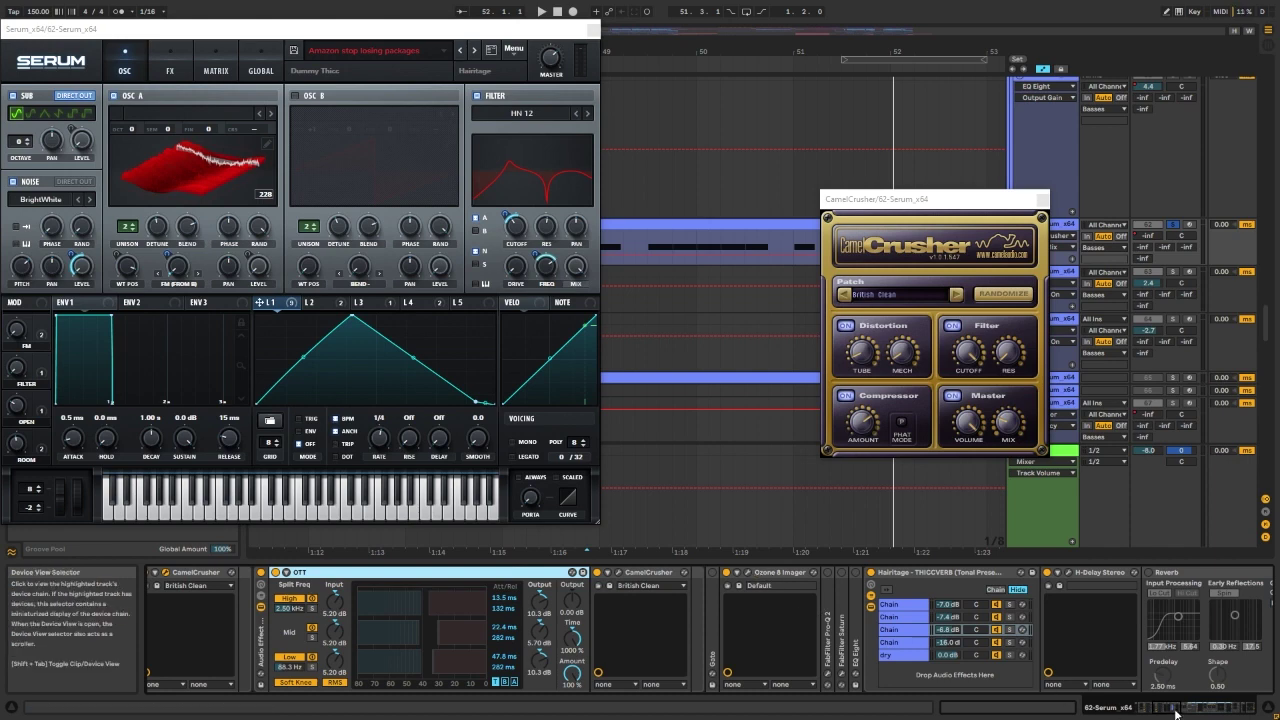
click(748, 572)
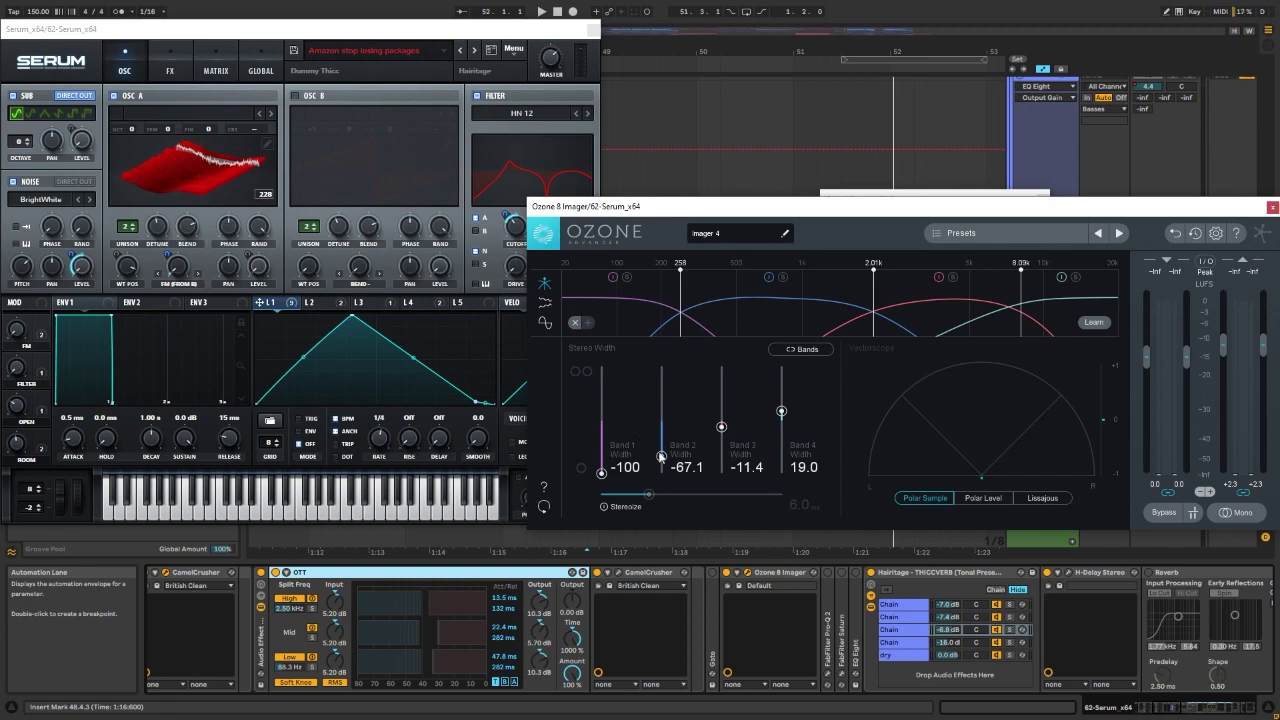
Step: Look over Serum's global settings with the unison options, and close the Serum window
click(125, 232)
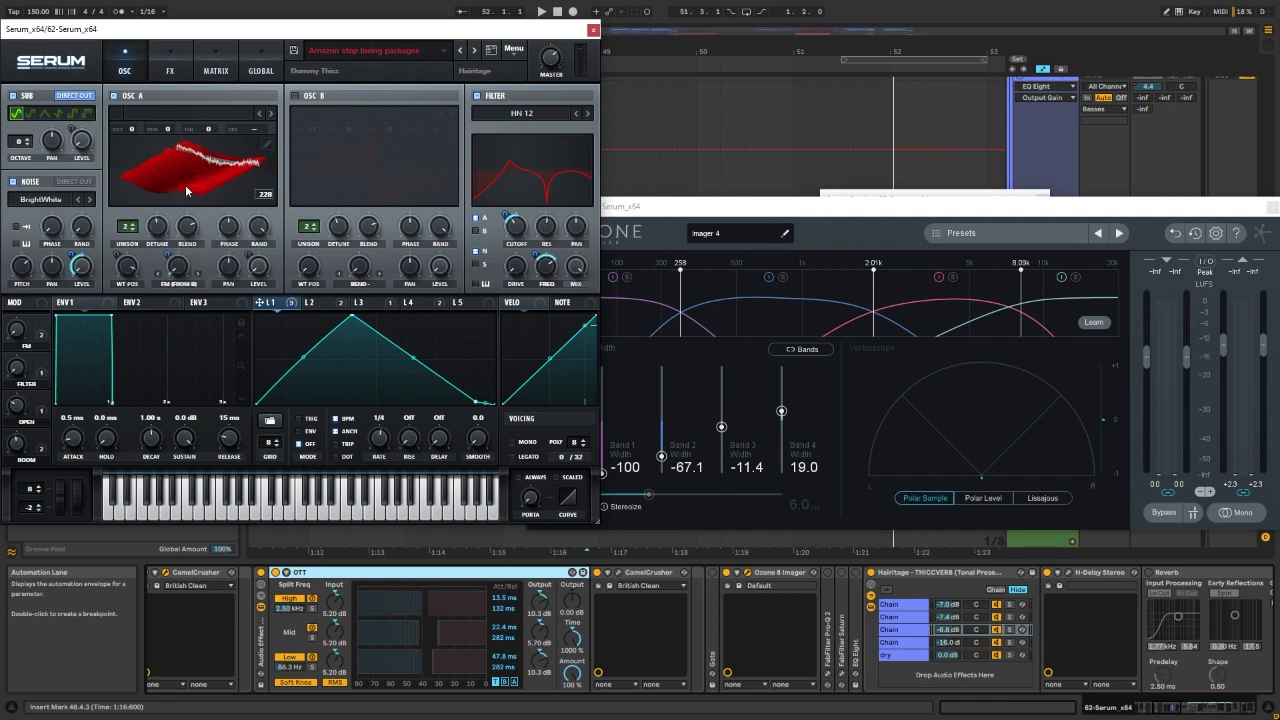
click(247, 72)
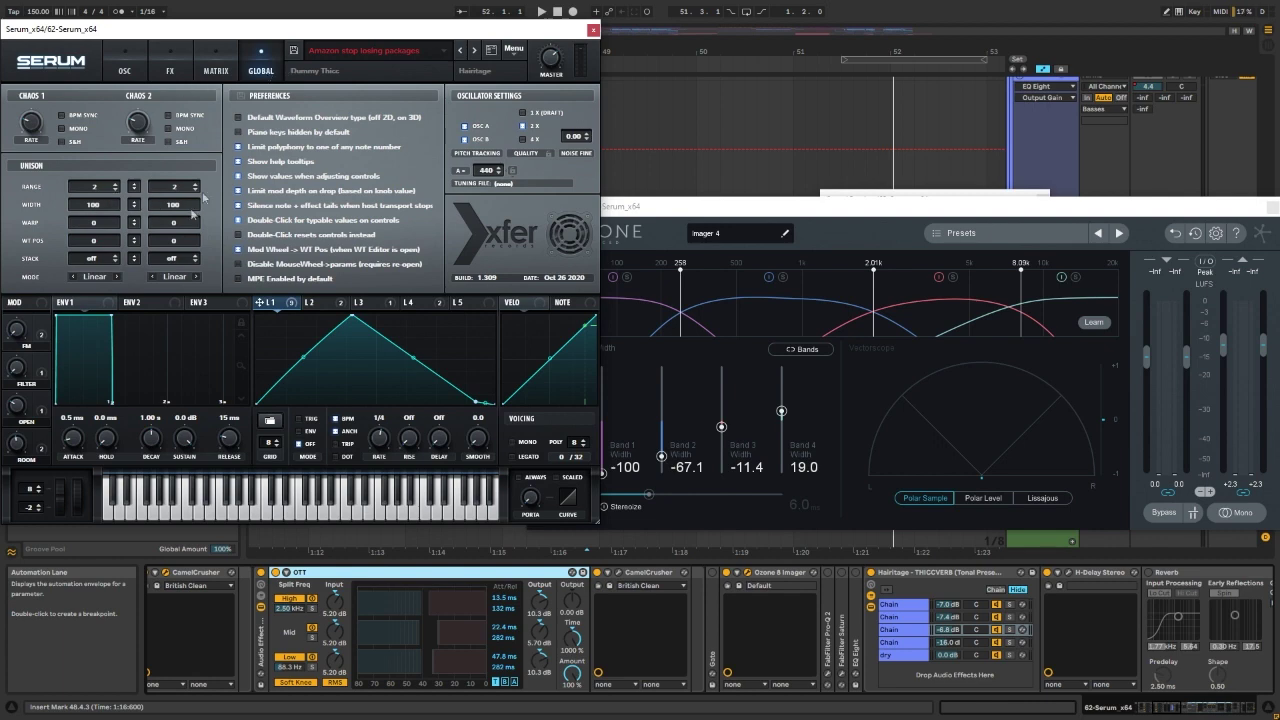
drag(135, 209, 138, 237)
drag(137, 364, 138, 206)
drag(138, 318, 137, 96)
click(593, 30)
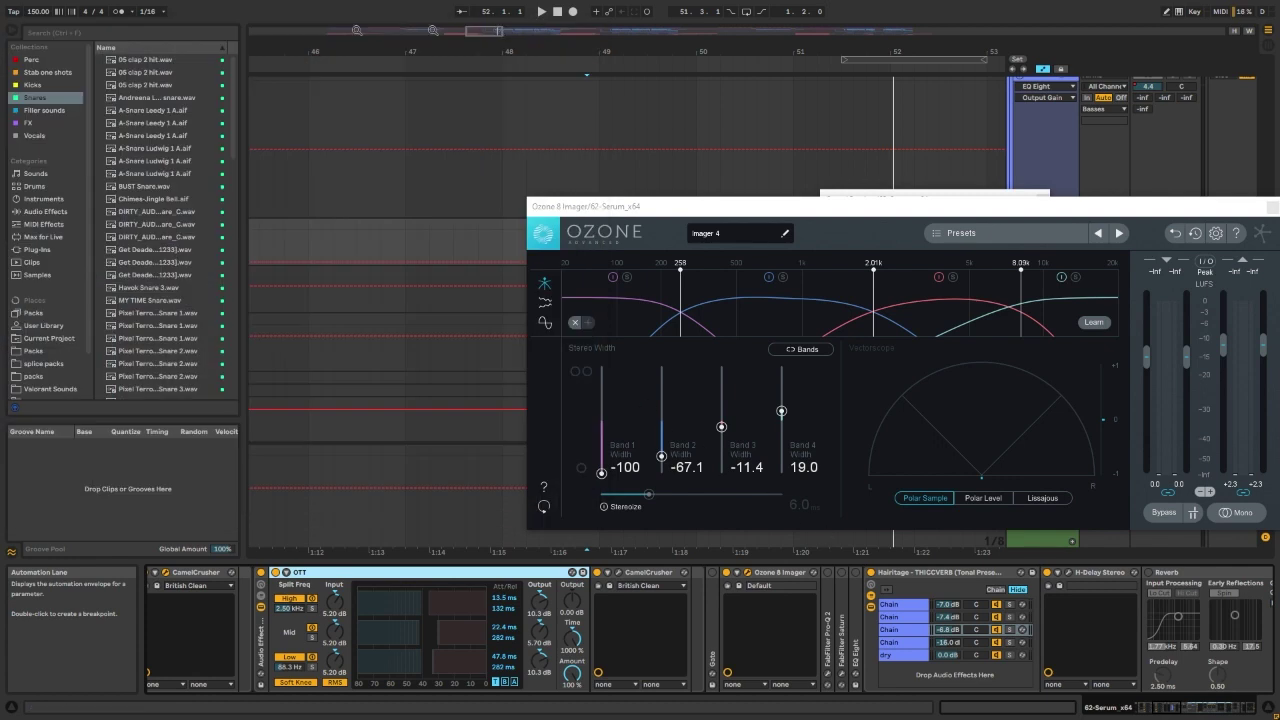
Step: List Live's audio effects in the browser, and reopen track 62's Serum window from the start of the device chain
click(45, 212)
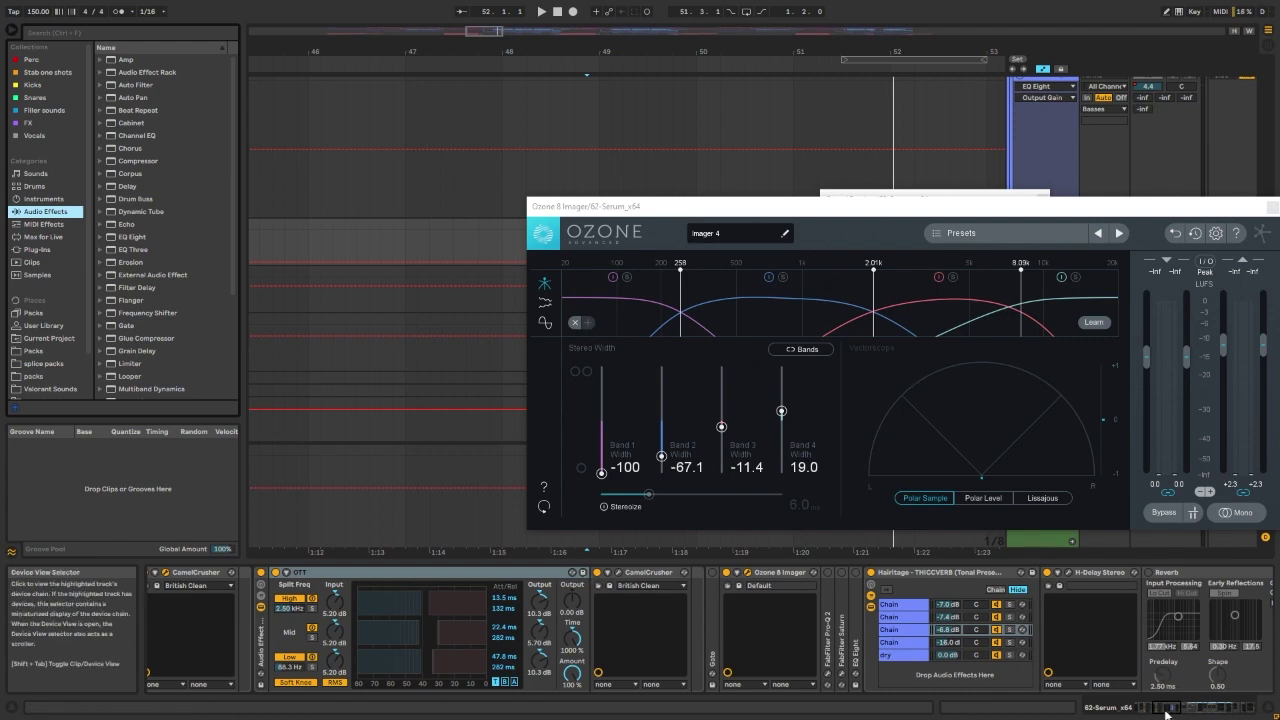
click(1132, 708)
click(182, 573)
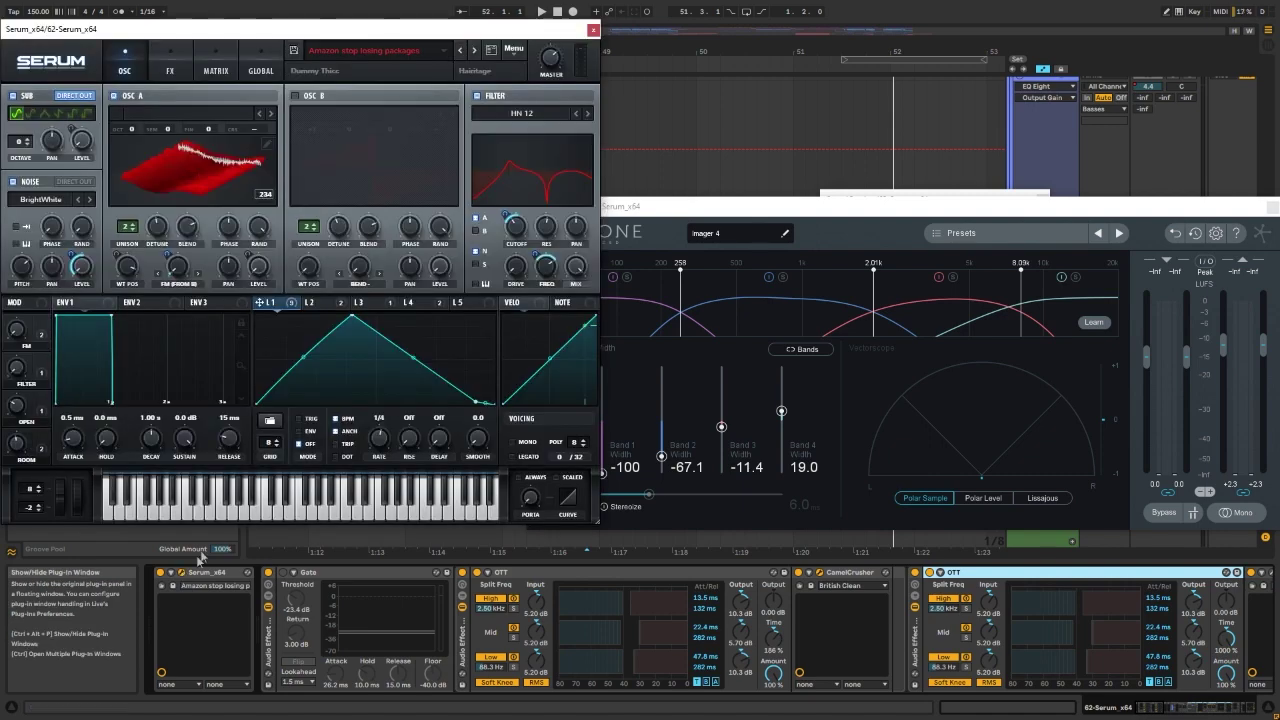
Step: Look through the parallel reverb chains of the Hairitage - THICCVERB rack further along track 62's devices
click(1152, 711)
drag(1152, 711, 1175, 709)
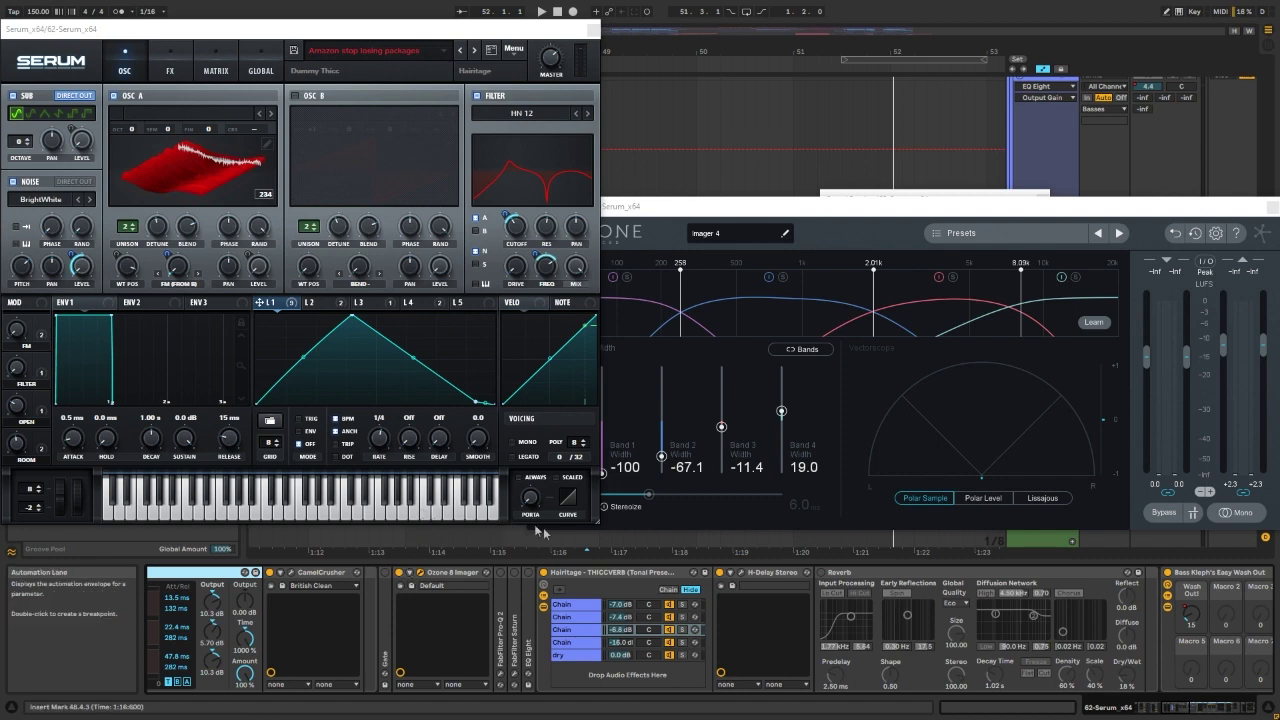
click(570, 577)
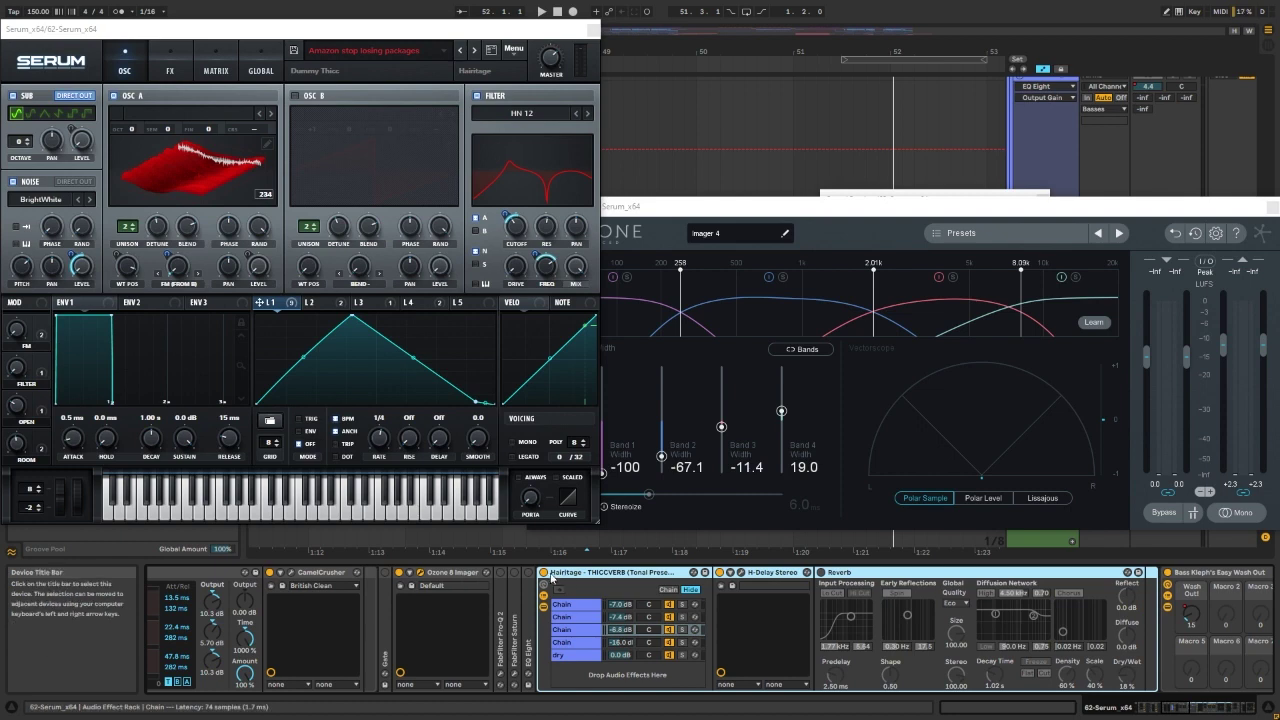
click(581, 642)
click(582, 629)
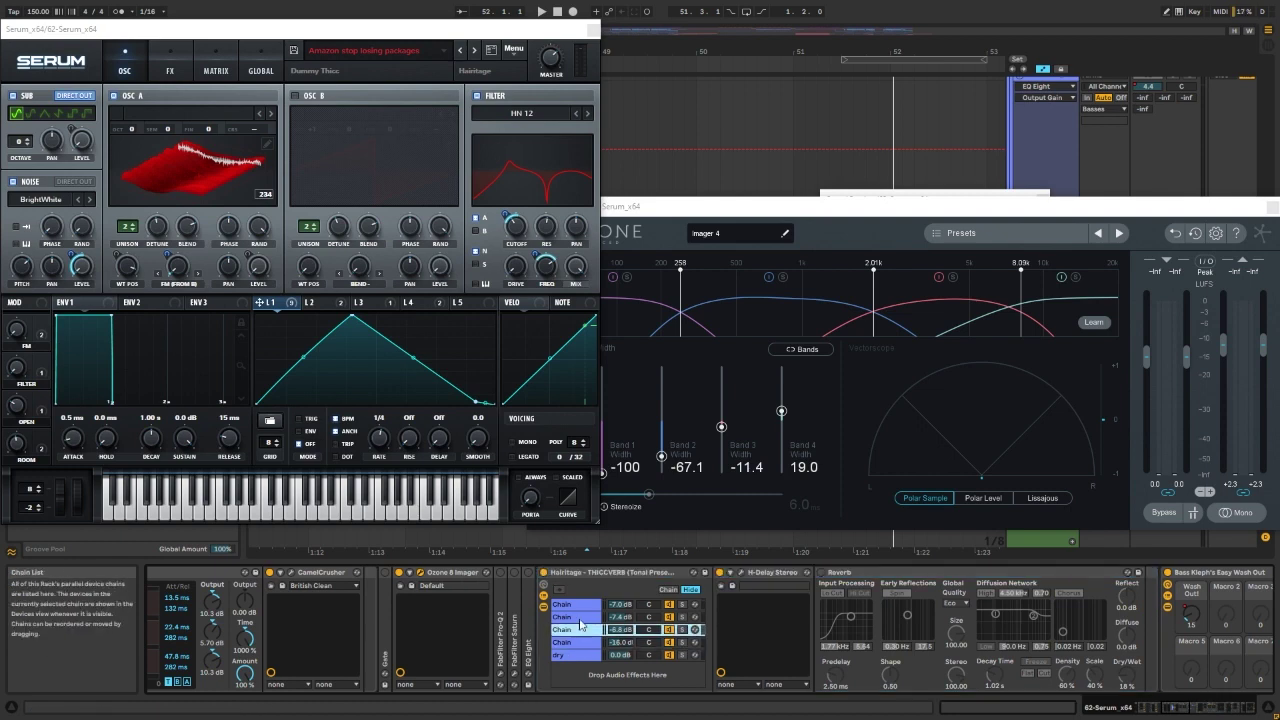
click(584, 617)
click(582, 605)
click(584, 629)
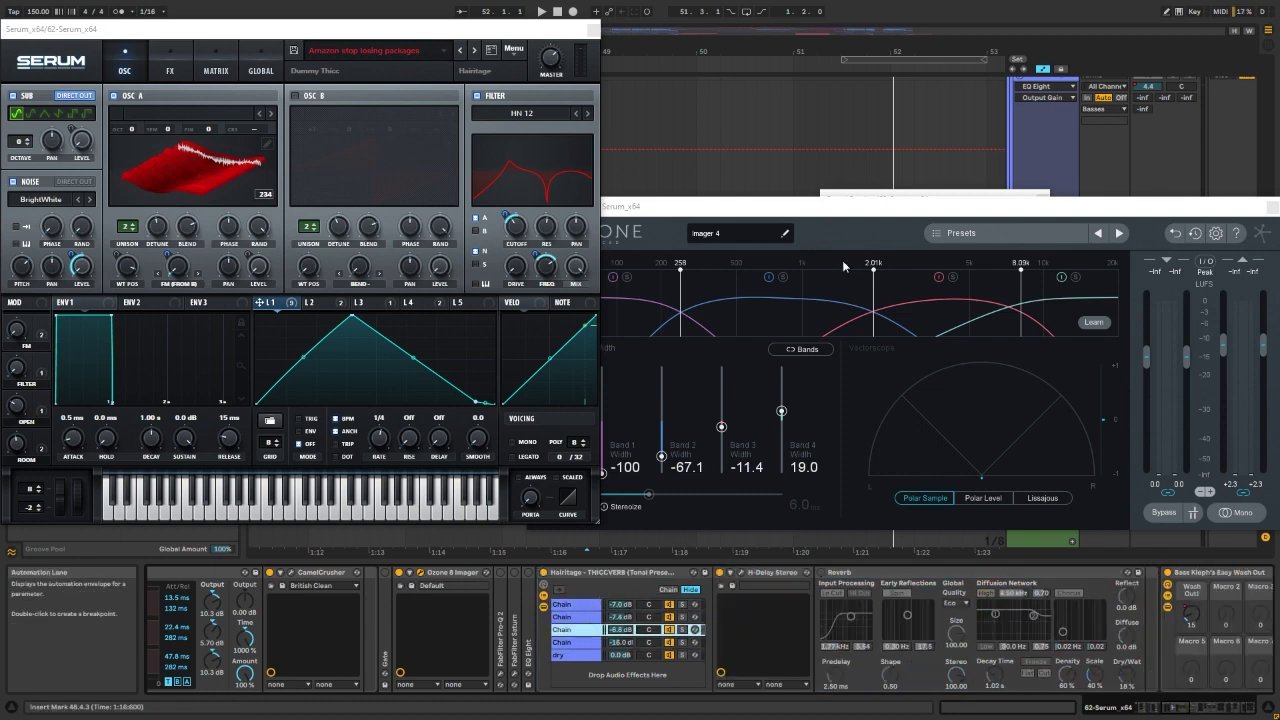
Step: Play track 62 from bar 49 while soloing the first four chains of the Hairitage - THICCVERB rack one after another
click(682, 604)
key(space)
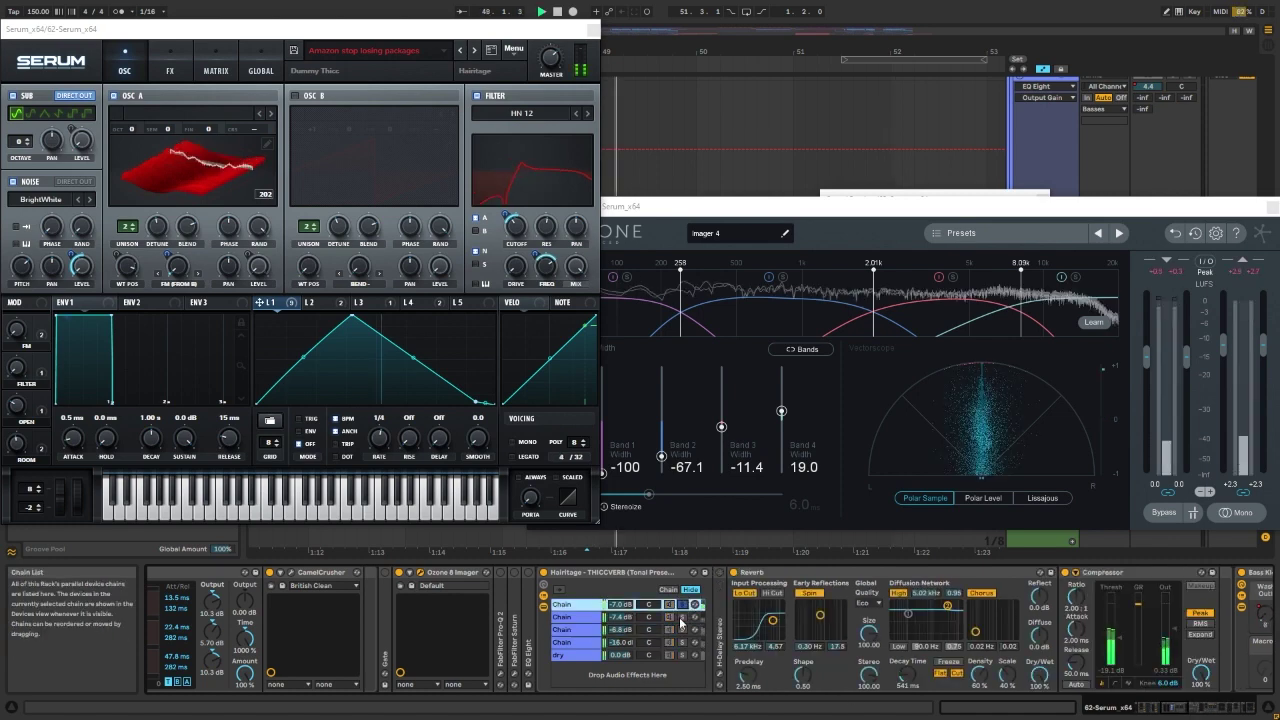
click(682, 618)
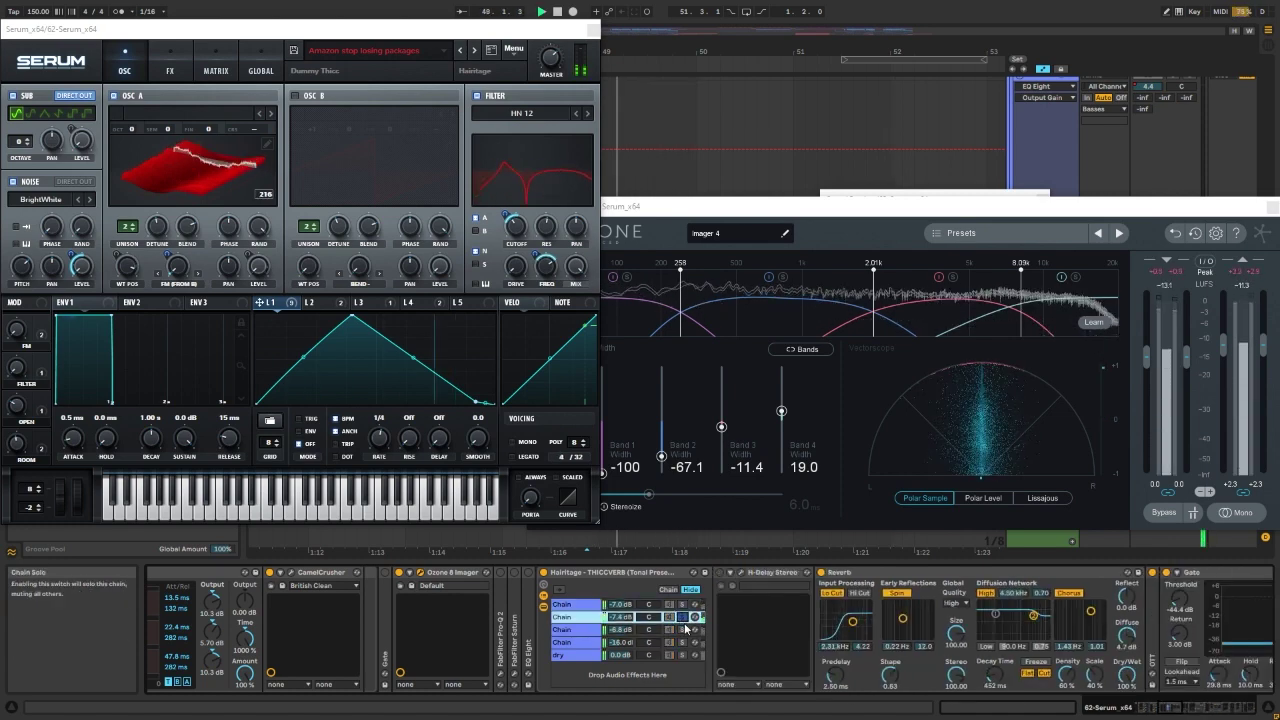
click(682, 630)
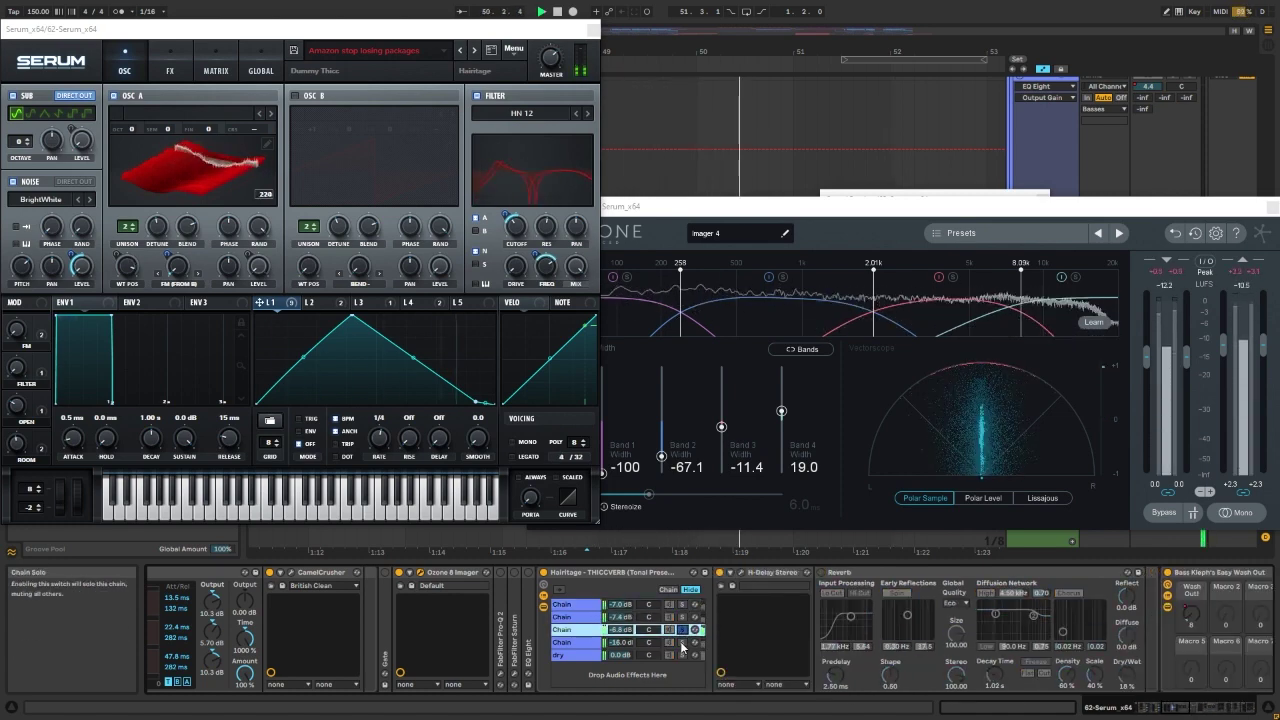
click(682, 643)
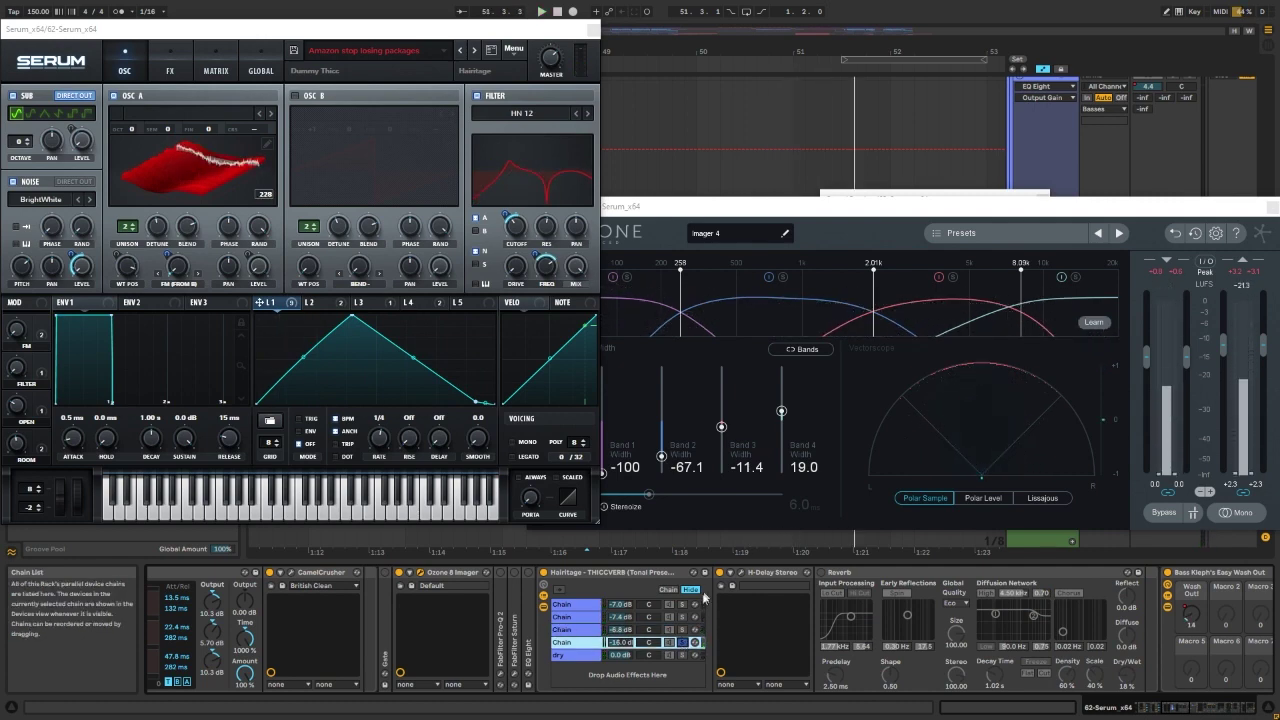
Step: Step through the four reverb chains of the THICCVERB rack to compare their devices
click(595, 630)
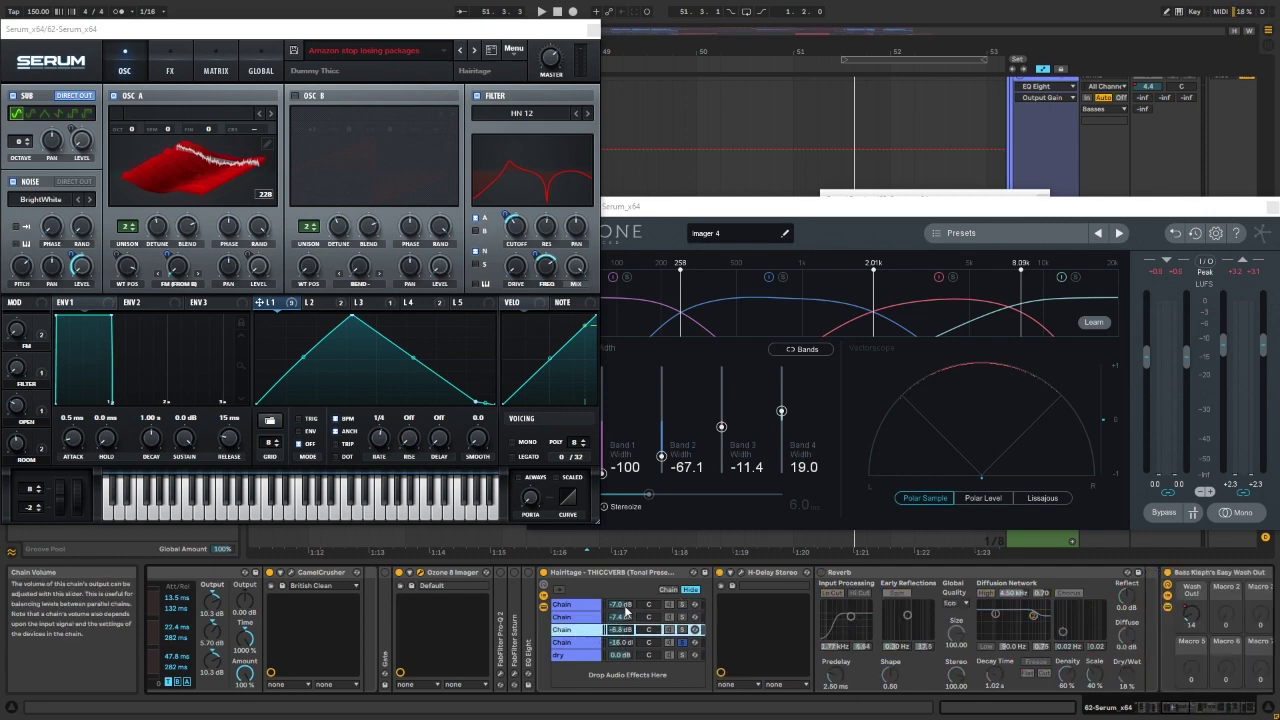
click(567, 642)
click(568, 630)
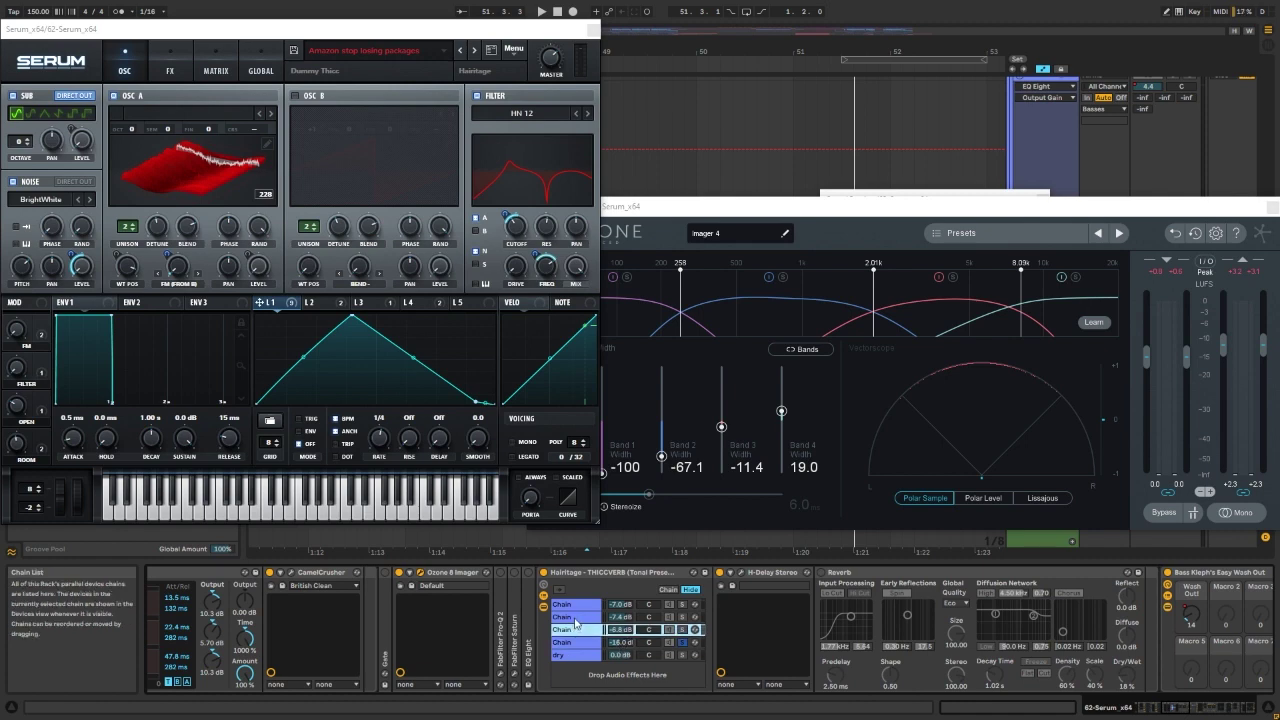
click(571, 617)
click(575, 605)
click(583, 630)
click(584, 643)
click(580, 631)
click(579, 618)
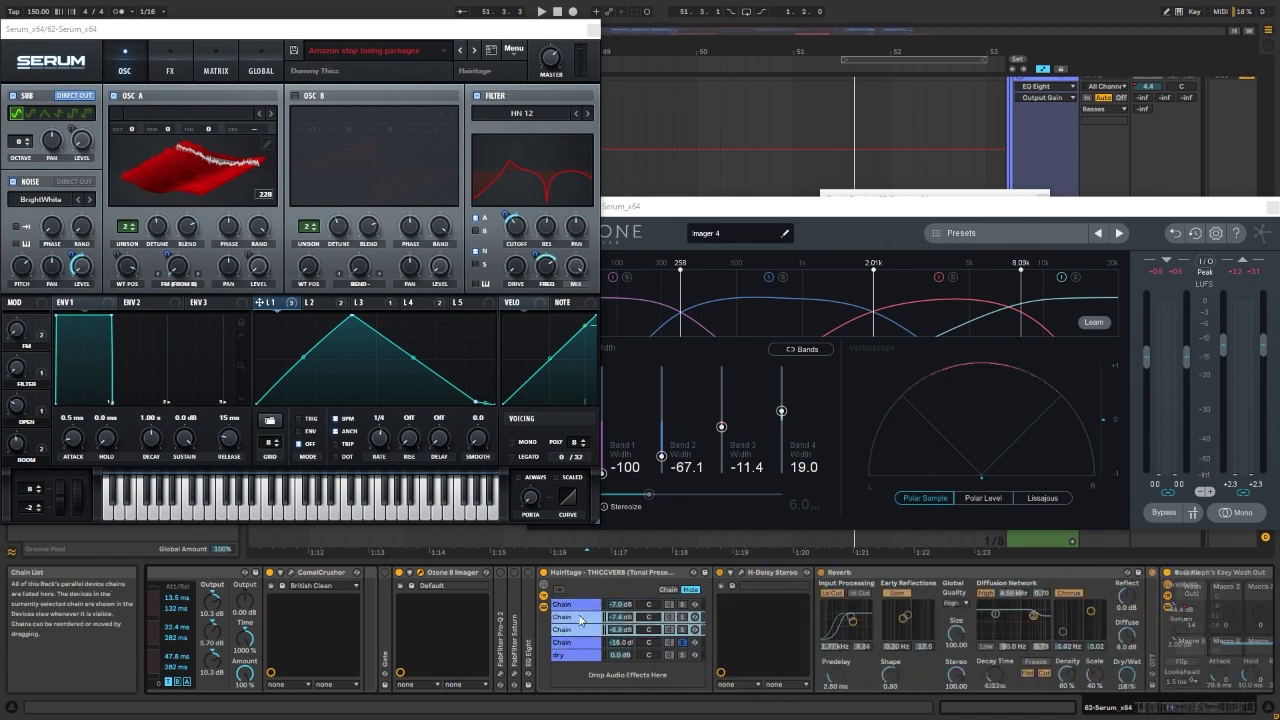
click(578, 606)
click(579, 631)
Step: Audition the soloed third THICCVERB chain, open its H-Delay Stereo window, and clear the chain's solo
key(space)
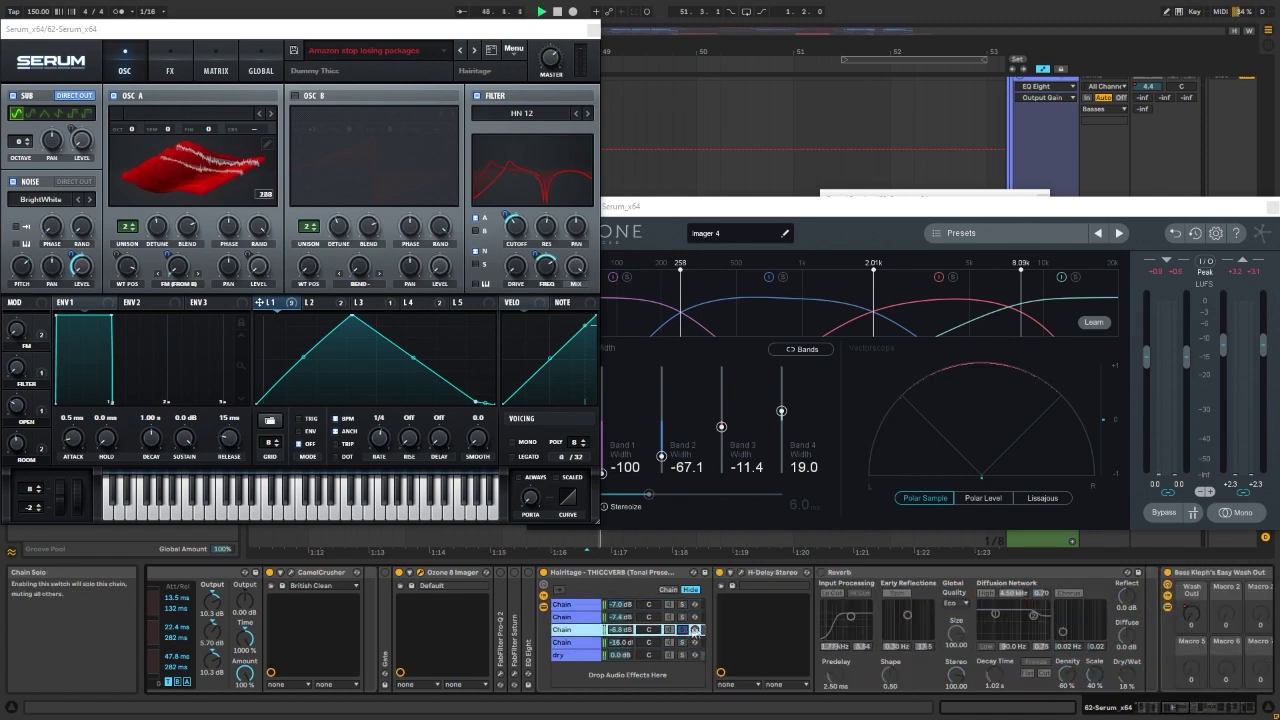
key(space)
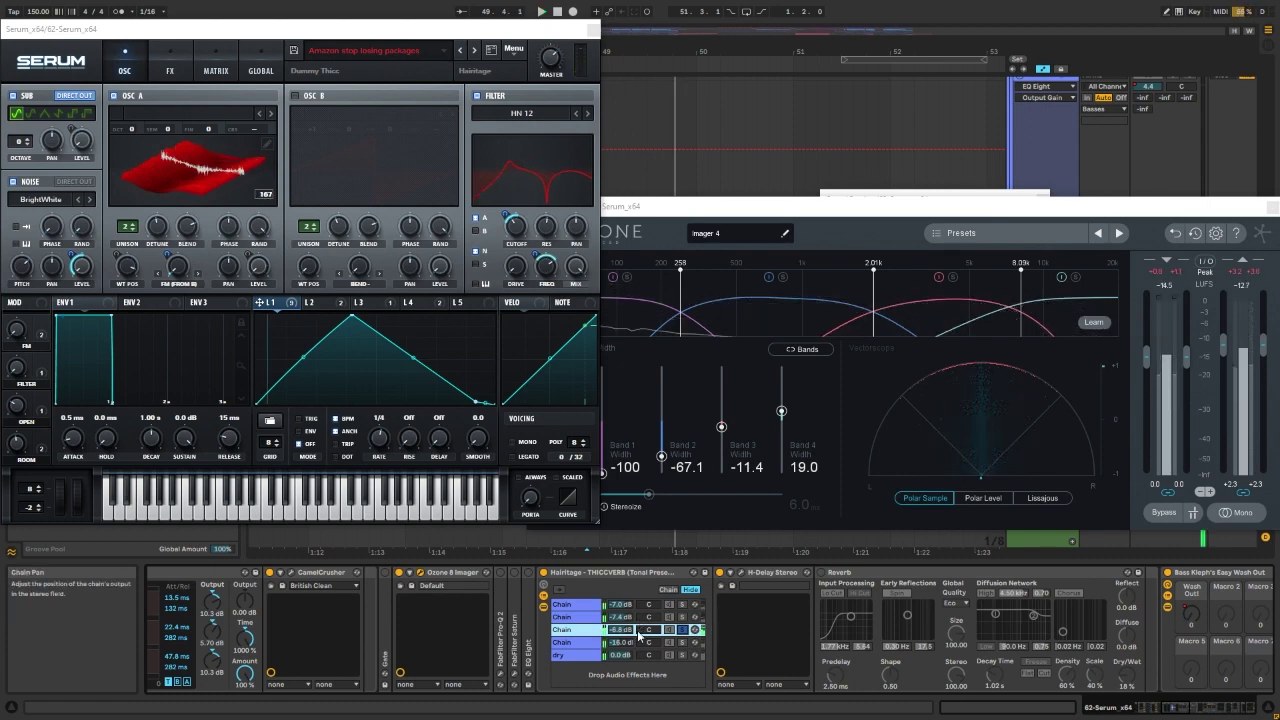
click(740, 572)
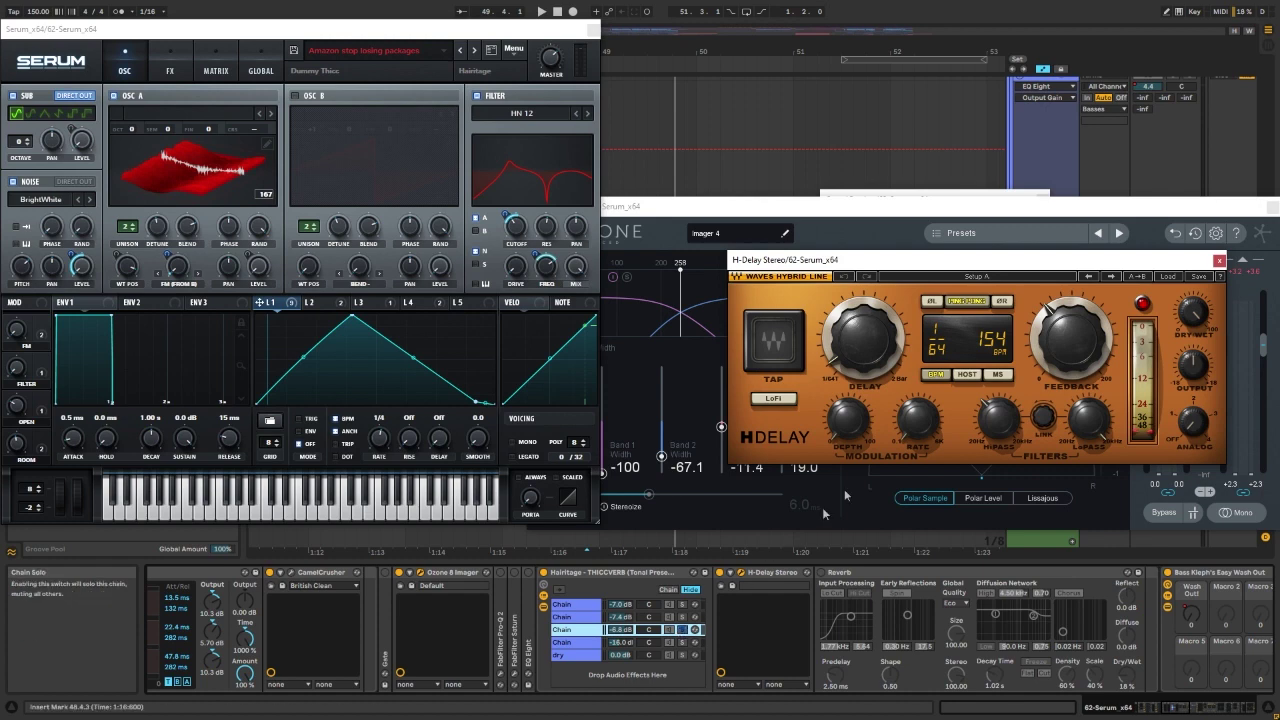
click(684, 631)
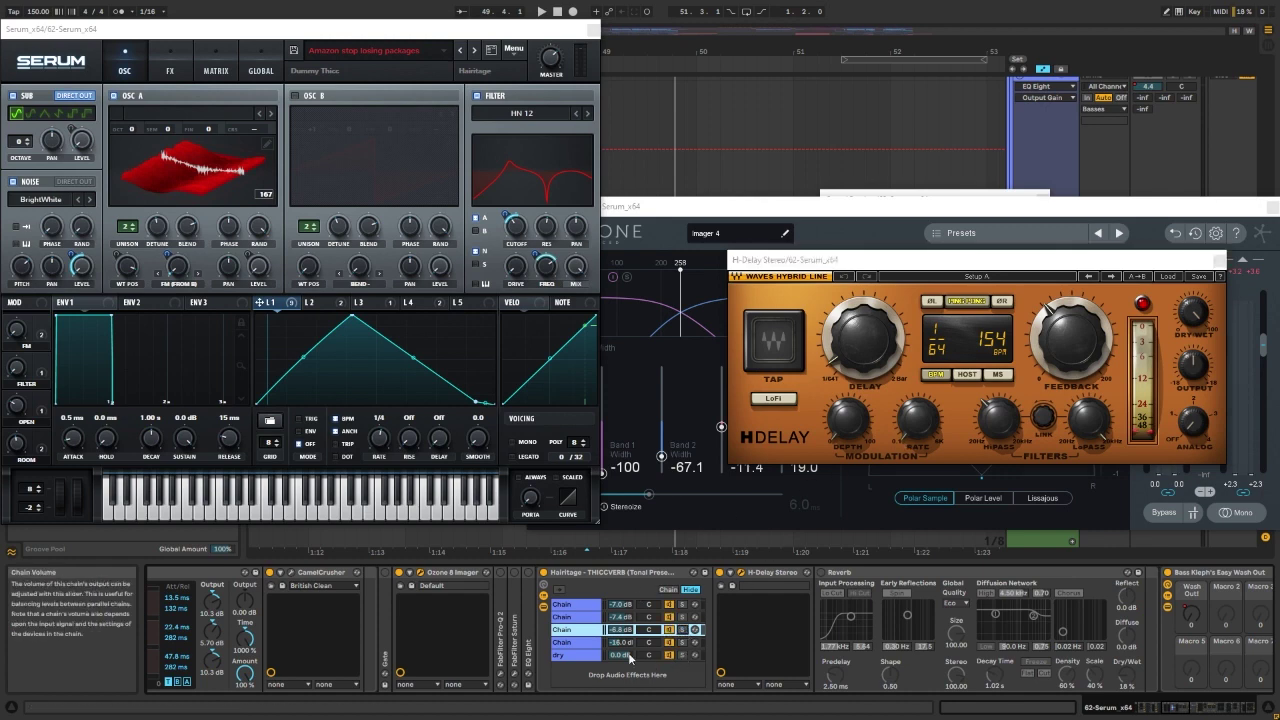
Step: Examine the THICCVERB rack's dry chain, and go back and forth through its reverb chains to compare their reverb settings
click(583, 606)
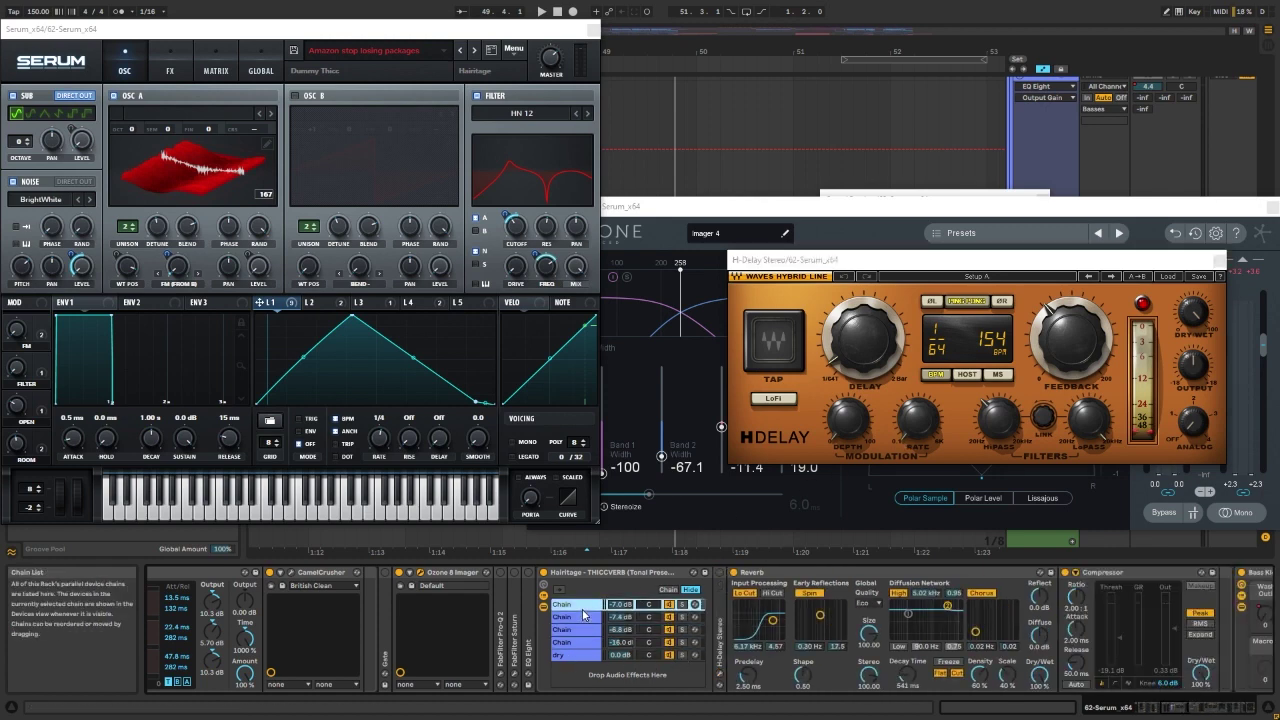
click(580, 656)
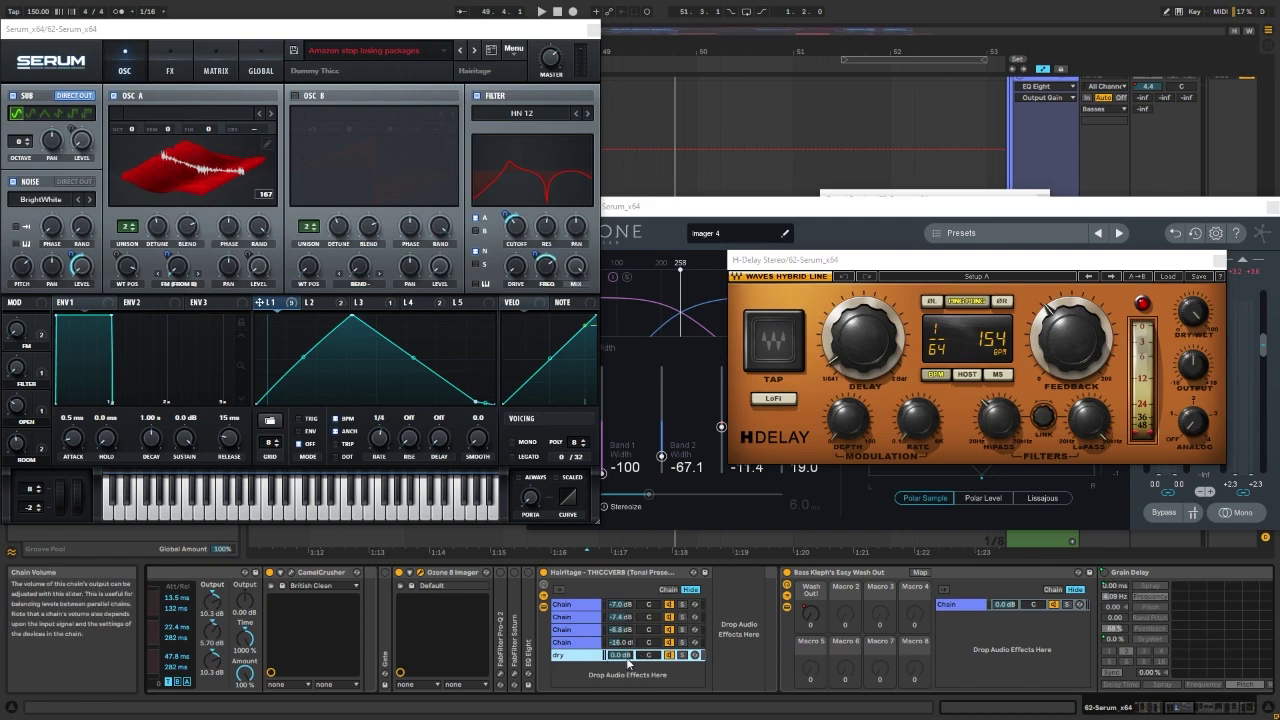
click(580, 643)
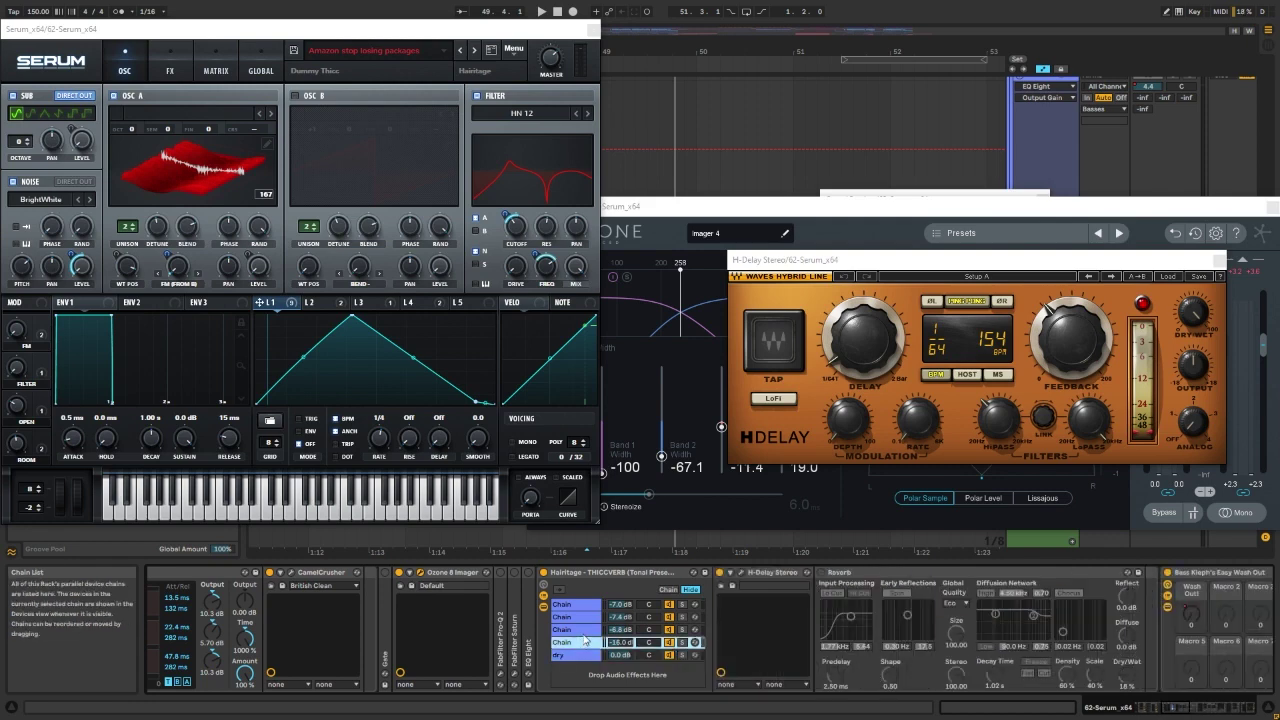
click(581, 631)
click(582, 618)
click(583, 607)
click(582, 622)
click(583, 644)
click(581, 632)
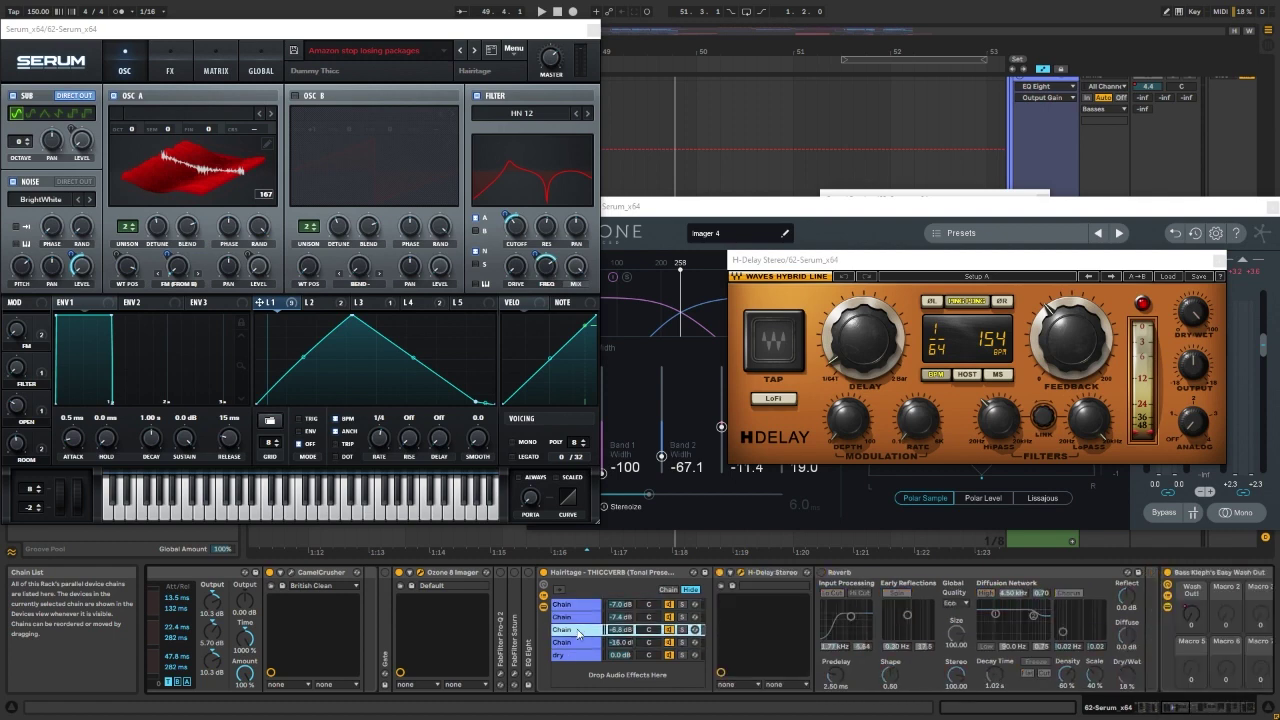
click(579, 619)
click(579, 608)
click(578, 621)
click(583, 632)
click(585, 643)
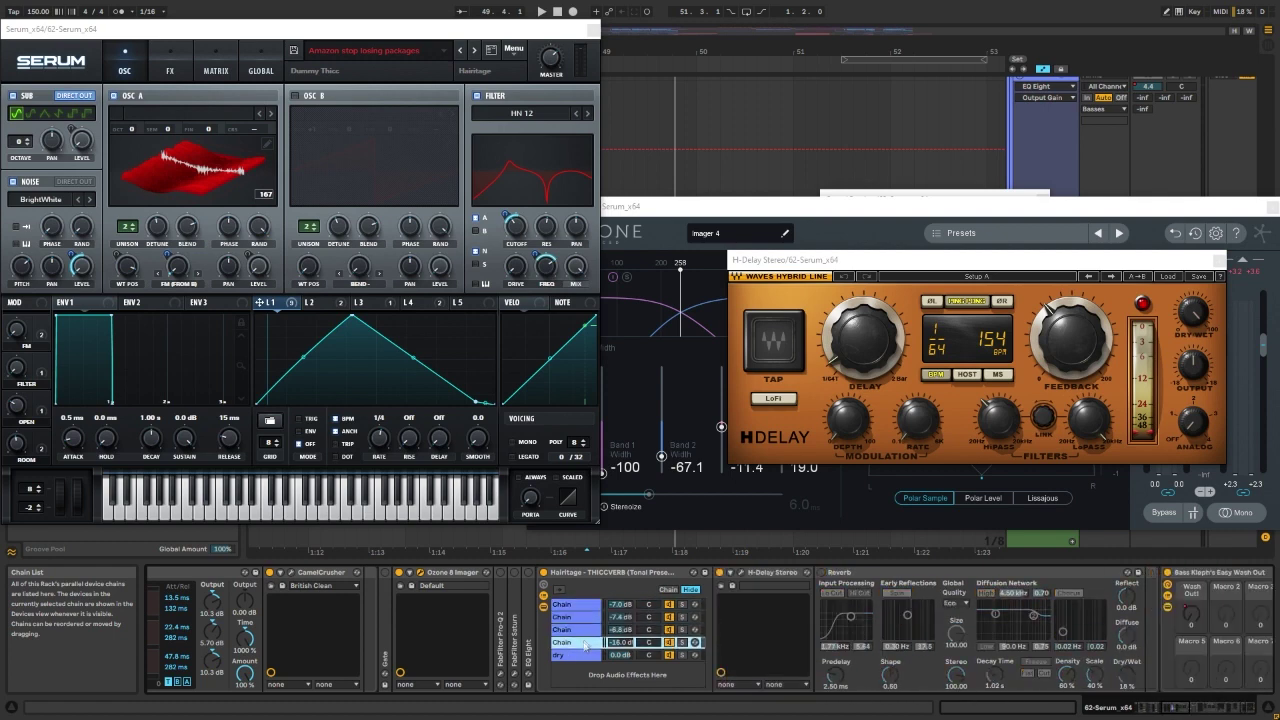
click(583, 631)
click(583, 618)
click(583, 608)
click(586, 619)
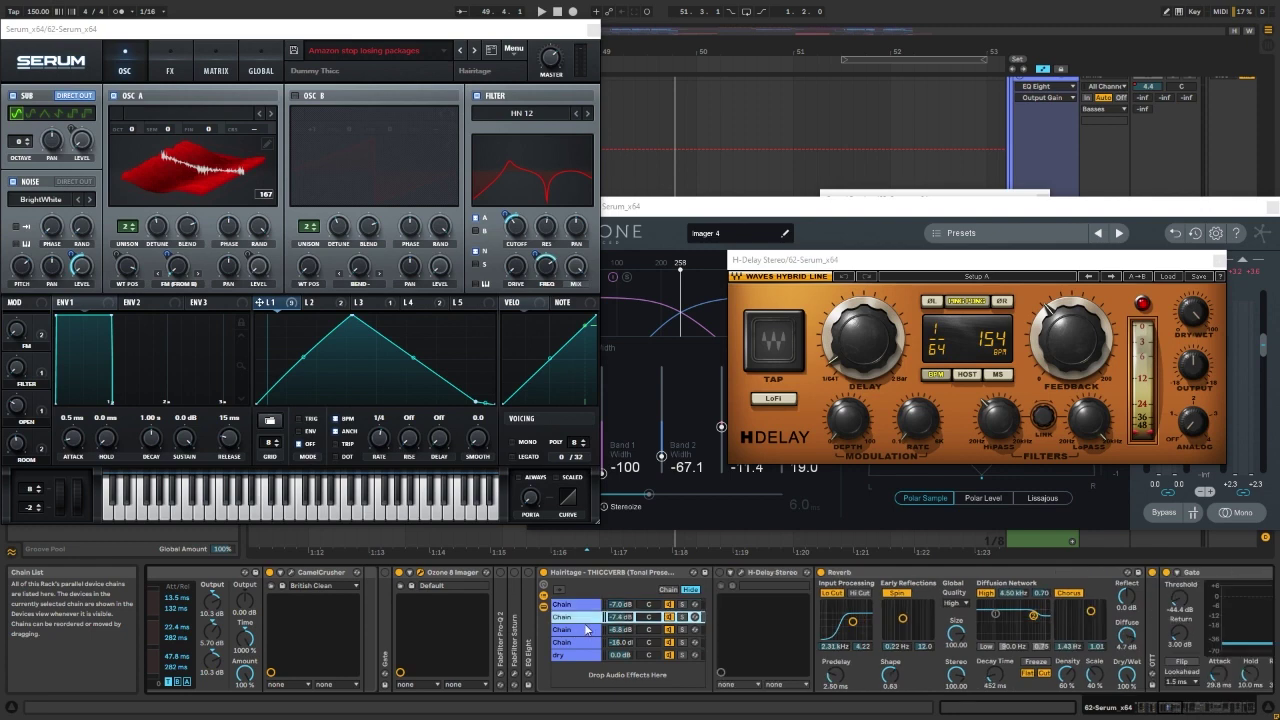
click(585, 630)
click(585, 643)
click(585, 631)
click(585, 618)
click(586, 606)
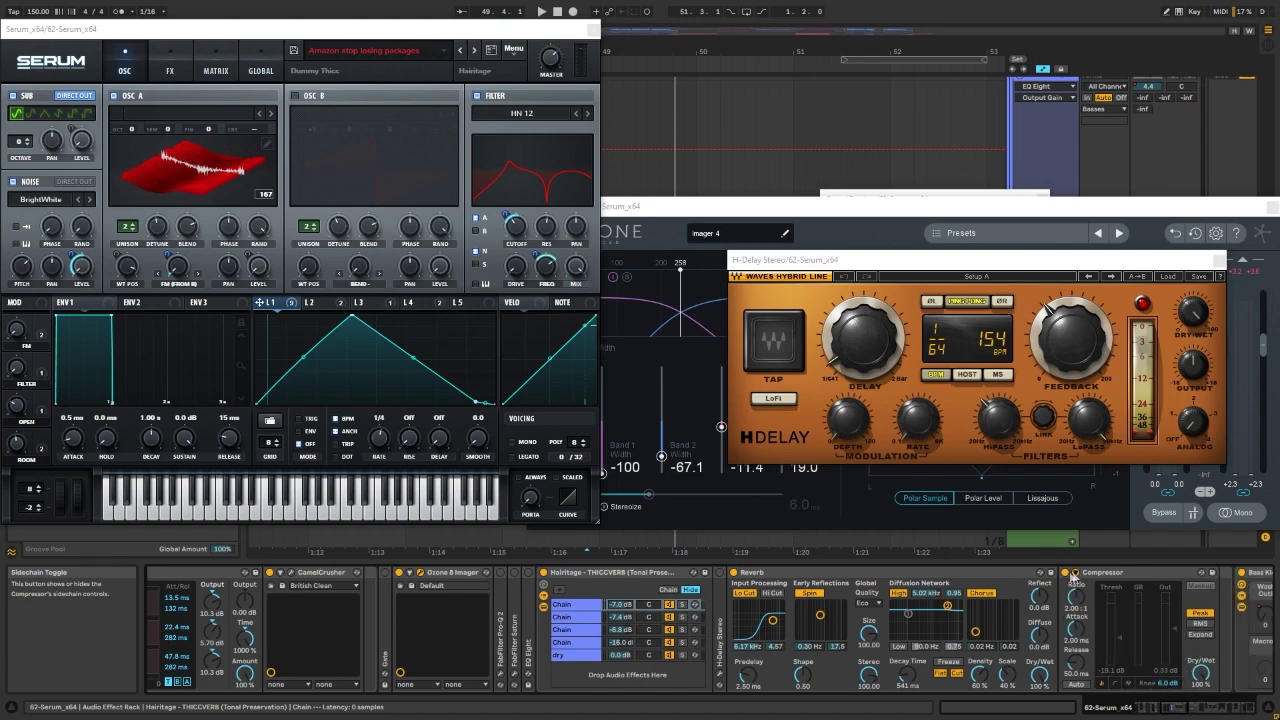
Step: Select the whole THICCVERB rack, and move the Serum window aside to show Live's audio effects in the browser
click(588, 573)
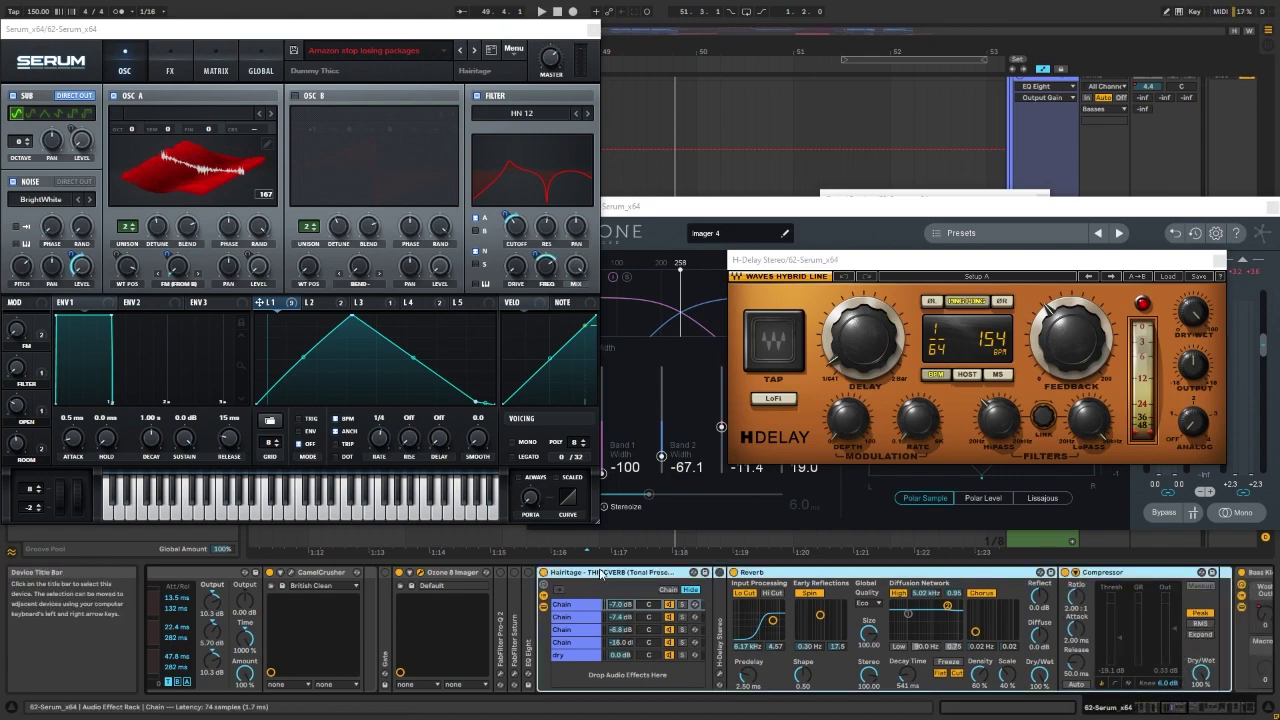
drag(189, 34, 343, 43)
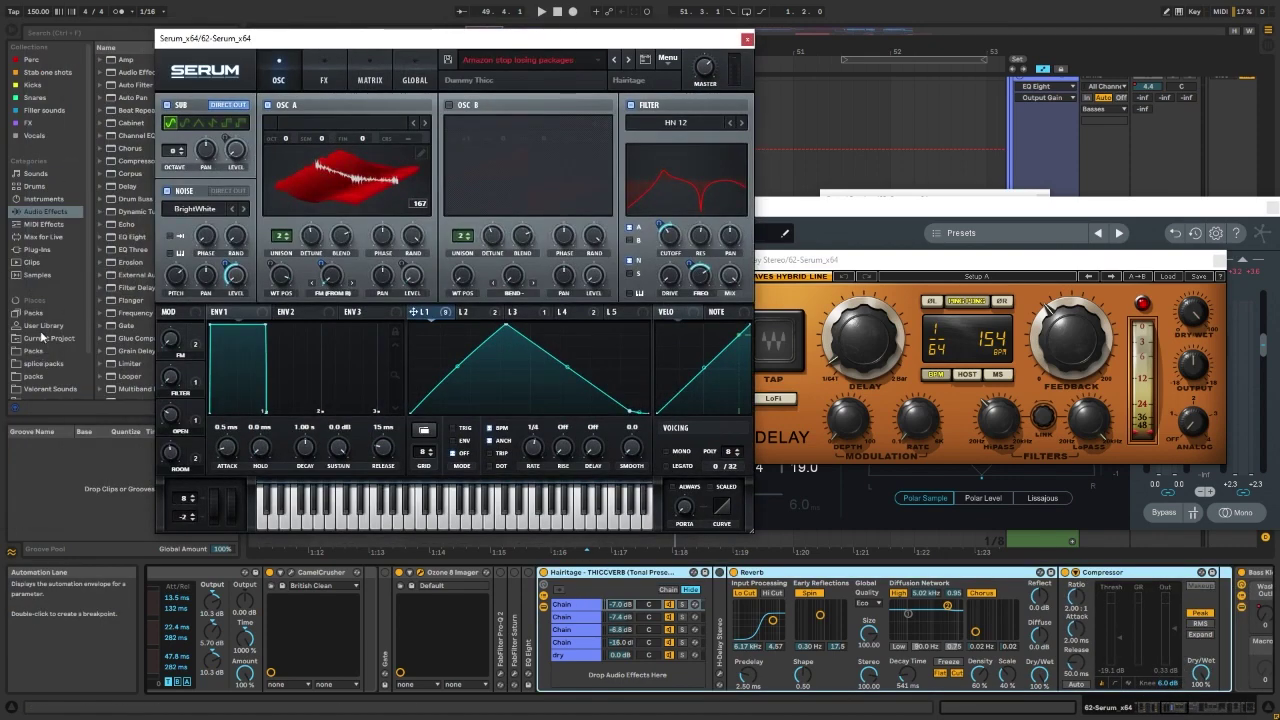
click(44, 211)
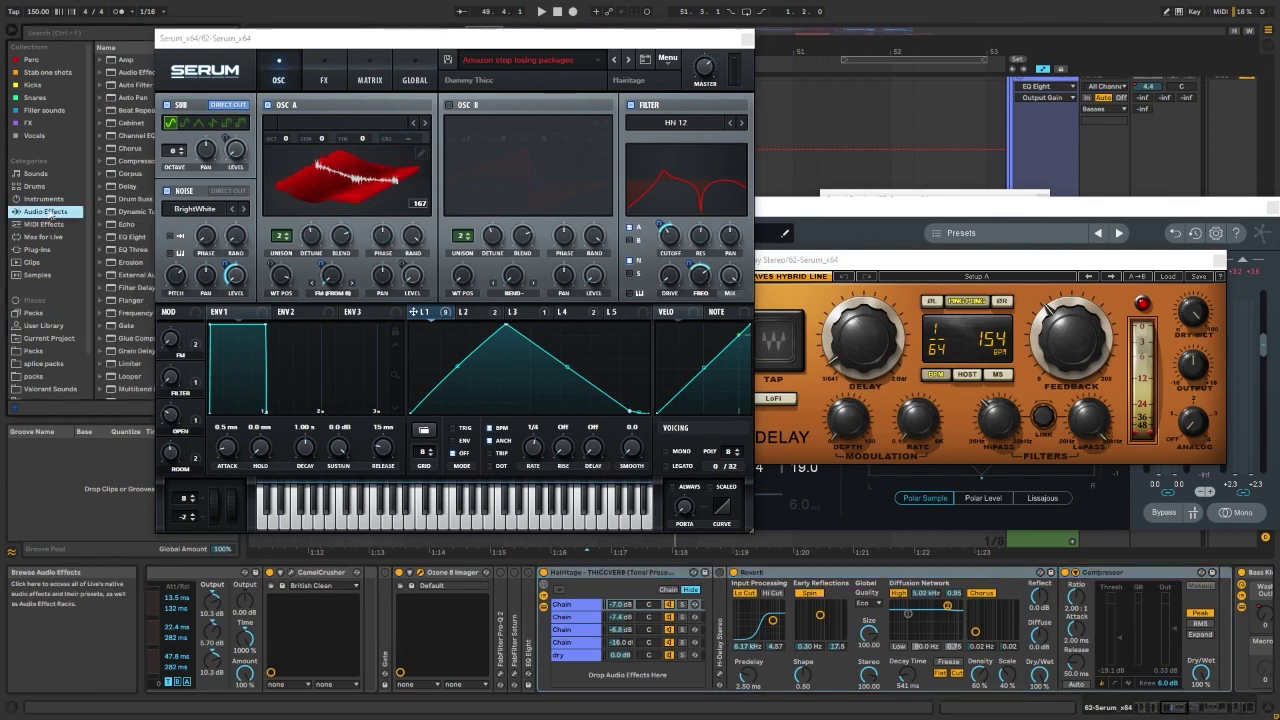
Step: Bring Bass Kleph's Easy Wash Out rack into view and close the Ozone 8 Imager, H-Delay, Serum and remaining plug-in windows
click(1174, 711)
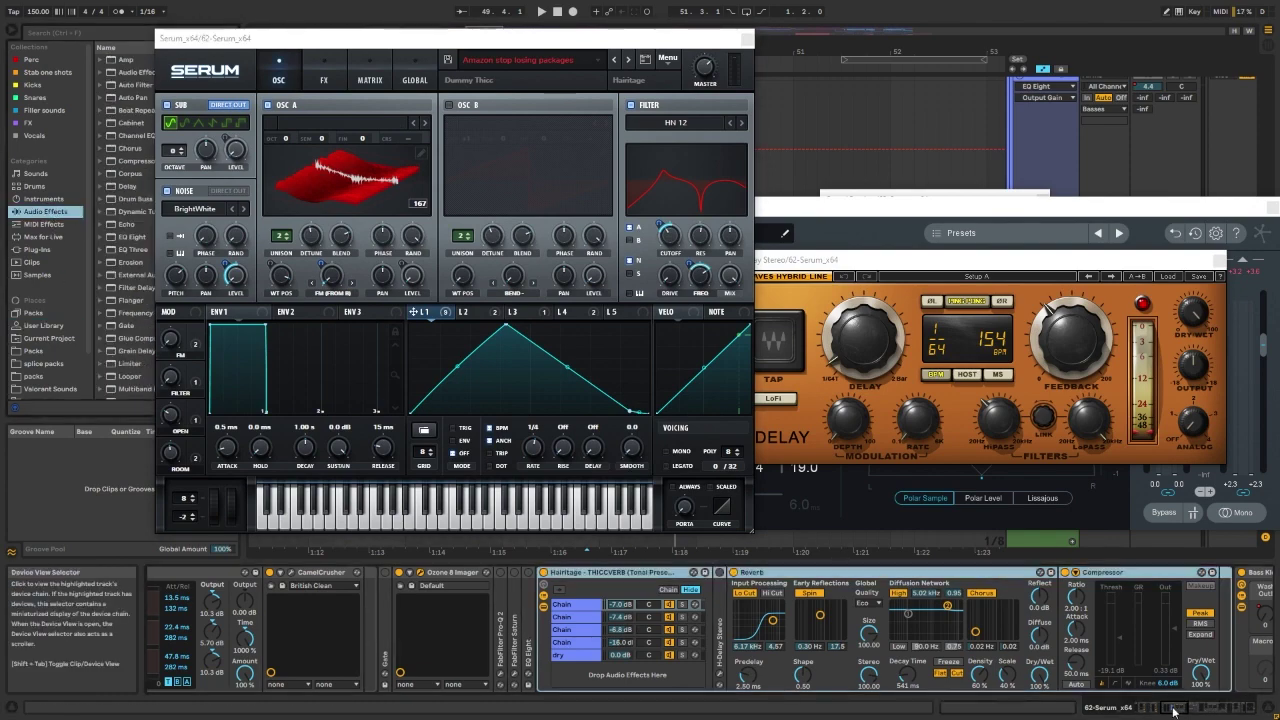
scroll(700, 630, down, 5)
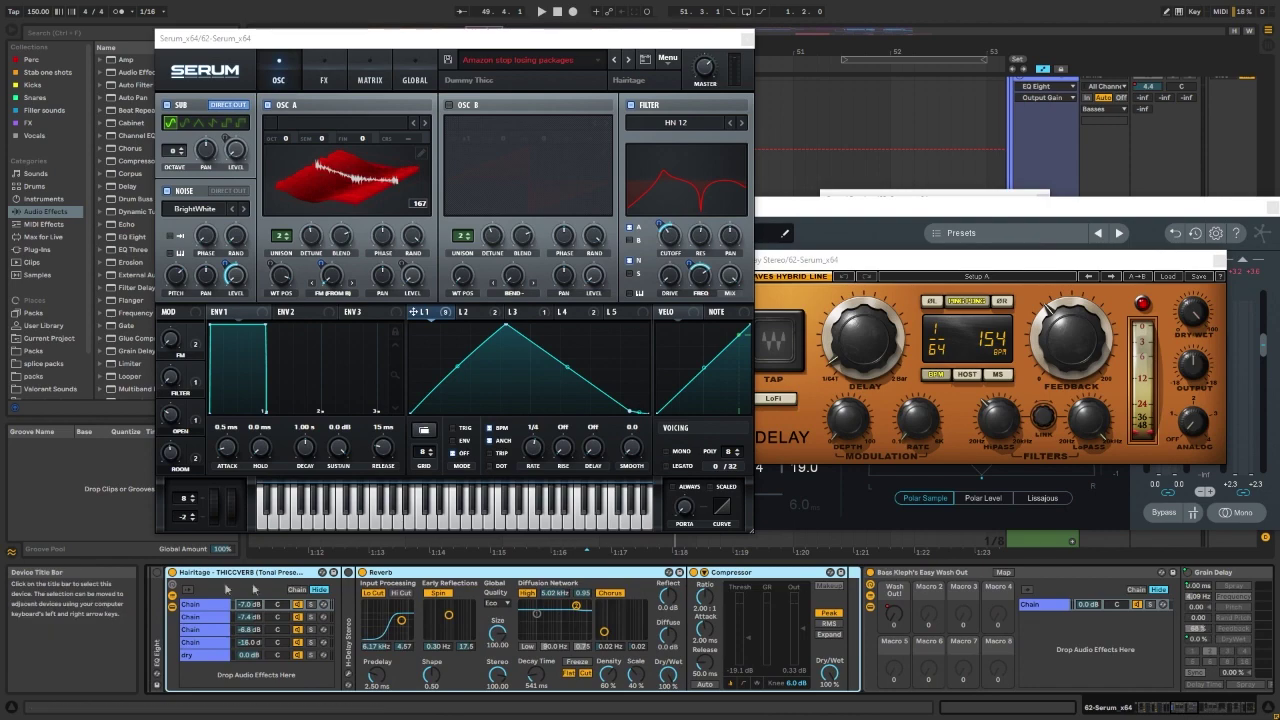
click(1230, 207)
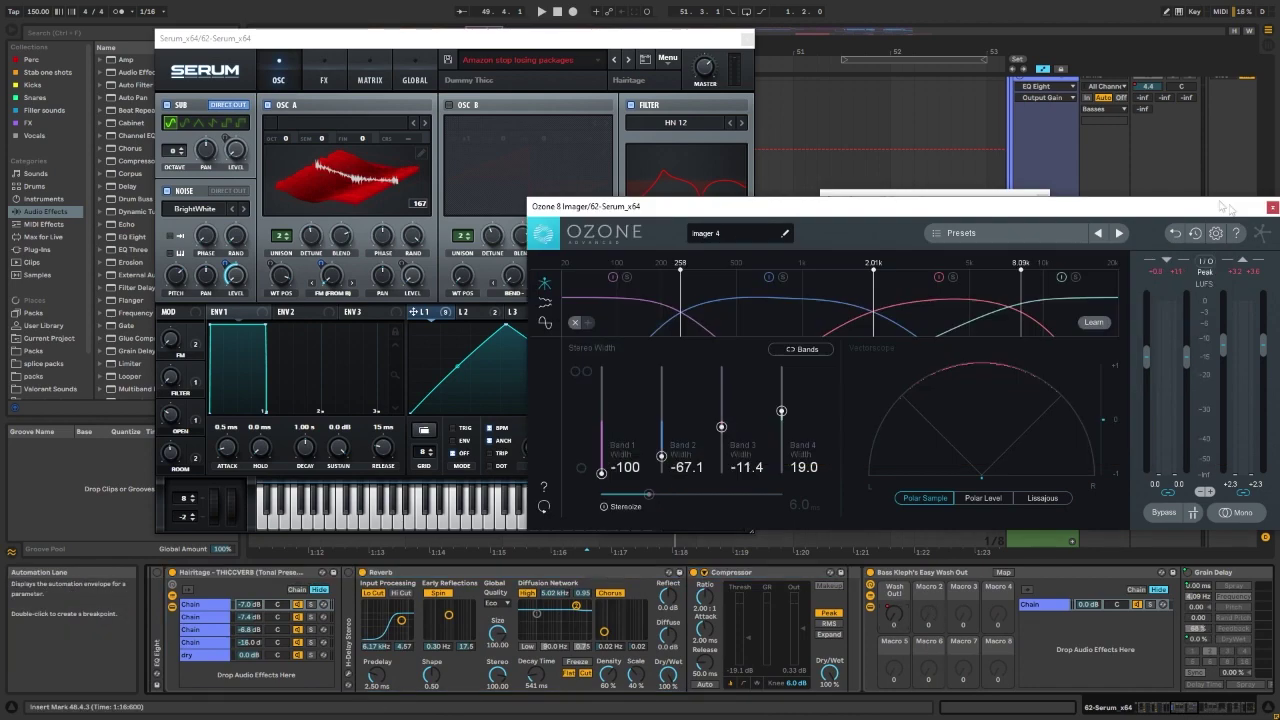
drag(1228, 206, 1123, 196)
click(1168, 197)
click(1221, 260)
click(1038, 199)
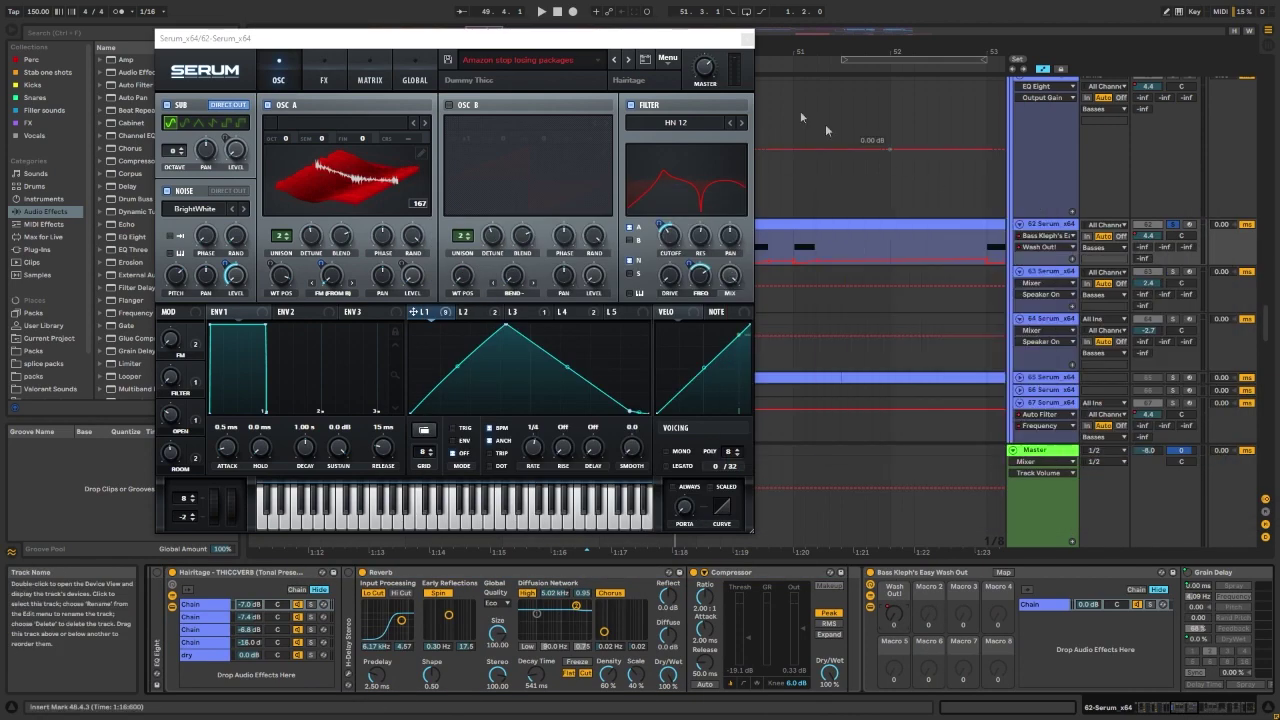
click(745, 38)
Step: Play track 62 from bar 49 while switching Bass Kleph's Easy Wash Out rack off and back on
scroll(777, 214, left, 2)
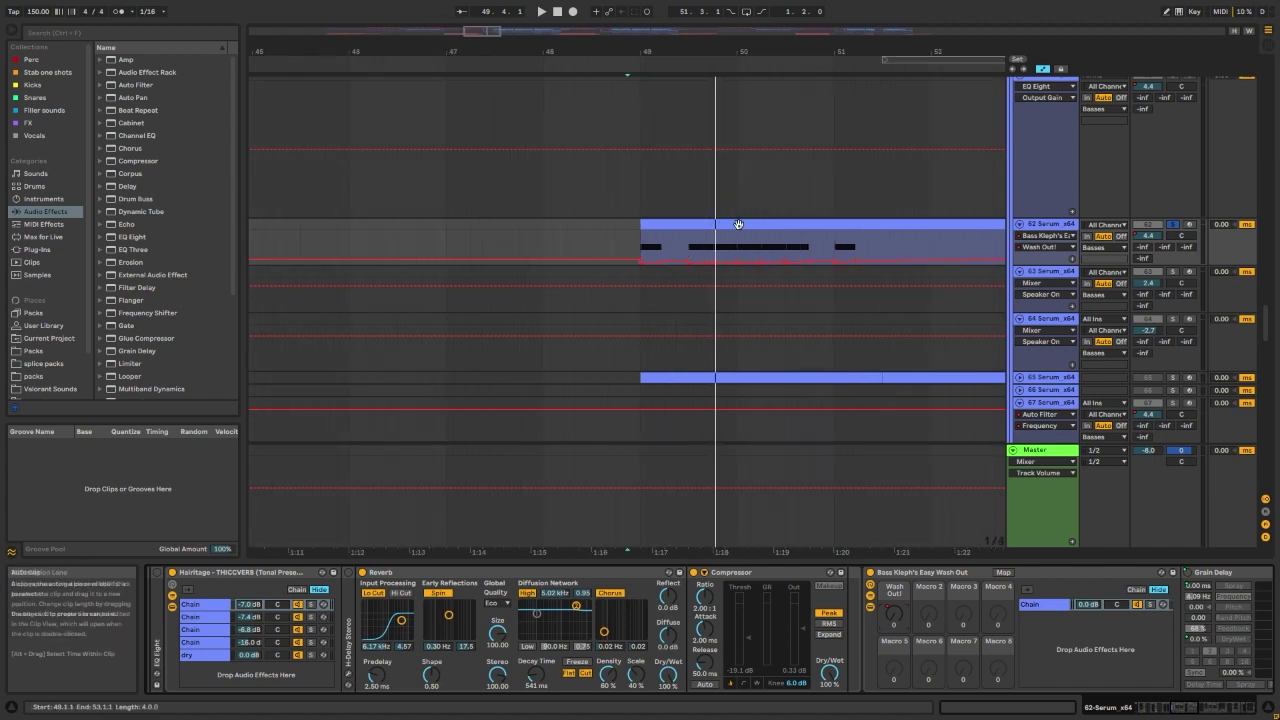
click(639, 246)
click(929, 572)
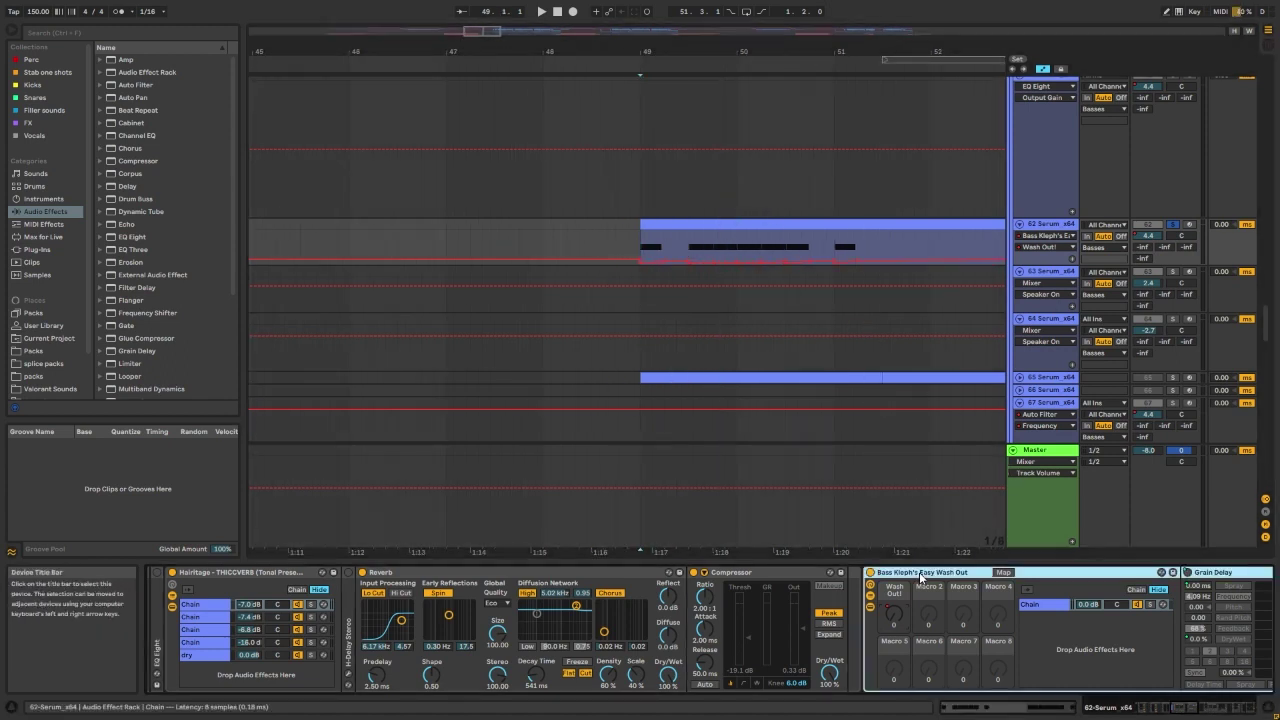
key(space)
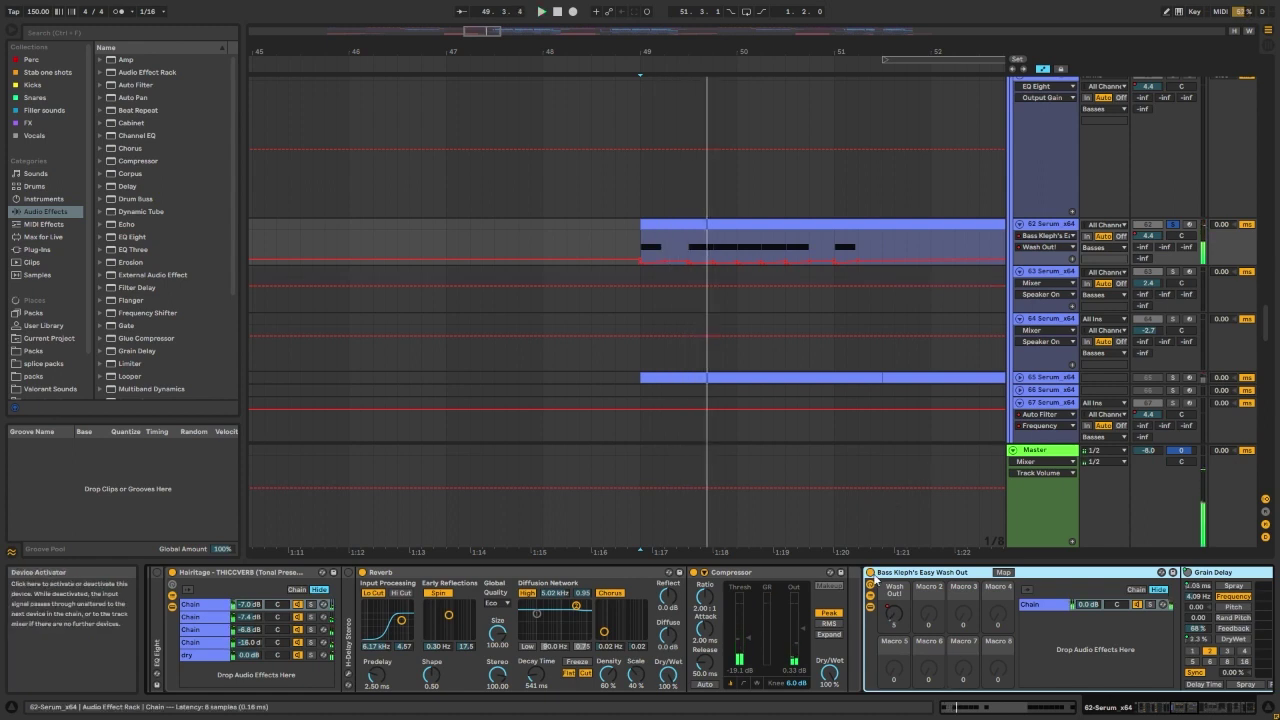
click(870, 572)
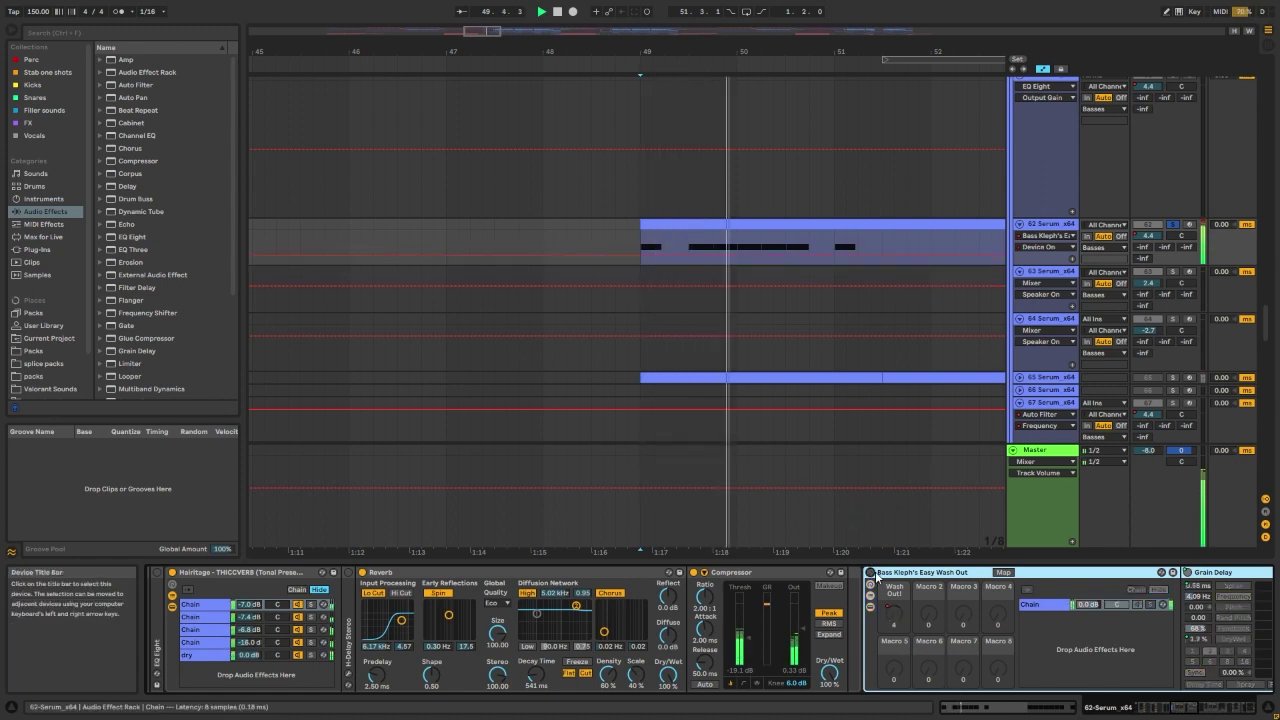
click(870, 573)
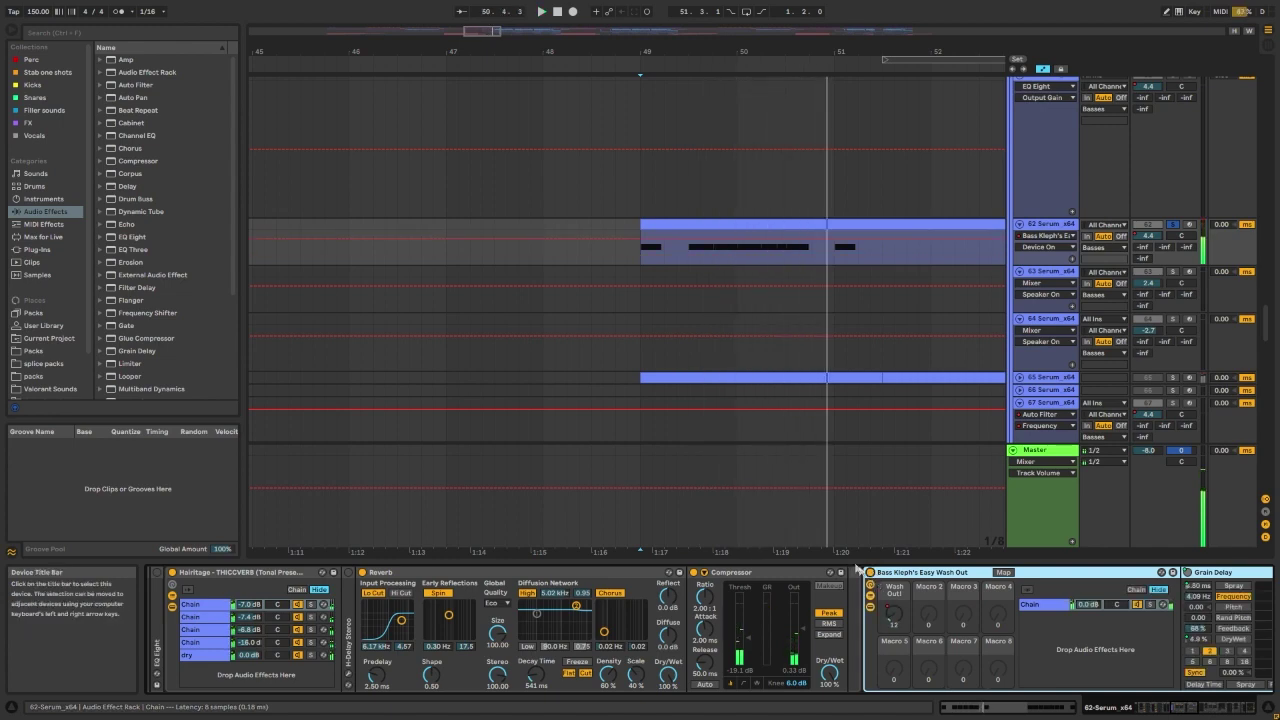
Step: Show the Wash Out! macro's automation on track 62 and make the track's lane much taller
click(894, 616)
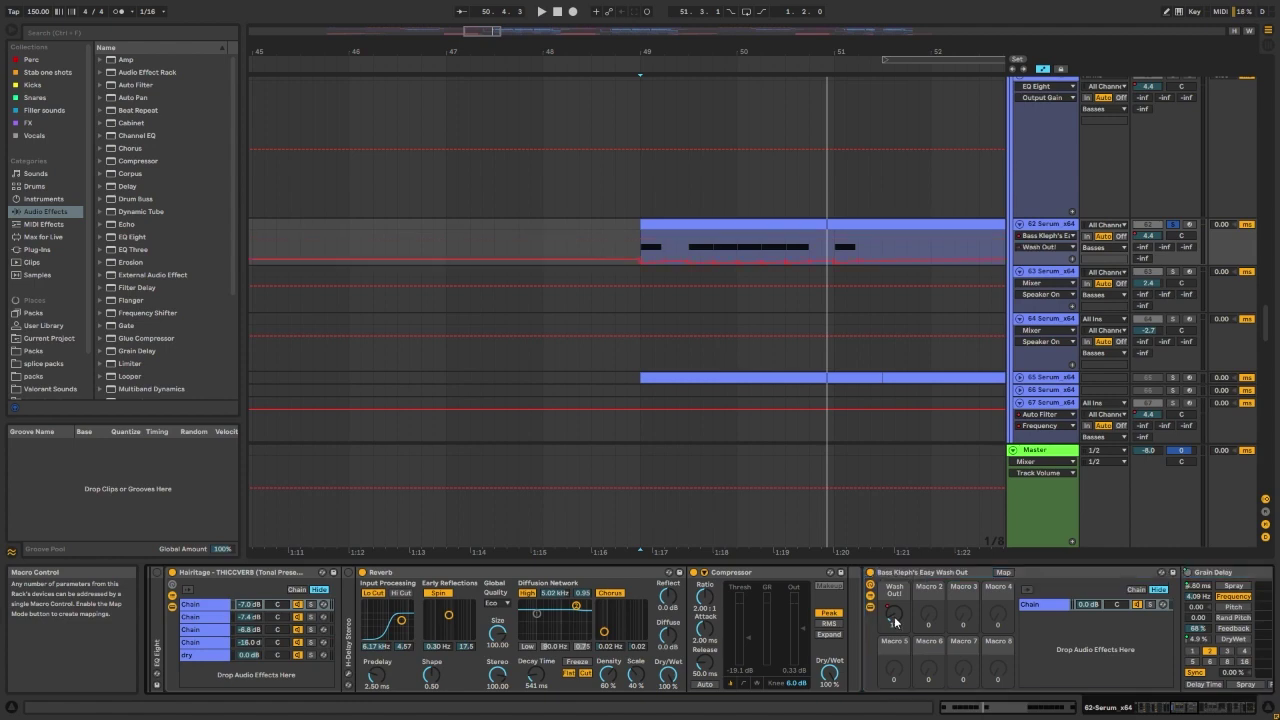
scroll(655, 269, up, 3)
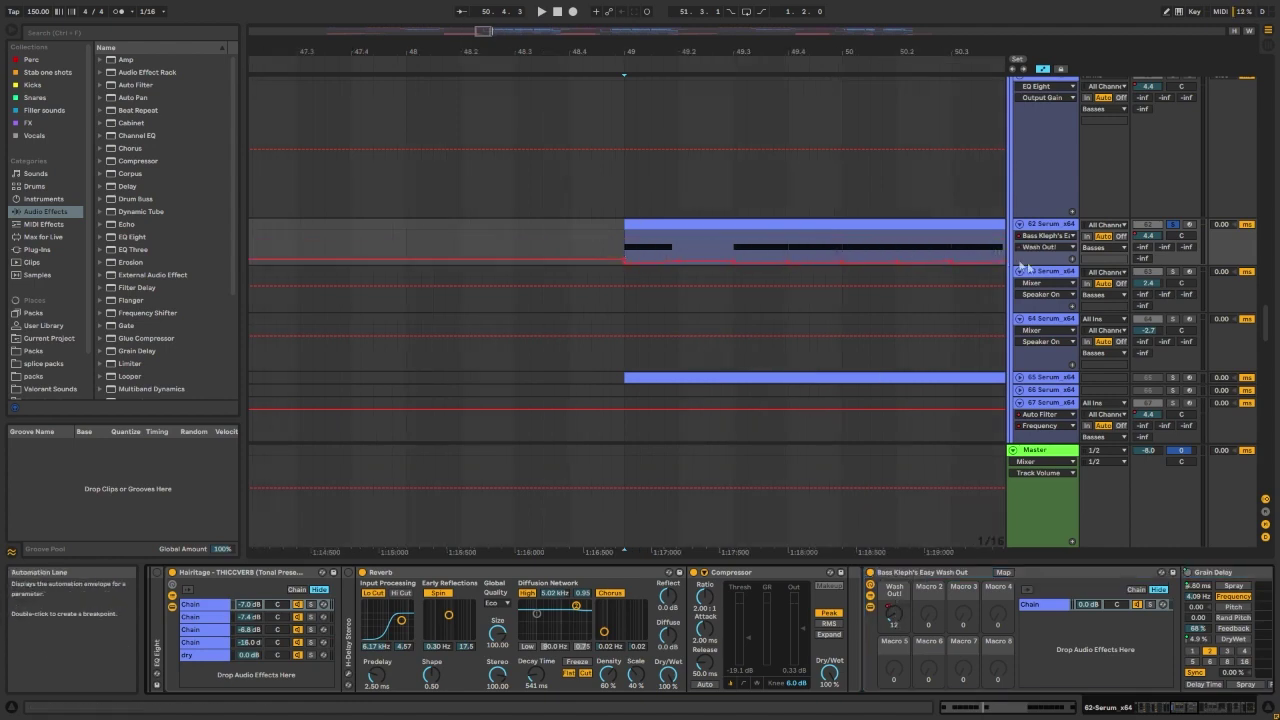
click(1045, 271)
drag(1043, 265, 1054, 411)
Step: Examine the Wash Out! automation curve against track 62's notes from bar 49 through the repeat at bar 53
scroll(588, 331, down, 5)
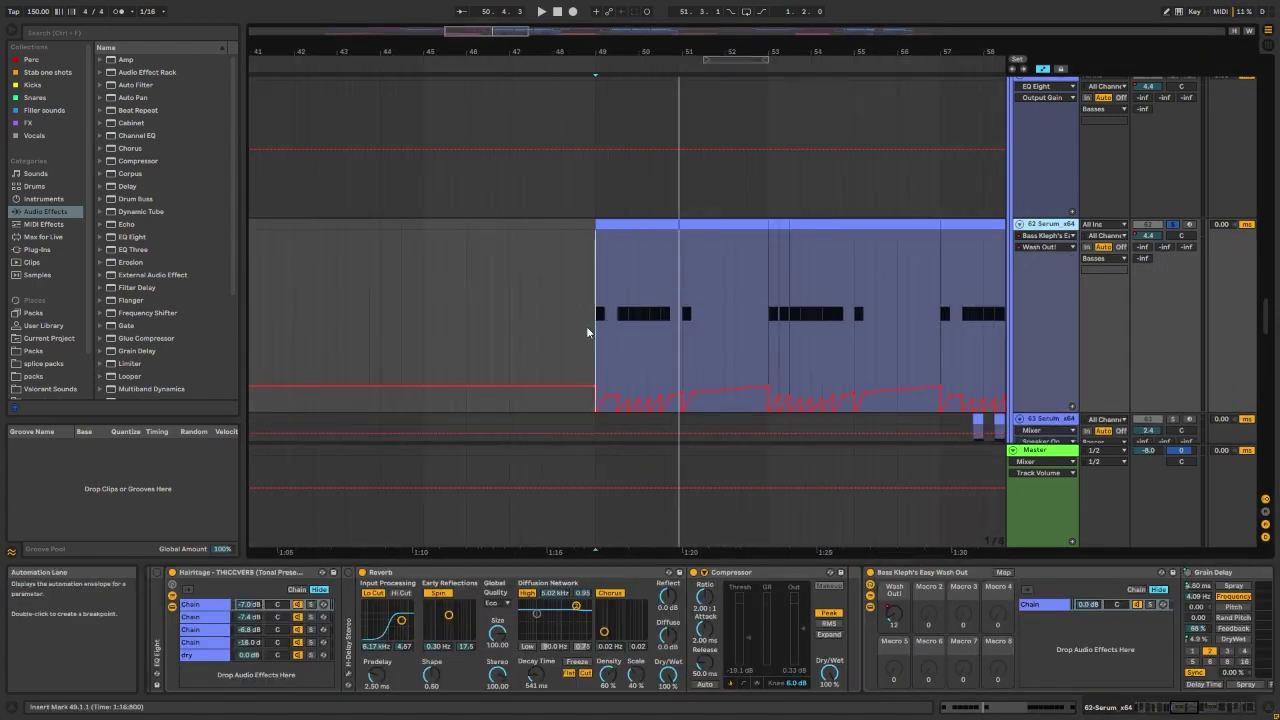
scroll(733, 353, up, 3)
drag(615, 350, 641, 349)
click(789, 340)
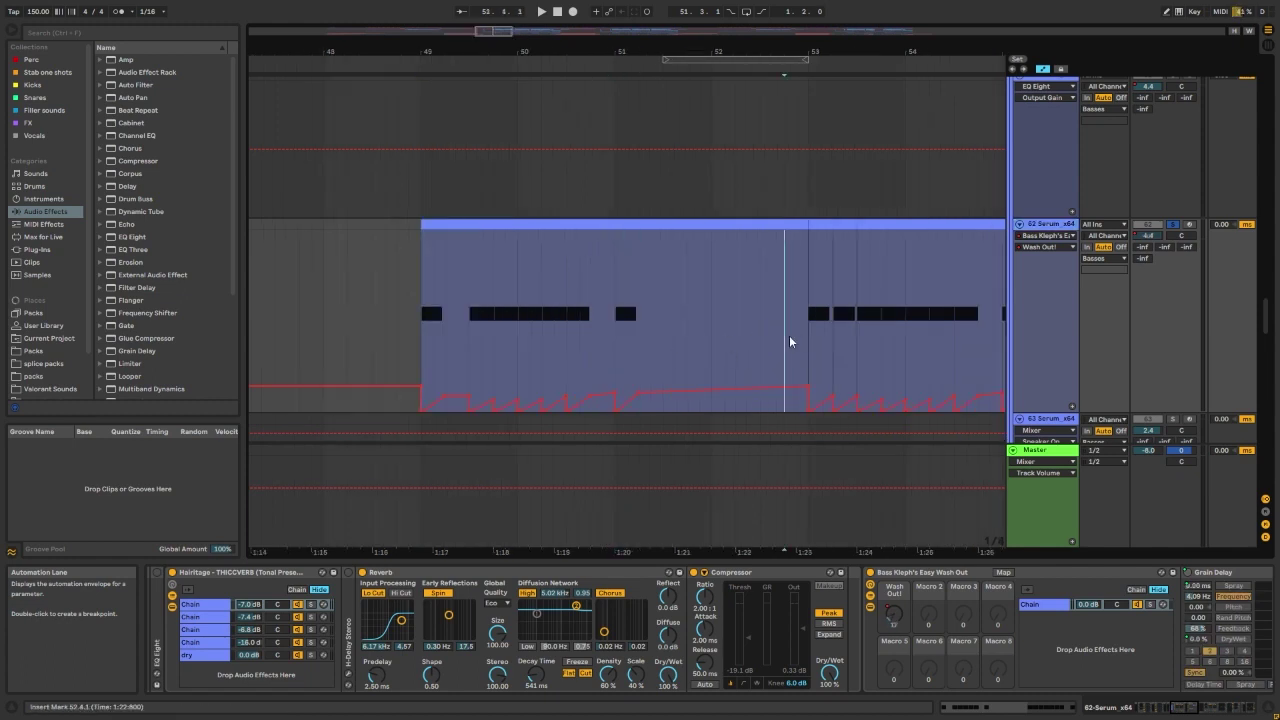
drag(824, 346, 858, 348)
click(853, 346)
scroll(818, 335, down, 3)
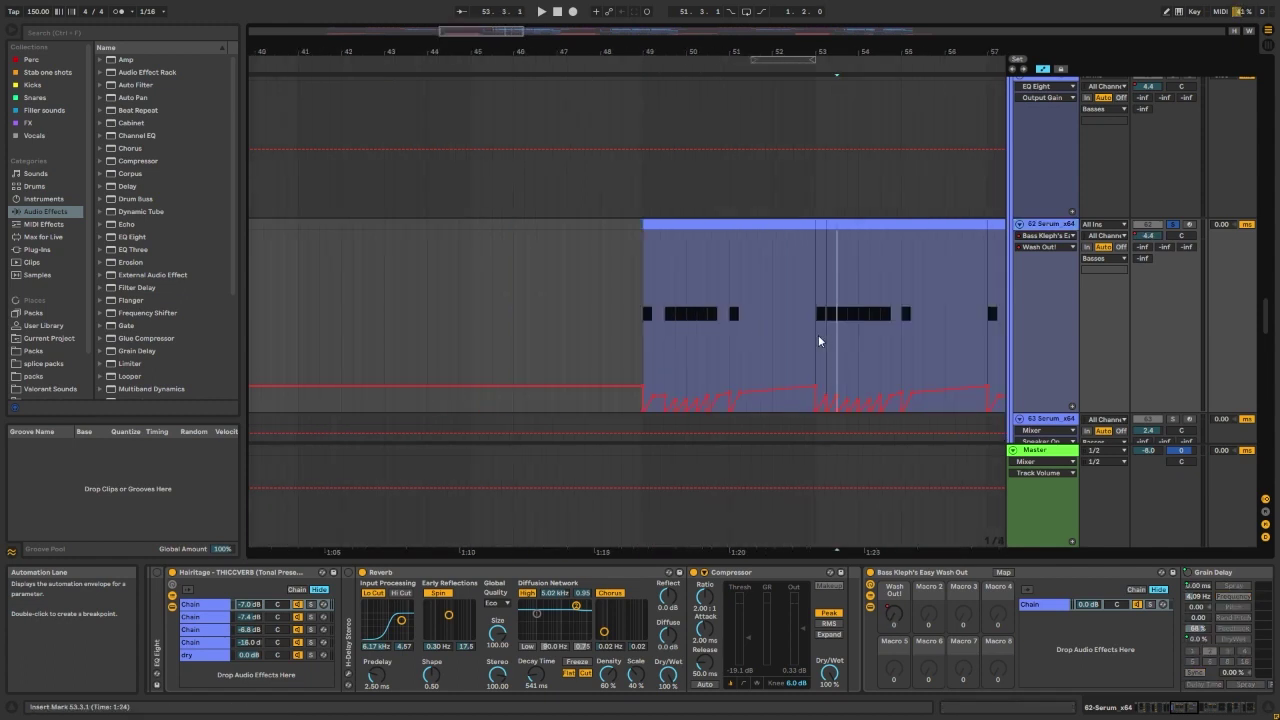
Step: Examine track 62's Wash Out! automation across its repeats at bars 49, 53, 57 and 61
scroll(952, 370, up, 3)
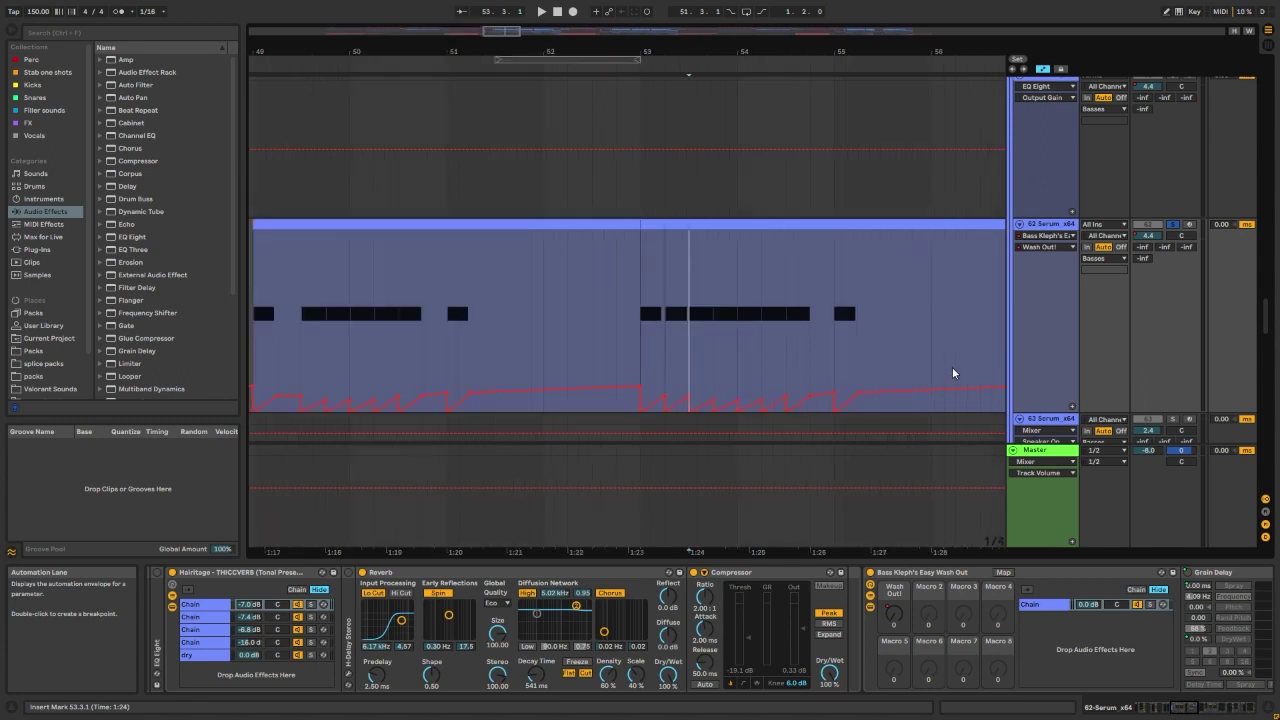
scroll(862, 366, down, 2)
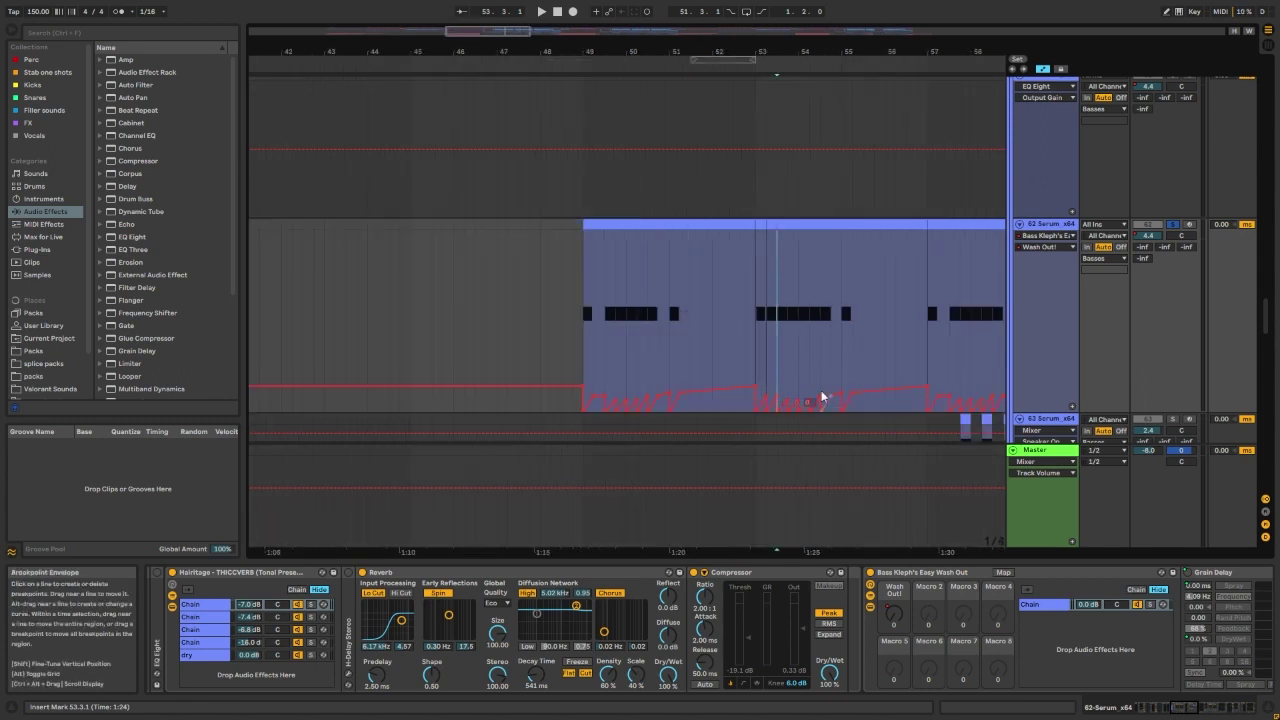
drag(766, 337, 848, 341)
click(821, 341)
click(765, 334)
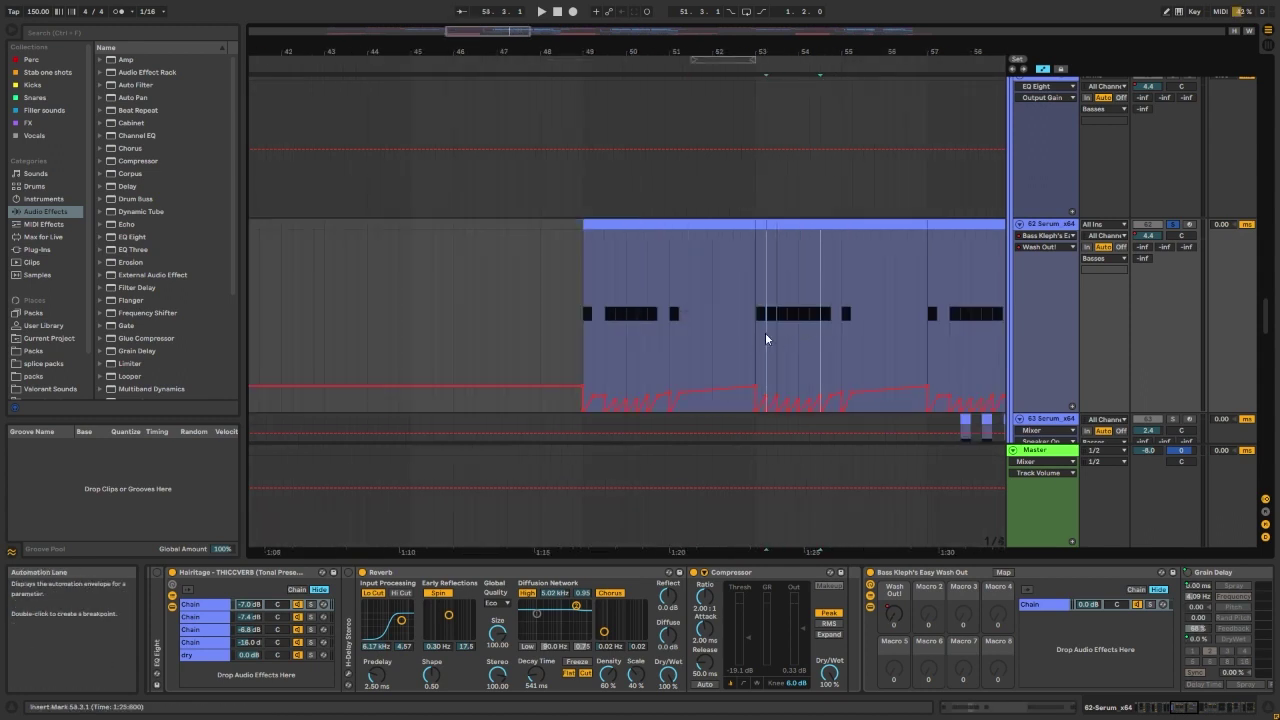
scroll(649, 311, down, 2)
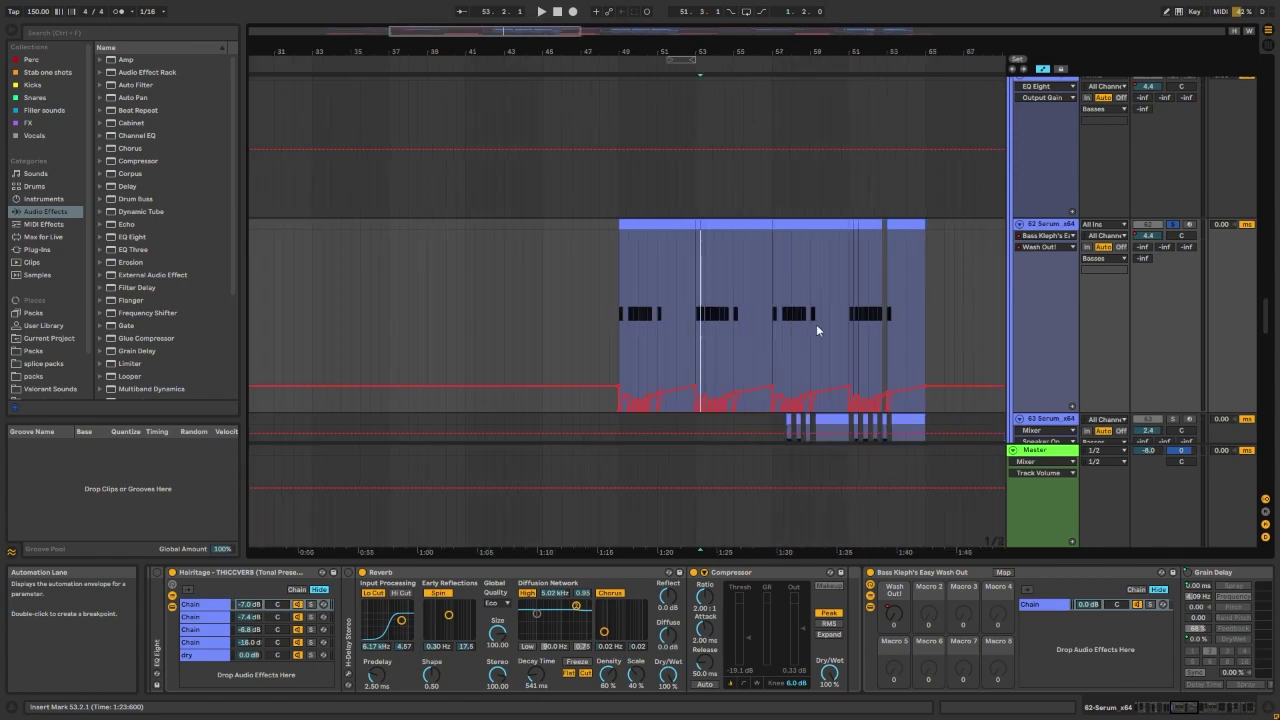
scroll(816, 330, up, 3)
scroll(846, 331, down, 2)
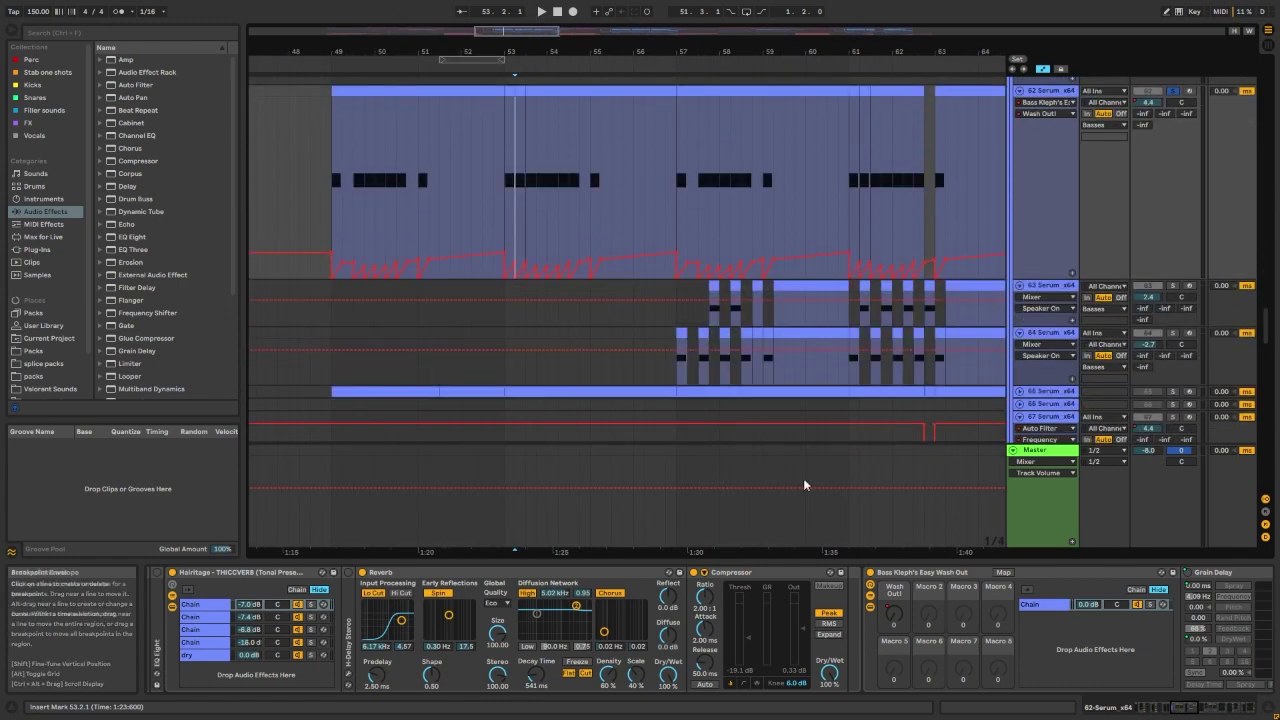
Step: Fold Bass Kleph's Easy Wash Out, select the fourth chain in the THICCVERB rack and open the FabFilter Pro-Q 2 plug-in window
double_click(923, 574)
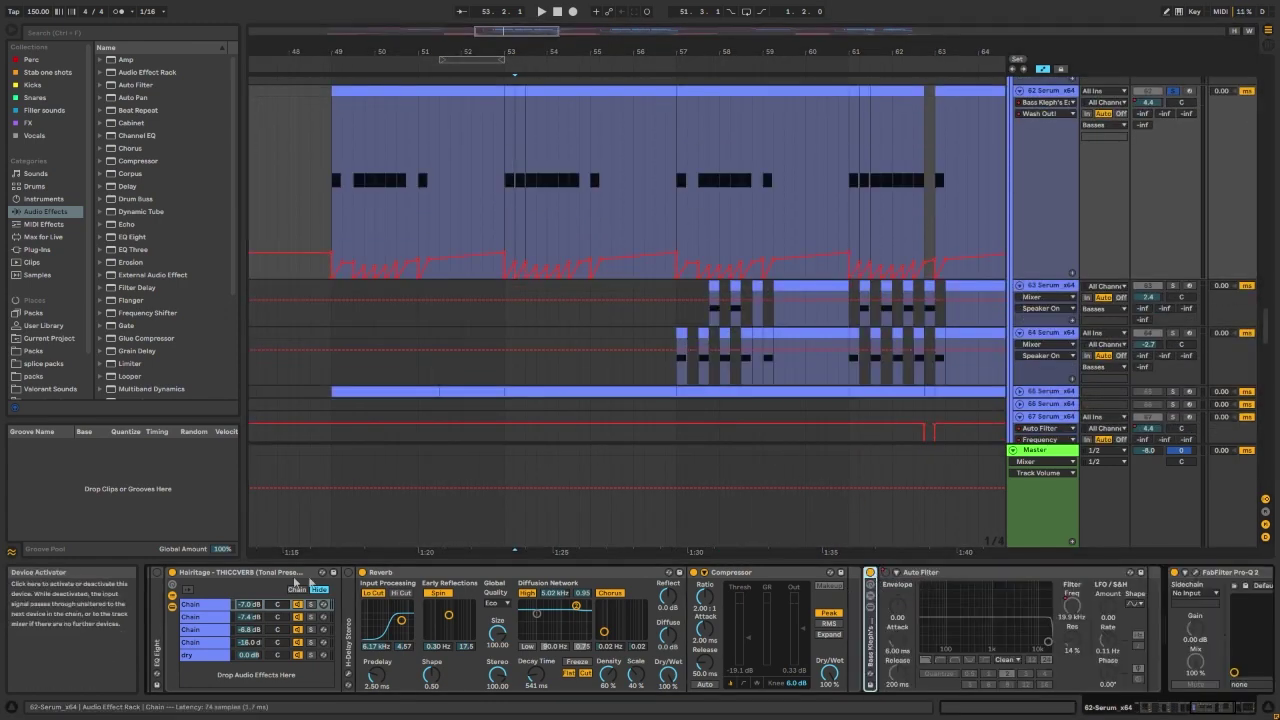
click(205, 629)
click(214, 644)
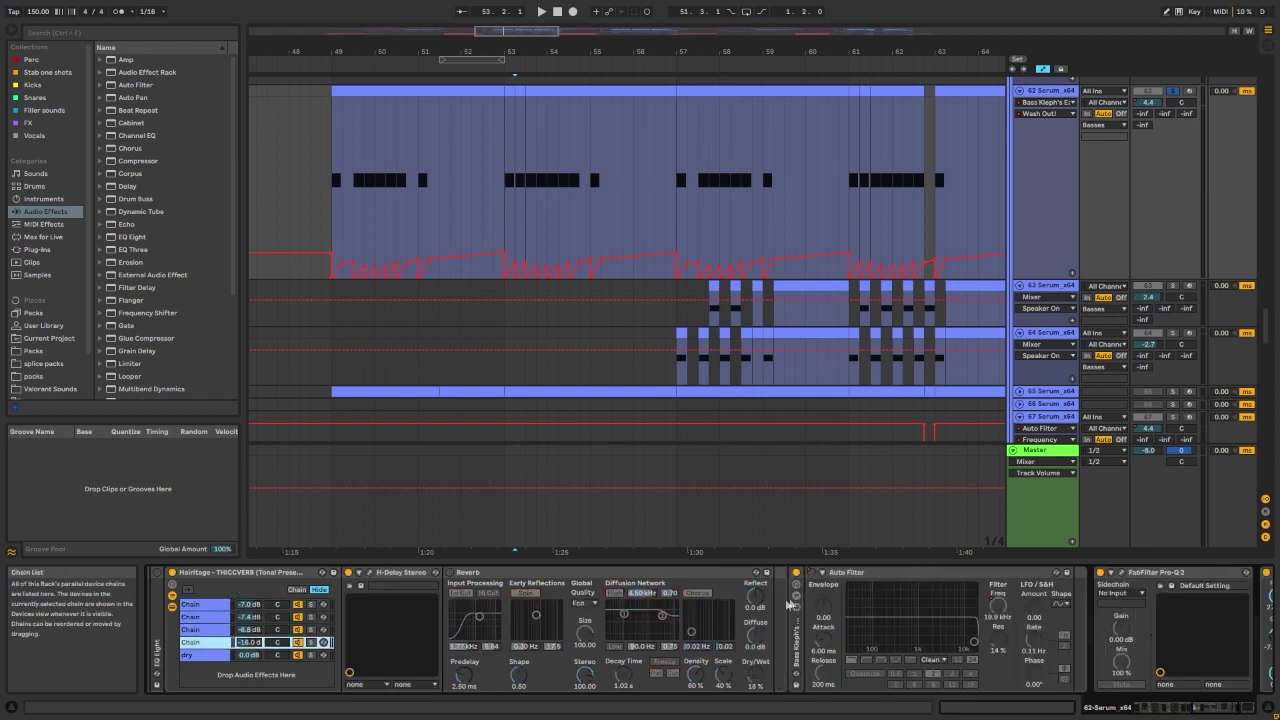
click(1121, 573)
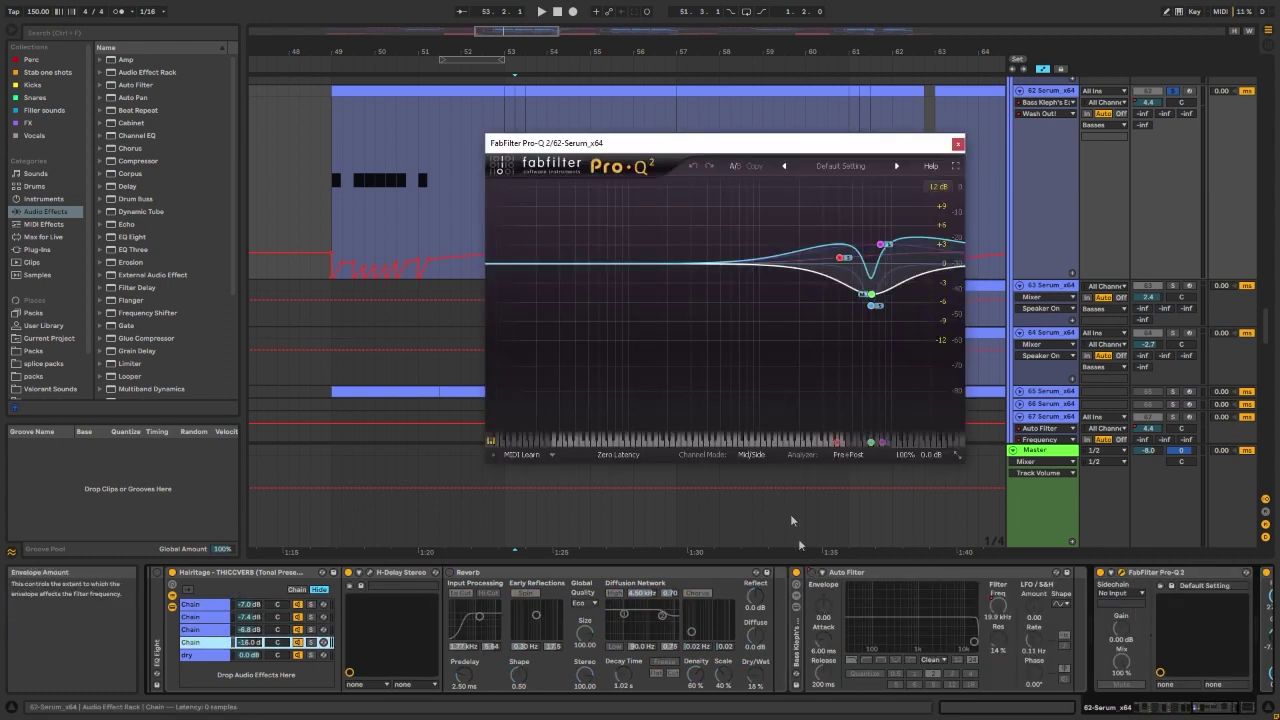
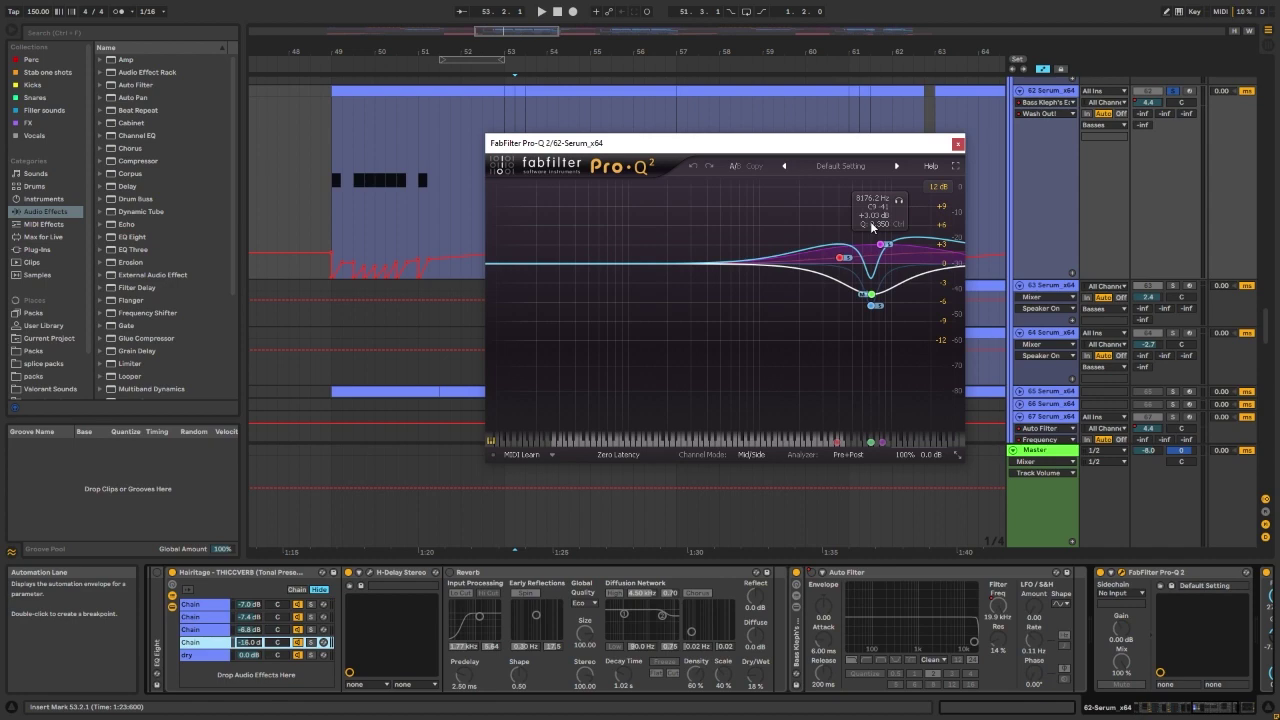
Step: Group FabFilter Pro-Q 2 and EQ Eight at the end of track 62's device chain into an Audio Effect Rack and close the Pro-Q 2 window
click(1218, 712)
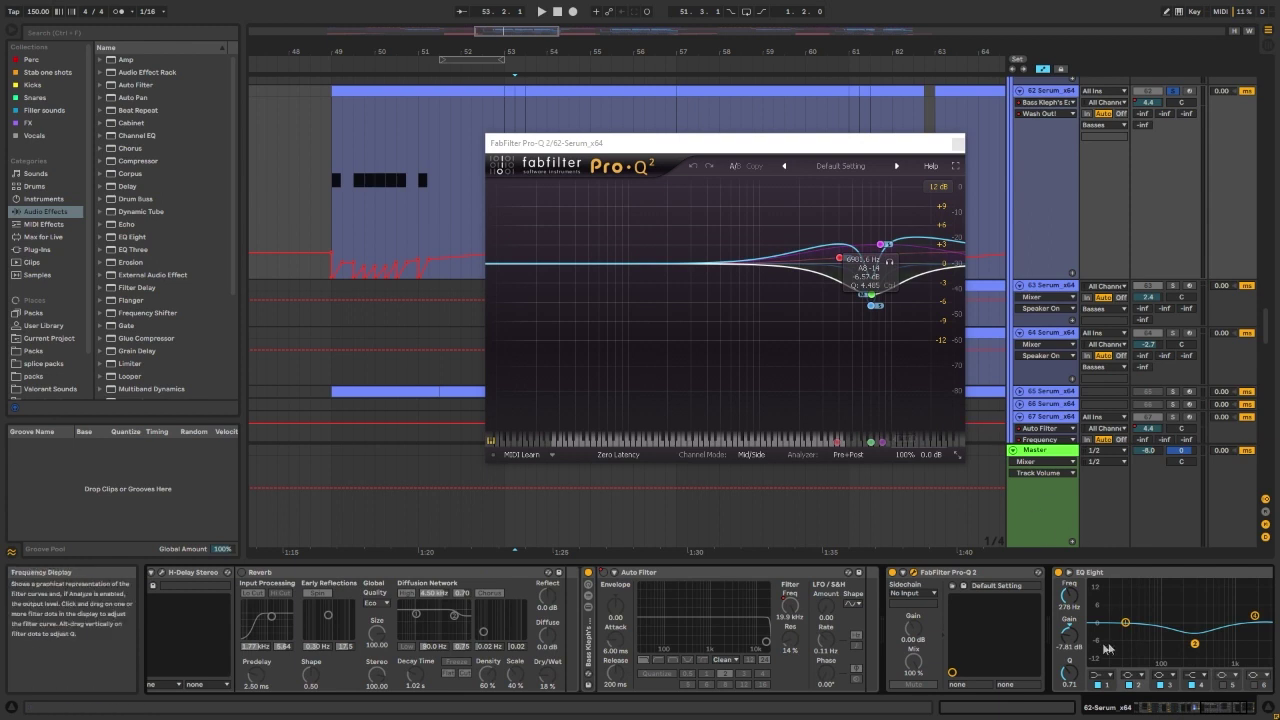
click(1239, 709)
click(943, 574)
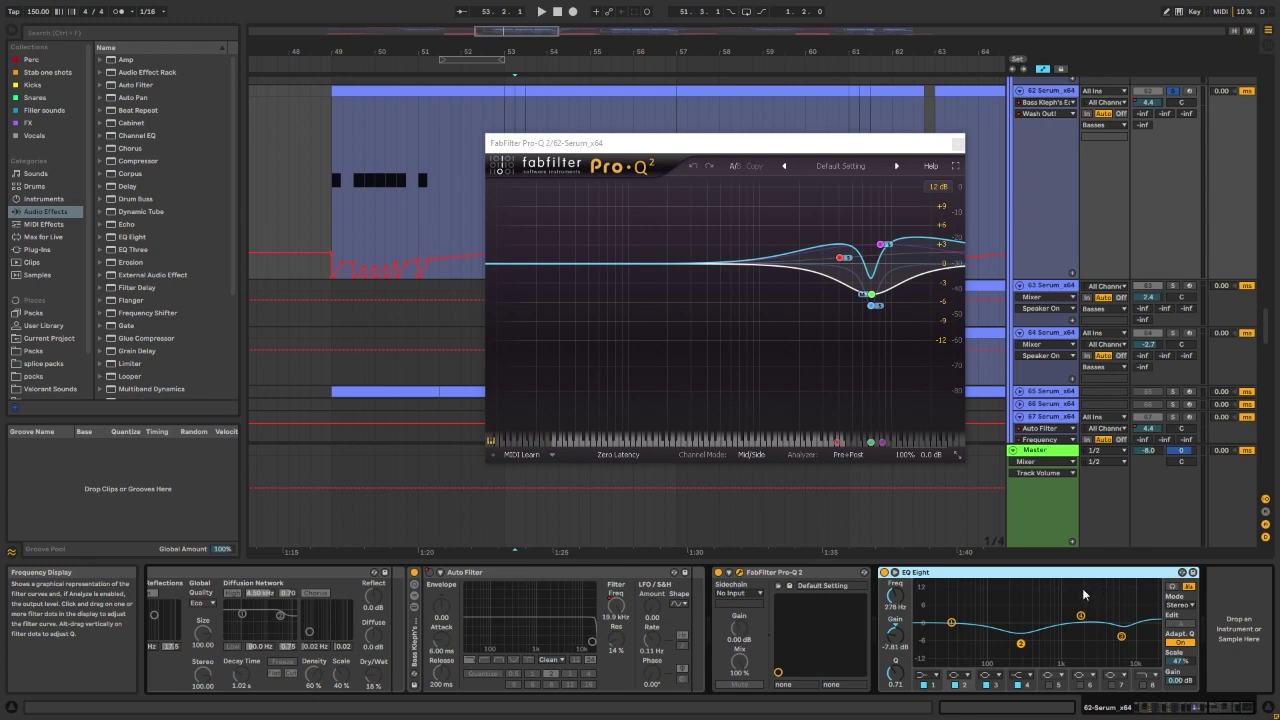
double_click(793, 575)
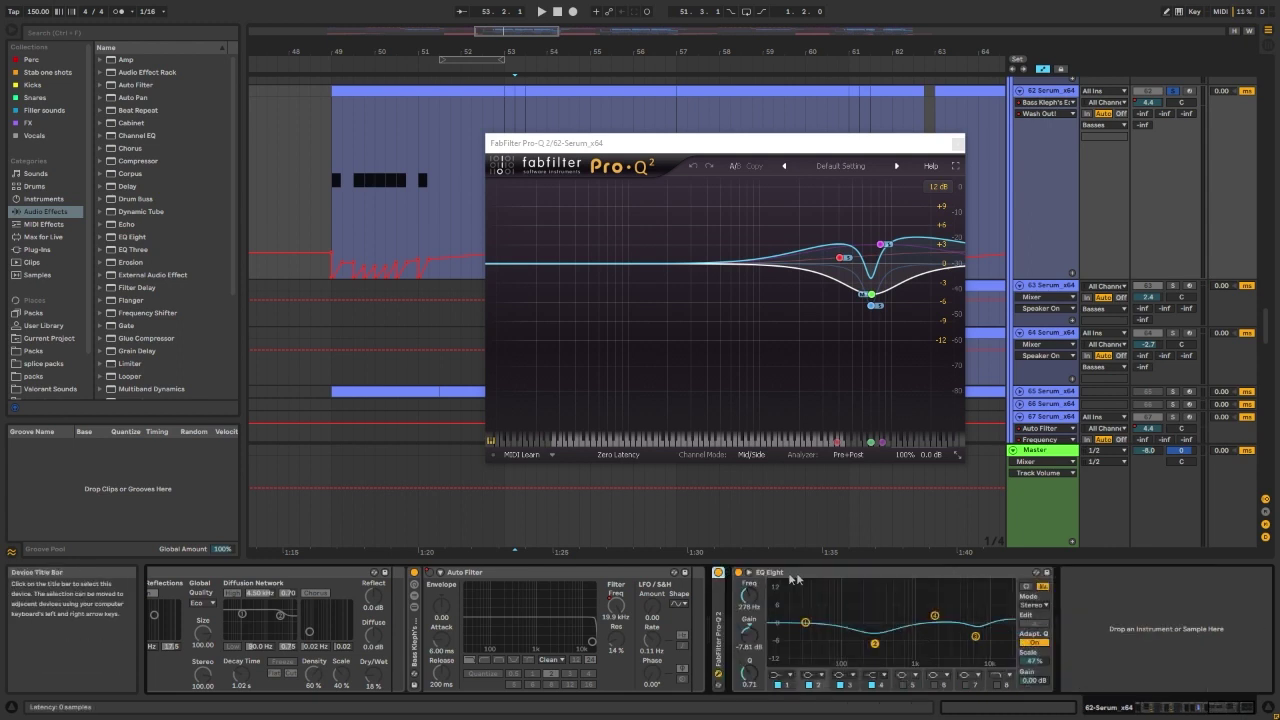
click(828, 576)
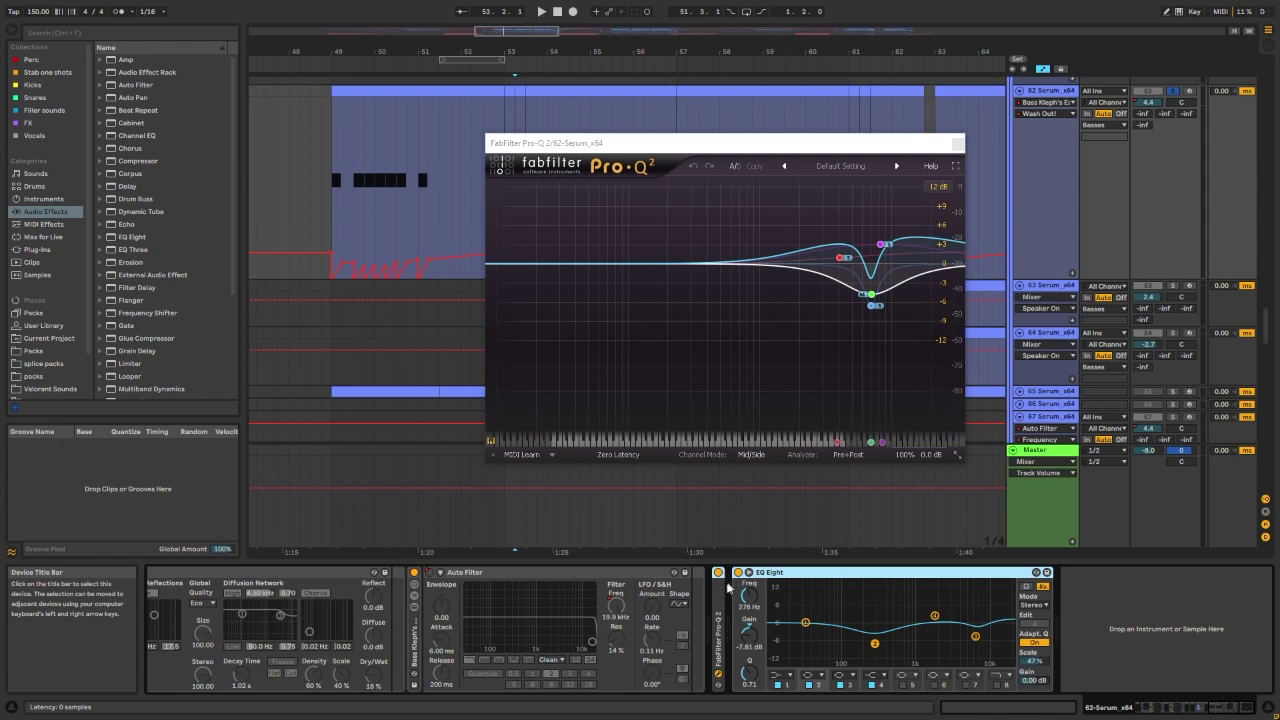
key(ctrl+g)
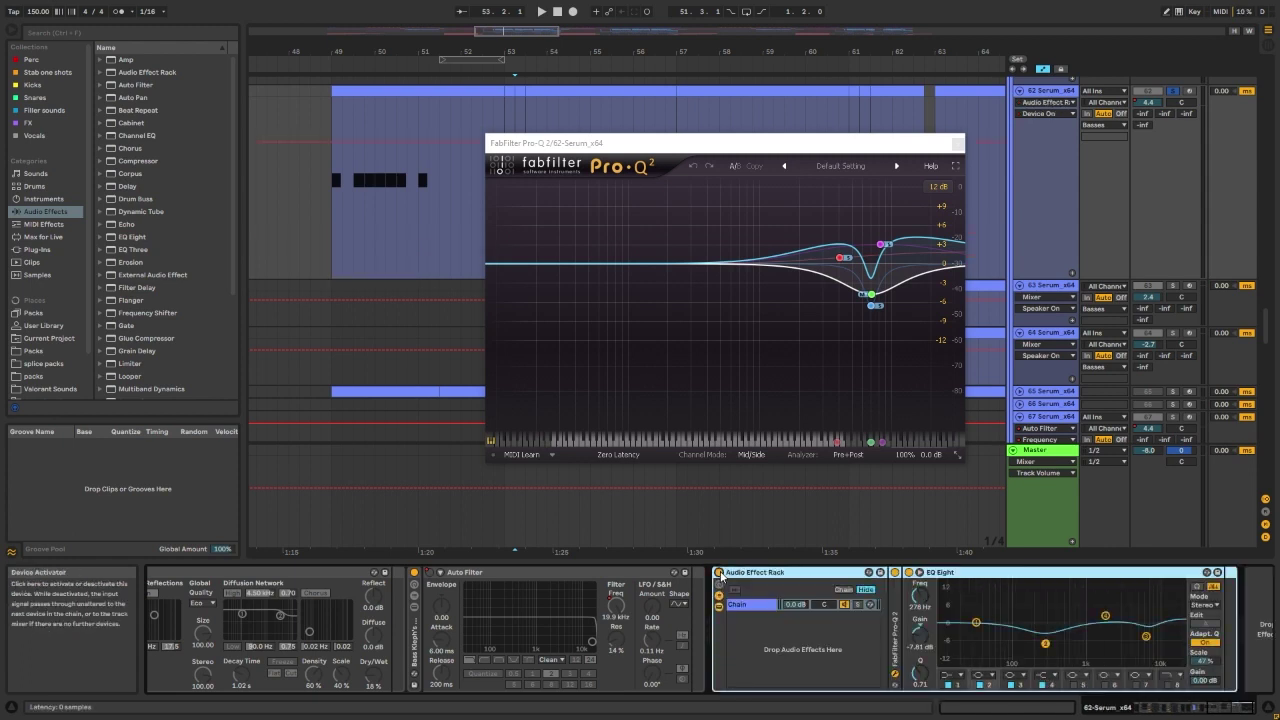
double_click(894, 619)
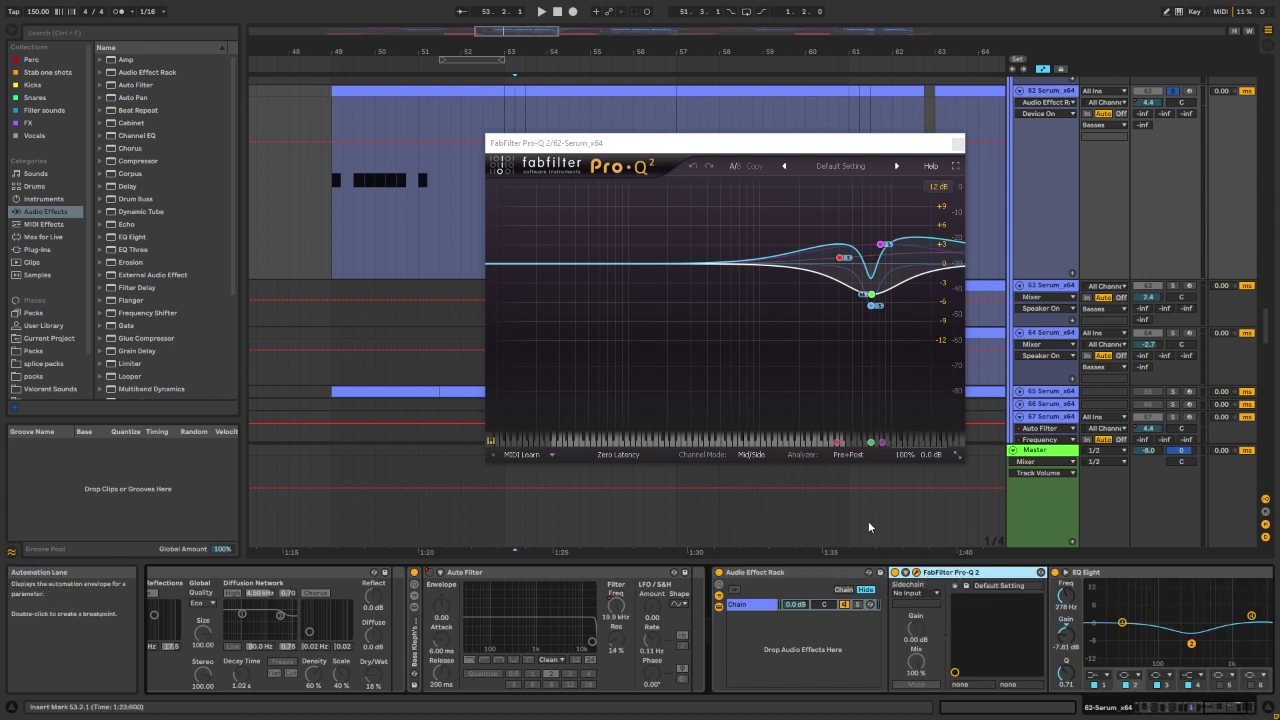
click(957, 142)
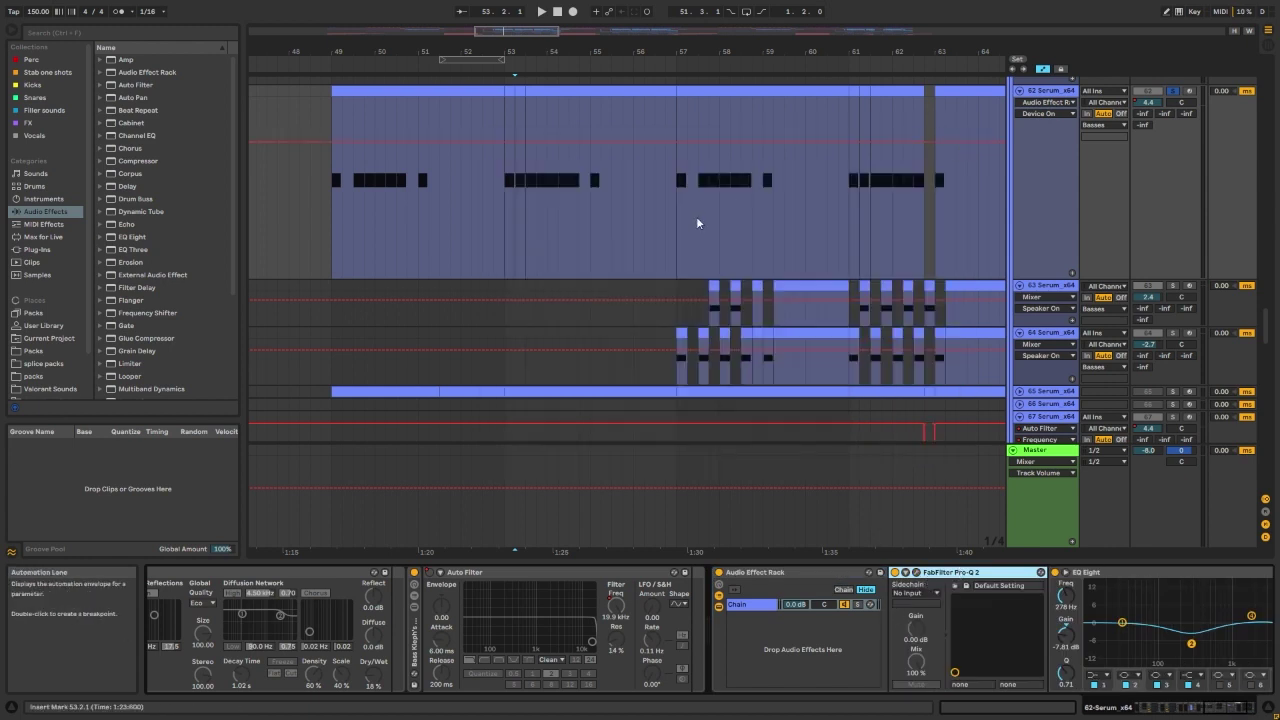
Step: Play track 62 from bar 49 while switching the Audio Effect Rack around Pro-Q 2 and EQ Eight off and back on
scroll(697, 219, left, 3)
click(537, 208)
mouse_move(530, 194)
mouse_down()
mouse_move(686, 112)
mouse_move(694, 130)
mouse_up()
click(699, 230)
click(718, 573)
click(537, 210)
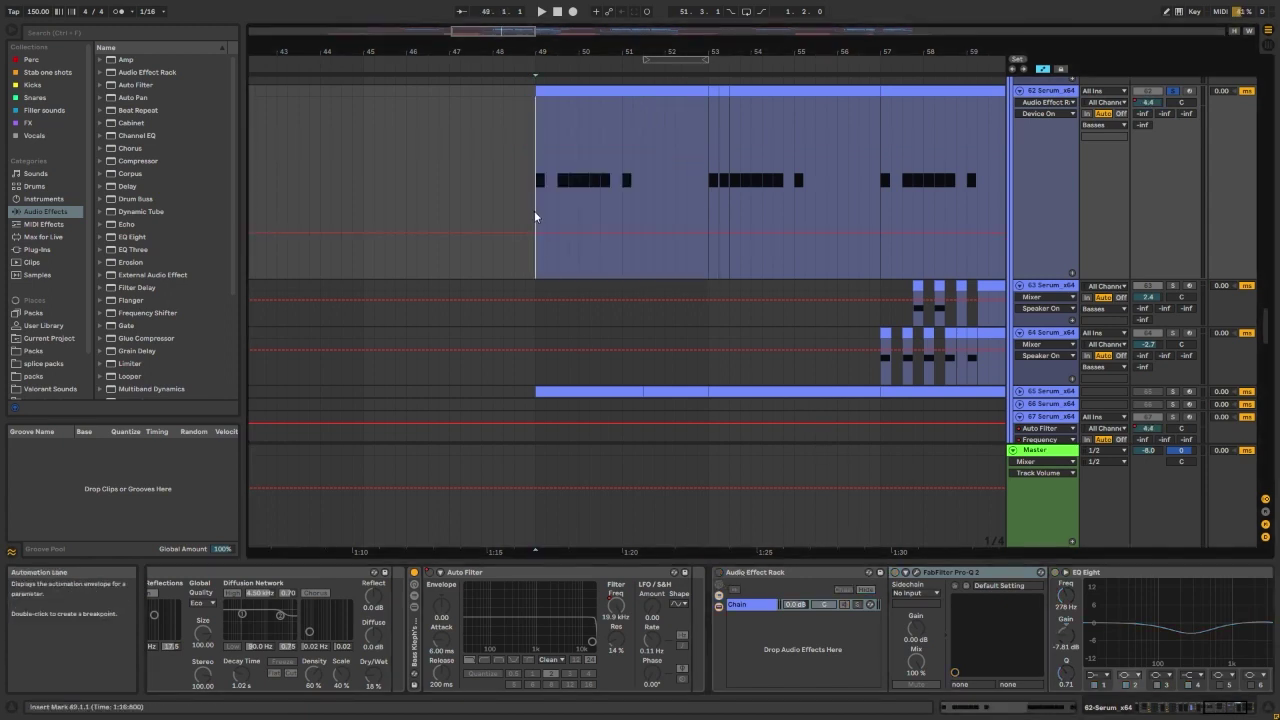
key(space)
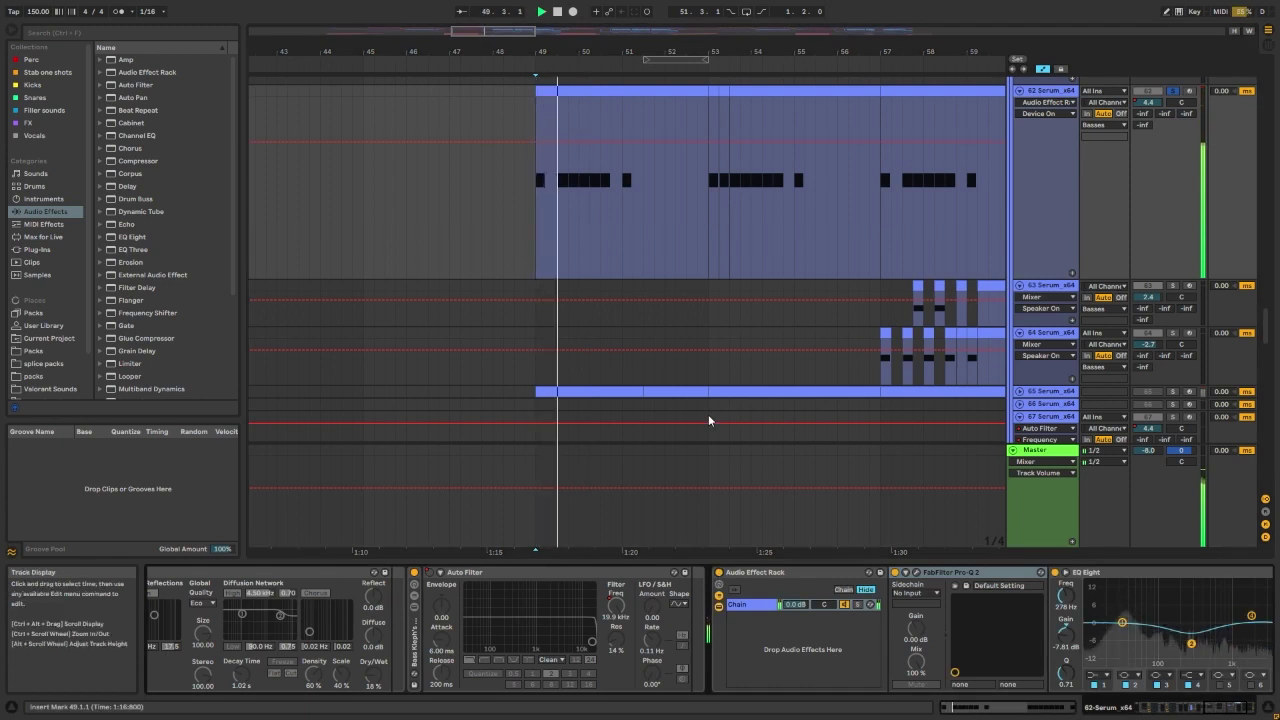
key(space)
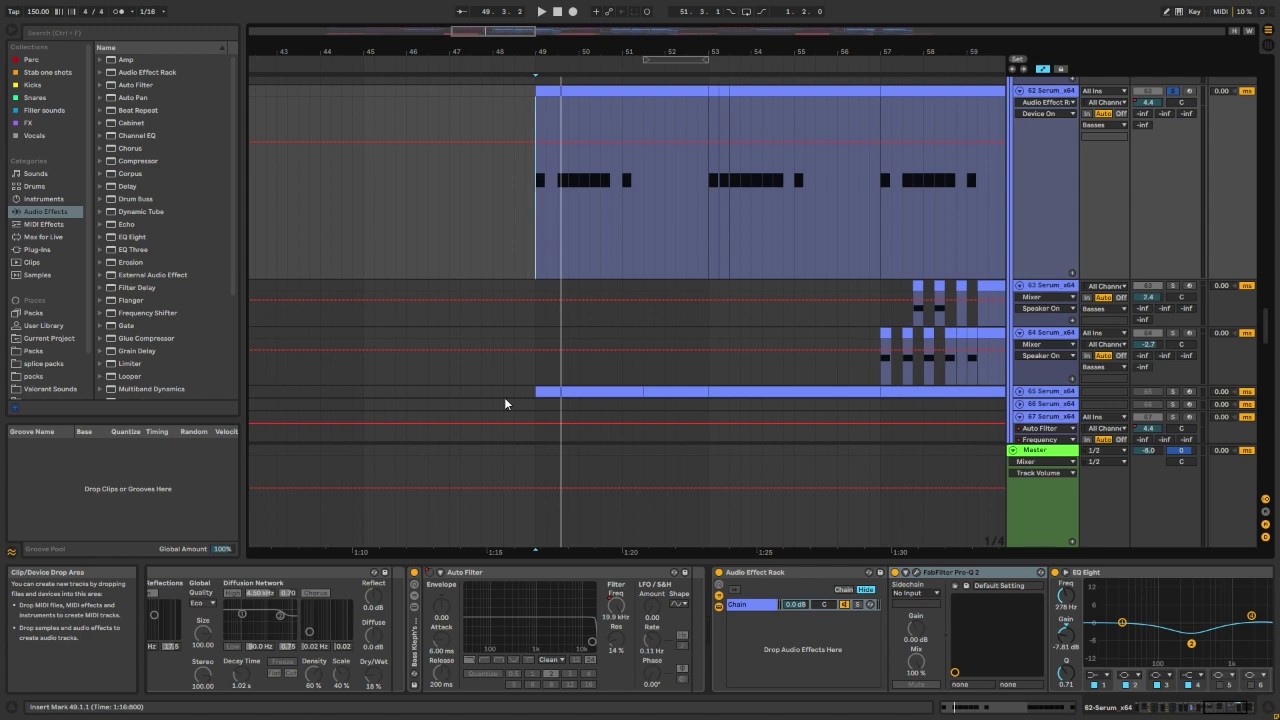
Step: Solo tracks 63 and 64 instead of track 62, play them from bar 57 and highlight their clips from bar 57 to 59
scroll(757, 329, right, 5)
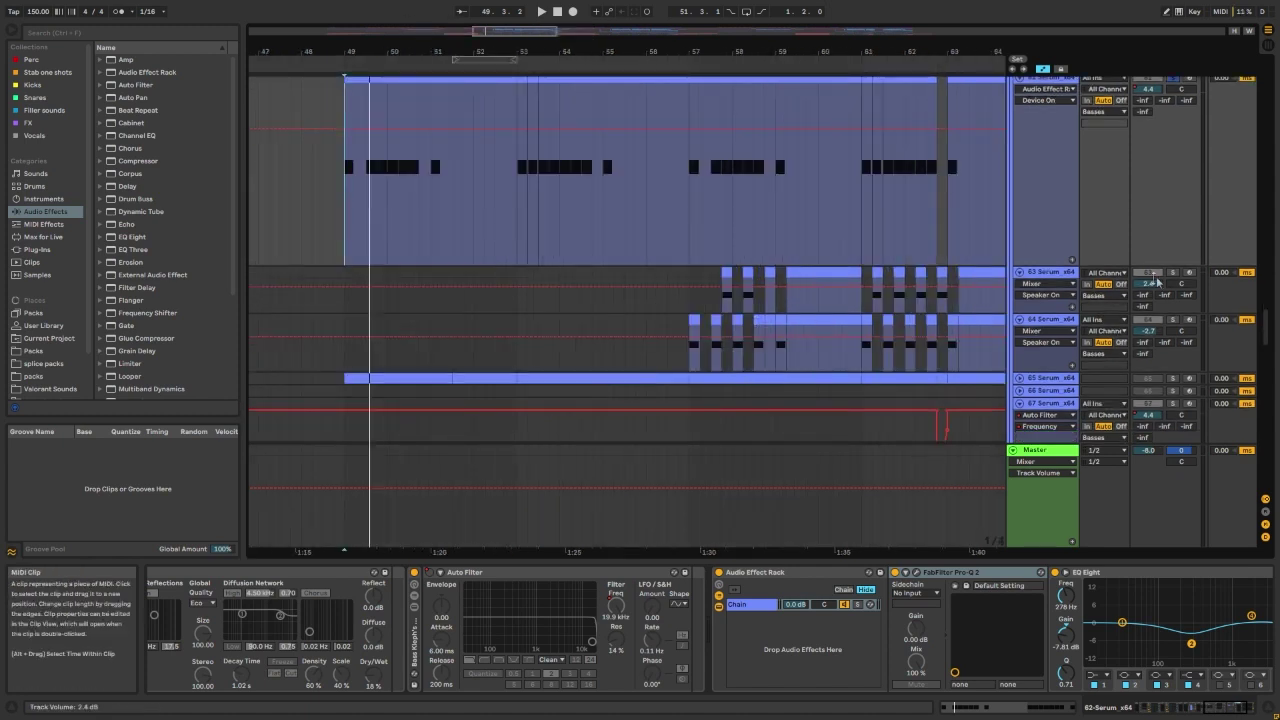
scroll(814, 286, up, 2)
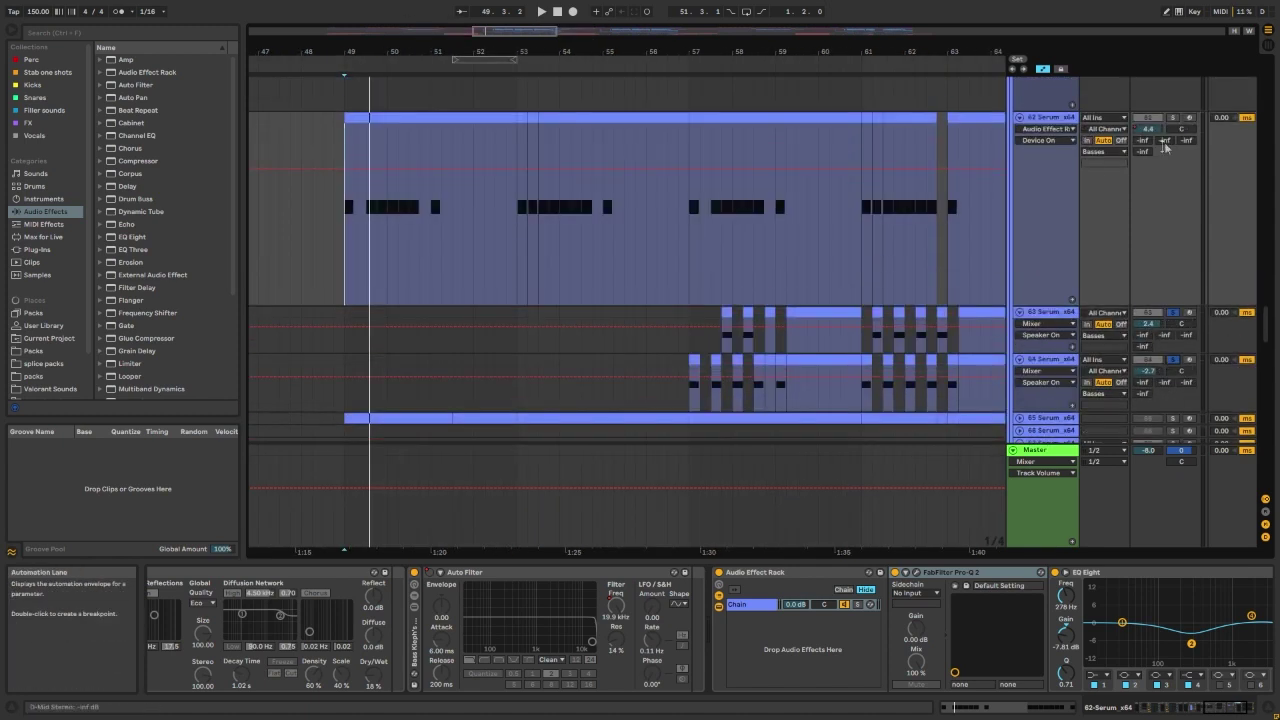
scroll(686, 343, down, 2)
click(689, 345)
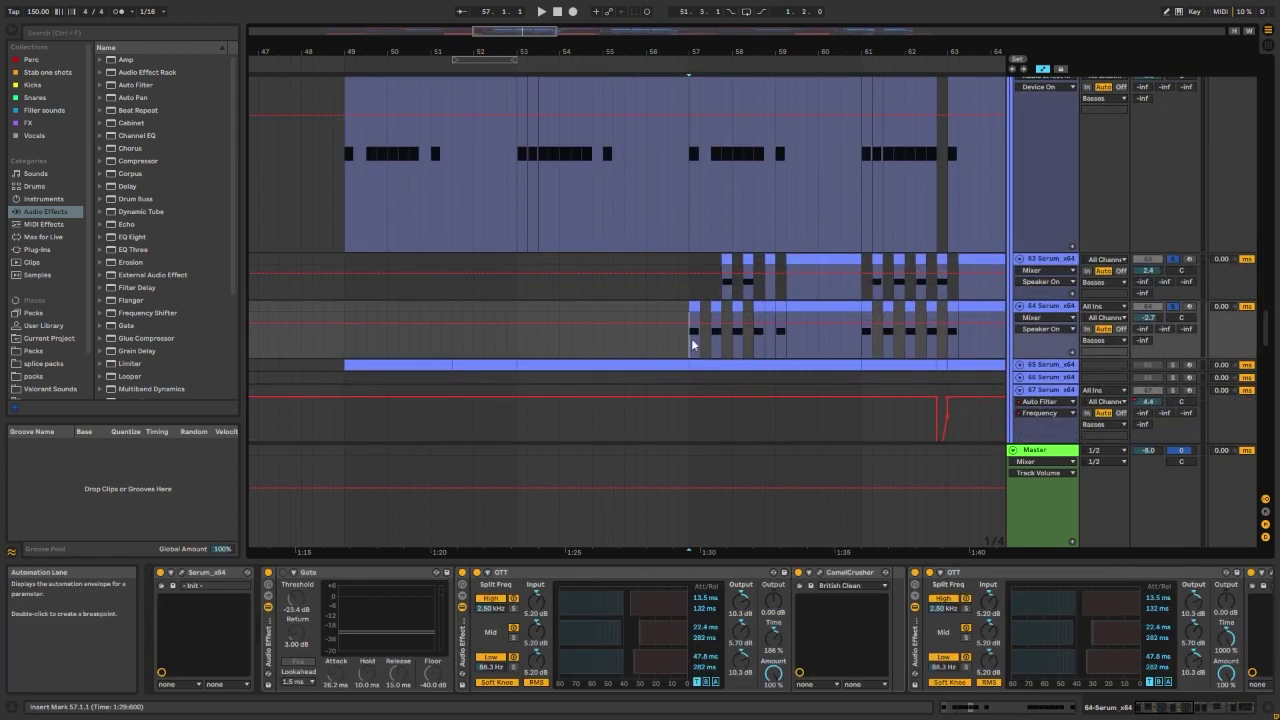
key(space)
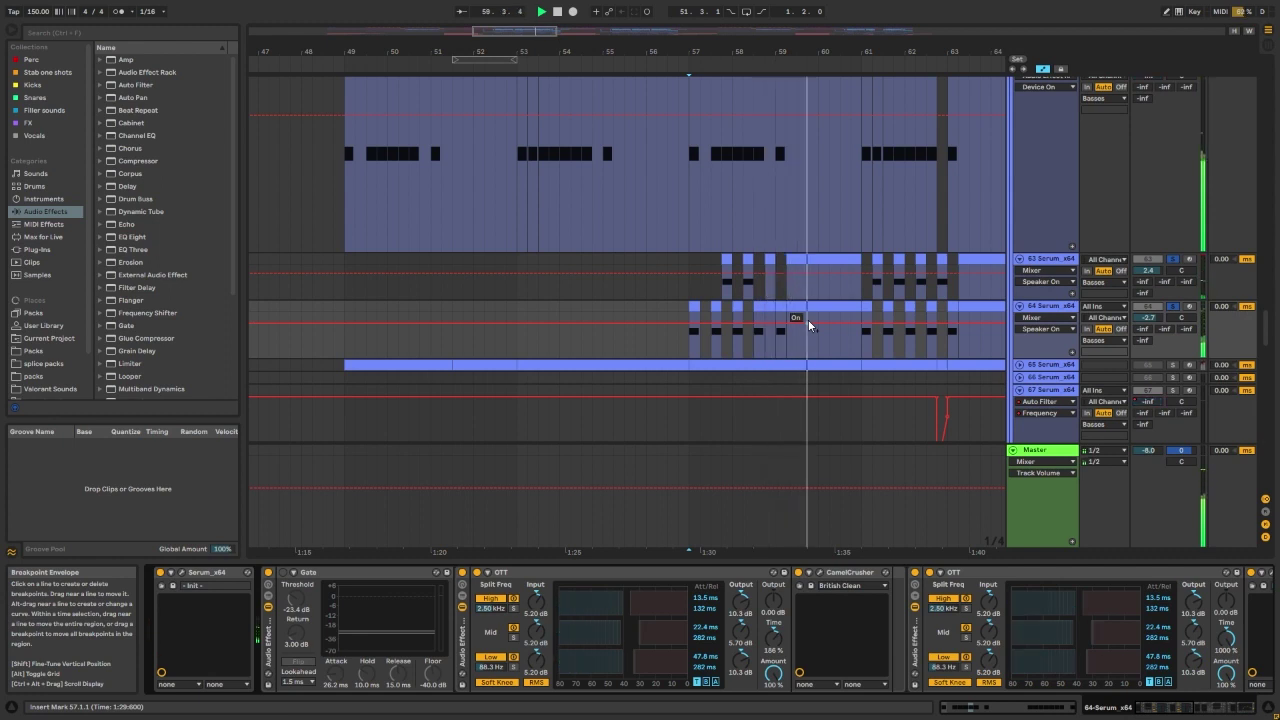
key(space)
drag(690, 335, 788, 255)
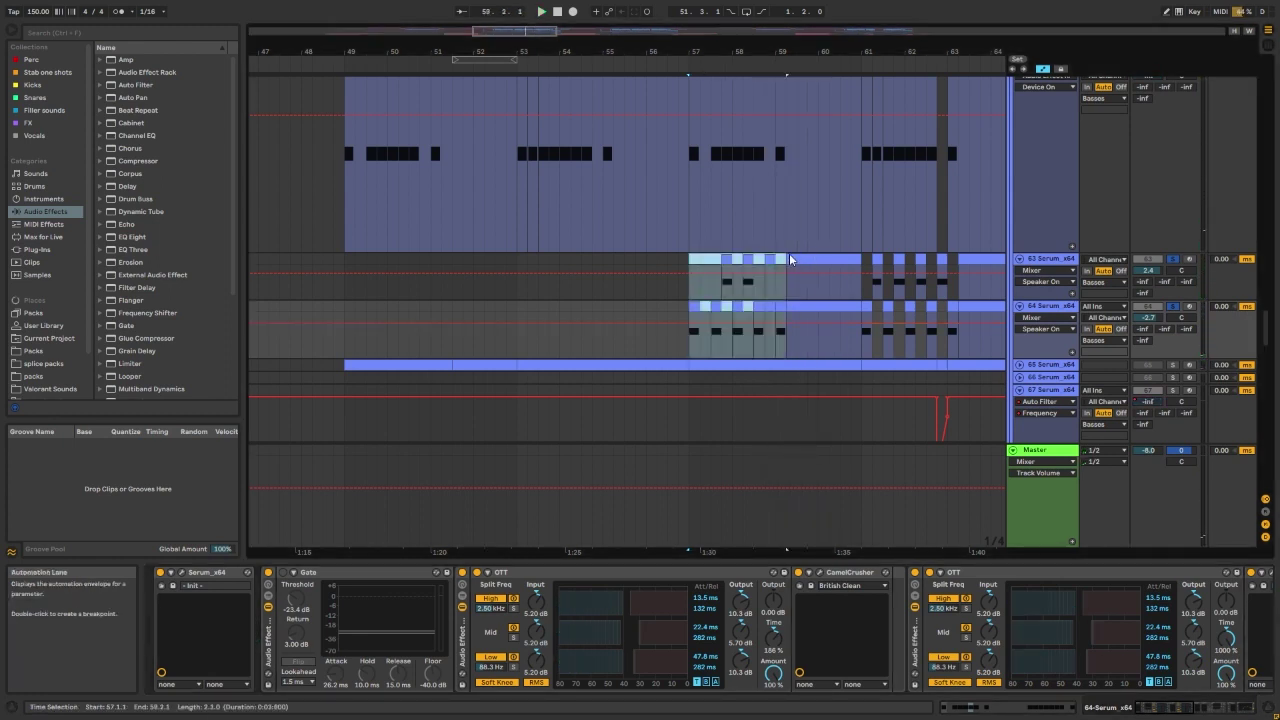
Step: Turn off the solos on tracks 63 and 64 and play the basses together from bar 56
scroll(673, 300, down, 2)
click(676, 285)
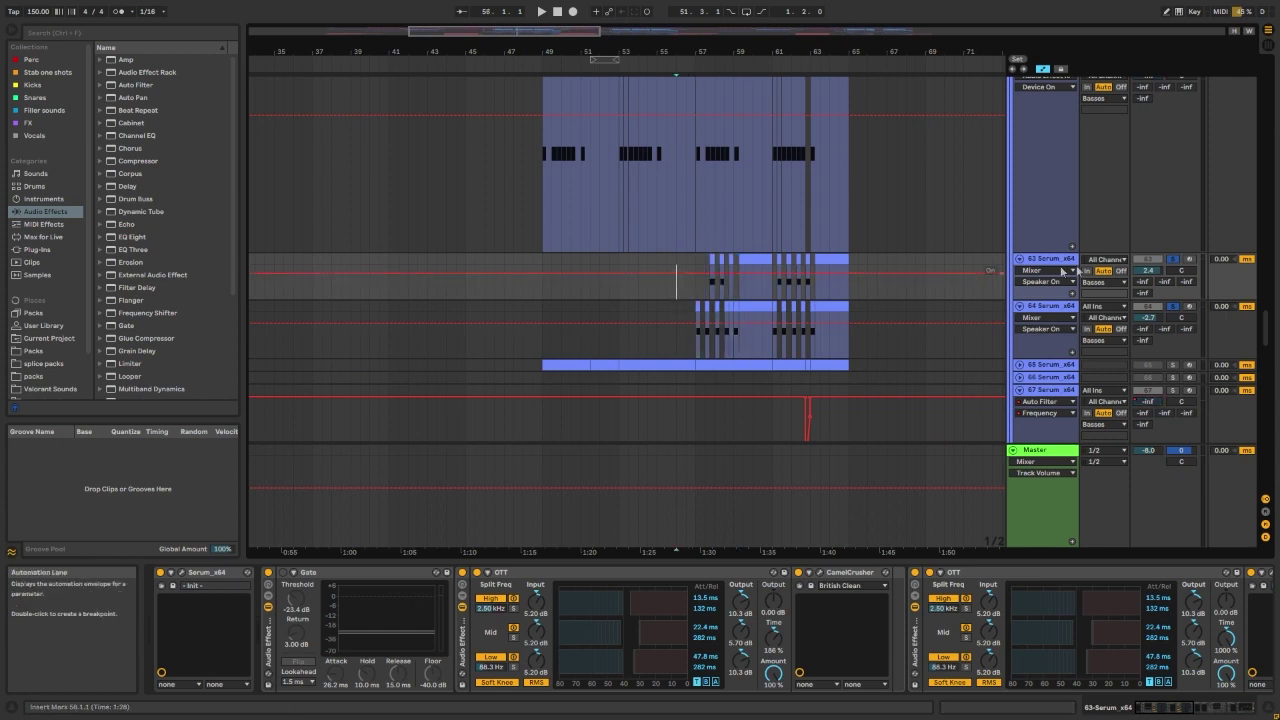
key(space)
scroll(740, 263, up, 2)
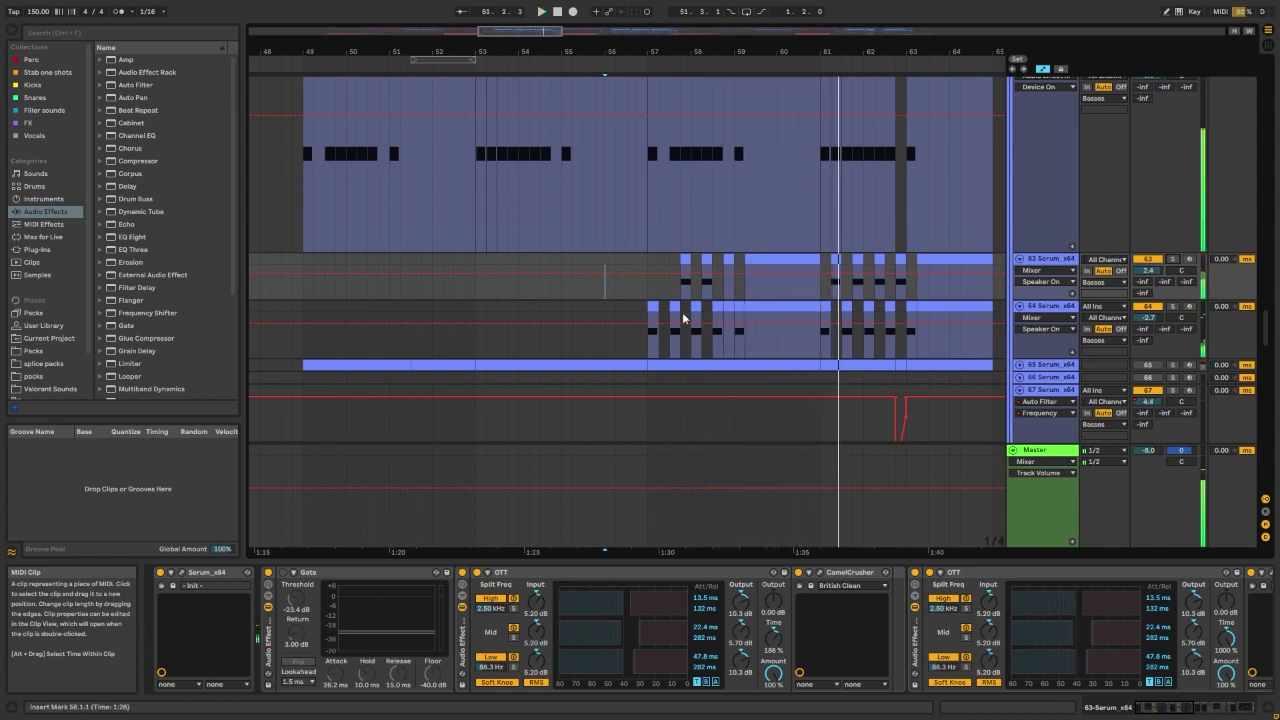
key(space)
Step: Highlight track 62's clips from bar 49 to bar 57 and mark bar 57, where track 64 enters
drag(648, 189, 433, 149)
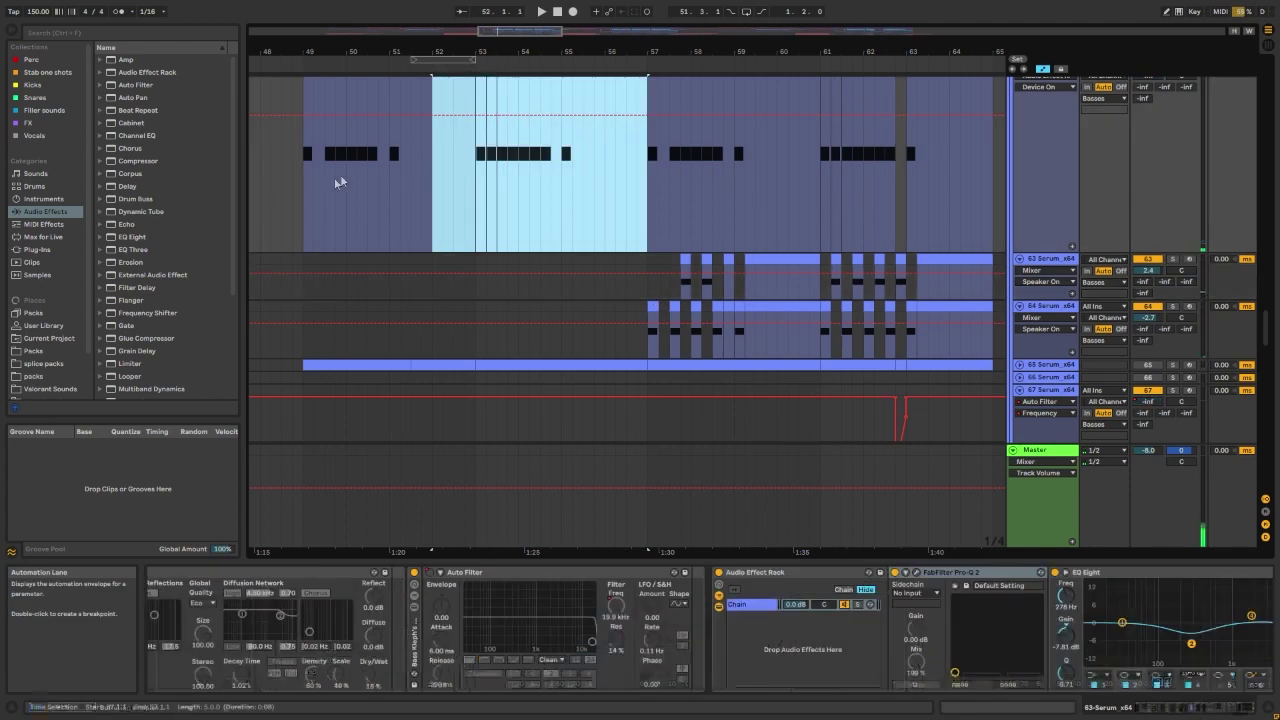
click(297, 191)
scroll(299, 196, up, 1)
mouse_move(307, 213)
mouse_down()
mouse_move(511, 109)
mouse_move(652, 104)
mouse_up()
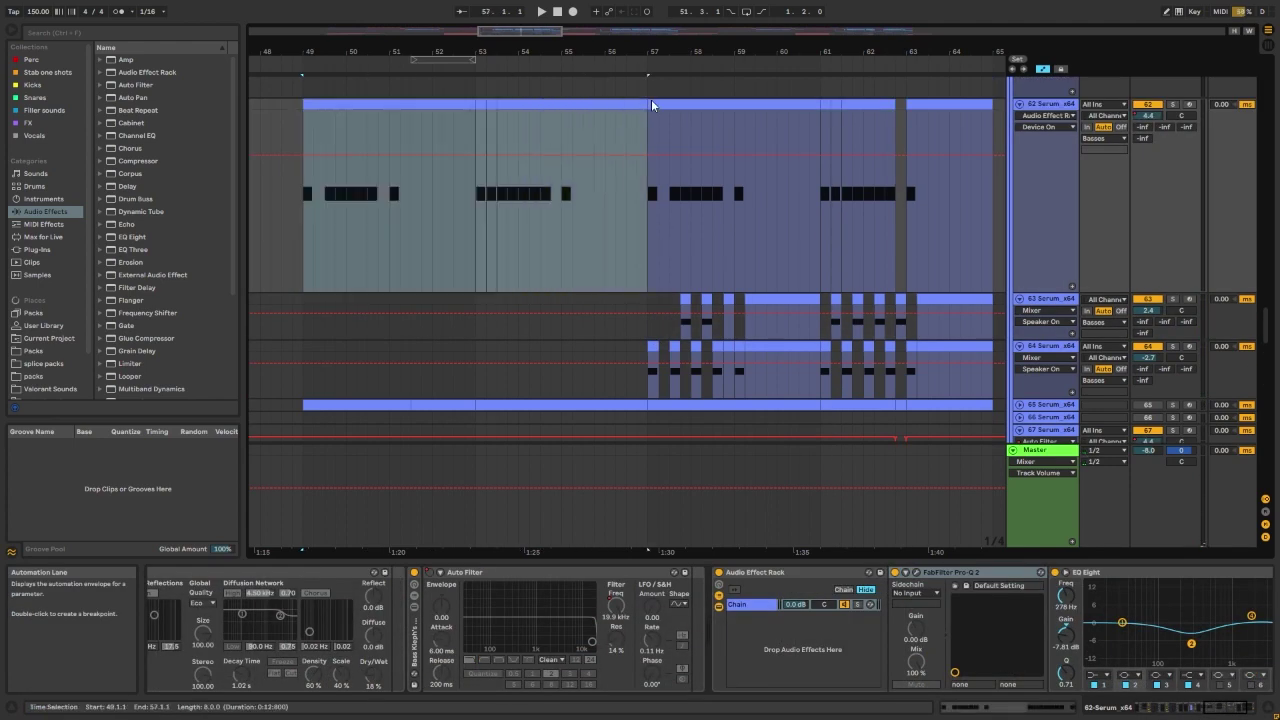
click(626, 269)
scroll(626, 269, down, 1)
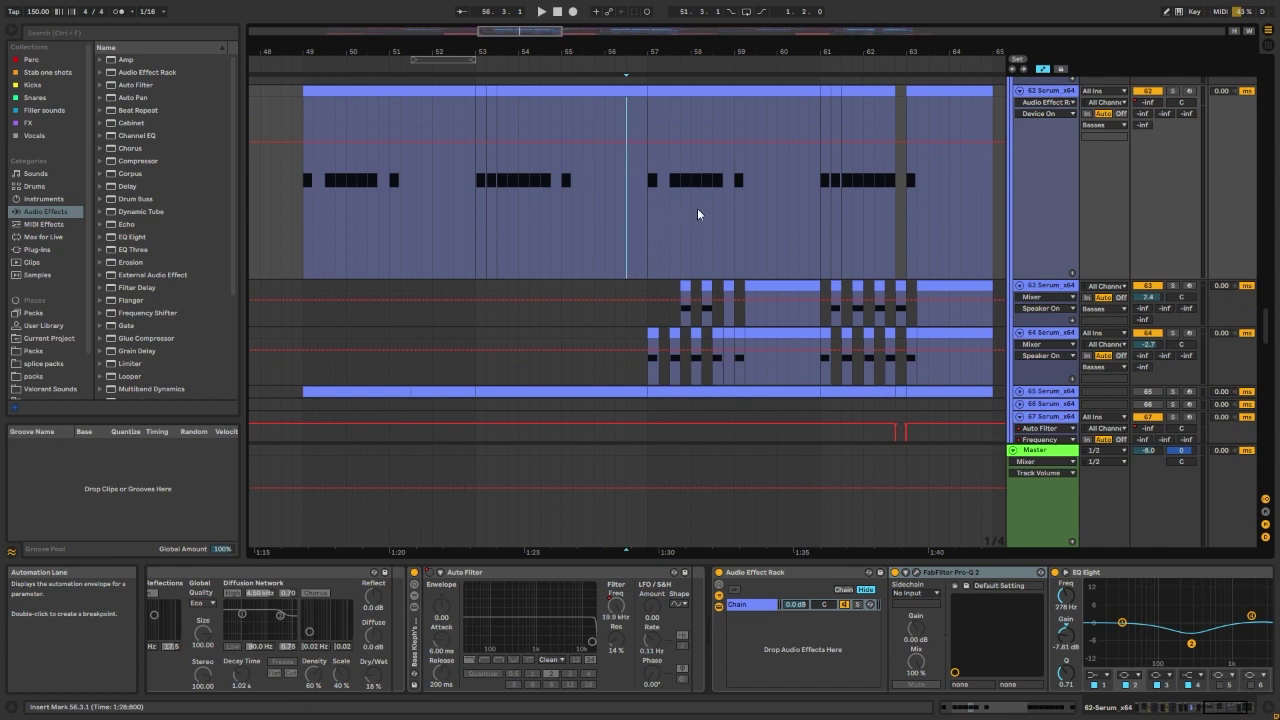
click(647, 212)
scroll(620, 247, down, 3)
scroll(658, 289, up, 1)
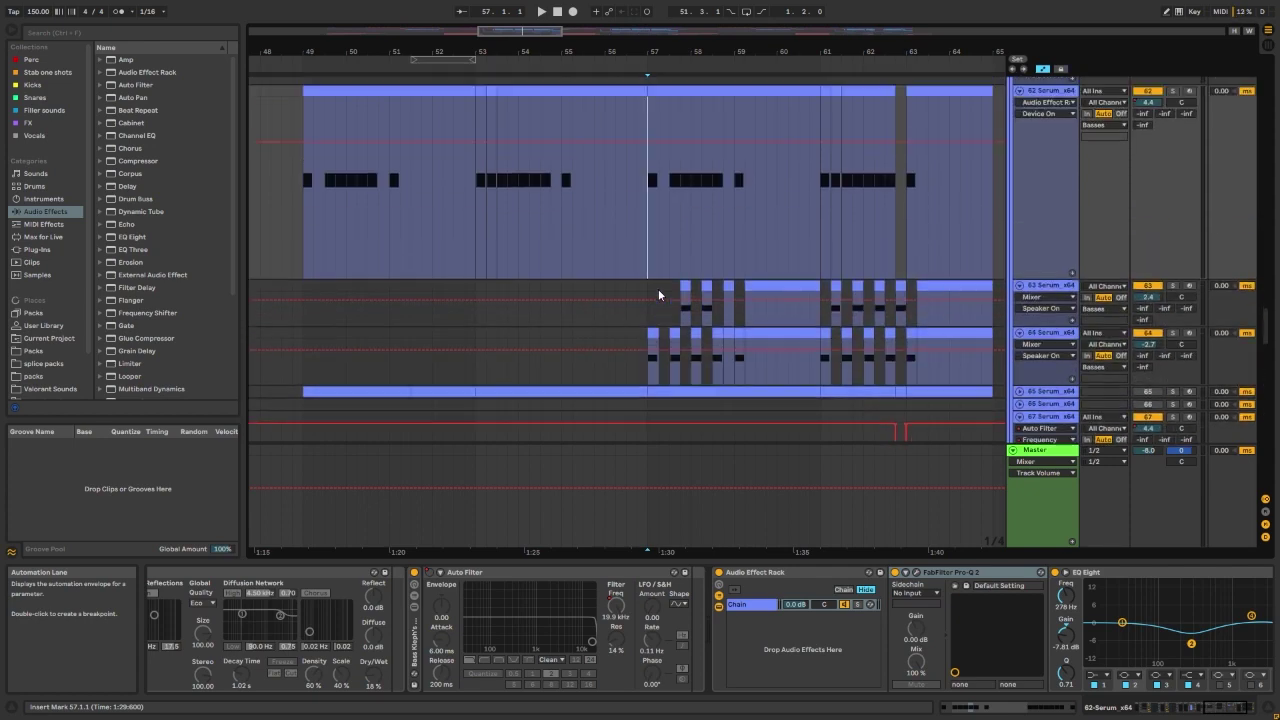
Step: Highlight all of track 62's clips from bar 49 to bar 65, plus the phrase around bar 53
drag(300, 232, 830, 150)
drag(930, 119, 1000, 98)
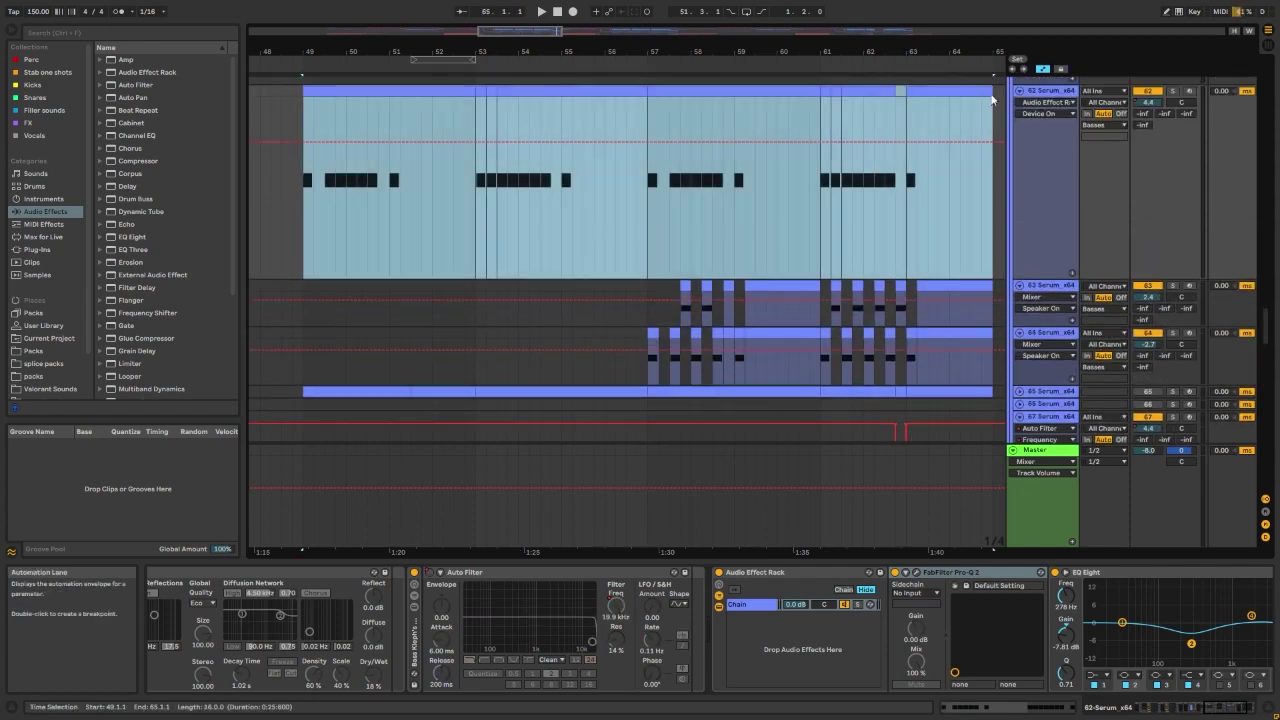
click(388, 225)
mouse_move(303, 222)
mouse_down()
mouse_move(586, 222)
mouse_move(443, 222)
mouse_up()
click(574, 222)
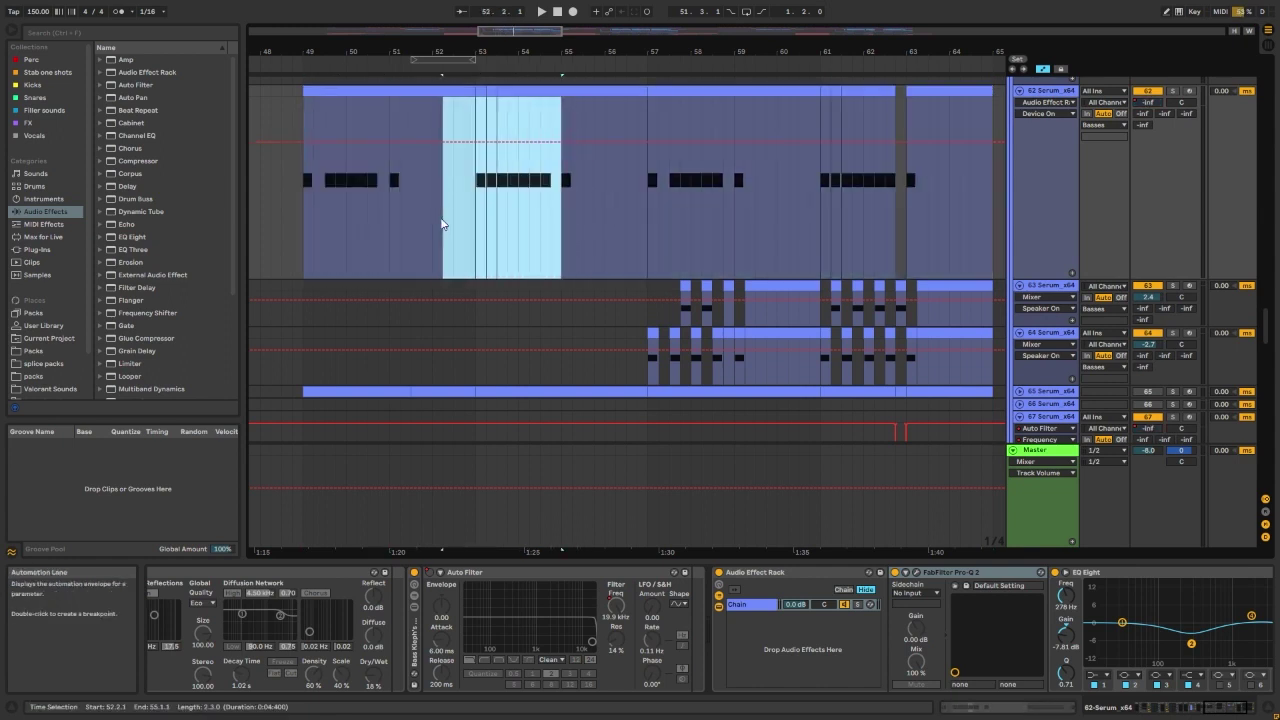
click(496, 228)
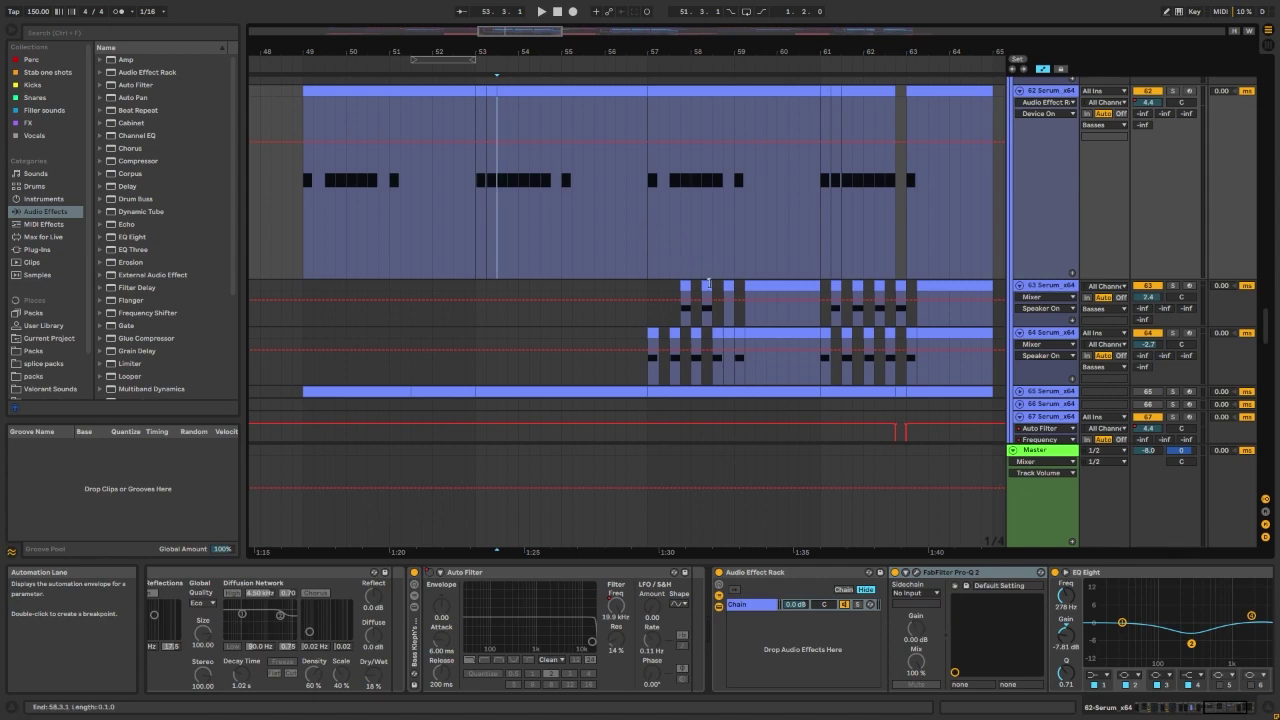
Step: Highlight the alternating clips on tracks 63 and 64 from bar 57 to bar 65 and clear the selection
scroll(643, 229, down, 2)
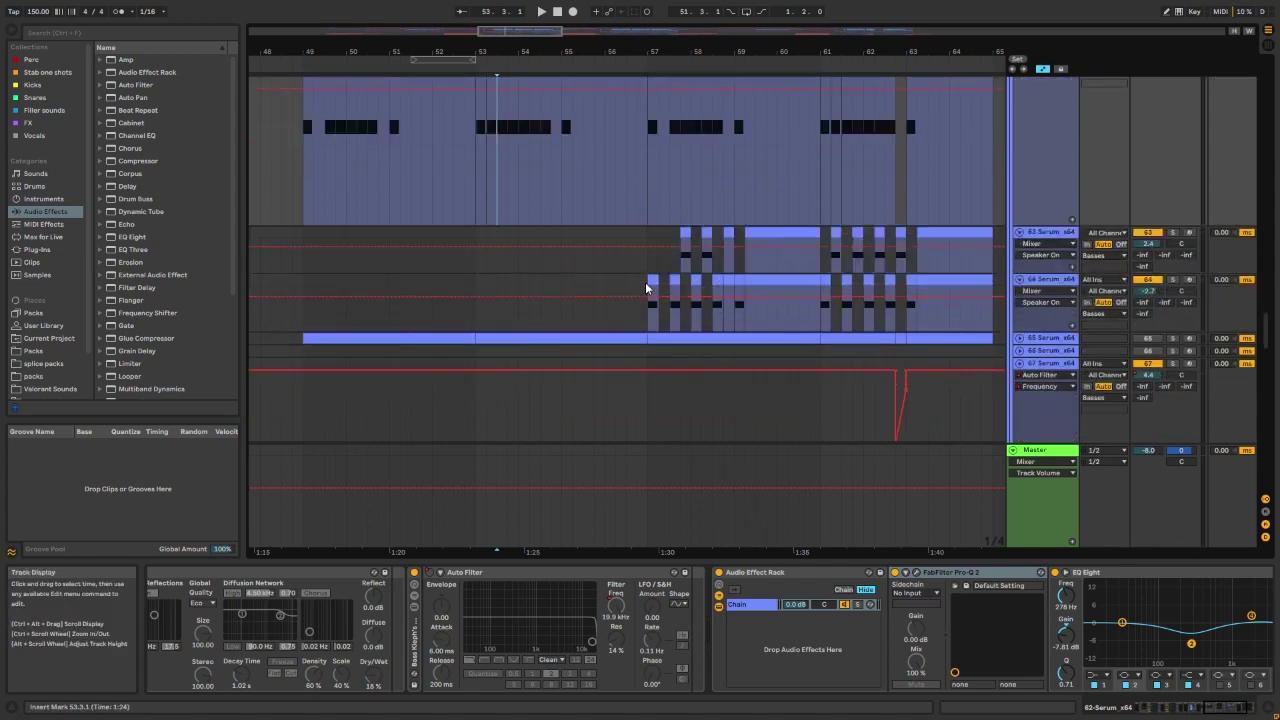
drag(646, 288, 1000, 234)
click(633, 284)
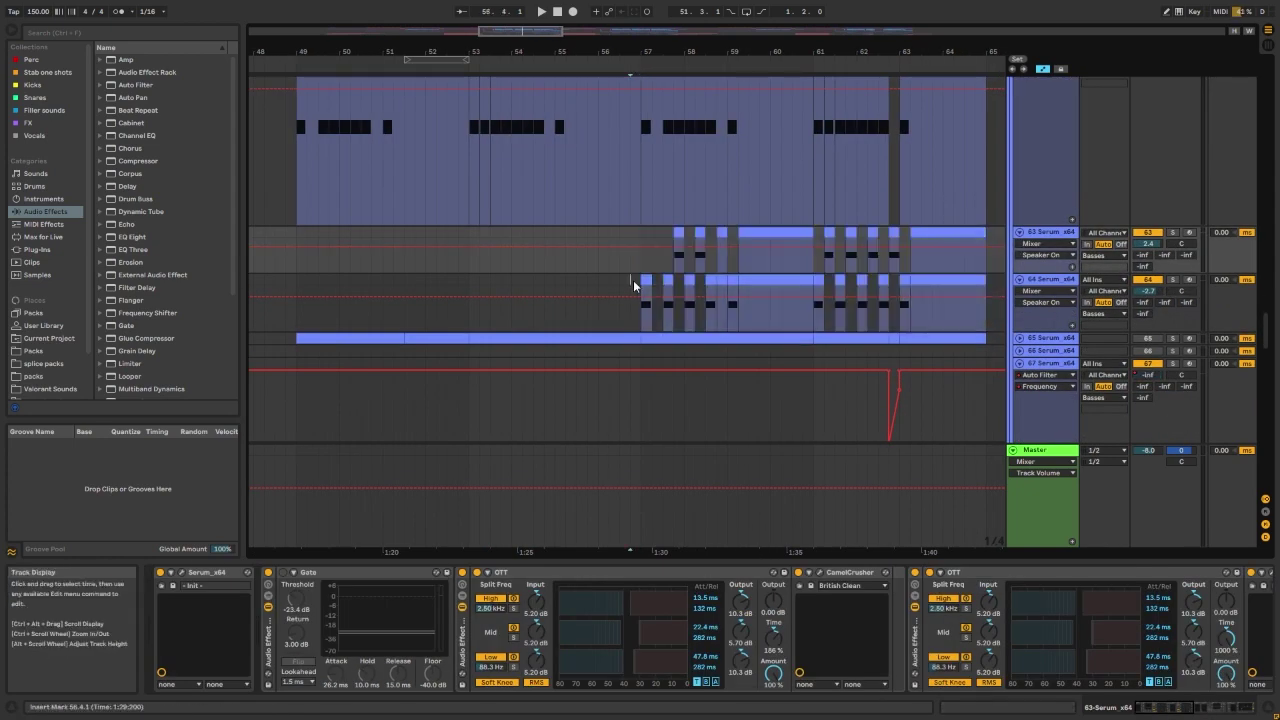
Step: Highlight track 66 from bar 57 to bar 58, clear it, and place the insert marker at 55.4 on track 64
scroll(636, 284, down, 2)
scroll(642, 278, down, 2)
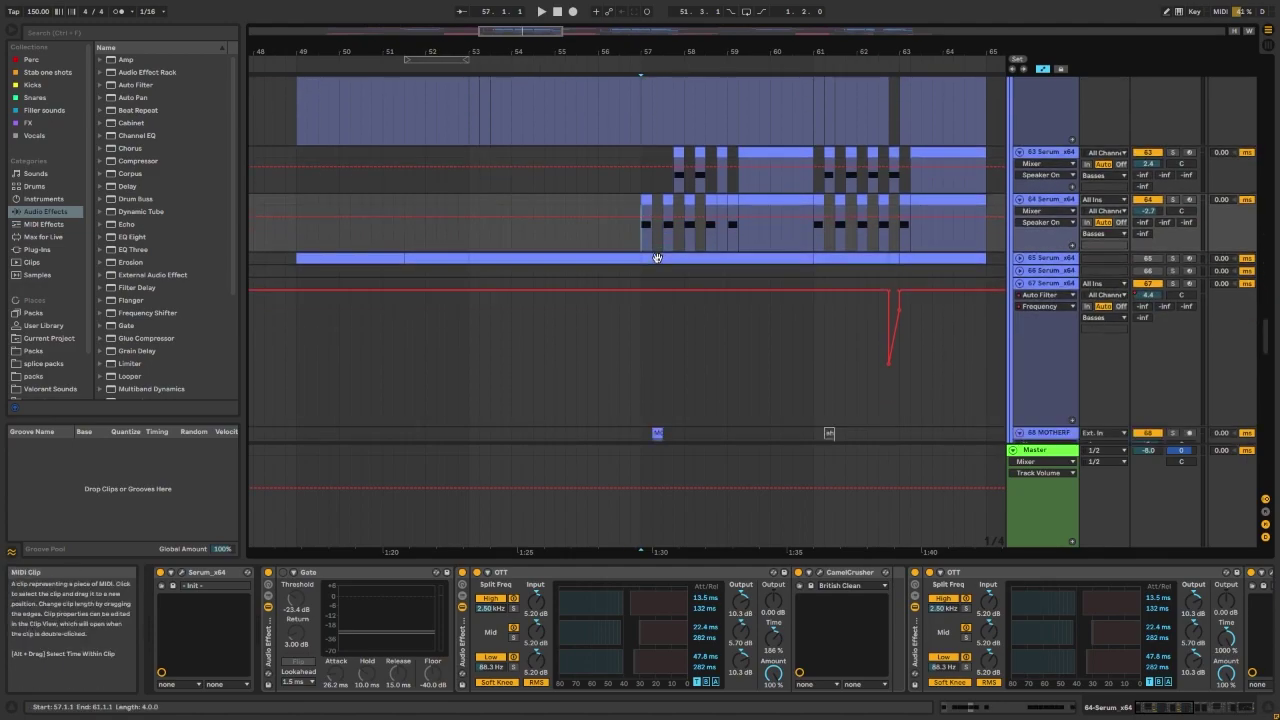
scroll(649, 229, up, 6)
mouse_move(1267, 328)
mouse_down()
mouse_move(1266, 202)
mouse_move(1267, 337)
mouse_up()
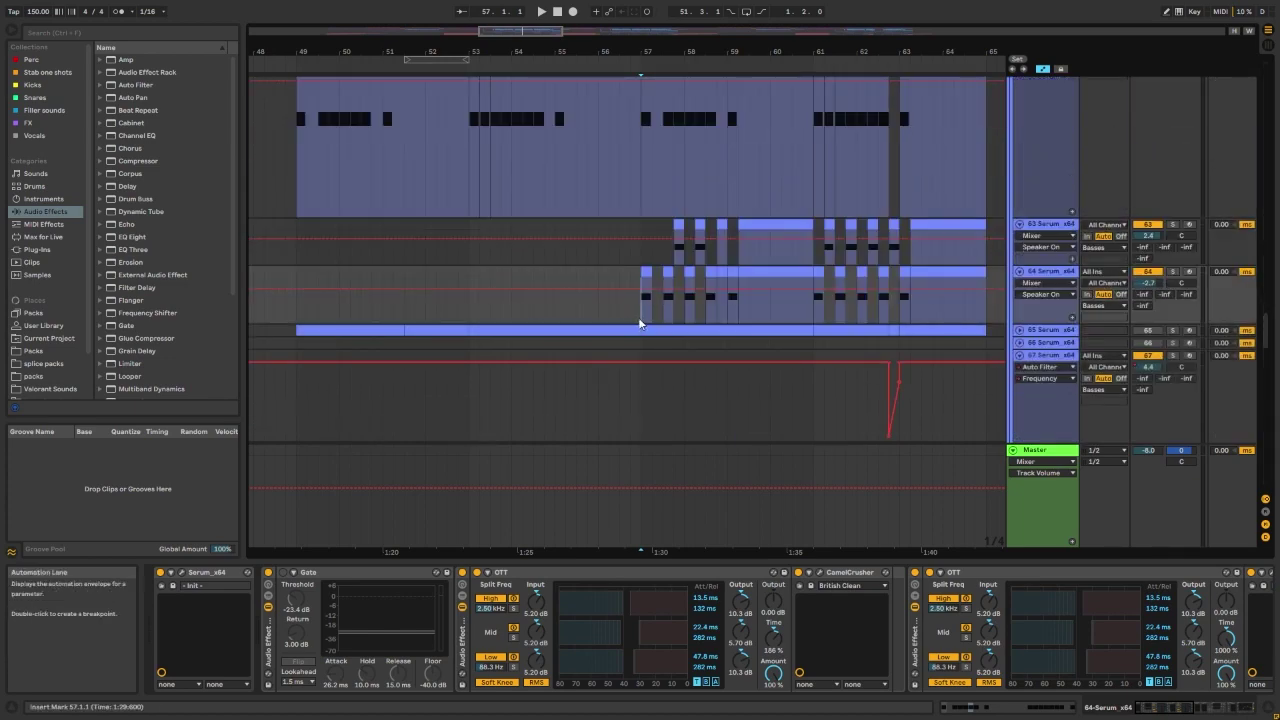
drag(641, 340, 686, 350)
click(688, 344)
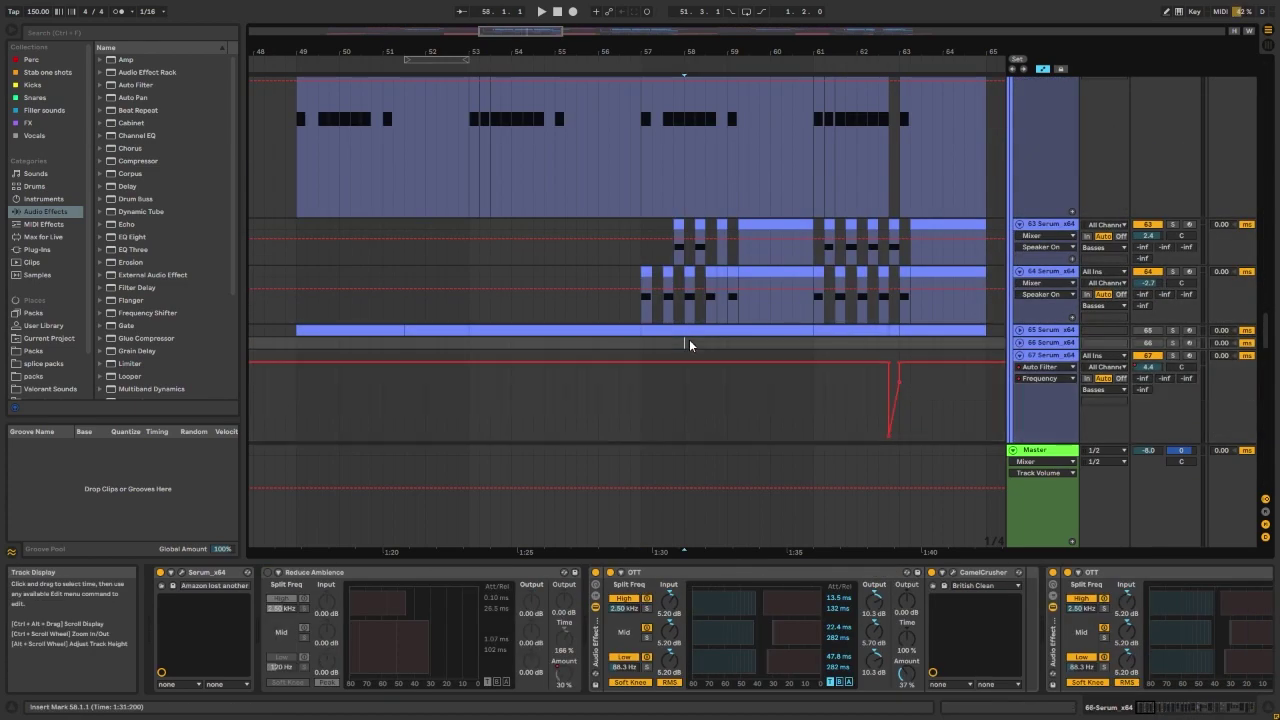
click(589, 321)
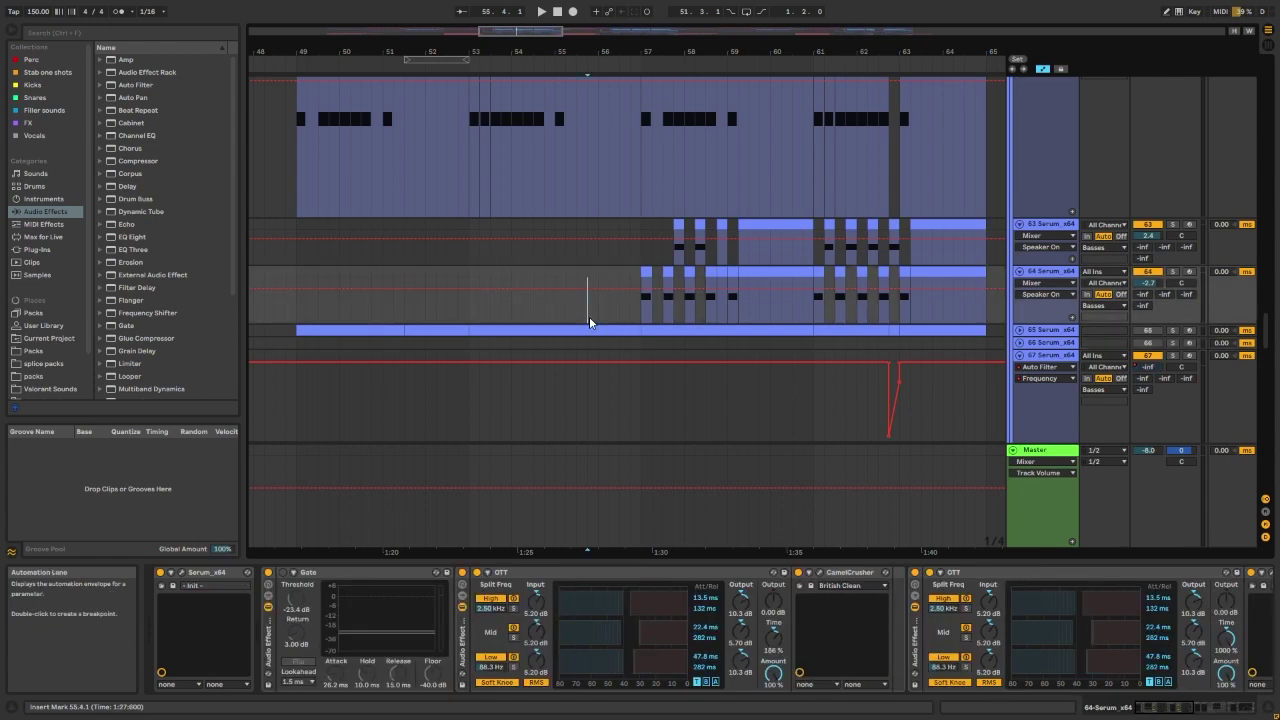
Step: Highlight track 67 from bar 49 to 64.3 and move the insert marker to bar 57
scroll(558, 294, down, 3)
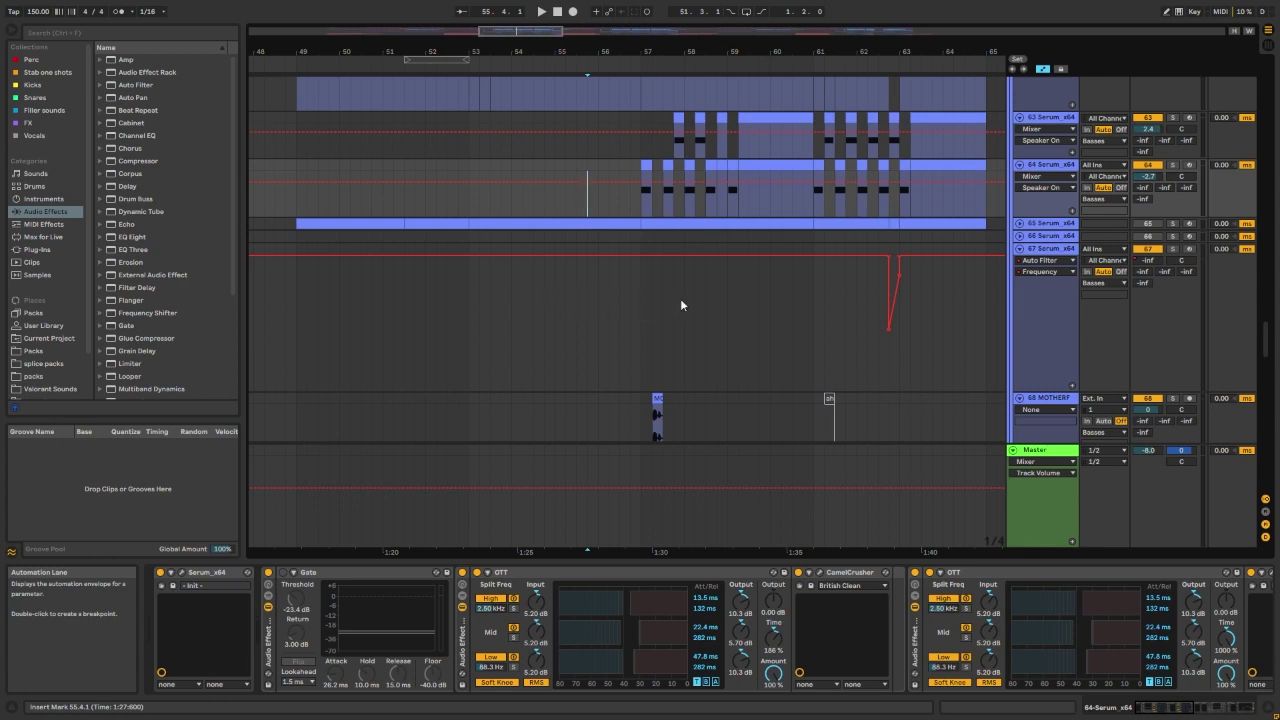
drag(322, 304, 969, 320)
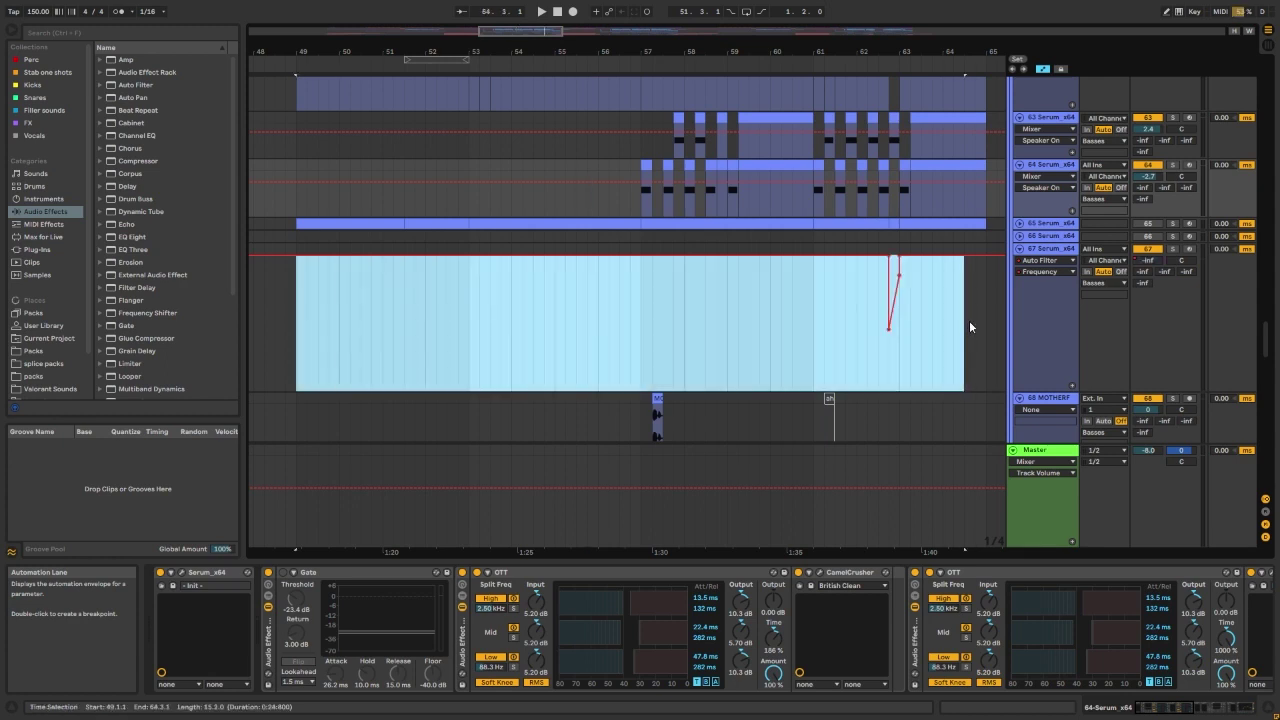
click(643, 328)
Step: Place the insert marker at bar 57 on track 68 and examine the audio clip just after it
scroll(641, 326, down, 3)
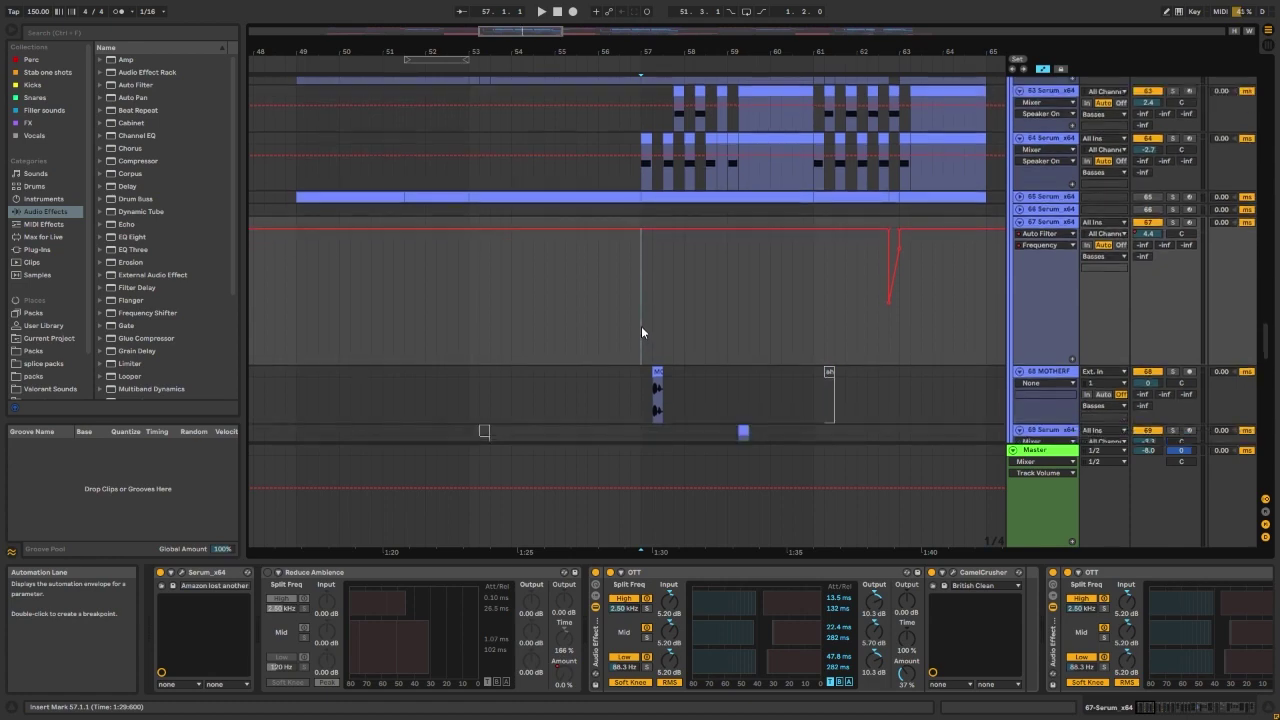
scroll(641, 325, up, 2)
scroll(650, 325, up, 2)
click(650, 322)
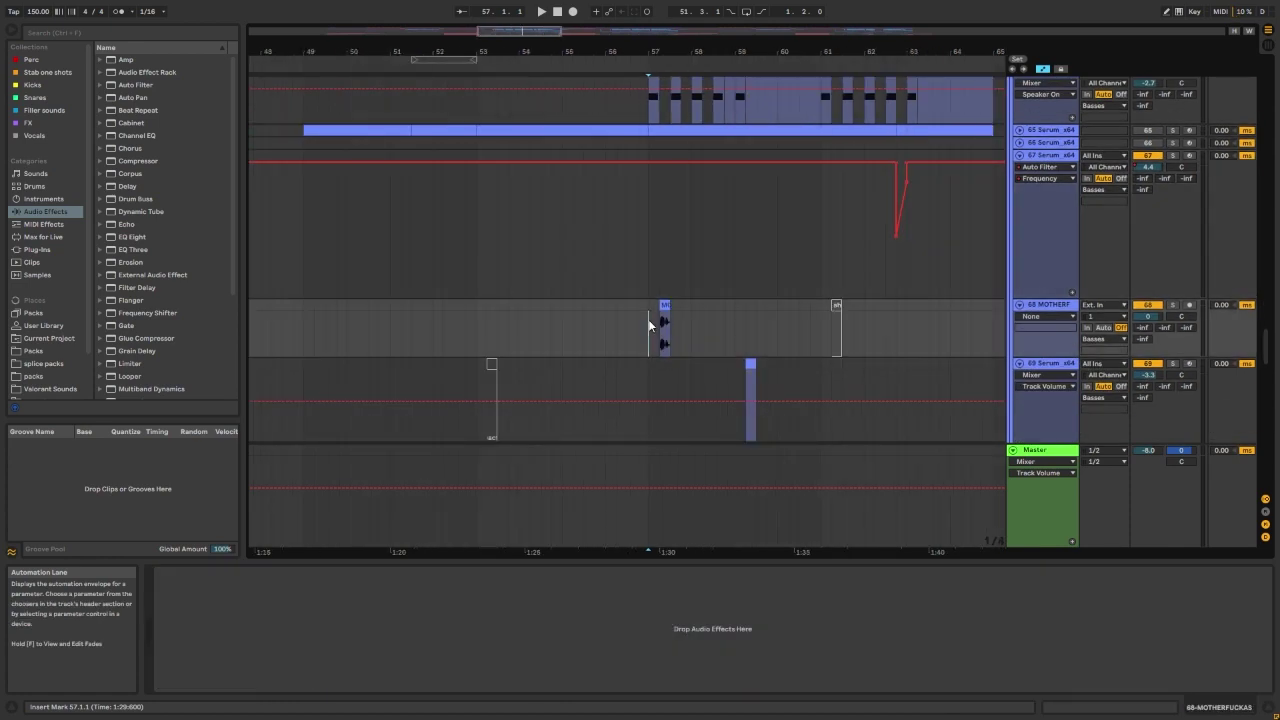
scroll(660, 318, down, 2)
scroll(744, 316, up, 3)
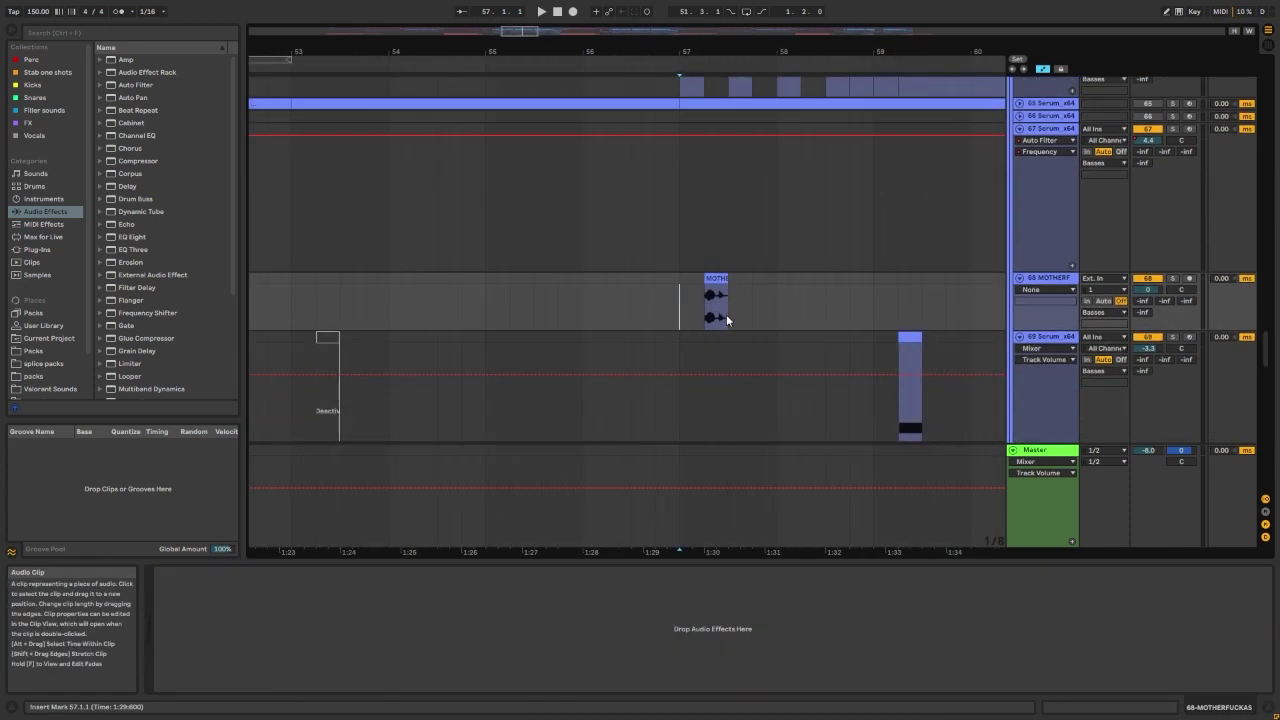
Step: Mark bar 57 on track 69, then position 57.3 on track 71
scroll(723, 317, up, 1)
scroll(657, 292, up, 3)
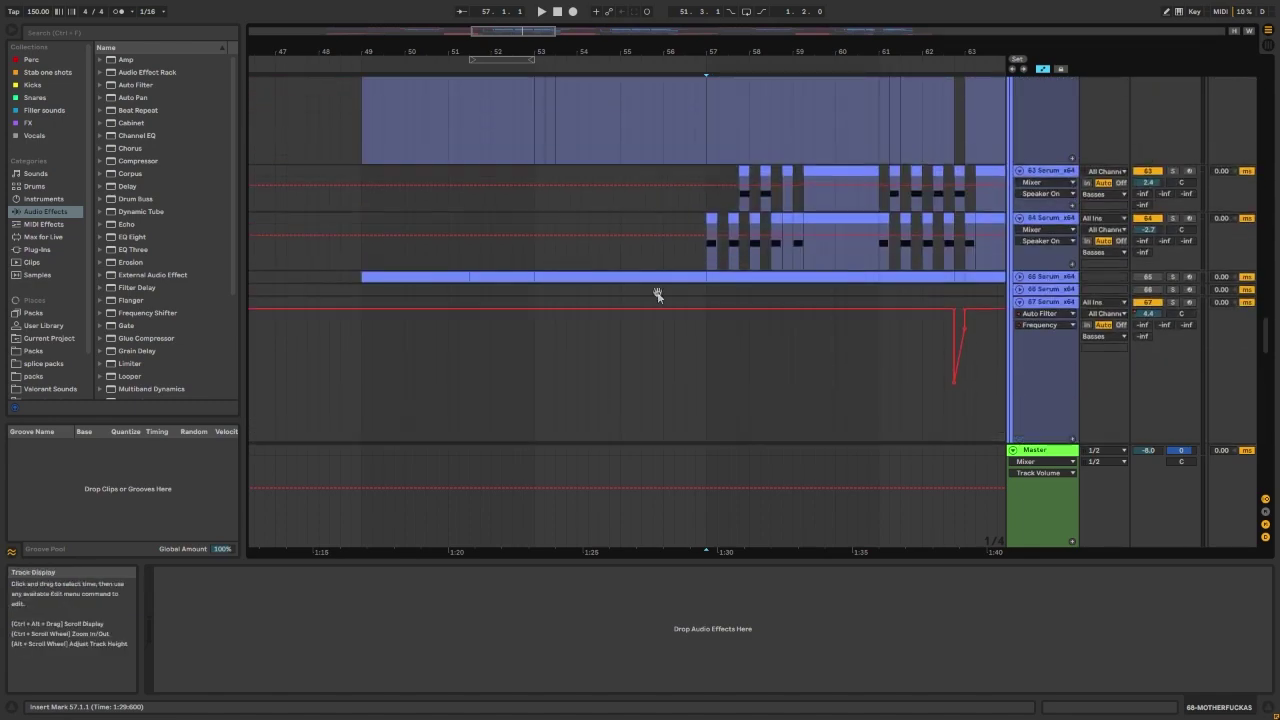
scroll(662, 300, down, 2)
scroll(672, 300, down, 5)
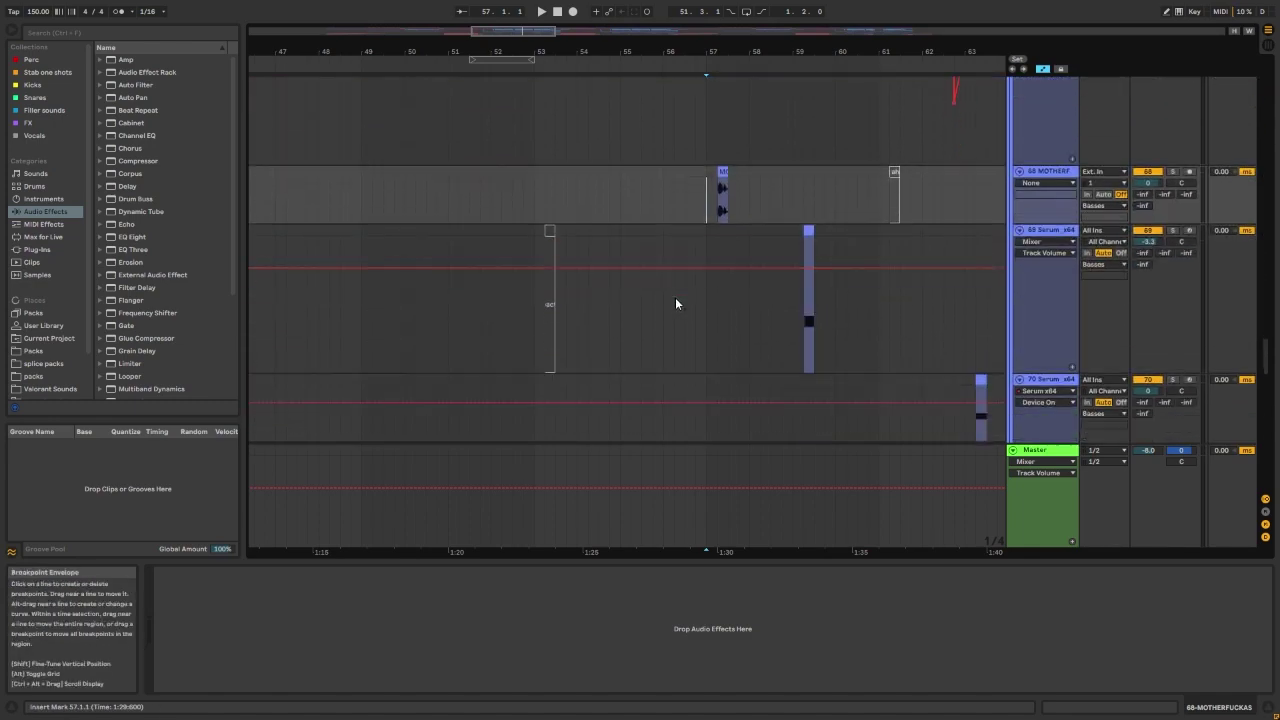
click(705, 298)
scroll(704, 296, down, 4)
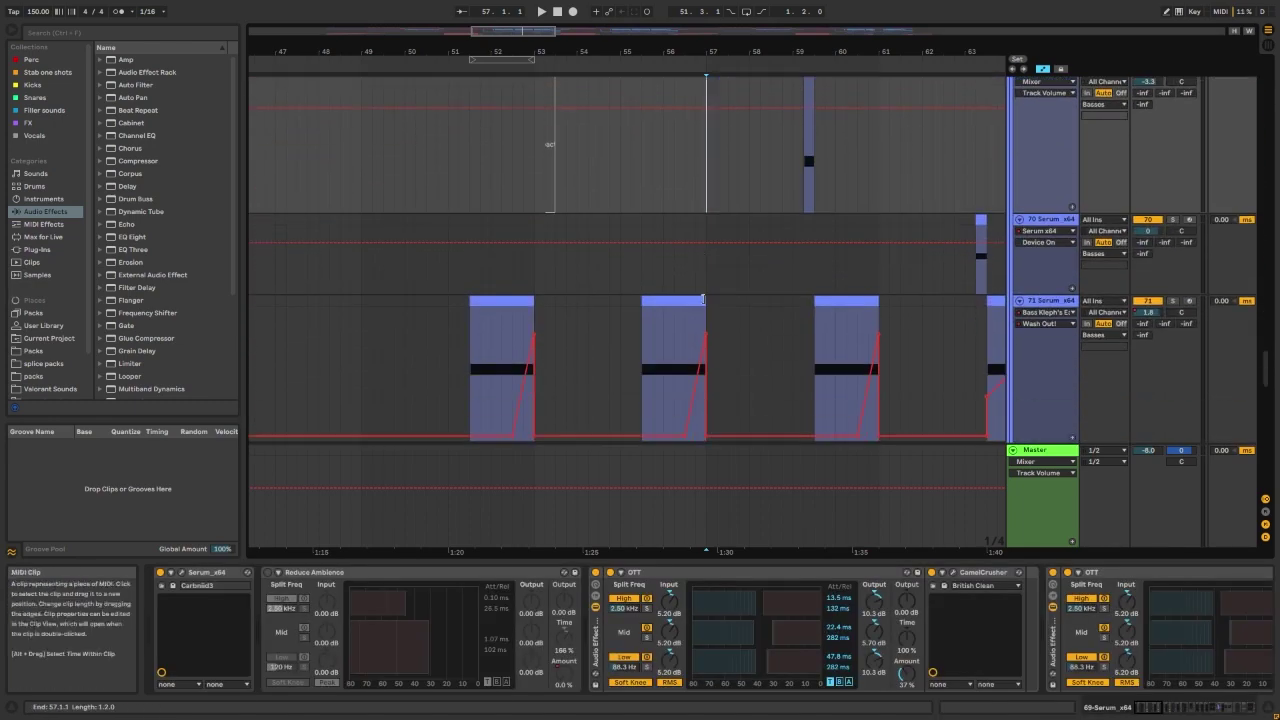
drag(701, 297, 732, 285)
click(731, 287)
Step: Play from bar 49, solo track 71 during playback, and audition its first clip again from 51.3
scroll(560, 296, down, 2)
scroll(500, 275, down, 1)
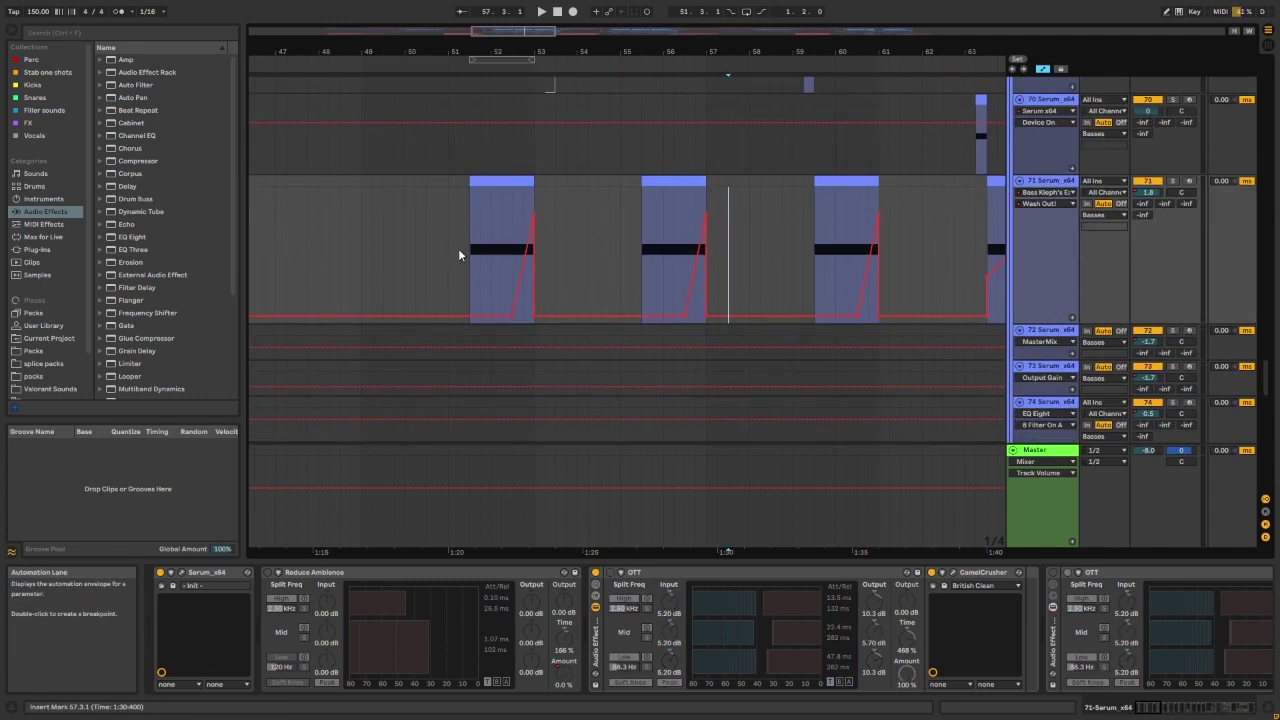
click(351, 250)
scroll(370, 238, up, 1)
key(space)
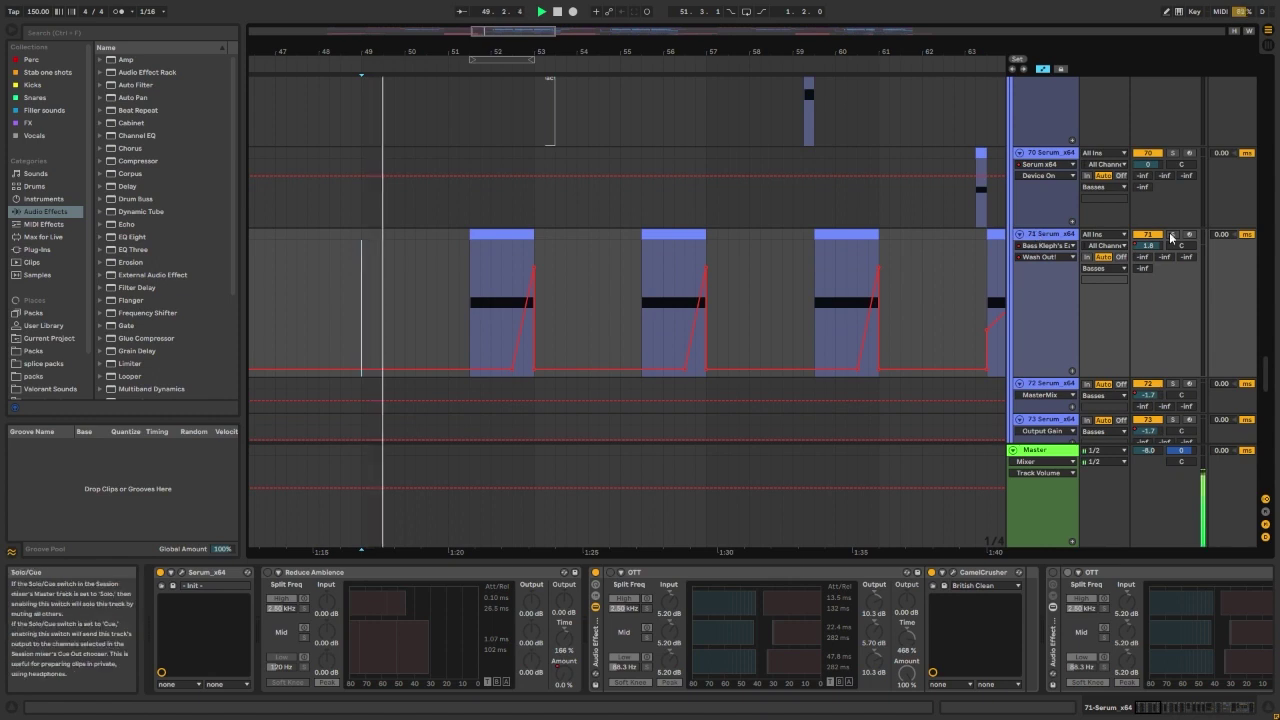
scroll(720, 240, up, 1)
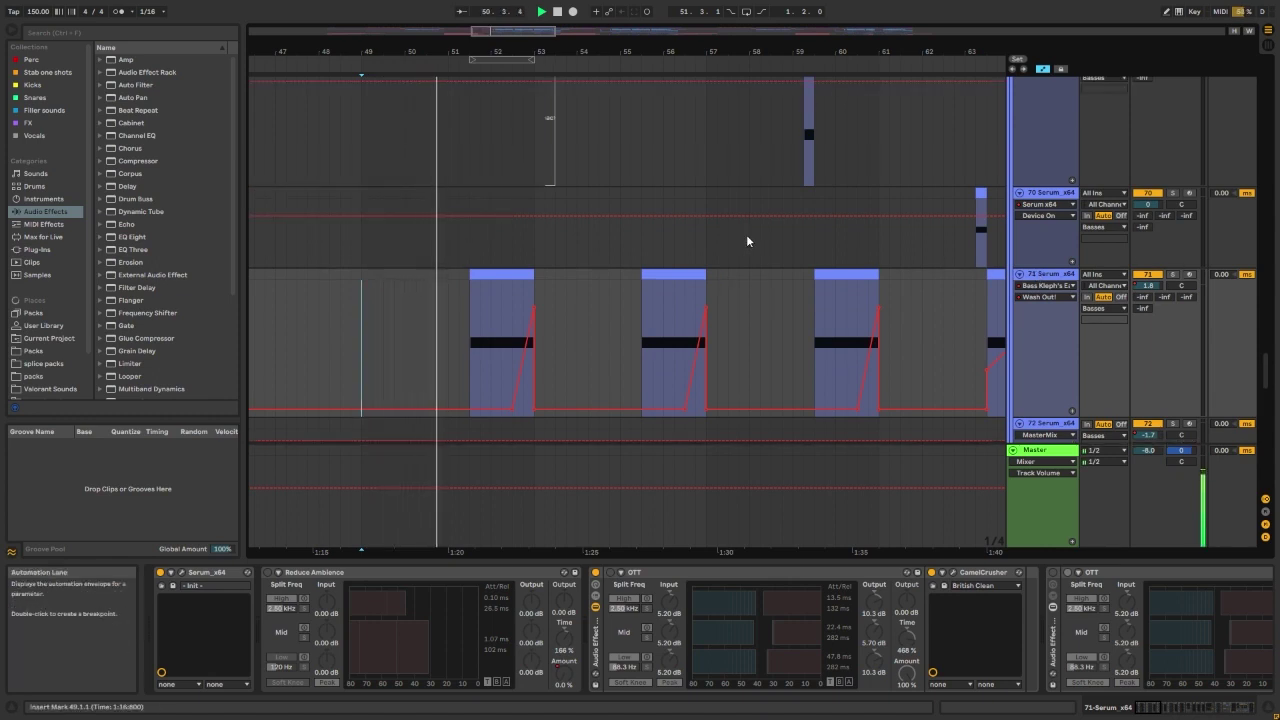
click(1175, 277)
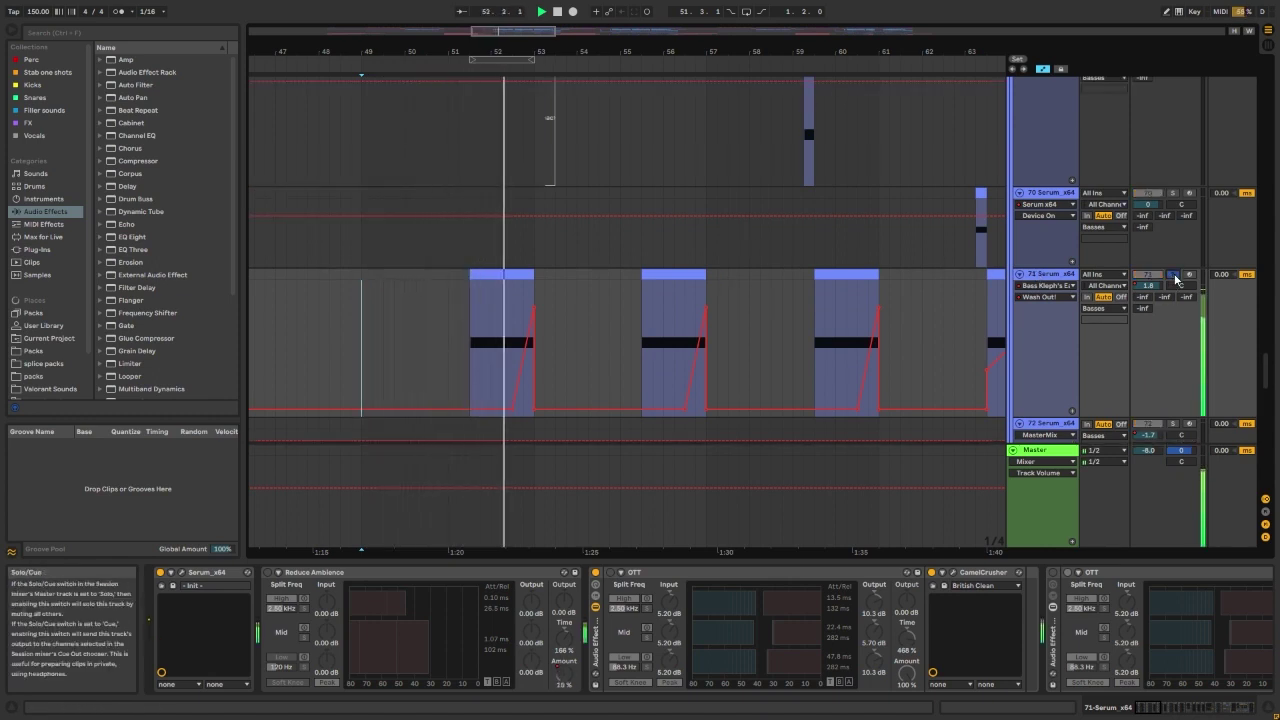
click(466, 293)
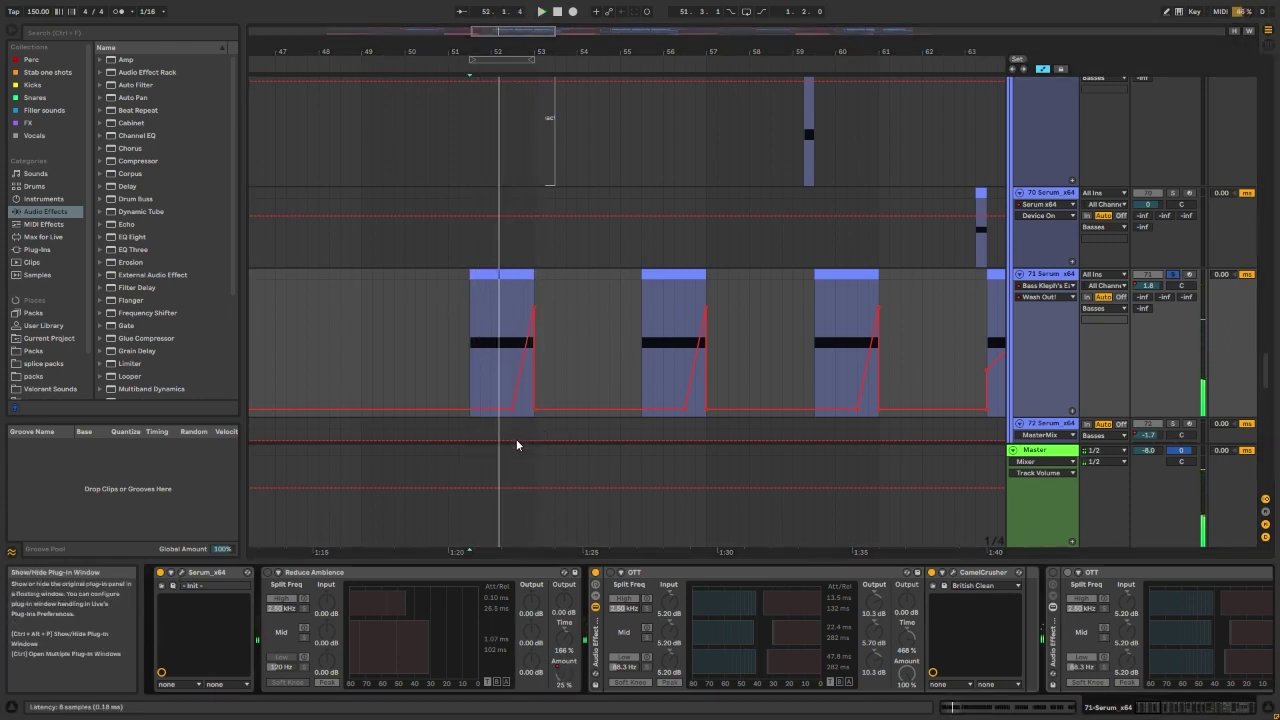
Step: Open track 71's Serum and inspect which parameters LFO 1 modulates
key(ctrl+alt+p)
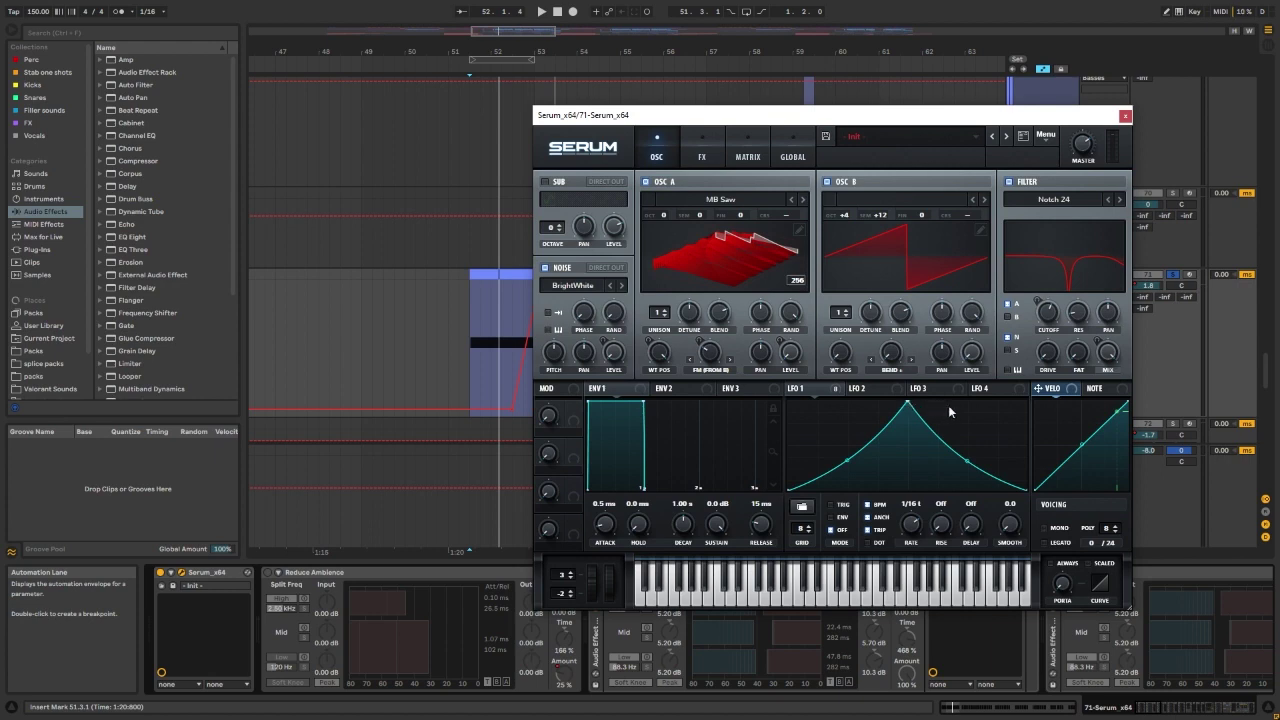
click(800, 388)
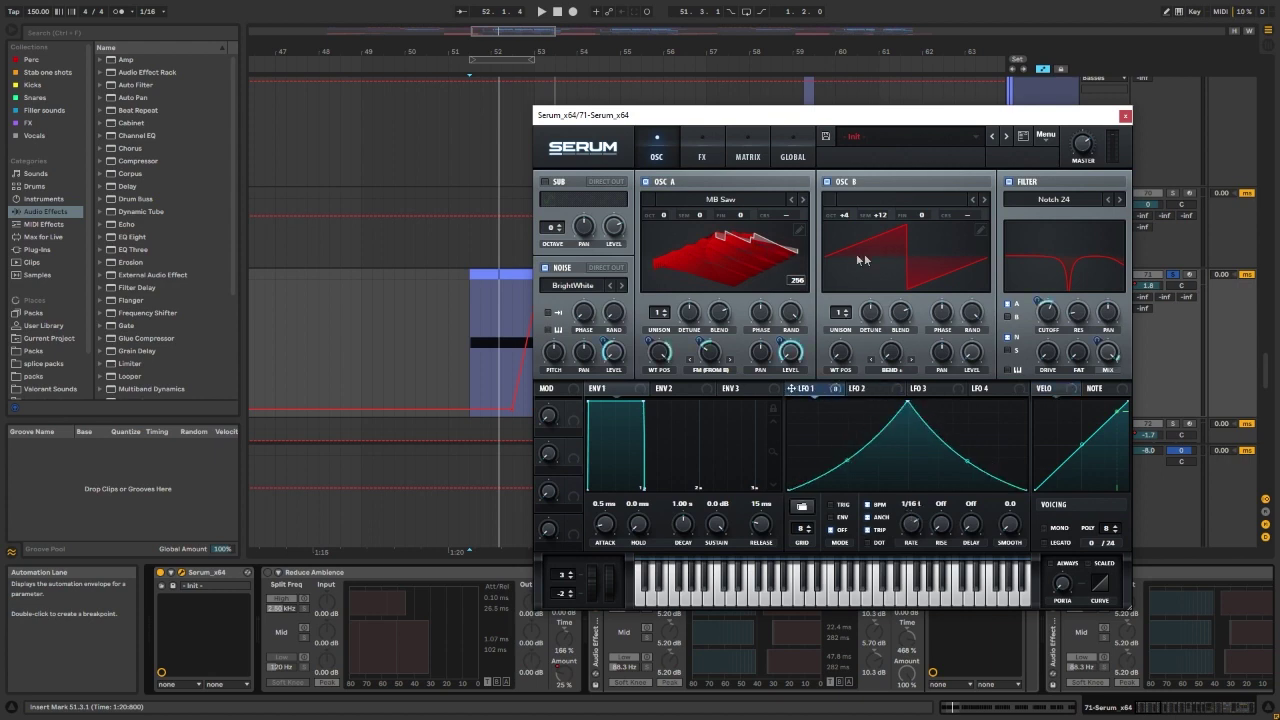
drag(680, 115, 708, 90)
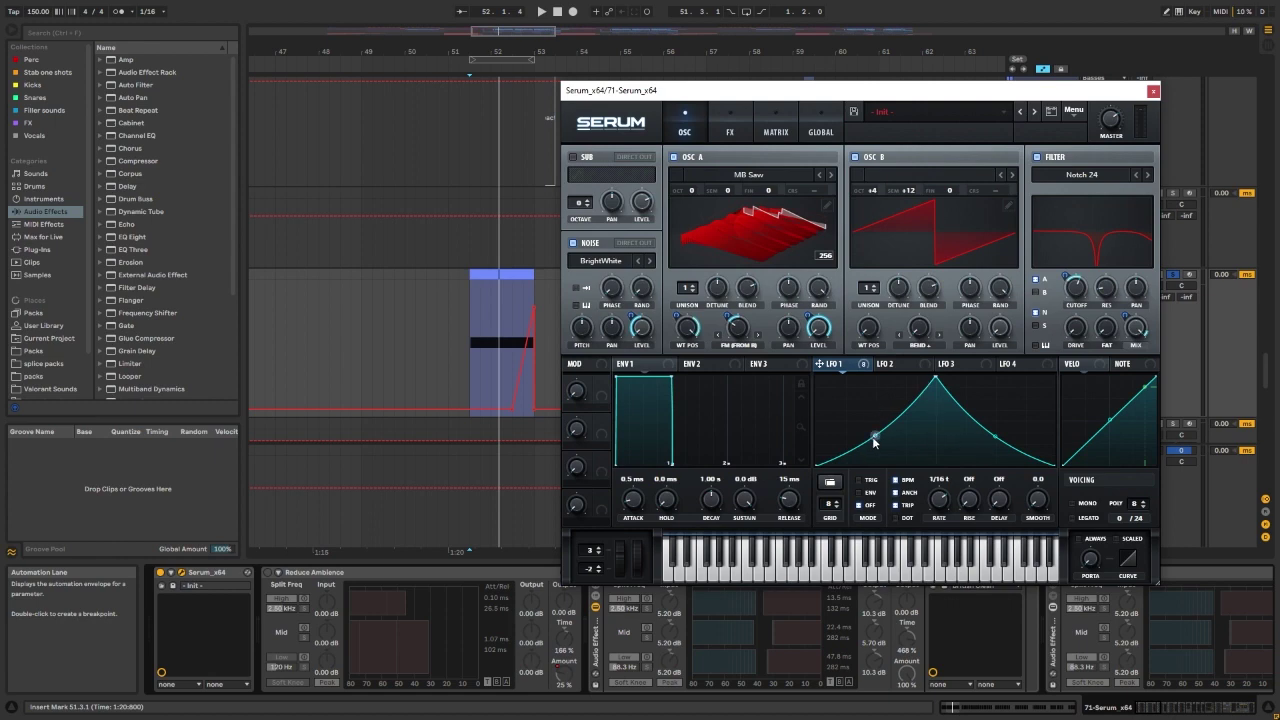
Step: Bend both segments of Serum's LFO 1 curve into different shapes, then return them to their inward curves
drag(873, 441, 876, 416)
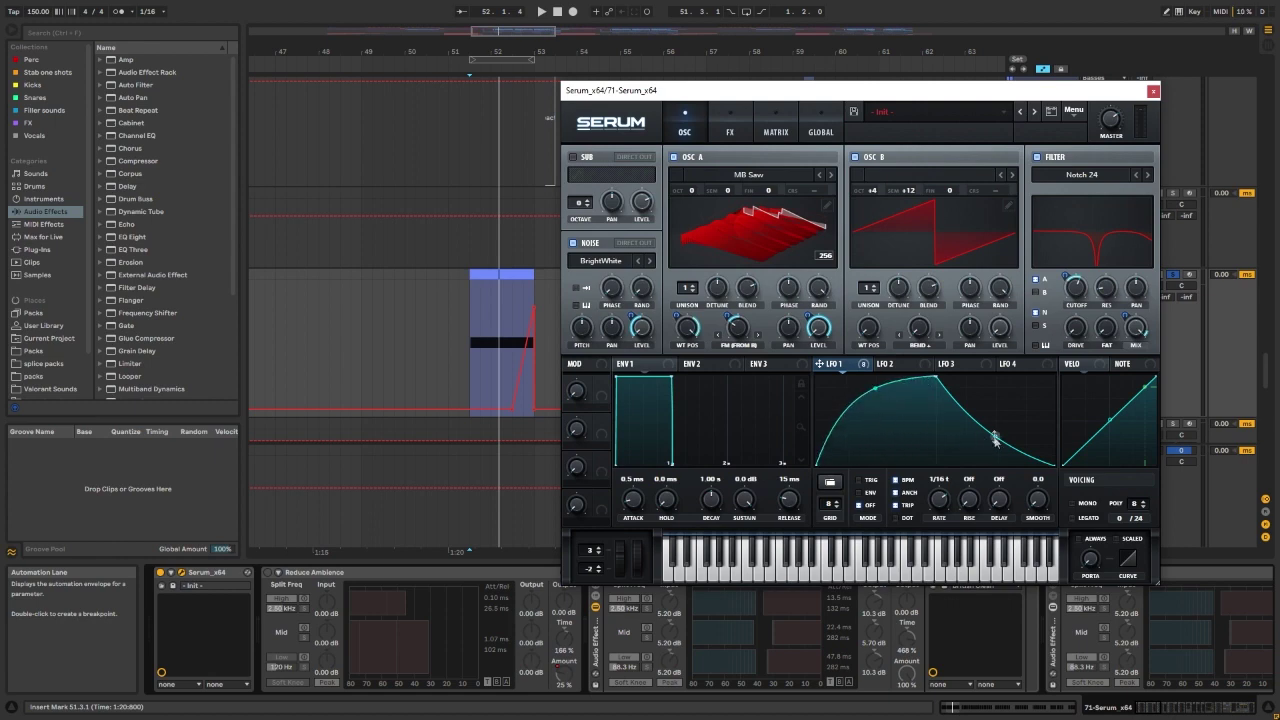
mouse_move(994, 437)
mouse_down()
mouse_move(995, 413)
mouse_move(995, 456)
mouse_up()
drag(876, 401, 891, 416)
drag(999, 460, 998, 449)
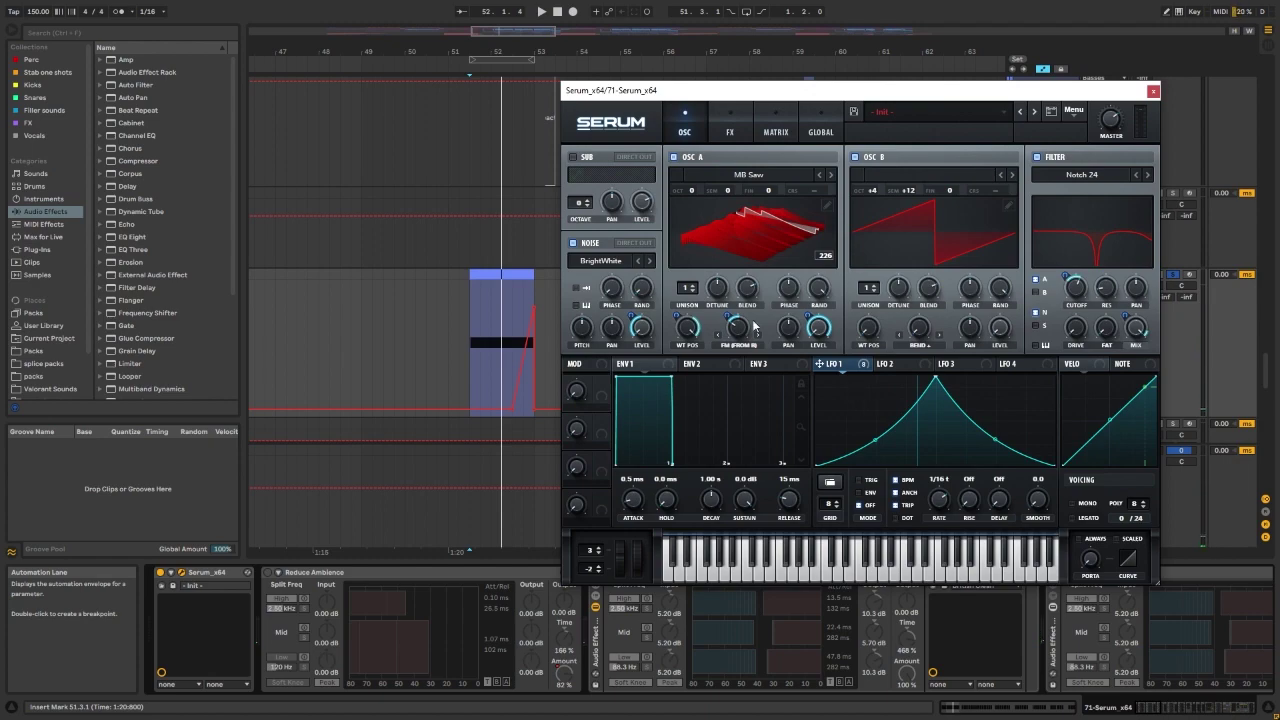
Step: Collapse Reduce Ambience, the OTTs and the inactive Audio Effect Racks in track 71's device chain, keeping Serum open
drag(932, 96, 911, 47)
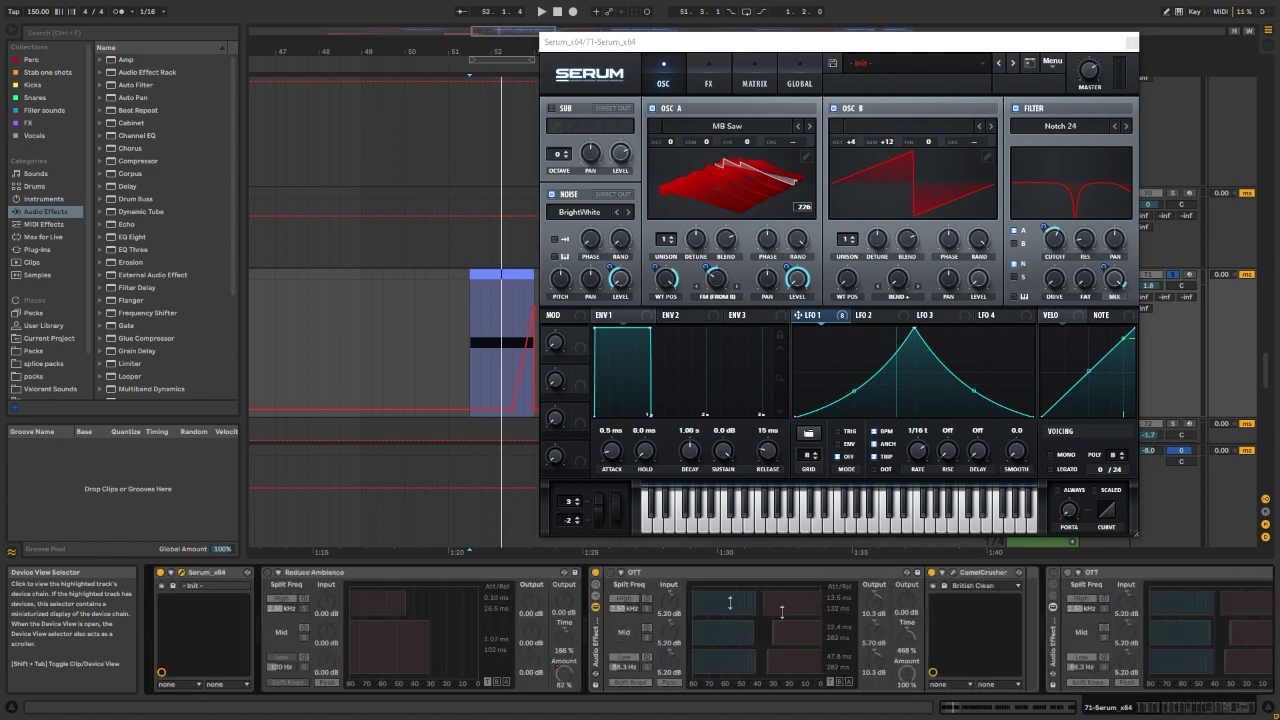
double_click(380, 573)
double_click(380, 573)
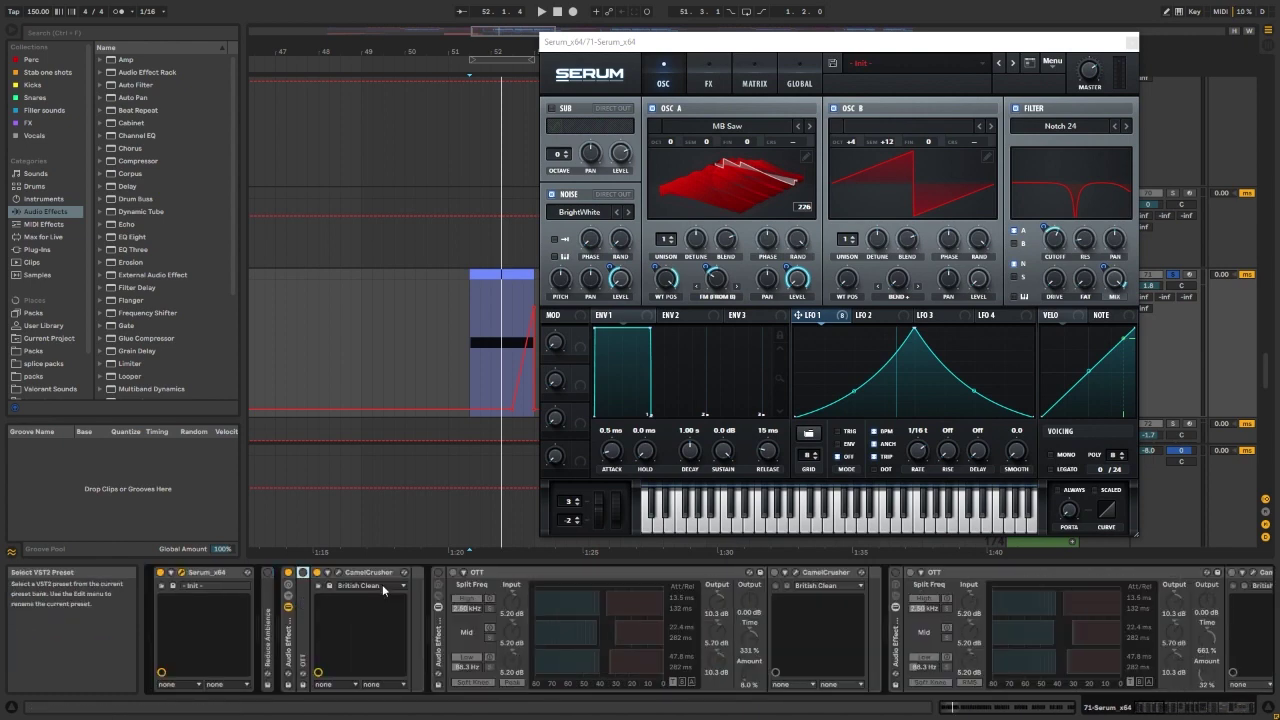
double_click(531, 574)
click(533, 577)
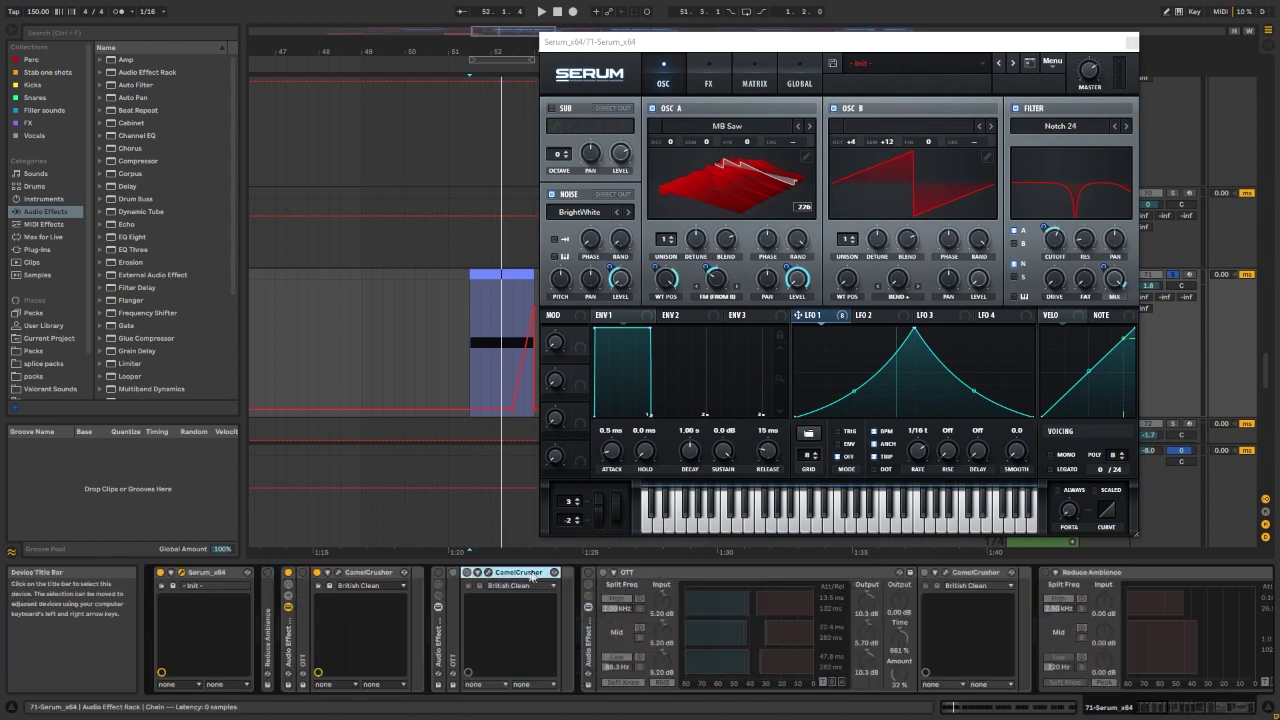
double_click(438, 640)
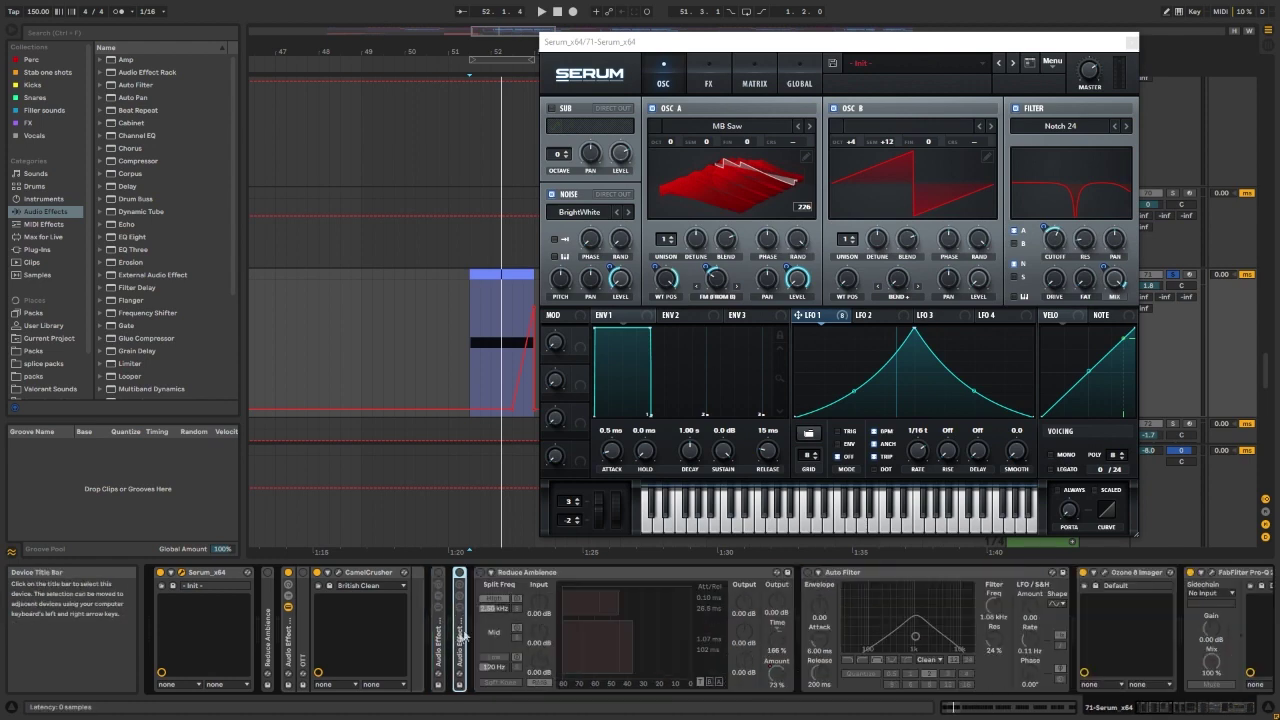
Step: Collapse the remaining Reduce Ambience, Auto Filter and FabFilter Saturn devices in track 71's chain
double_click(489, 637)
click(621, 577)
double_click(621, 577)
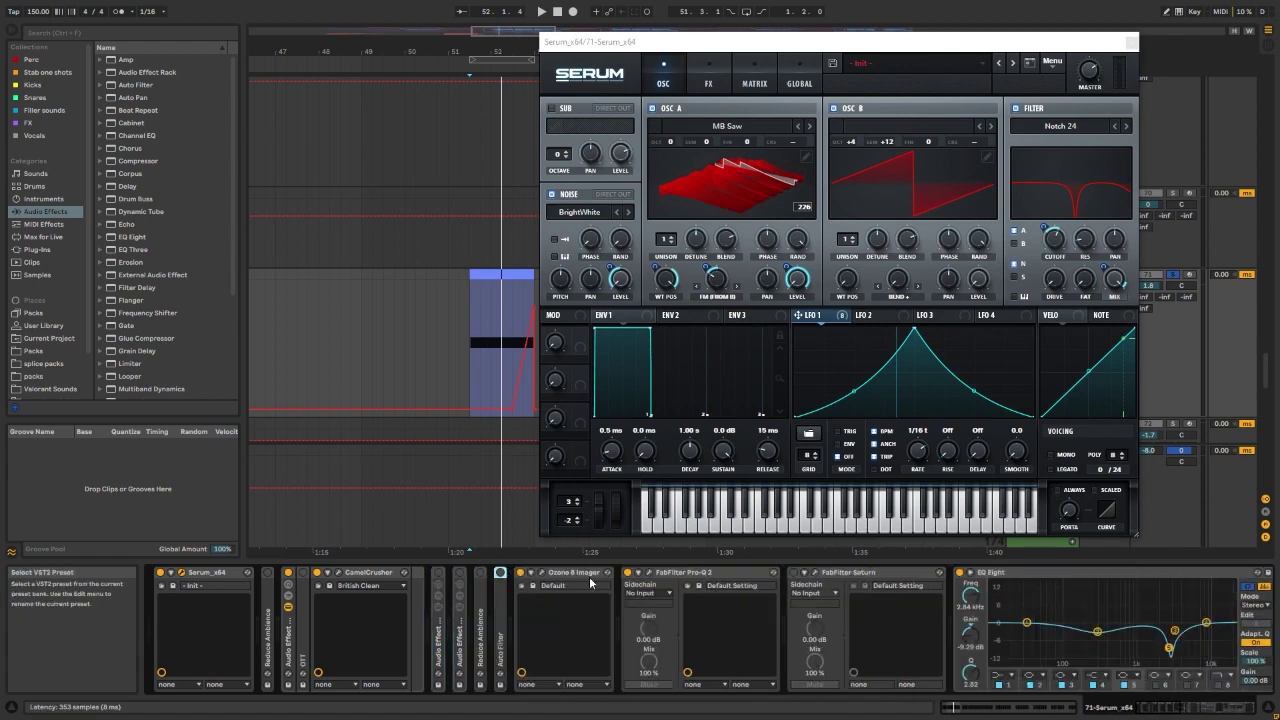
double_click(830, 578)
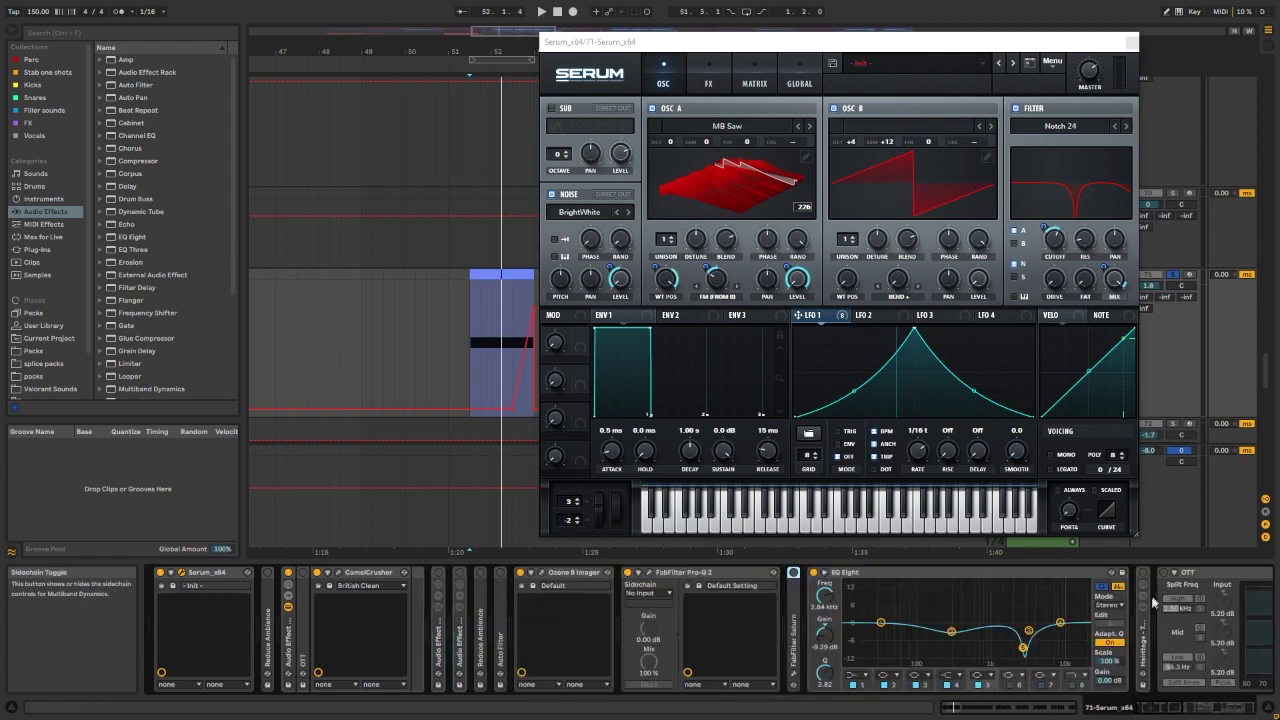
Step: Check the settings of track 71's active CamelCrusher and close its window
click(338, 573)
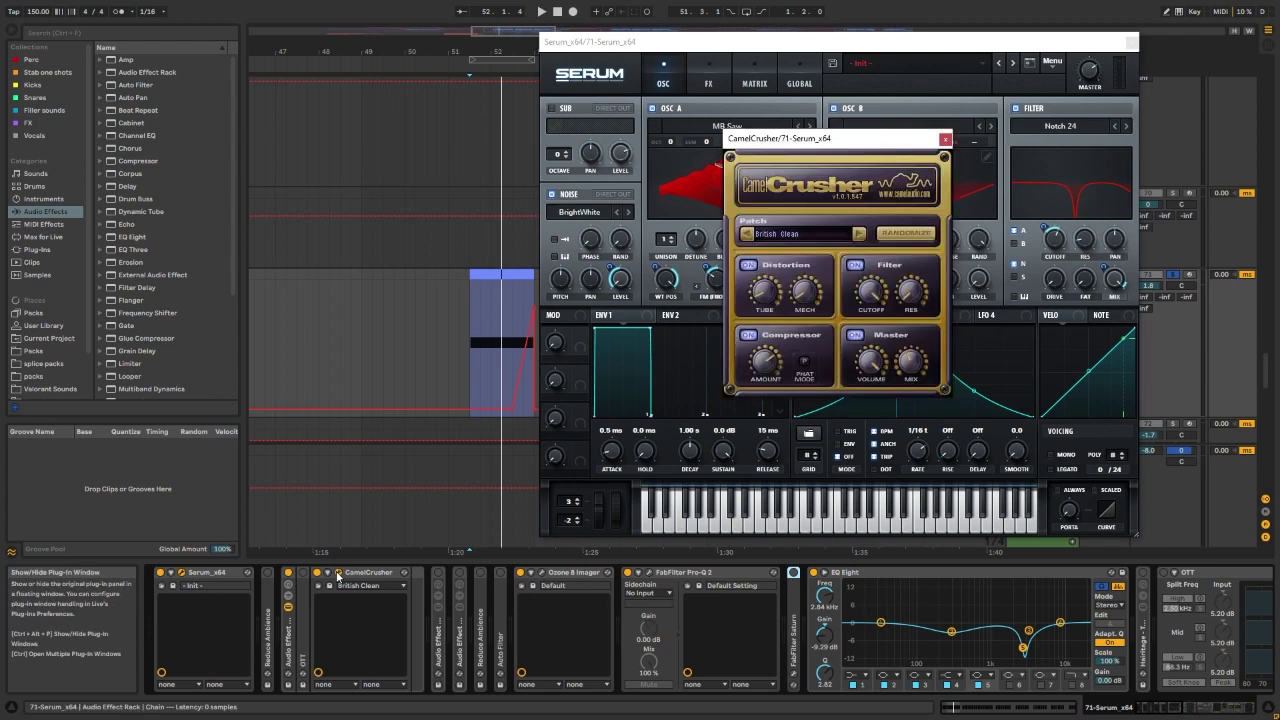
click(338, 573)
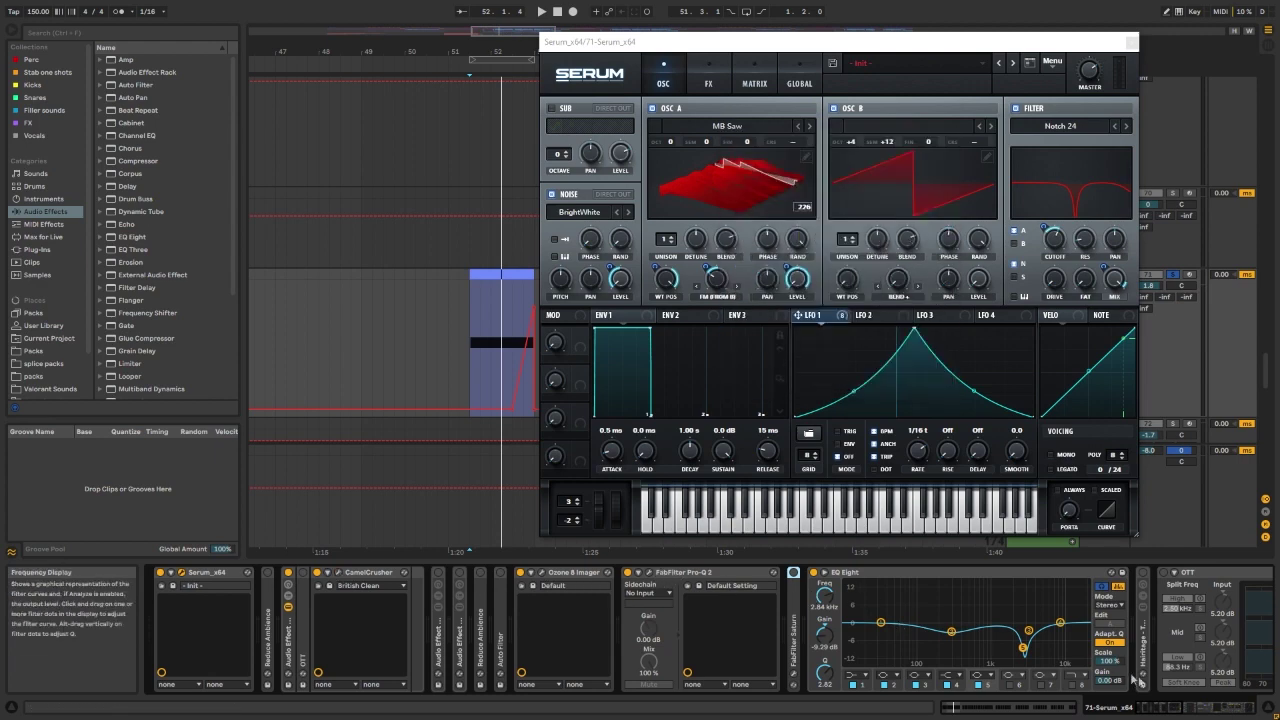
Step: Play the track 71 bass clip and unfold the OTT device in the first audio effect rack
mouse_move(1184, 708)
mouse_down()
mouse_move(1259, 707)
mouse_move(1177, 708)
mouse_up()
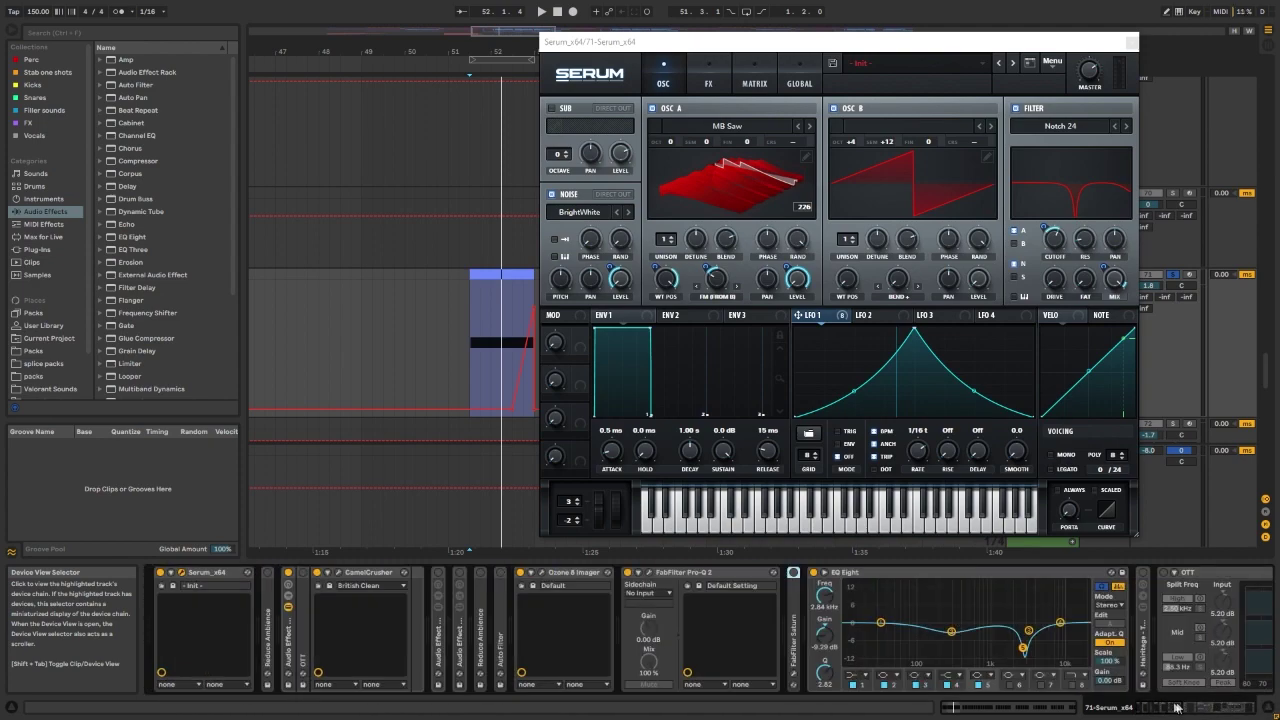
key(space)
double_click(305, 580)
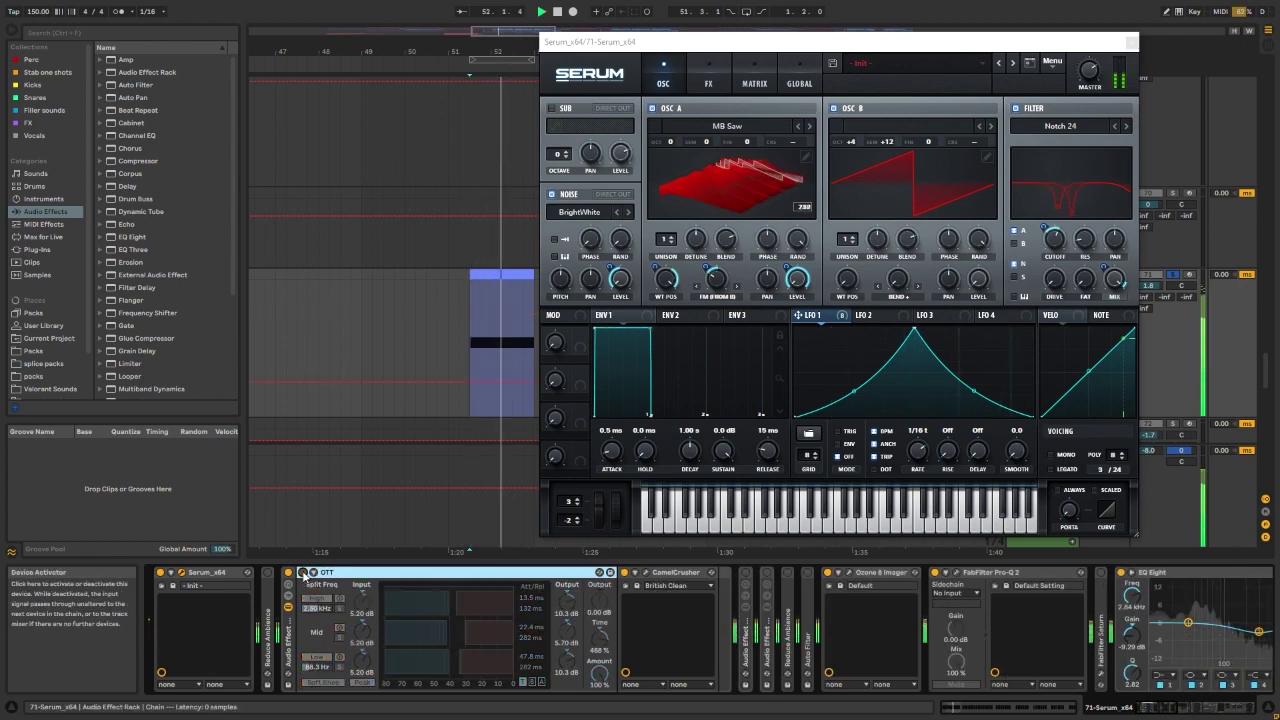
click(474, 432)
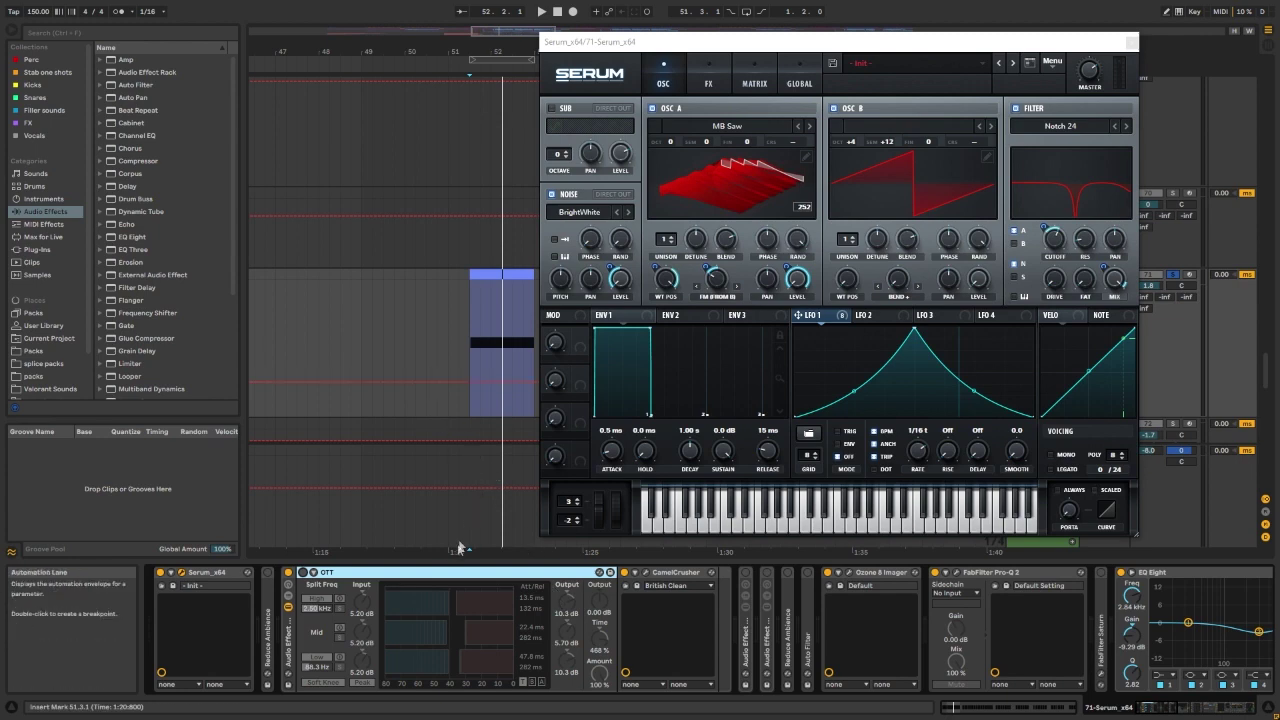
Step: Fold the OTT device in the first audio effect rack and play the track 71 clip again
double_click(429, 573)
double_click(305, 600)
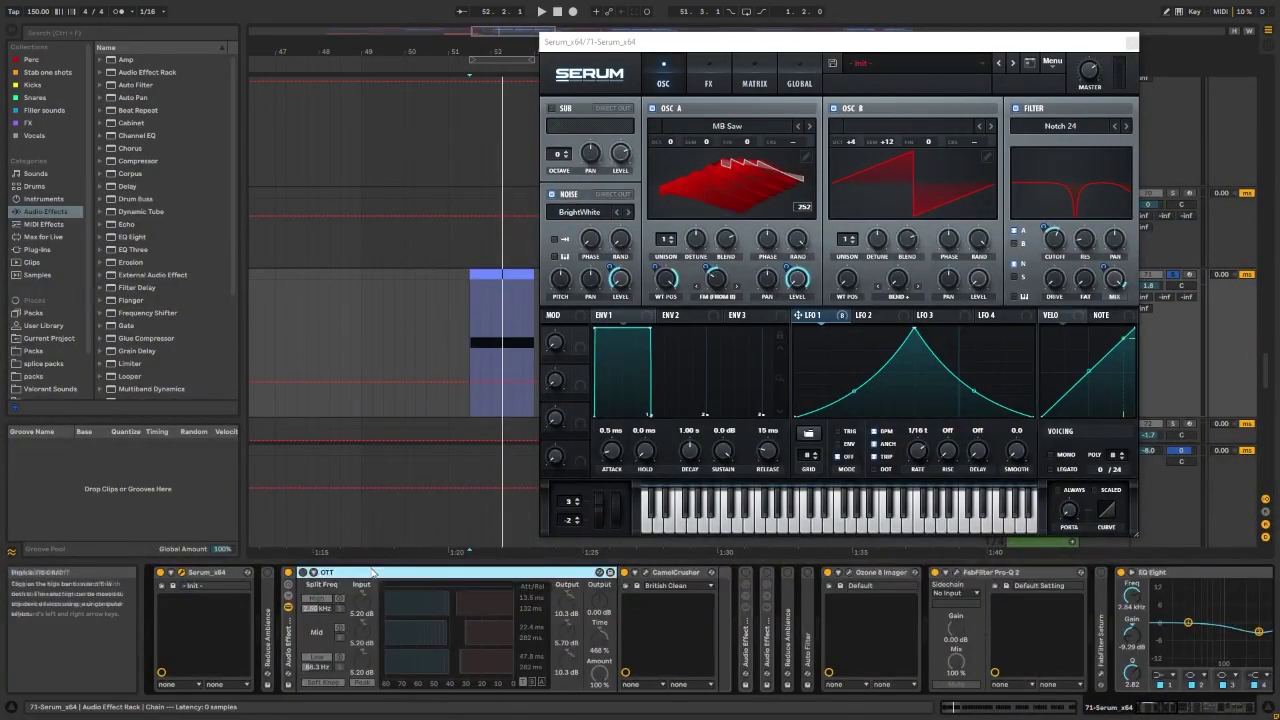
double_click(372, 573)
key(space)
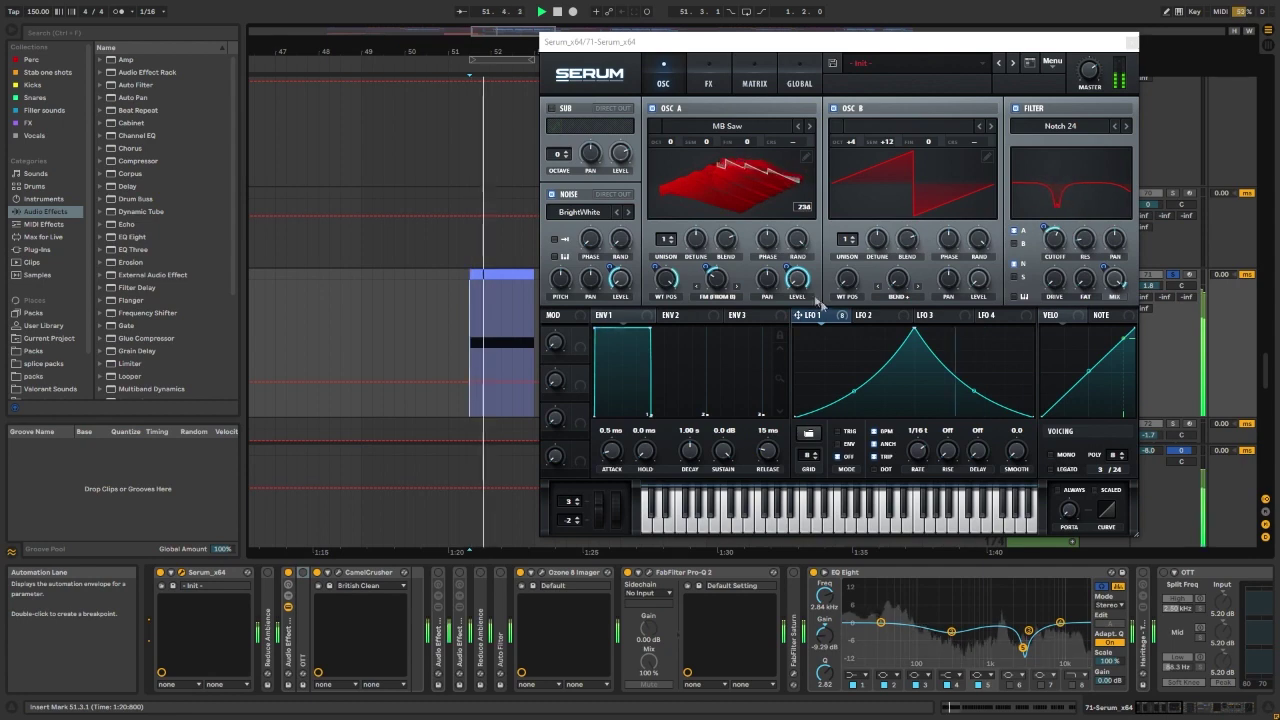
key(space)
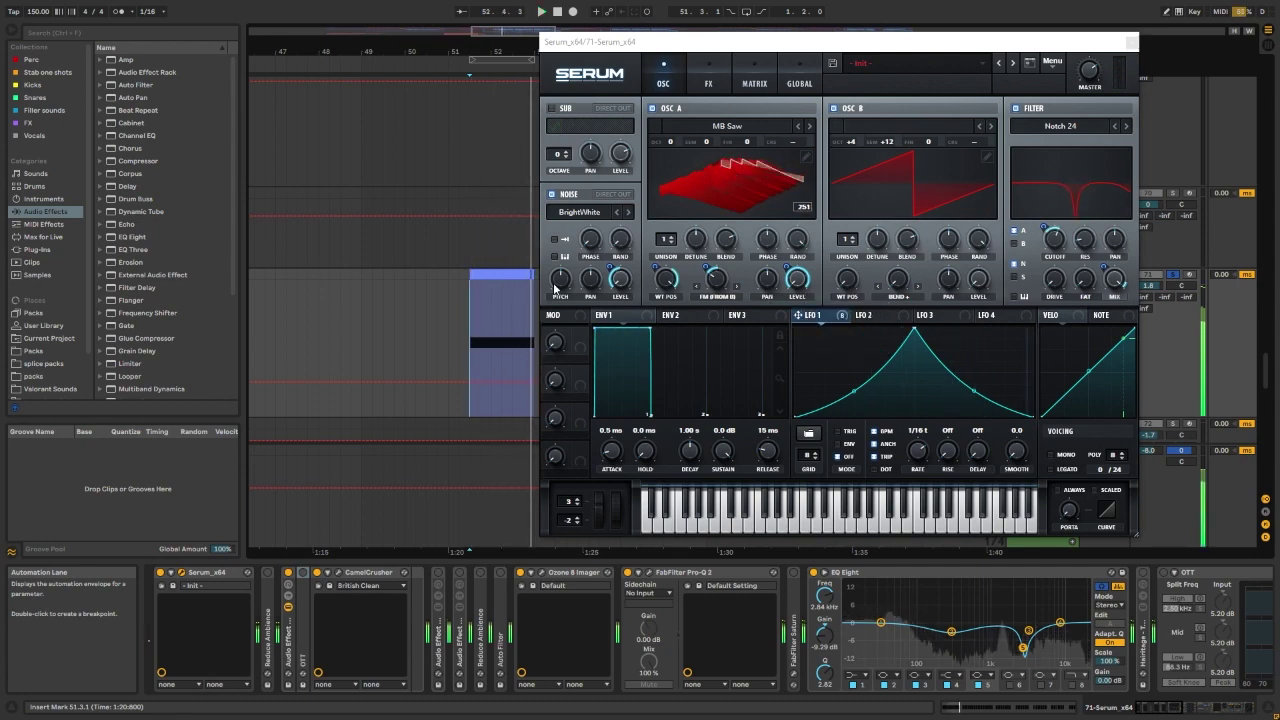
Step: Show the end of track 71's device chain, with the last OTT and Bass Kleph's Easy Wash Out
click(364, 286)
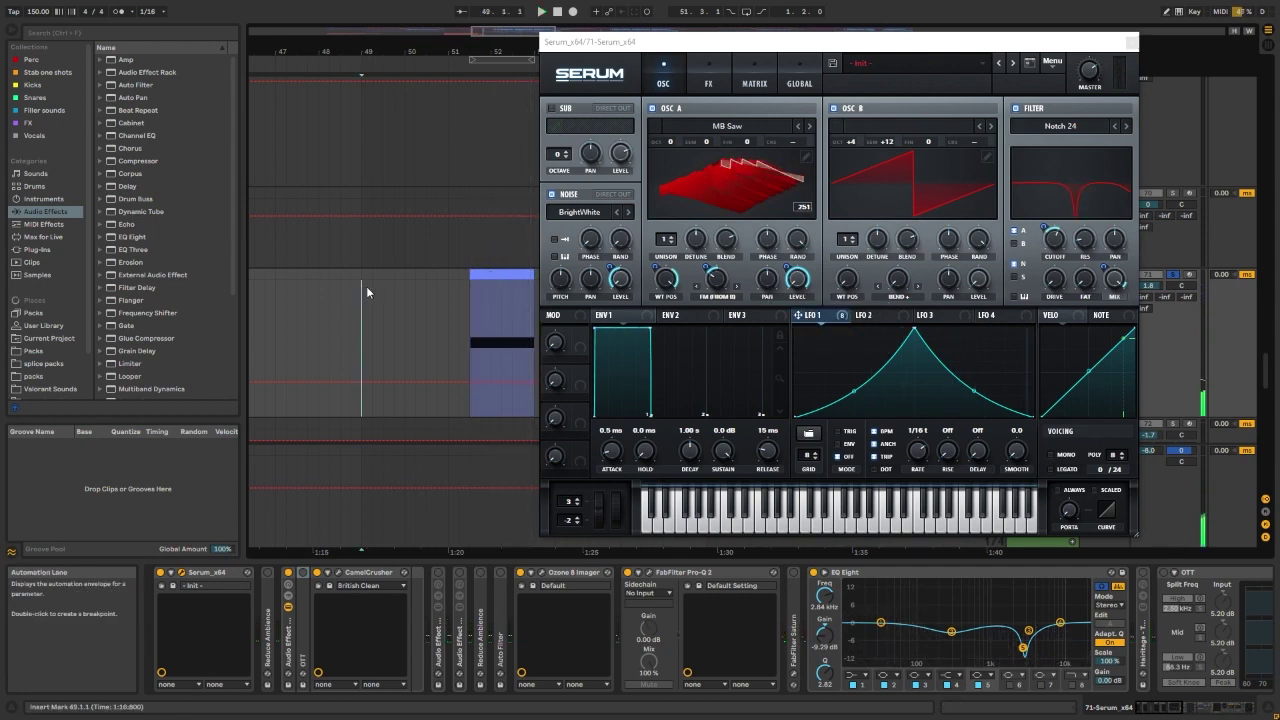
drag(1166, 707, 1190, 707)
click(772, 614)
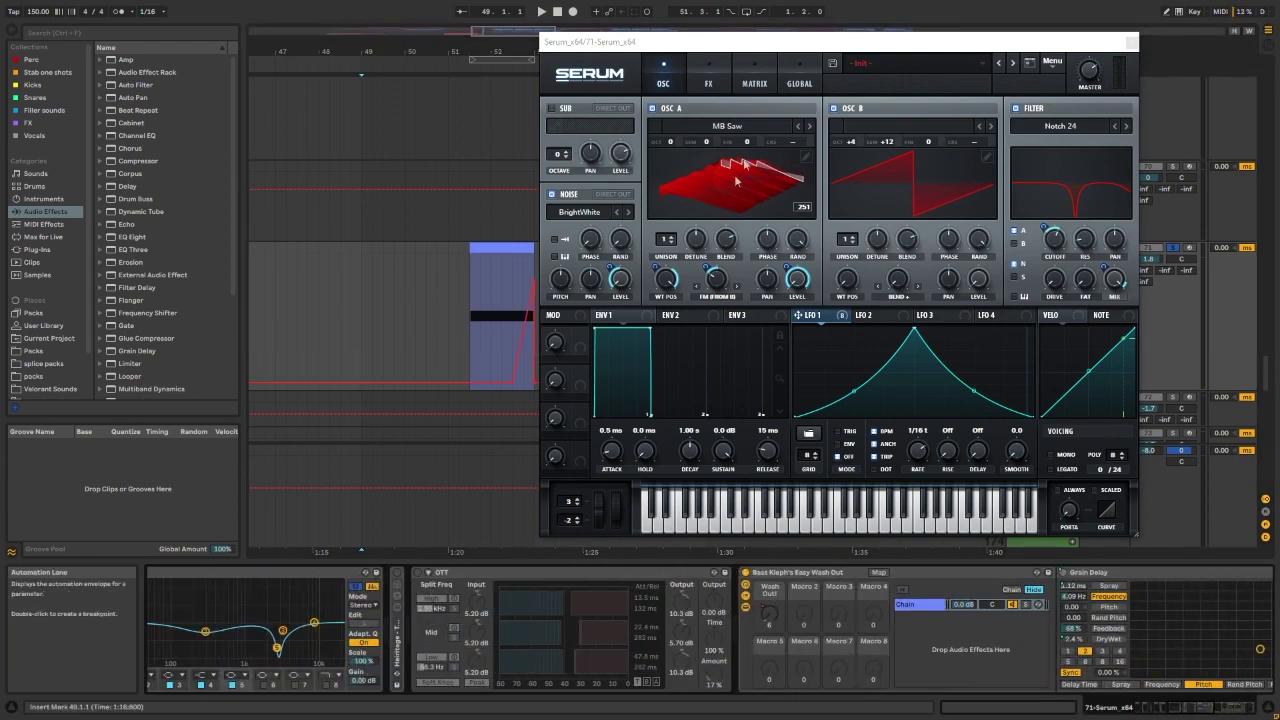
Step: Close the track 71 Serum window and turn off solo on that track
drag(871, 43, 996, 46)
ctrl+scroll(500, 292, up, 3)
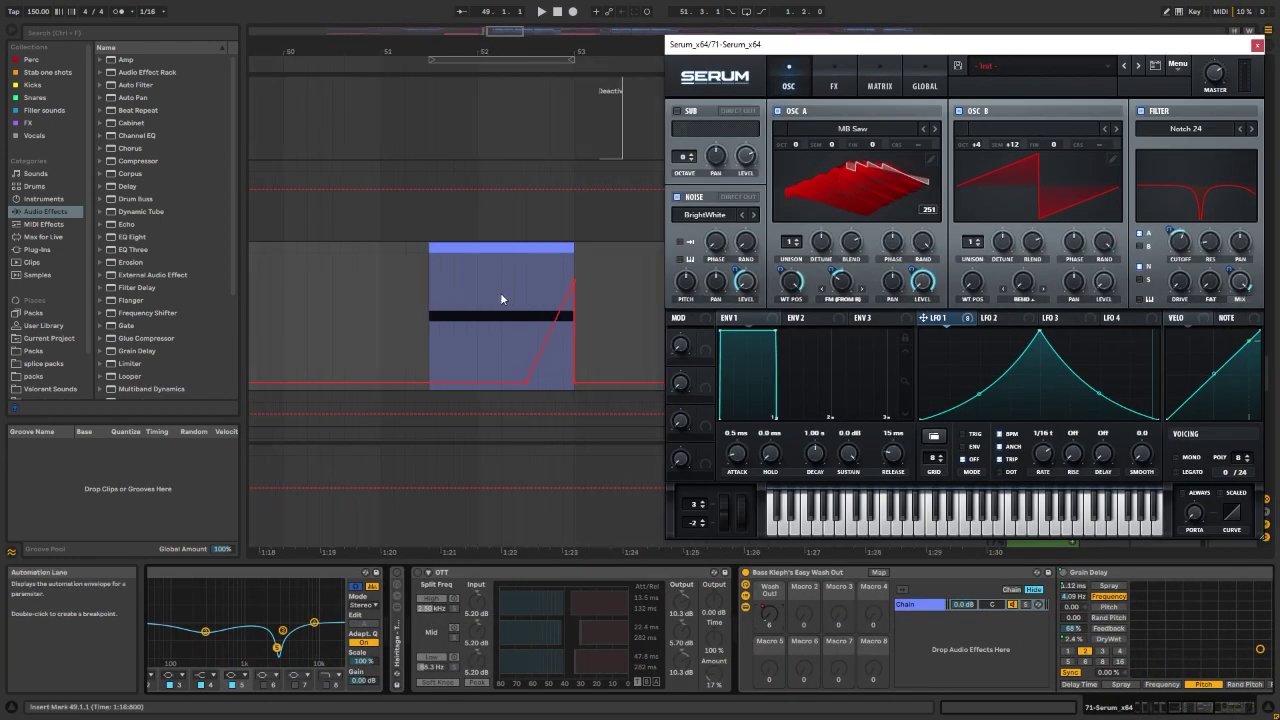
click(527, 292)
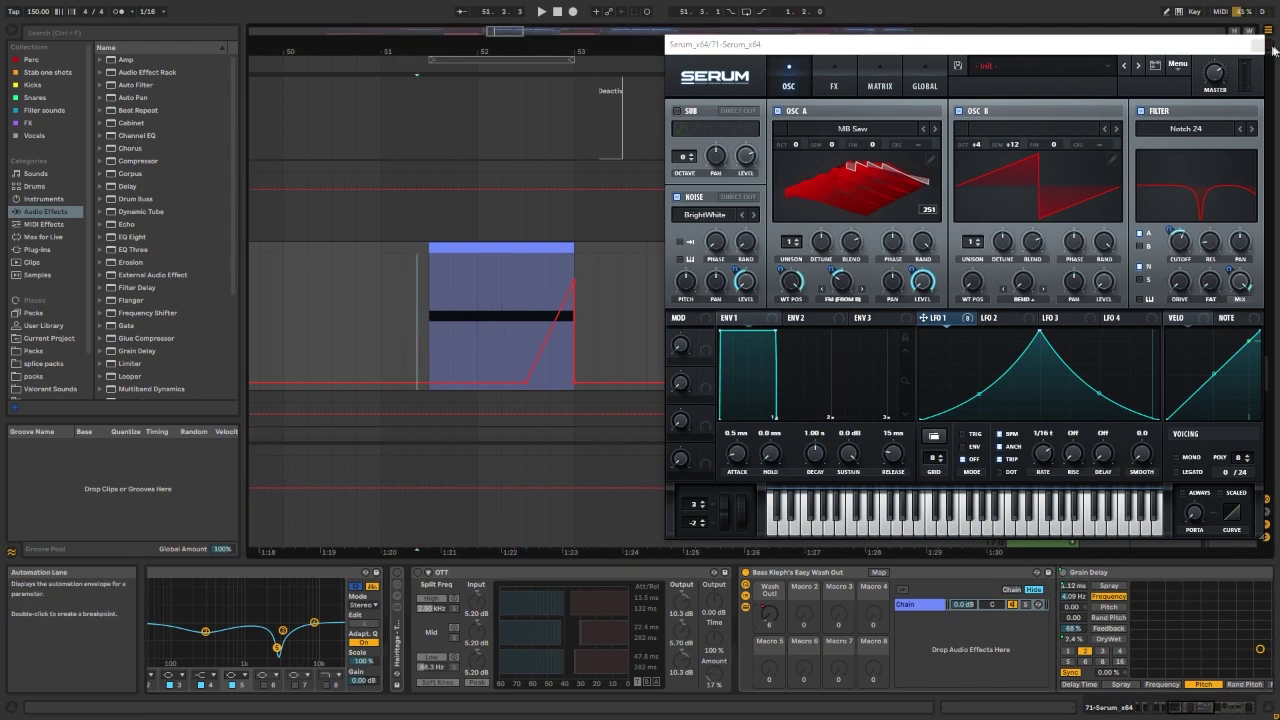
click(1257, 45)
click(369, 303)
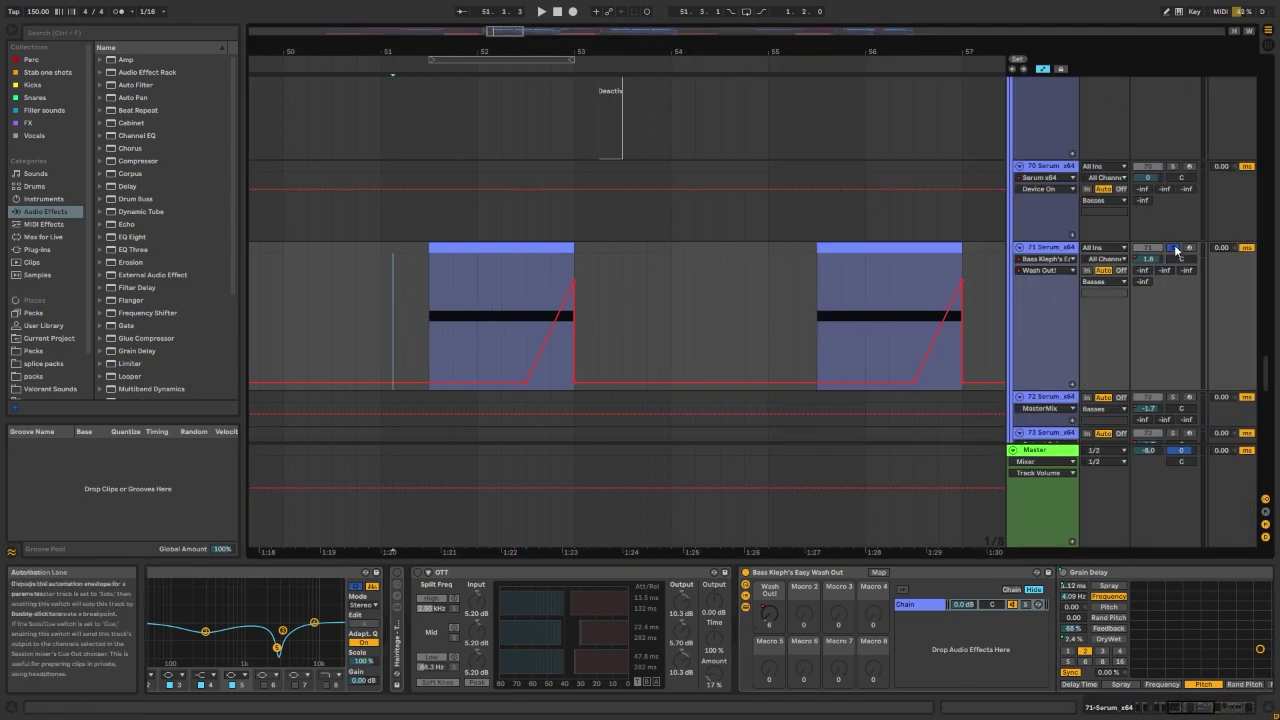
click(429, 305)
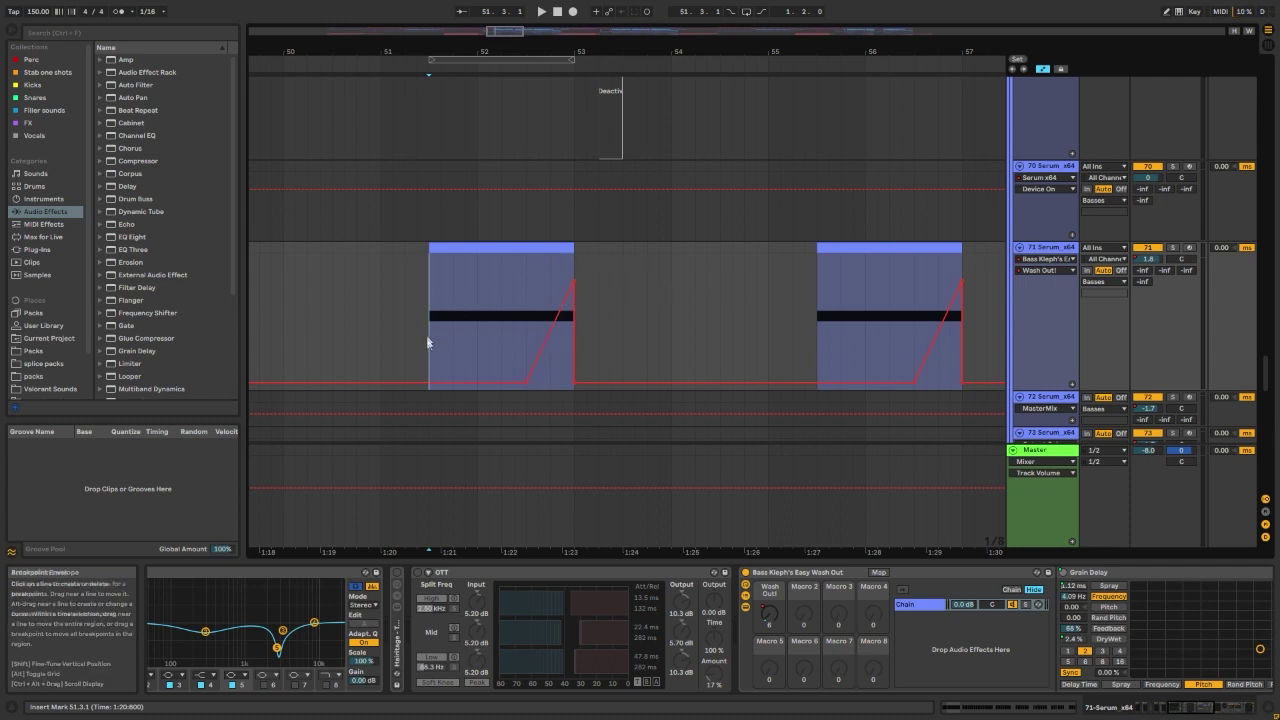
Step: Play the end of the first track 71 clip and select its Wash Out automation ramp from 52.3.1 to 53.1.1
click(505, 316)
key(space)
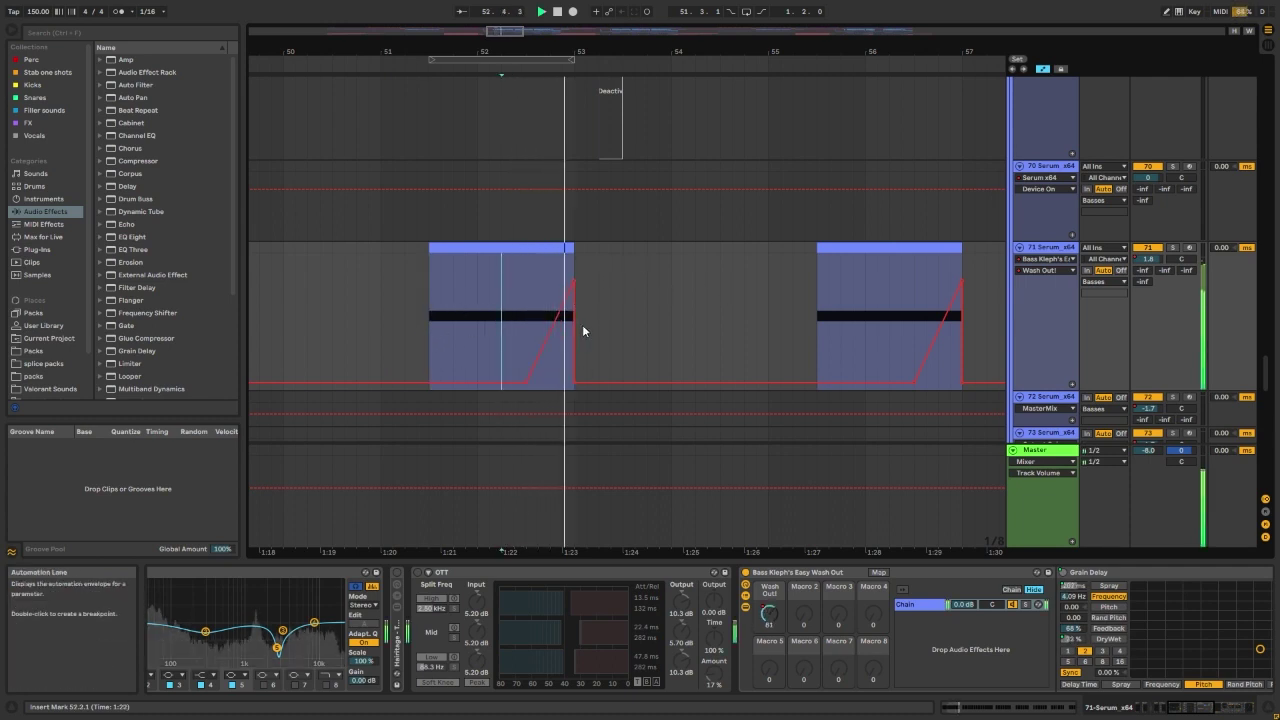
click(523, 298)
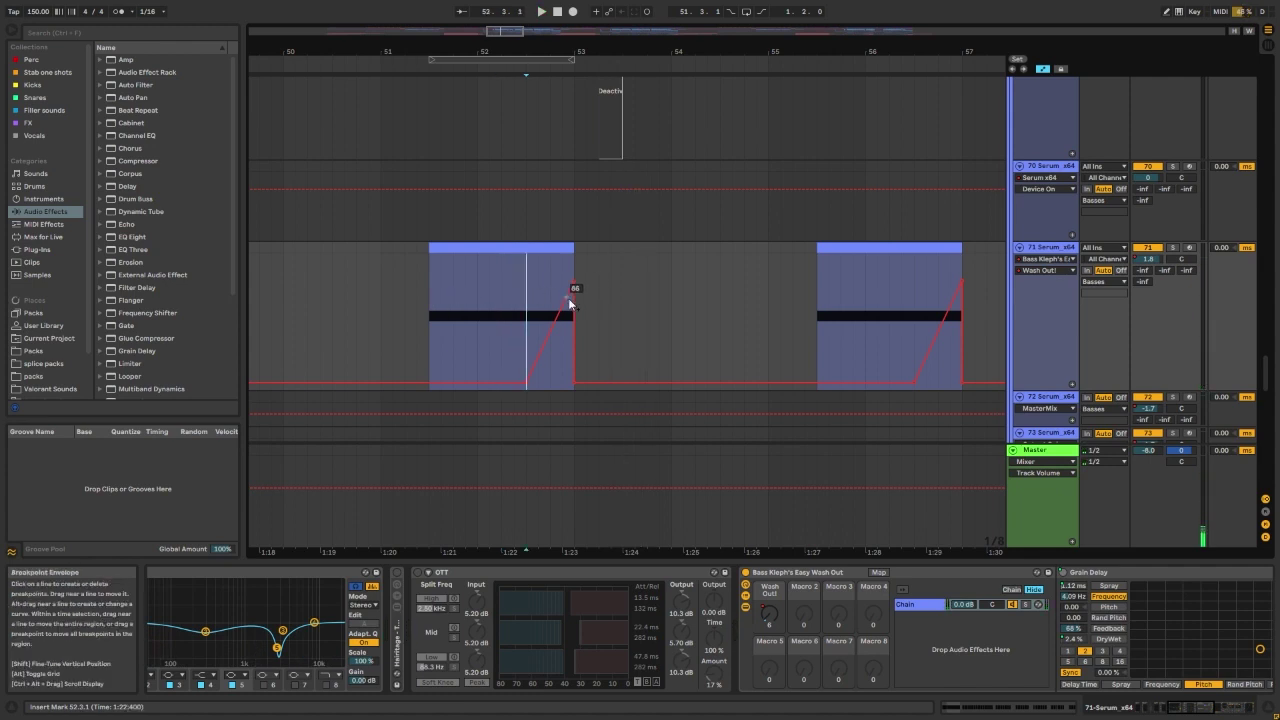
drag(526, 280, 572, 263)
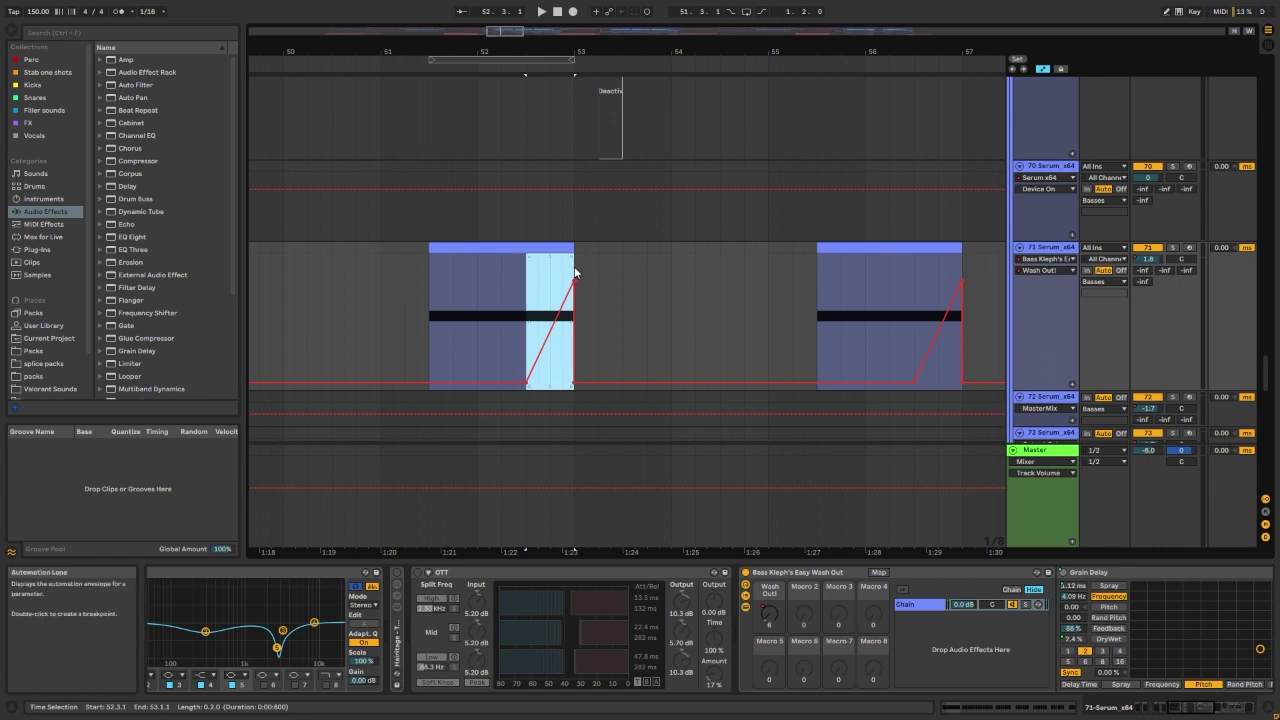
Step: Select the 72 Serum track and its MIDI clip starting at 75.3.1
scroll(564, 269, down, 3)
scroll(500, 267, down, 1)
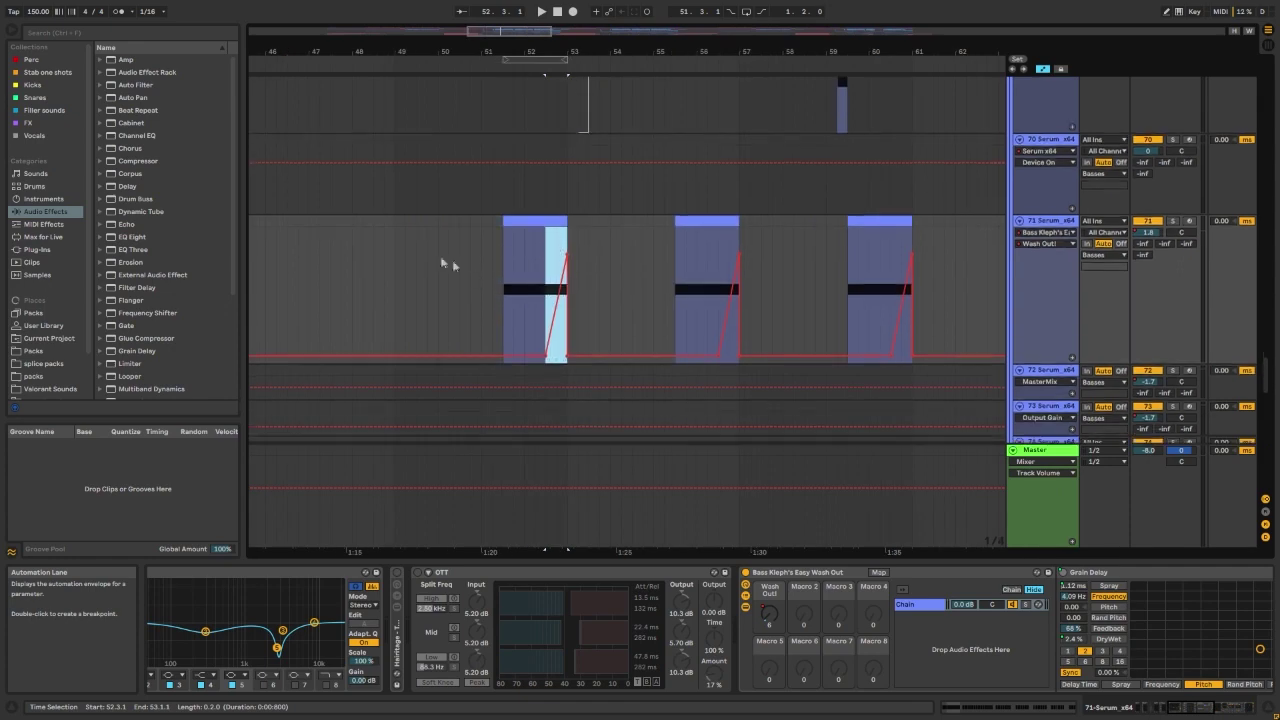
click(385, 268)
scroll(854, 277, down, 4)
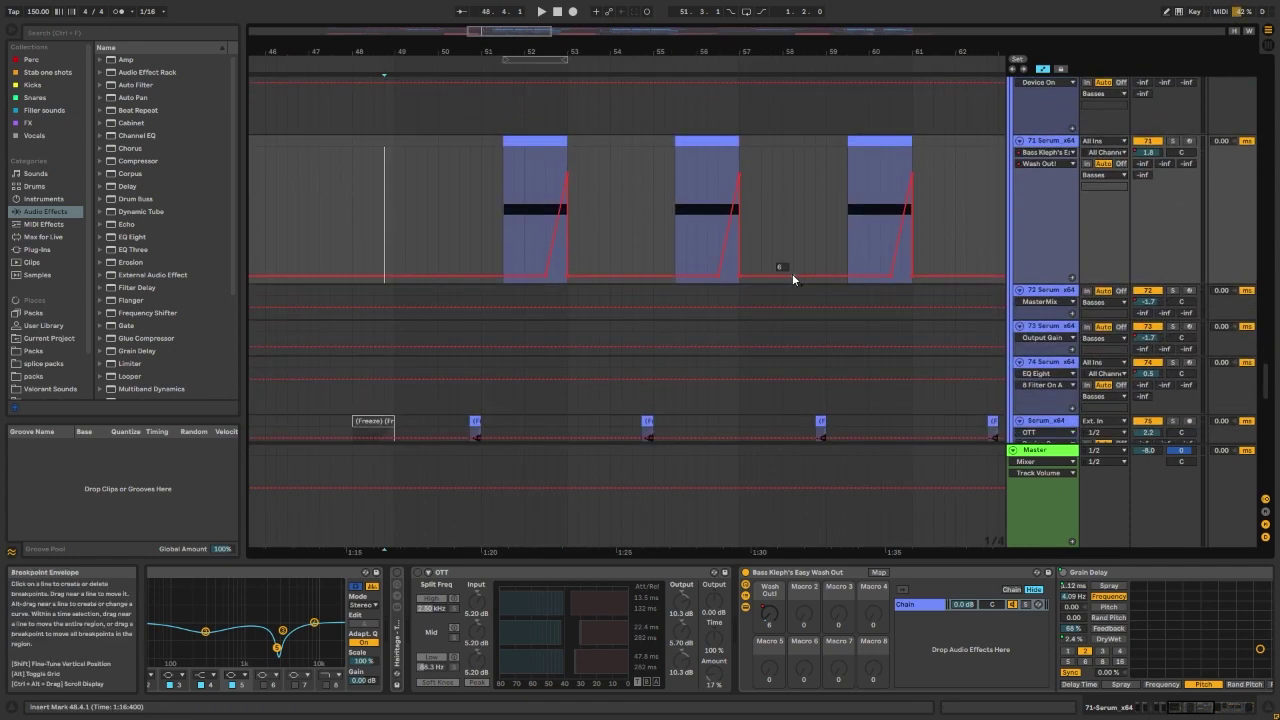
click(1044, 265)
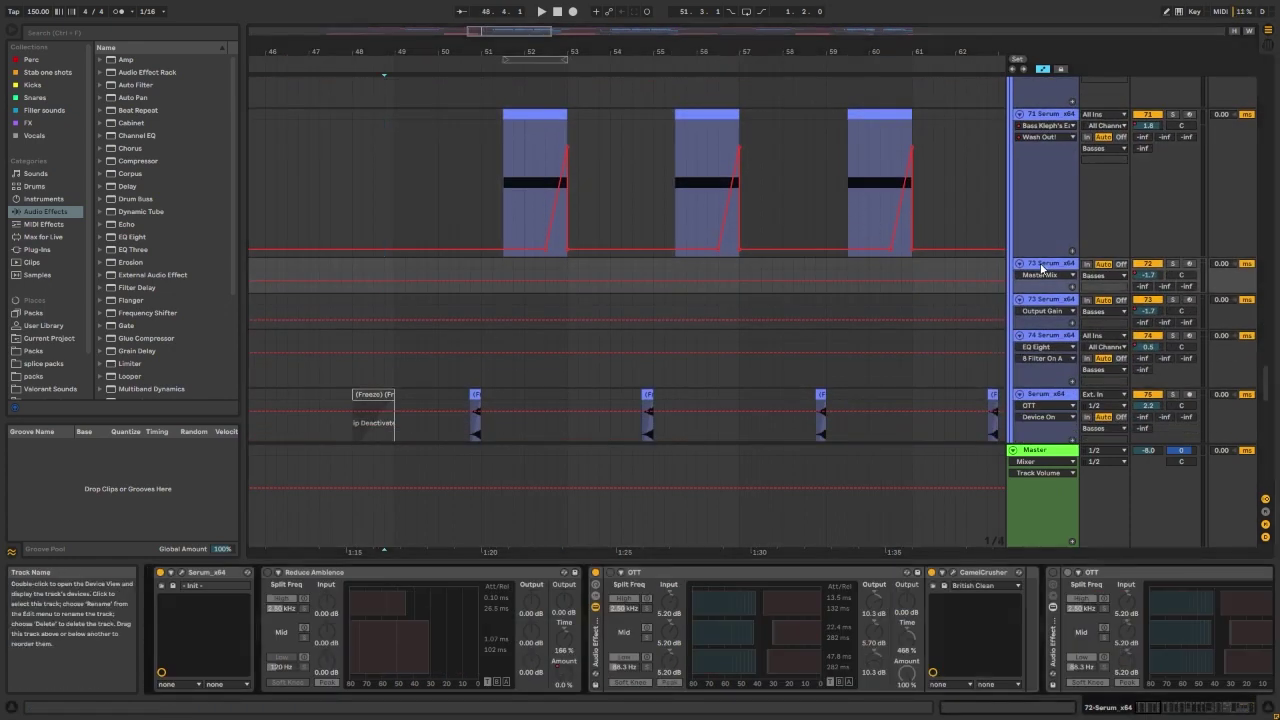
scroll(590, 264, down, 8)
scroll(435, 271, up, 3)
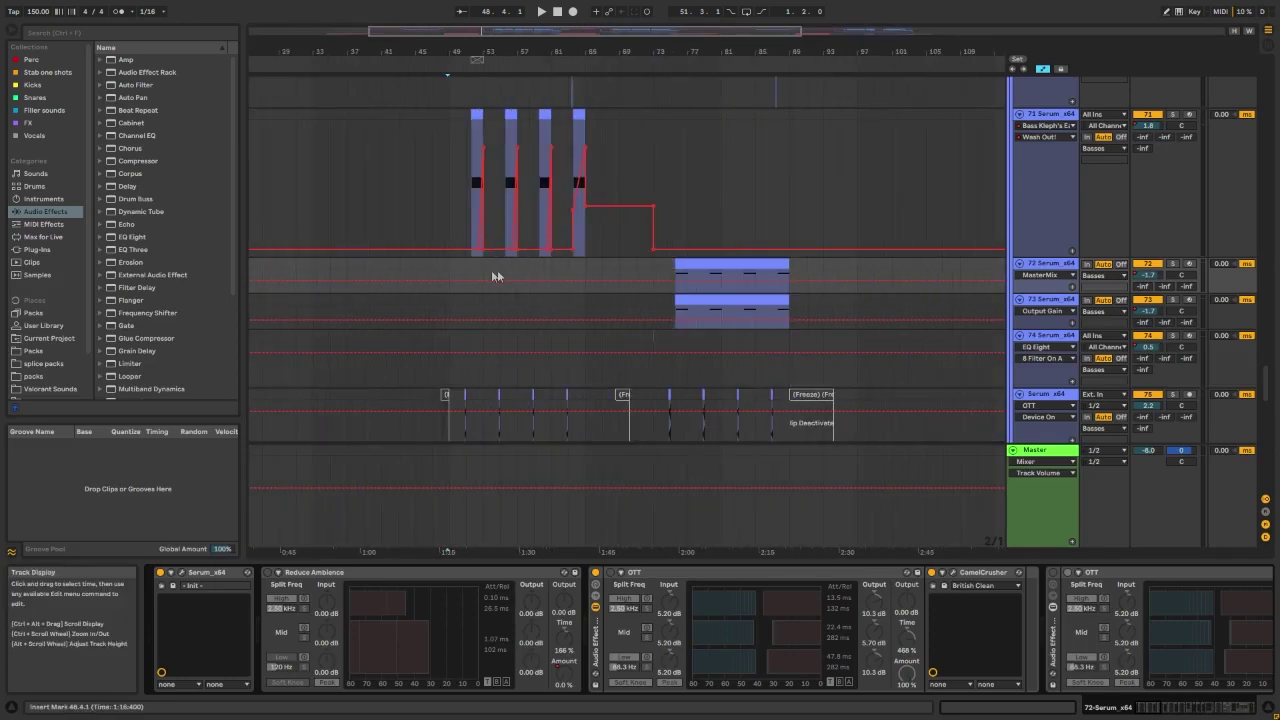
scroll(584, 269, up, 1)
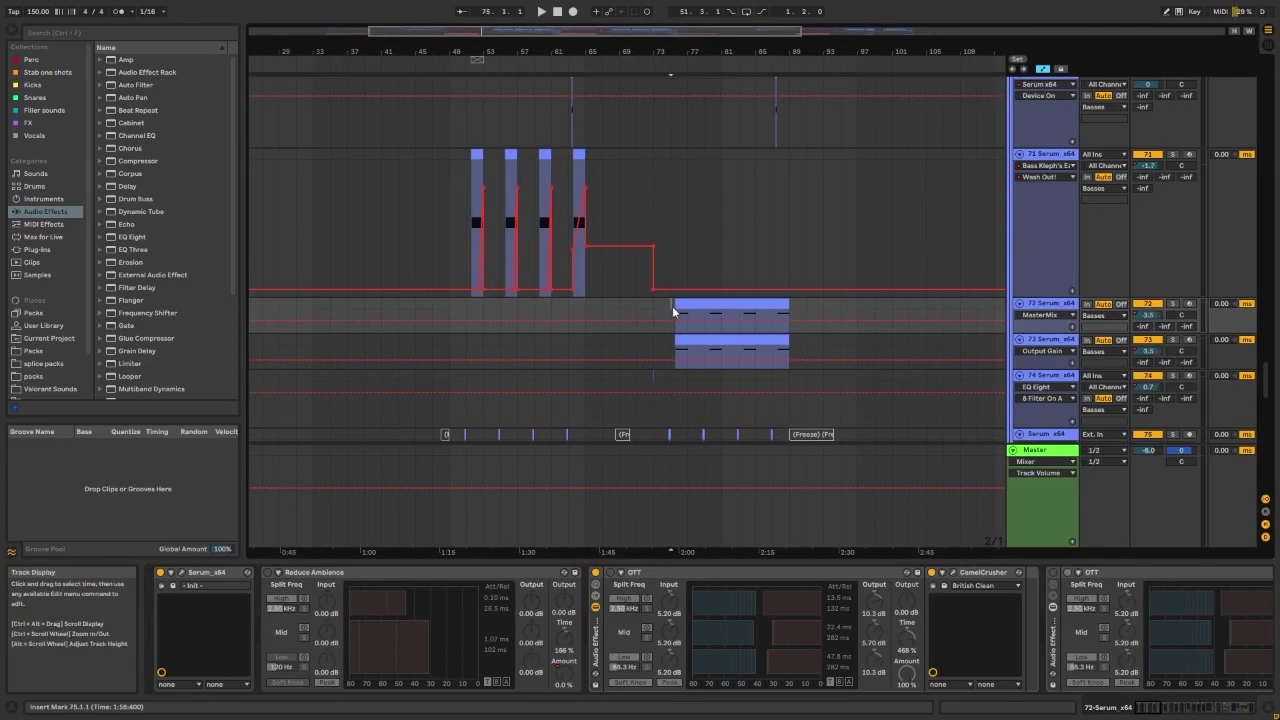
scroll(675, 307, up, 4)
click(690, 306)
scroll(690, 307, down, 2)
Step: Play tracks 72 and 73 soloed in turn to compare them, and return the solo to track 72
click(1170, 305)
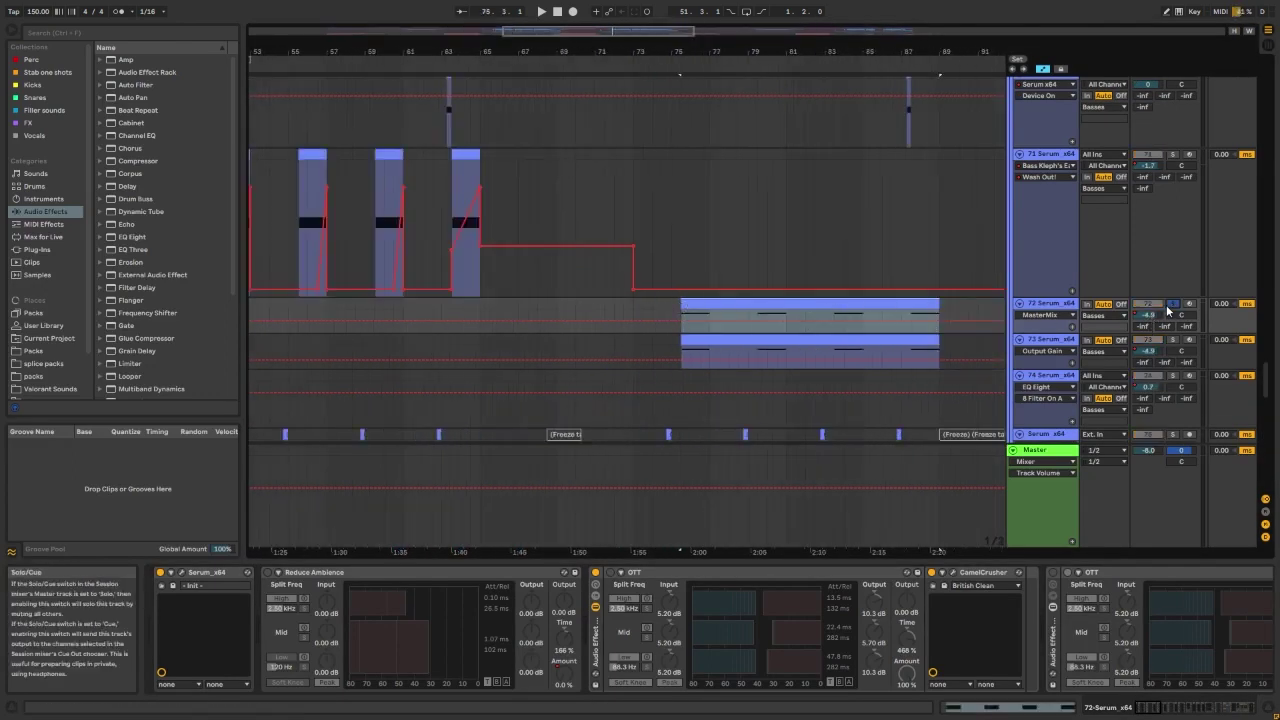
key(space)
click(1170, 339)
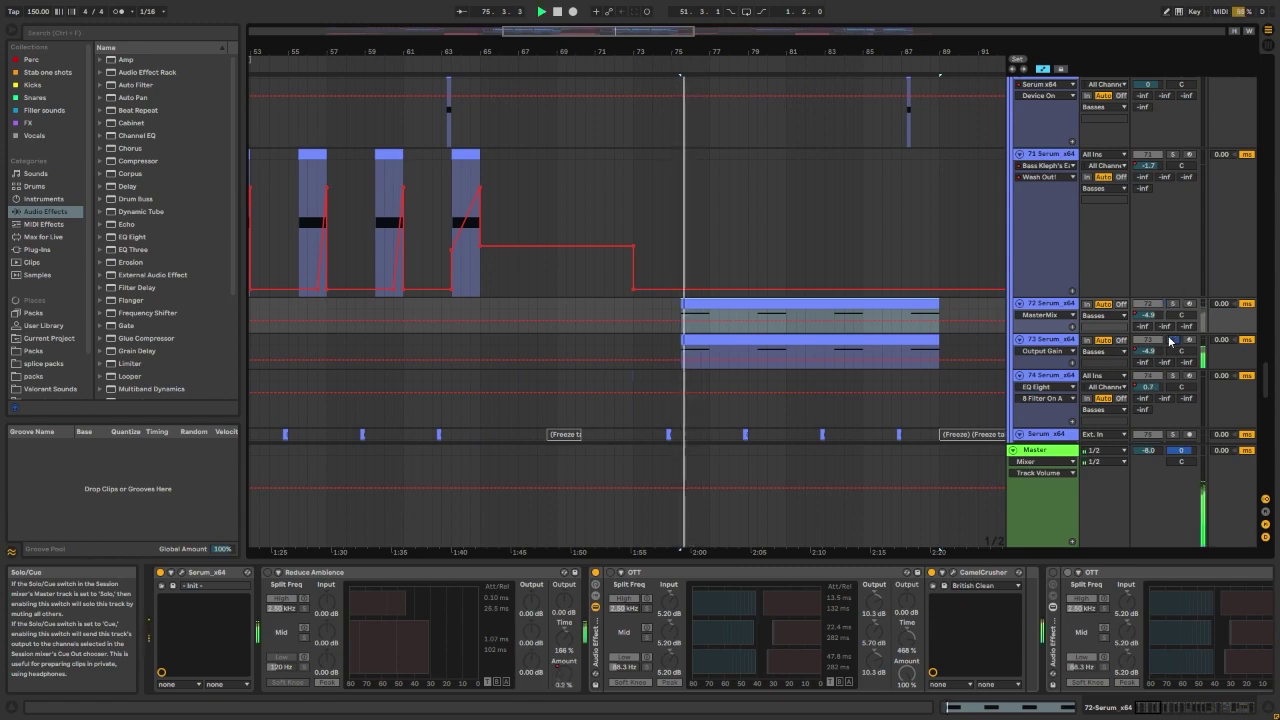
key(space)
click(1170, 339)
click(1171, 304)
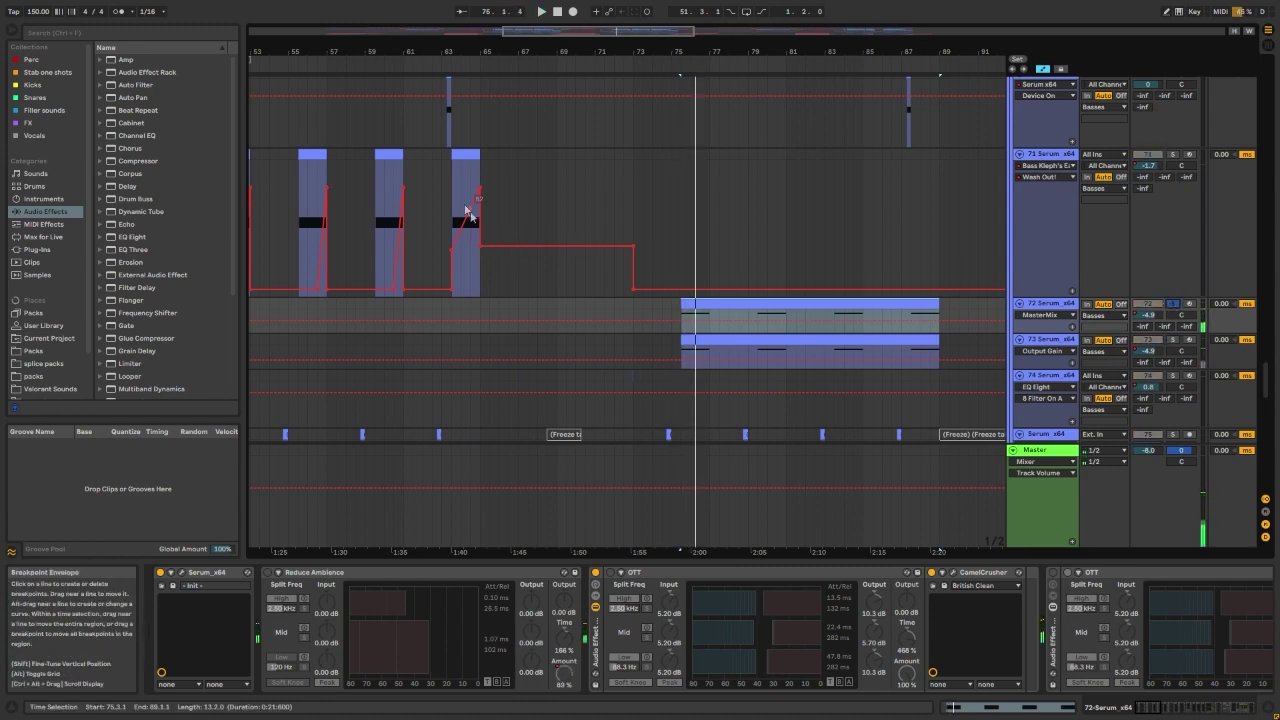
Step: Set the playback start to 75.3.1 on track 72 and open that track's Serum instrument
drag(453, 170, 482, 180)
click(684, 312)
click(683, 317)
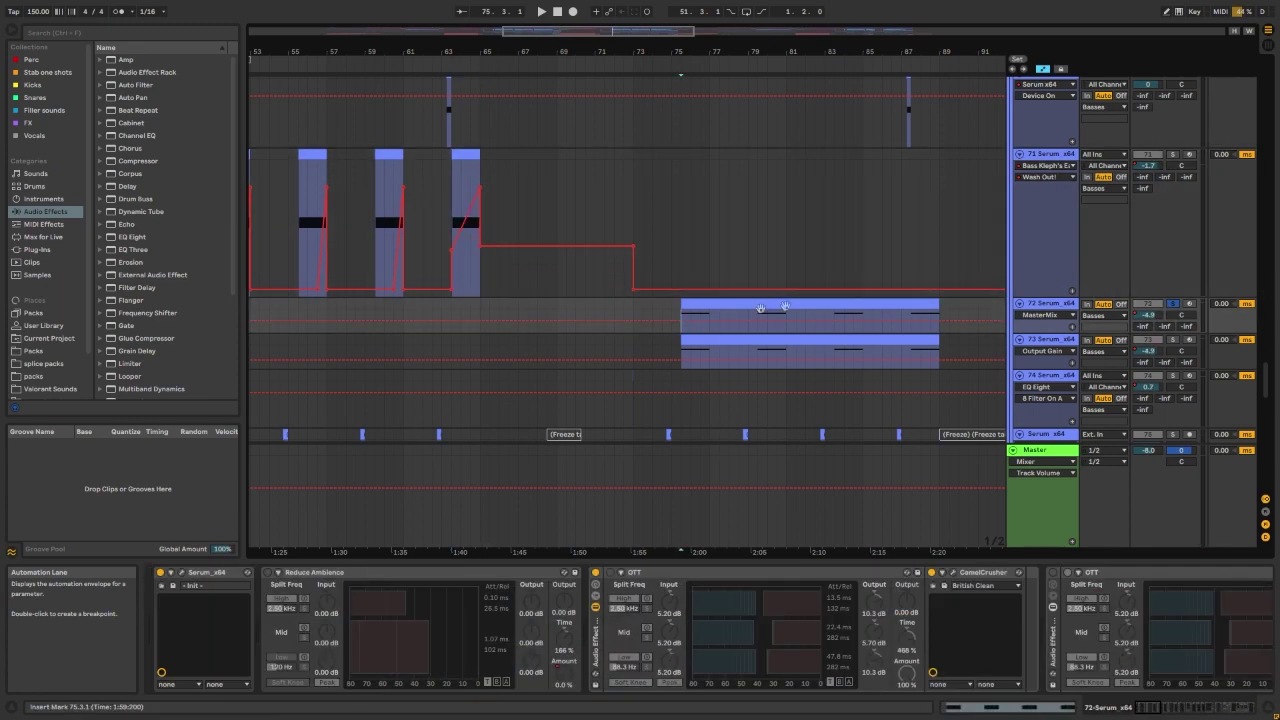
click(743, 344)
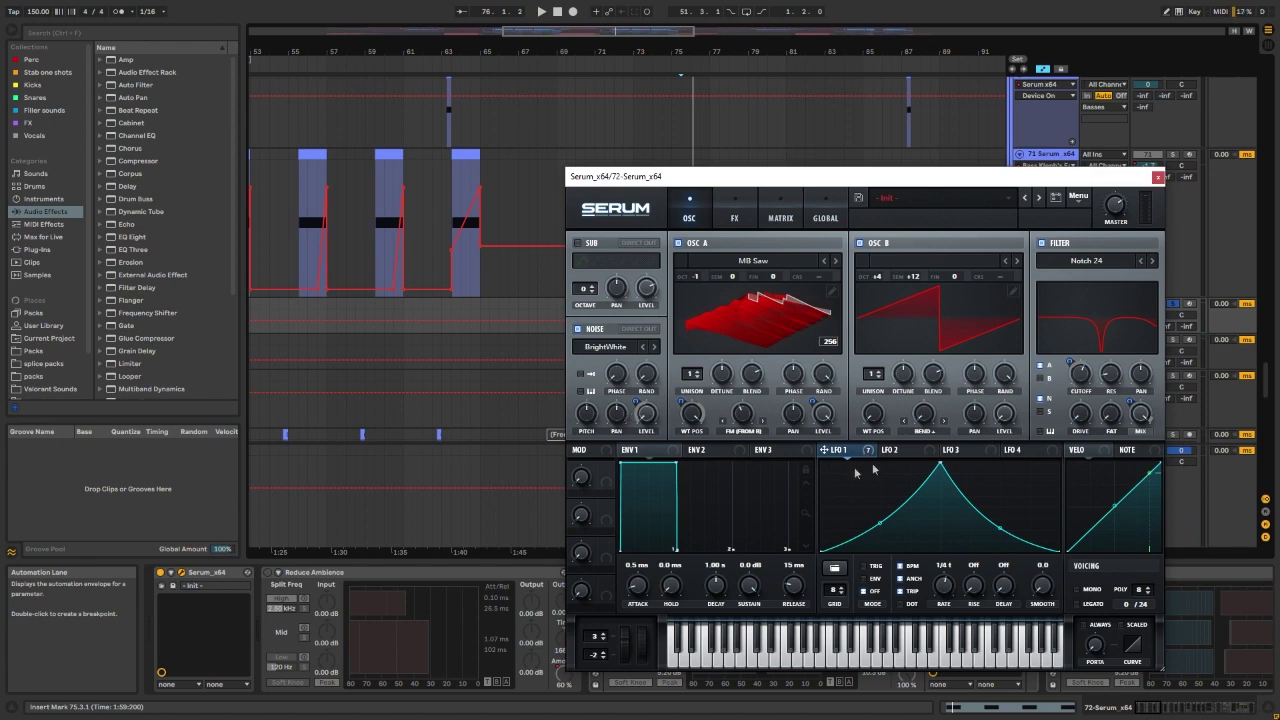
Step: Review the effects used in track 72's Serum, return to its oscillator page and reposition the plugin window
click(734, 212)
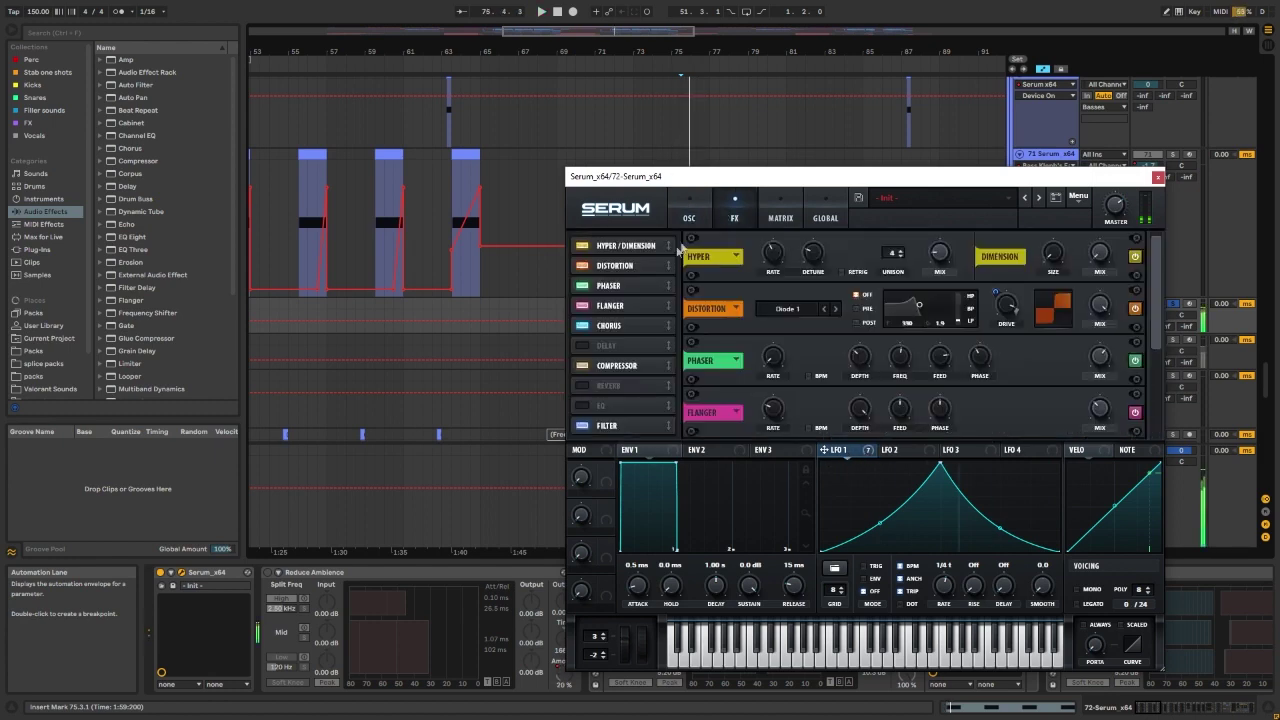
mouse_move(1155, 292)
mouse_down()
mouse_move(1153, 382)
mouse_move(1153, 288)
mouse_up()
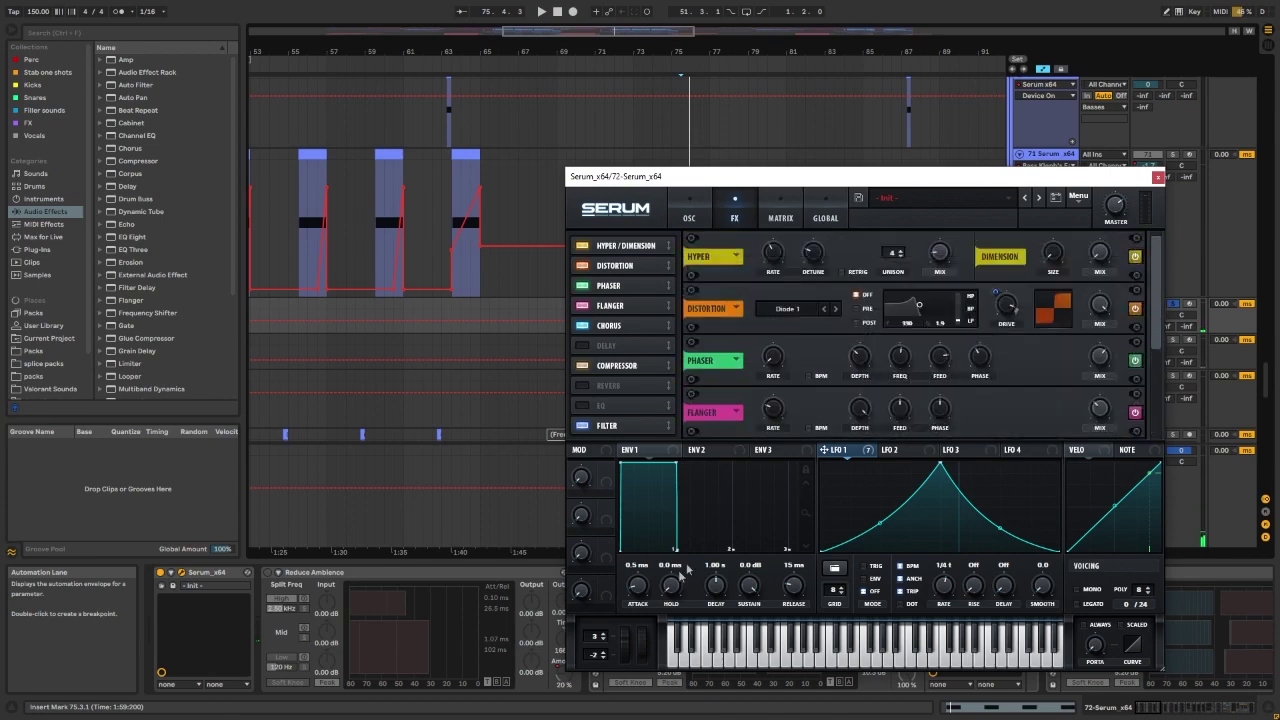
drag(656, 185, 731, 408)
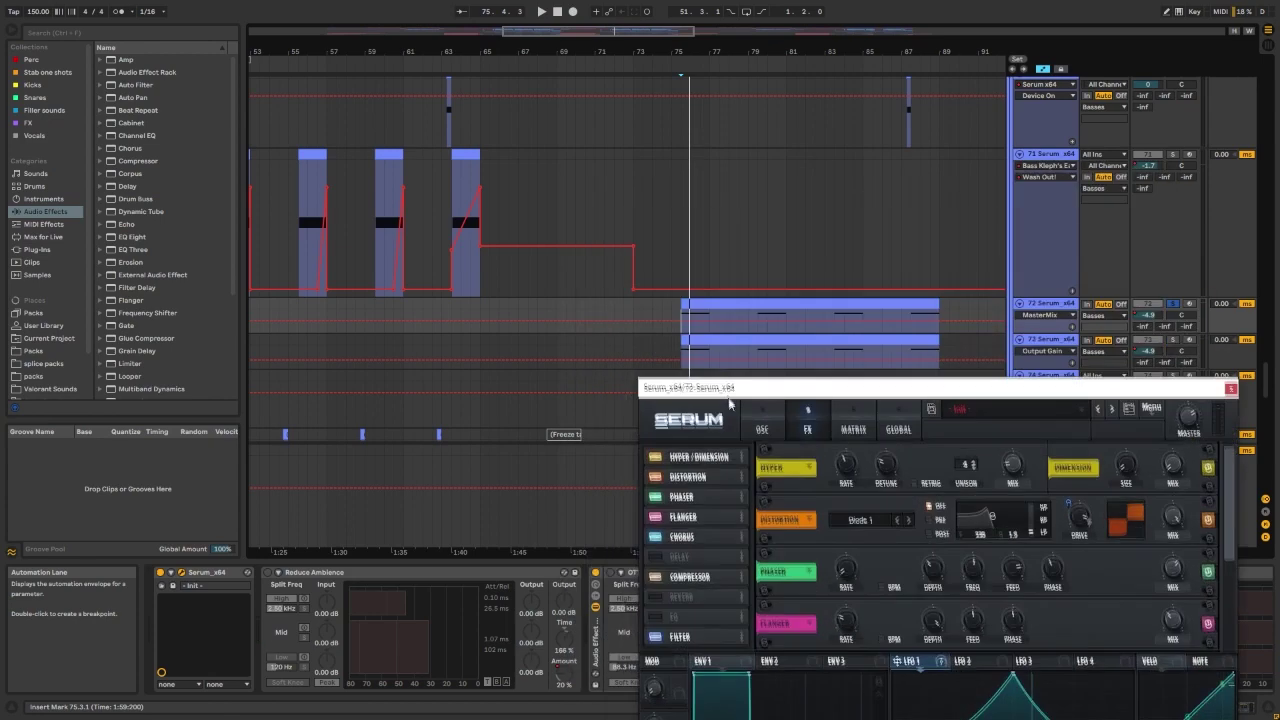
click(764, 441)
drag(822, 405, 792, 256)
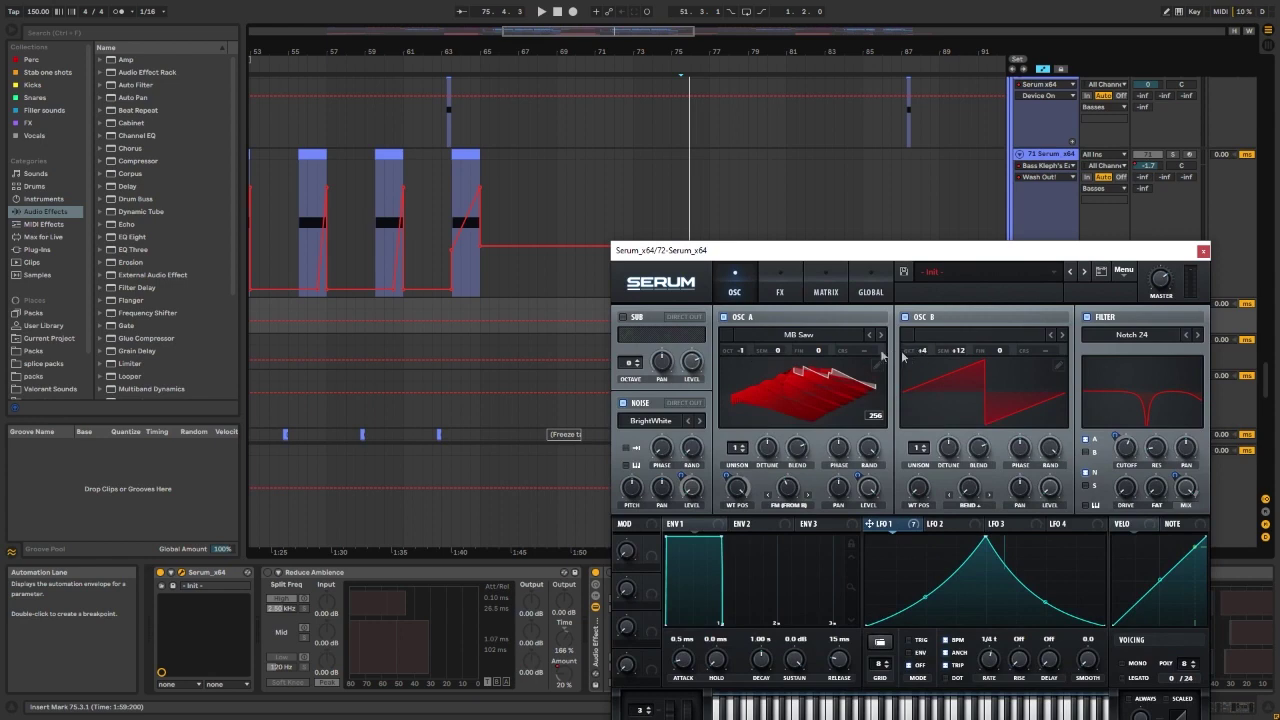
Step: Audition oscillator A at its default octave, and return the octave to -1 for comparison
double_click(742, 351)
key(space)
drag(746, 349, 742, 367)
key(space)
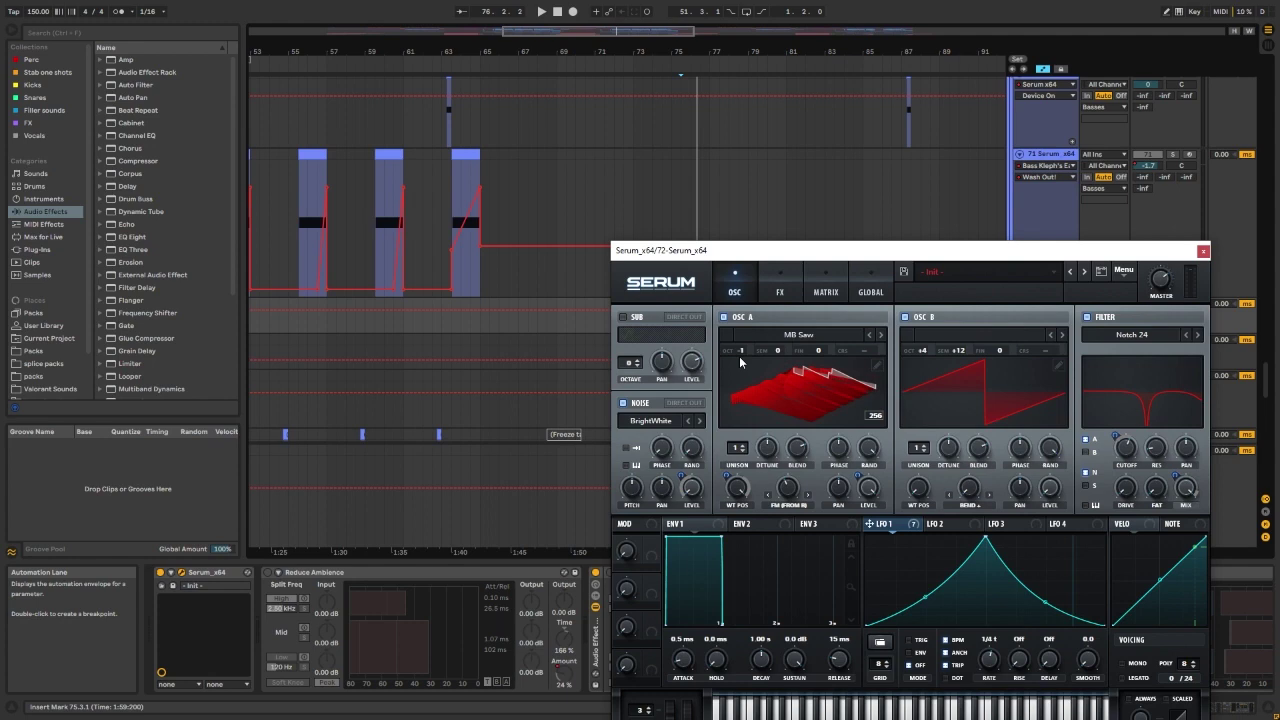
drag(739, 356, 739, 330)
Step: Switch oscillator B off and back on to demonstrate its role in the sound
click(908, 318)
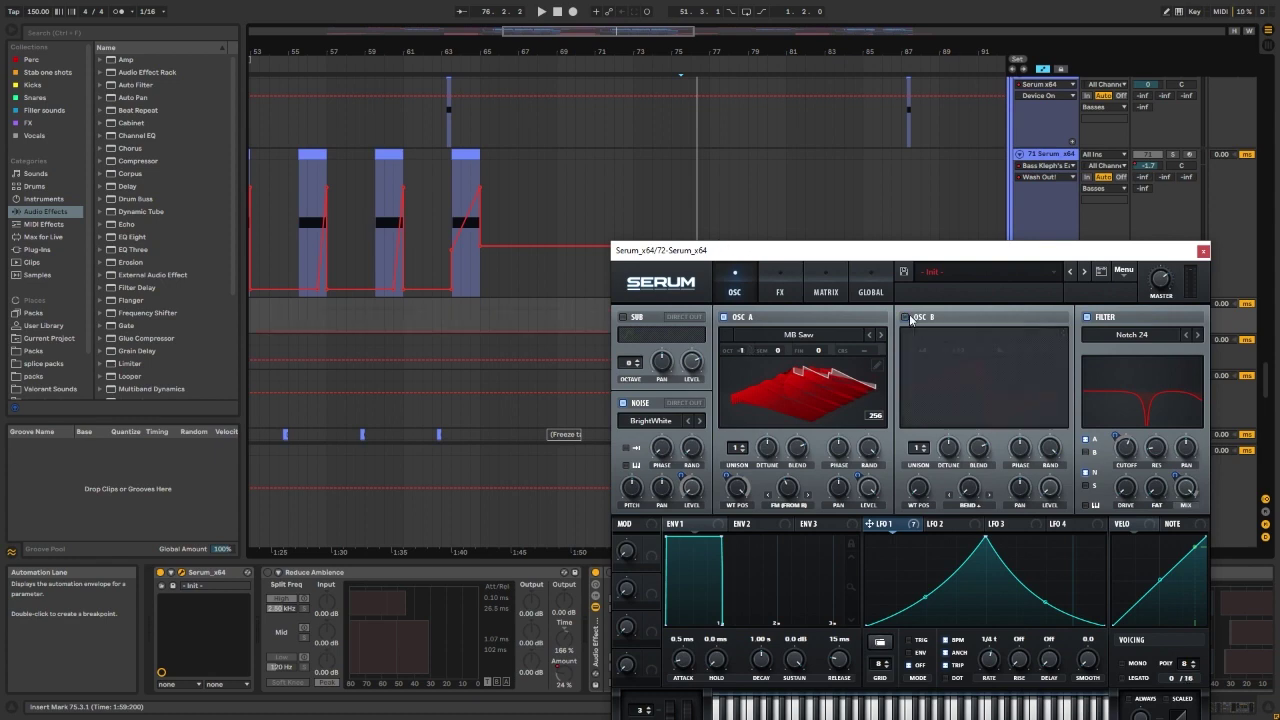
click(908, 318)
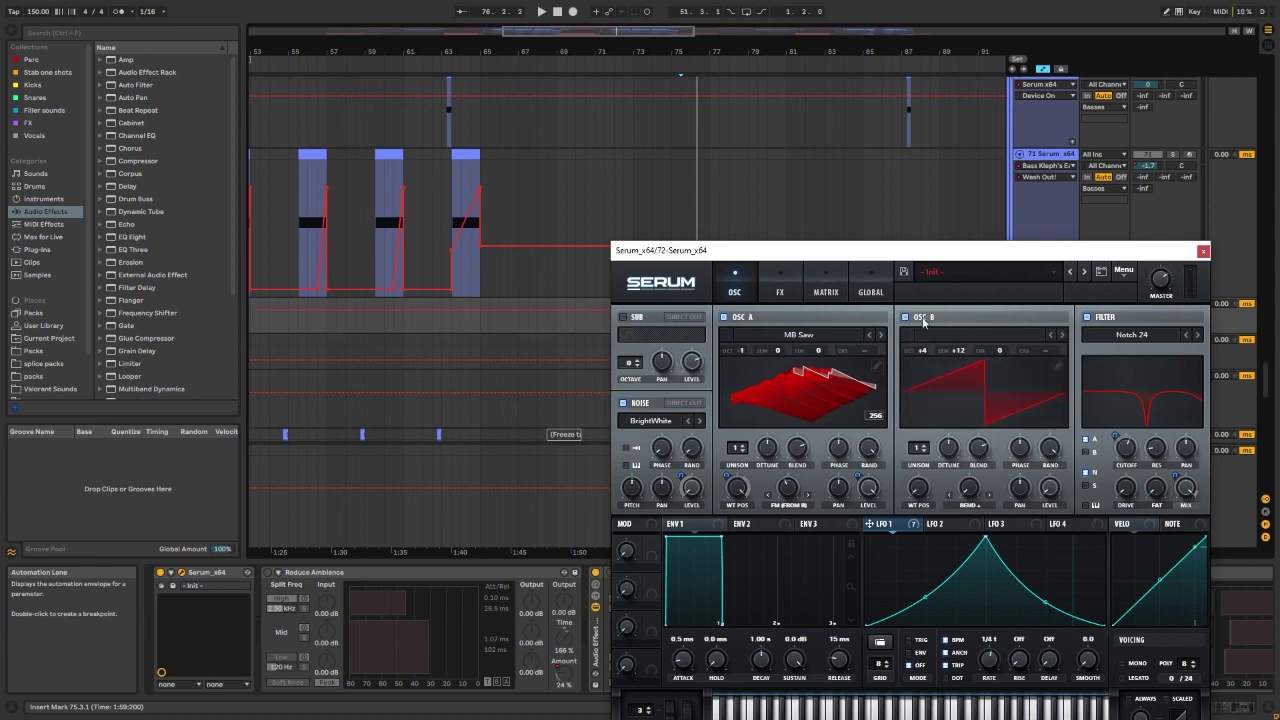
click(923, 319)
click(923, 319)
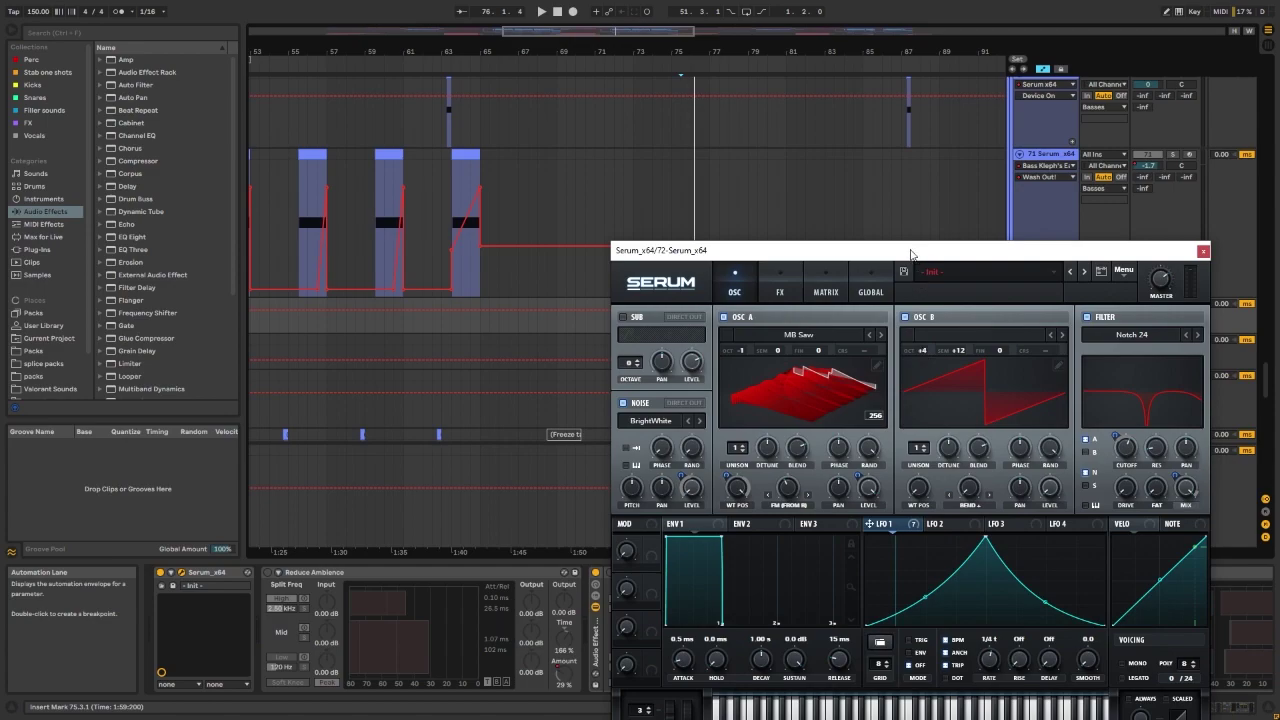
Step: Move the track 72 Serum window clear of the tracks and close it
drag(910, 254, 909, 260)
drag(896, 354, 804, 144)
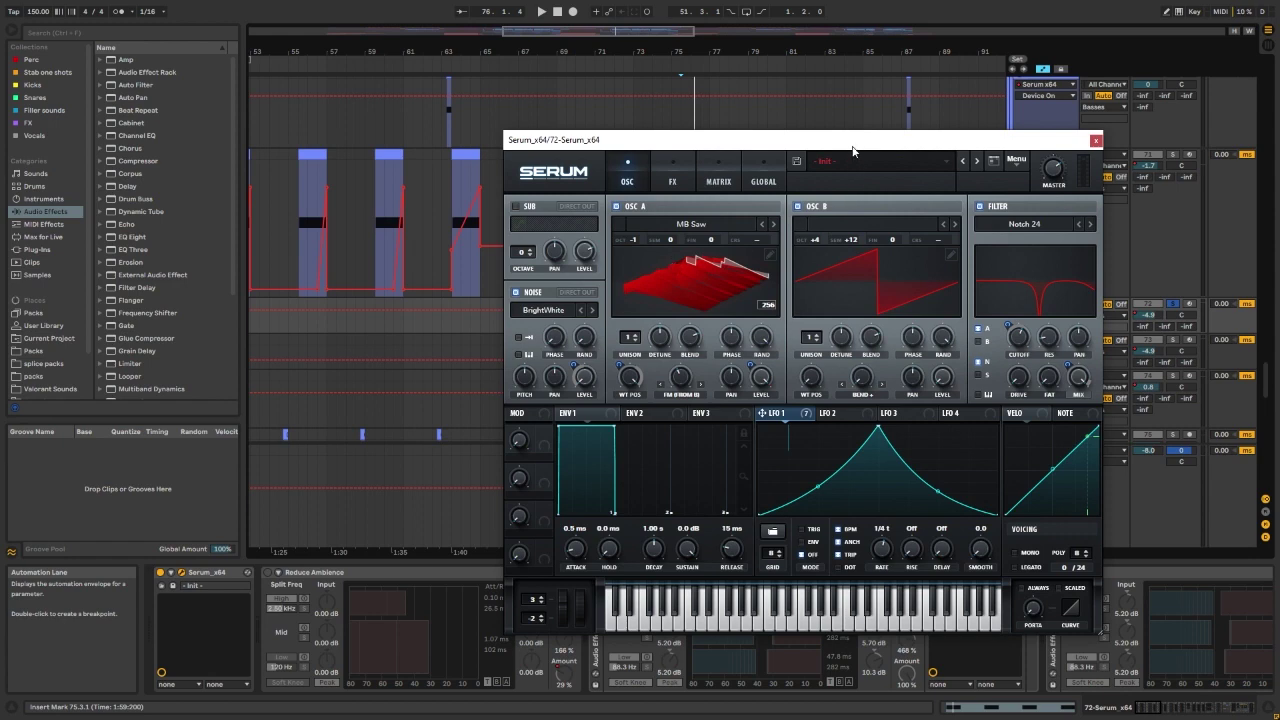
drag(853, 151, 787, 122)
click(953, 104)
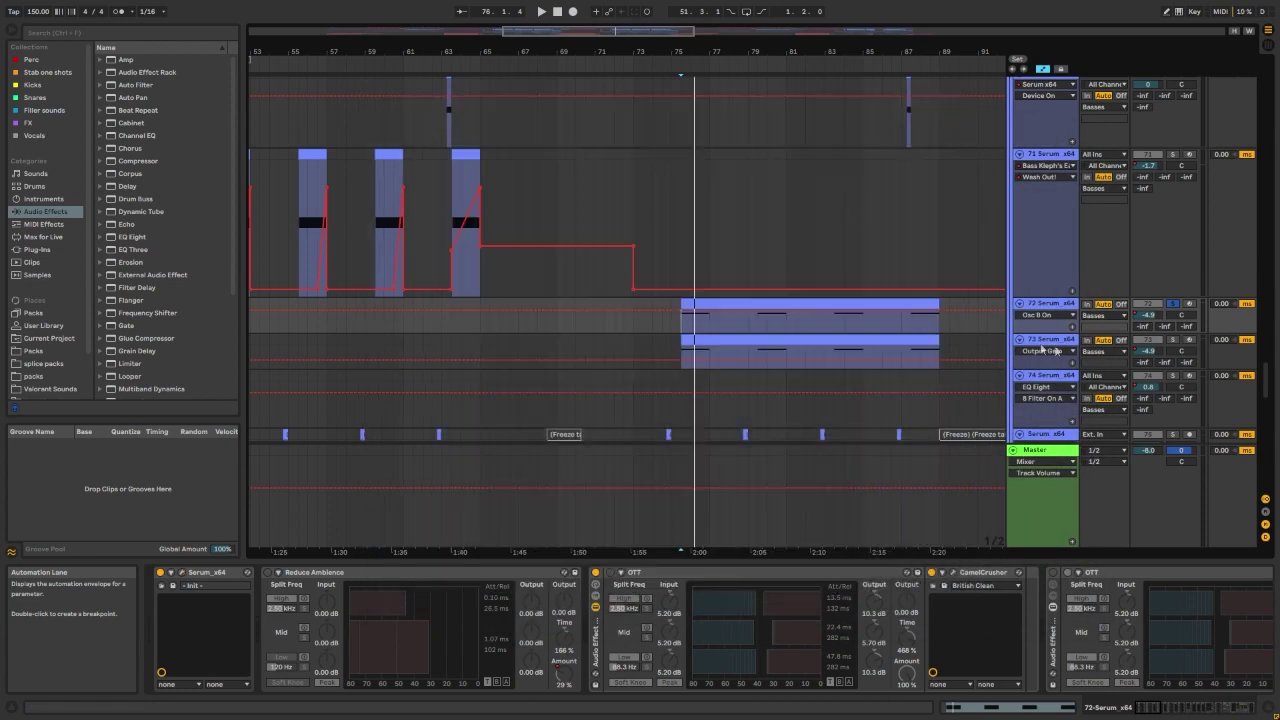
Step: Audition track 73 soloed, together with track 72, and with all the other tracks playing
key(space)
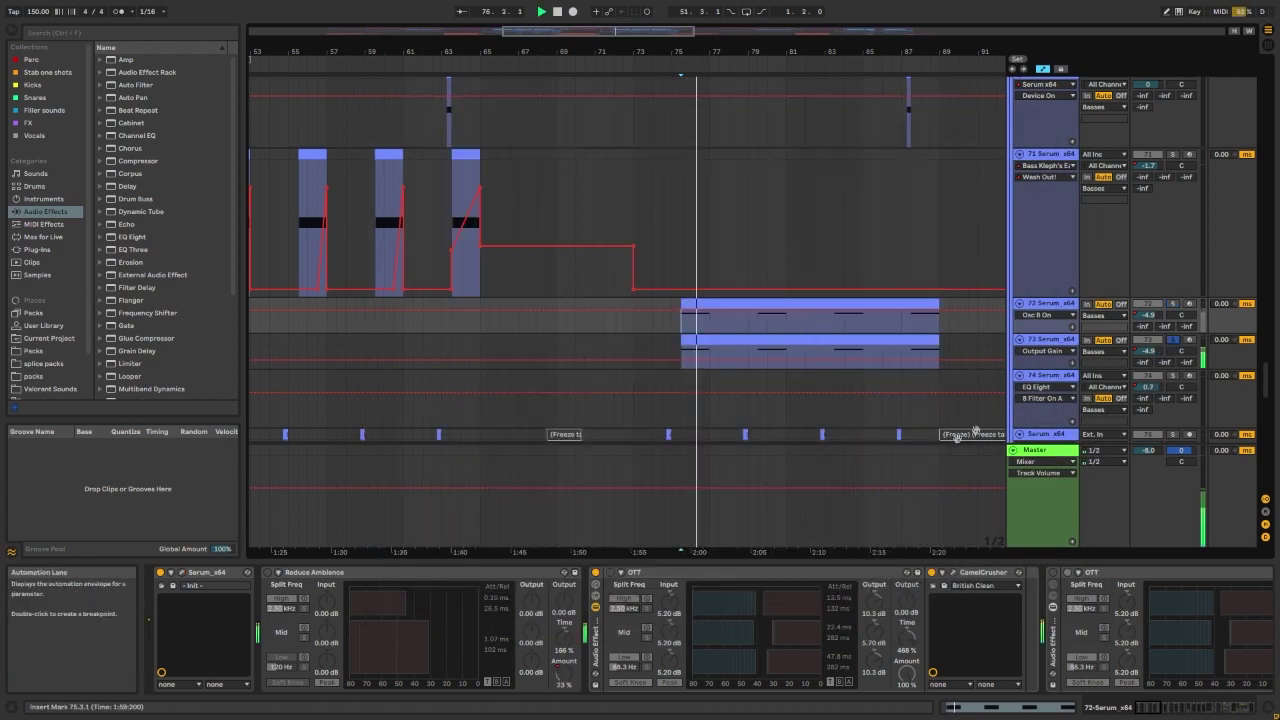
click(1047, 344)
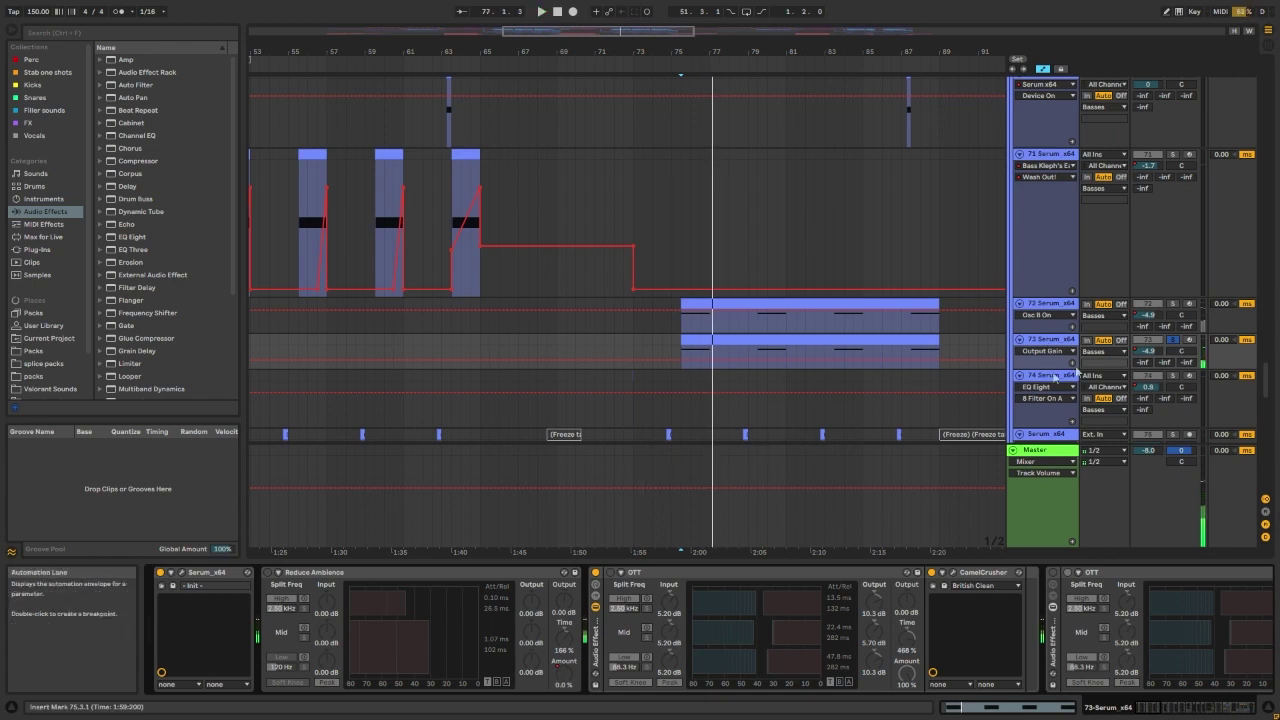
click(1172, 304)
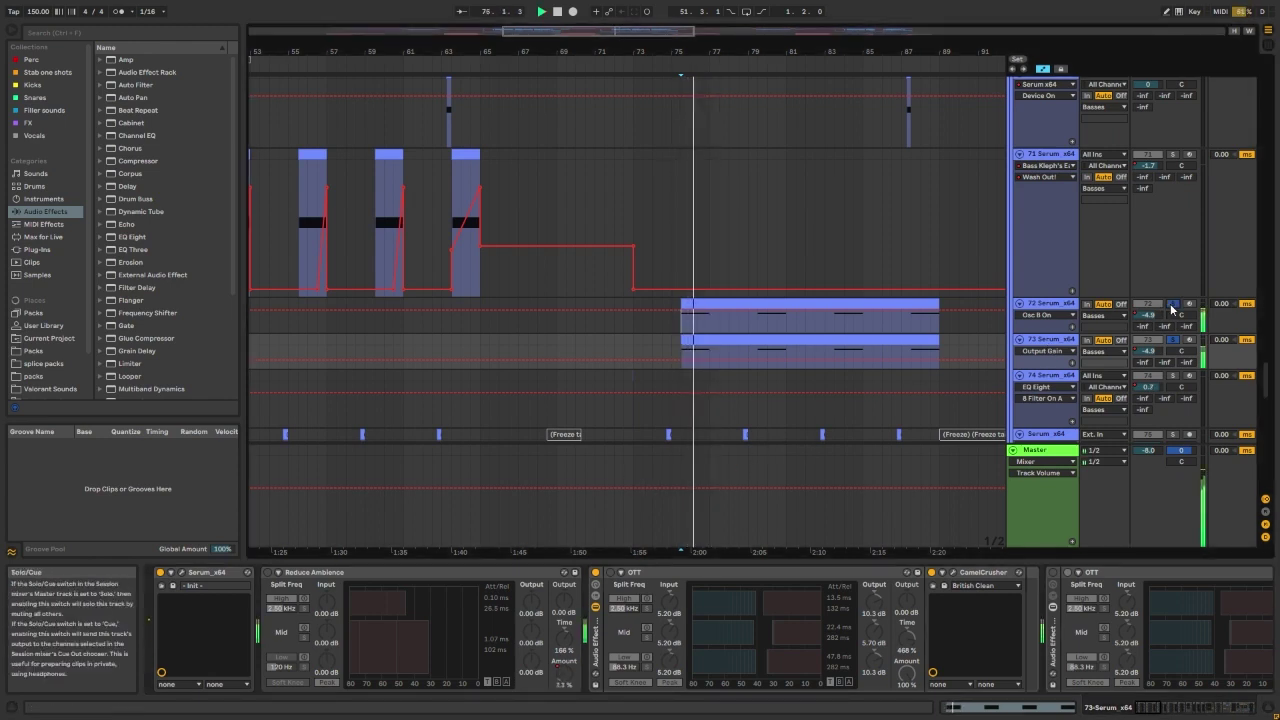
key(space)
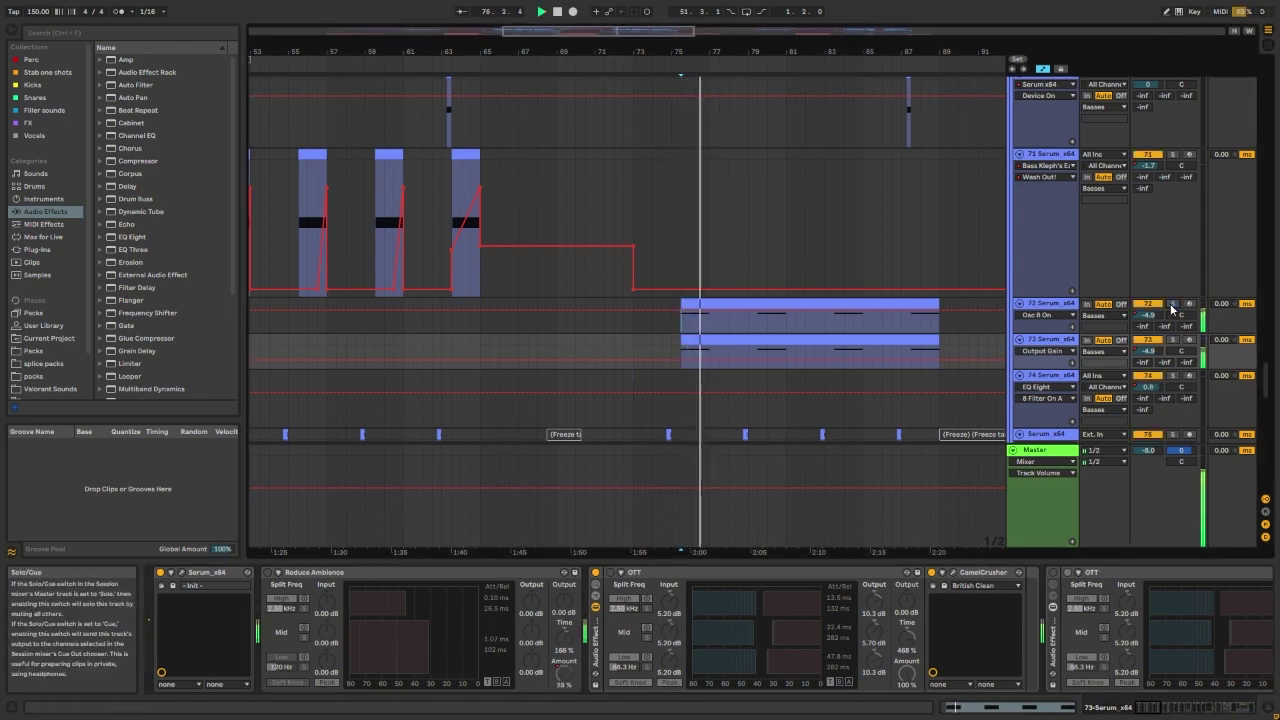
Step: Look over the bass tracks from 72 down to the Omnisphere track, briefly muting track 73
scroll(739, 330, down, 3)
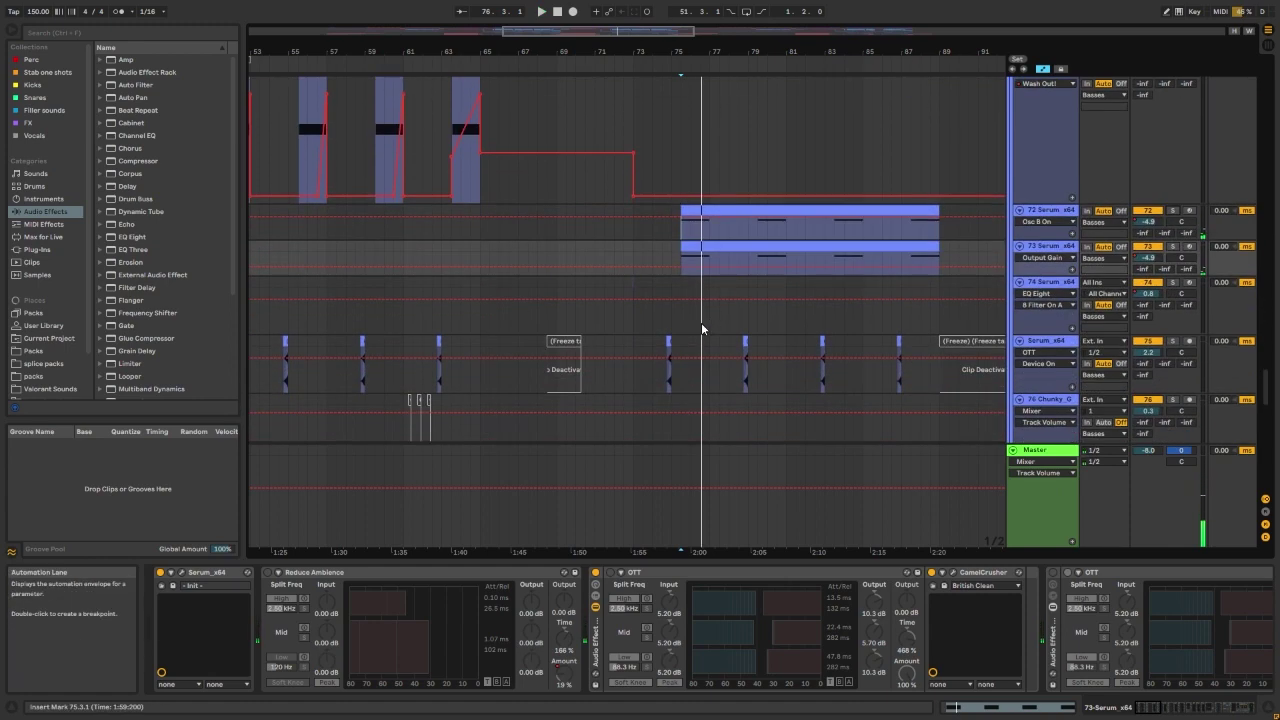
scroll(701, 322, up, 2)
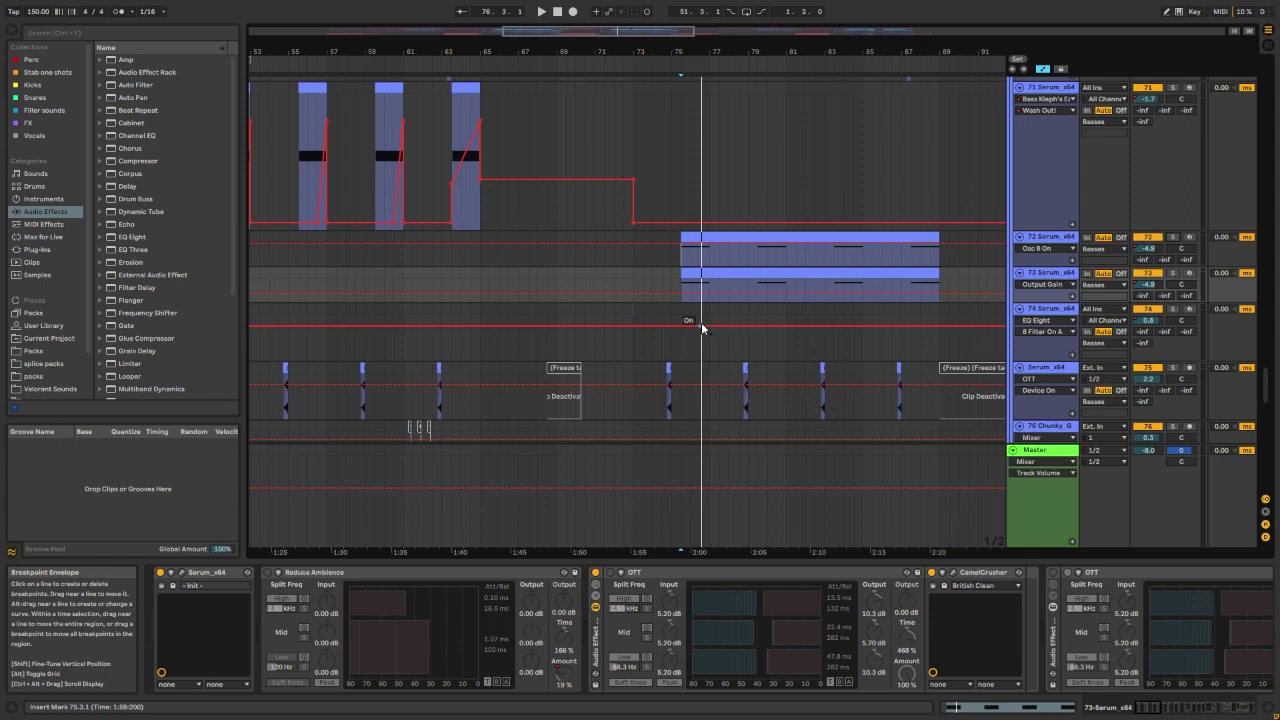
scroll(695, 327, down, 1)
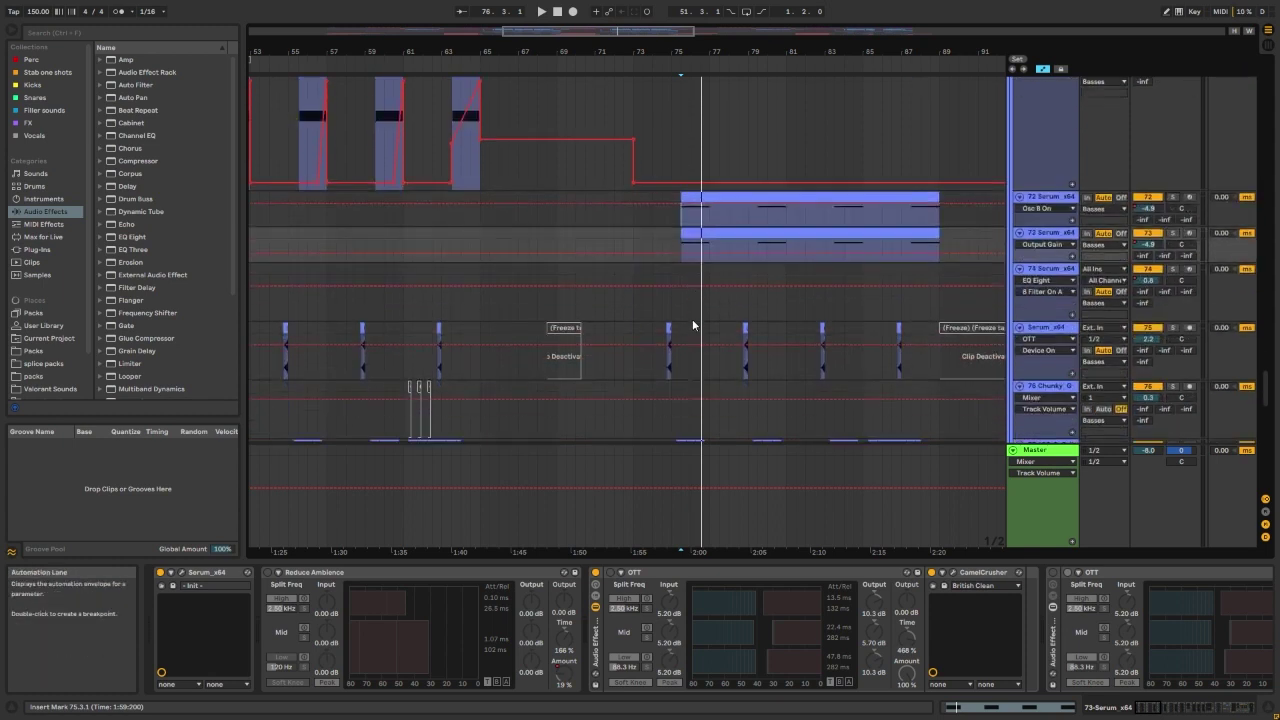
ctrl+scroll(692, 319, down, 2)
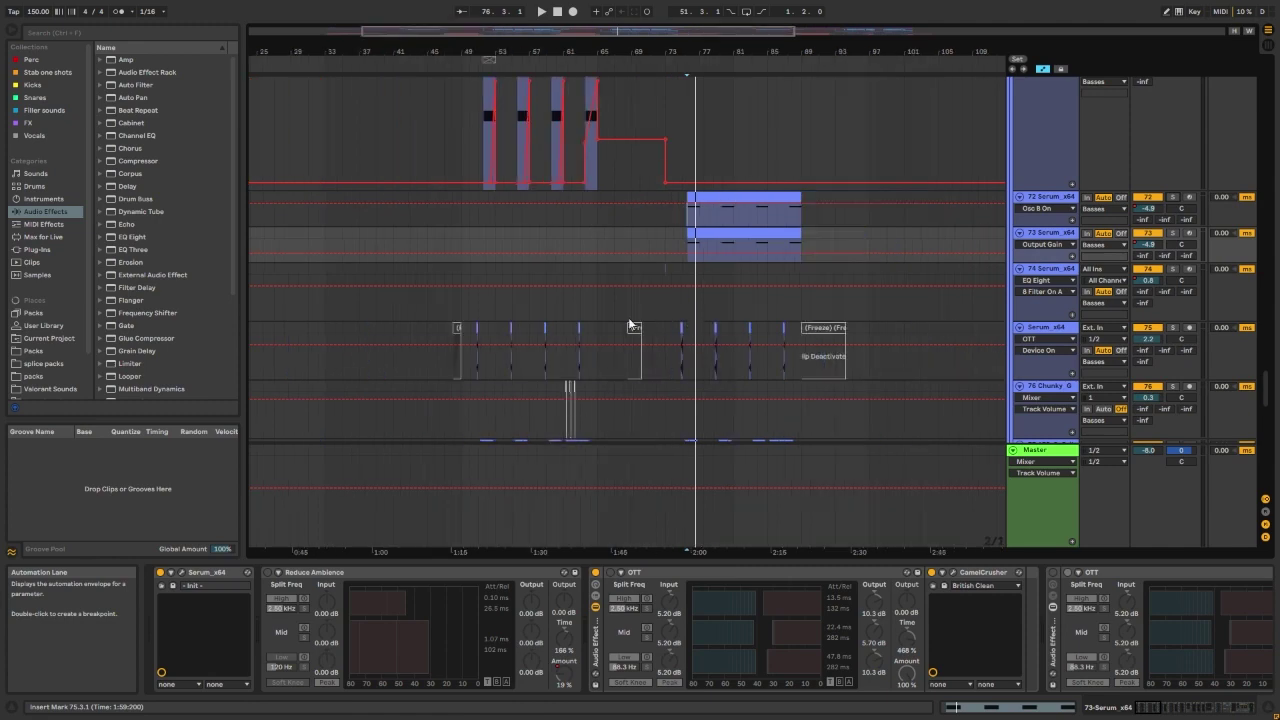
ctrl+scroll(676, 309, up, 2)
scroll(696, 304, down, 1)
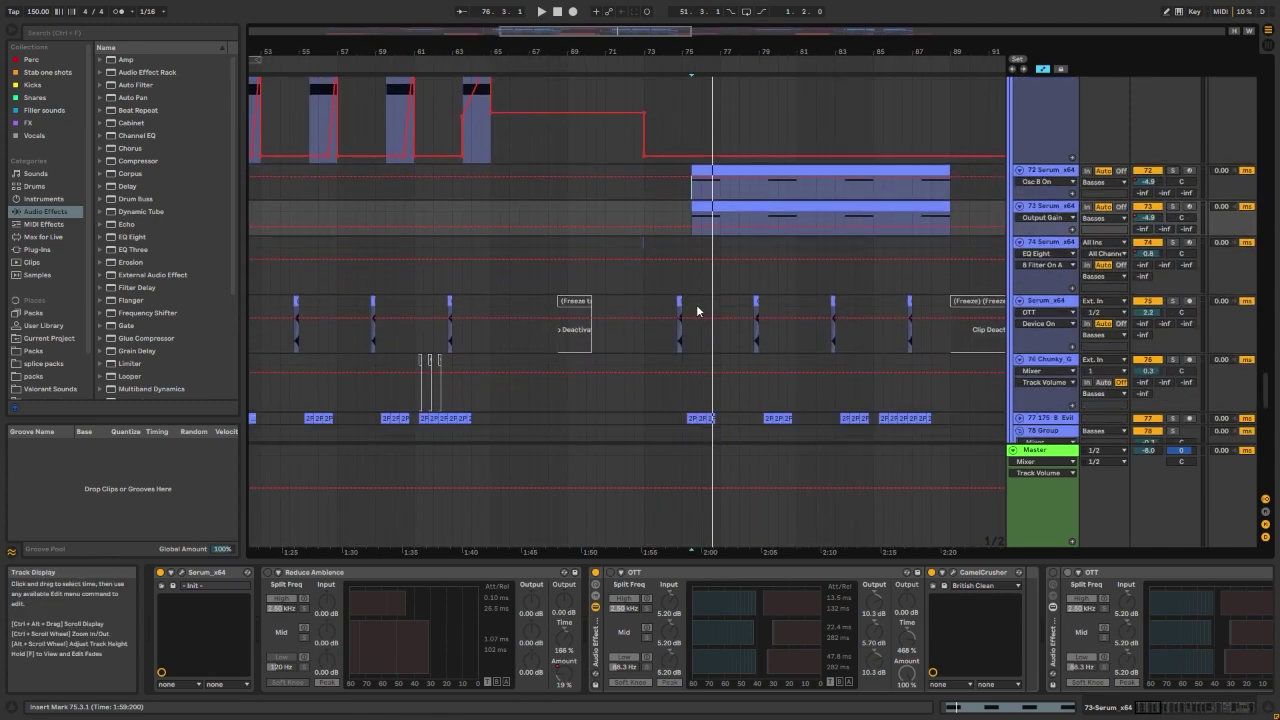
click(1147, 193)
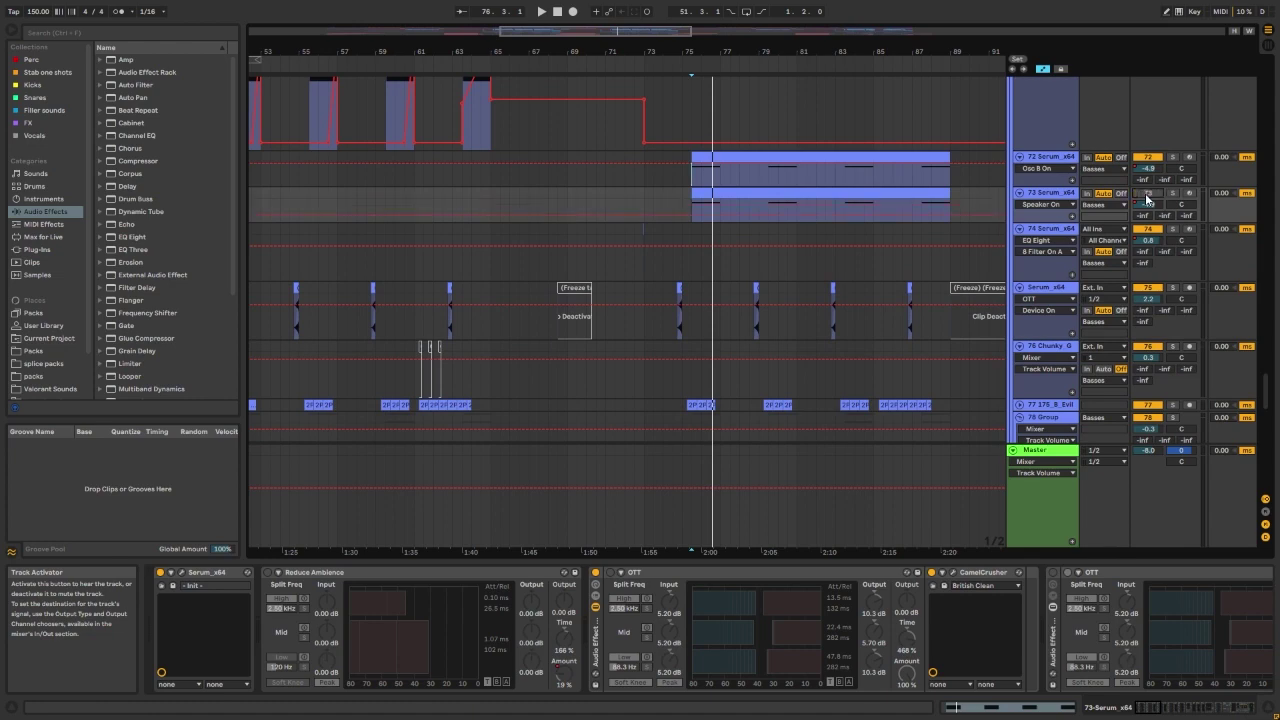
scroll(737, 304, down, 2)
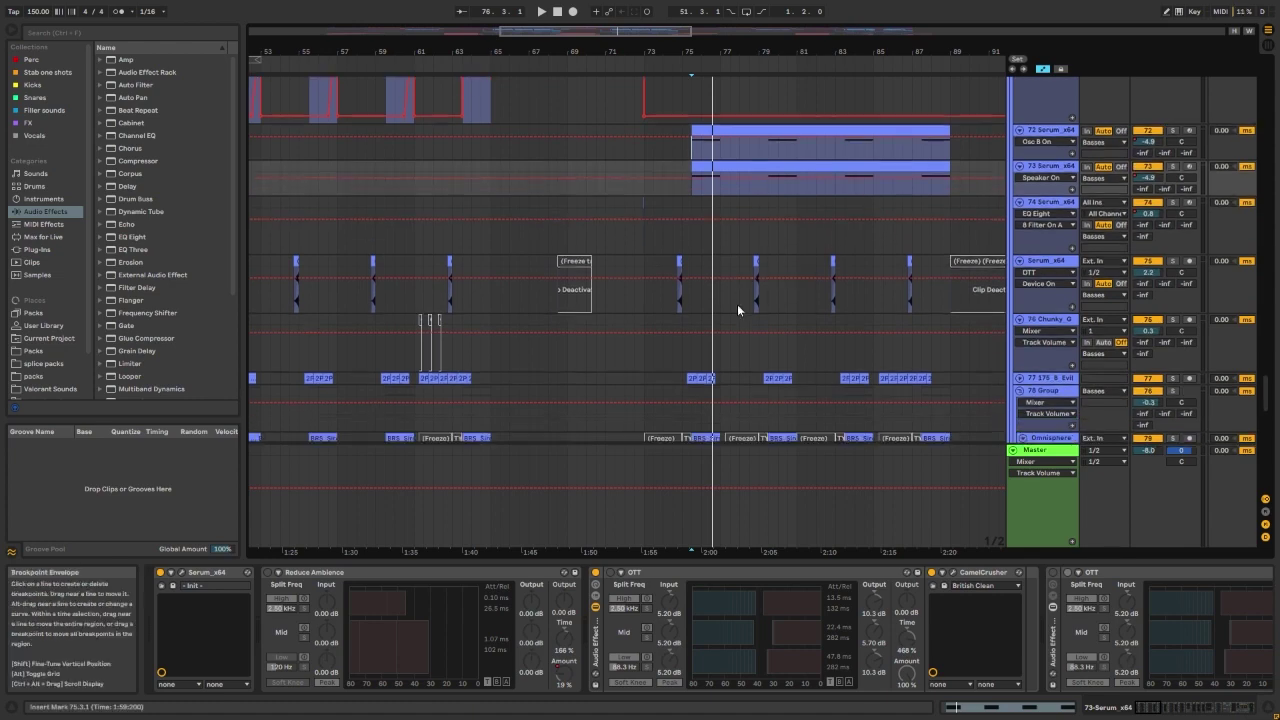
scroll(490, 284, up, 2)
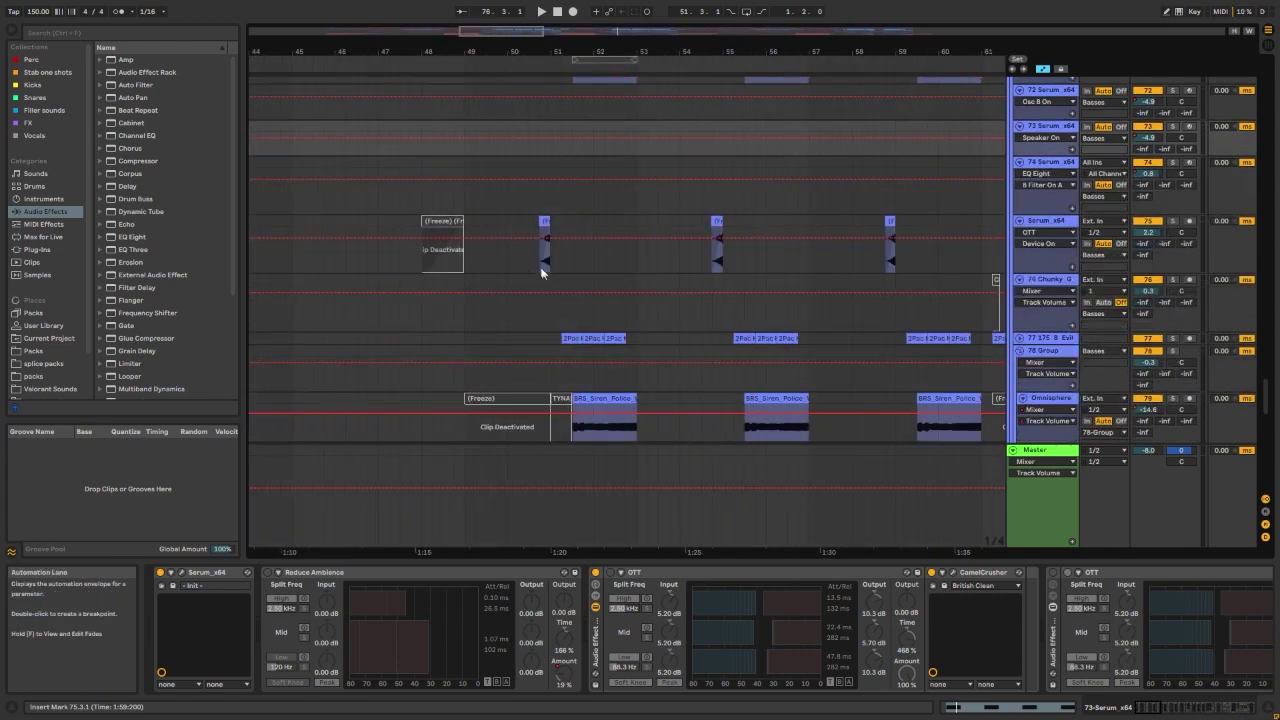
Step: Audition track 75's reversed Serum clip in solo from just before it starts, and unsolo the track
click(531, 258)
click(1173, 221)
key(space)
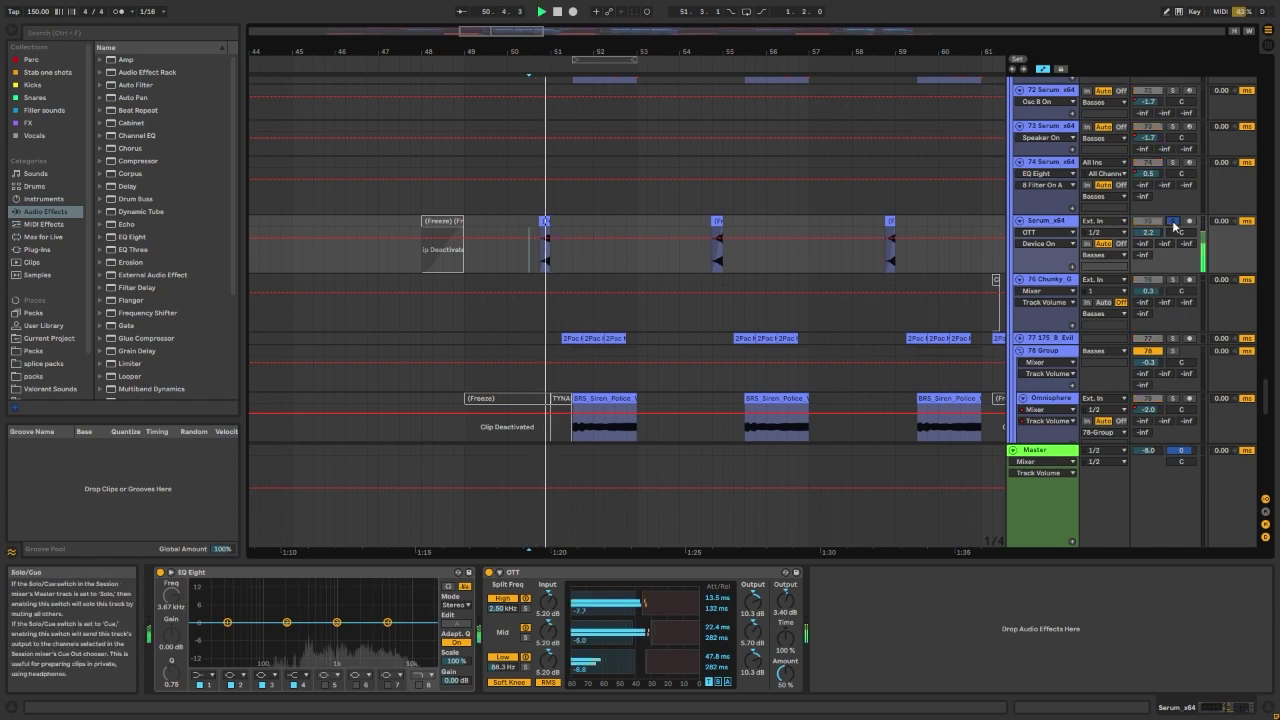
click(1173, 221)
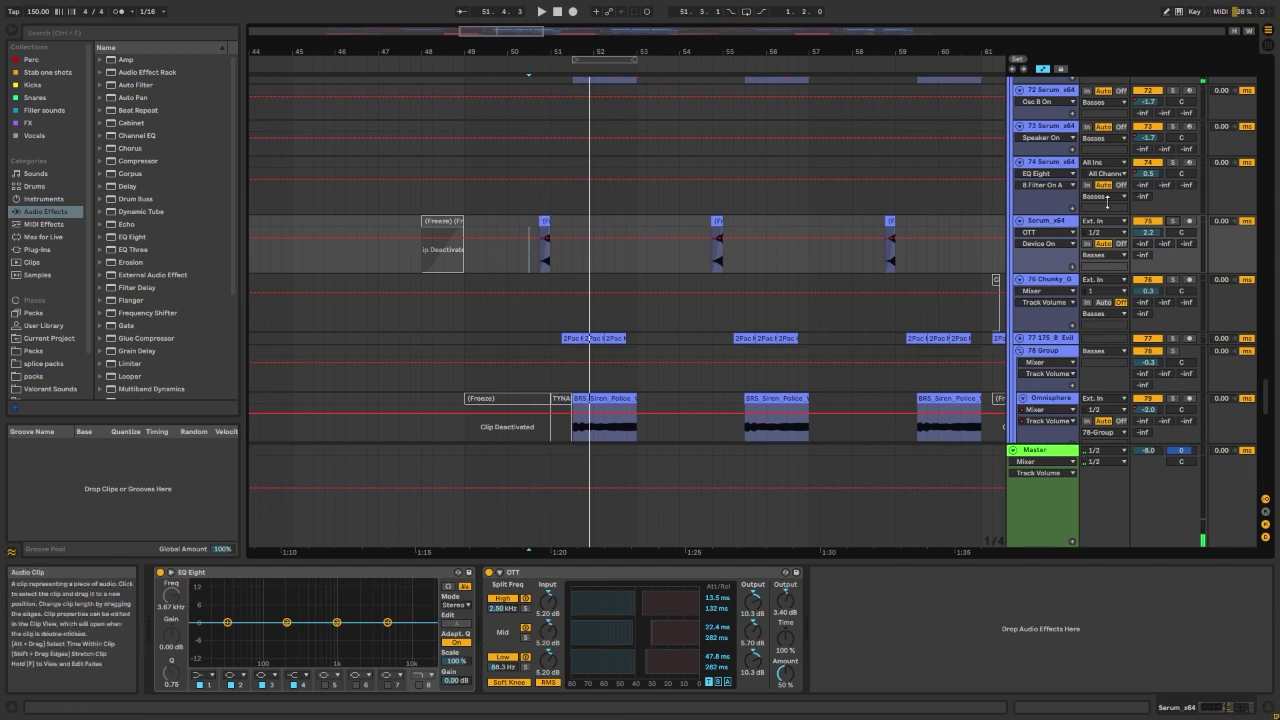
Step: Compare the mix from bar 50 with track 75 muted and with it active again
click(1146, 221)
key(space)
click(508, 232)
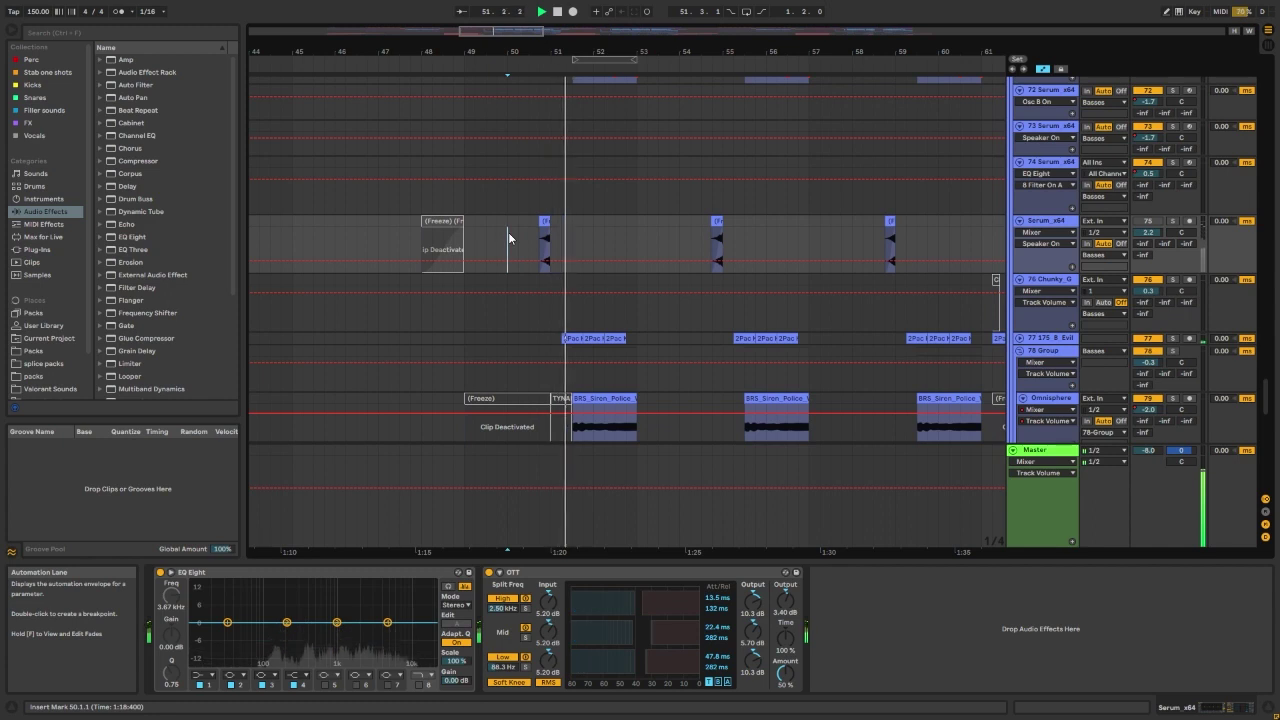
click(1150, 221)
key(space)
key(space)
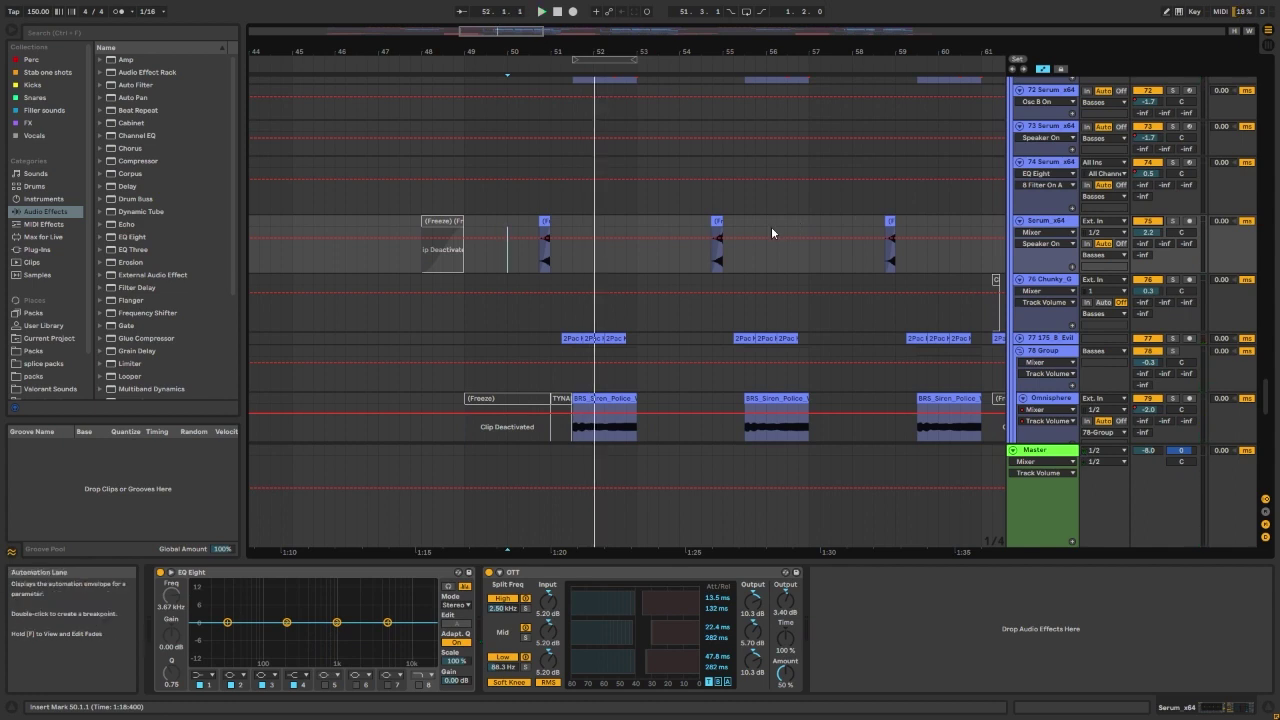
Step: Examine track 75's reversed freeze clip just before bar 51 and select it
scroll(530, 272, up, 6)
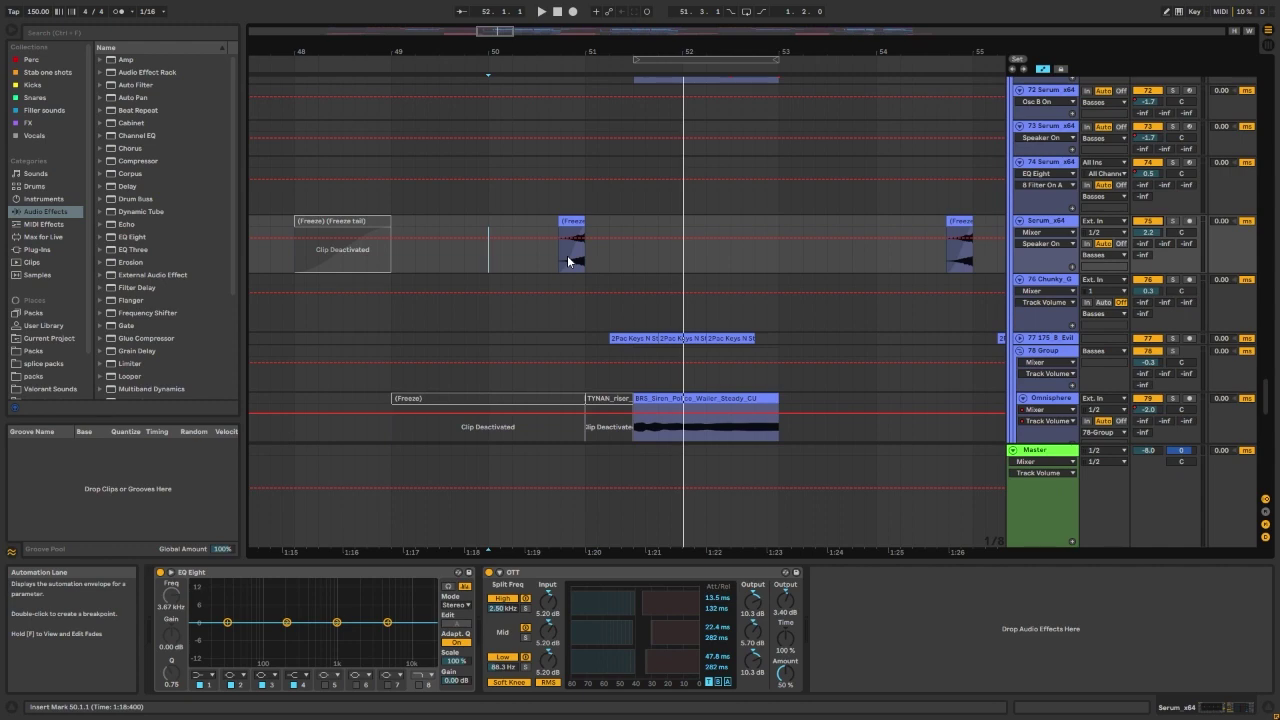
scroll(567, 255, down, 3)
scroll(567, 255, down, 1)
scroll(650, 295, down, 1)
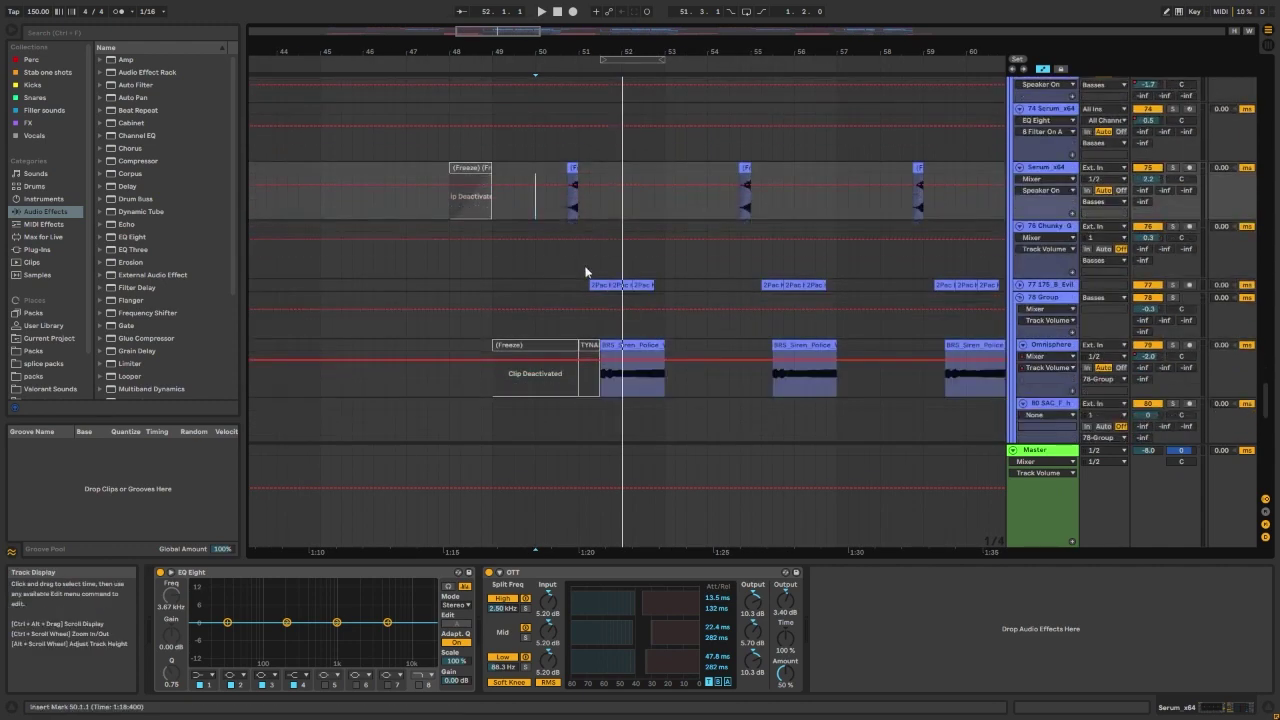
scroll(600, 225, down, 1)
scroll(610, 250, up, 3)
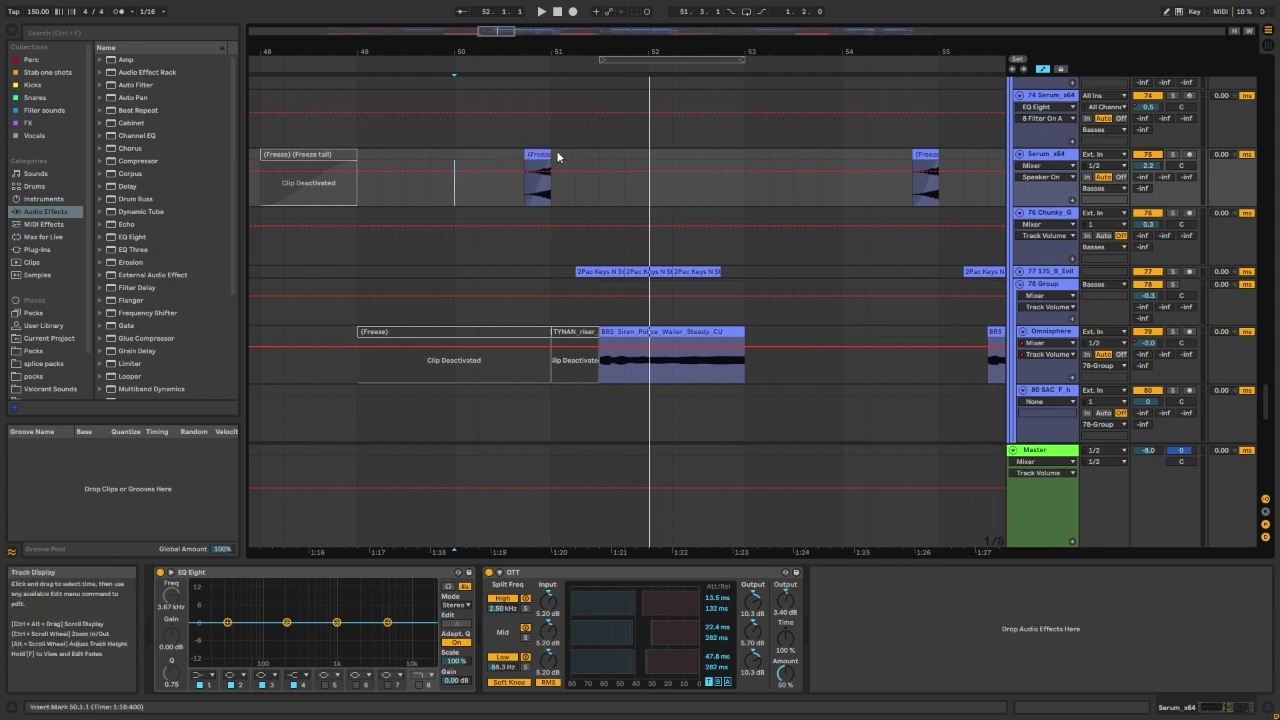
drag(554, 156, 456, 155)
click(491, 155)
scroll(528, 184, up, 3)
double_click(540, 207)
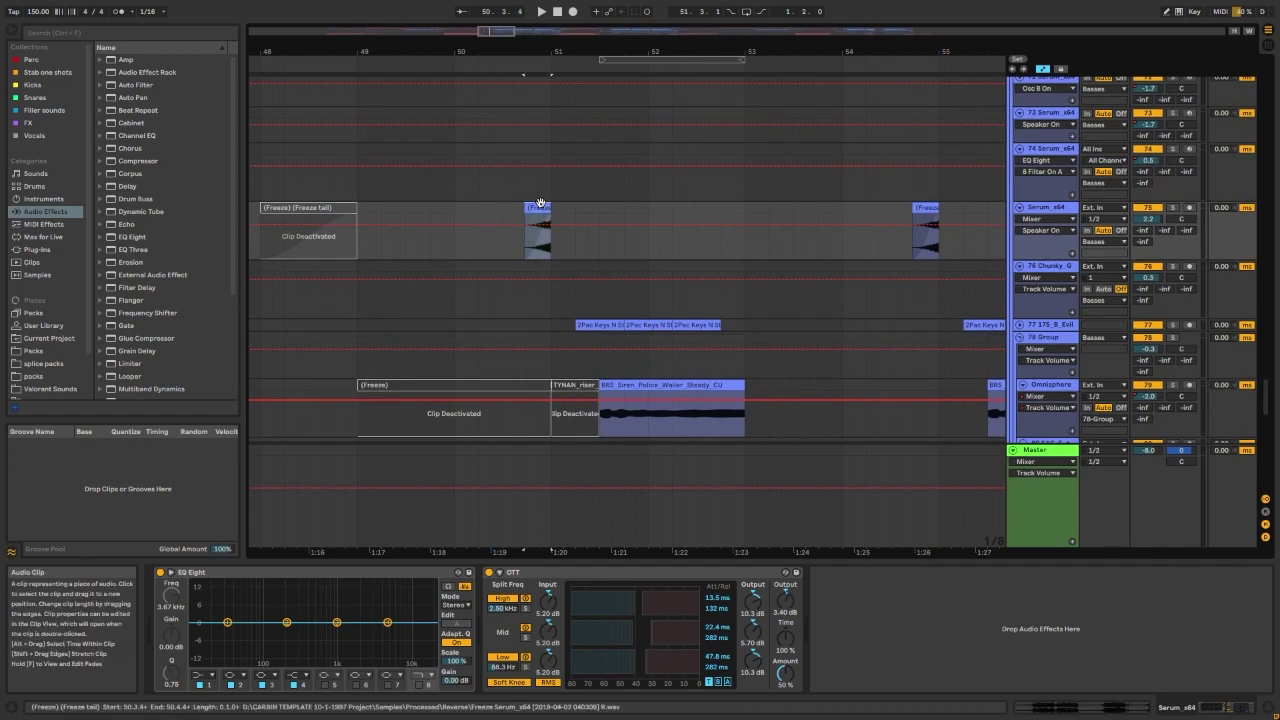
double_click(1048, 208)
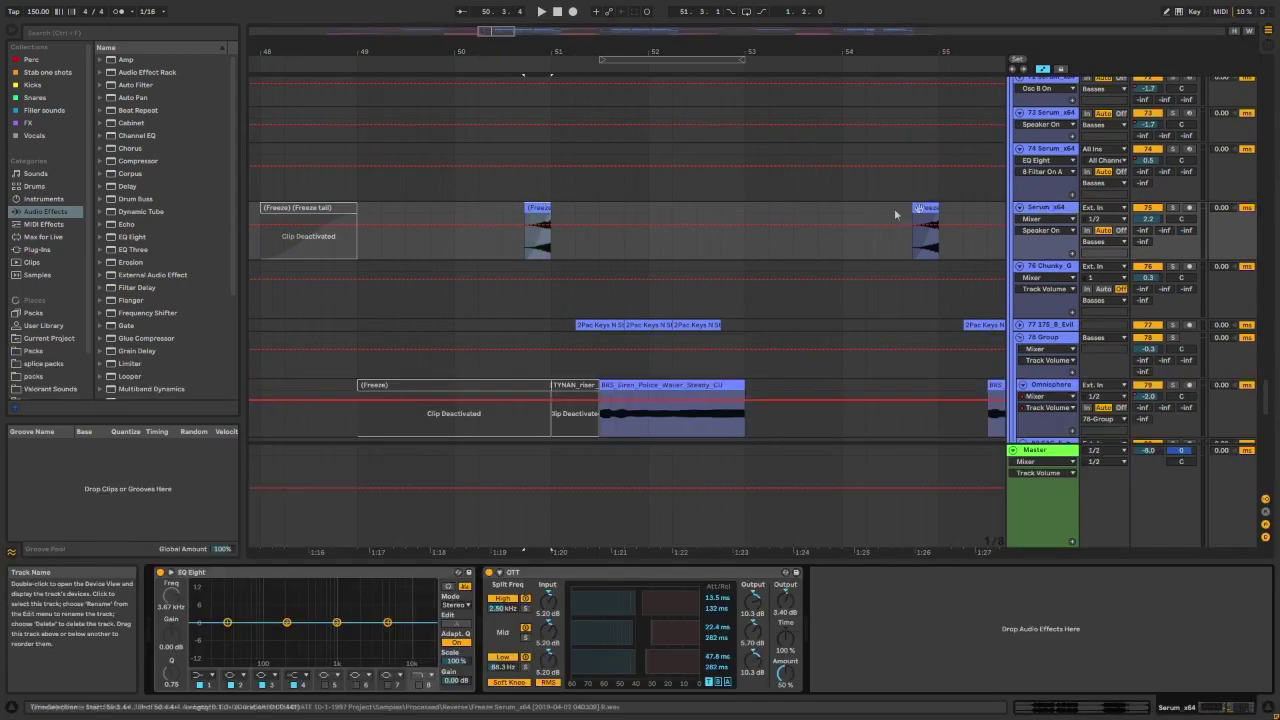
Step: Check the reversed clip's placement against the track 71 bass clip that follows it
scroll(528, 230, up, 6)
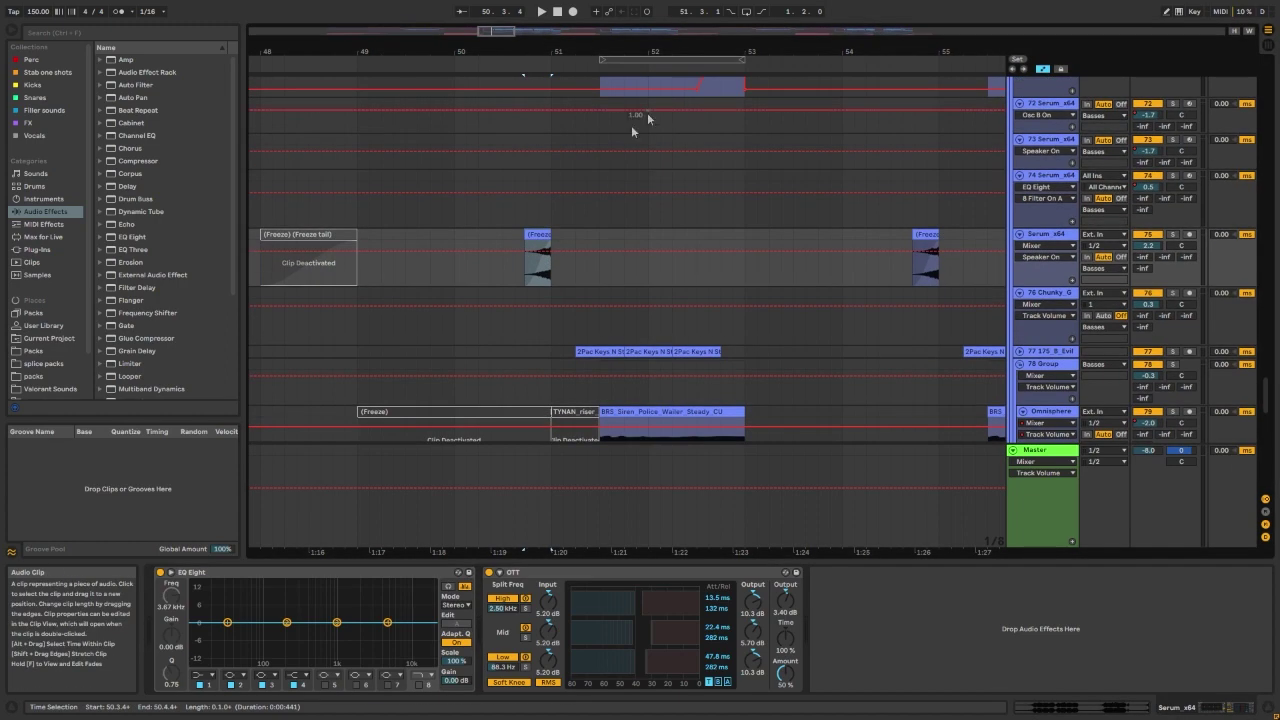
scroll(535, 250, down, 3)
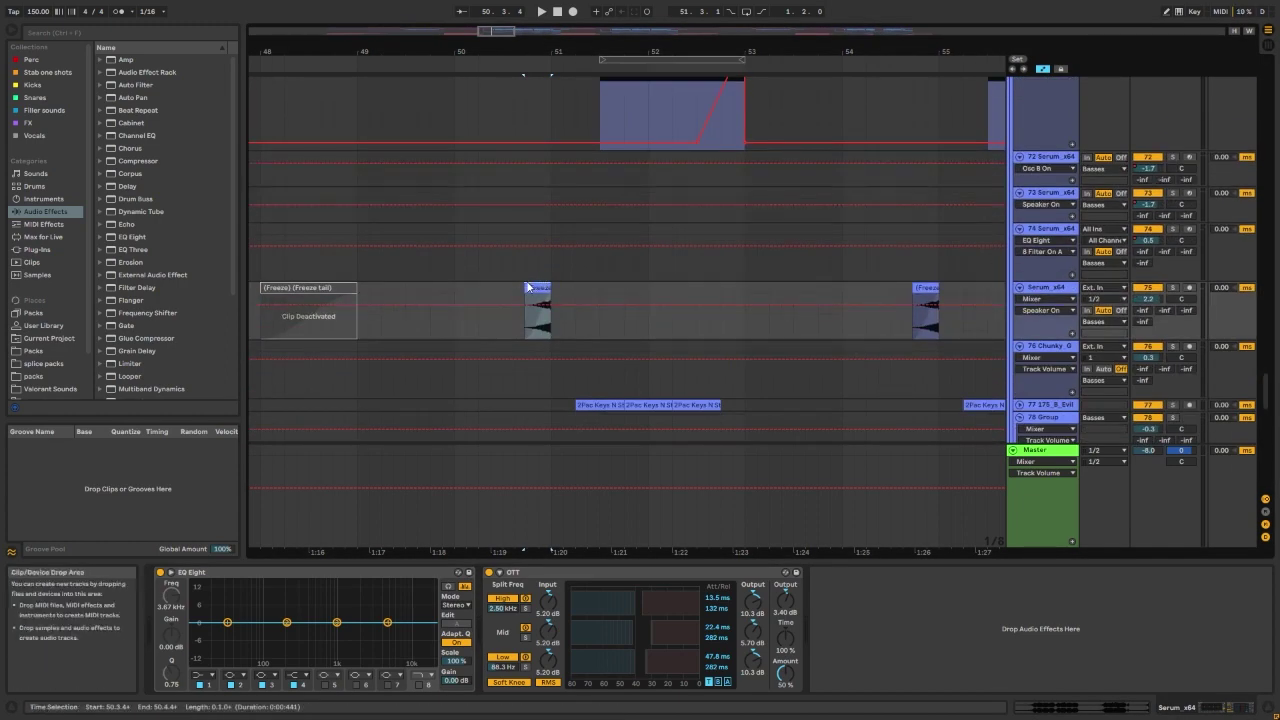
scroll(527, 290, down, 3)
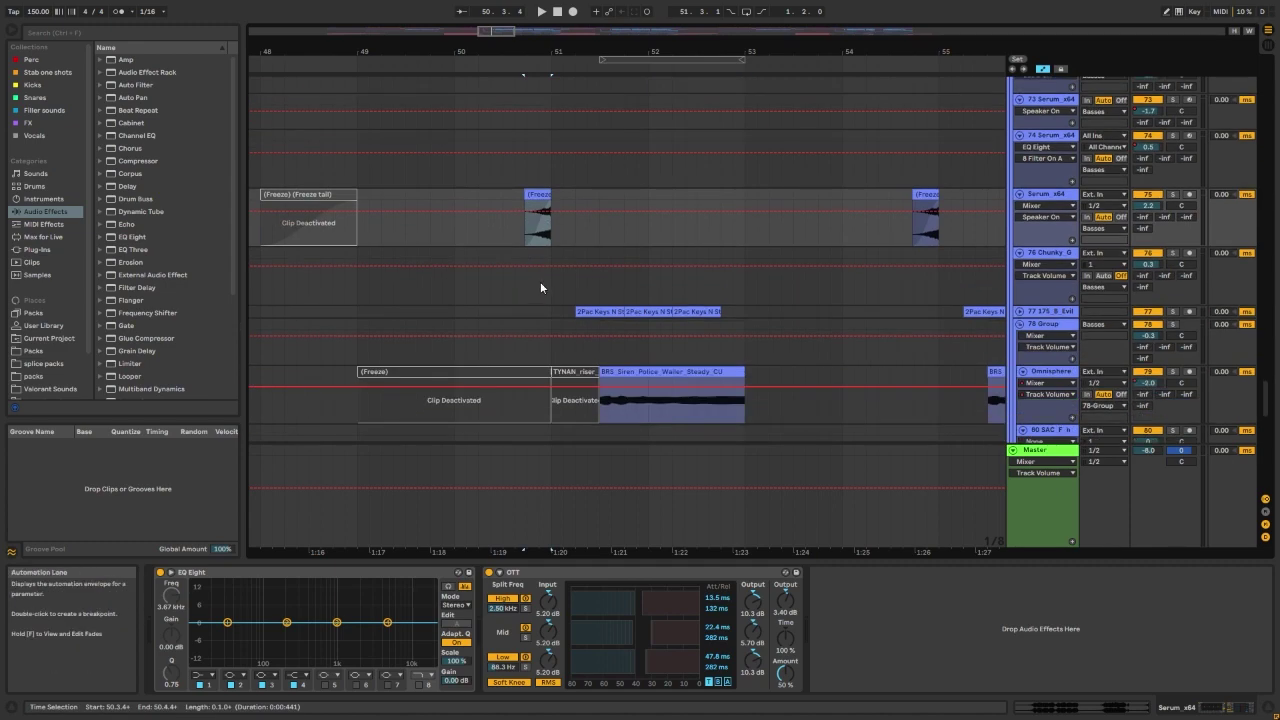
Step: Unfold track 77 and audition its 2Pac Keys N Stringz clips in solo from bar 51
scroll(532, 270, down, 5)
scroll(534, 275, up, 8)
scroll(542, 289, down, 1)
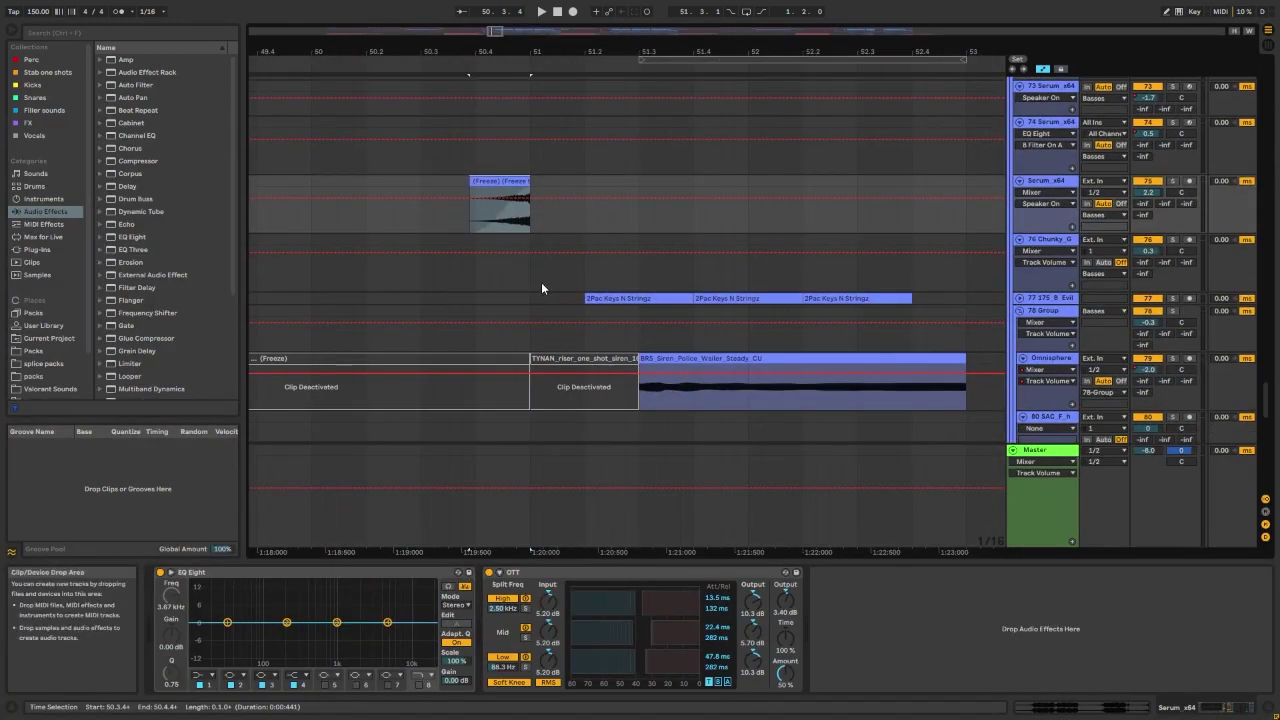
click(545, 298)
click(1019, 298)
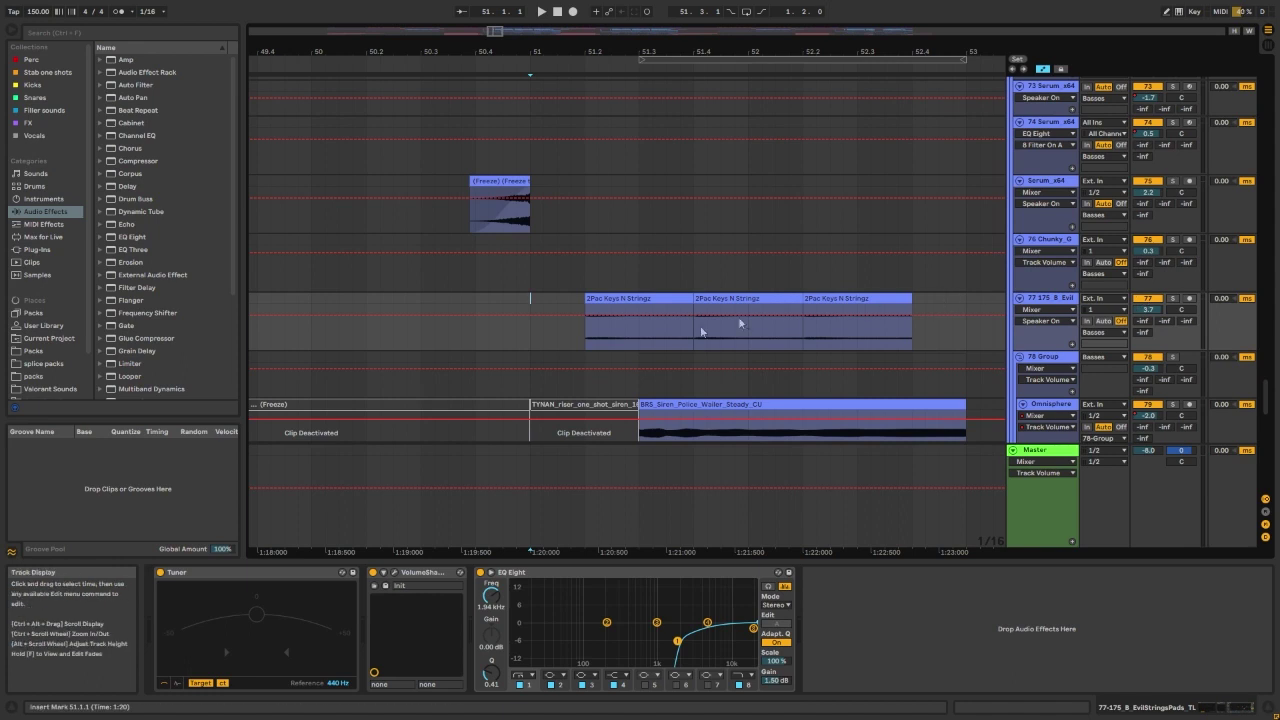
click(1174, 298)
key(space)
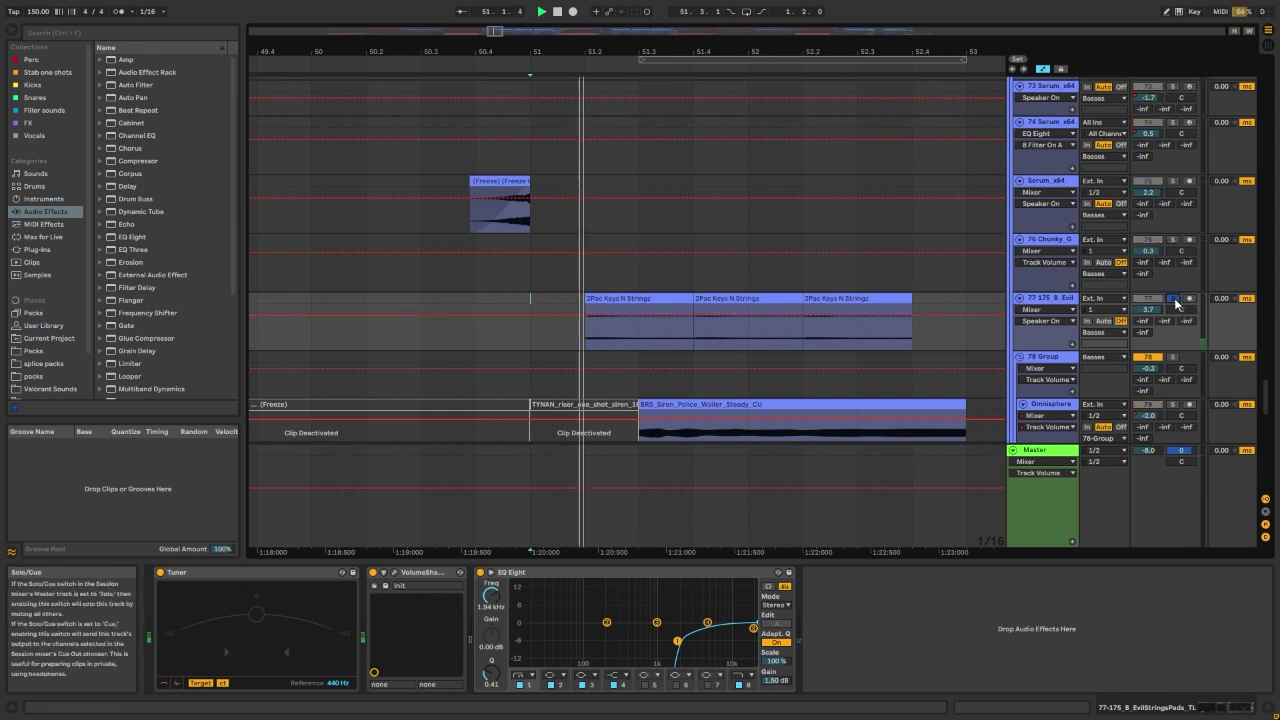
key(space)
click(1175, 301)
Step: Audition the soloed 78 Group from bar 50.4 and show the Omnisphere track's effects chain
scroll(939, 296, down, 3)
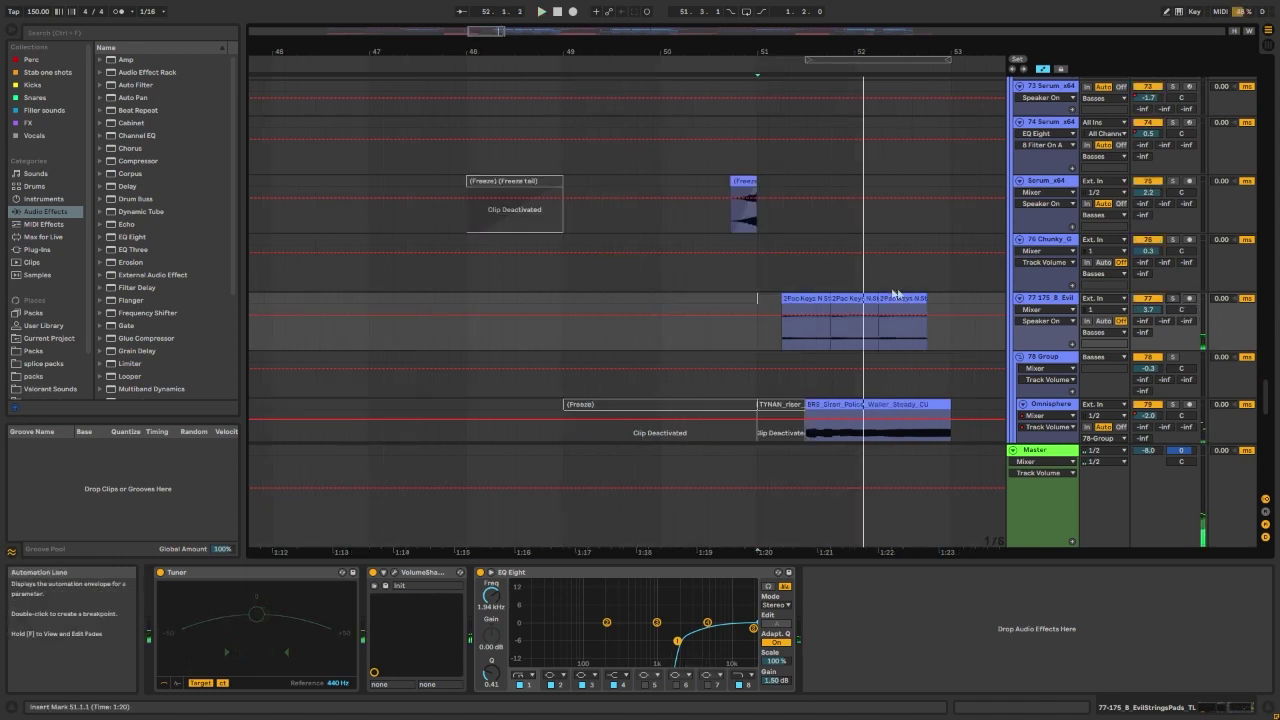
scroll(880, 295, down, 2)
click(731, 260)
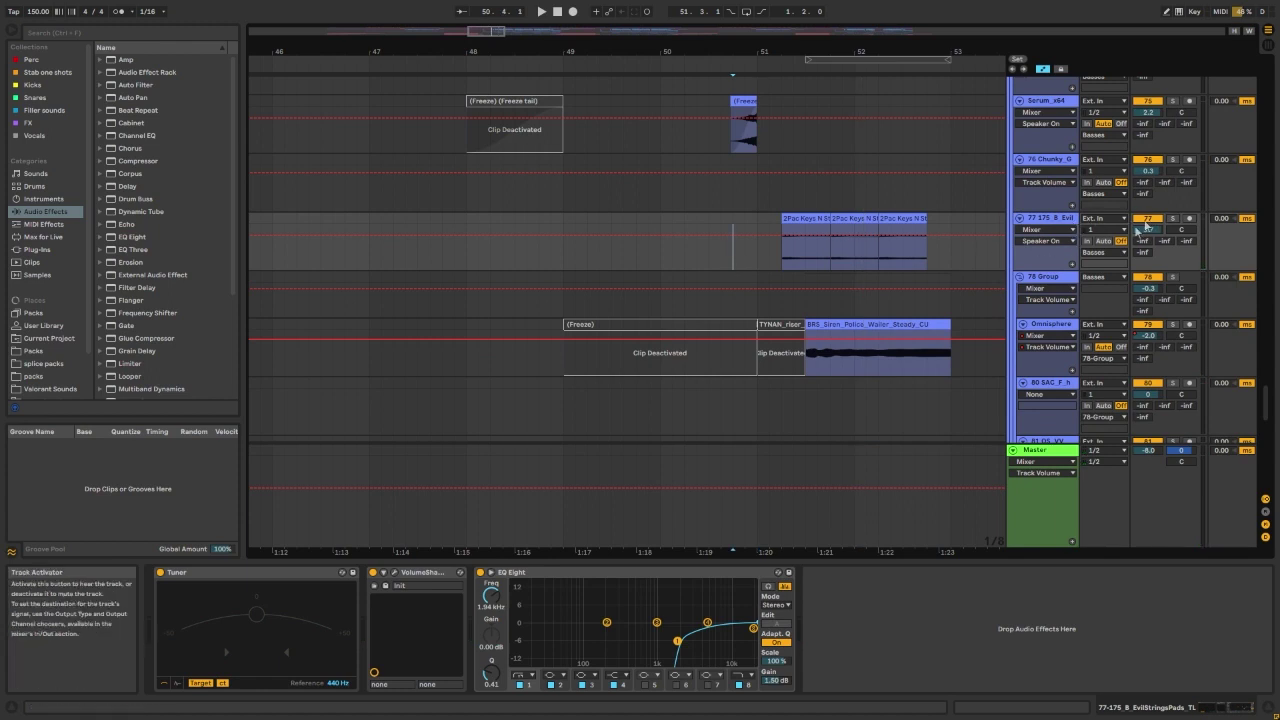
click(1172, 277)
key(space)
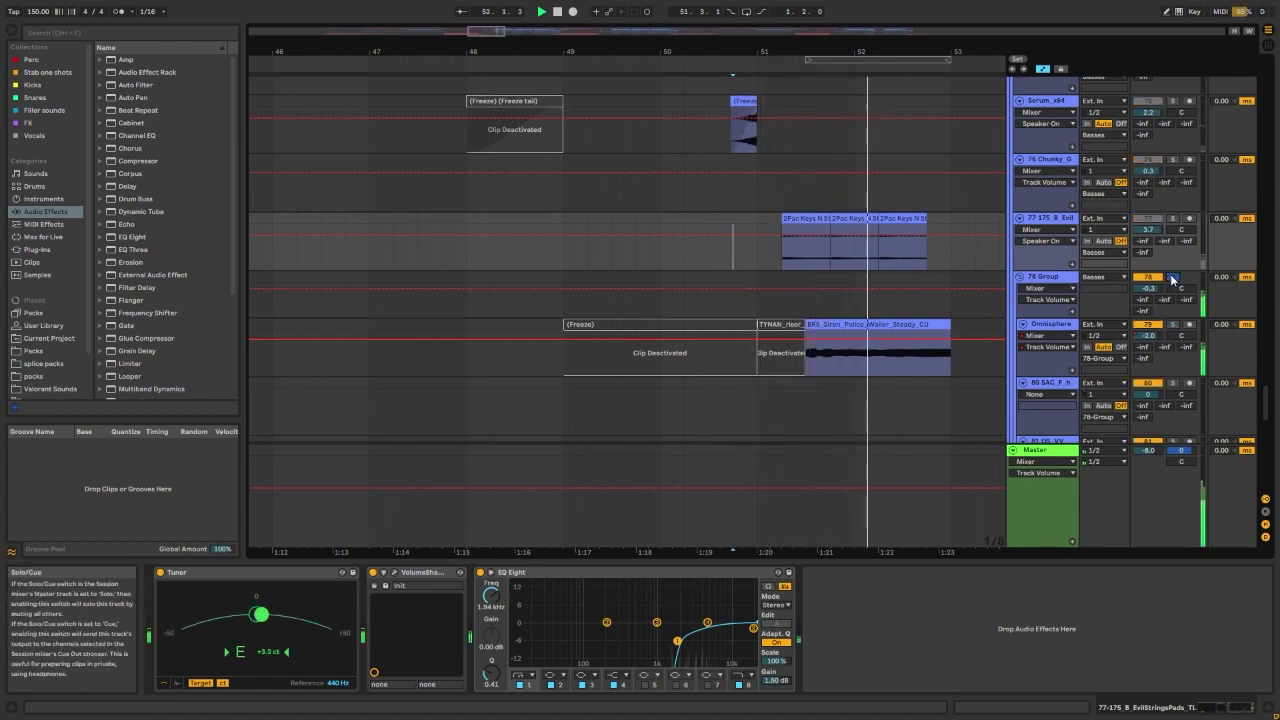
click(1045, 324)
key(space)
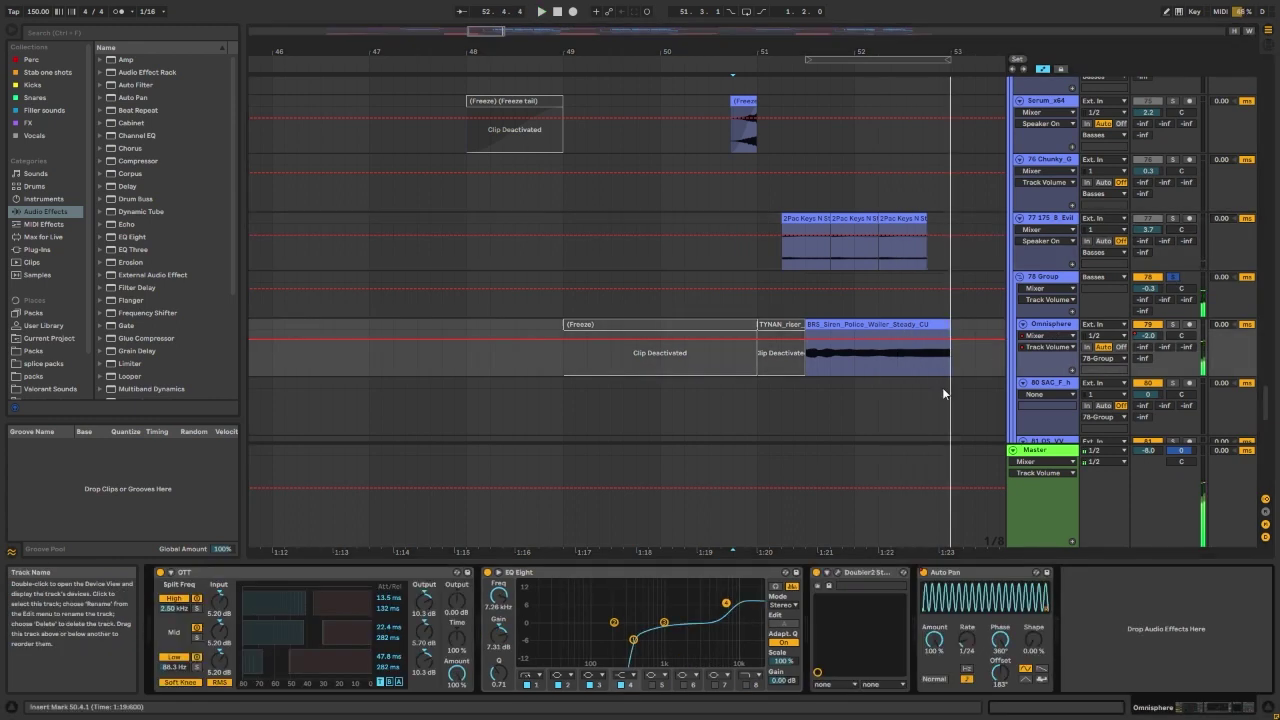
Step: Play the siren section from bar 50 in the full mix and show the Omnisphere track's effects chain again
click(806, 365)
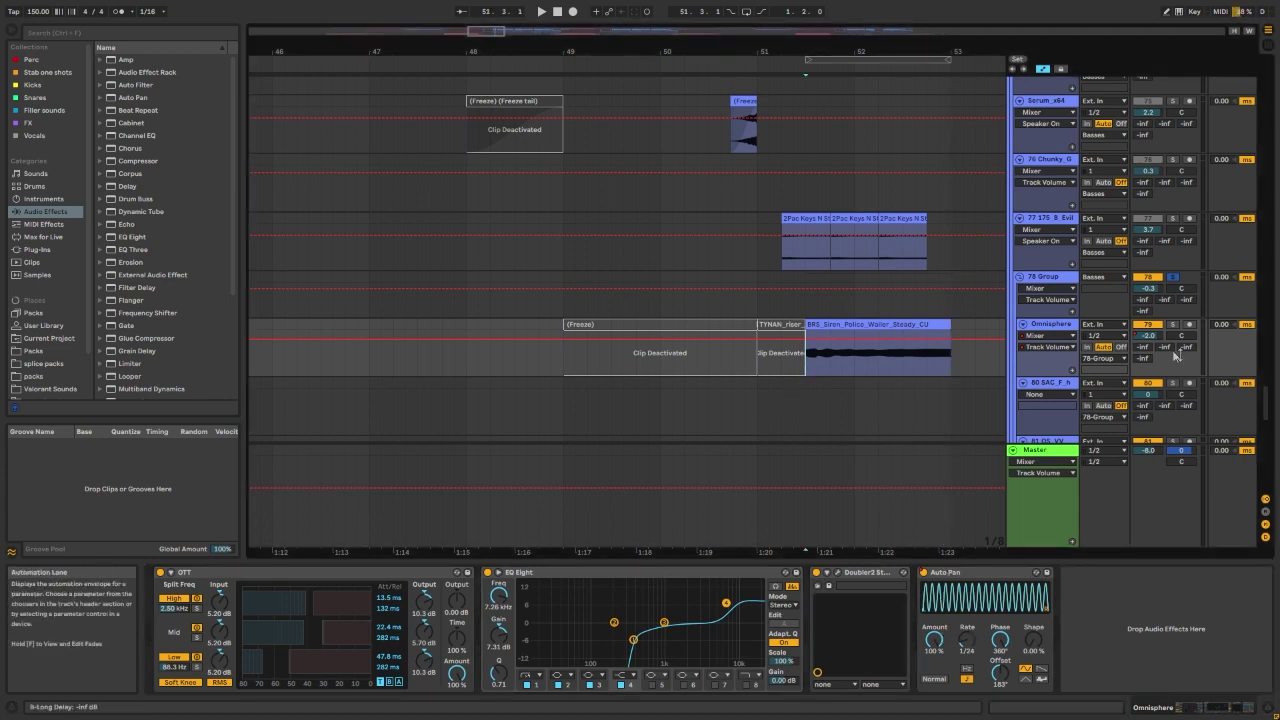
click(672, 300)
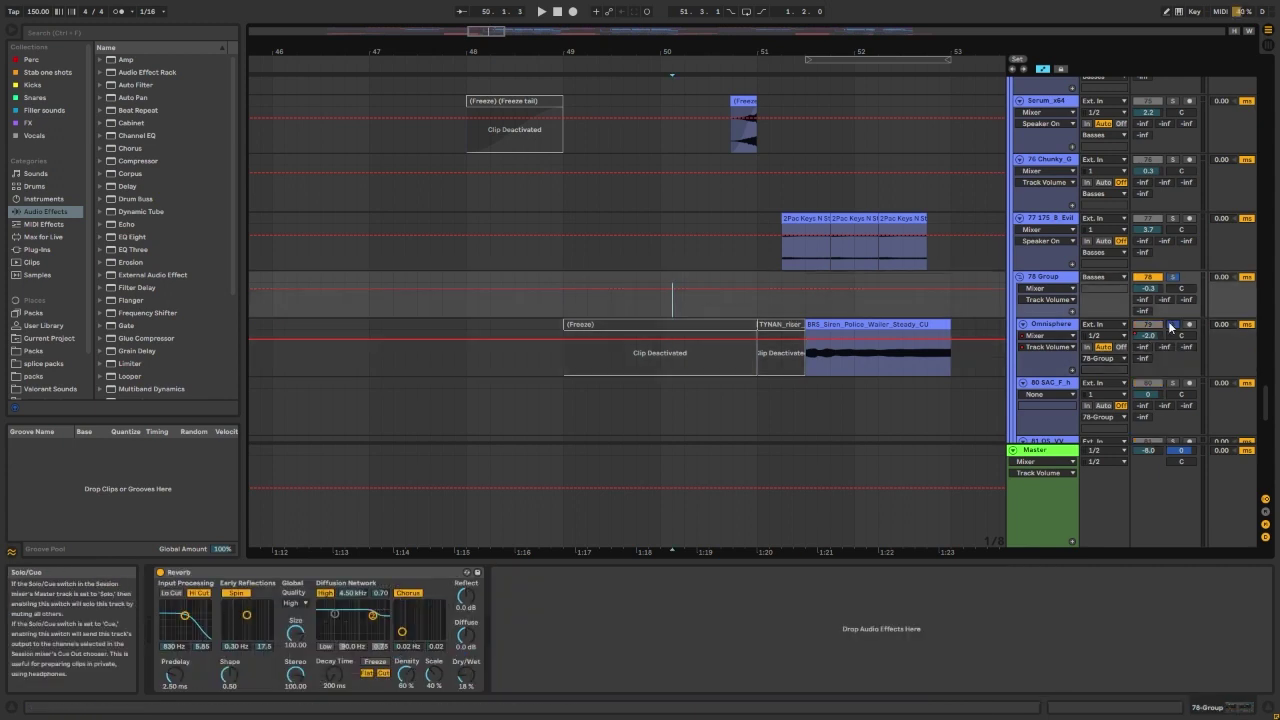
key(space)
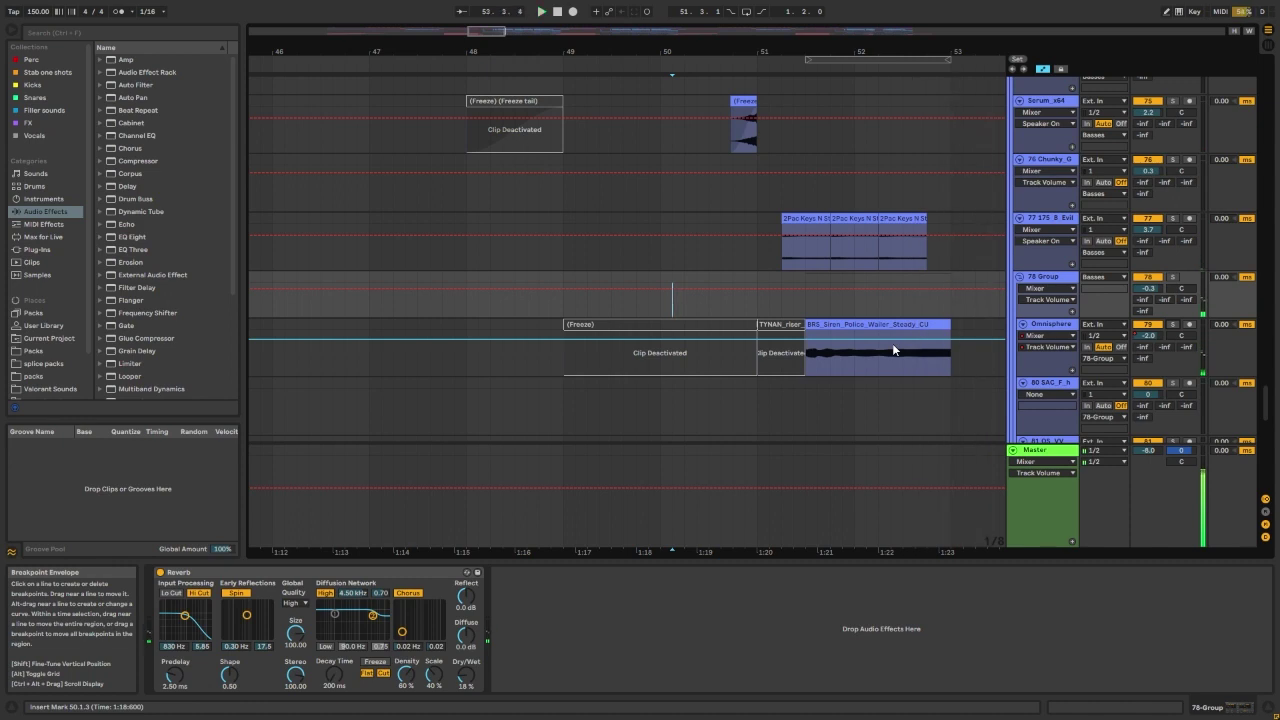
click(1050, 328)
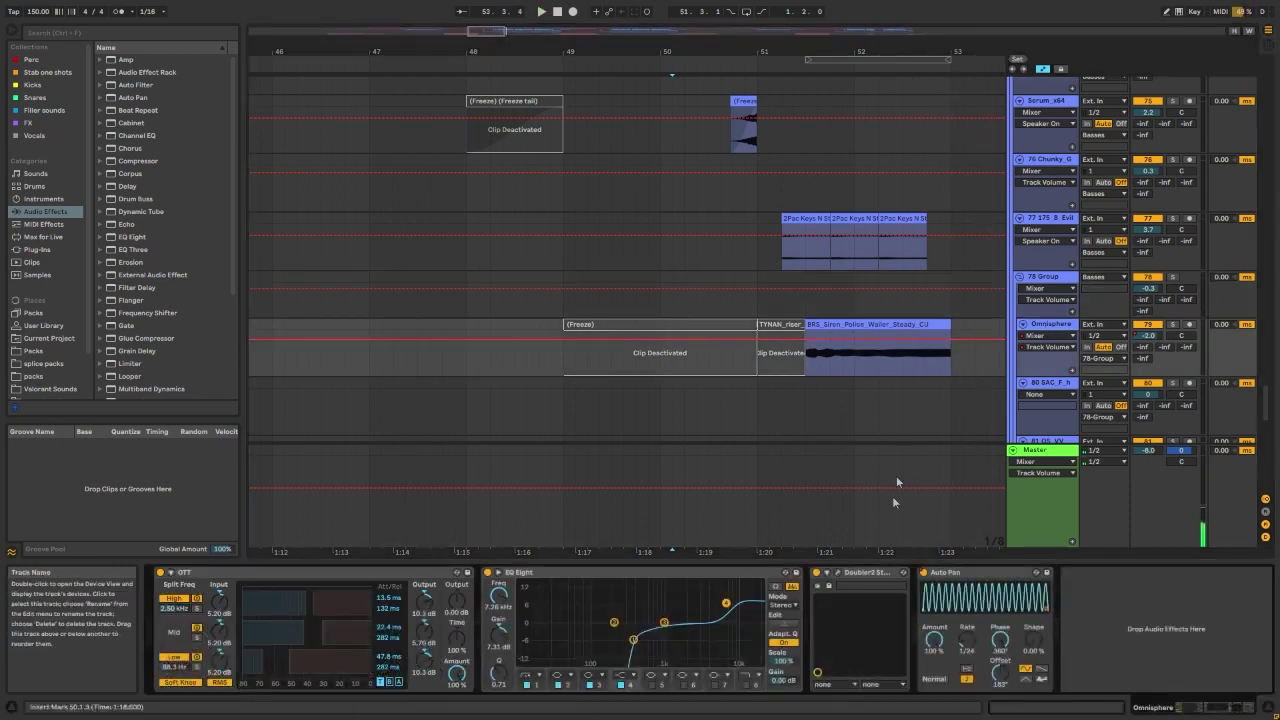
Step: Play the siren section from bar 51 in the full mix and bring up the Omnisphere track's effects chain including its Auto Pan
click(764, 303)
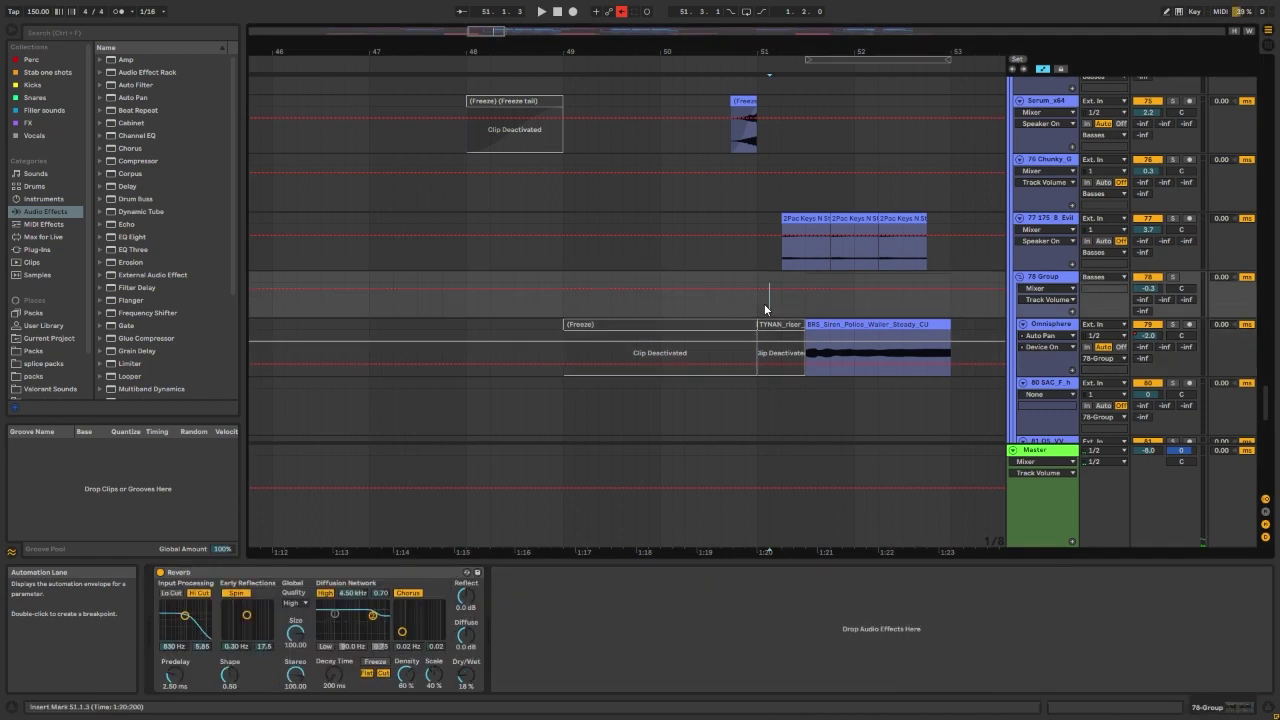
key(ctrl+z)
key(space)
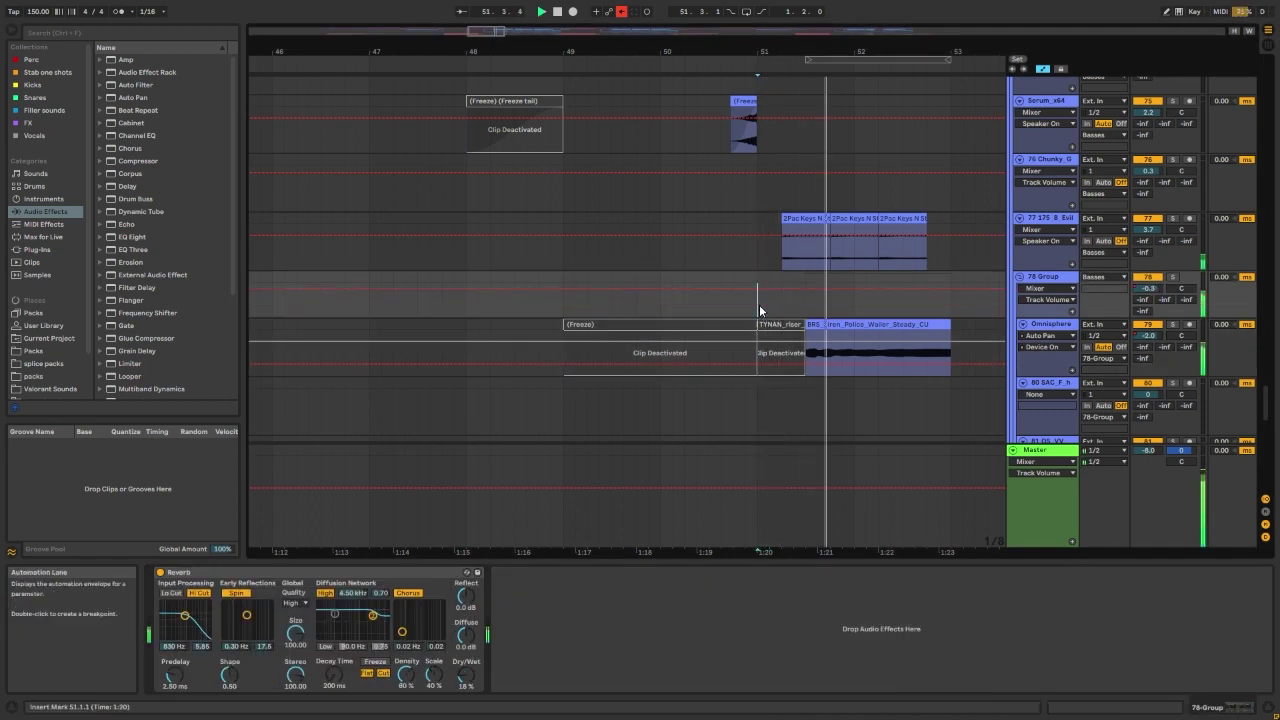
click(1047, 325)
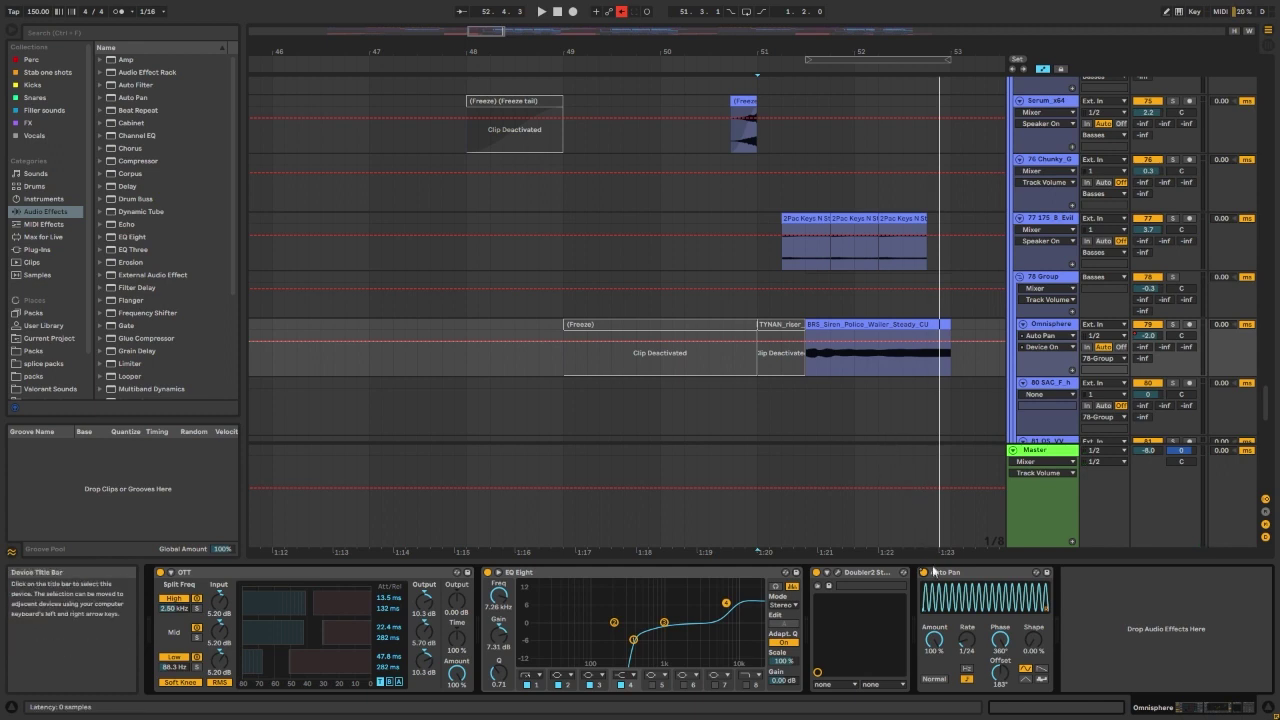
key(space)
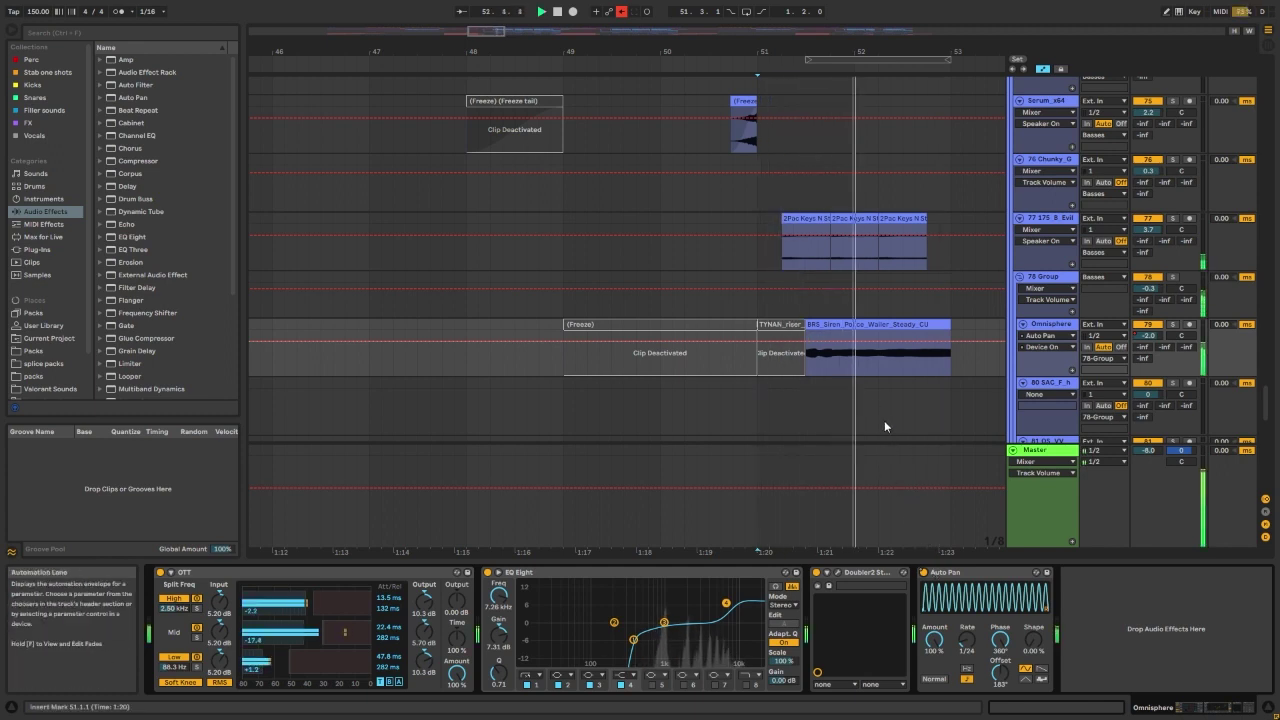
key(space)
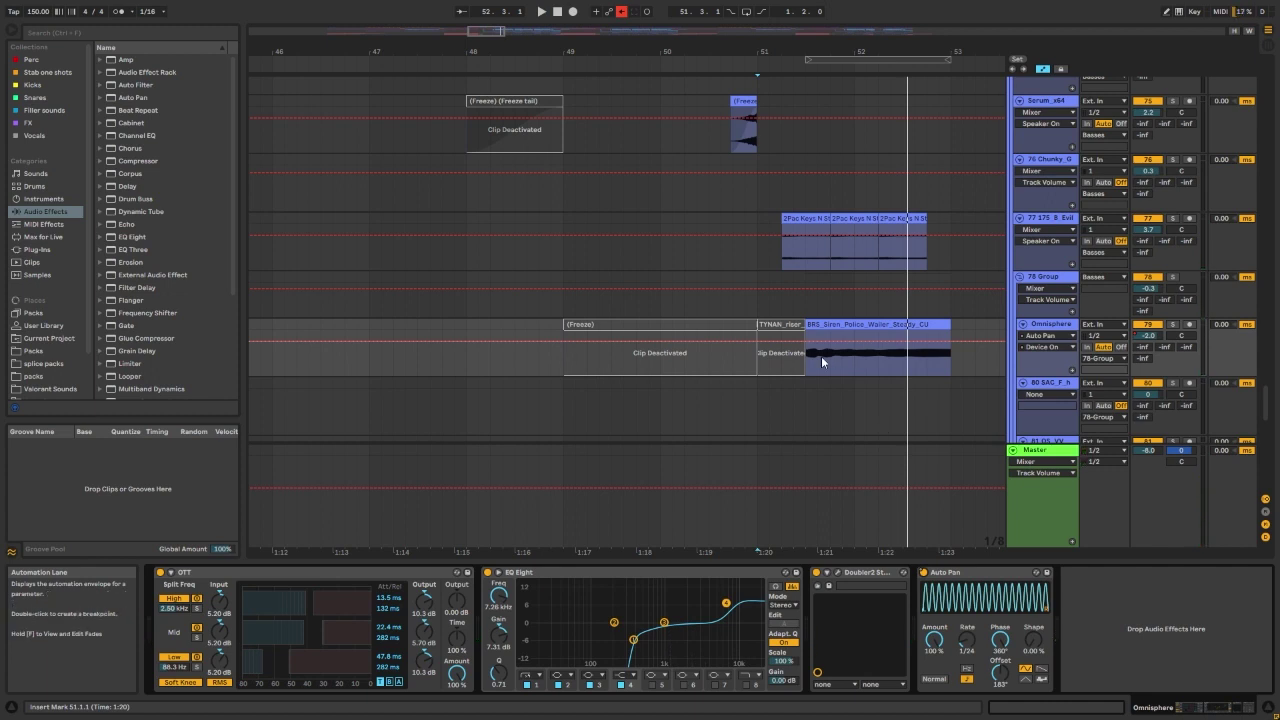
Step: Look over the tracks below Omnisphere and the other bars of the arrangement for further siren and riser clips
scroll(817, 285, down, 4)
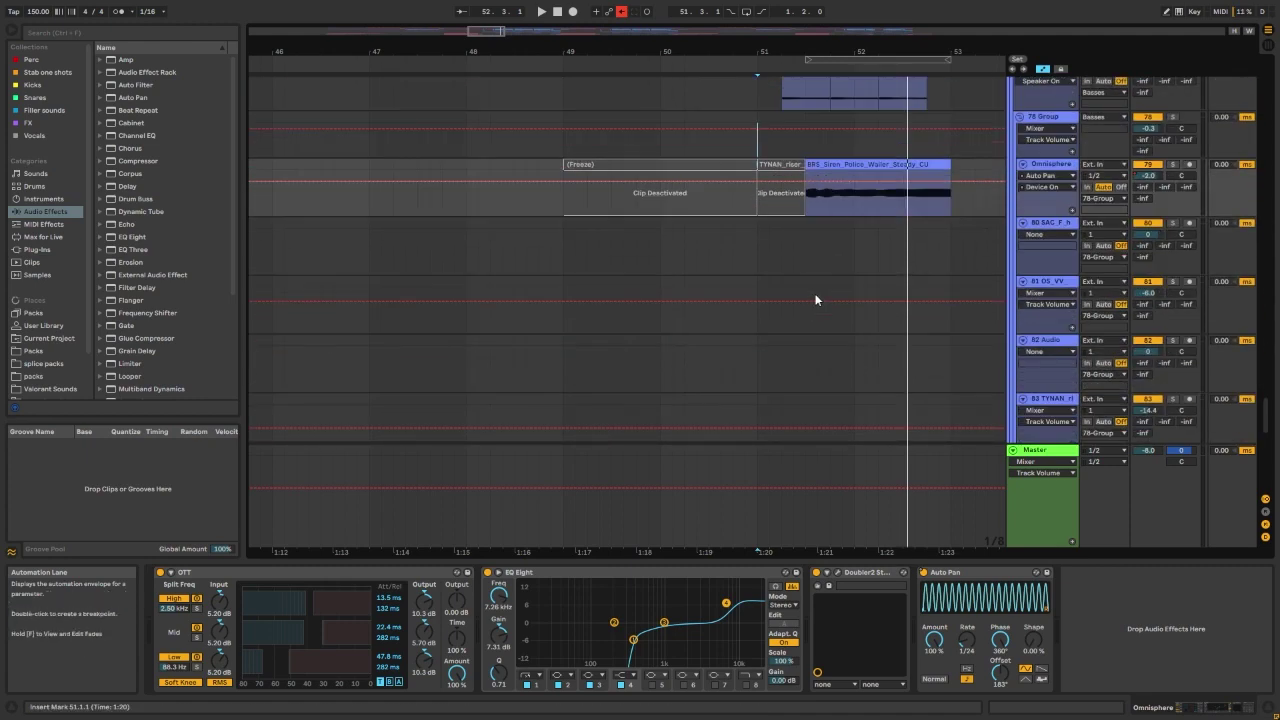
scroll(700, 262, up, 2)
scroll(788, 256, down, 3)
scroll(836, 270, down, 5)
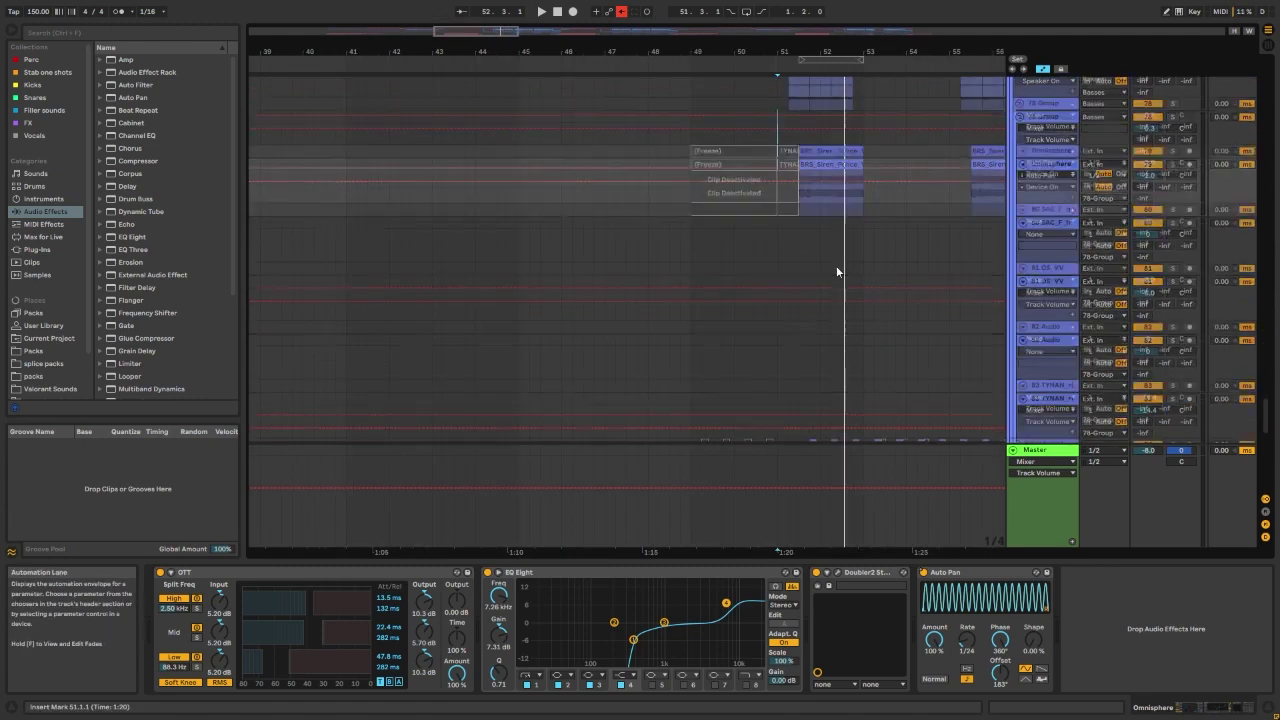
scroll(836, 270, down, 1)
scroll(721, 258, down, 2)
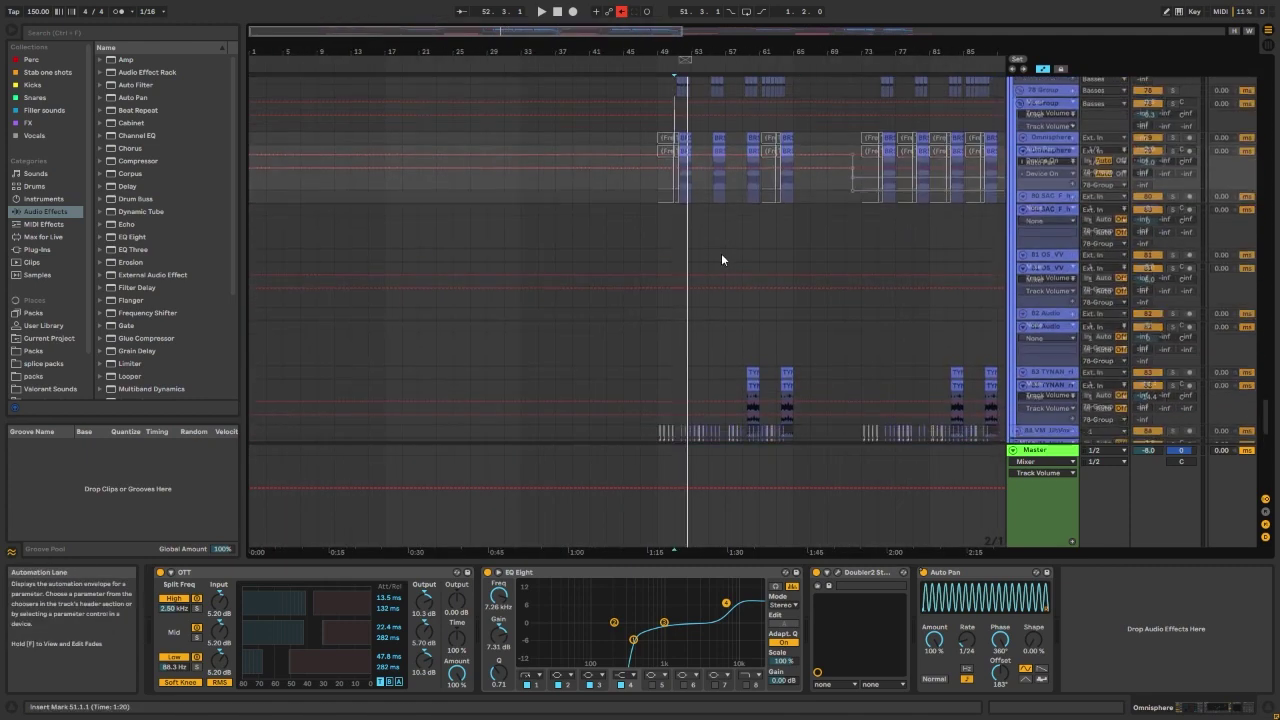
scroll(721, 260, up, 3)
scroll(721, 260, down, 3)
scroll(622, 280, up, 3)
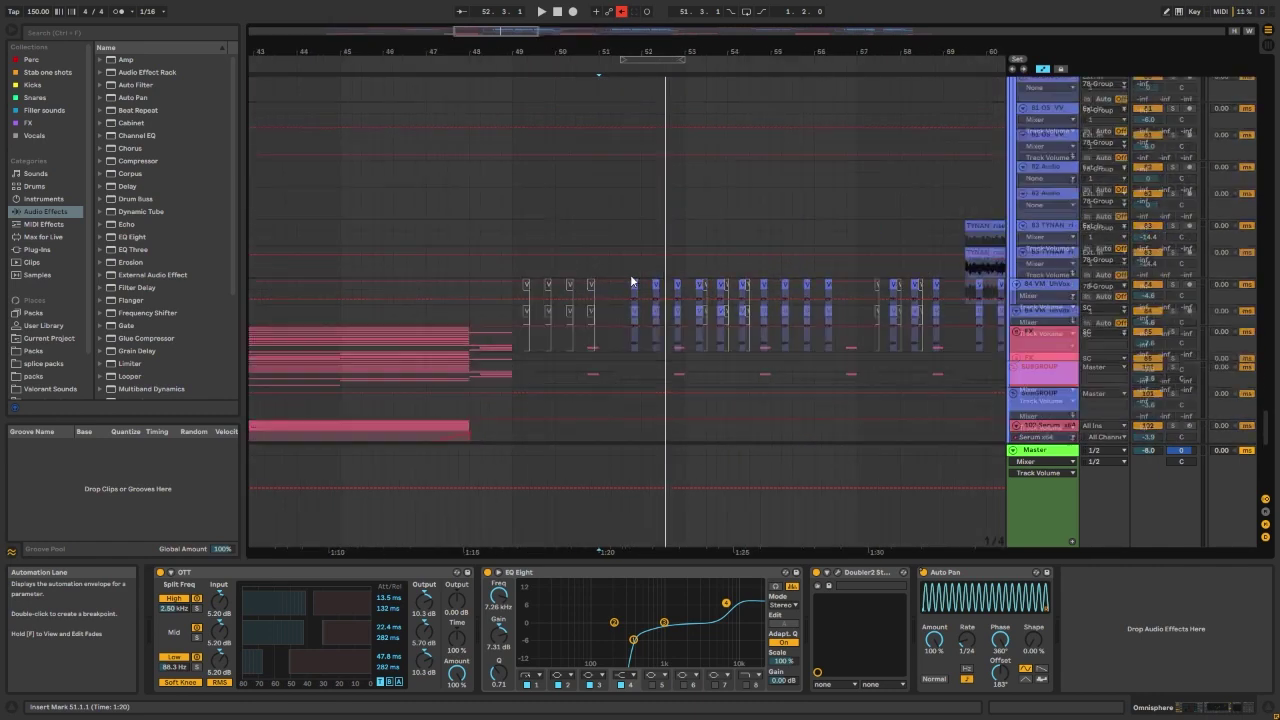
scroll(625, 270, down, 5)
scroll(480, 275, up, 3)
scroll(452, 289, up, 5)
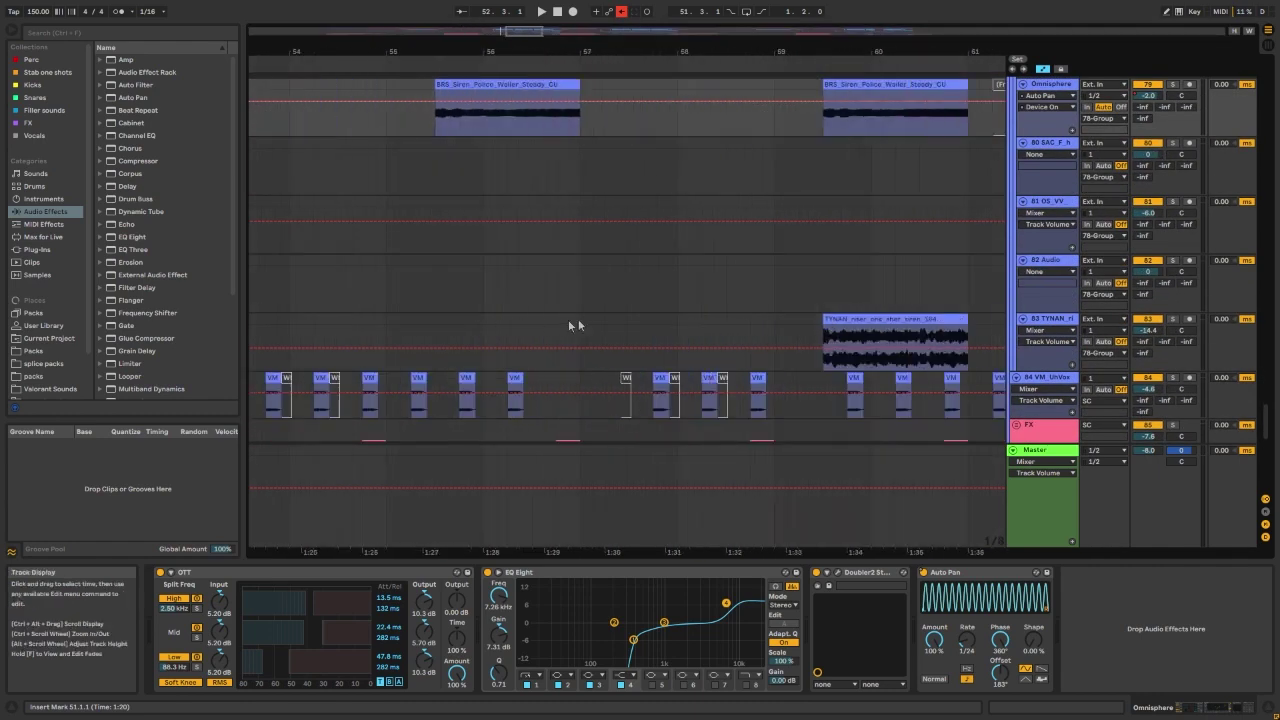
Step: Audition track 83's TYNAN riser clip at bar 59 in solo and open the clip's sample view
click(1177, 325)
key(space)
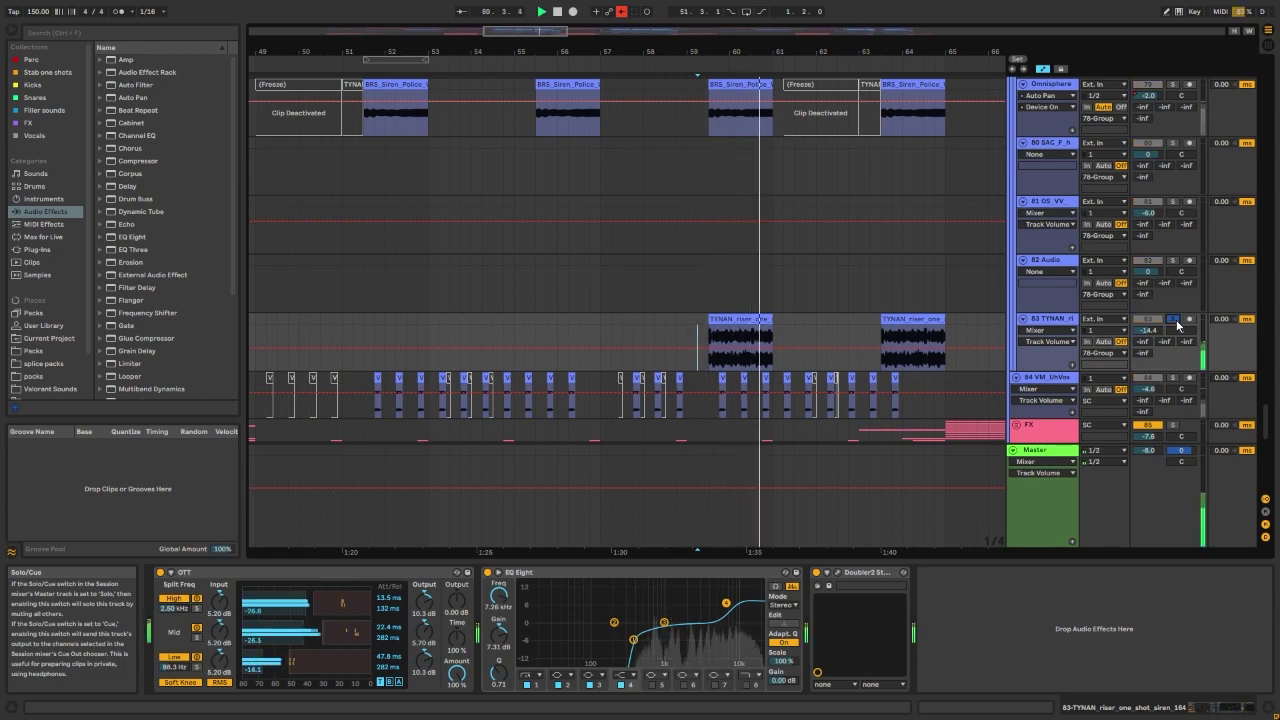
key(space)
click(712, 319)
double_click(712, 319)
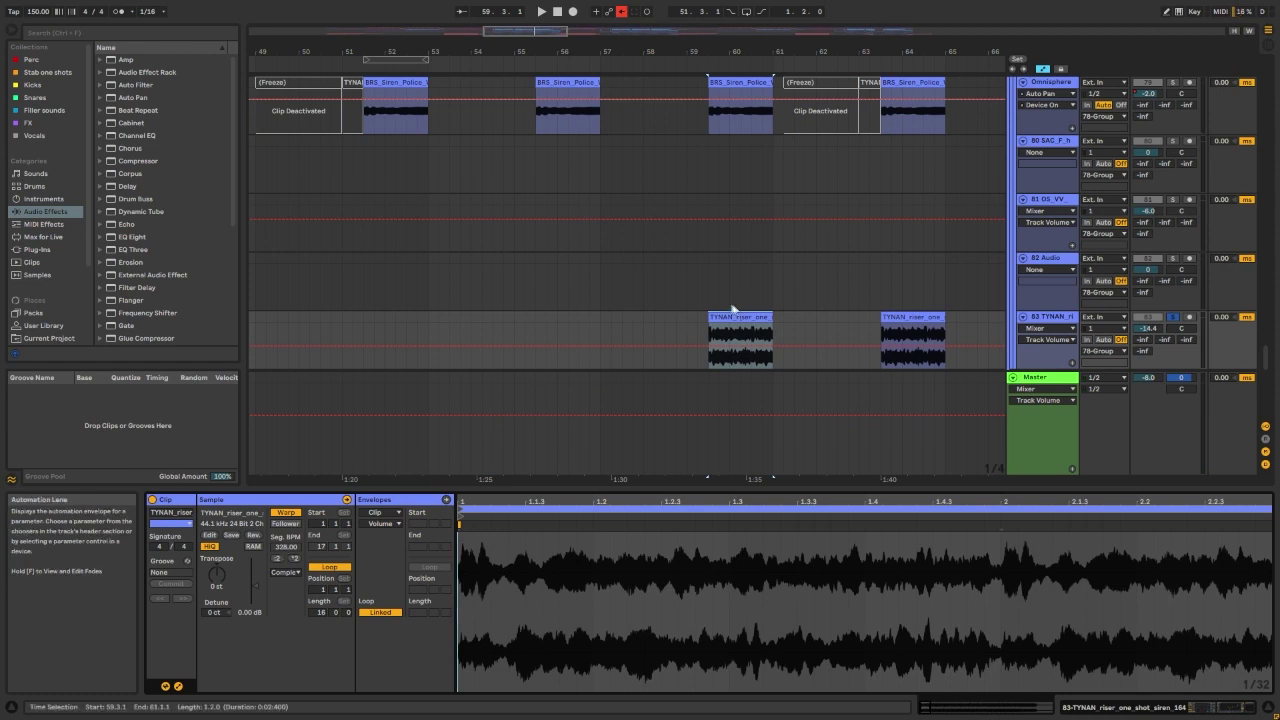
Step: Take track 83 out of solo, play its first riser clip in the full mix from before bar 59, and reselect the clip
click(676, 318)
click(1174, 318)
key(space)
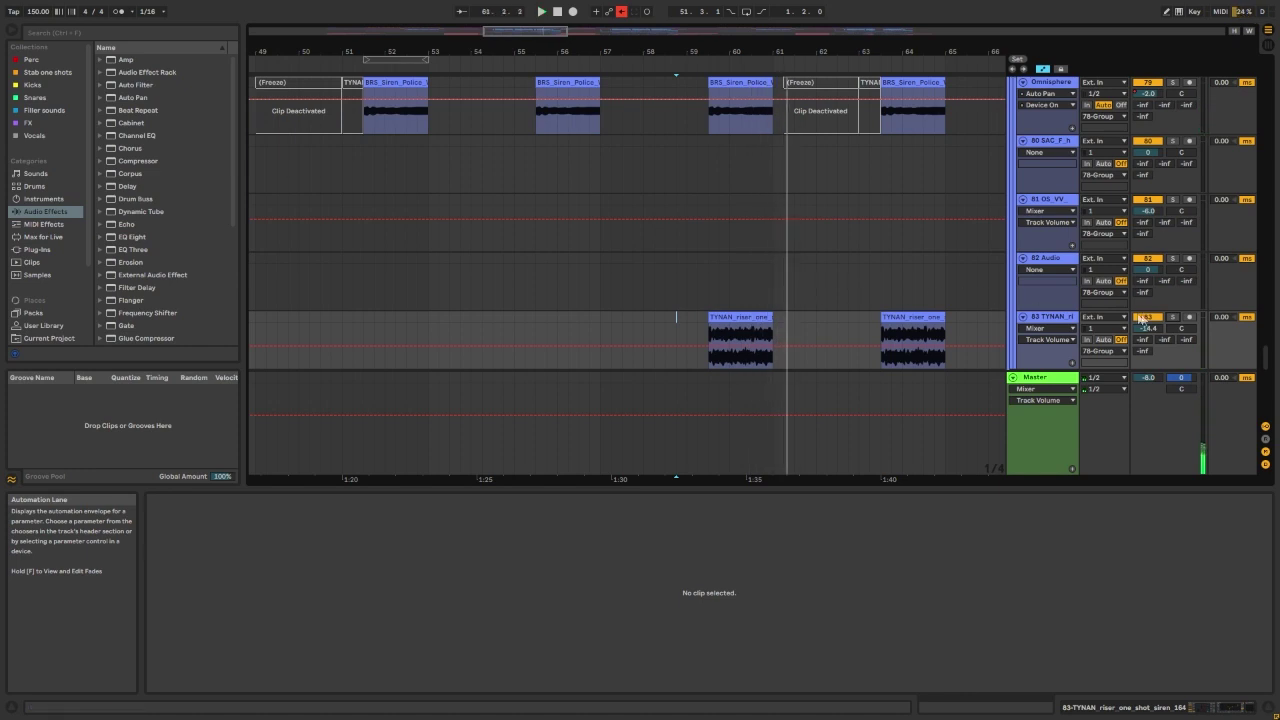
click(711, 320)
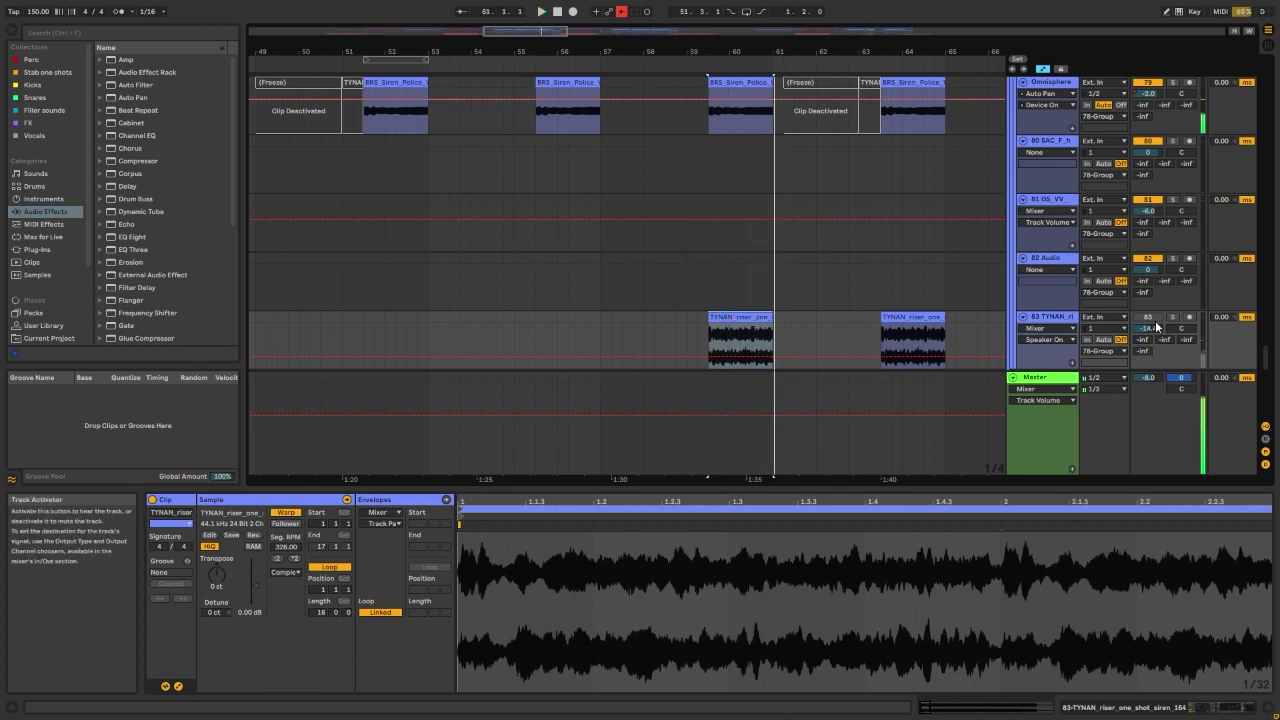
Step: Examine the FX group's build-up section around bars 41 to 48 alongside the neighbouring bass and subgroup tracks
scroll(674, 300, down, 3)
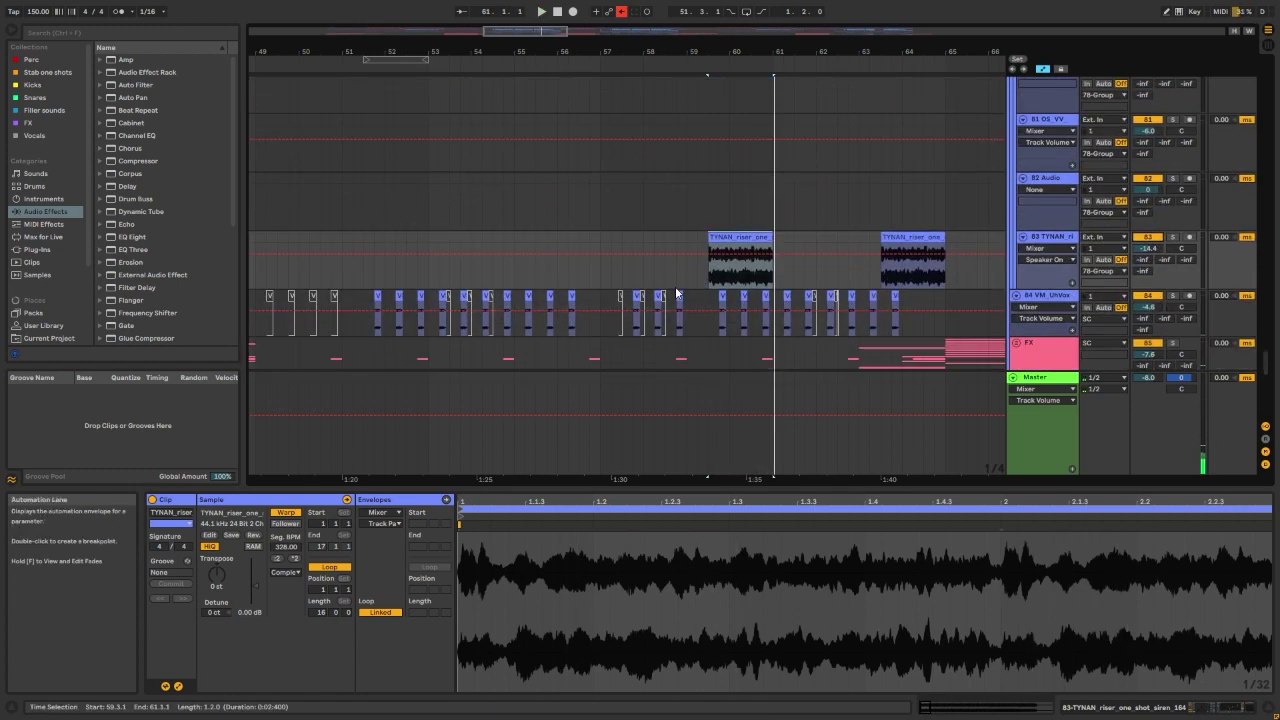
scroll(675, 288, down, 2)
scroll(746, 230, down, 3)
scroll(604, 251, up, 3)
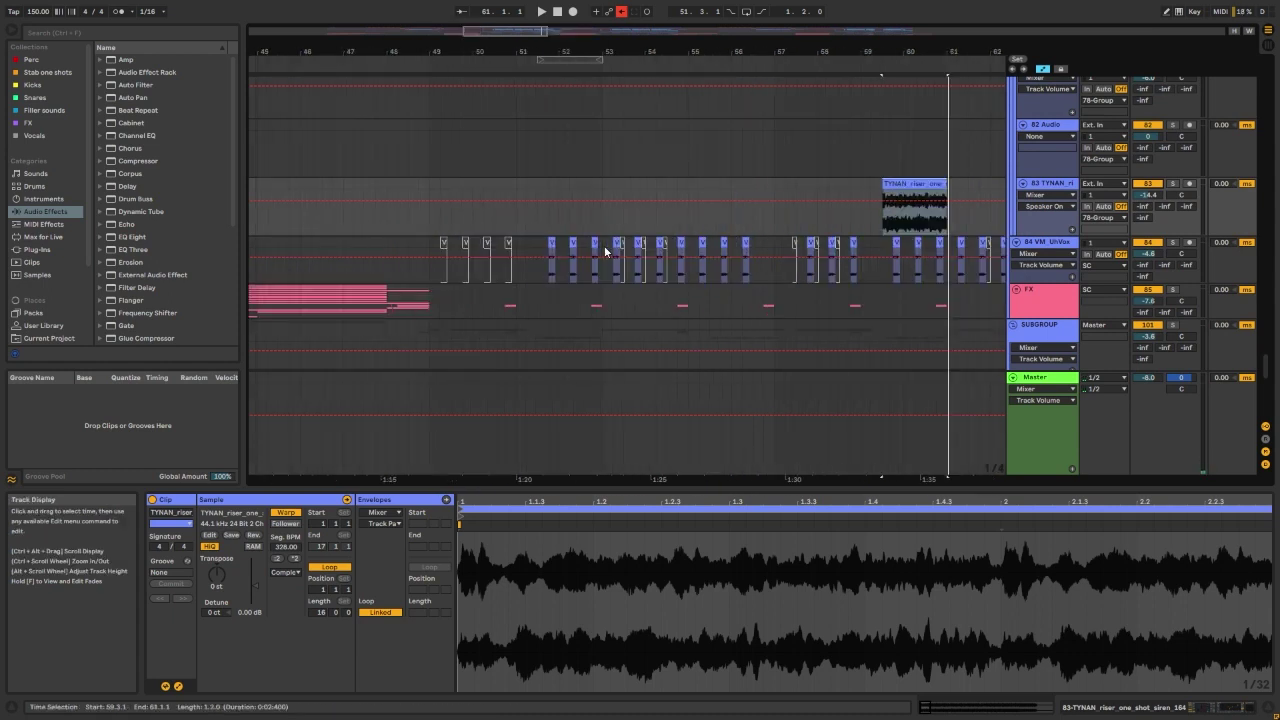
scroll(606, 245, down, 1)
scroll(606, 245, left, 5)
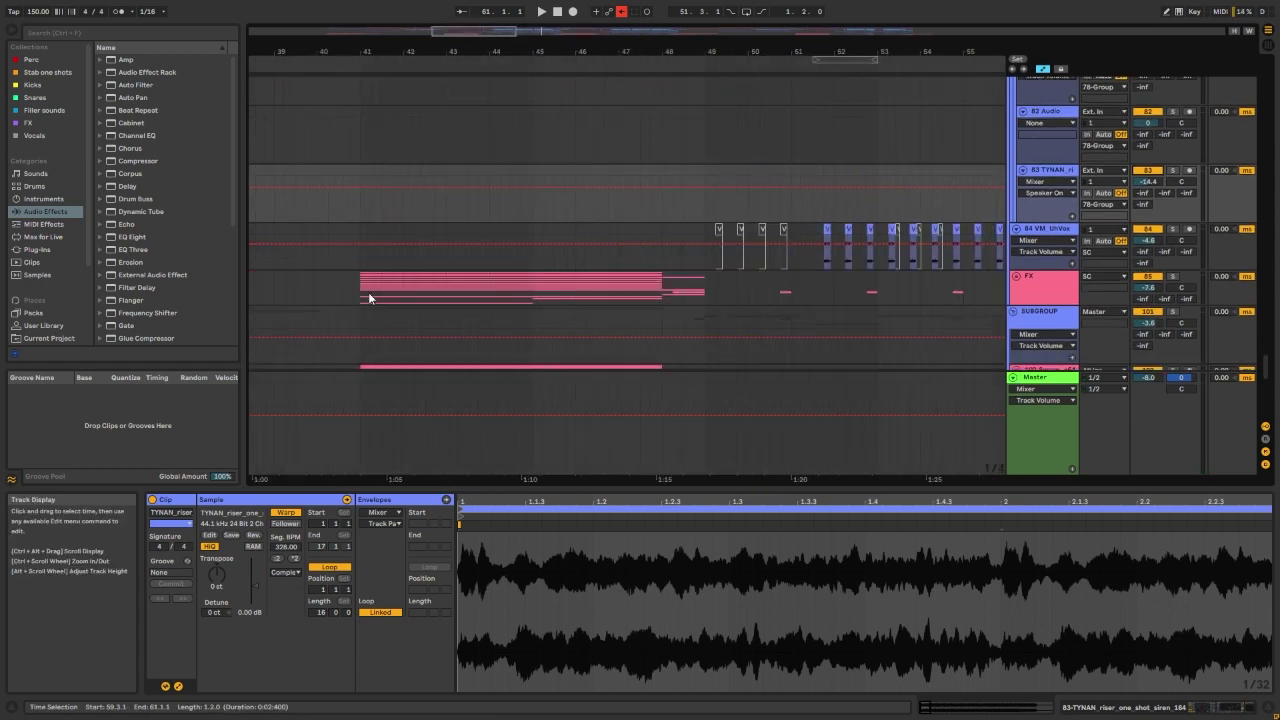
click(393, 296)
drag(411, 296, 668, 293)
click(508, 281)
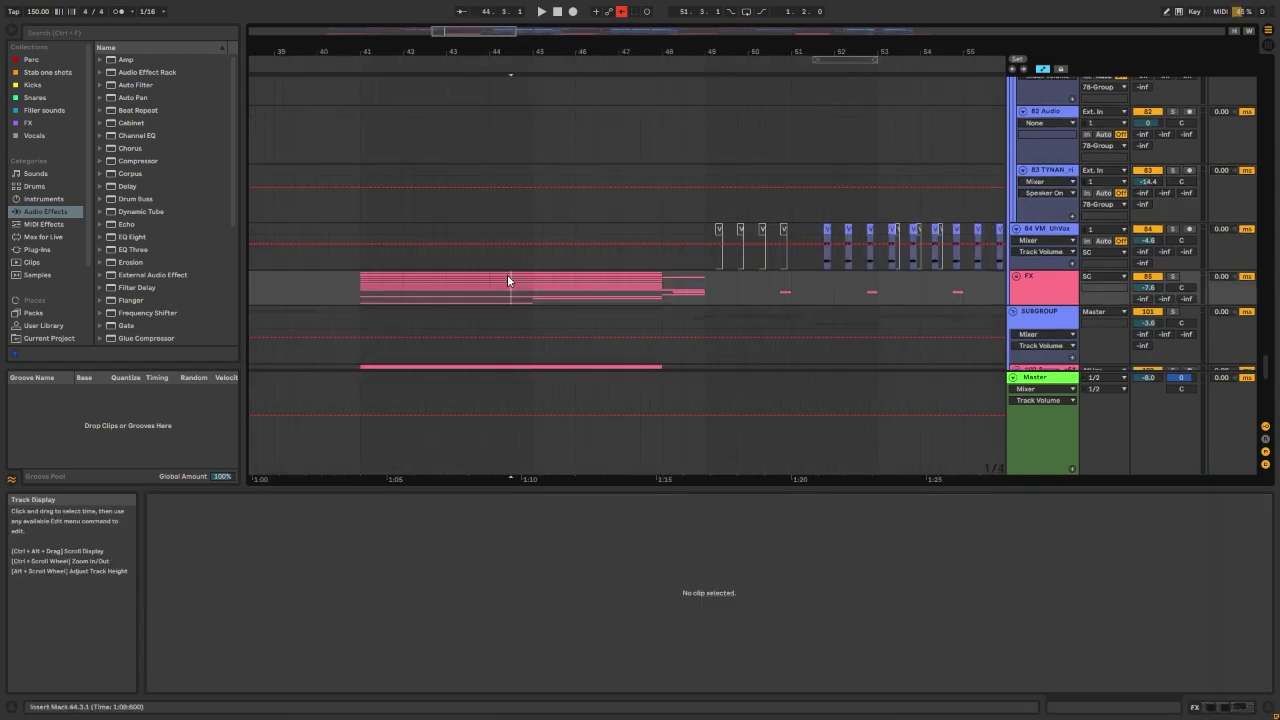
scroll(383, 279, up, 10)
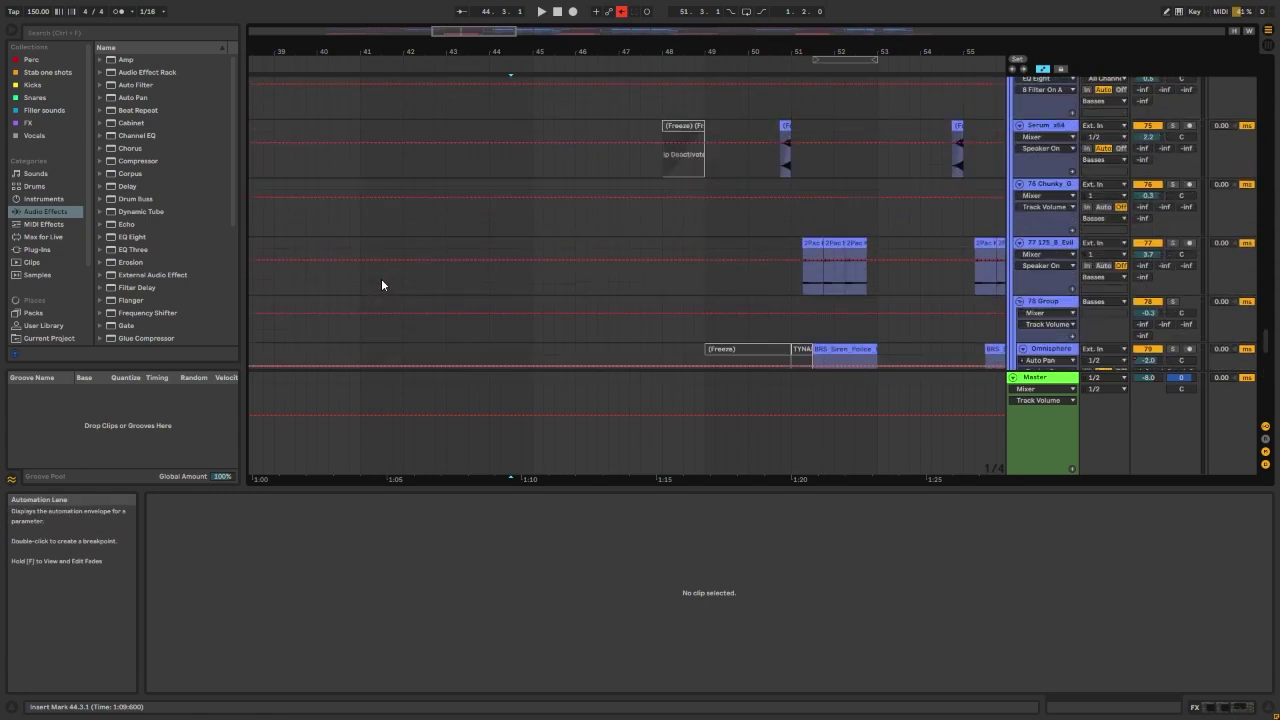
scroll(389, 275, down, 10)
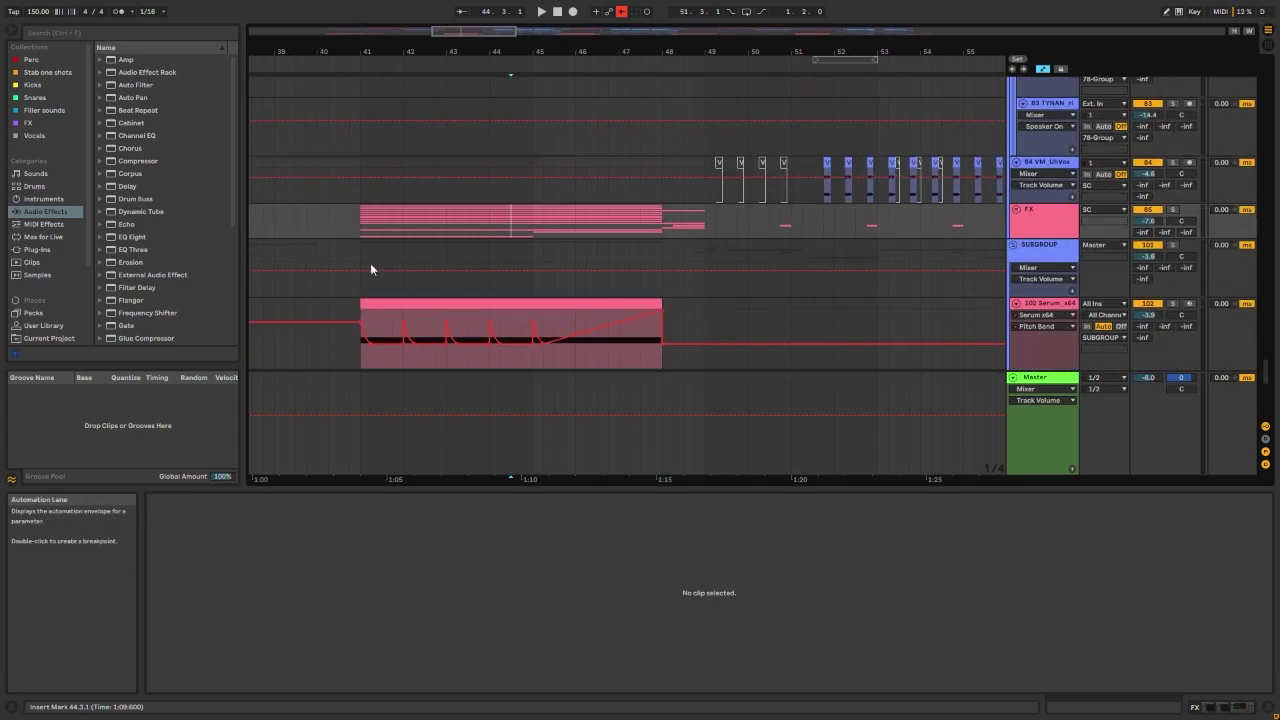
Step: Audition the FX group in solo from bar 41, with bars 41 to 48 selected, and unfold the group
click(358, 232)
drag(358, 232, 662, 232)
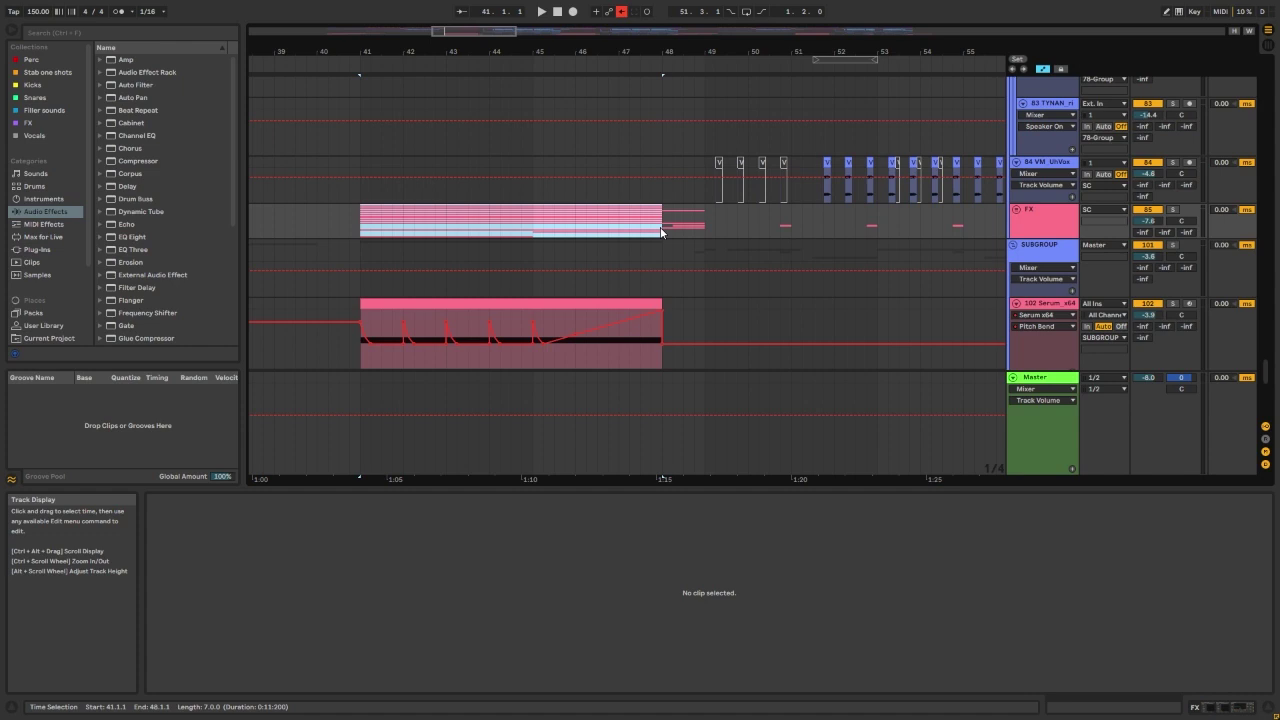
key(space)
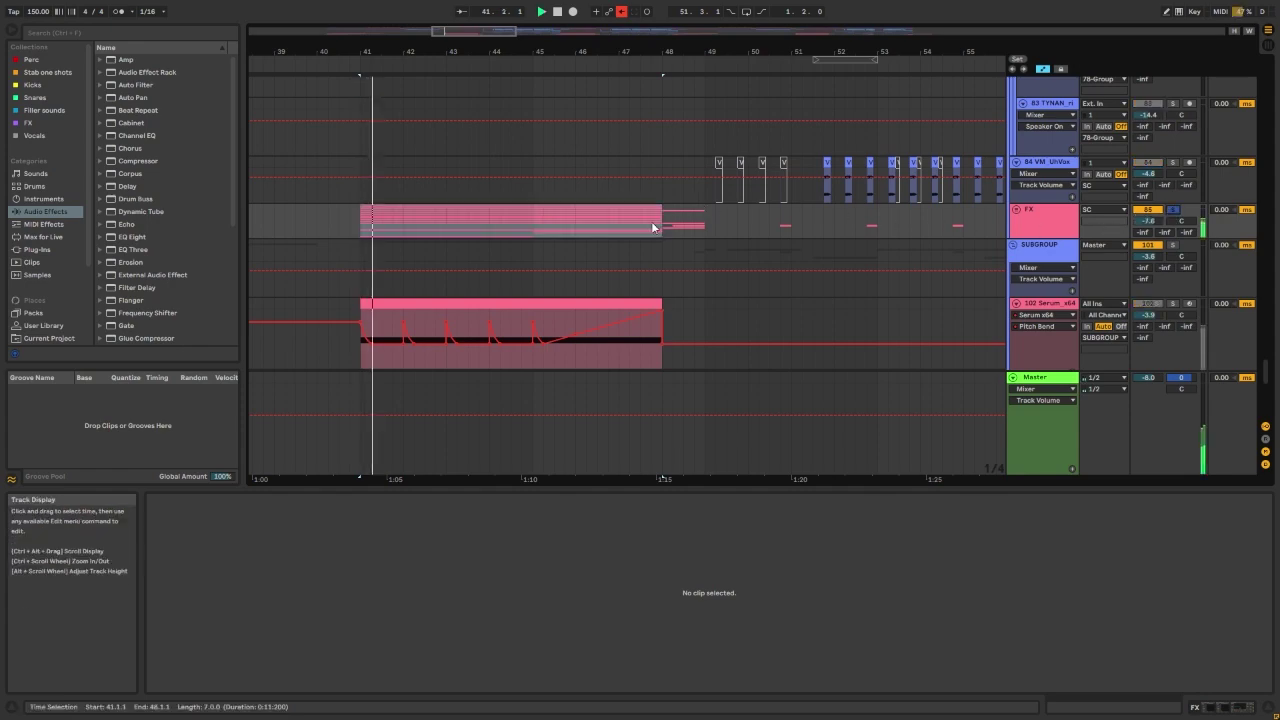
click(1016, 209)
key(space)
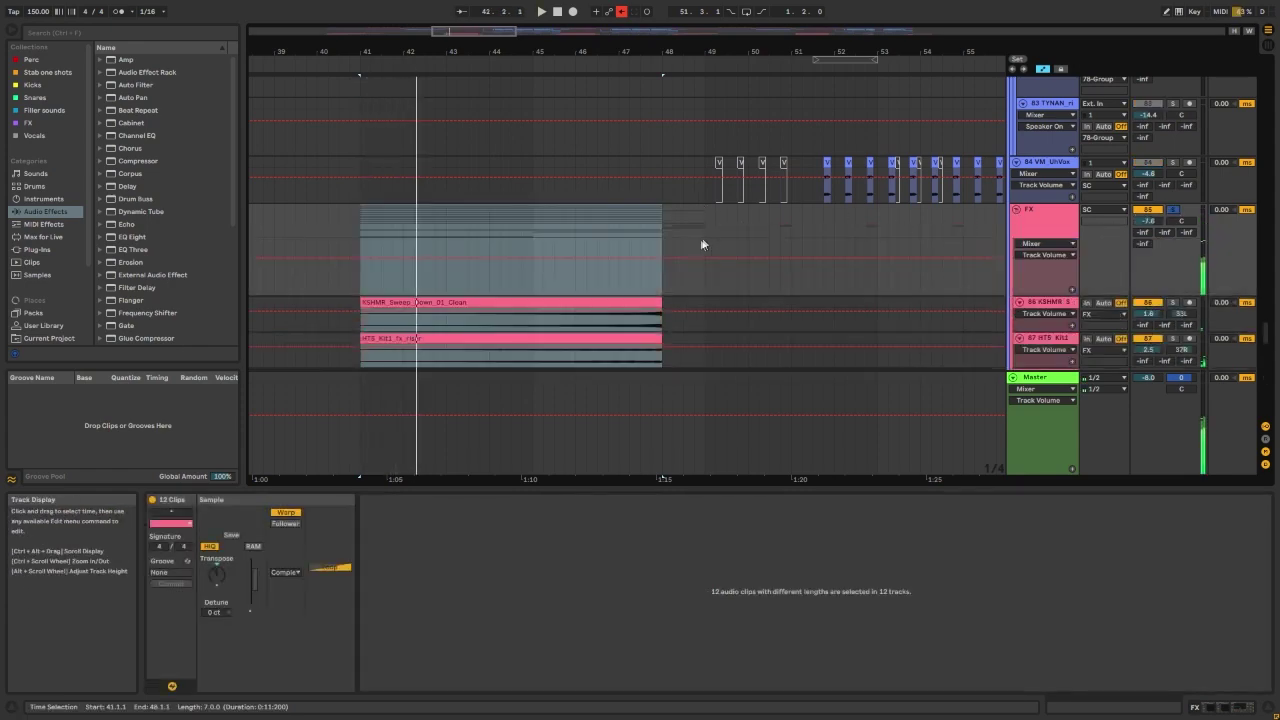
Step: Audition the JYKD_fx_riser_1 clip on track 91 in solo and show the track's effects chain
scroll(516, 265, down, 5)
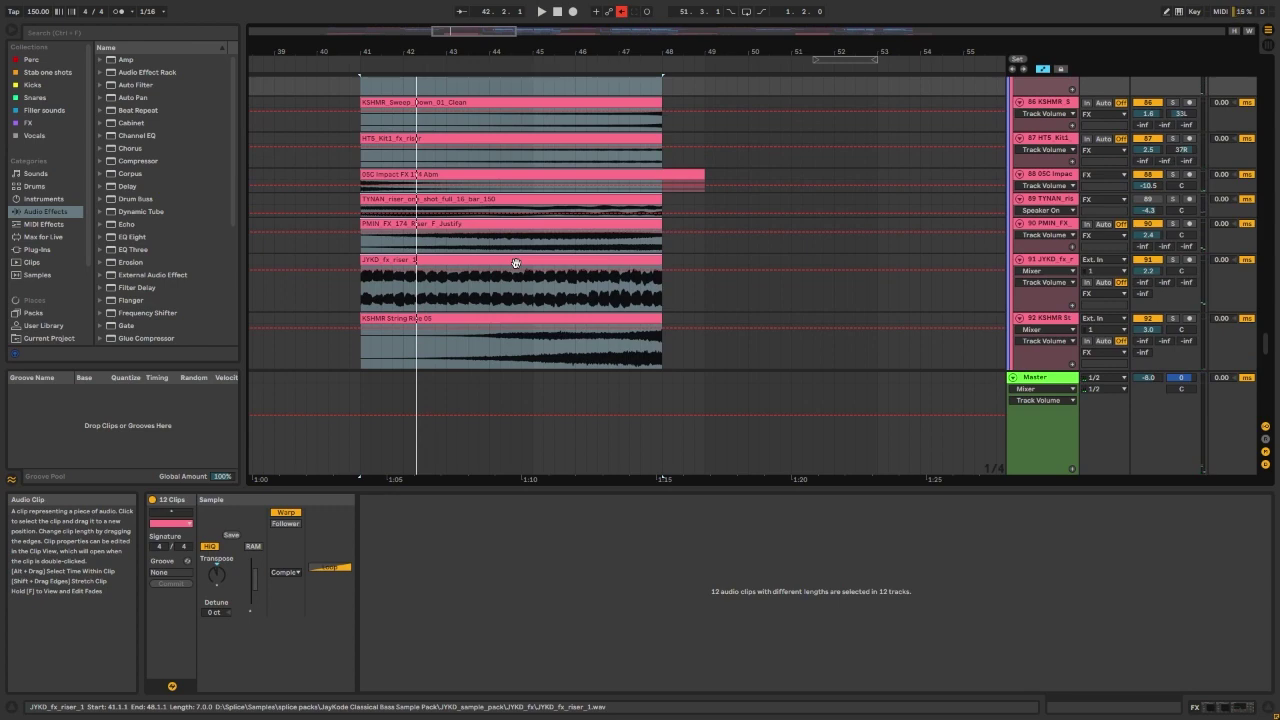
scroll(516, 263, down, 6)
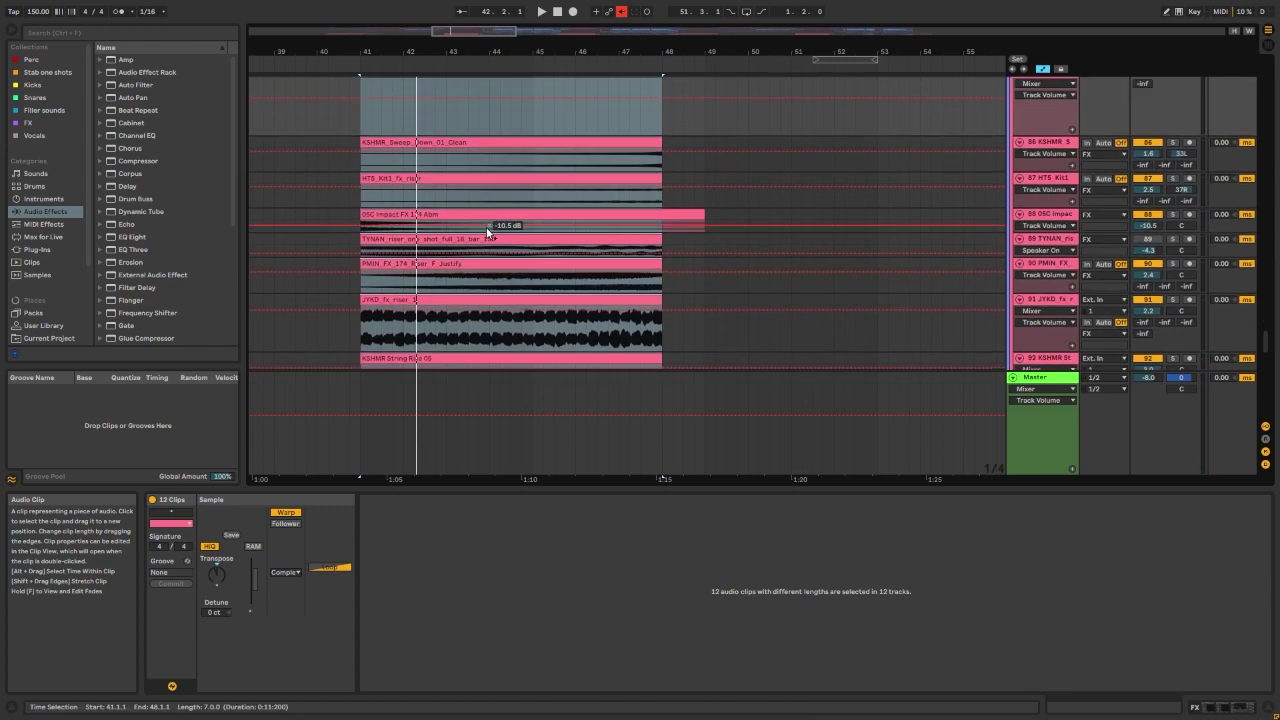
scroll(484, 245, down, 4)
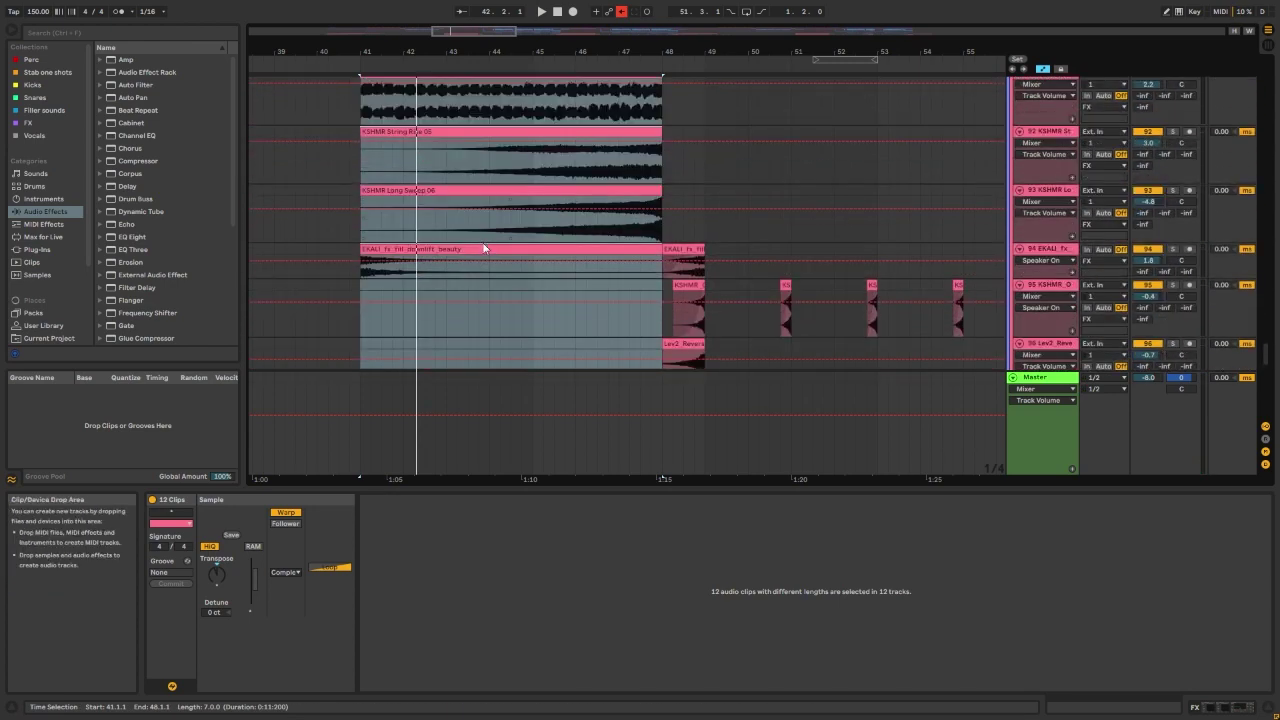
scroll(482, 254, up, 4)
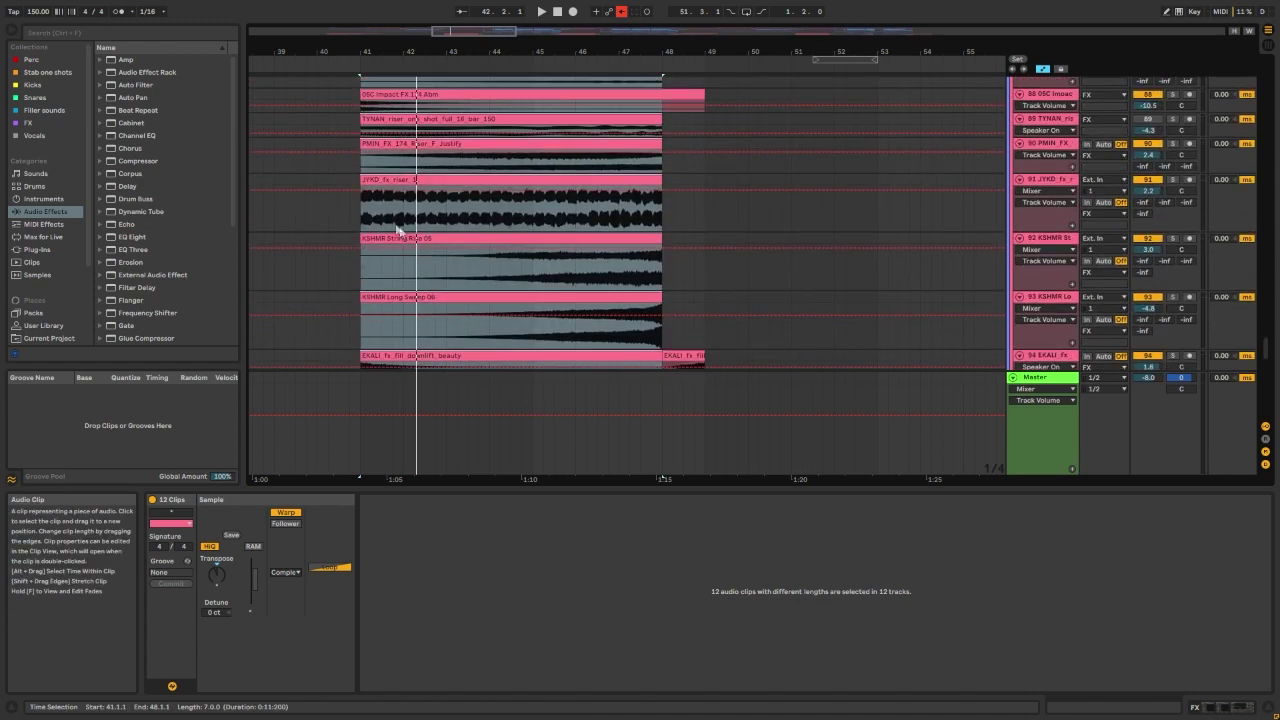
click(375, 181)
click(1173, 179)
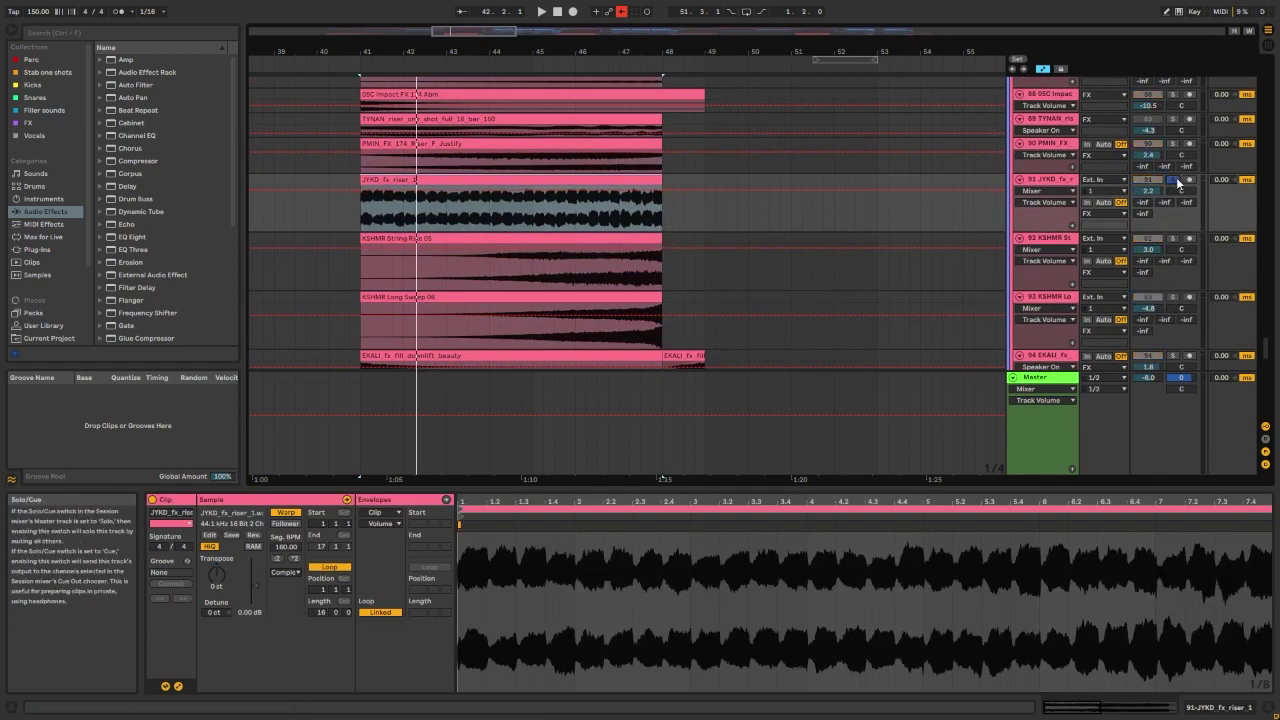
key(space)
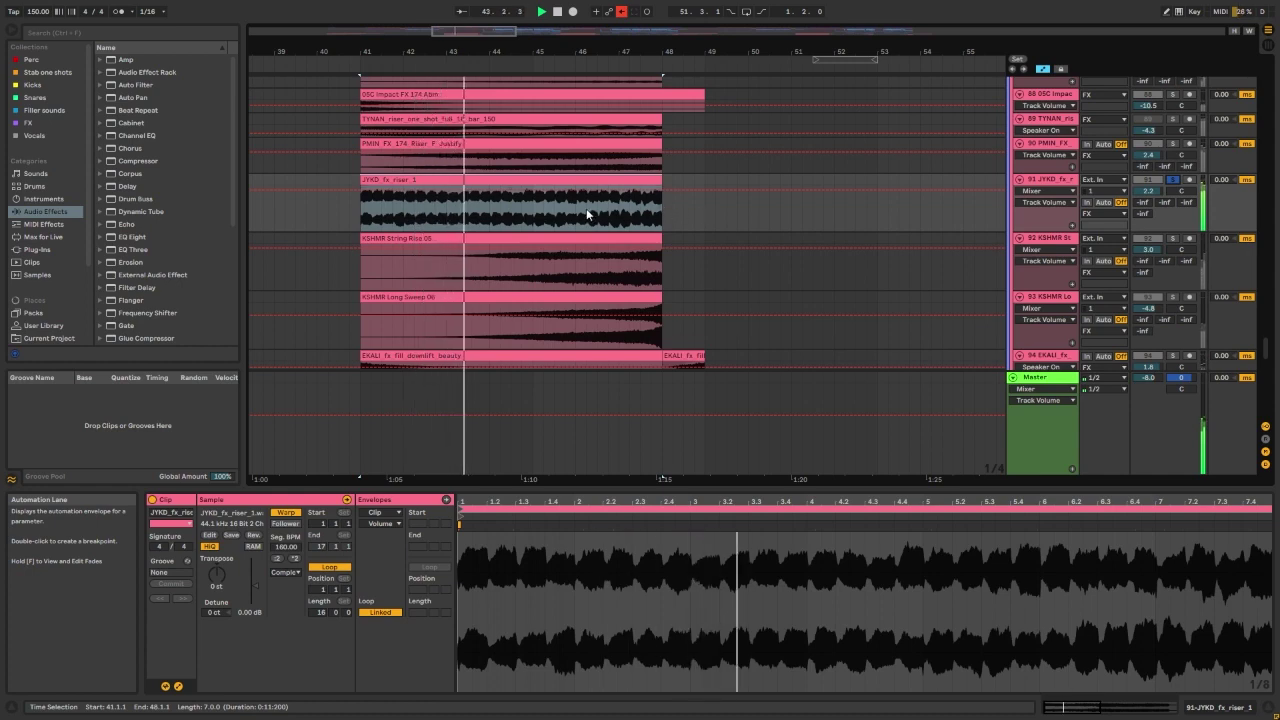
key(space)
click(1173, 180)
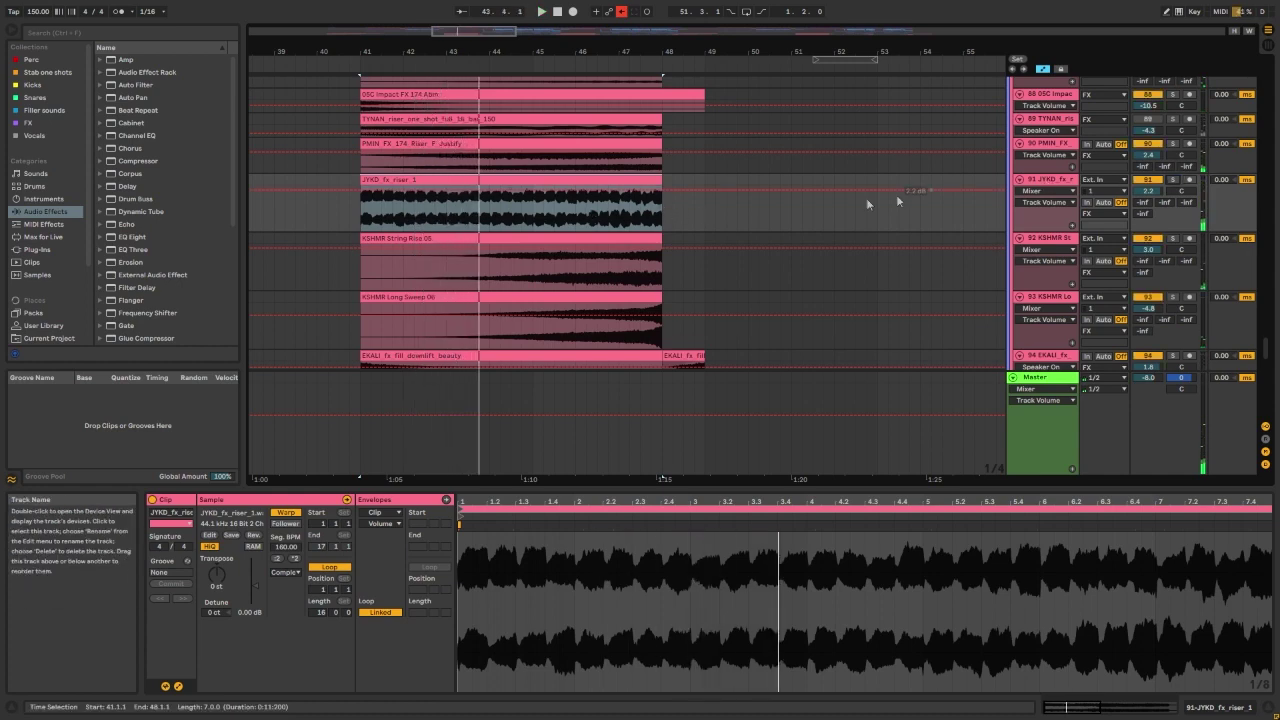
double_click(1047, 180)
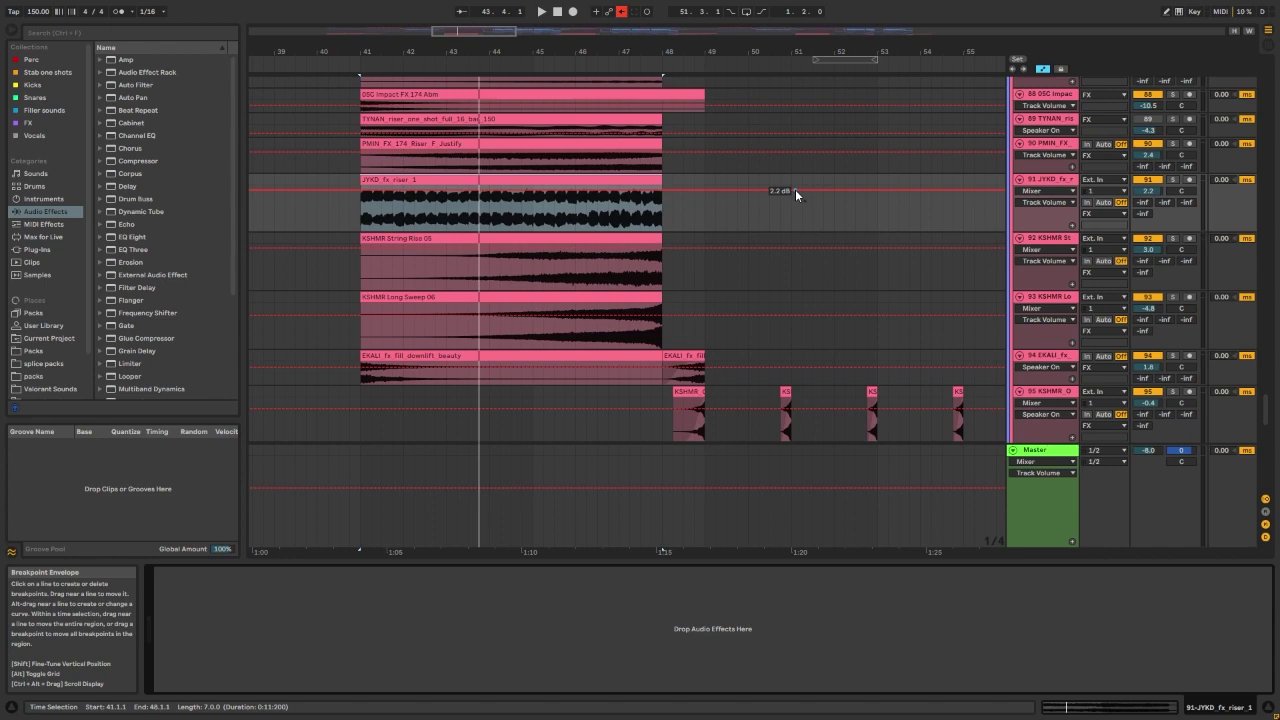
Step: Insert a MIDI track below track 91, find Serum in the browser and load Serum_x64 onto the new track
scroll(880, 198, up, 1)
right_click(1056, 208)
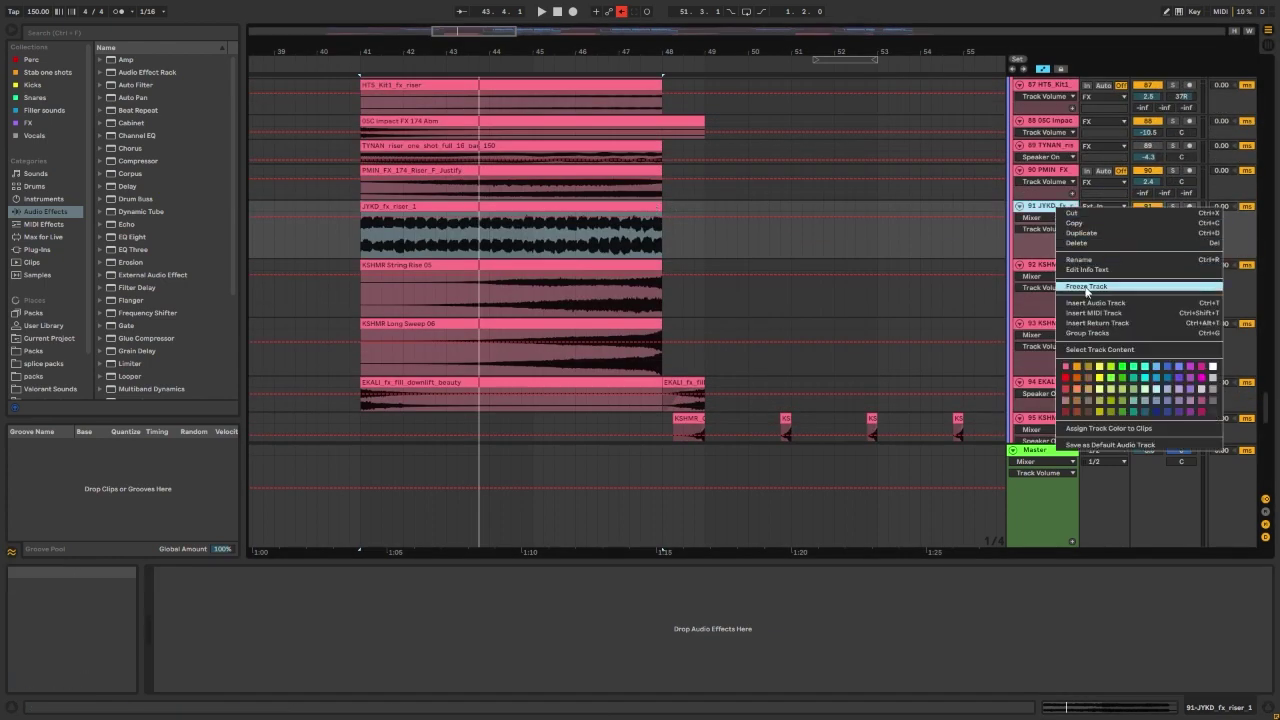
key(Escape)
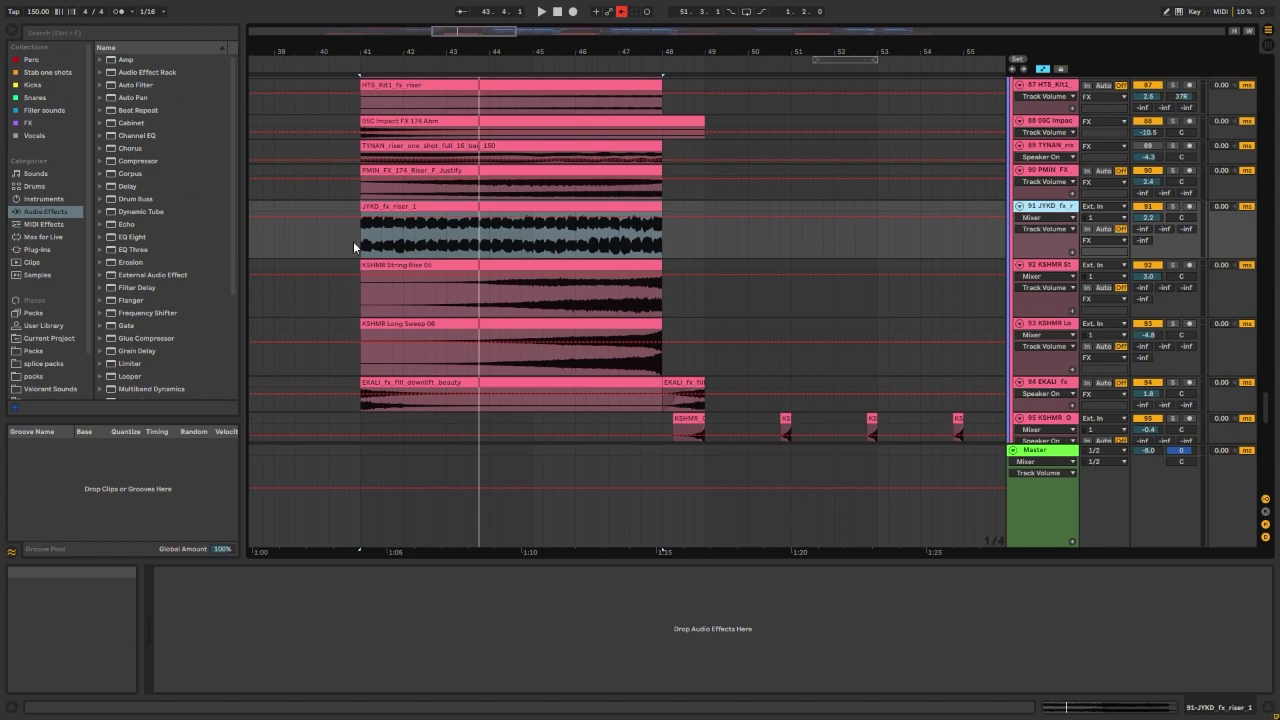
key(ctrl+shift+t)
click(46, 33)
text(serum)
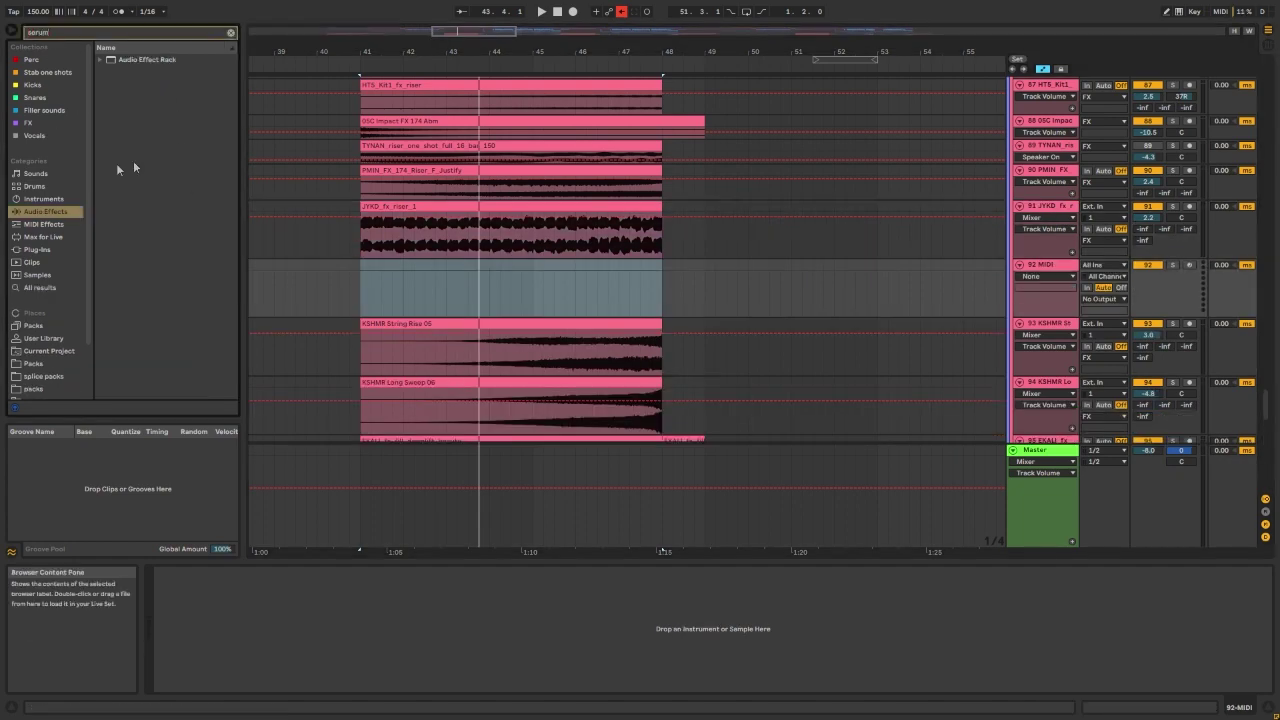
click(42, 287)
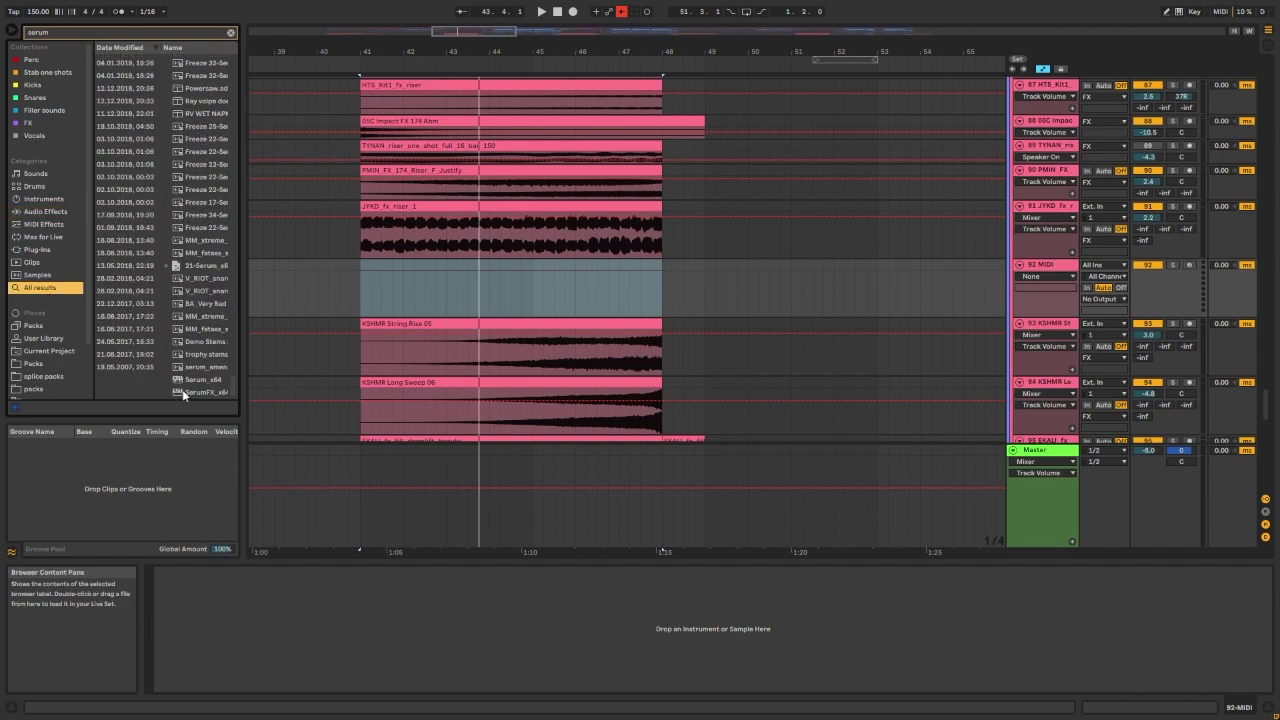
click(197, 380)
drag(197, 380, 330, 300)
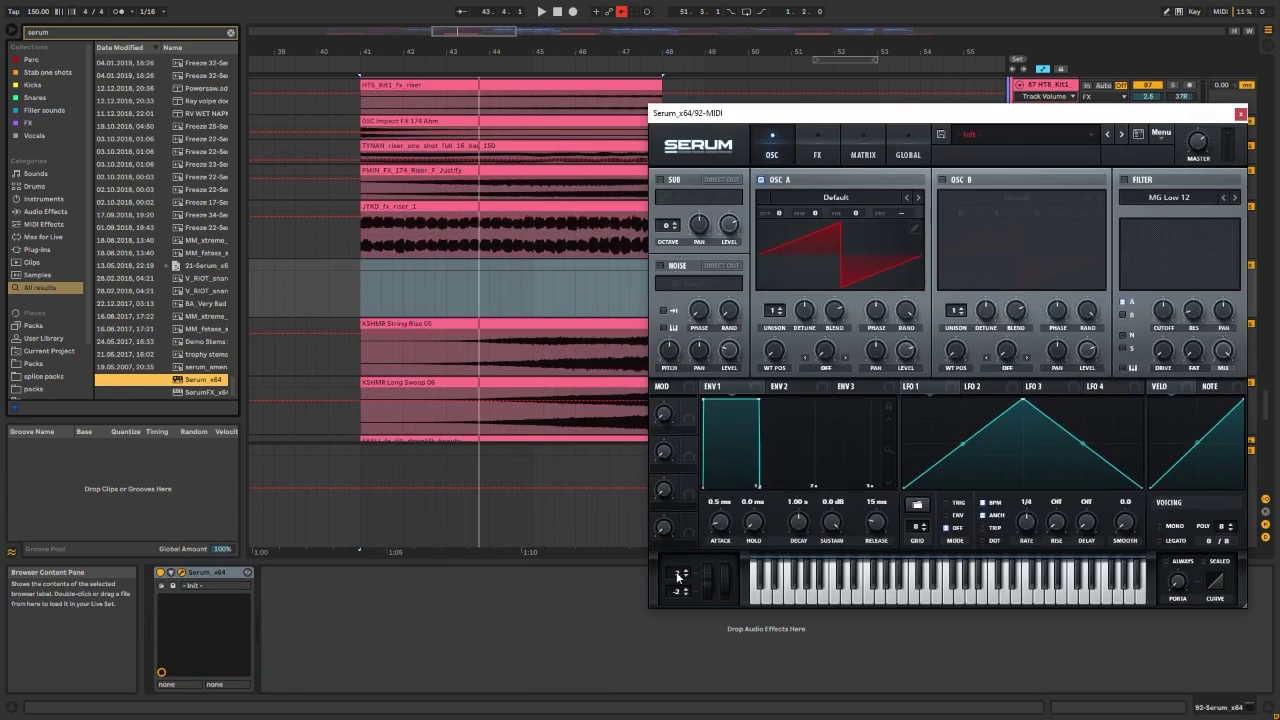
Step: Set Serum's upward pitch bend range to 12 semitones and automate Pitch Bend to rise from bar 41 to 1.00 at bar 48
drag(679, 575, 713, 557)
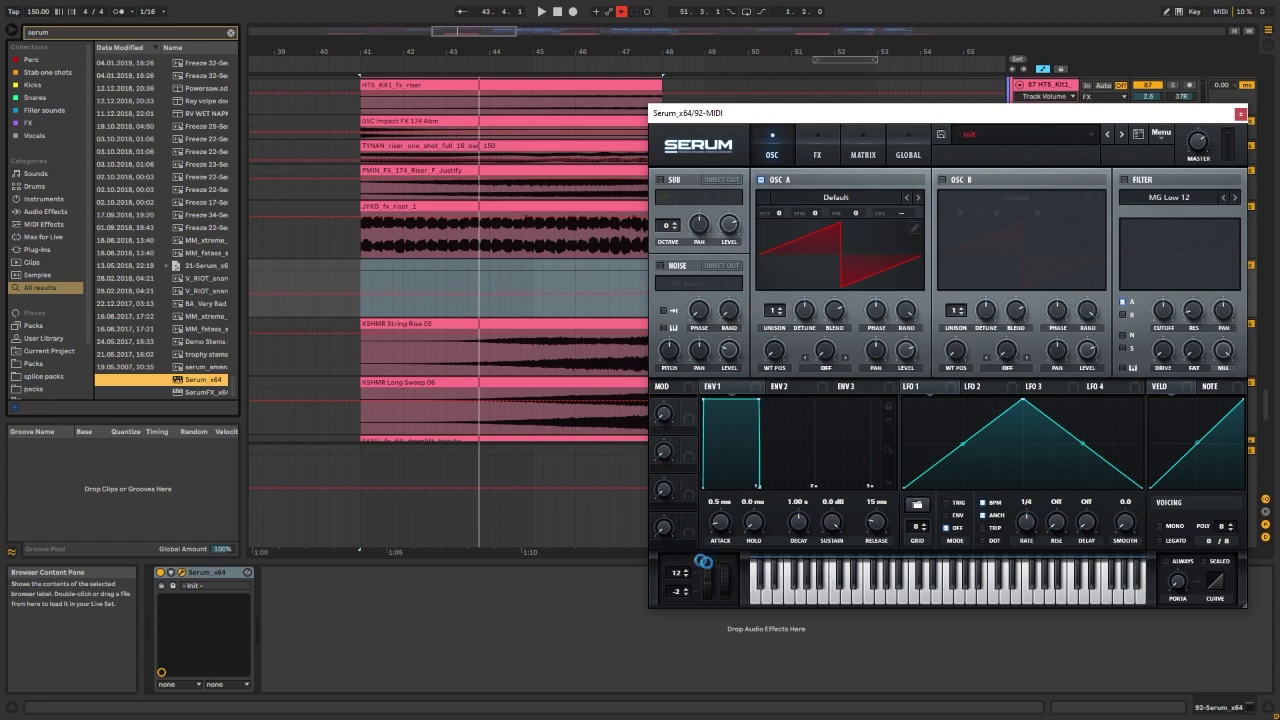
click(361, 294)
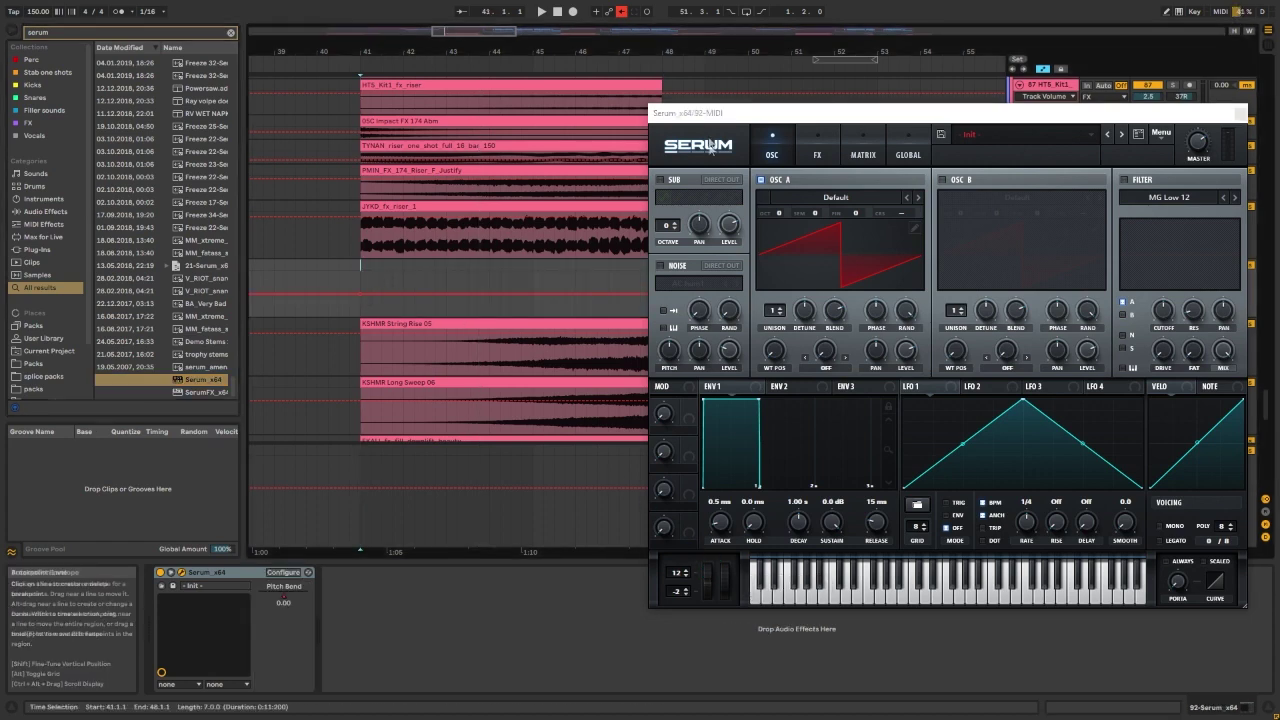
drag(708, 113, 829, 117)
drag(645, 295, 657, 275)
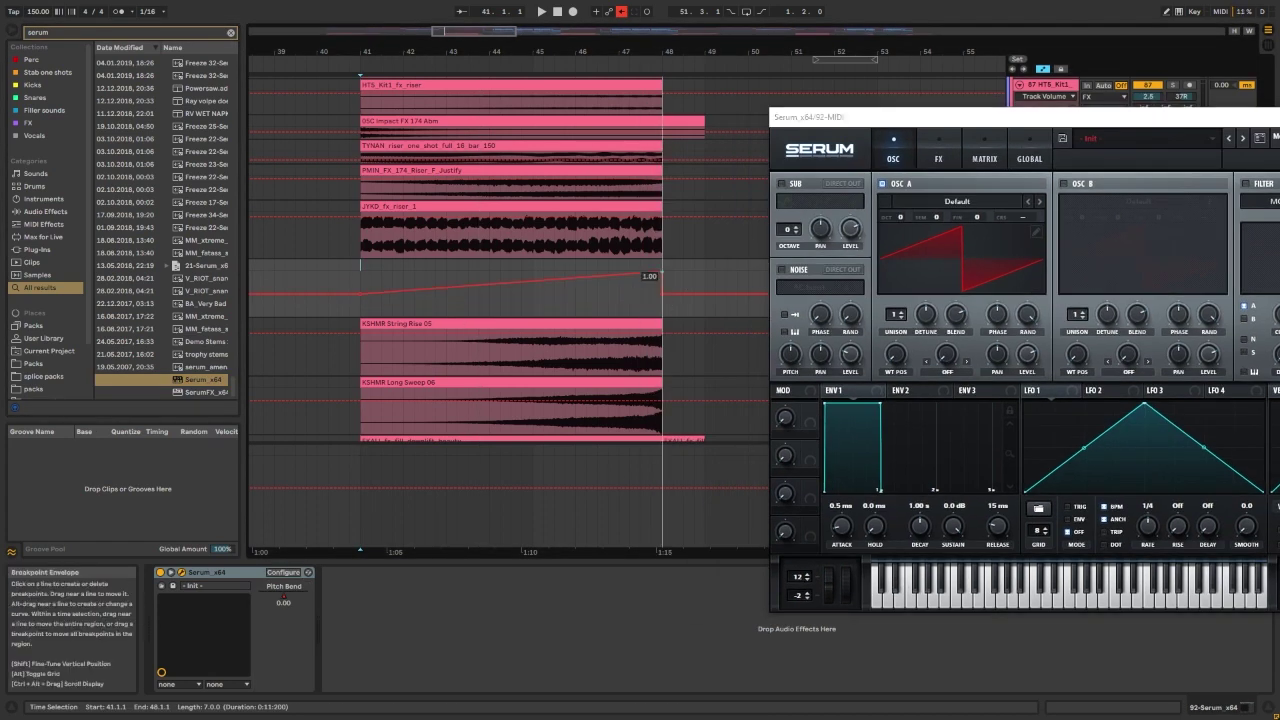
Step: Create a MIDI clip over bars 41 to 48 on the Serum track, fill it with one sustained E3 note and play it
drag(361, 318, 661, 310)
key(ctrl+shift+m)
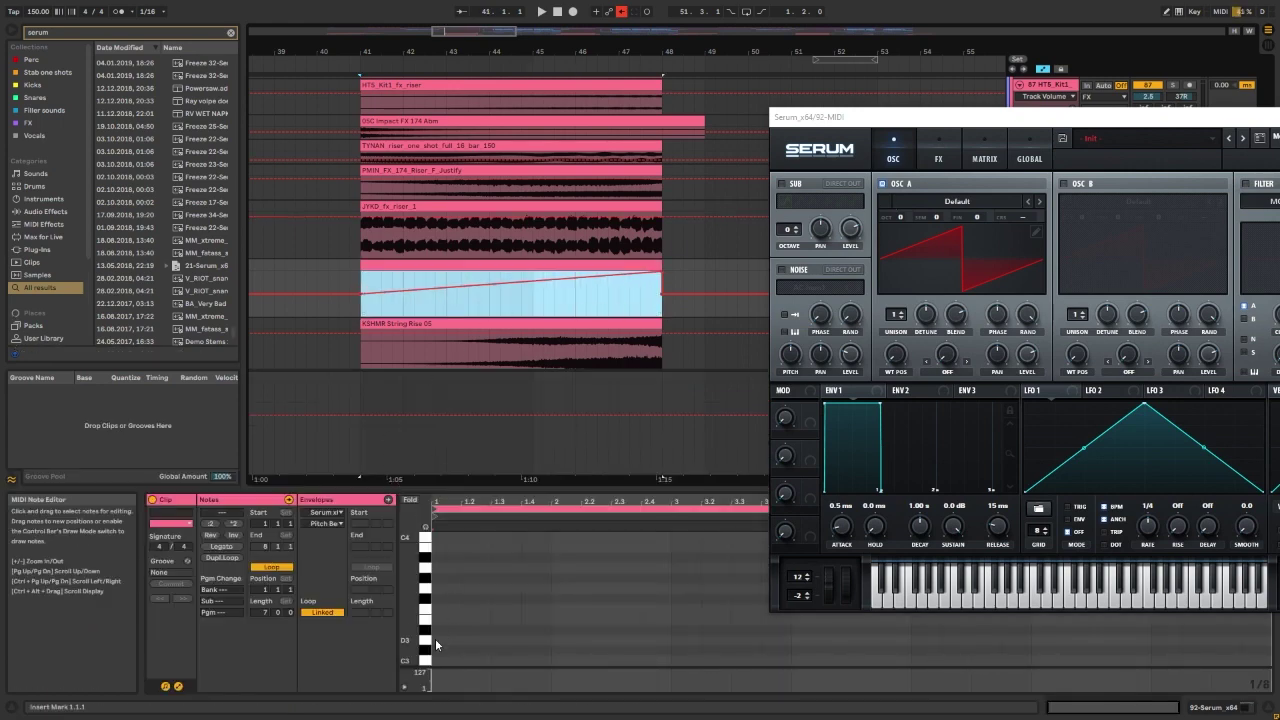
drag(435, 621, 1270, 621)
key(space)
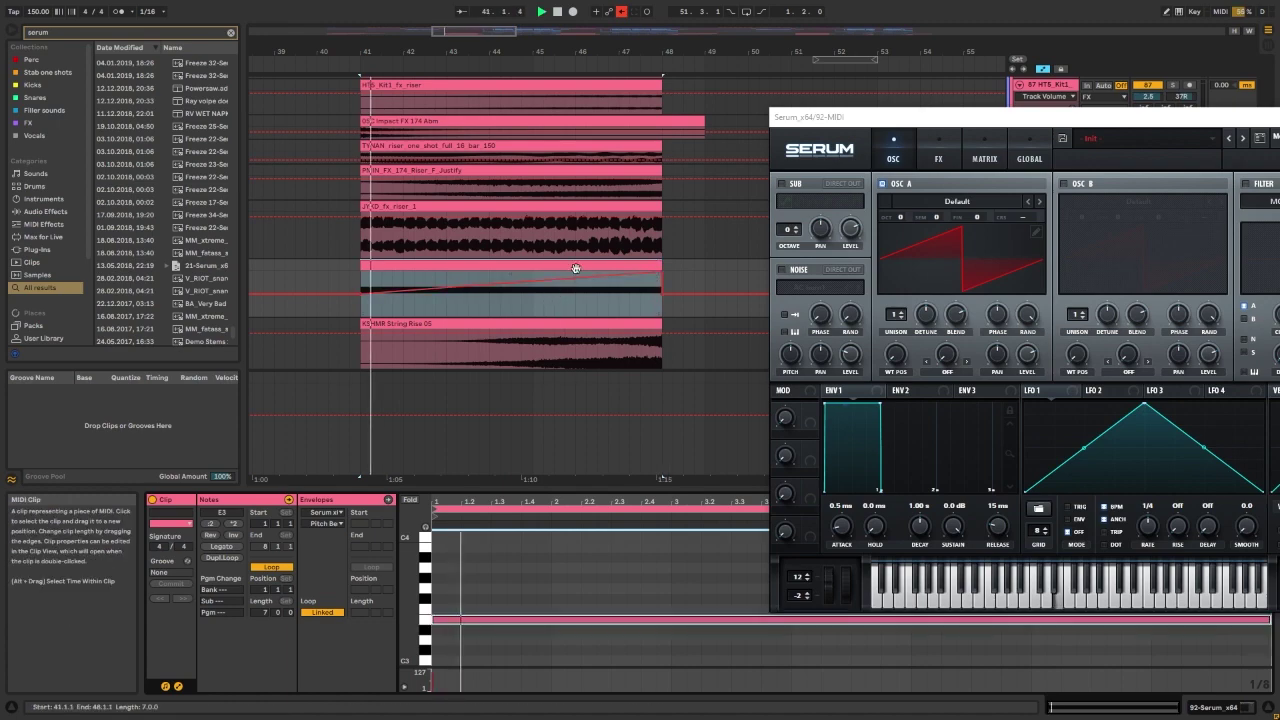
Step: Solo the Serum track and set oscillator A to octave +2 with 14 unison voices
drag(839, 117, 793, 333)
click(1173, 265)
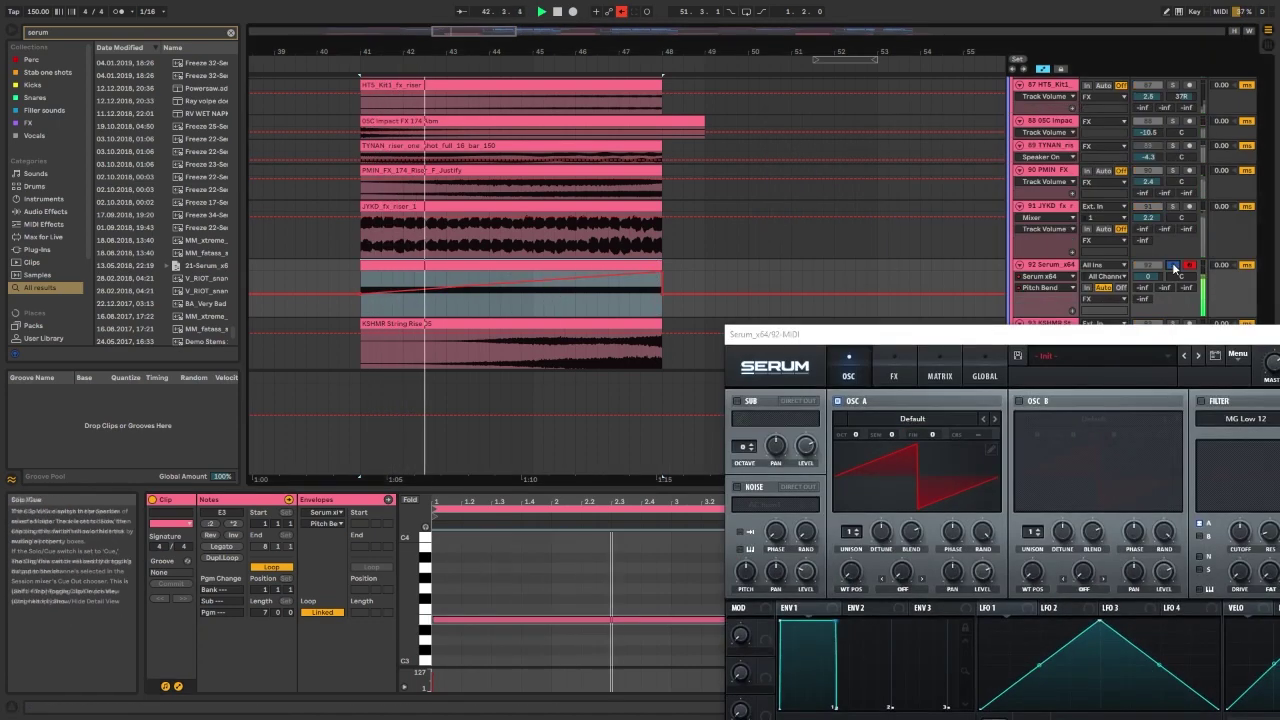
drag(855, 438, 865, 417)
drag(865, 334, 803, 190)
drag(788, 387, 788, 262)
Step: Enable Serum's Hall reverb, raise its mix, and audition the riser in solo together with track 91
click(831, 231)
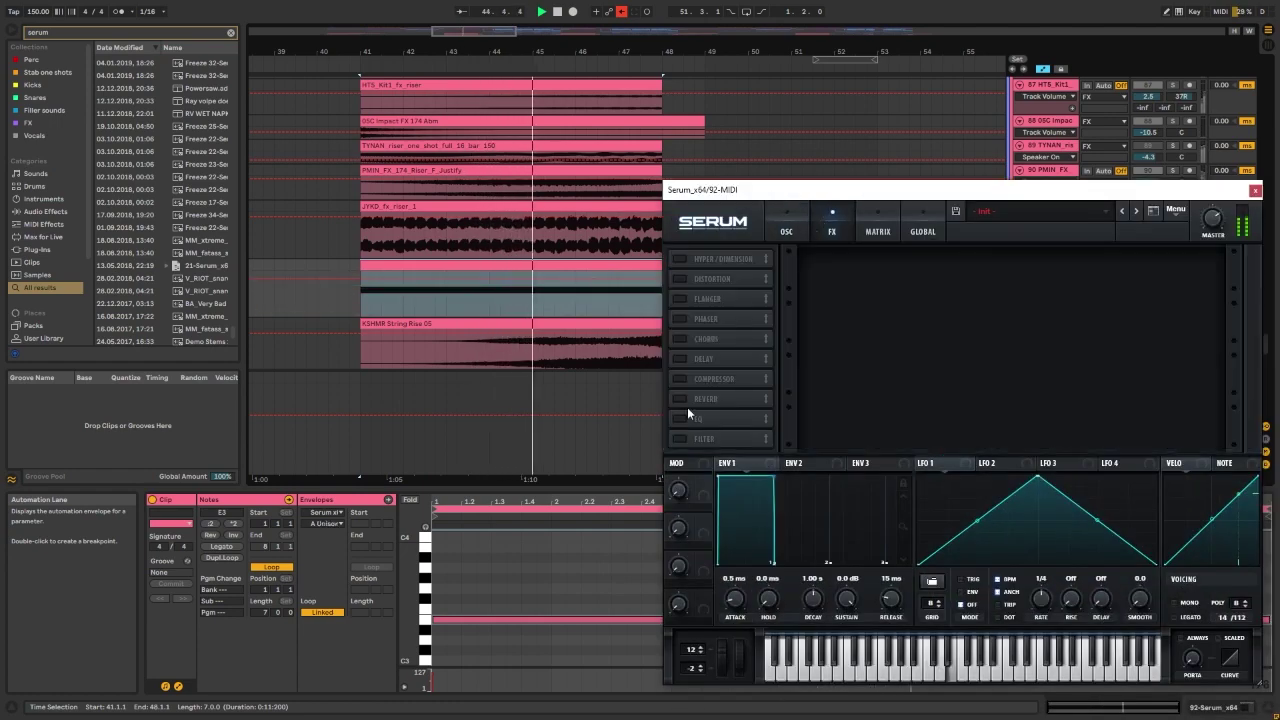
click(679, 398)
drag(1197, 266, 1195, 245)
drag(950, 189, 932, 347)
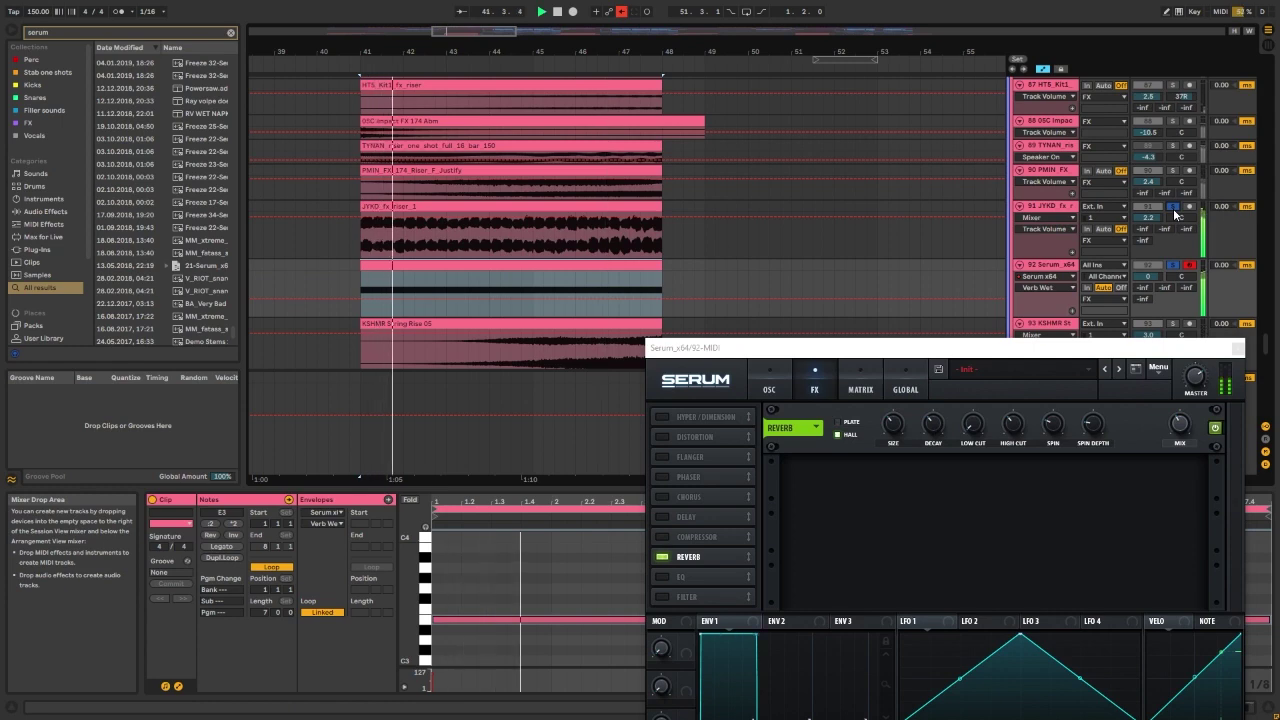
Step: Take tracks 91 and 92 out of solo, return to Serum's oscillator page and play the riser within the full build-up
click(1053, 268)
click(769, 382)
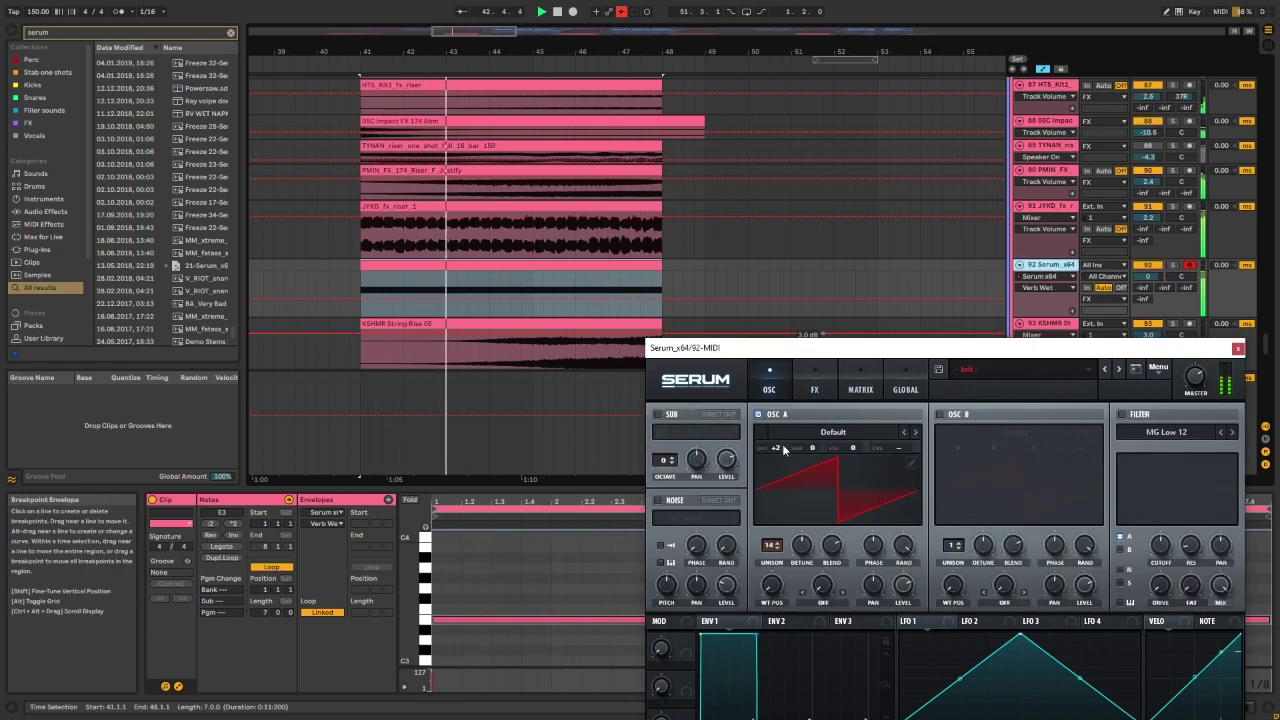
scroll(907, 233, up, 3)
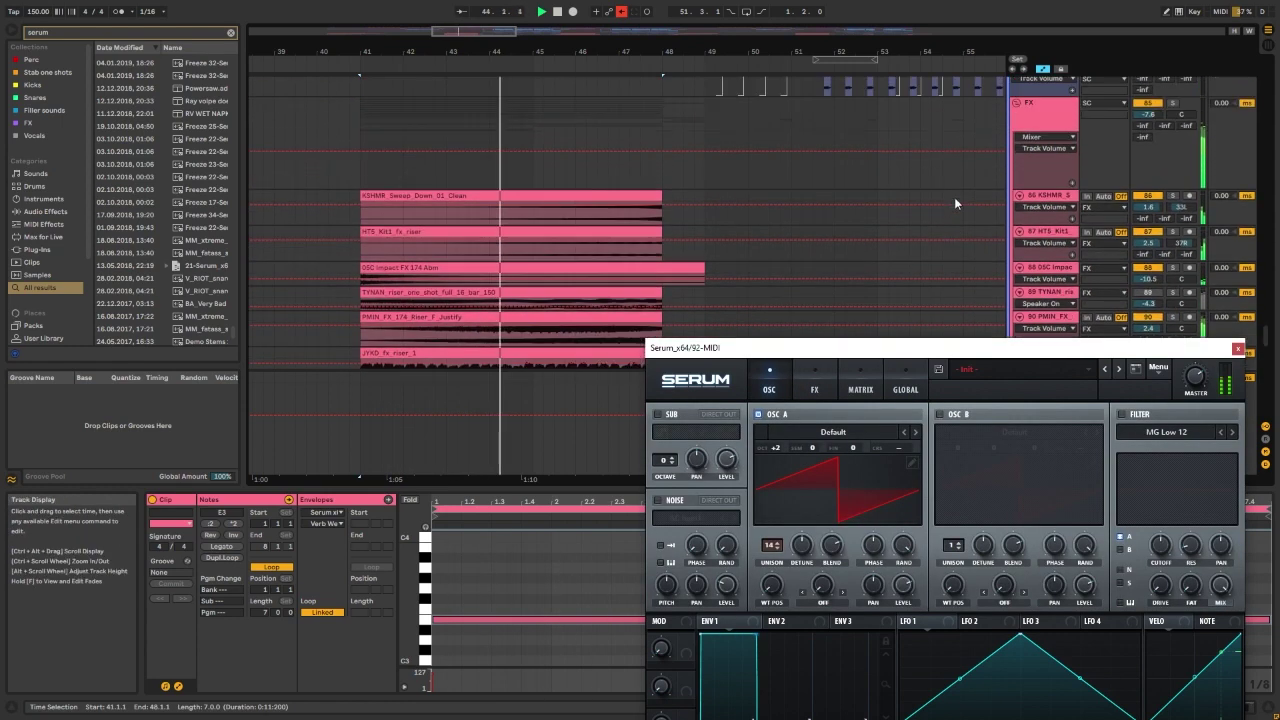
scroll(926, 187, down, 2)
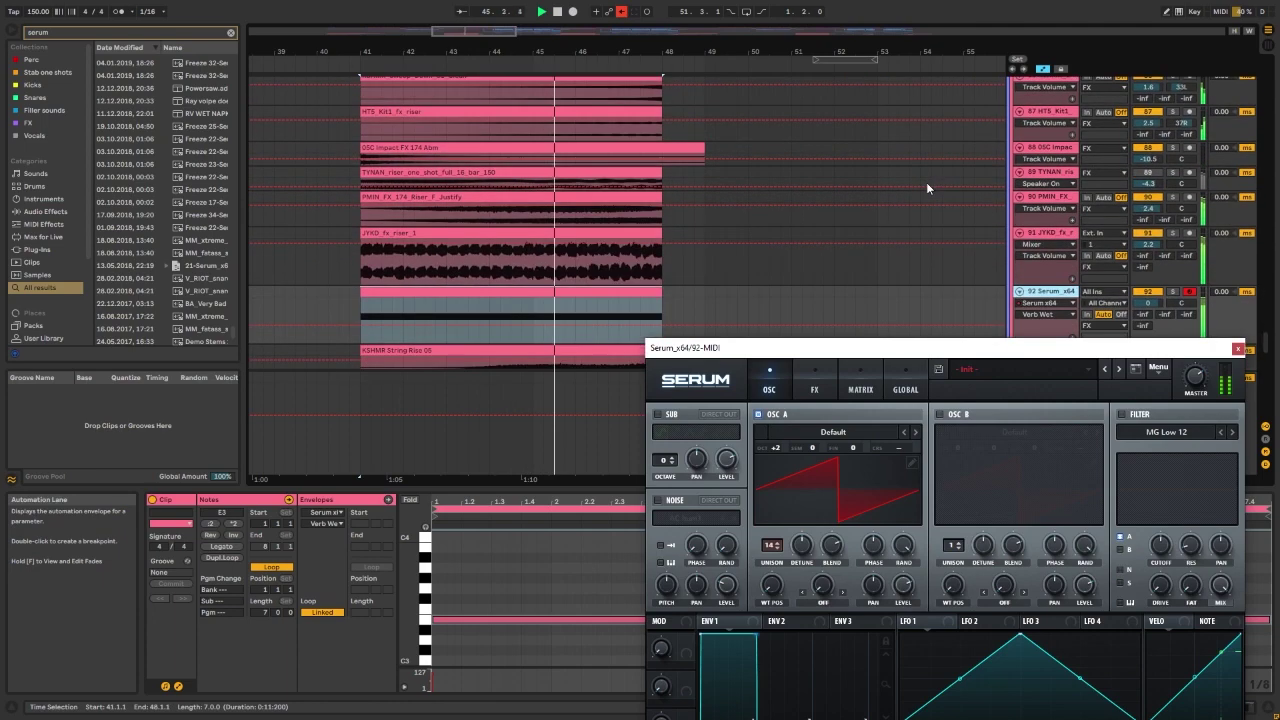
scroll(933, 193, up, 3)
key(space)
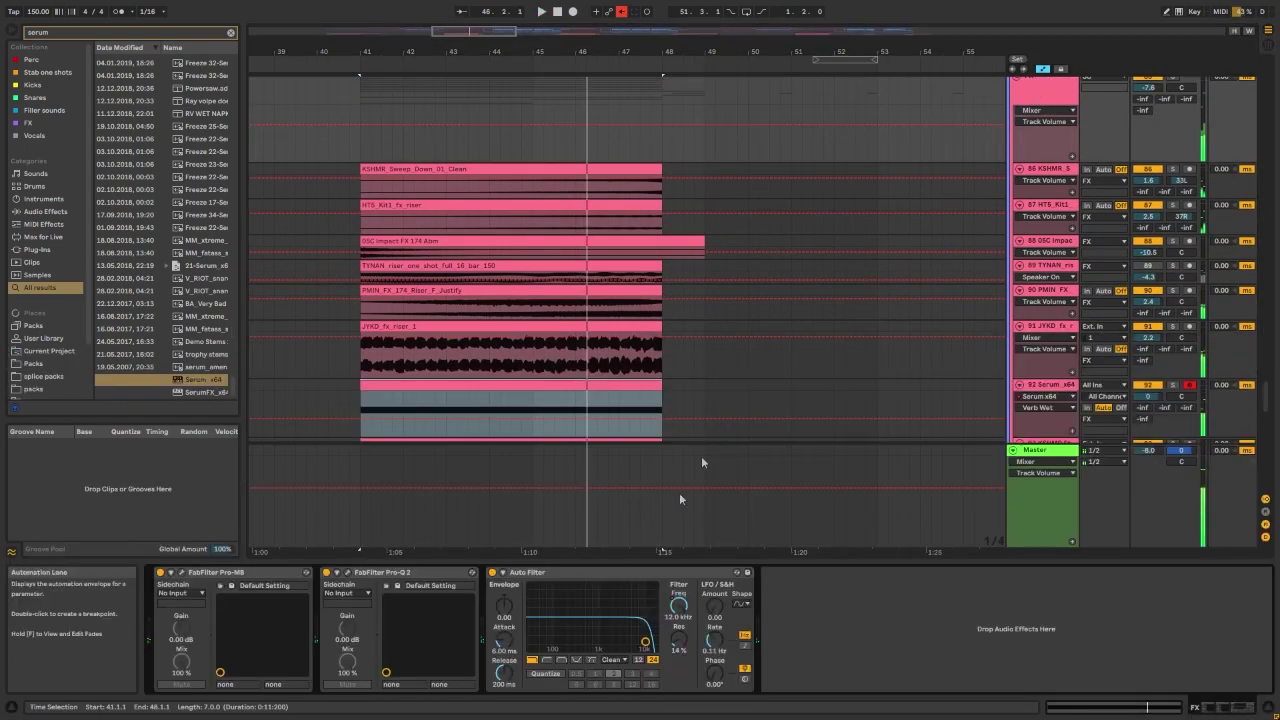
Step: Select bars 41 to 48 on the Serum track, review the patch's oscillator settings and close the Serum window
scroll(600, 480, down, 2)
drag(358, 337, 661, 330)
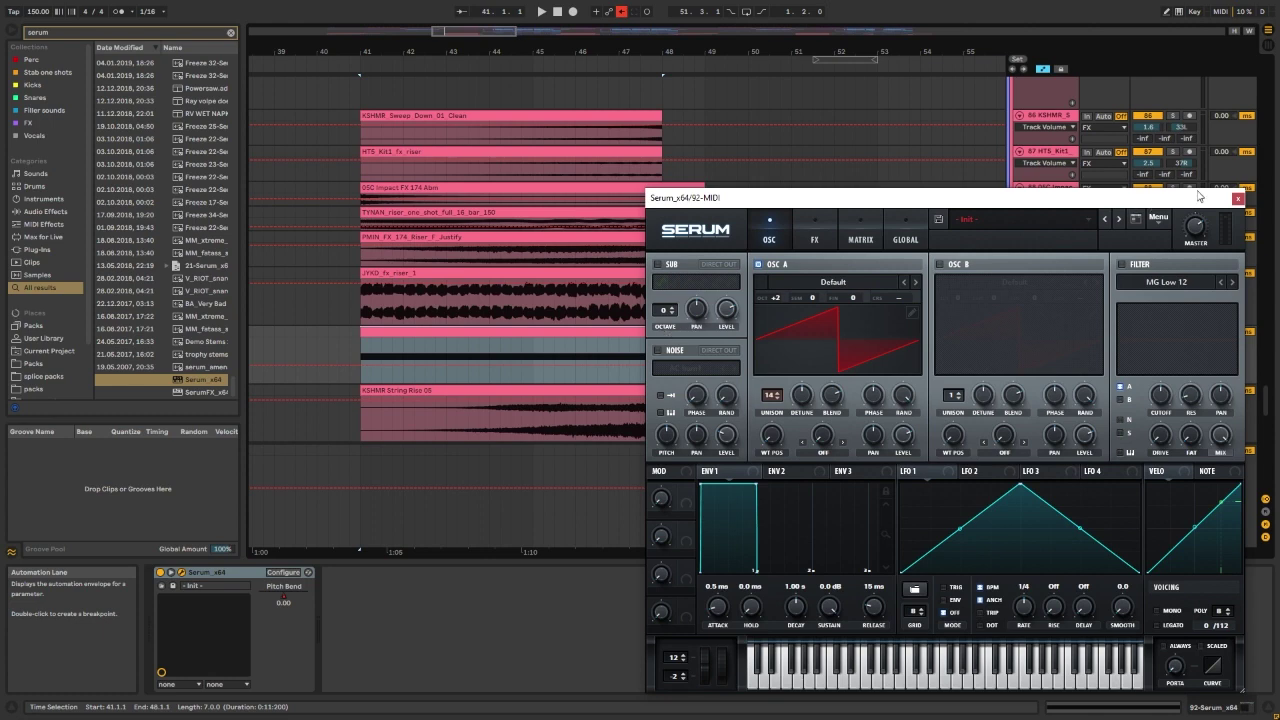
drag(1200, 197, 1095, 176)
click(1134, 178)
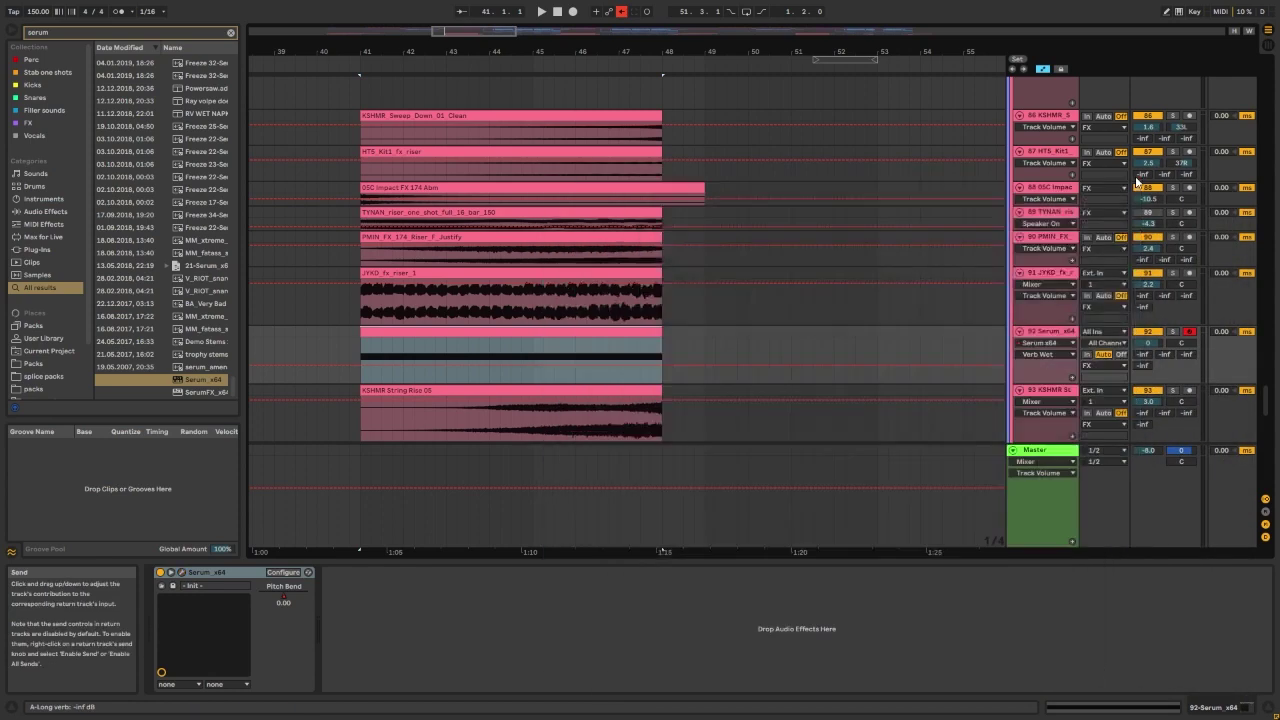
Step: Play the FX group build-up from bar 41 in the full mix and deactivate the Serum track during playback
scroll(614, 189, up, 3)
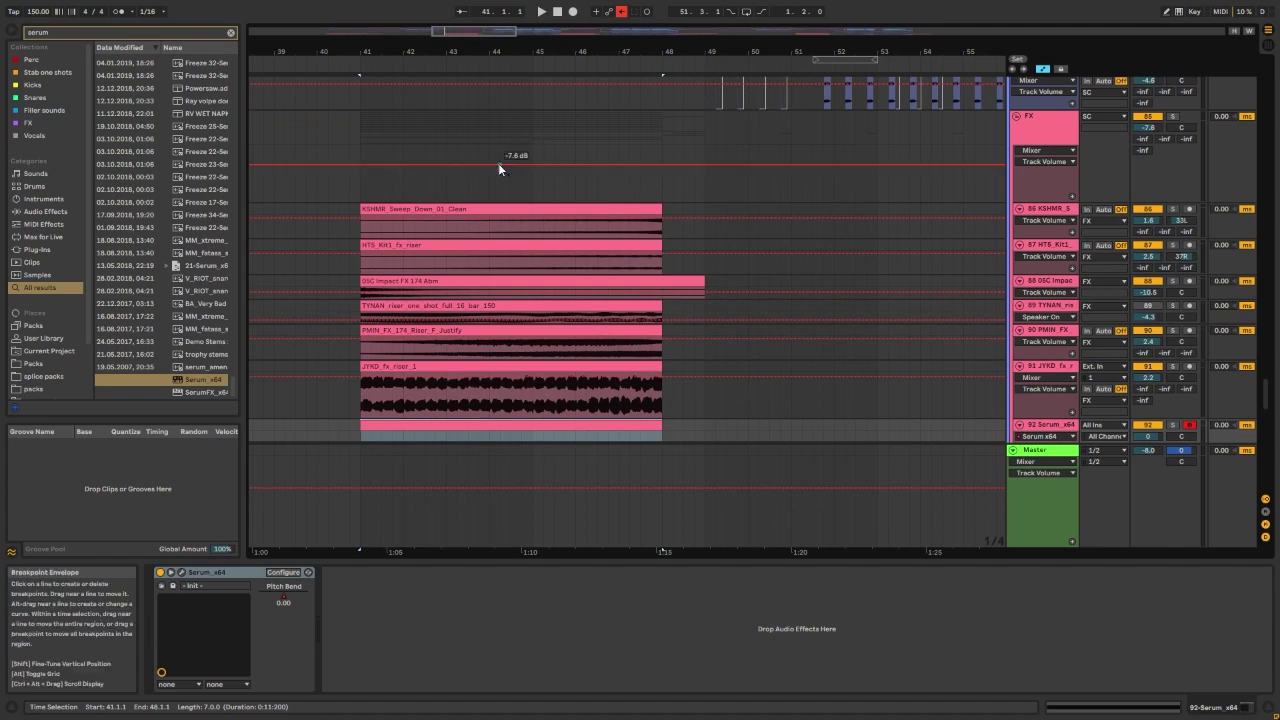
click(364, 192)
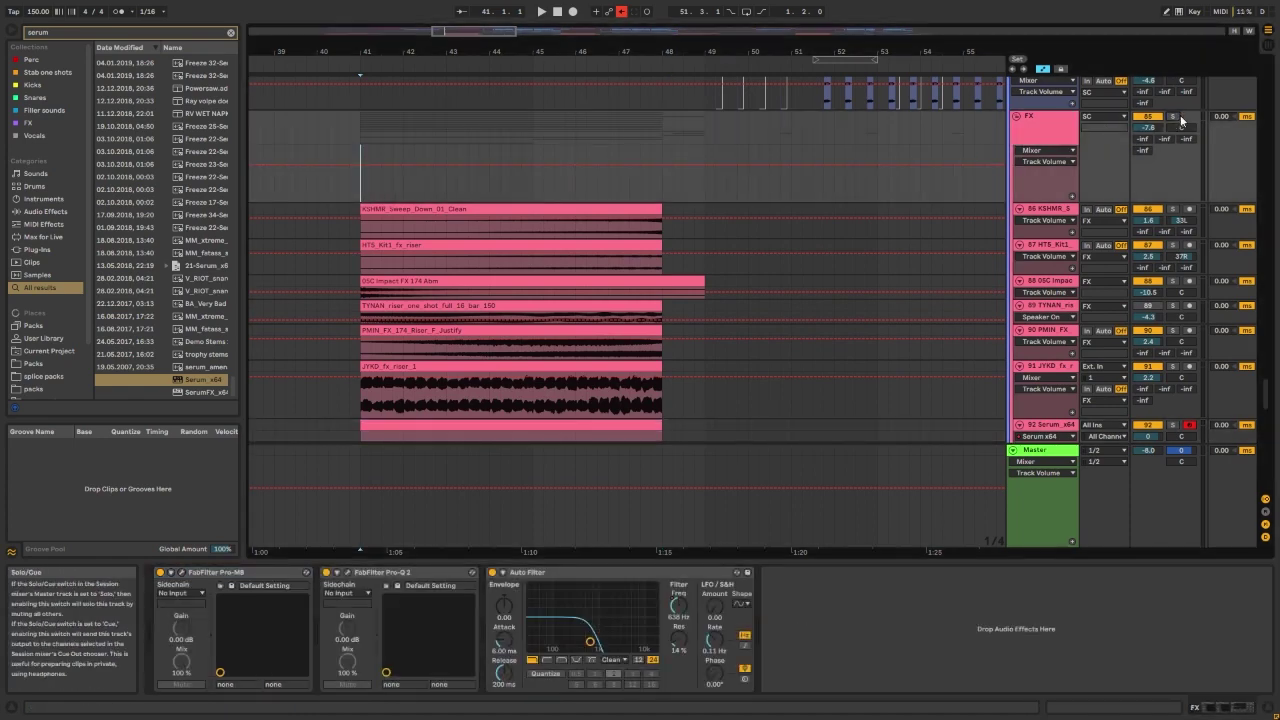
key(space)
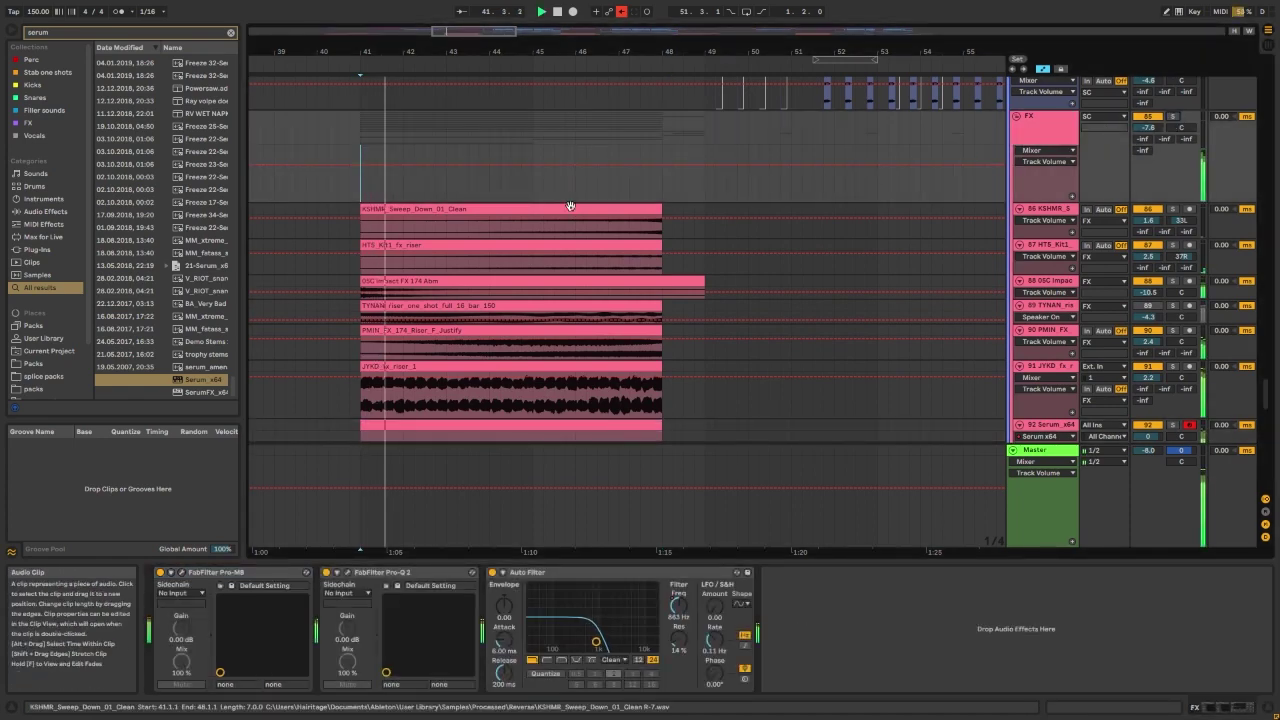
scroll(986, 384, down, 2)
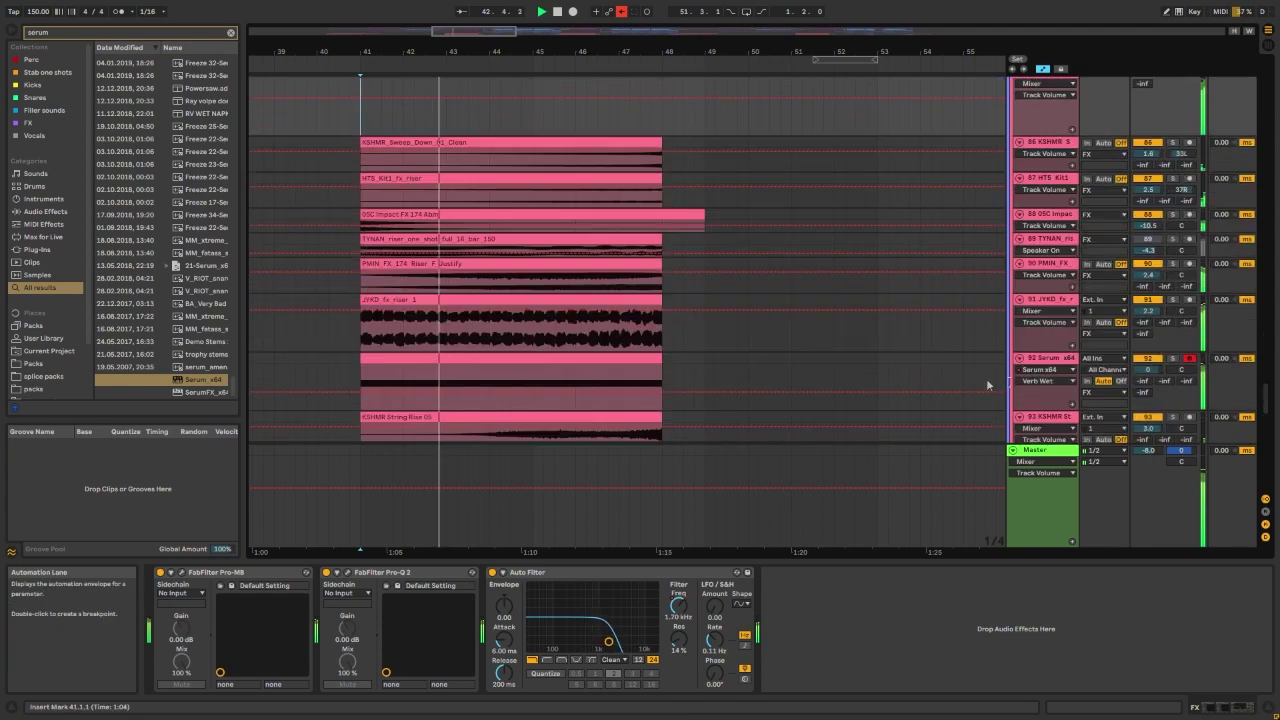
scroll(668, 257, up, 2)
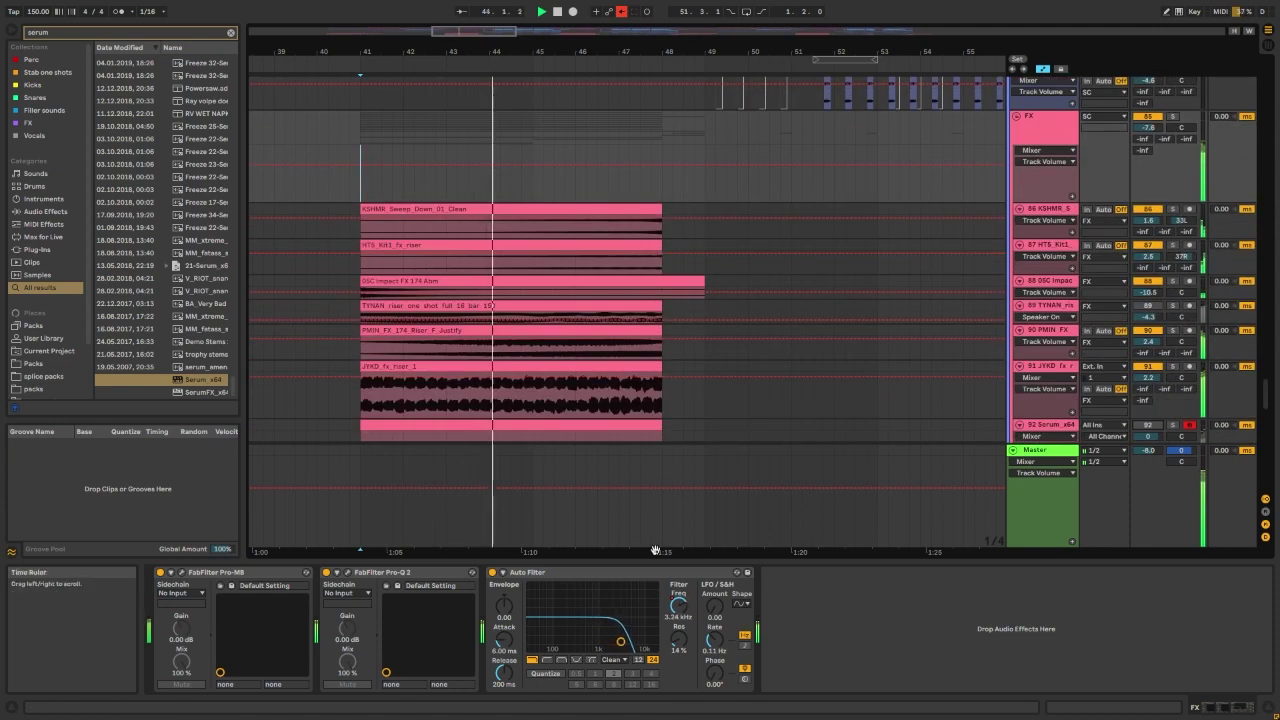
key(space)
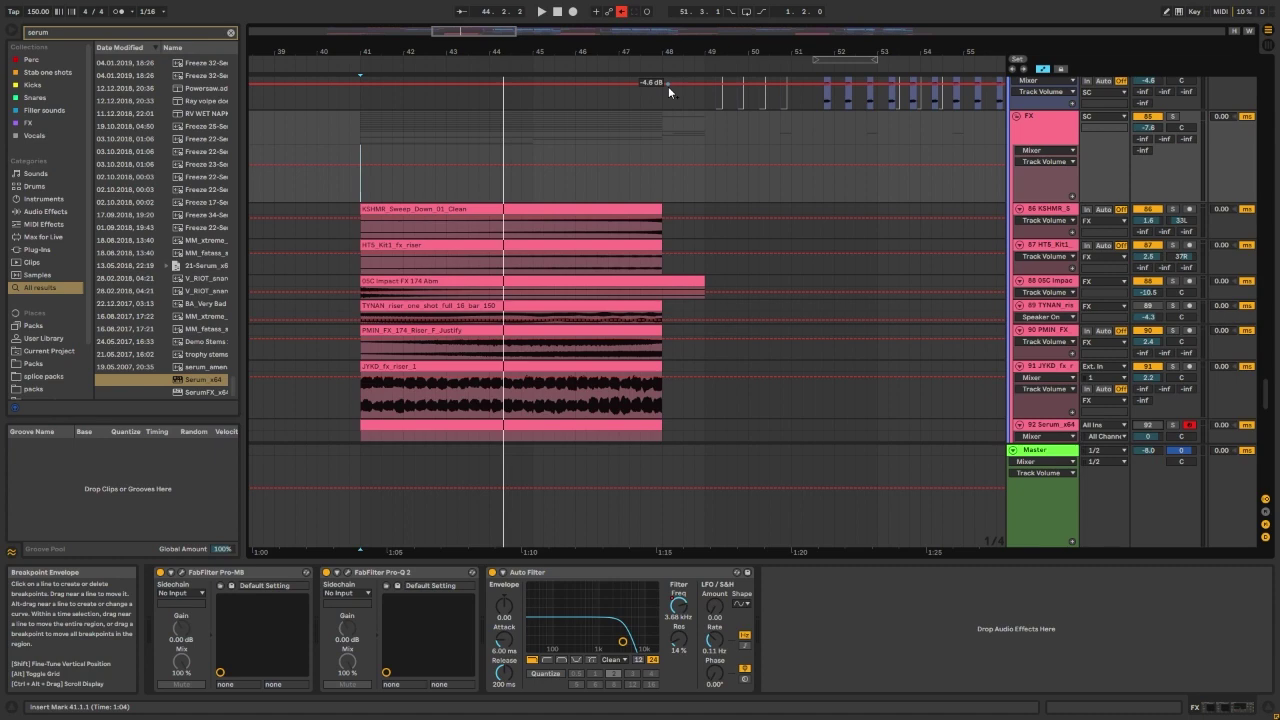
Step: Examine the FX group and its layered riser, sweep, downlifter and reverse tracks from track 86 to track 101
scroll(737, 180, up, 4)
scroll(991, 205, down, 5)
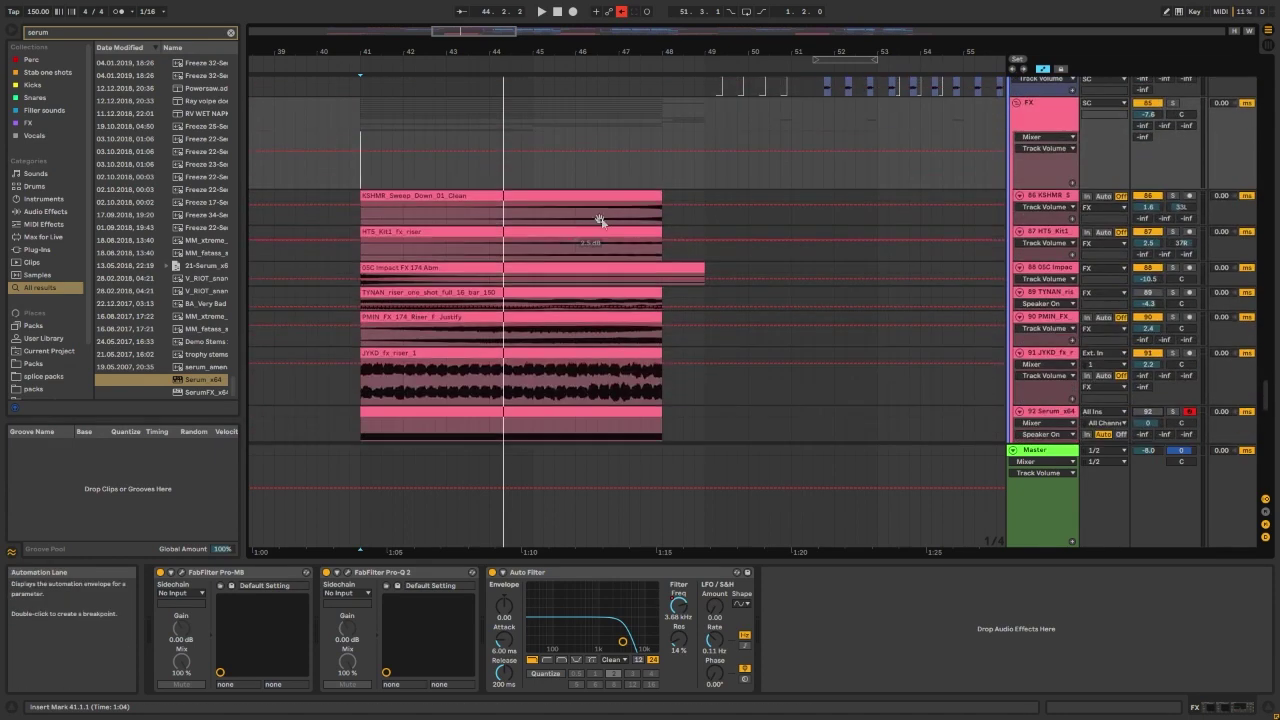
scroll(600, 220, down, 2)
scroll(566, 179, up, 5)
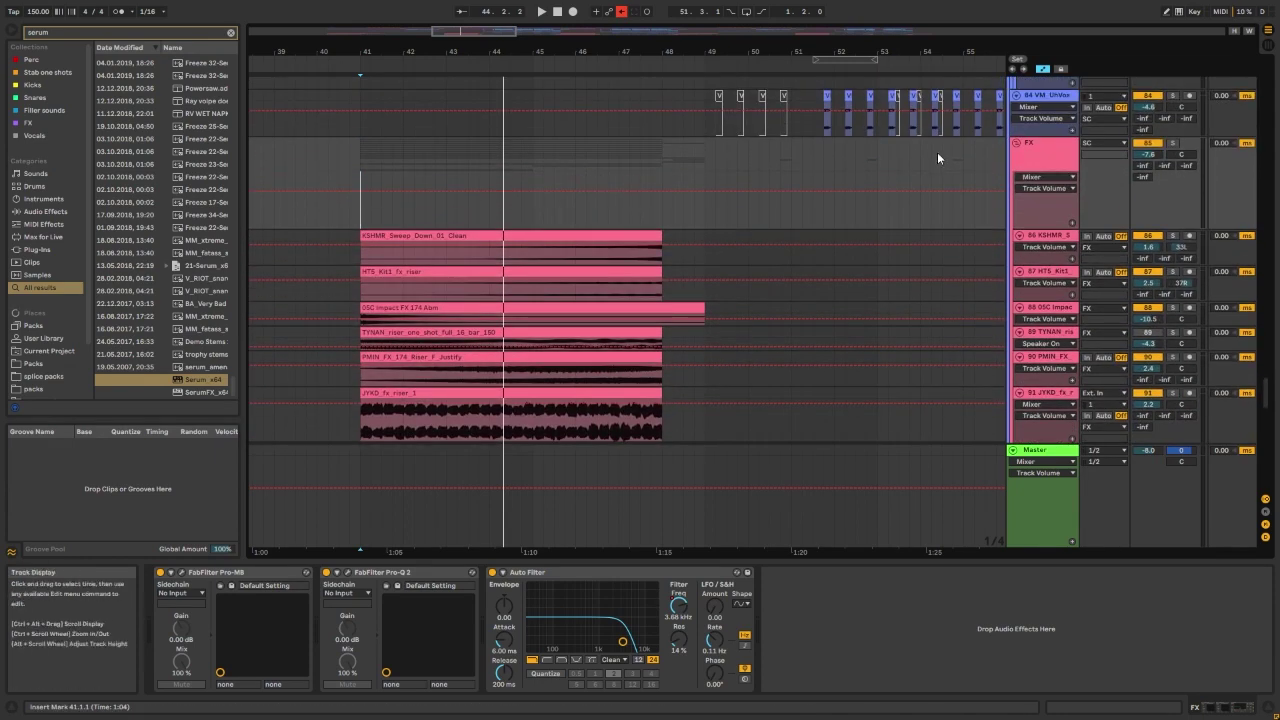
click(1034, 160)
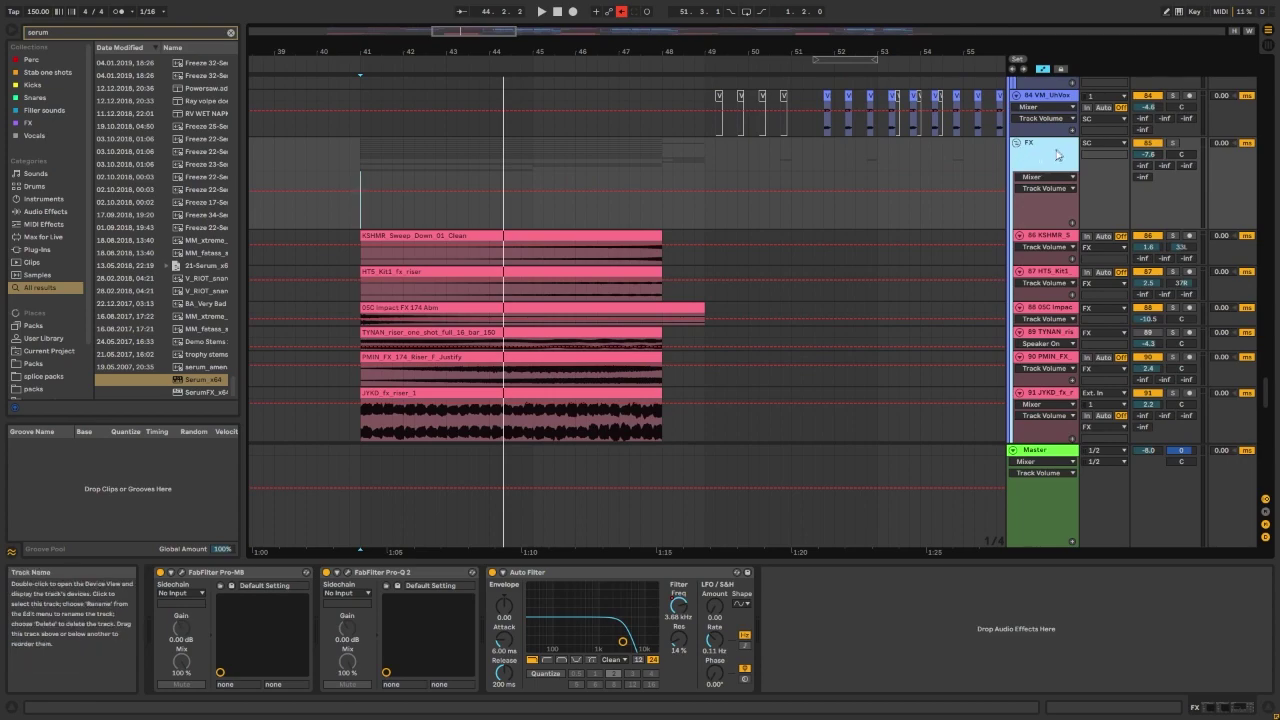
scroll(600, 170, down, 8)
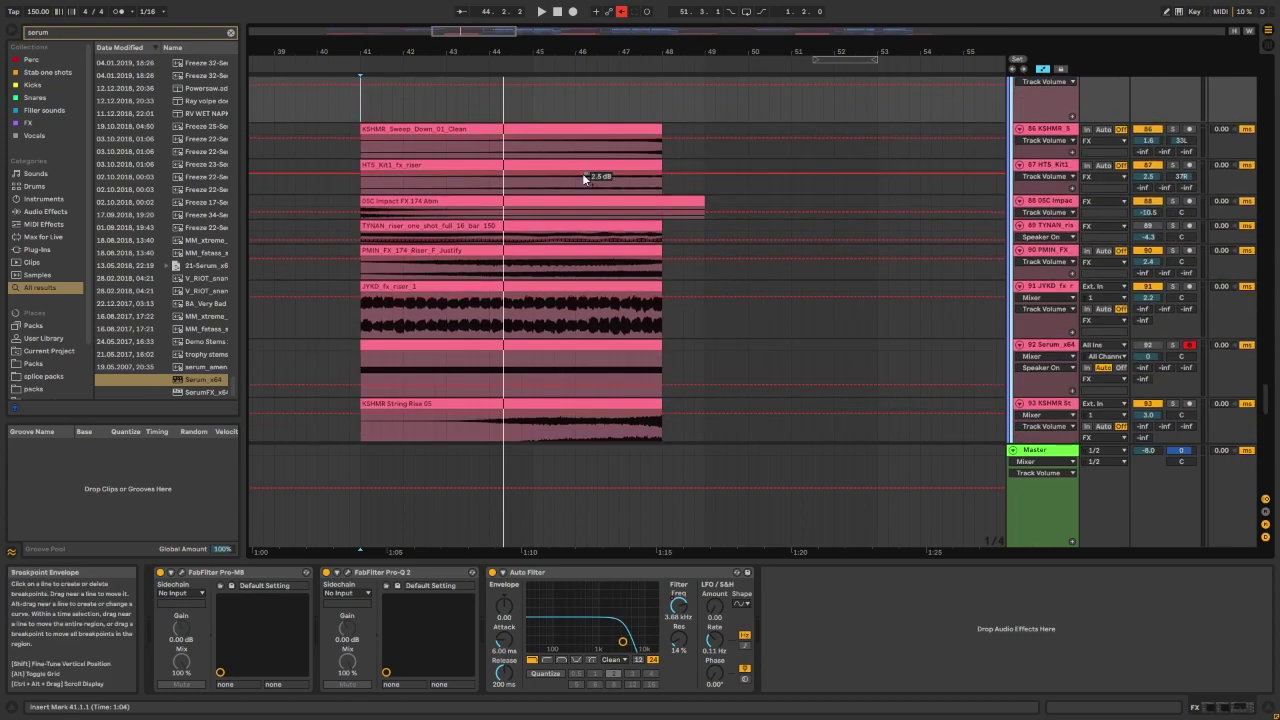
scroll(582, 173, down, 10)
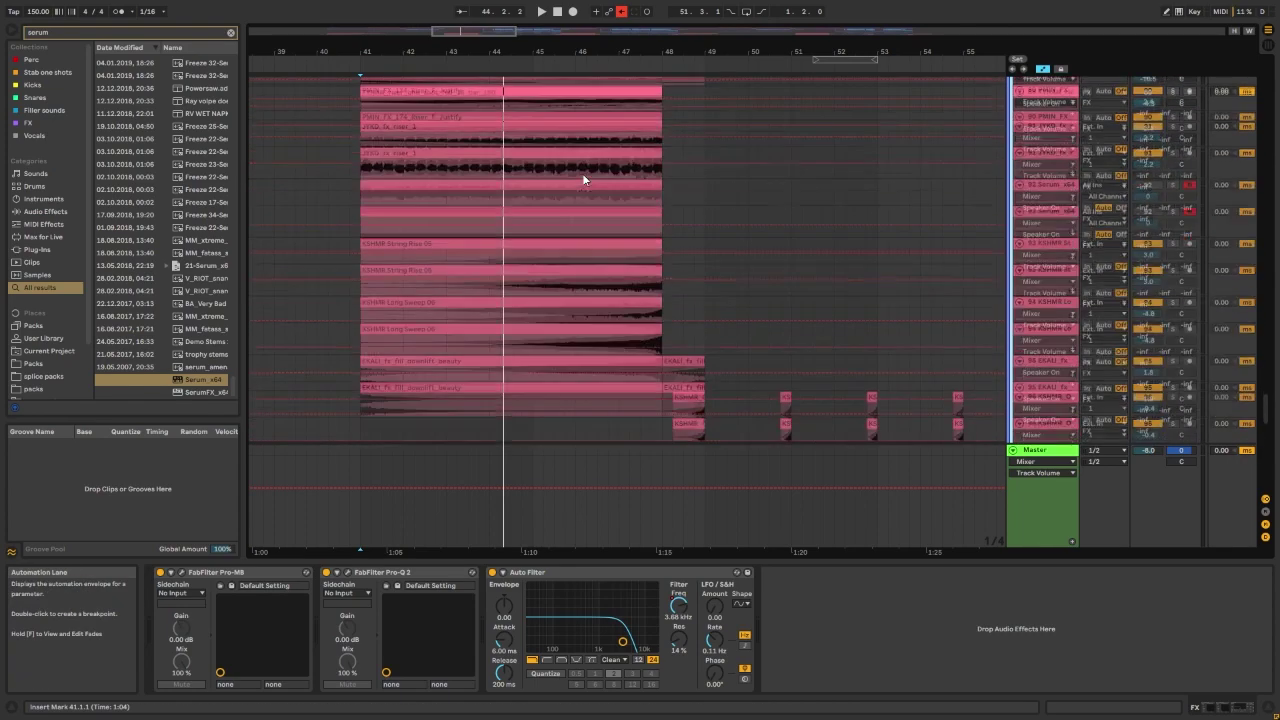
scroll(582, 173, up, 6)
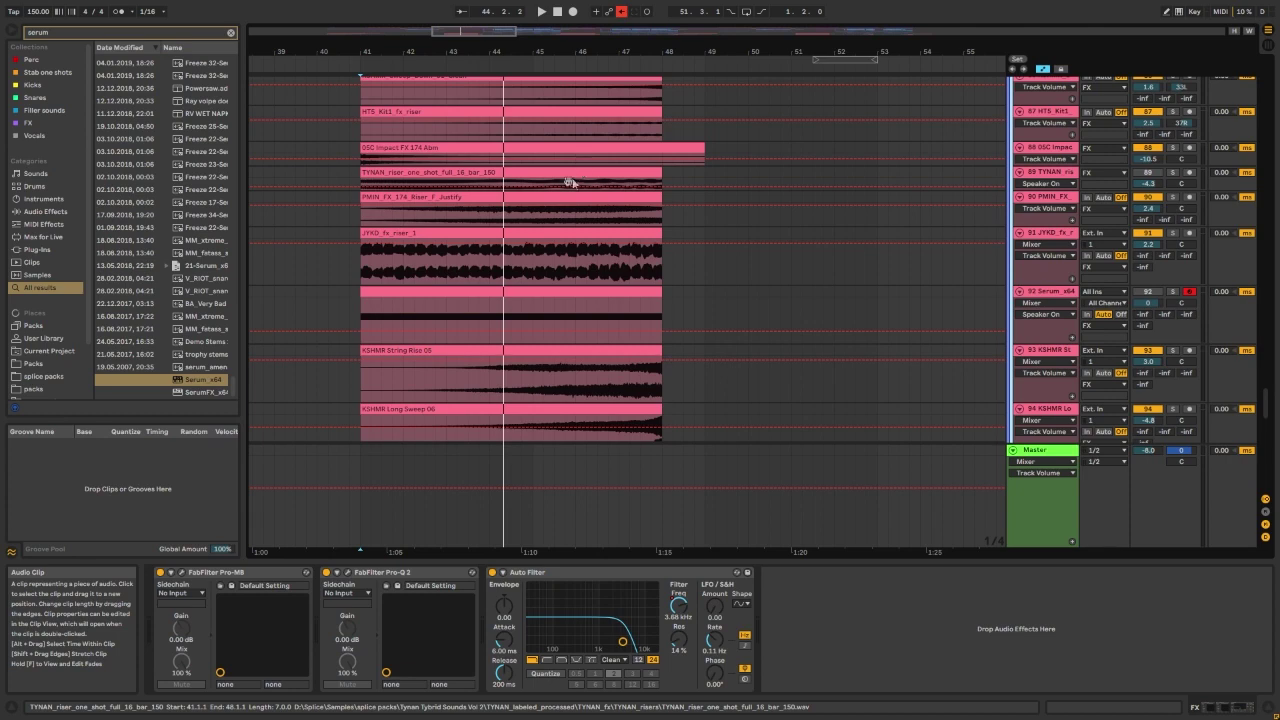
scroll(493, 235, down, 12)
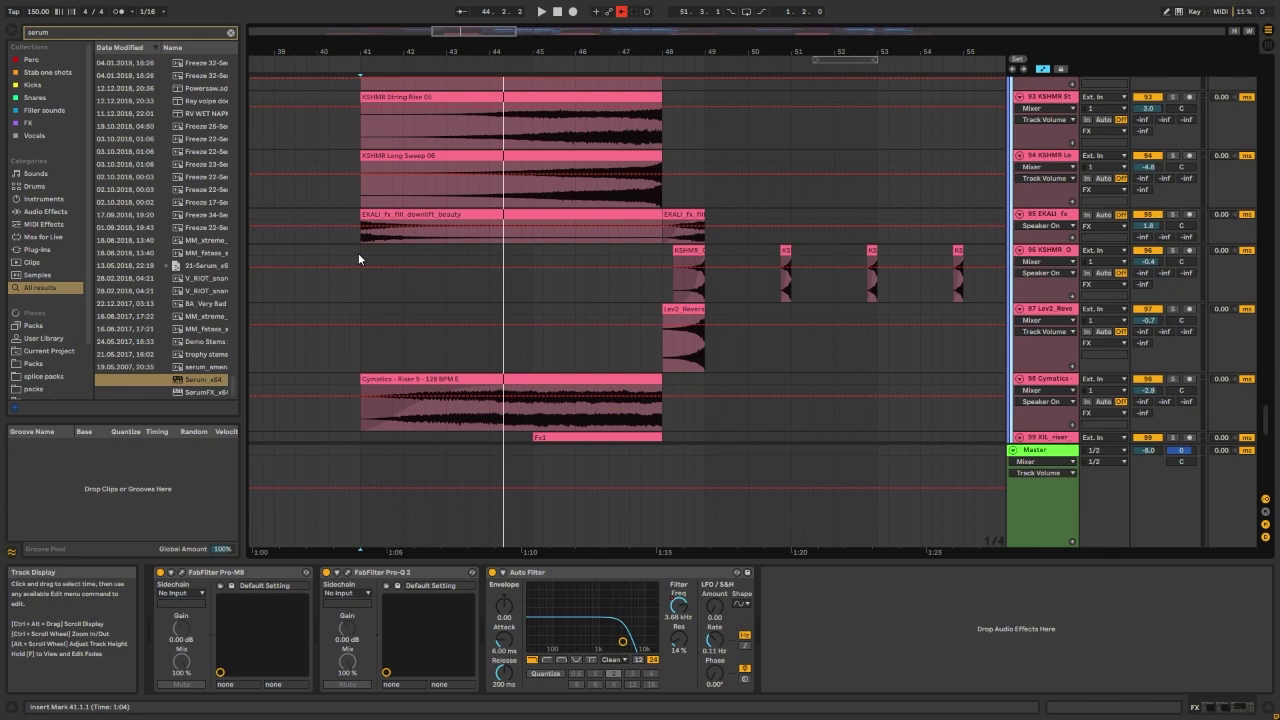
scroll(358, 253, down, 3)
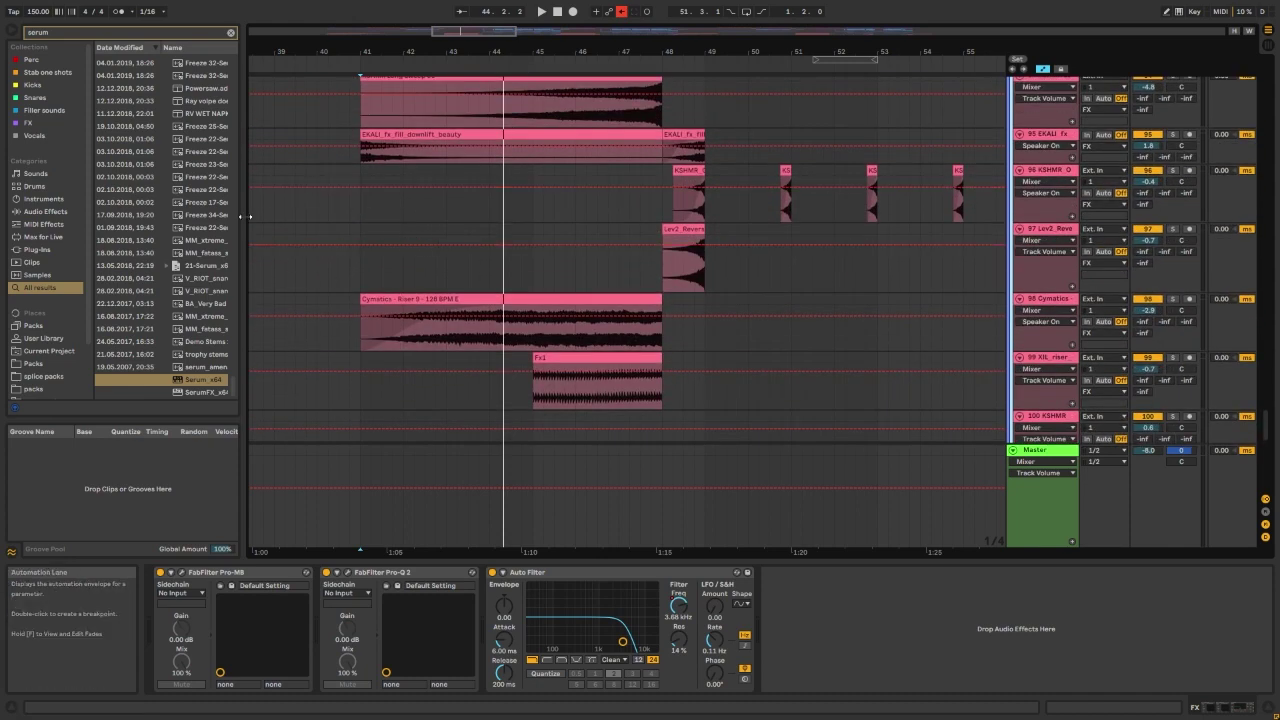
scroll(320, 231, down, 1)
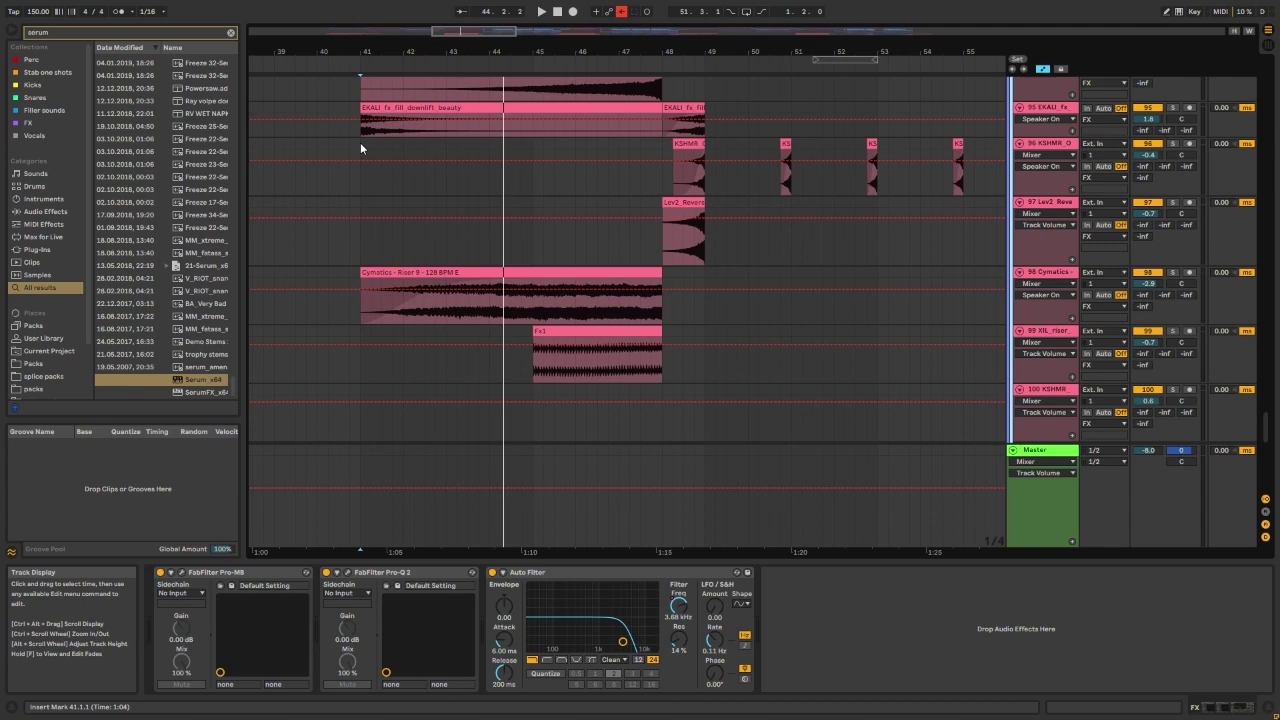
scroll(446, 178, down, 1)
scroll(594, 242, down, 5)
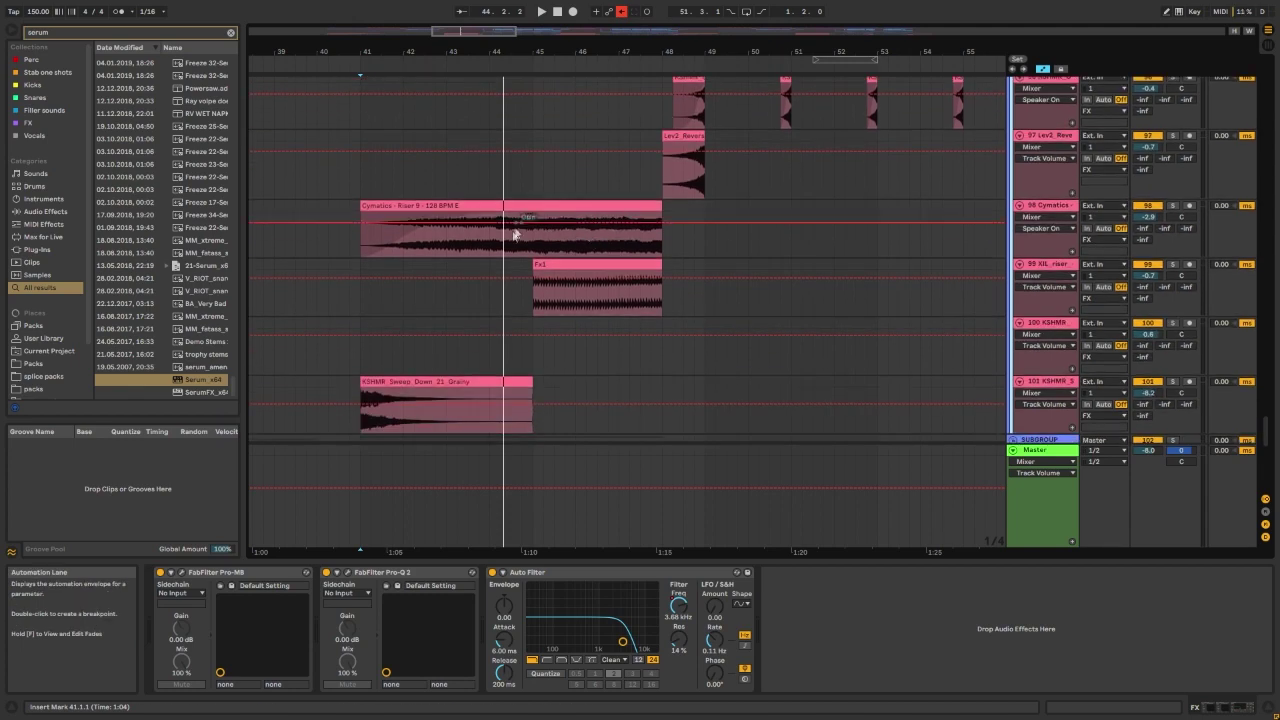
Step: Solo the SUBGROUP, play it from bar 41 and select Serum track 103
scroll(551, 260, down, 9)
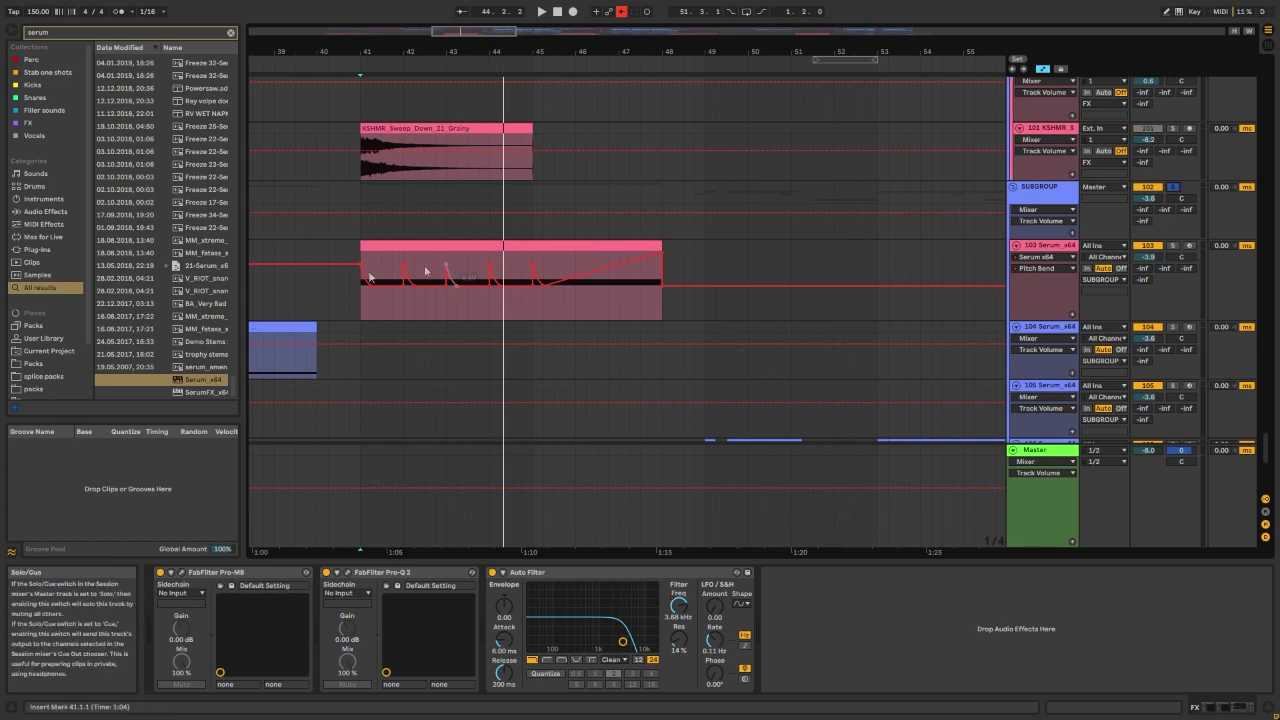
click(366, 232)
key(space)
key(Down)
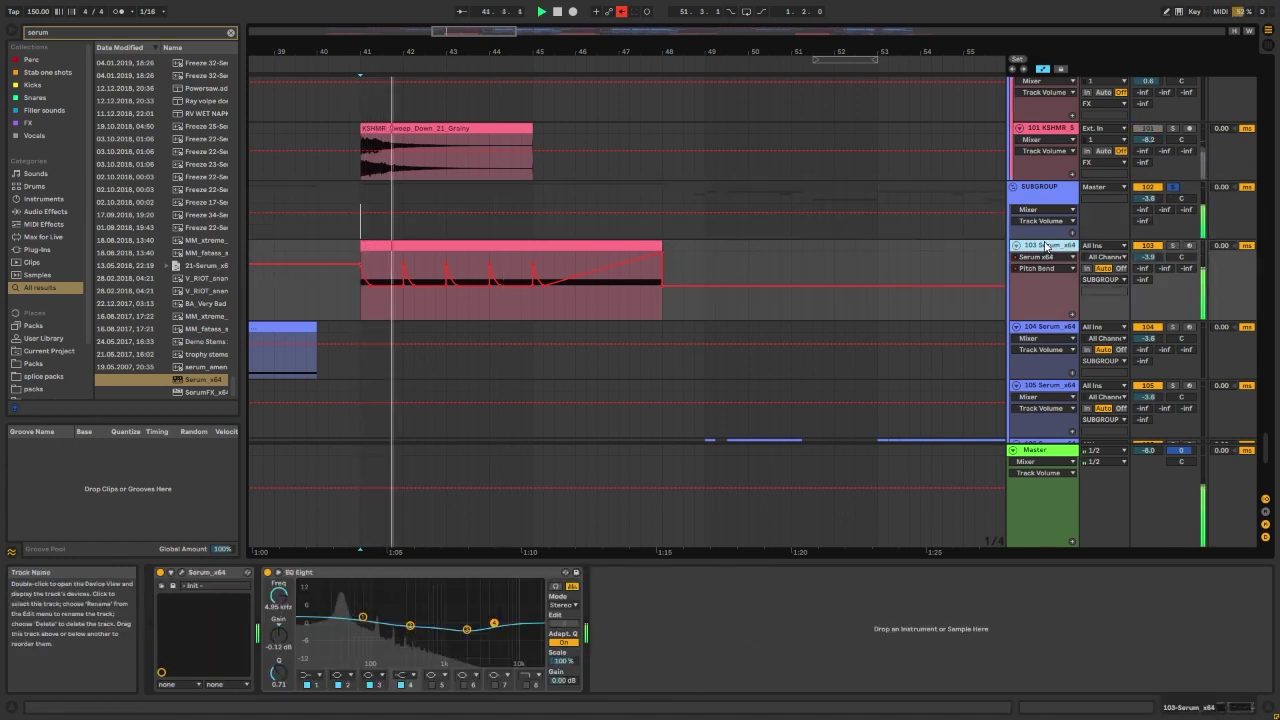
Step: Review track 103's Serum patch on its FX and oscillator pages and close the plug-in window
click(183, 575)
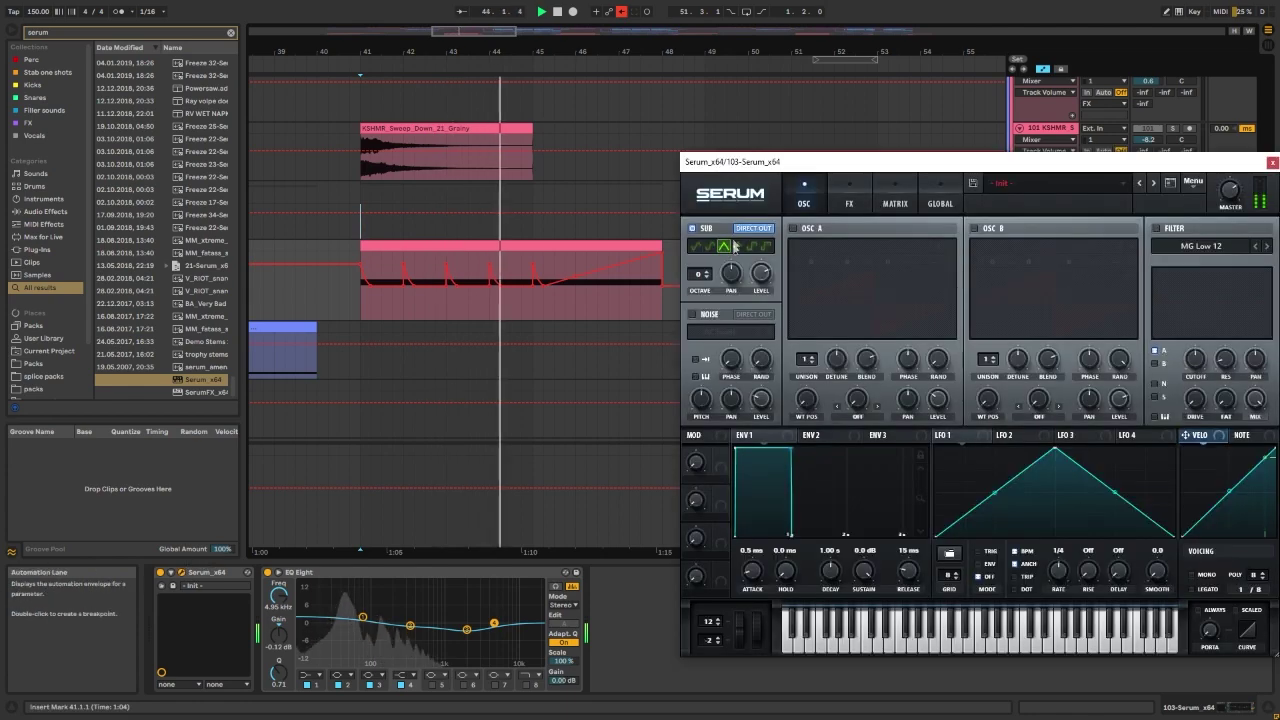
click(845, 186)
click(804, 188)
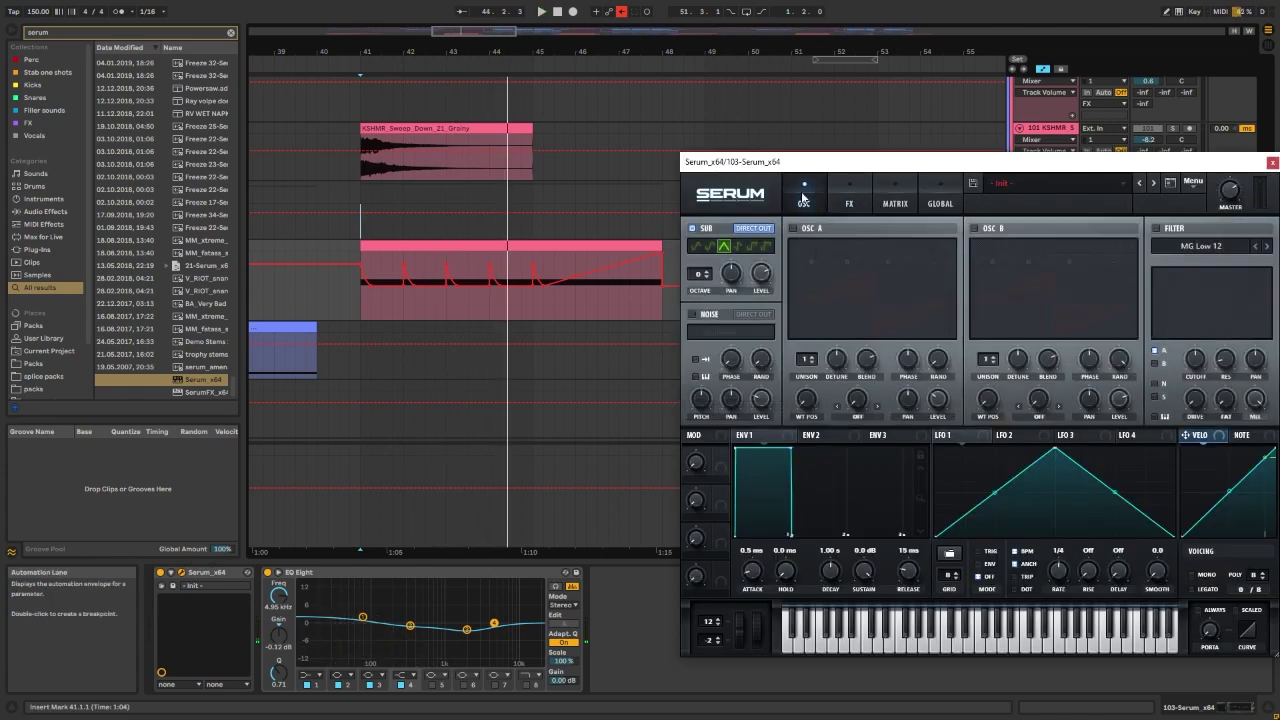
drag(900, 170, 751, 142)
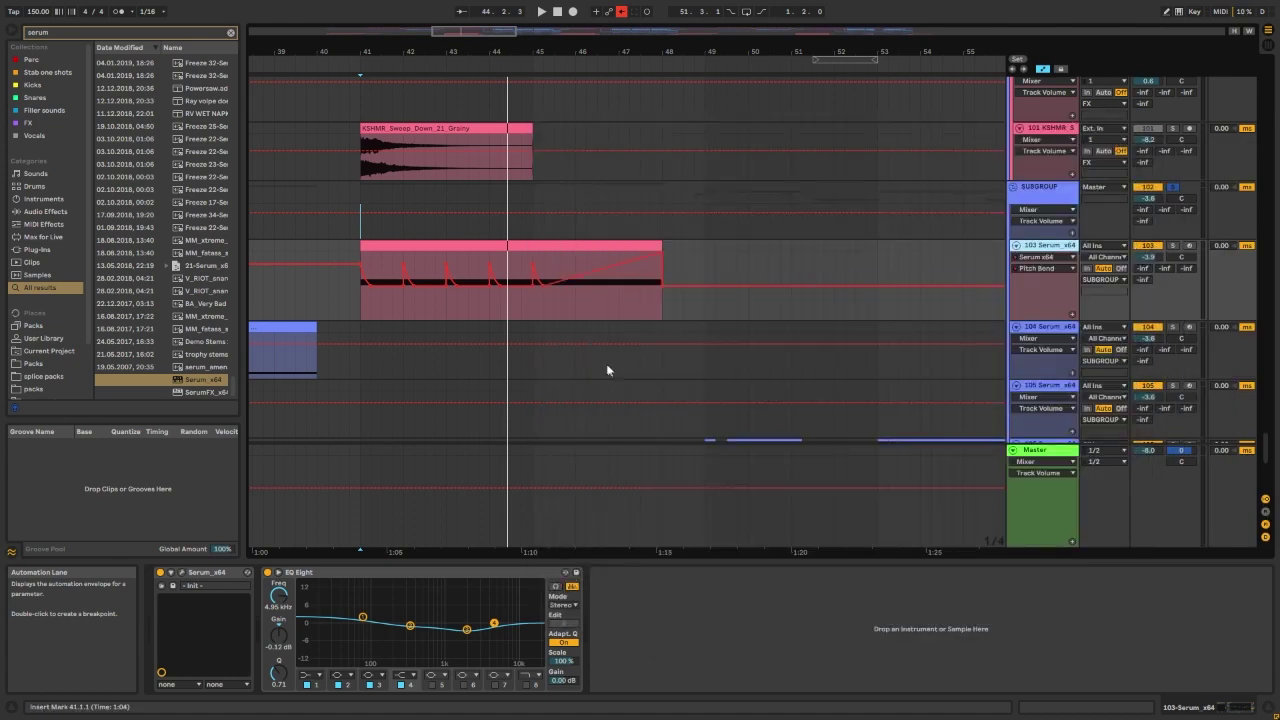
click(1125, 133)
click(183, 572)
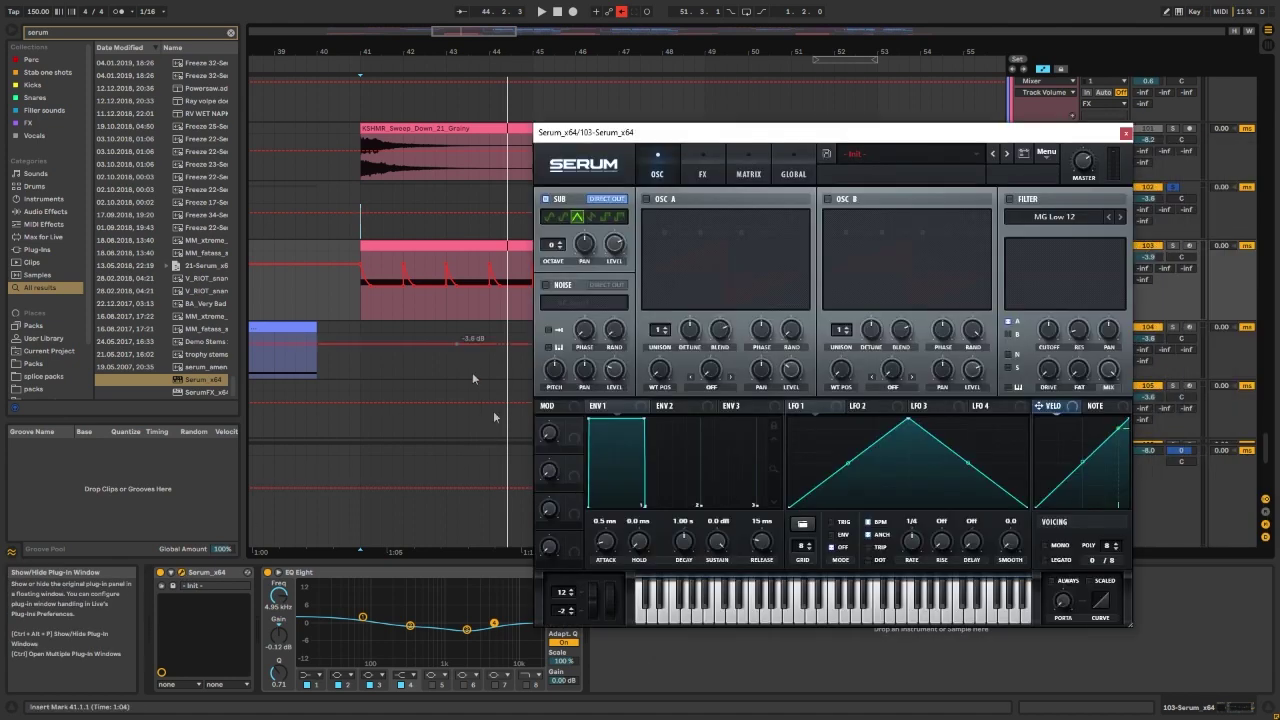
click(1125, 133)
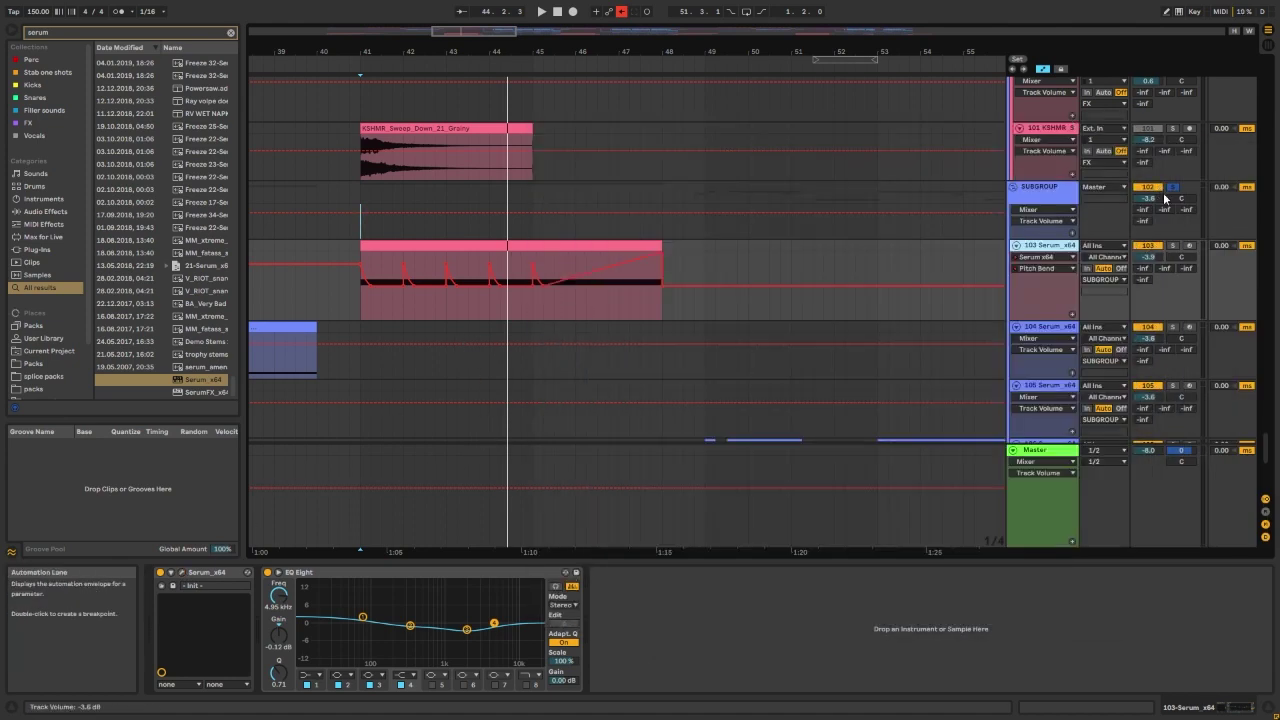
Step: Take the SUBGROUP out of solo, play the build-up from bar 40 and place the insert marker at bar 45 on track 103
click(316, 247)
key(space)
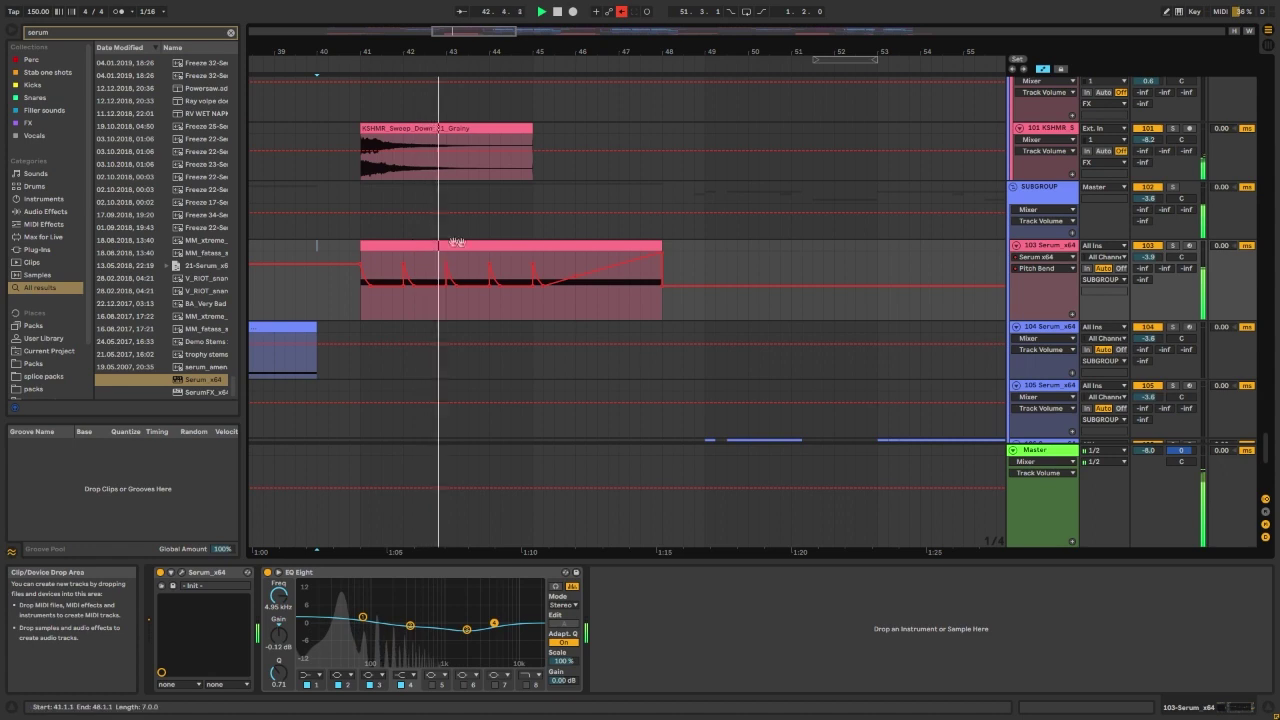
click(535, 260)
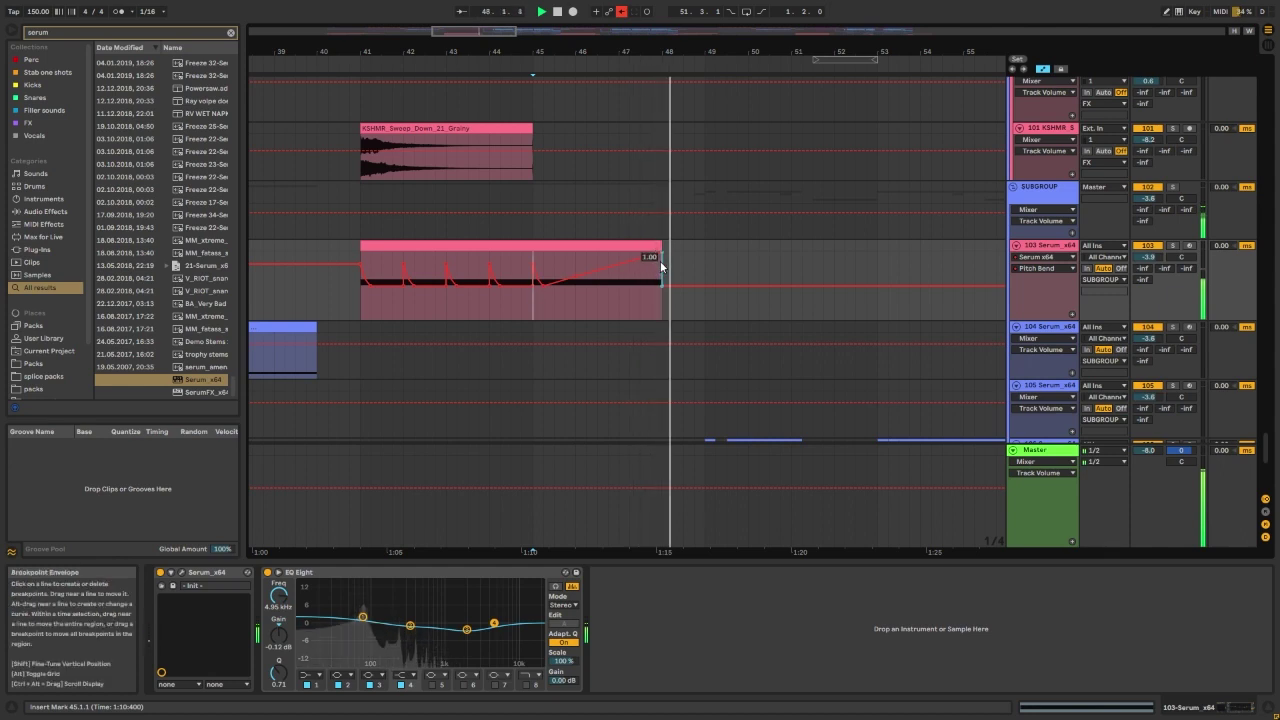
key(space)
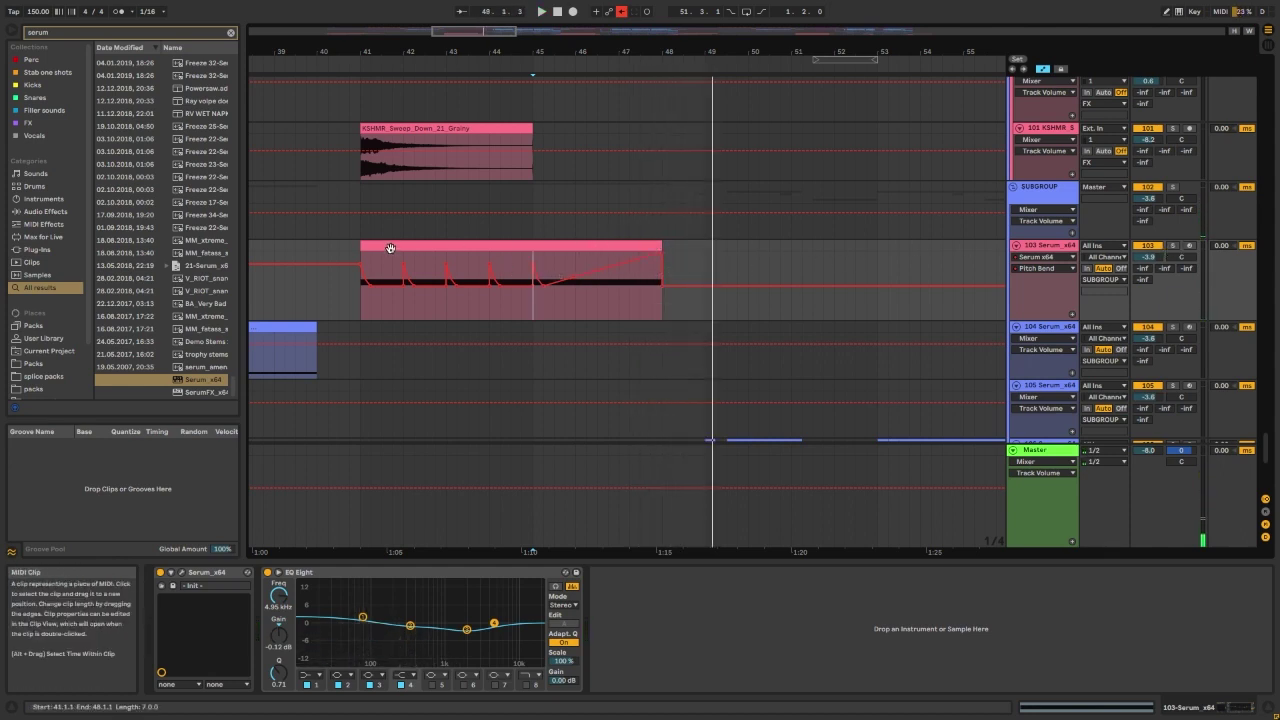
Step: Replay the sub build-up in the full mix from bar 41 and point out the track 103 clip spanning bars 41 to 48
click(358, 247)
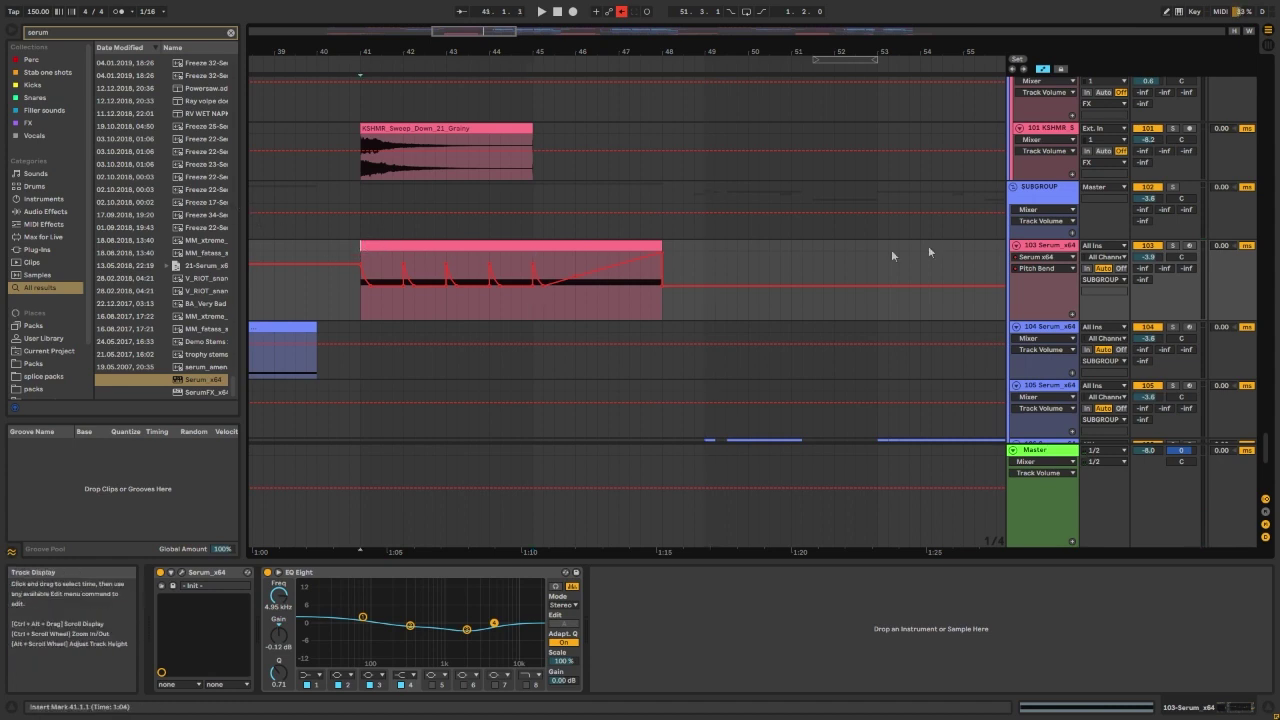
key(space)
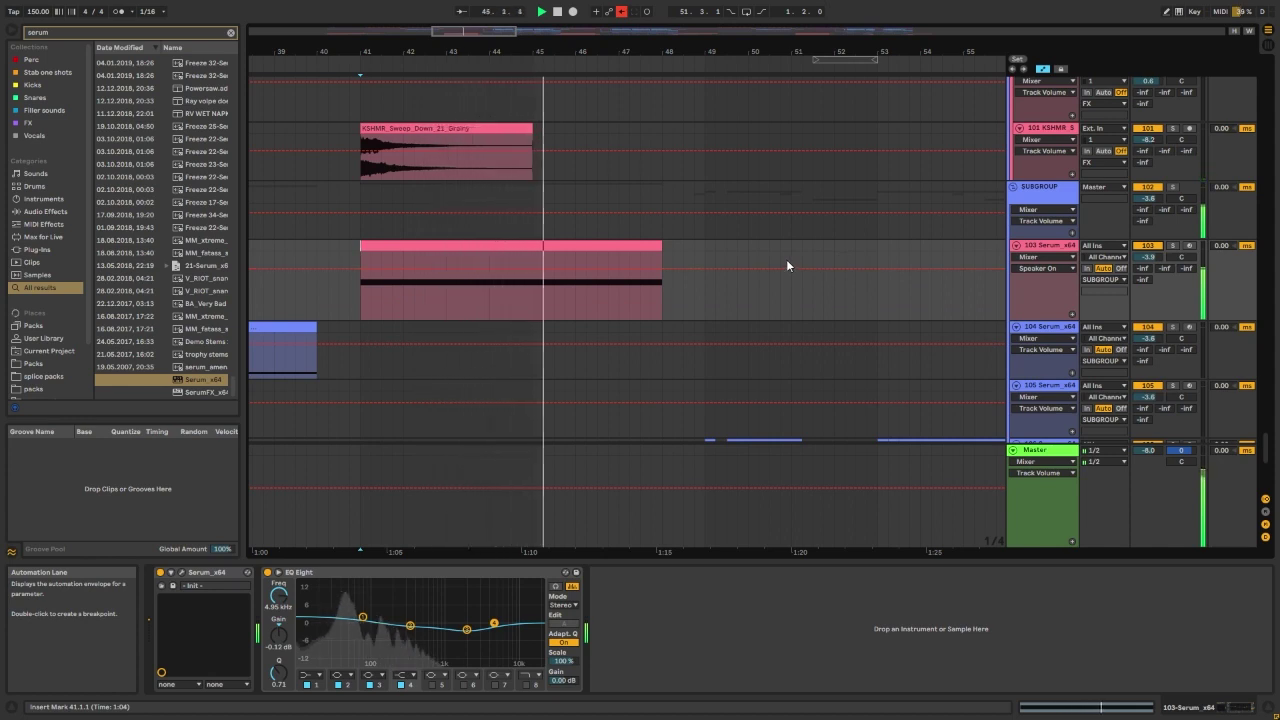
key(space)
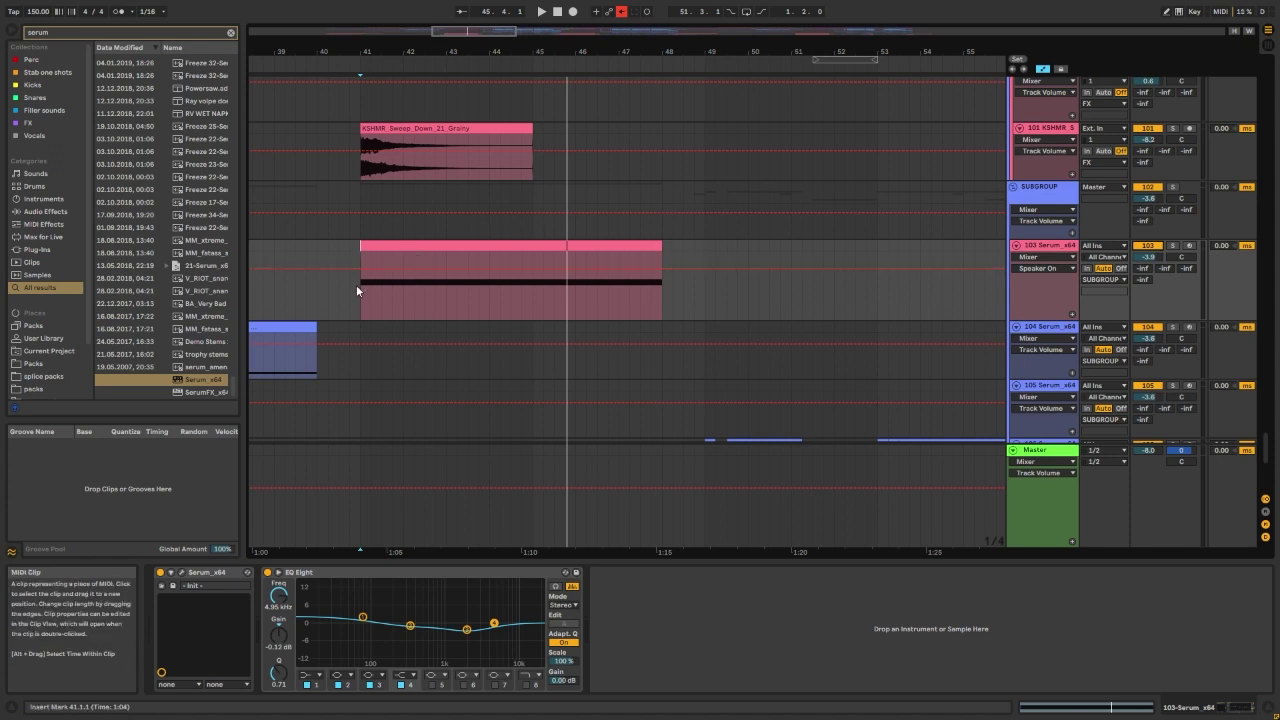
drag(360, 284, 684, 235)
click(697, 248)
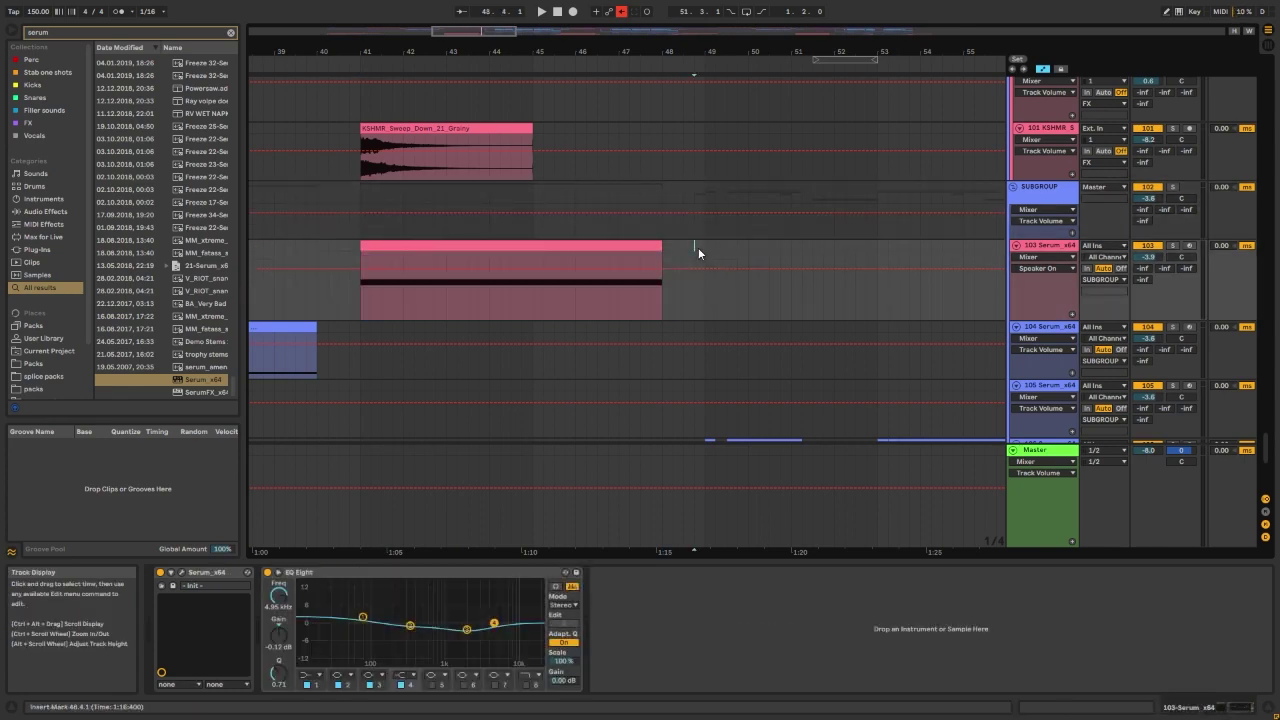
Step: Solo Serum track 106 and play its sub clips from bar 49
scroll(634, 280, down, 2)
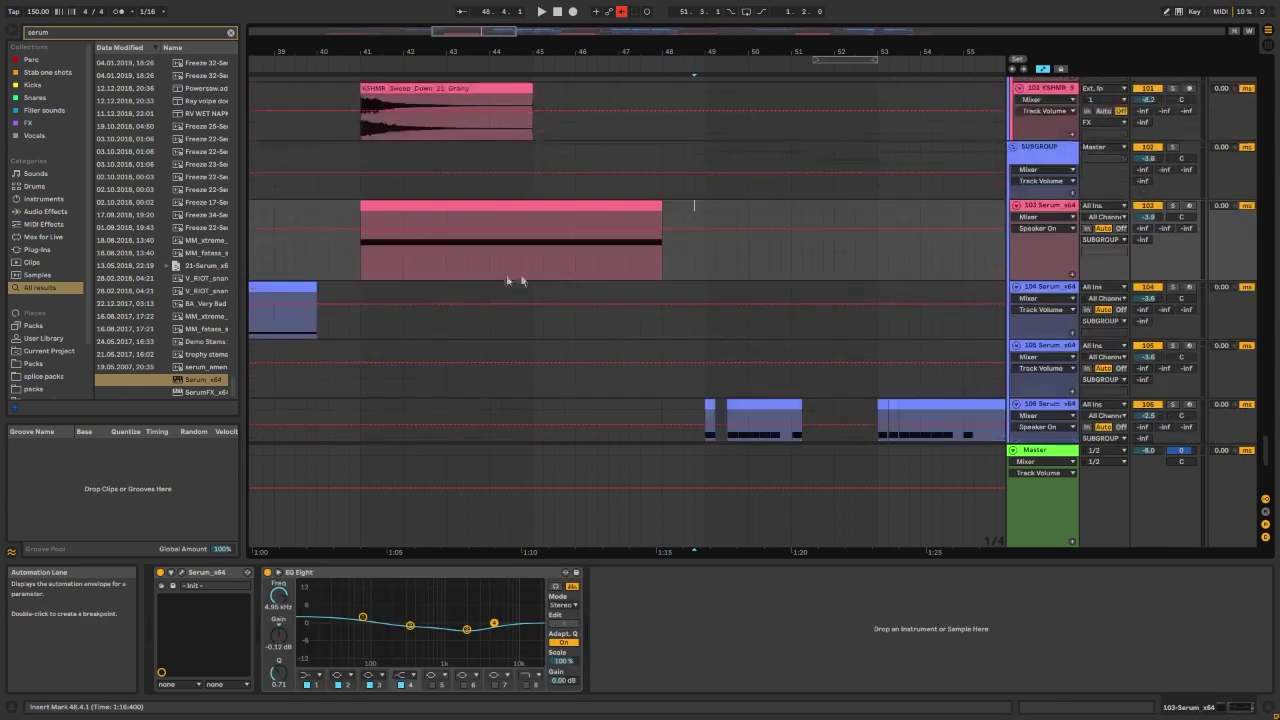
scroll(440, 254, down, 8)
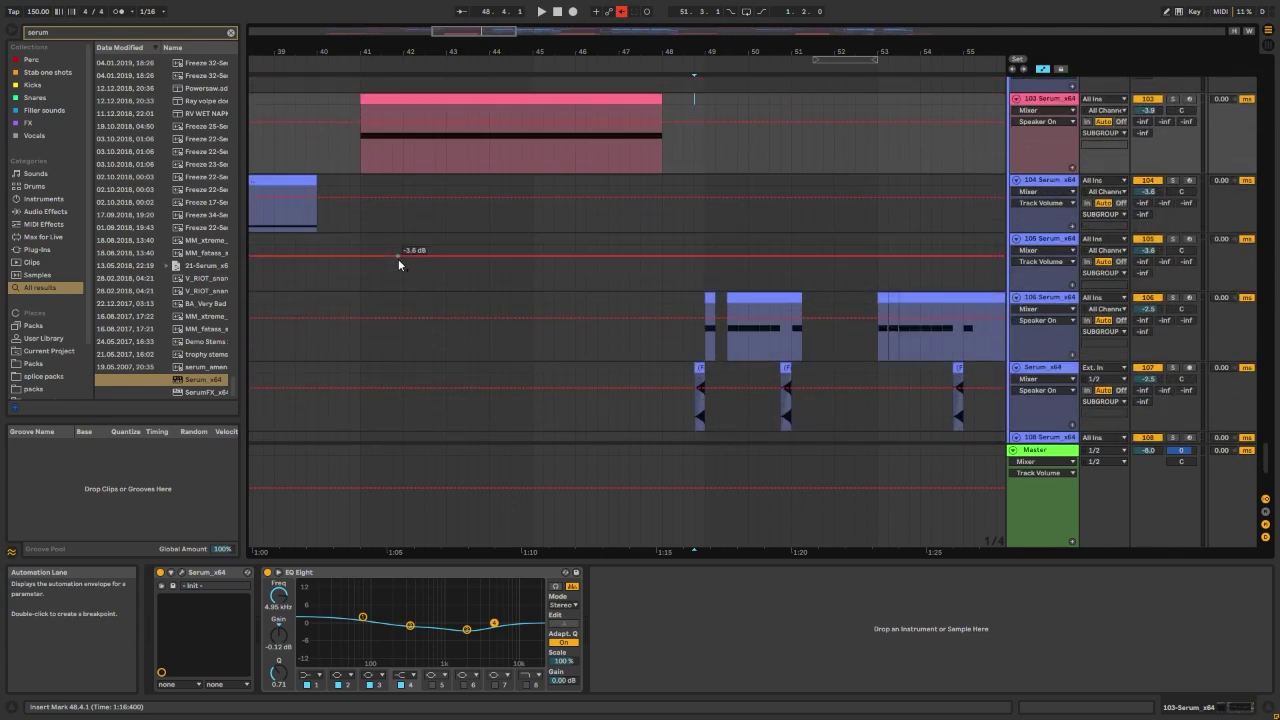
click(721, 265)
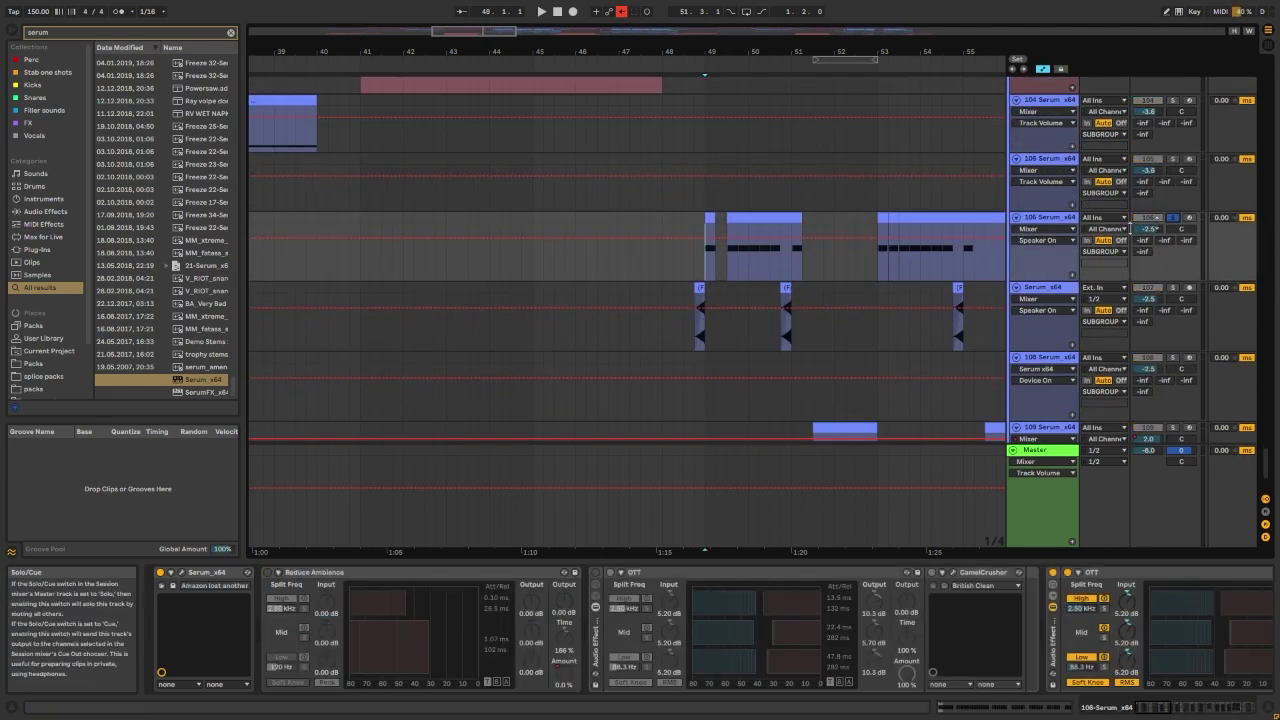
key(space)
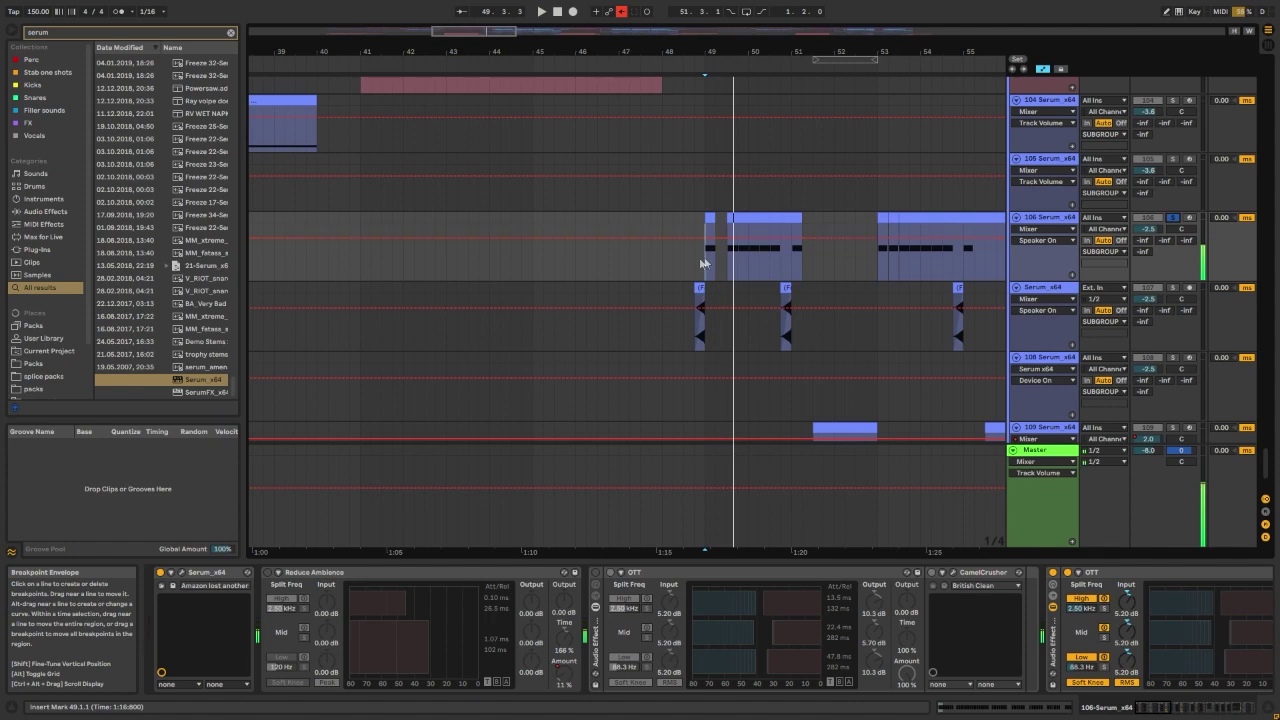
Step: Open Serum on track 106 and review its matrix, FX and oscillator pages during playback
click(181, 578)
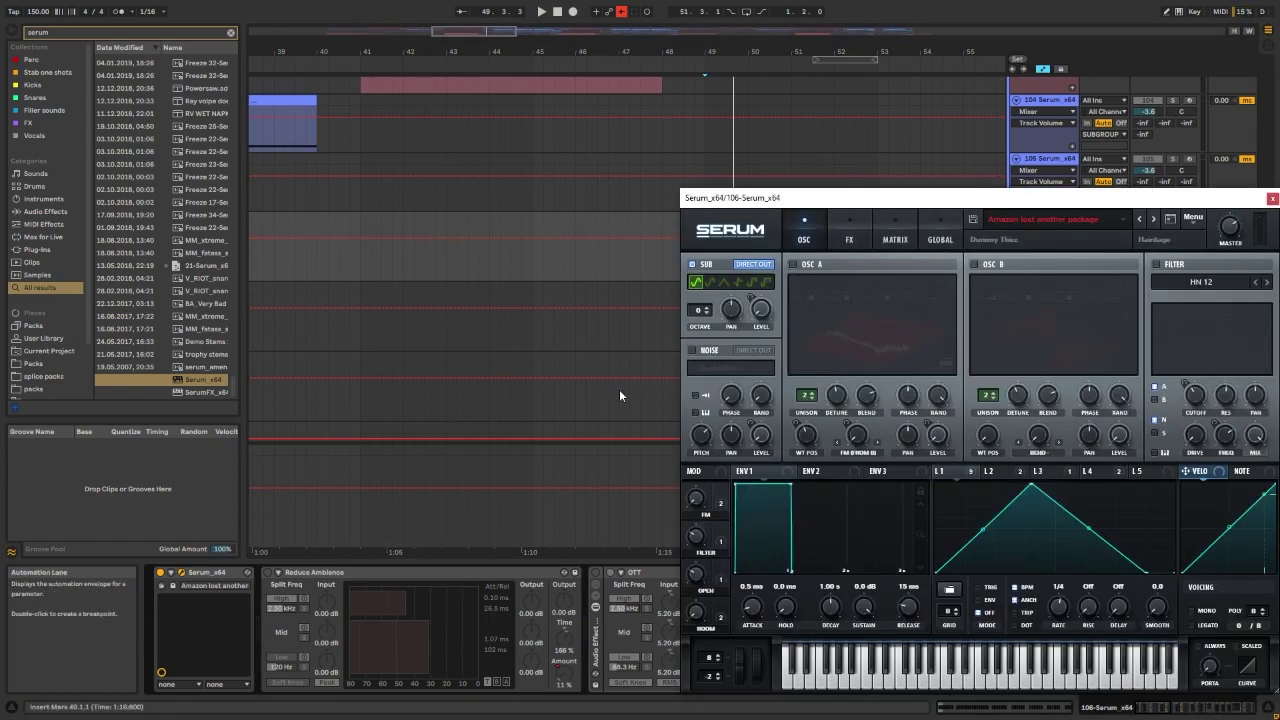
drag(808, 190, 736, 140)
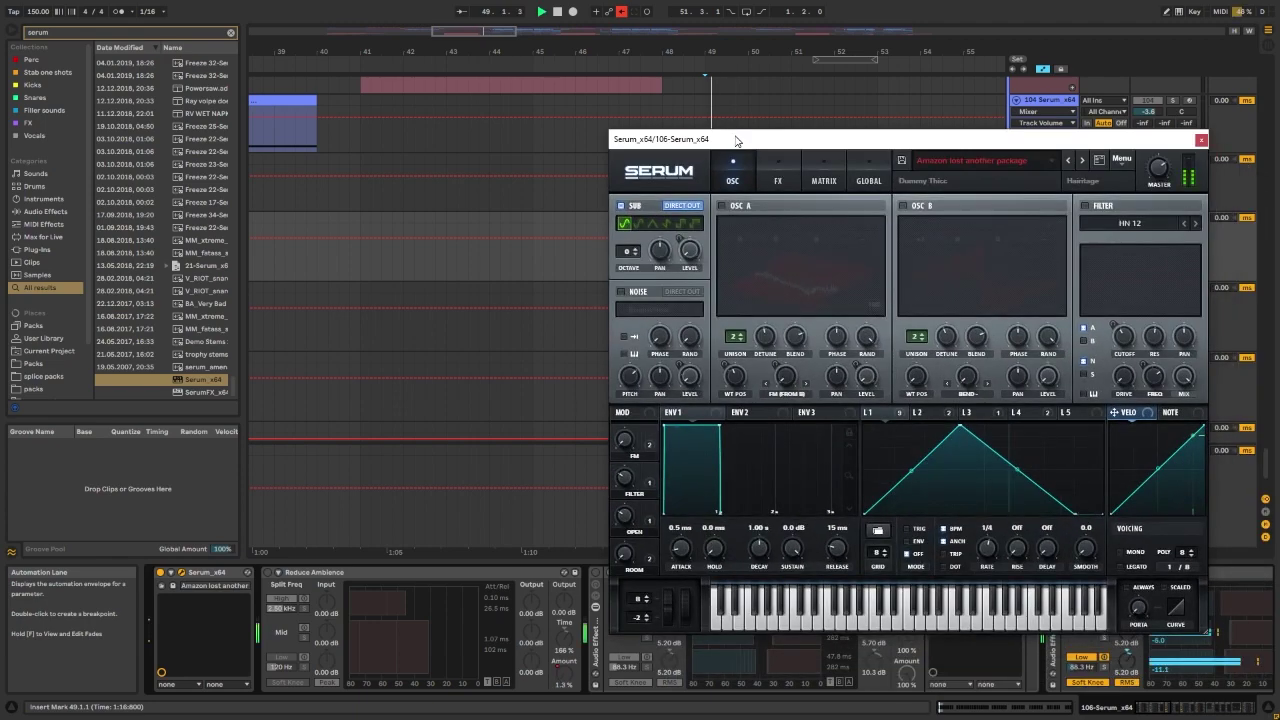
click(817, 180)
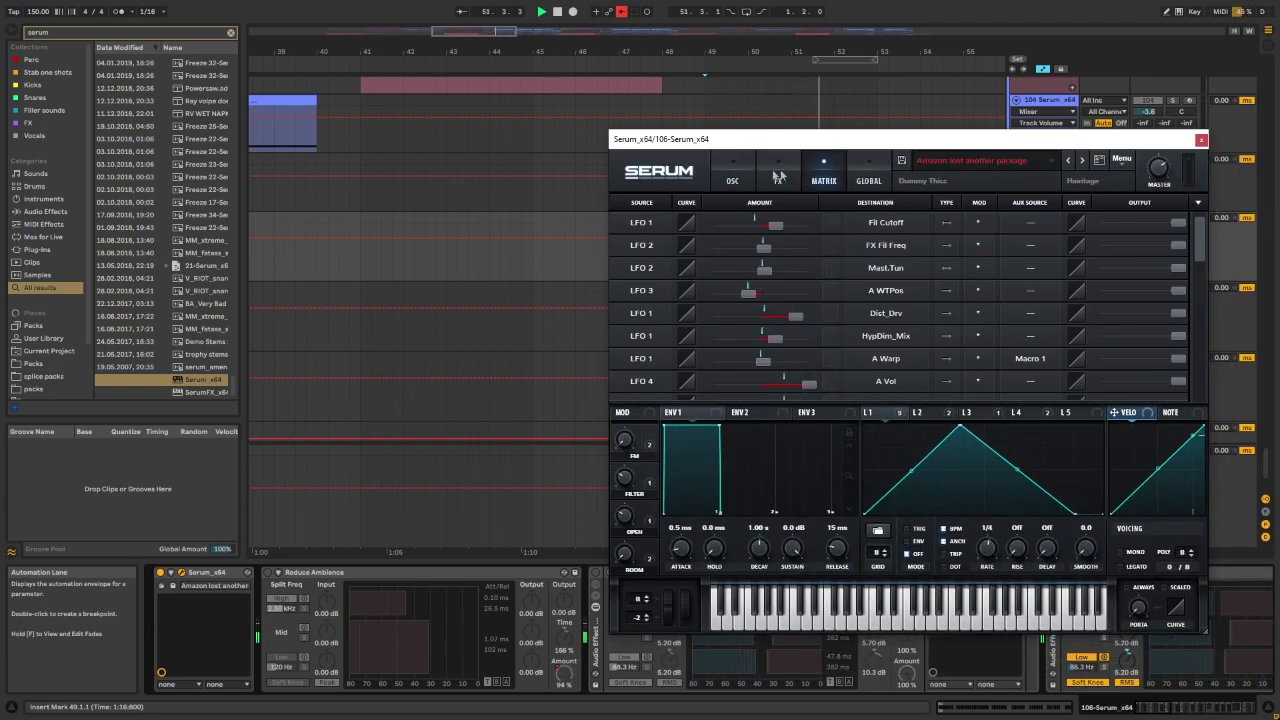
click(778, 180)
click(732, 180)
Step: Examine the LFO shapes of track 106's Serum patch and their routings in the modulation matrix
click(917, 412)
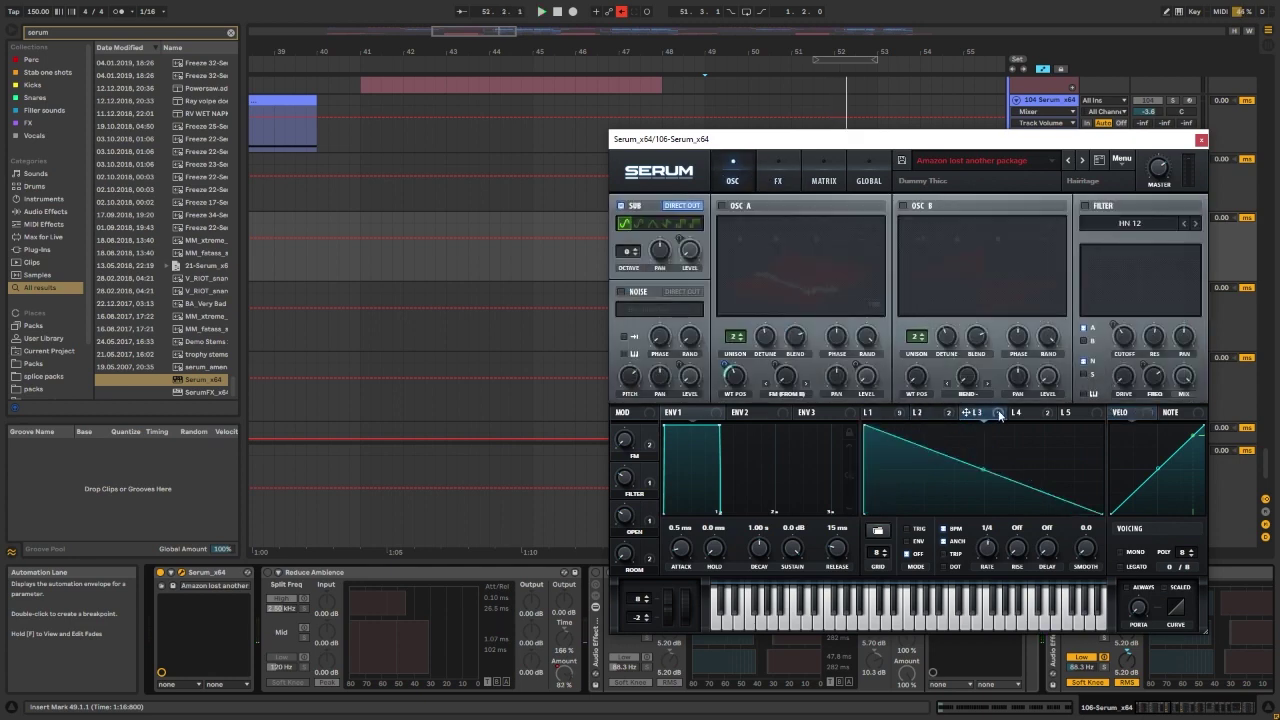
click(1018, 412)
click(875, 412)
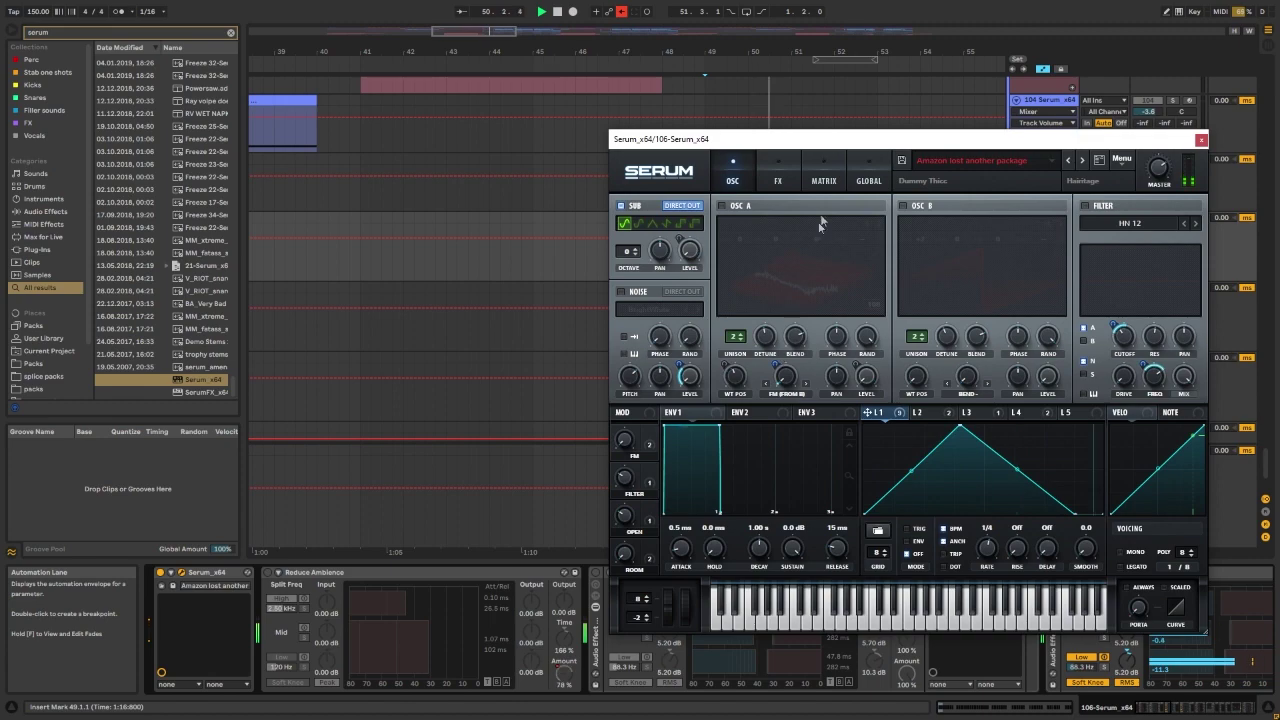
click(824, 180)
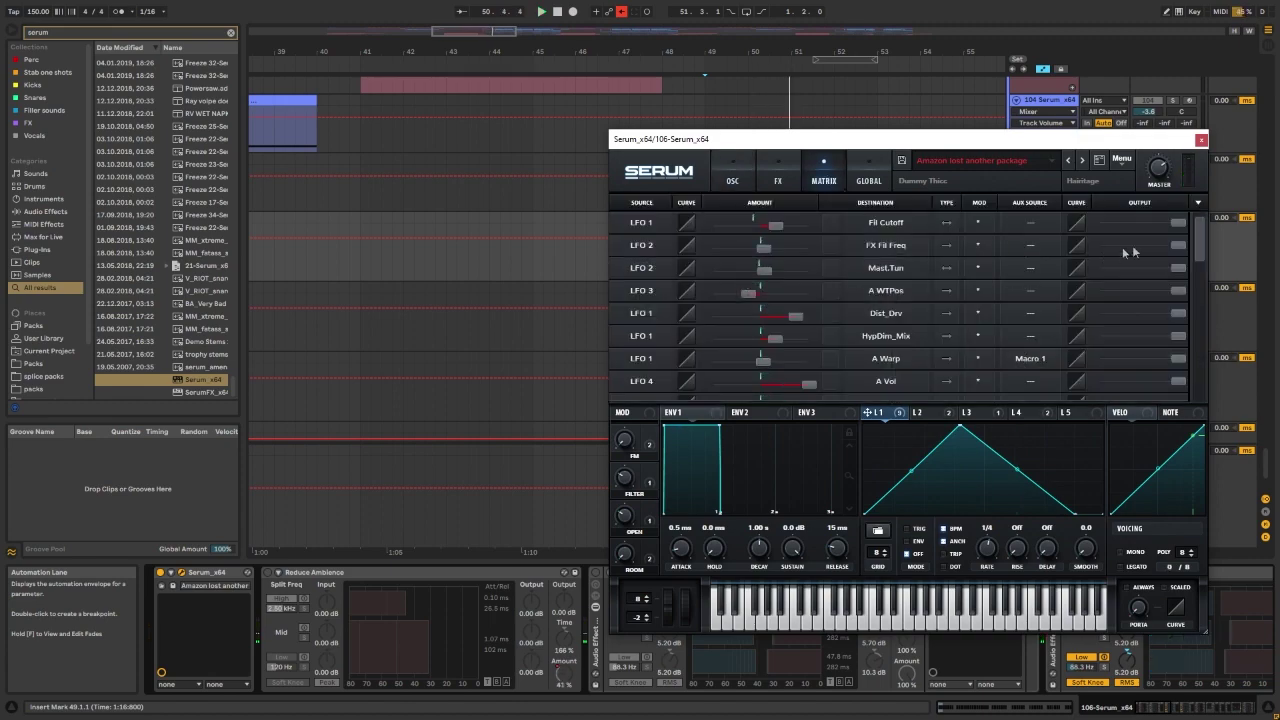
mouse_move(1198, 240)
mouse_down()
mouse_move(1192, 313)
mouse_move(1200, 227)
mouse_up()
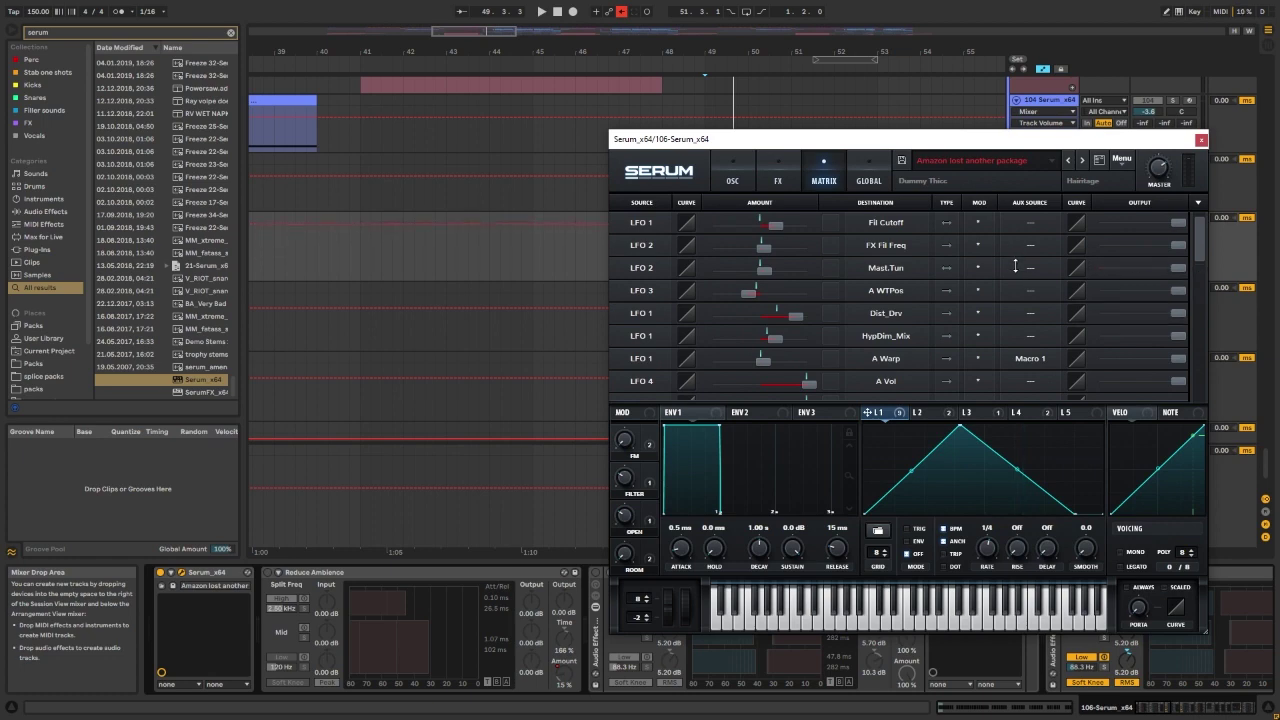
Step: Close Serum, take track 106 out of solo and play the drop from bar 49 in the full mix
click(1201, 139)
key(space)
key(space)
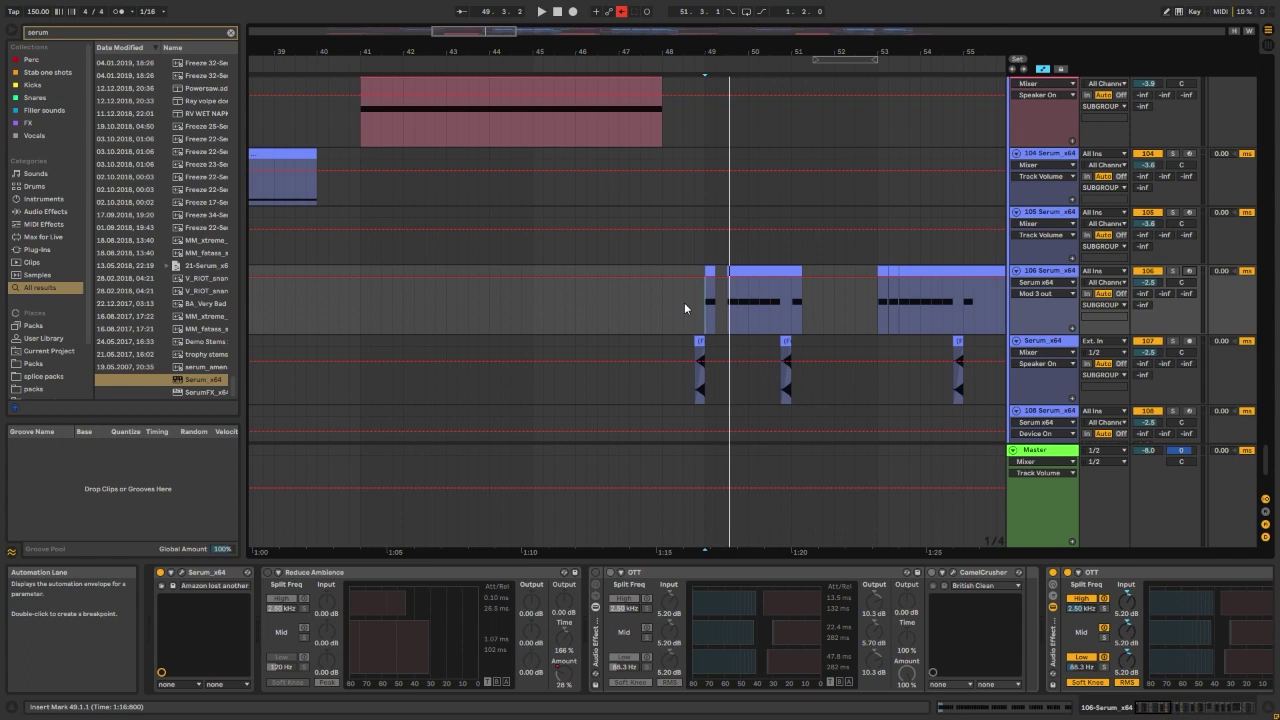
key(space)
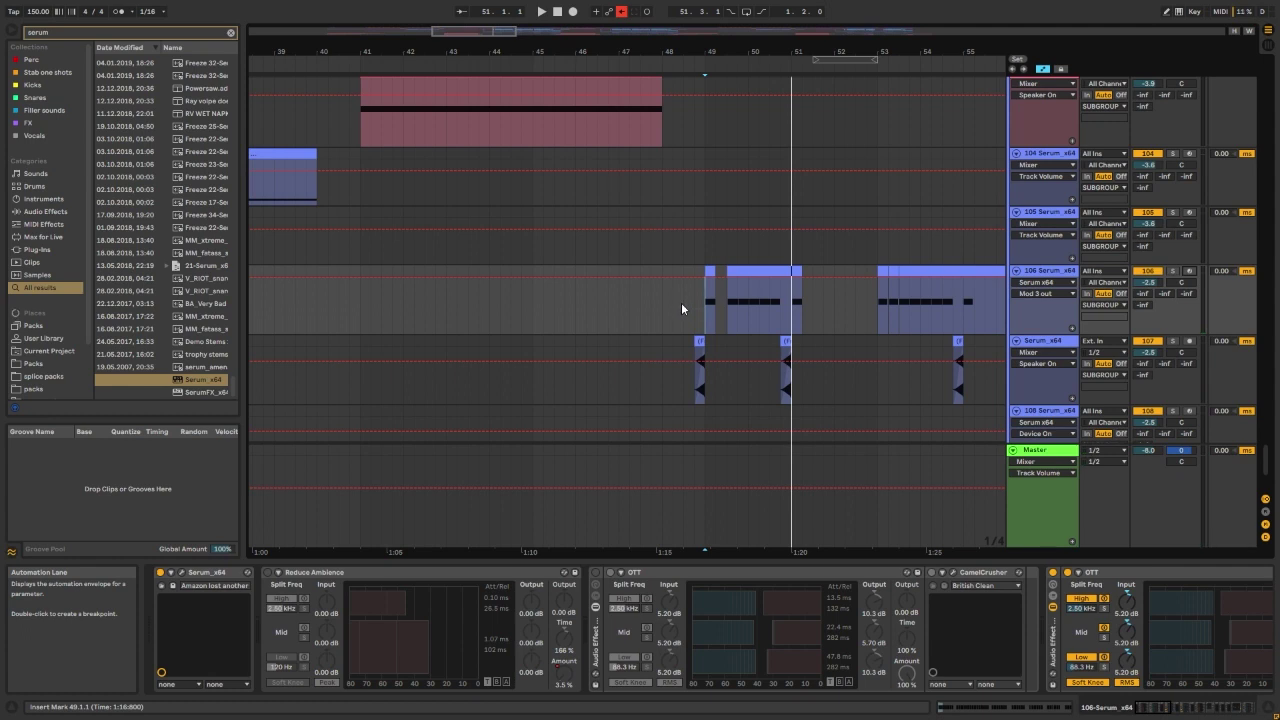
Step: Examine the first sub clips on tracks 106 and 107 between bars 47 and 51 and place the insert marker at bar 49
click(648, 312)
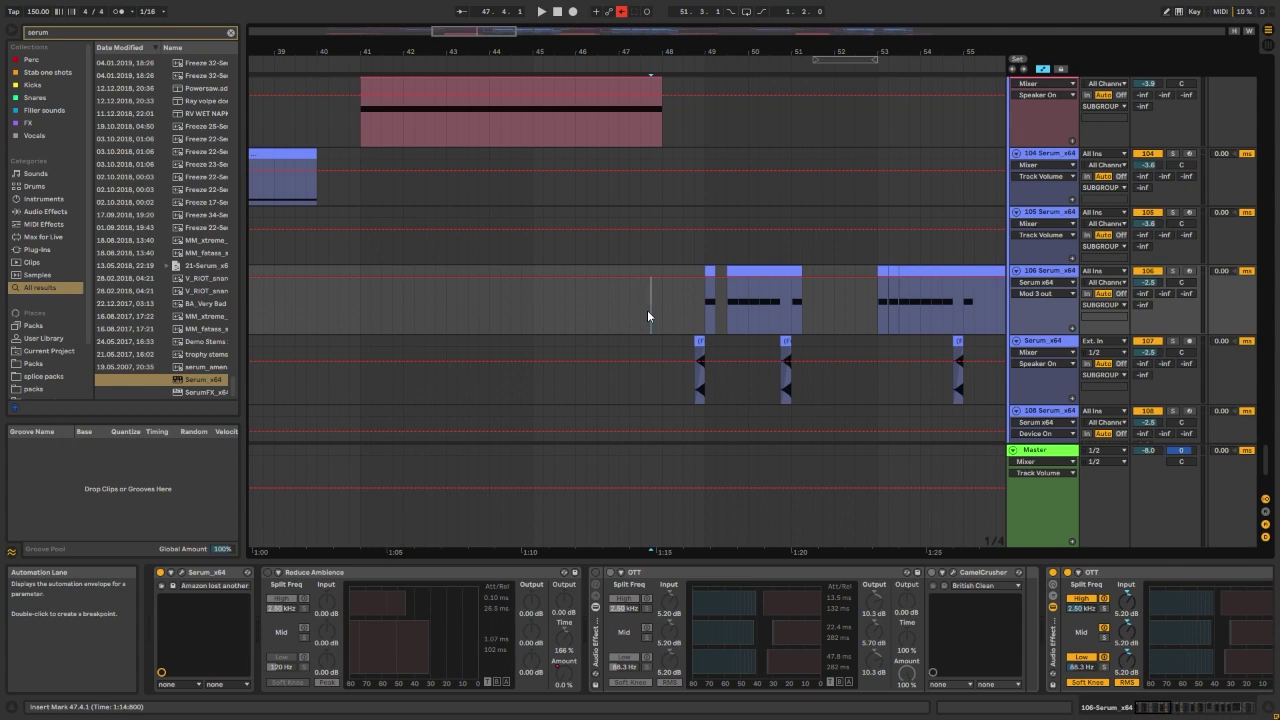
scroll(650, 310, down, 2)
scroll(765, 315, up, 1)
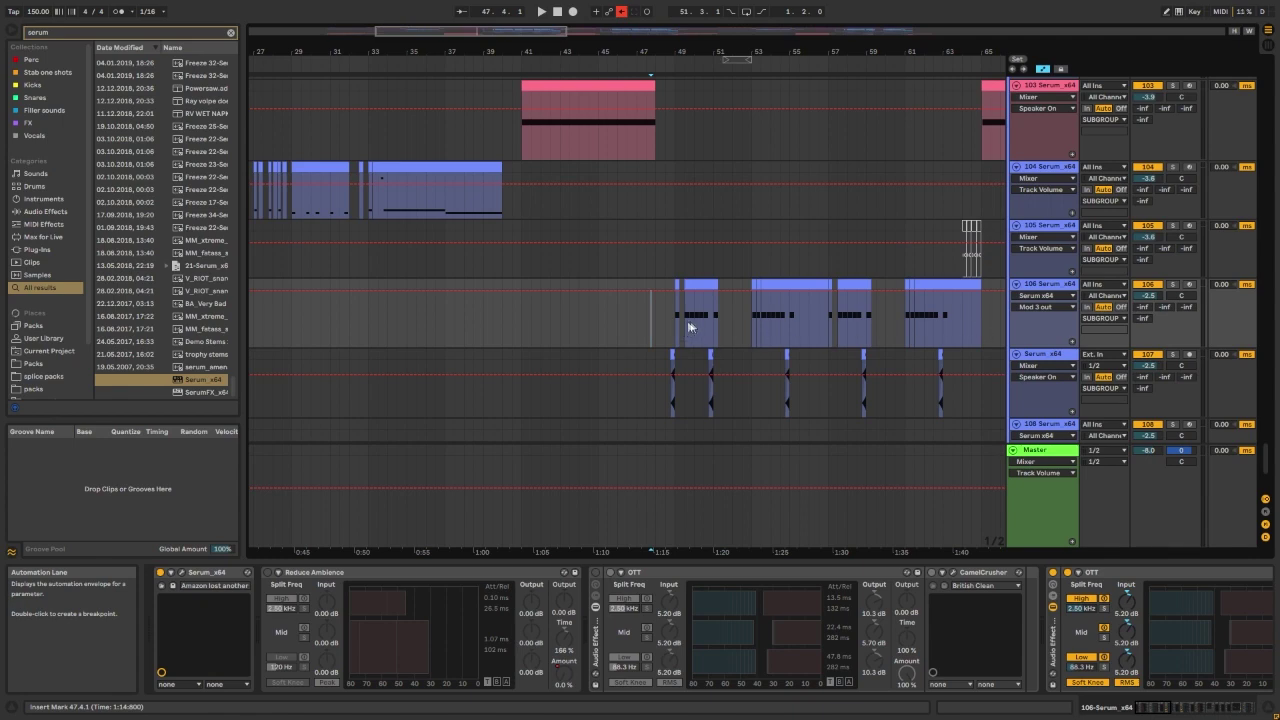
scroll(610, 330, down, 2)
scroll(668, 294, up, 5)
scroll(634, 260, up, 1)
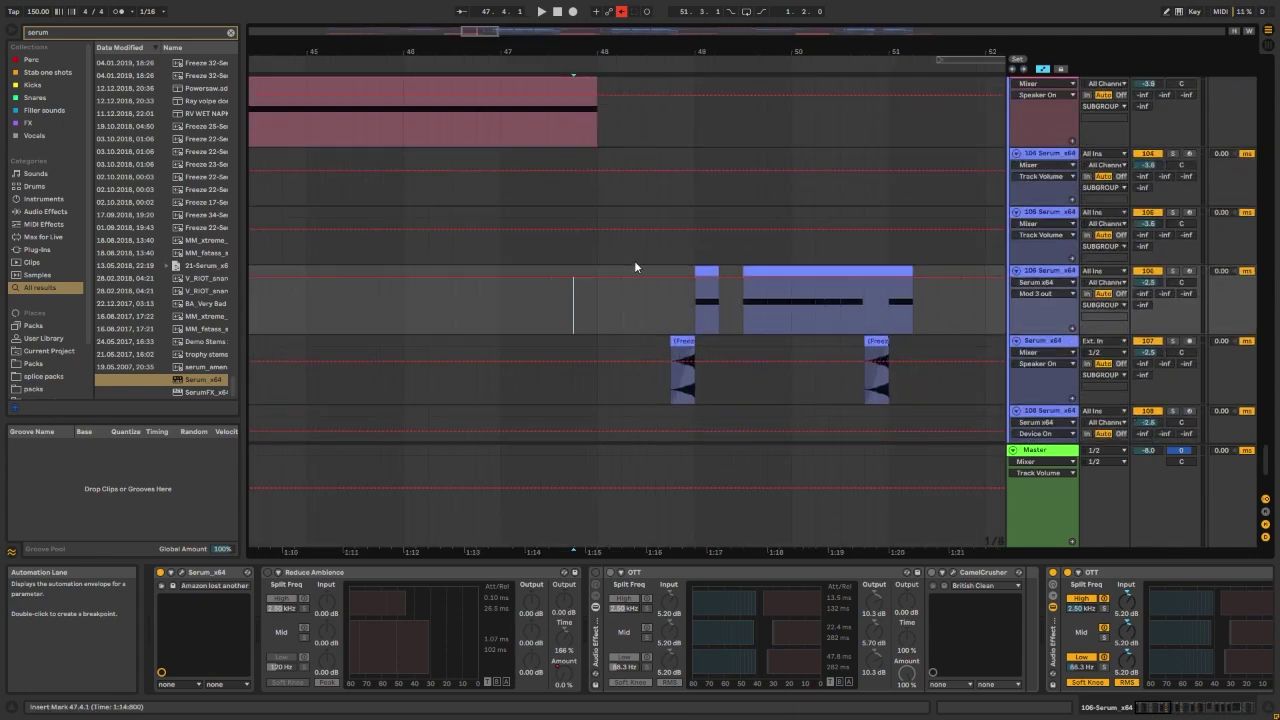
drag(702, 304, 843, 288)
click(689, 310)
Step: Examine the arrangement of the sub clips on tracks 104 to 110 throughout the drop
scroll(592, 309, down, 3)
scroll(580, 300, down, 1)
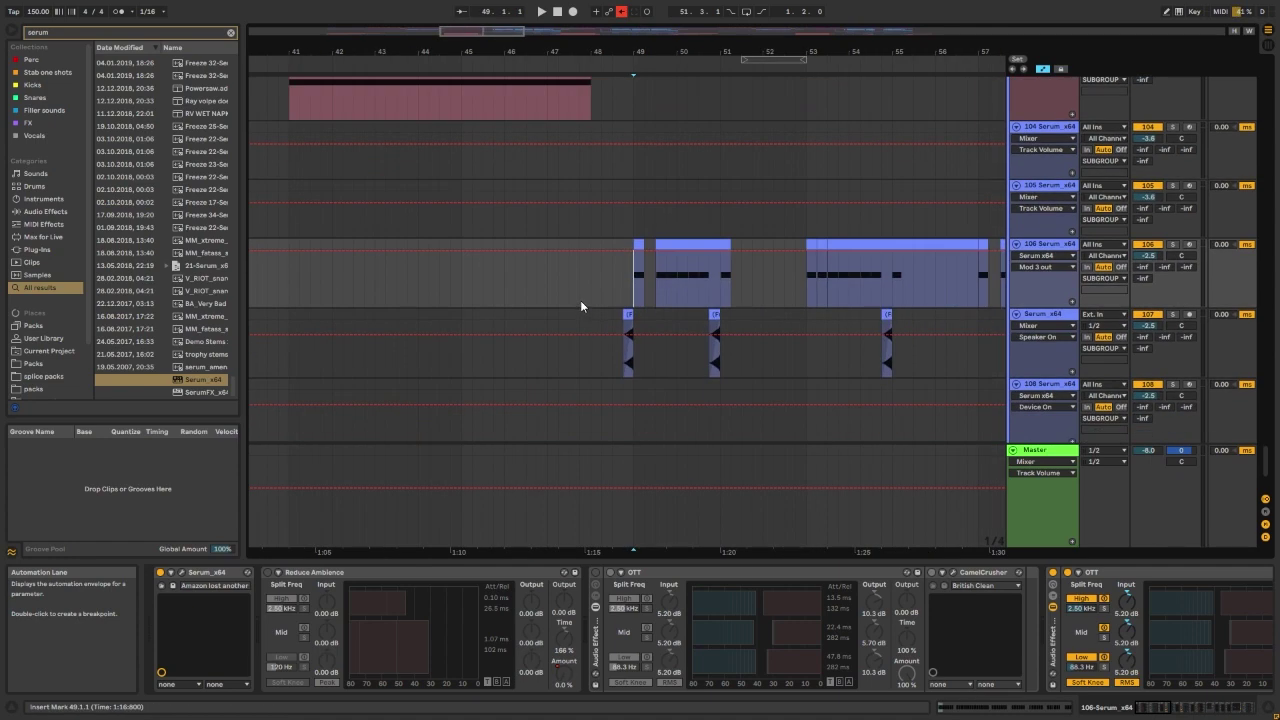
scroll(579, 300, down, 2)
scroll(579, 300, down, 1)
scroll(590, 301, up, 4)
scroll(637, 309, down, 7)
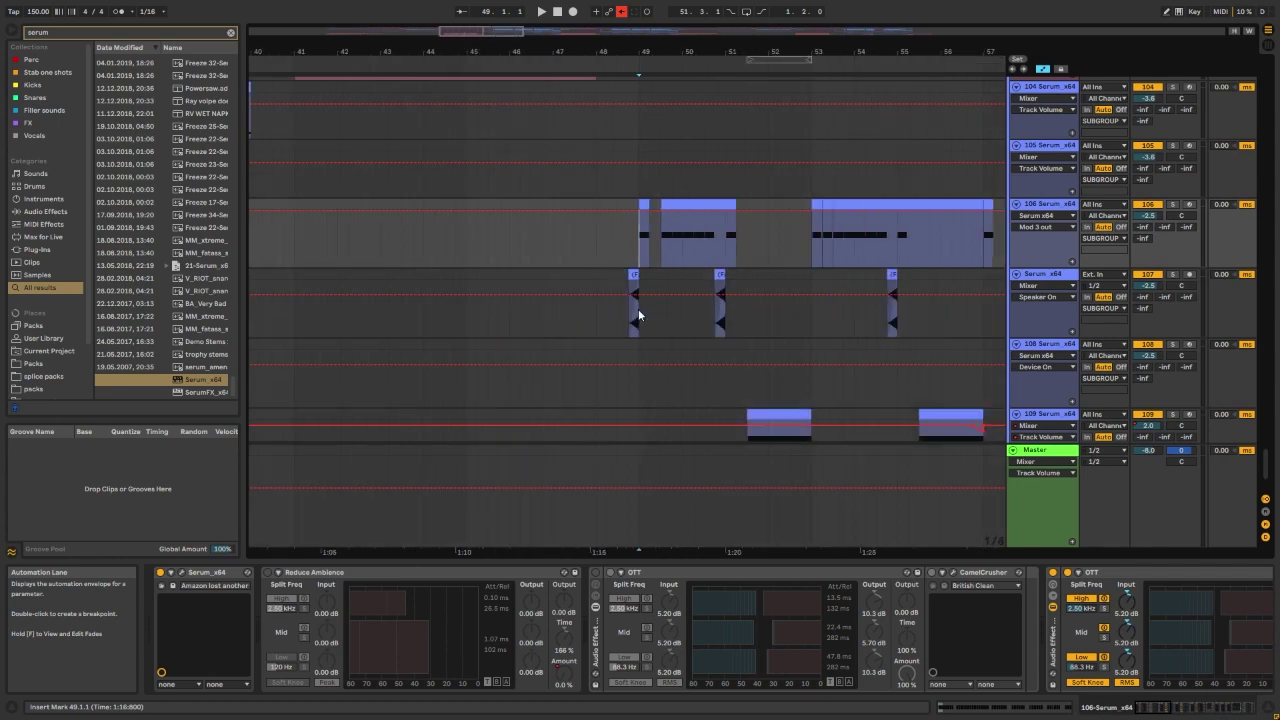
scroll(550, 272, up, 1)
scroll(604, 290, up, 4)
scroll(614, 295, down, 2)
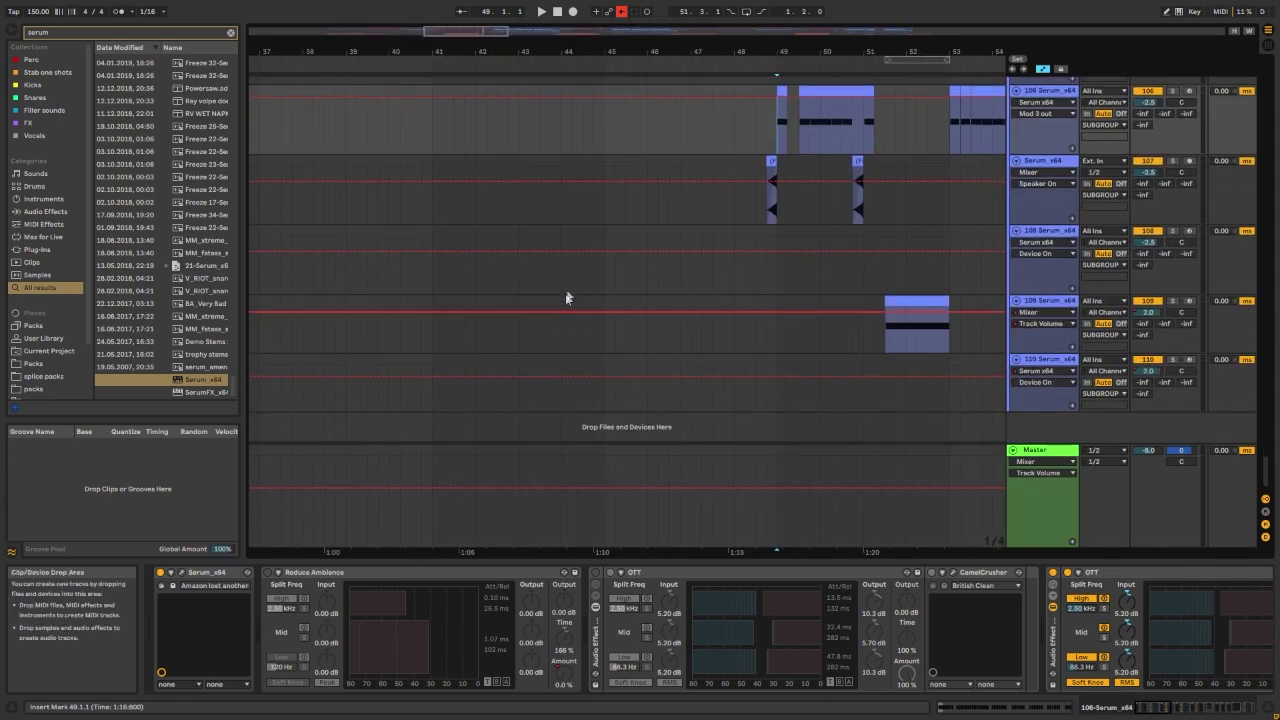
scroll(576, 286, up, 2)
scroll(640, 295, down, 3)
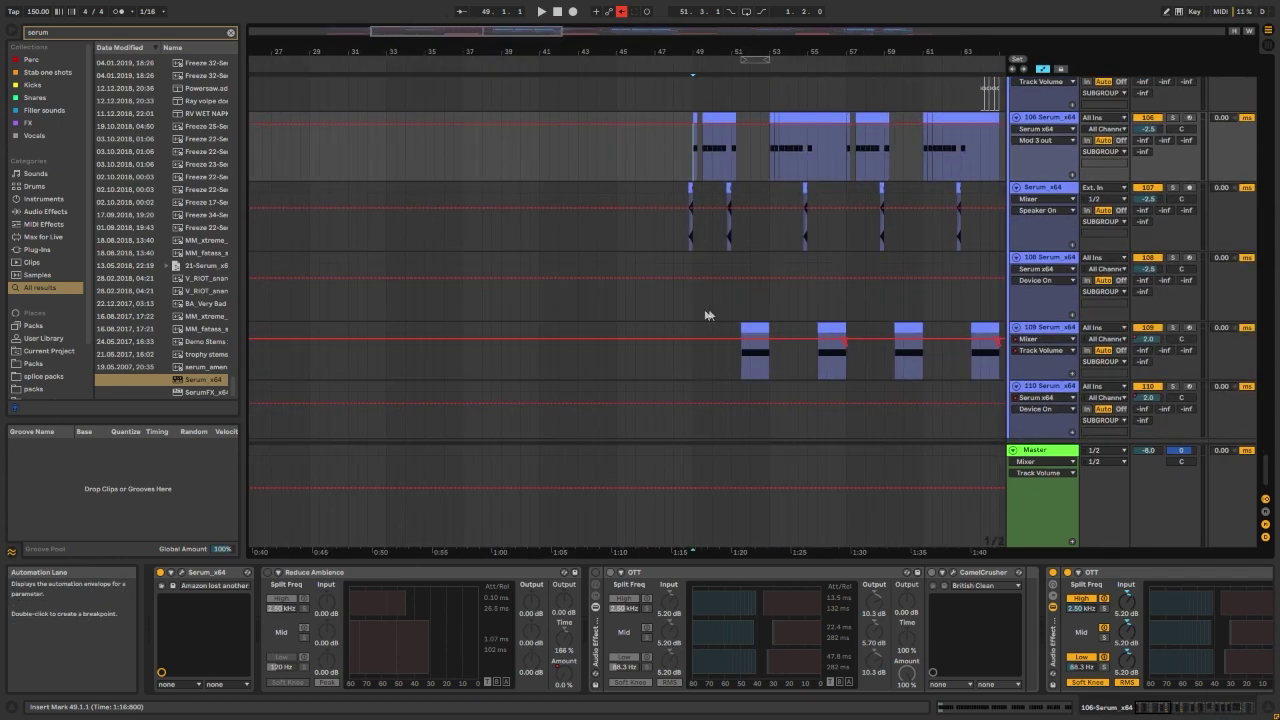
Step: Solo track 109 and play its sub on its own from bar 51
click(738, 345)
click(1173, 327)
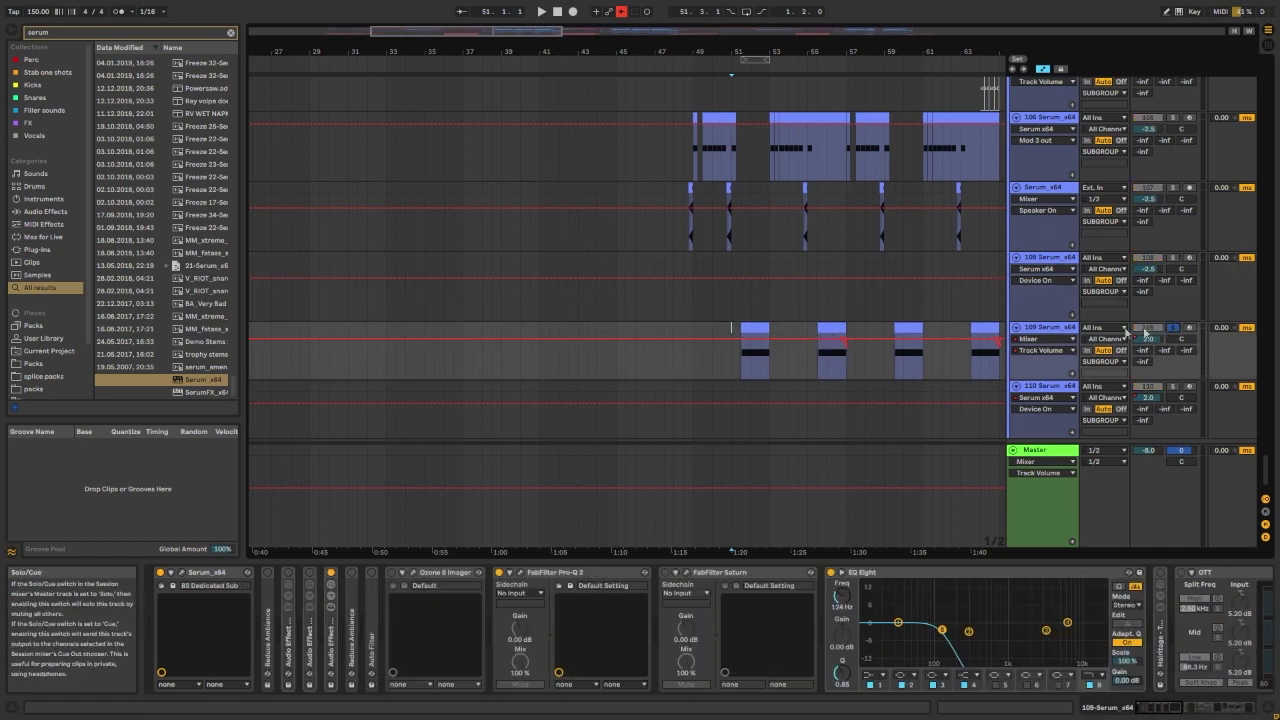
key(space)
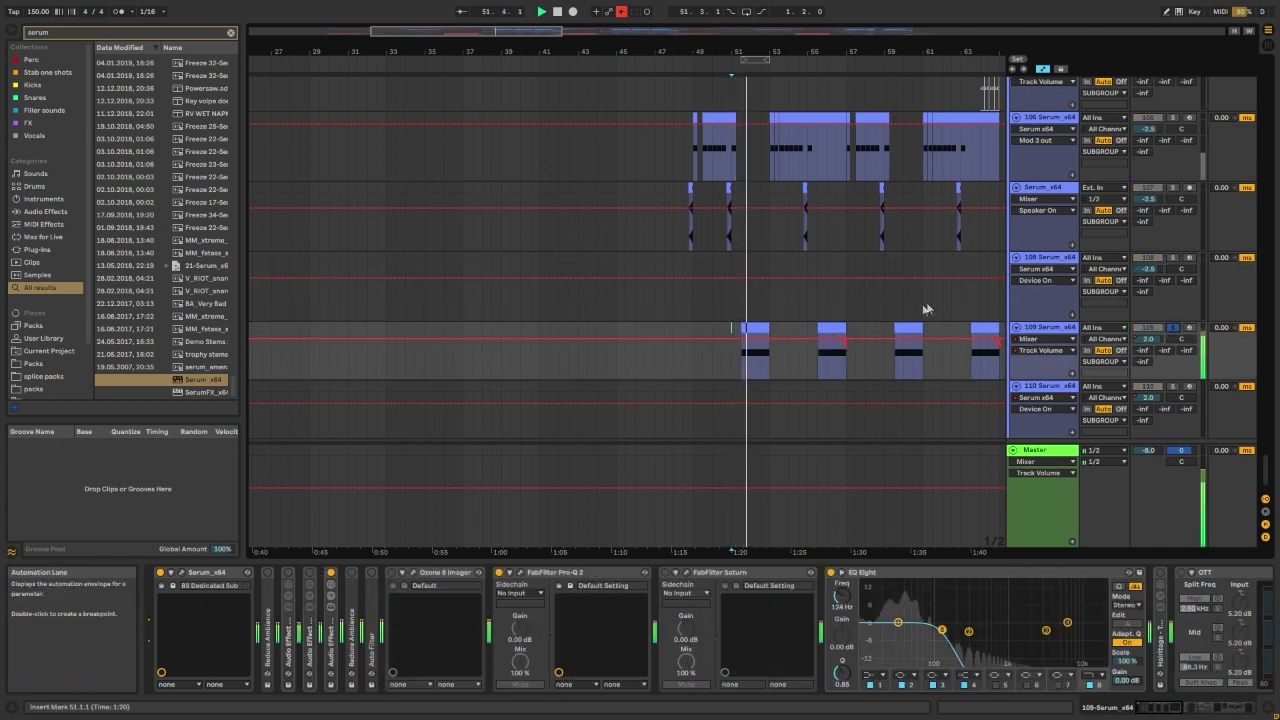
click(748, 328)
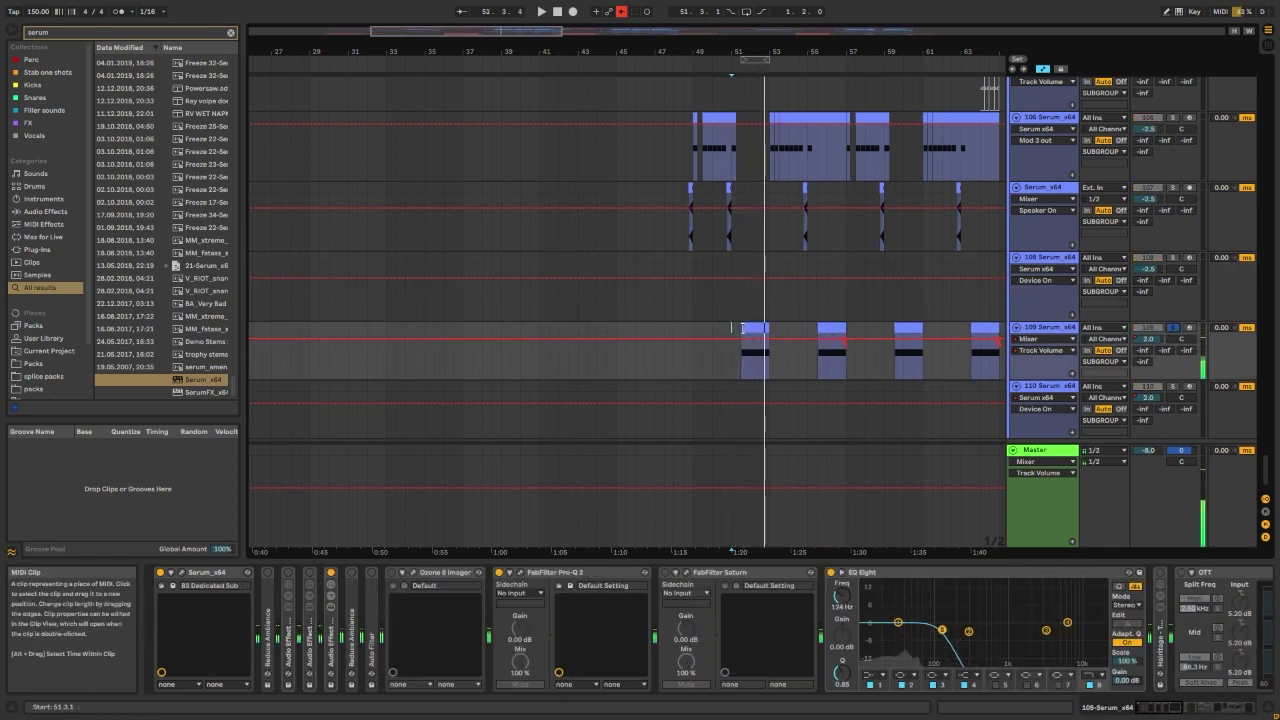
click(732, 328)
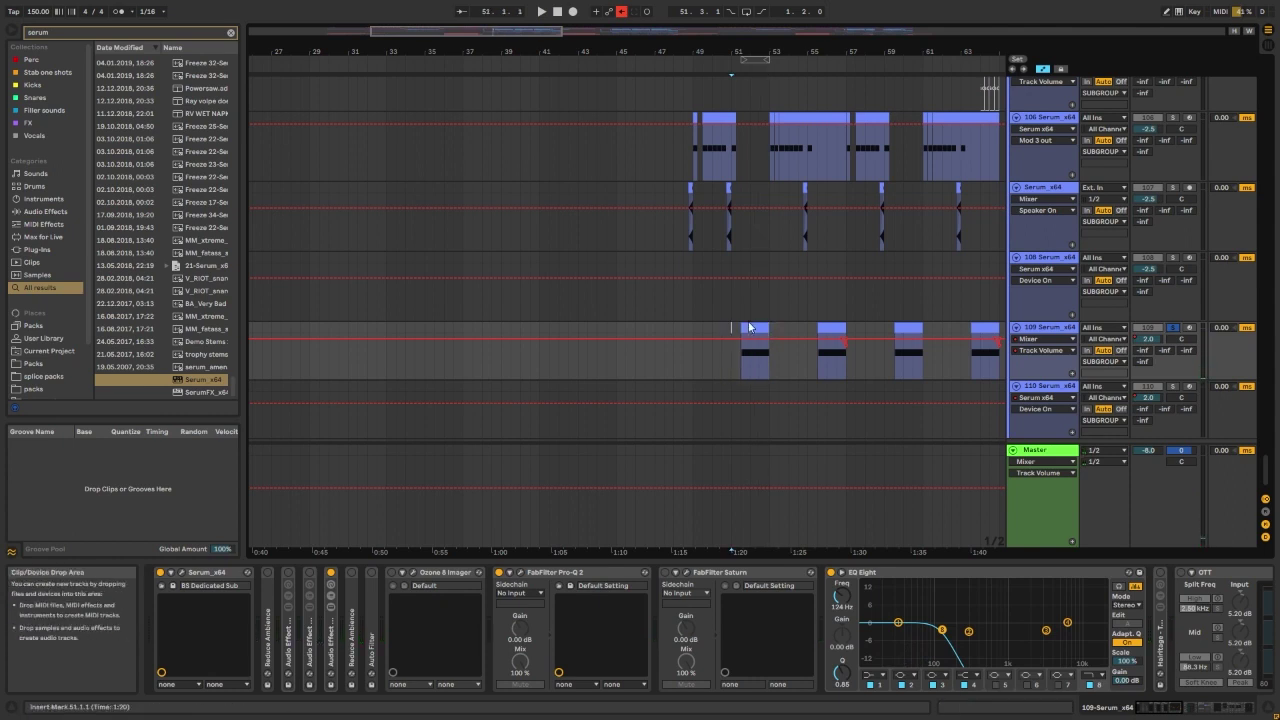
Step: Take track 109 out of solo and play the section from bar 51 in the full mix
scroll(750, 327, down, 1)
scroll(750, 327, up, 3)
click(1173, 301)
key(space)
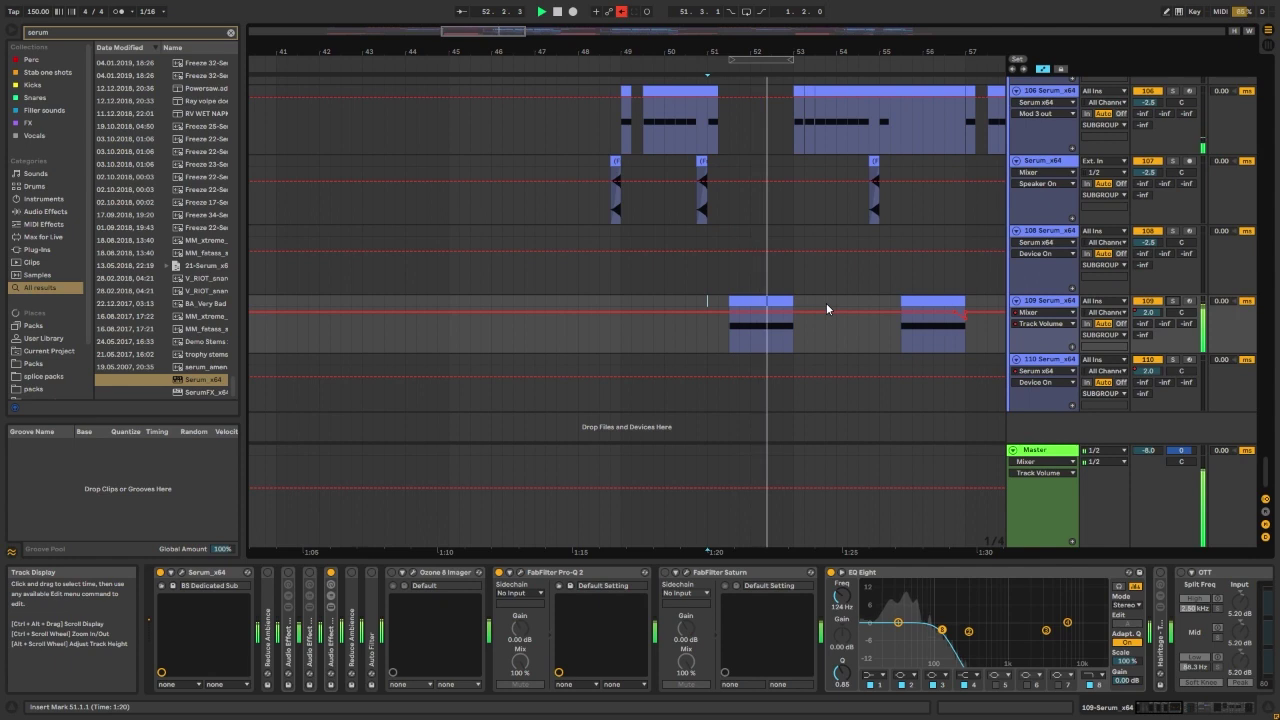
key(space)
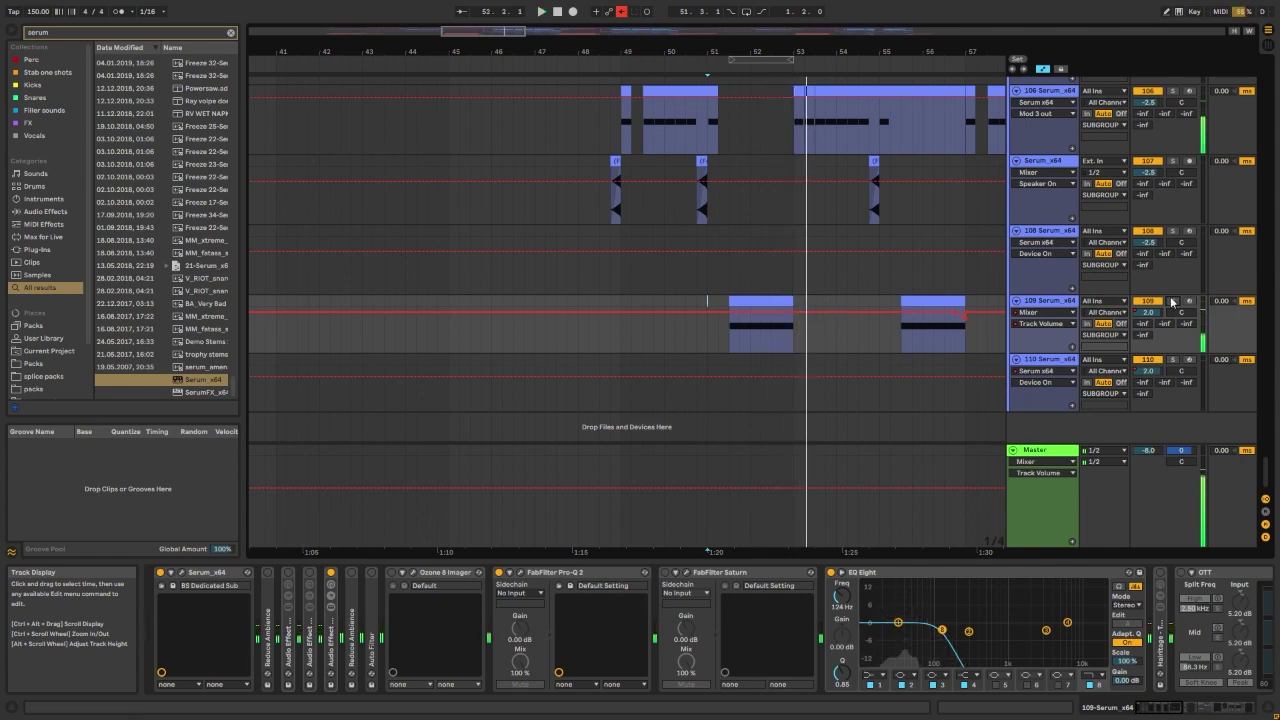
Step: Solo track 109 again and examine the oscillators, envelope and LFO of its BS Dedicated Sub patch in Serum
click(1173, 301)
click(1046, 301)
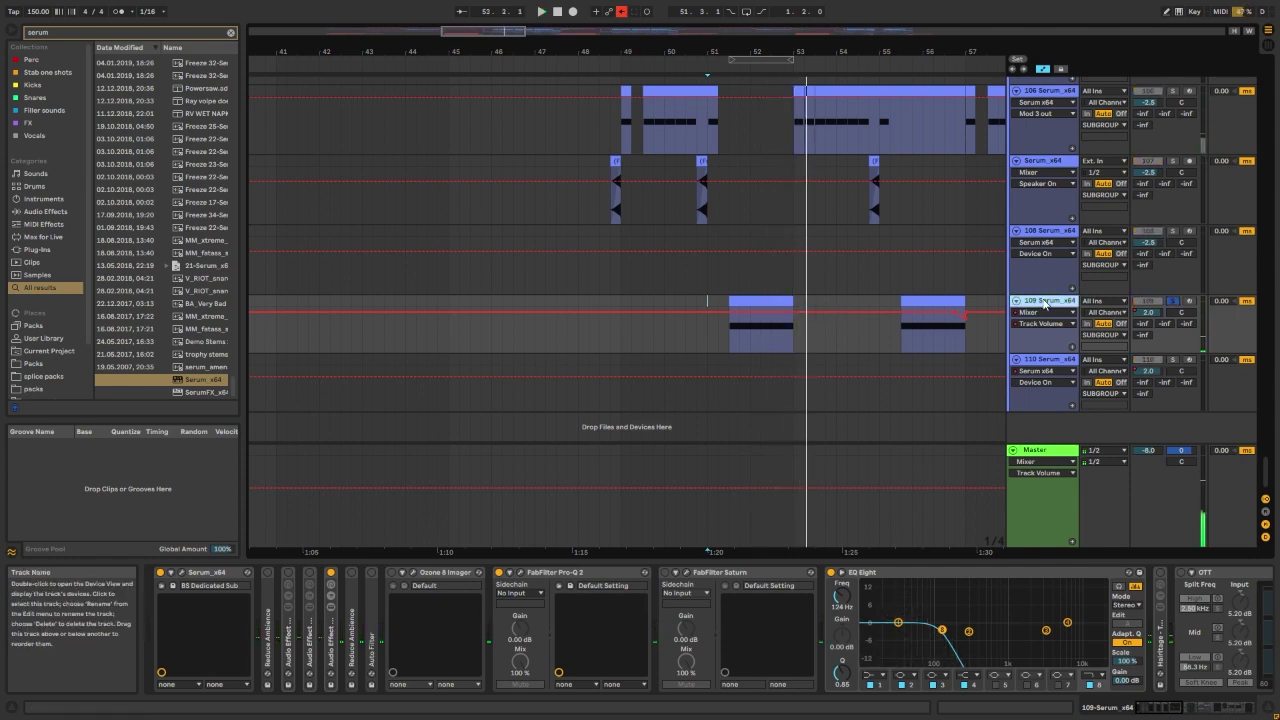
click(182, 573)
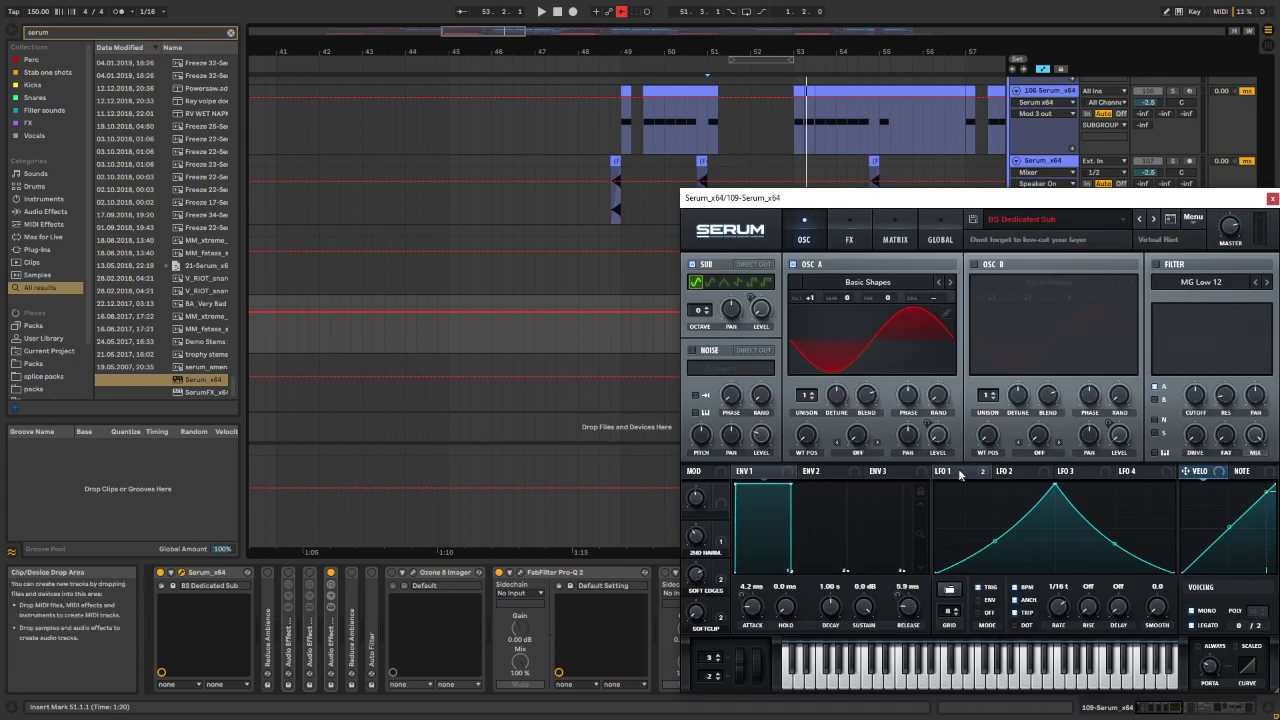
drag(1238, 202, 1153, 193)
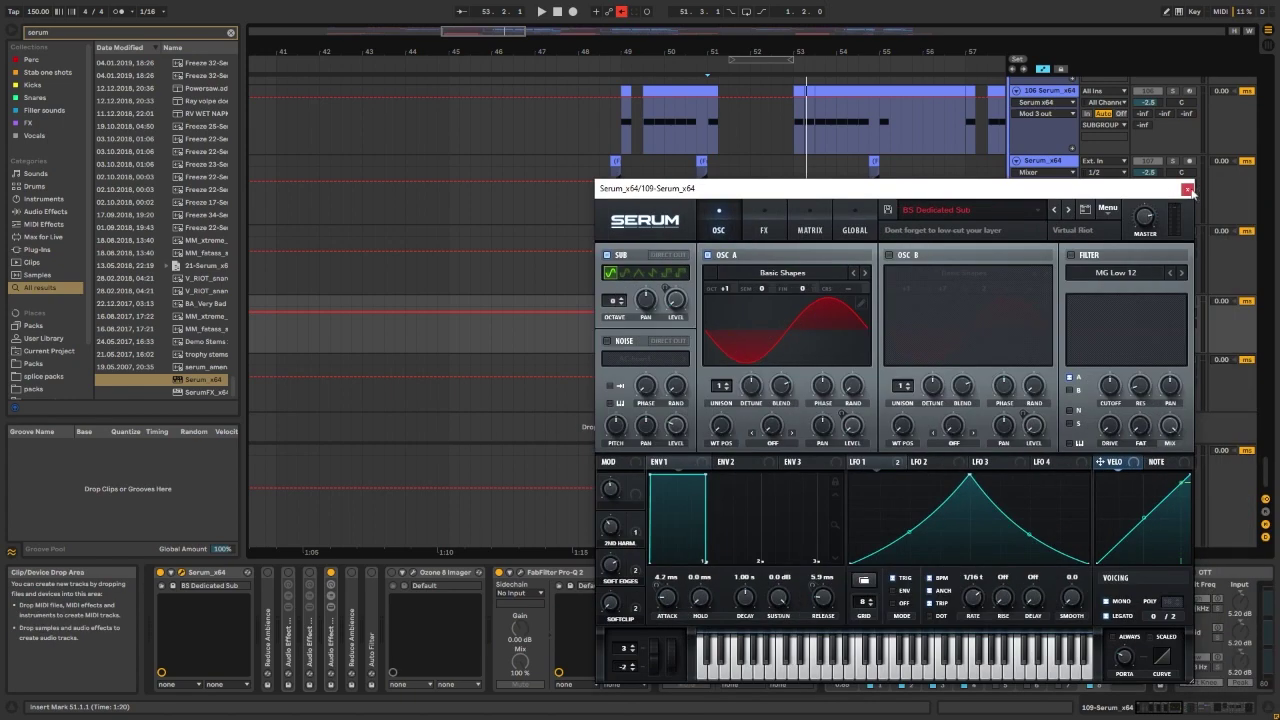
click(1188, 190)
Step: Place the insert marker at bar 51, take track 109 out of solo and compare its clips with those on tracks 106 and 107
click(686, 300)
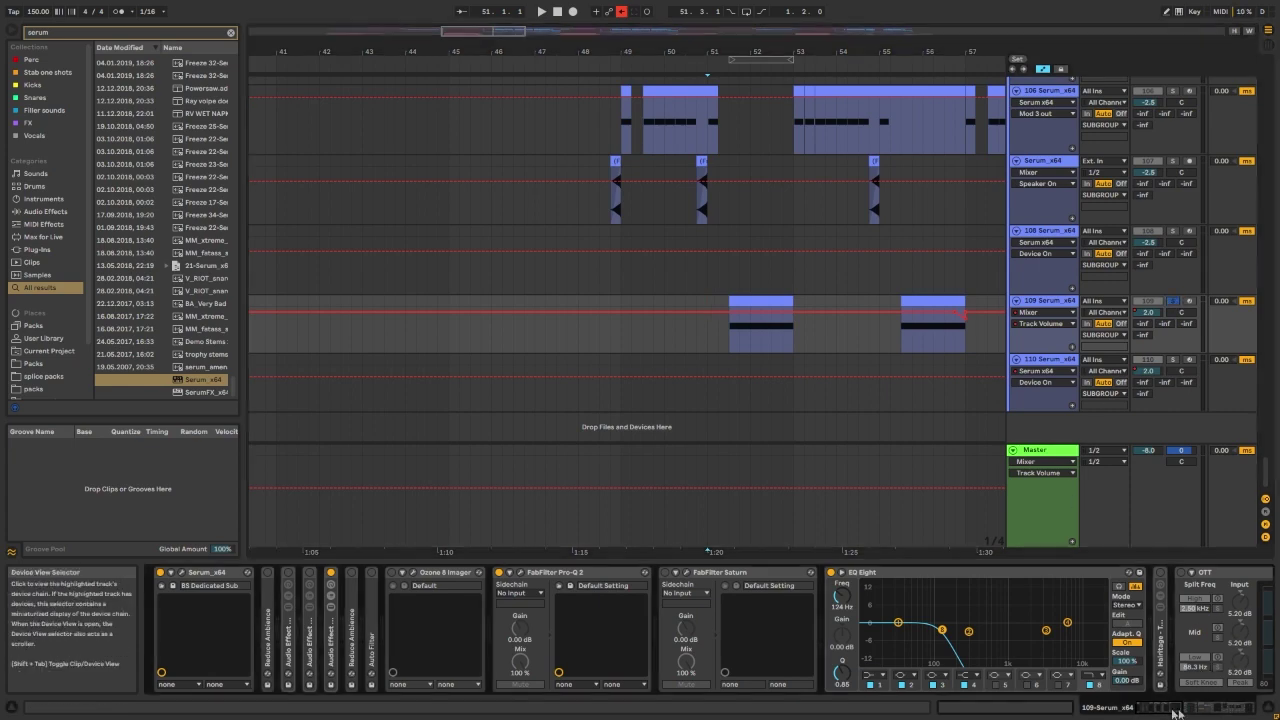
drag(1174, 709, 1114, 704)
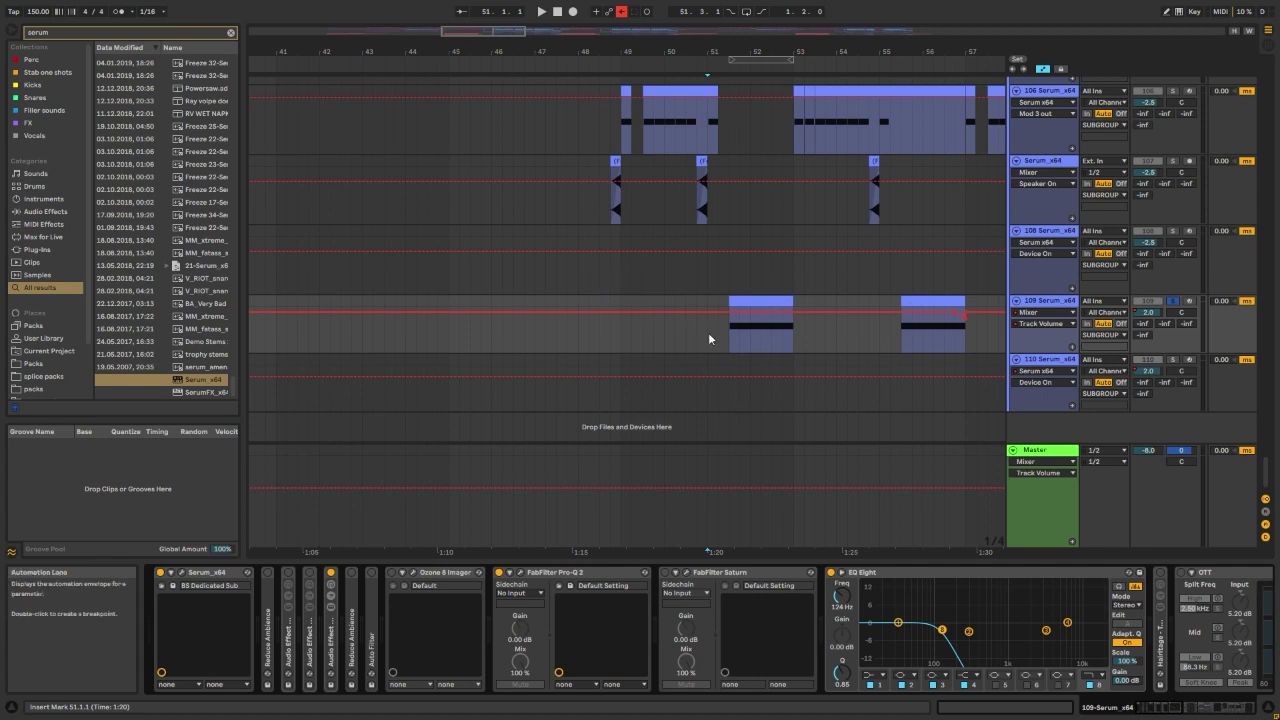
click(1172, 303)
scroll(761, 306, up, 3)
scroll(750, 300, down, 3)
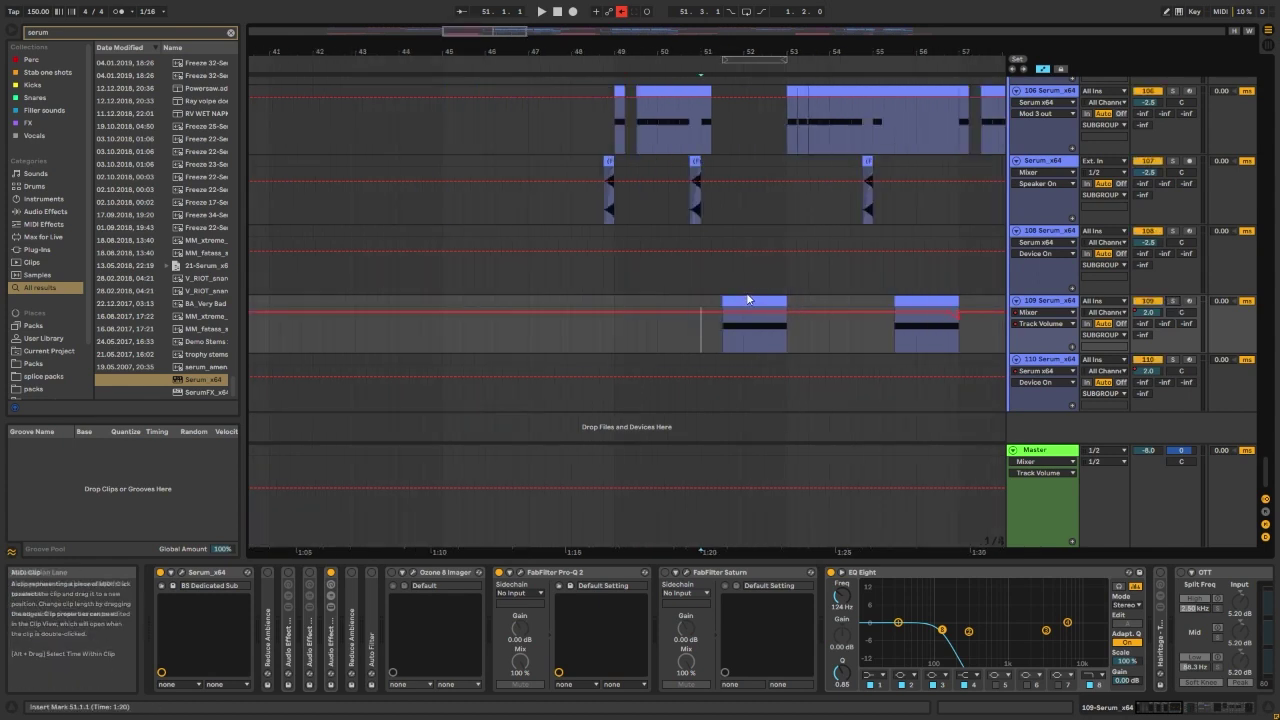
scroll(700, 280, up, 1)
scroll(714, 300, down, 3)
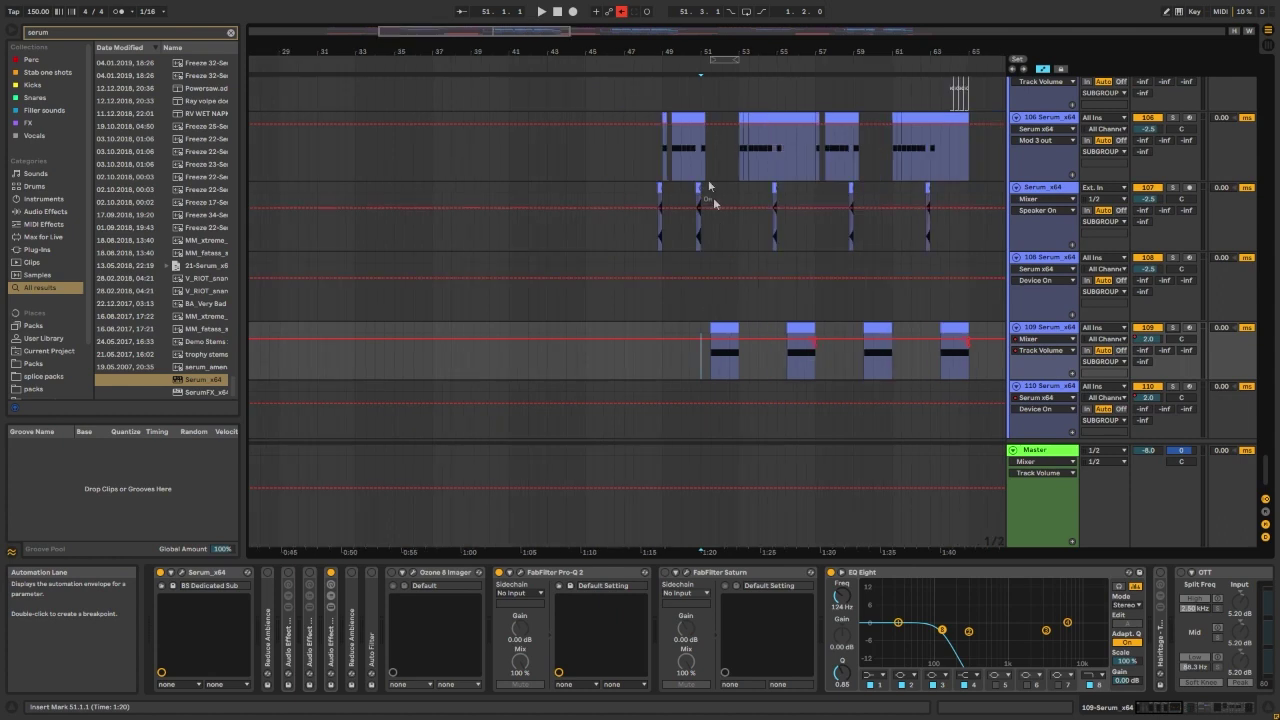
Step: Play the full mix from the start of track 109's third sub clip at 59.3
scroll(883, 323, up, 3)
click(825, 326)
scroll(649, 282, down, 3)
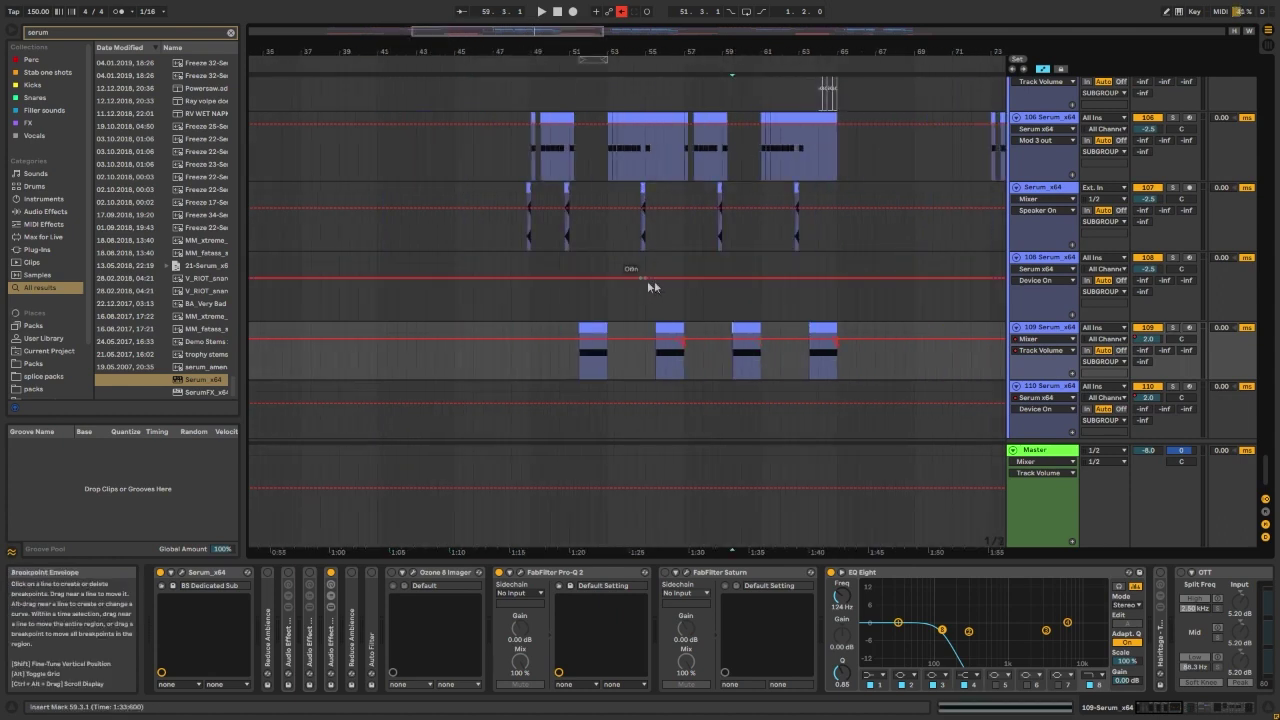
scroll(808, 277, up, 3)
scroll(769, 289, down, 1)
key(space)
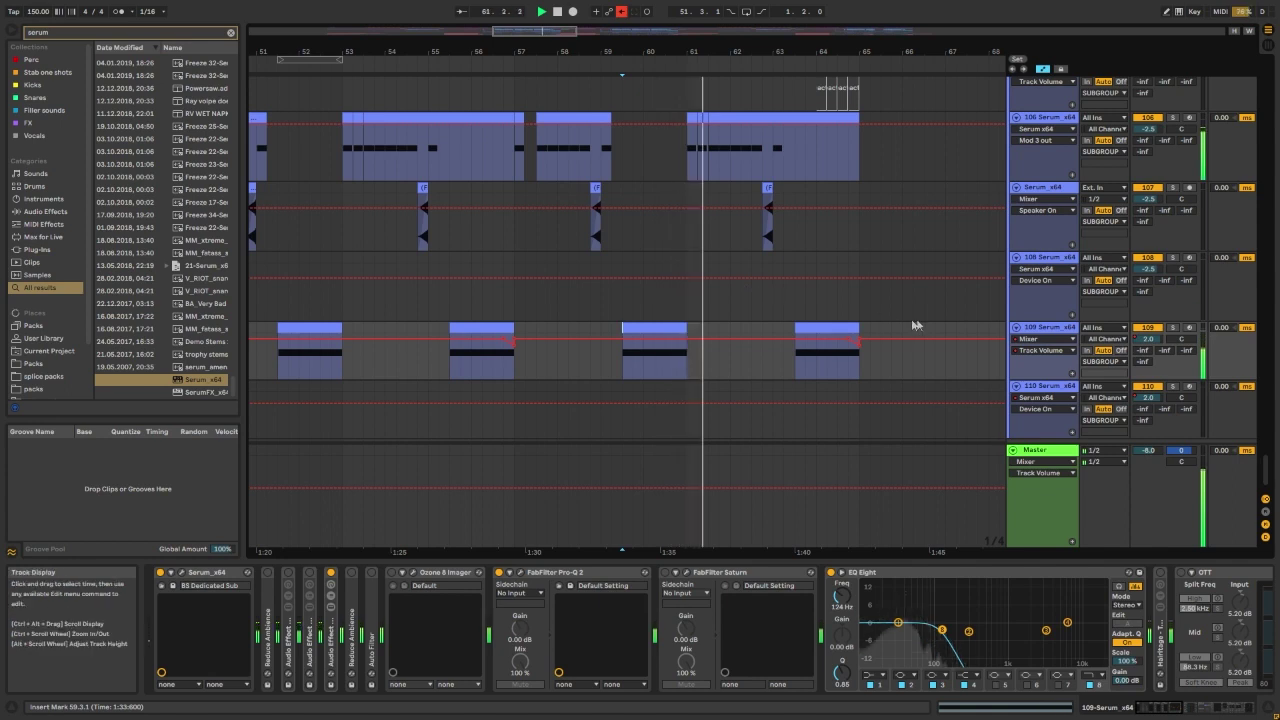
key(space)
Step: Turn off the low-cut band and switch on the EQ Eight on the Master track, and play from 59.3
scroll(677, 297, down, 5)
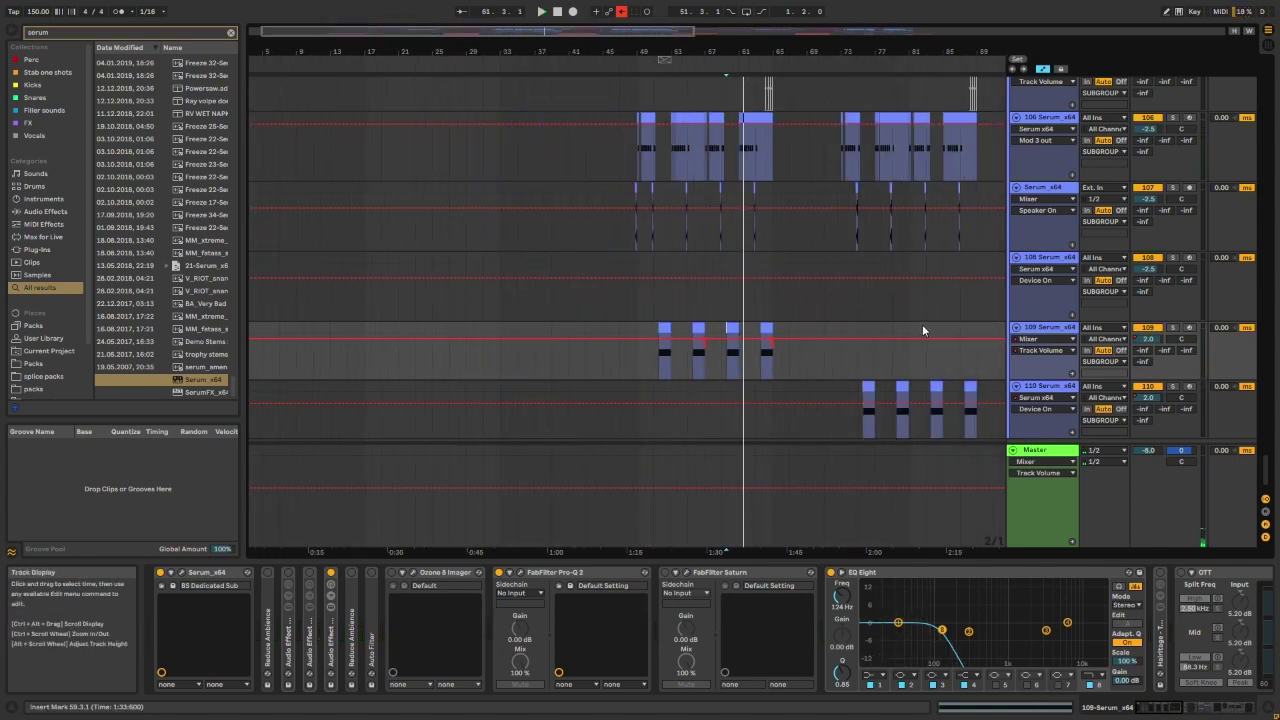
scroll(818, 294, up, 3)
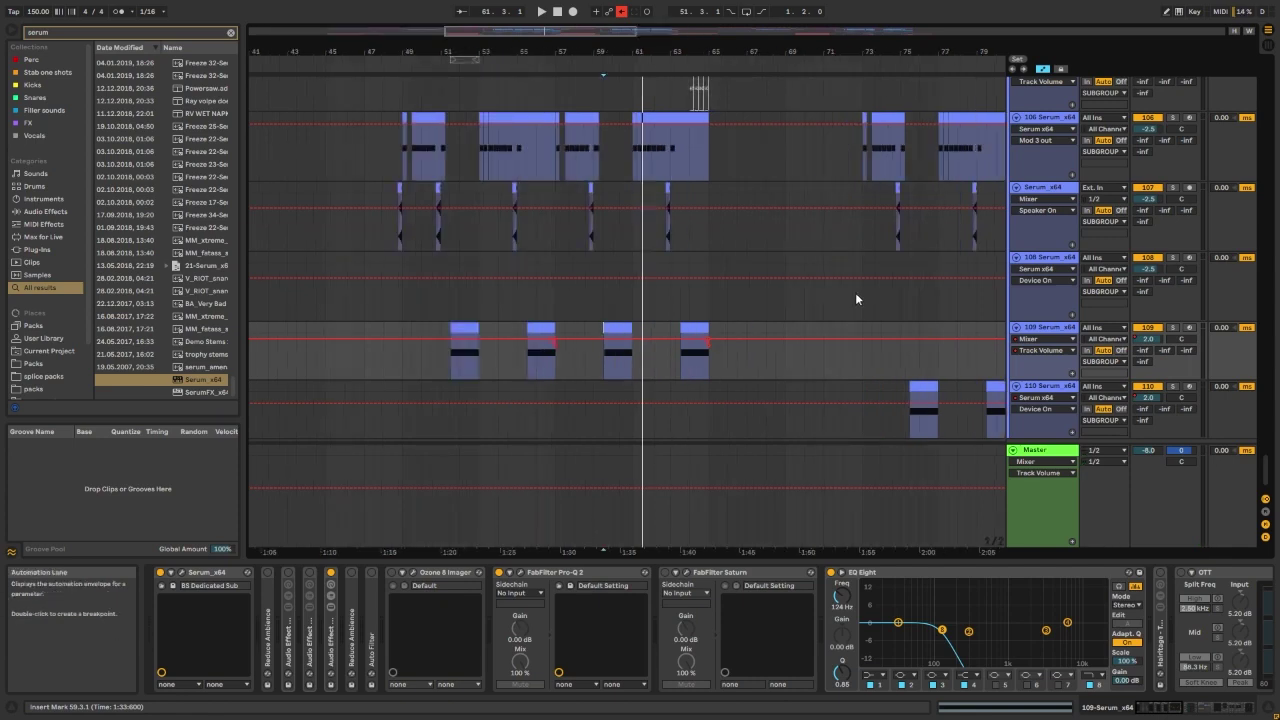
scroll(860, 302, up, 3)
scroll(850, 322, down, 2)
scroll(845, 322, down, 1)
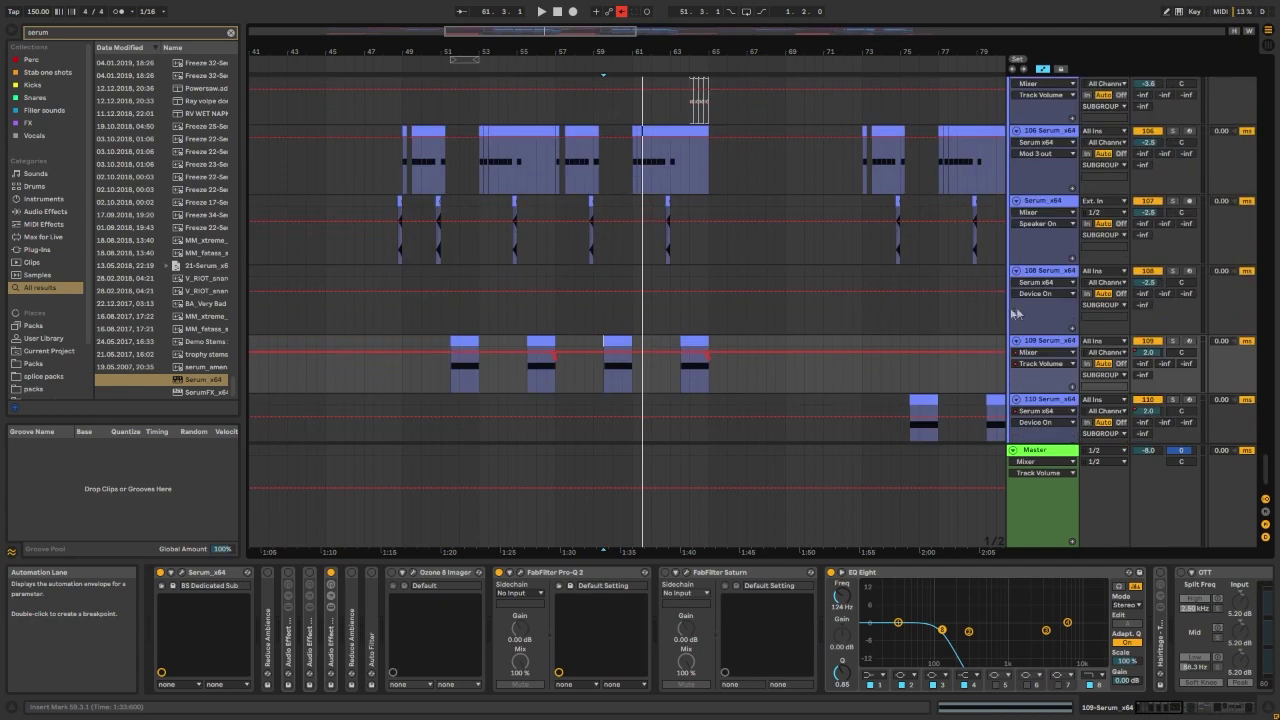
click(1044, 344)
click(1040, 455)
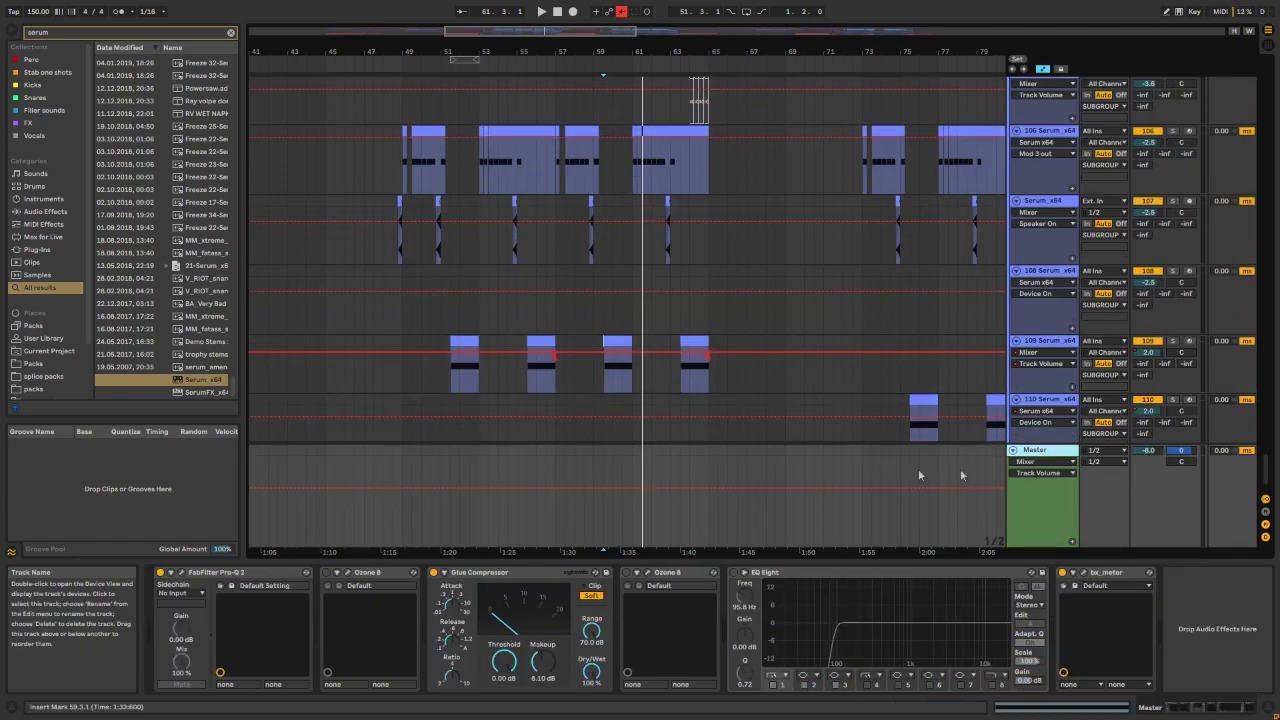
click(735, 575)
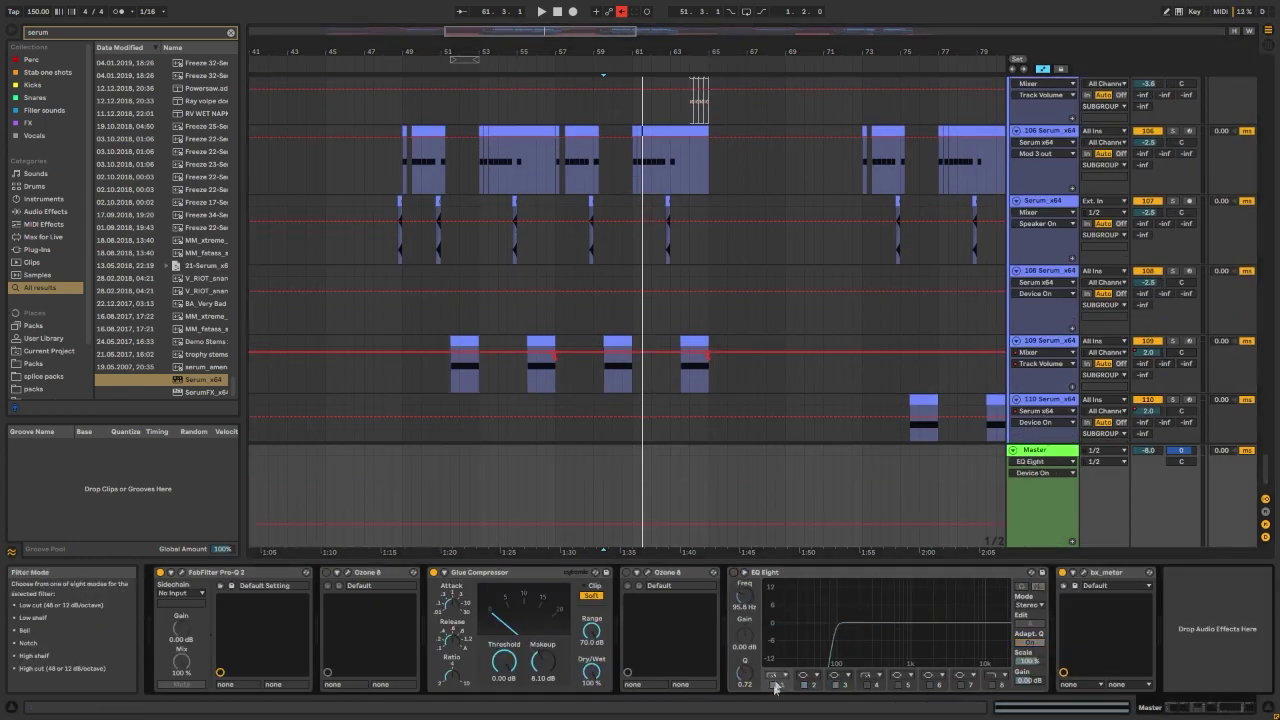
click(836, 685)
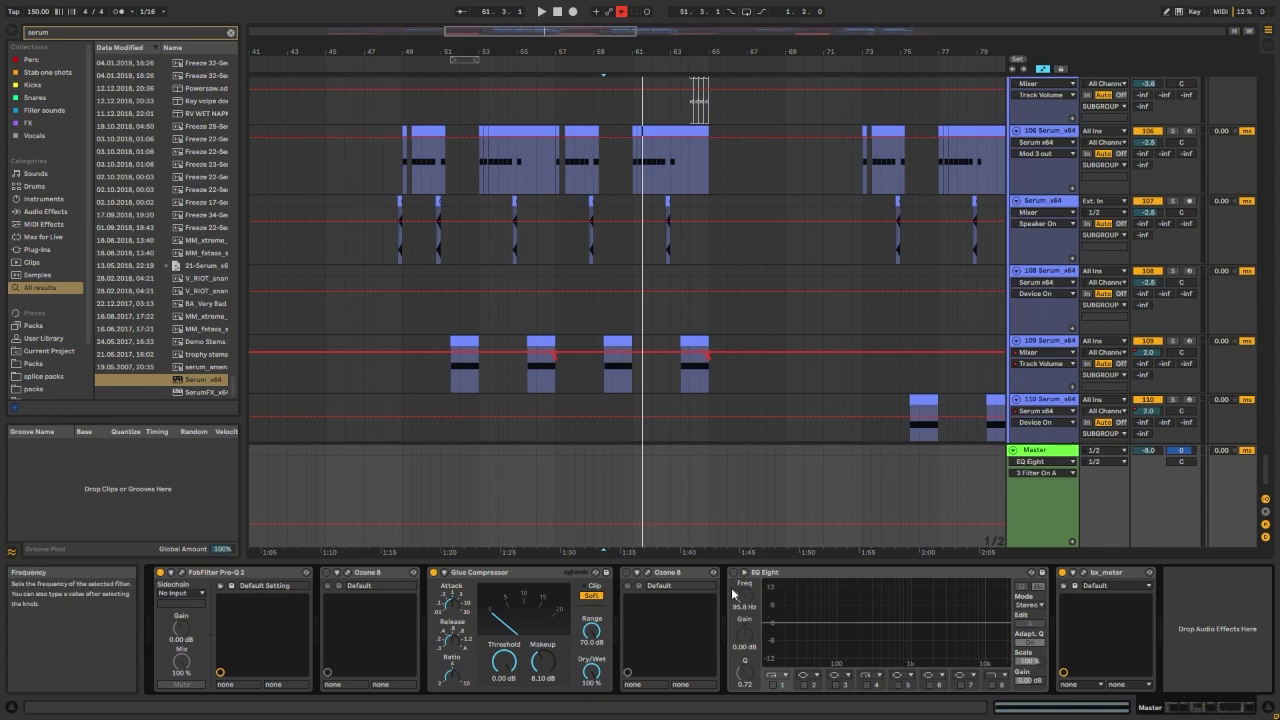
click(610, 426)
key(space)
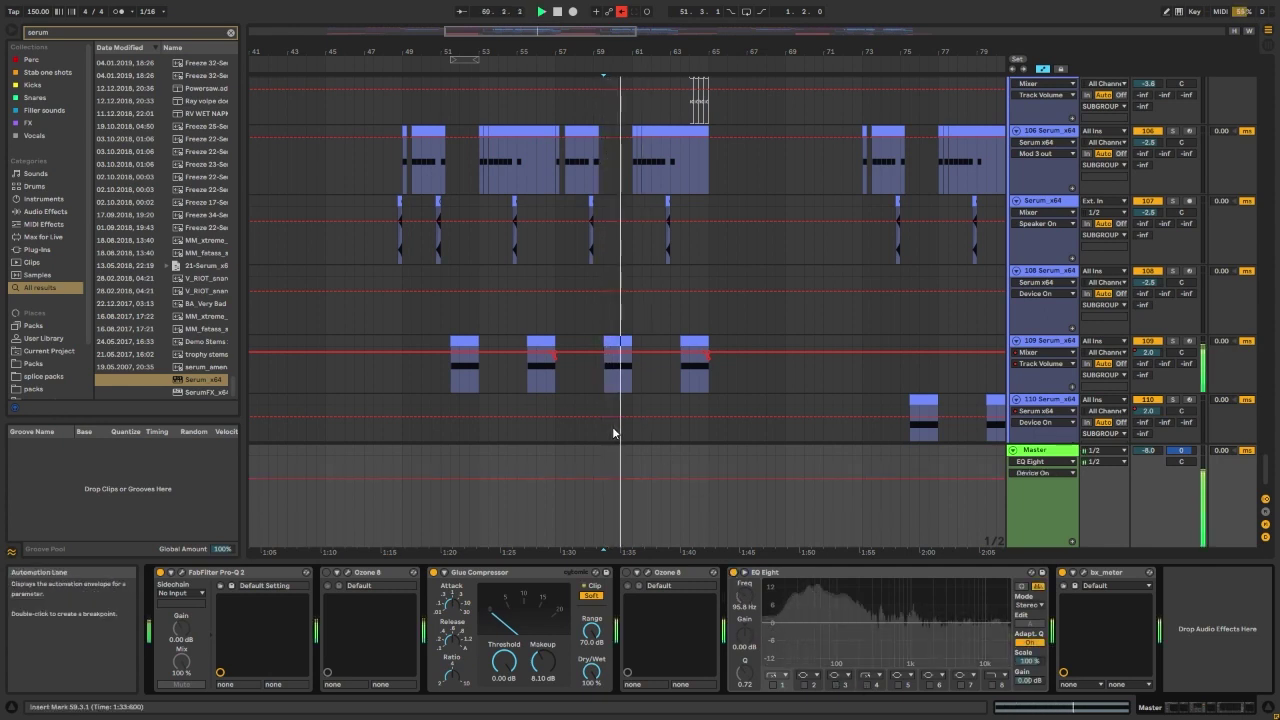
Step: Enable bands 2 and 3 of the master EQ Eight as a wide dip, about -4.8 dB at 141 Hz, and play it
mouse_move(848, 631)
mouse_down()
mouse_move(894, 626)
mouse_move(851, 638)
mouse_up()
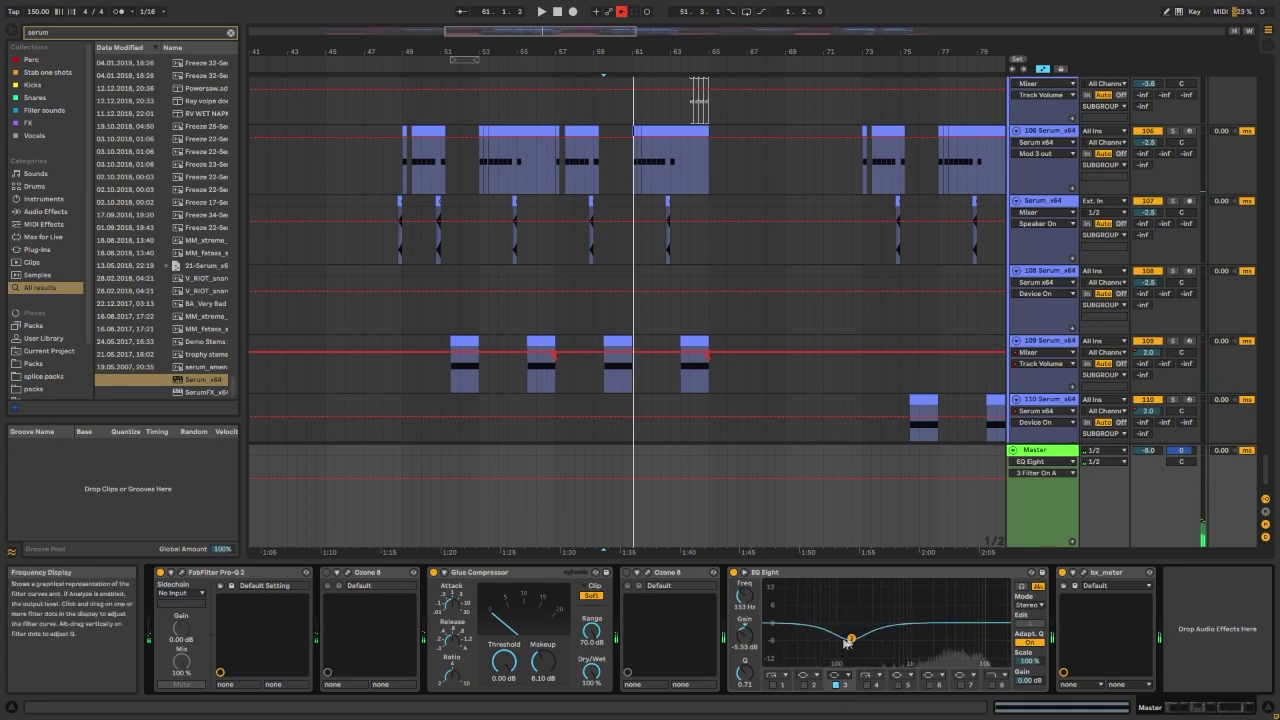
click(866, 684)
click(866, 686)
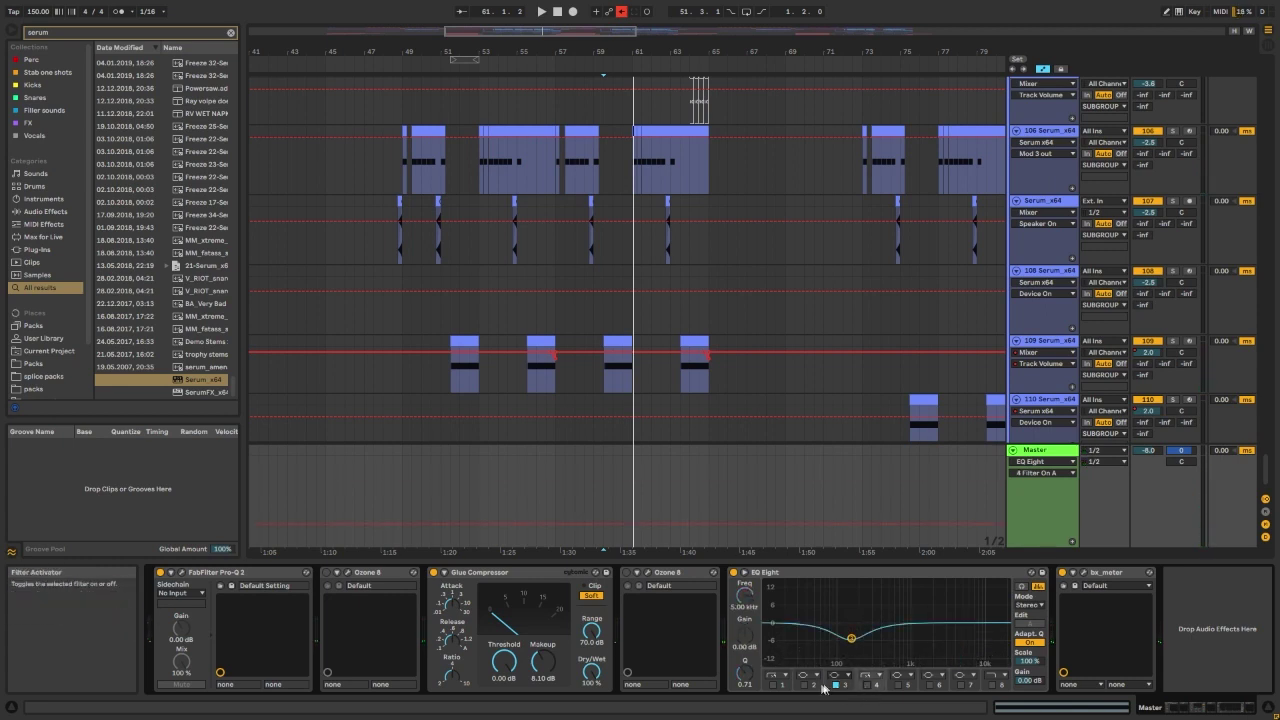
click(805, 685)
mouse_move(860, 624)
mouse_down()
mouse_move(882, 635)
mouse_move(845, 637)
mouse_move(887, 635)
mouse_move(849, 636)
mouse_up()
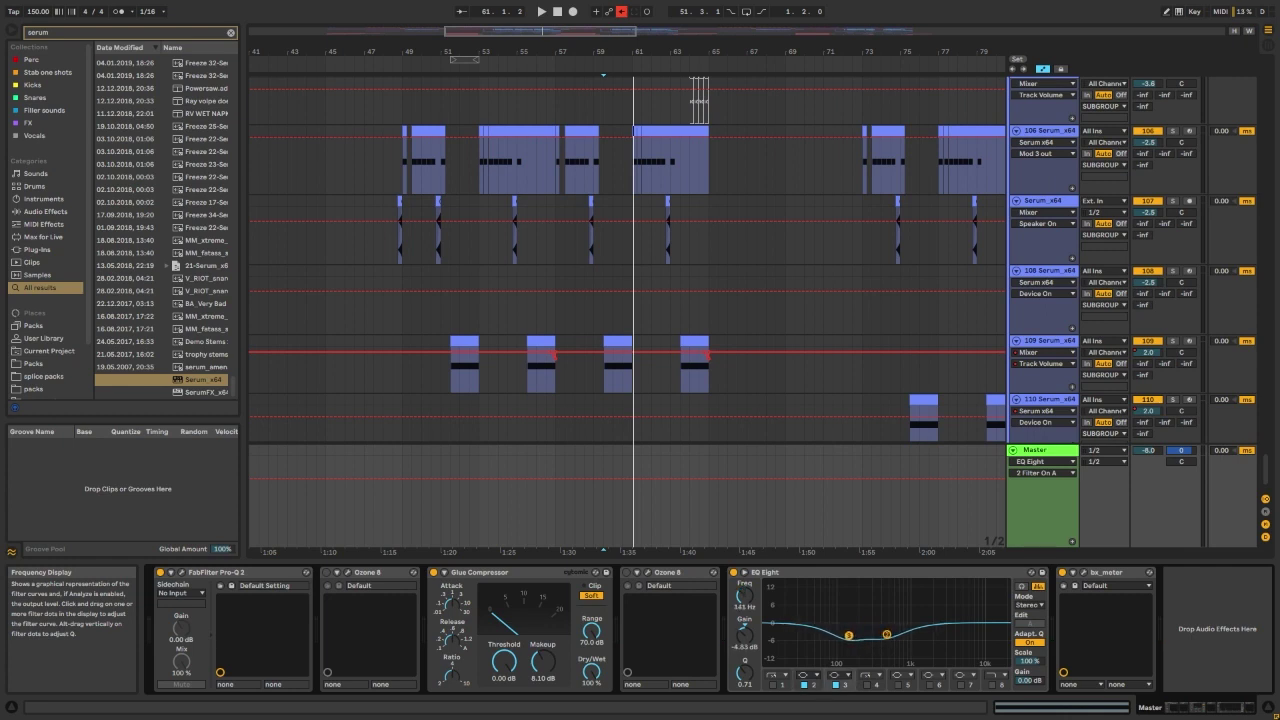
key(space)
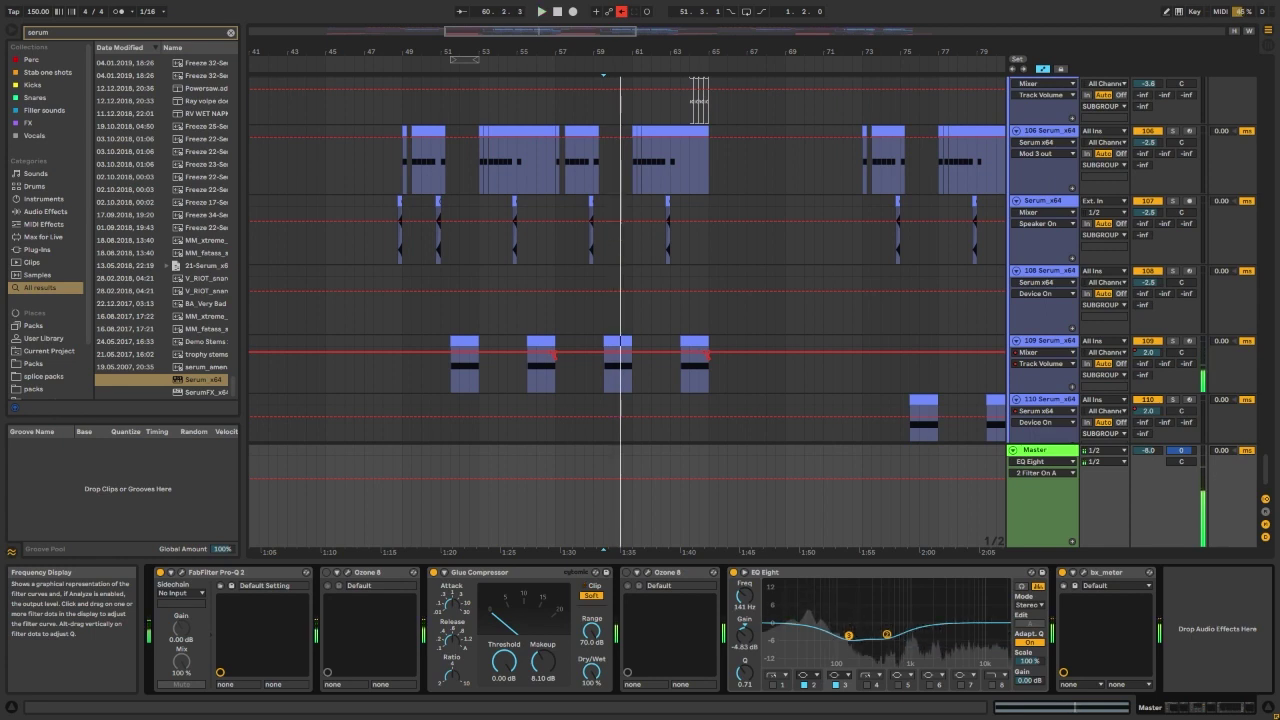
Step: Raise bands 2 and 3 of the master EQ Eight into a boost of about 8.8 dB near 126 Hz and play it
drag(848, 635, 847, 601)
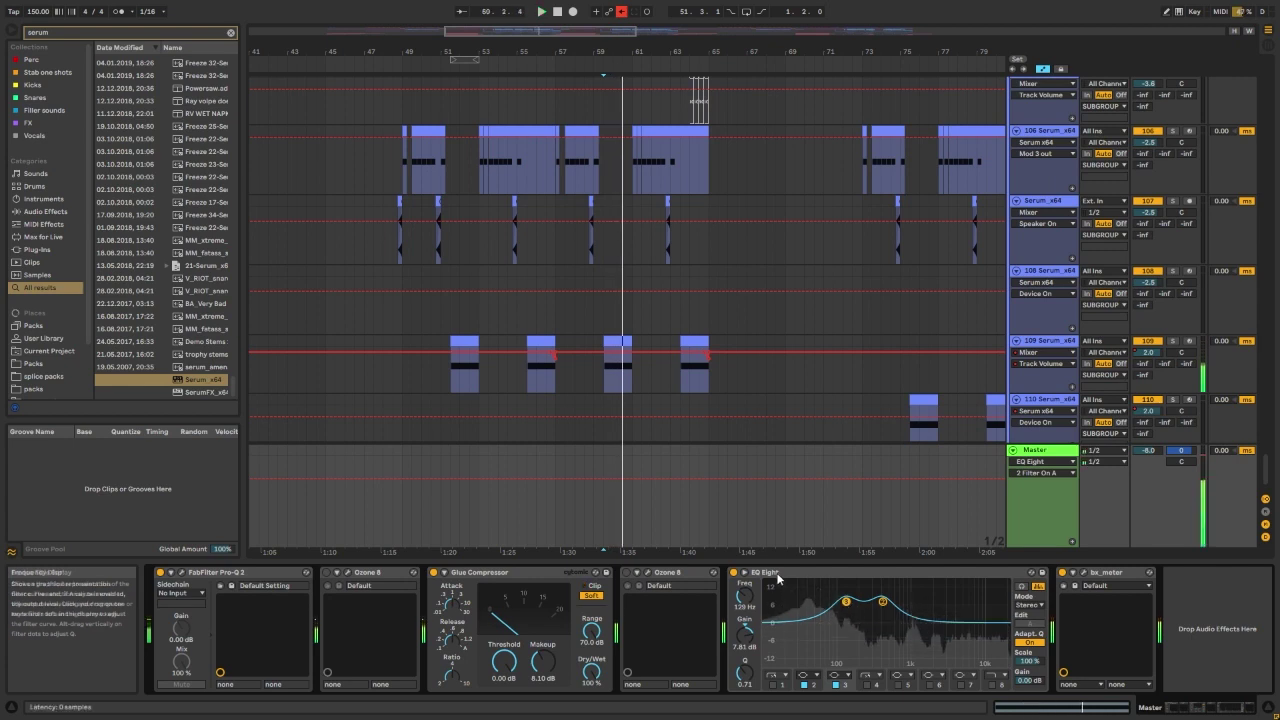
drag(884, 603, 845, 599)
key(space)
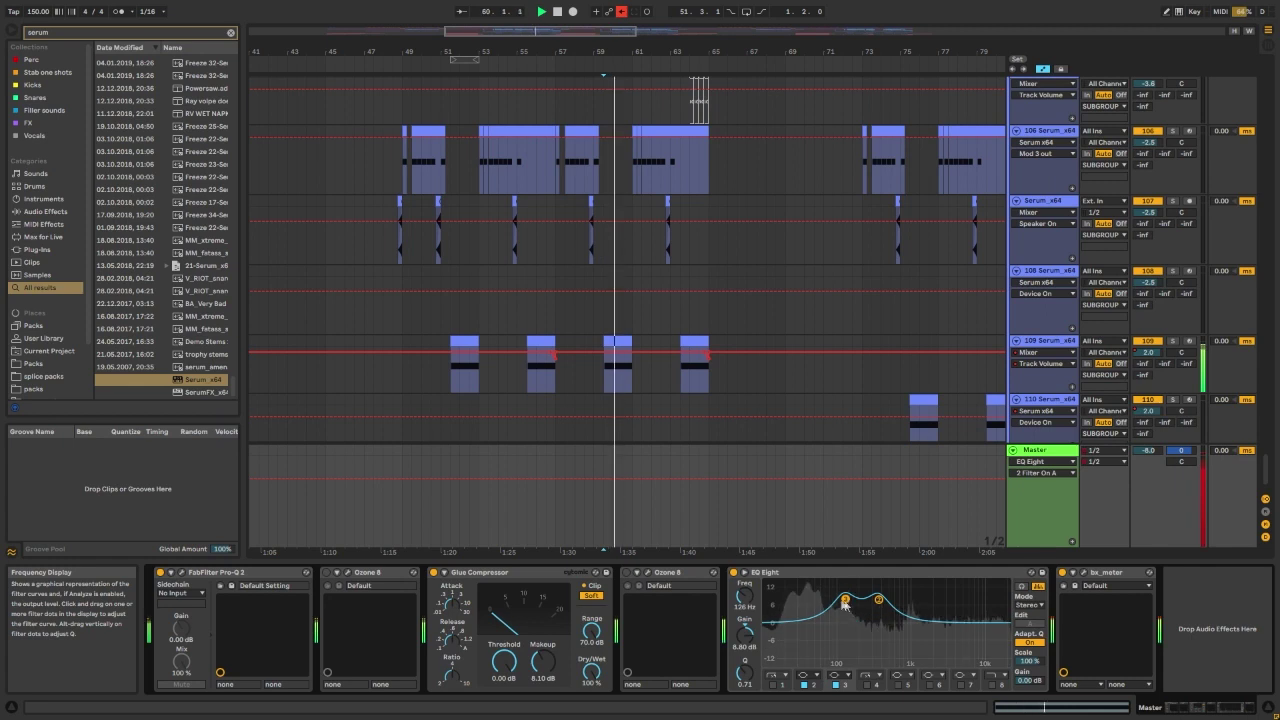
Step: Flatten bands 2 and 3 of the master EQ Eight to about 0.12 dB and move the lower one to 97.9 Hz
drag(845, 600, 845, 622)
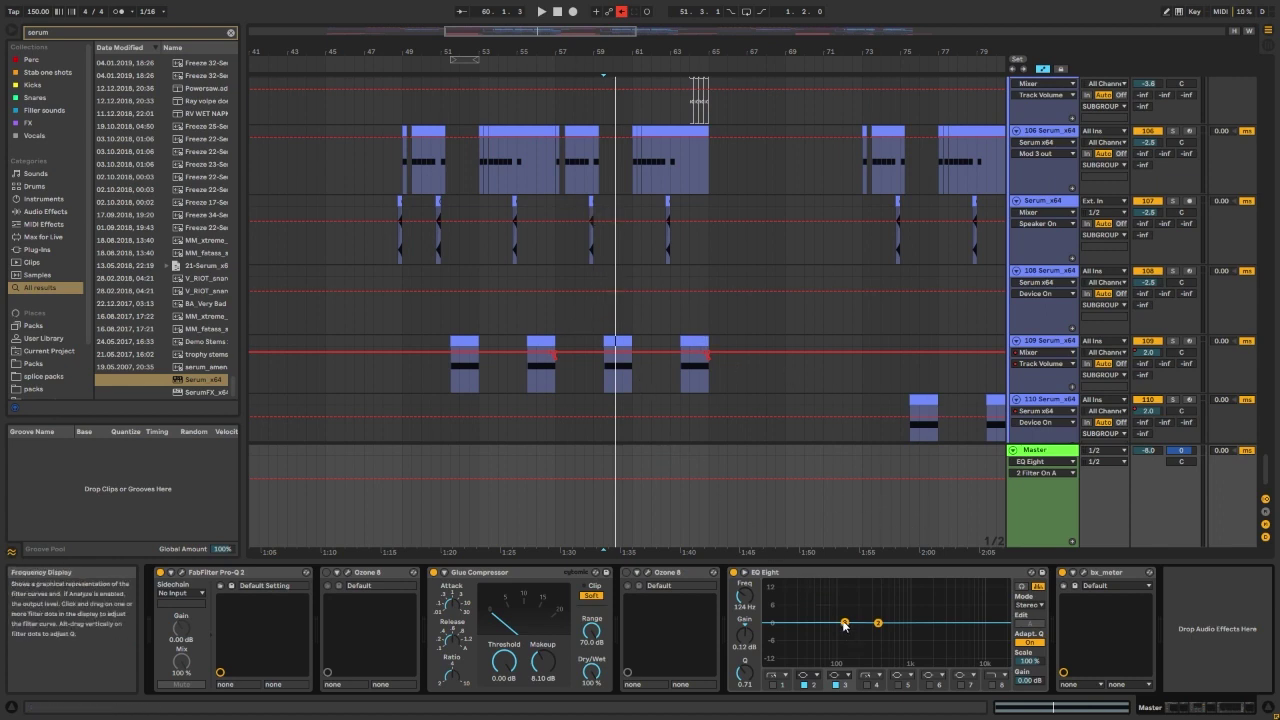
drag(843, 624, 839, 621)
click(876, 624)
click(838, 622)
Step: Show the device chain of the snare group on track 8 and place the insert marker at 51.3
scroll(1056, 272, down, 2)
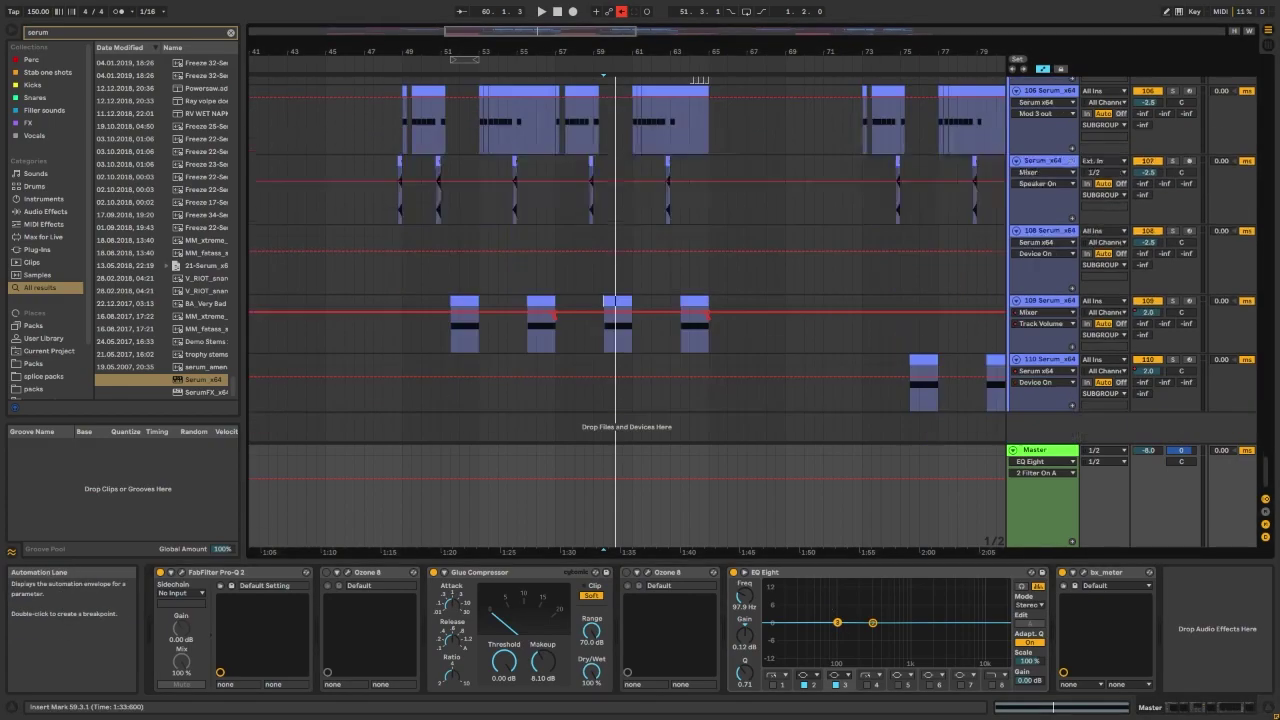
drag(1267, 472, 1277, 222)
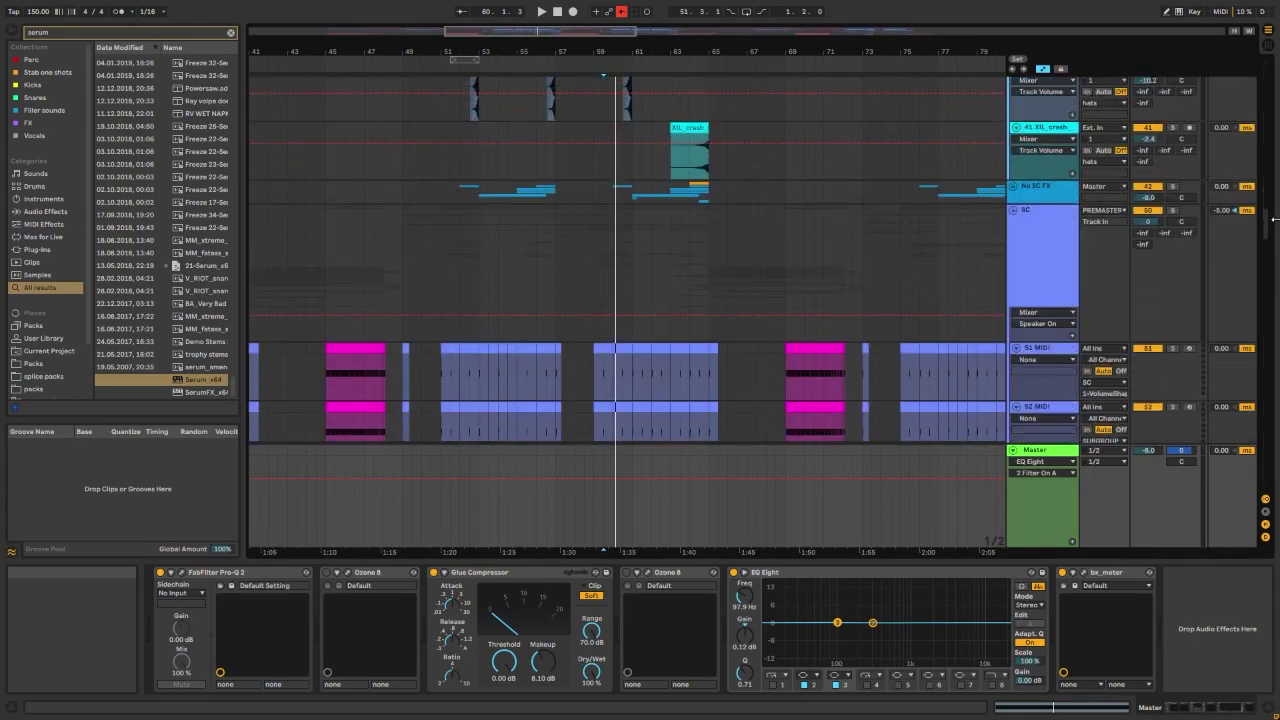
scroll(512, 210, down, 4)
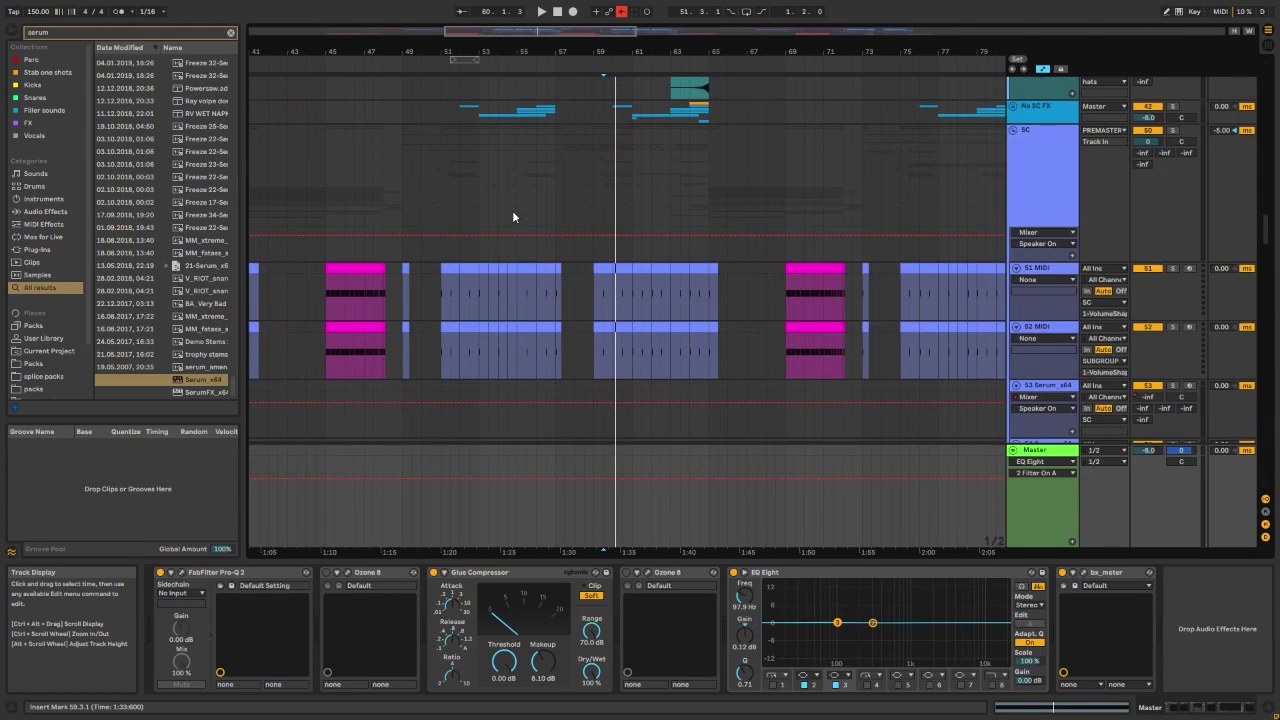
scroll(1197, 218, up, 3)
scroll(1197, 218, up, 15)
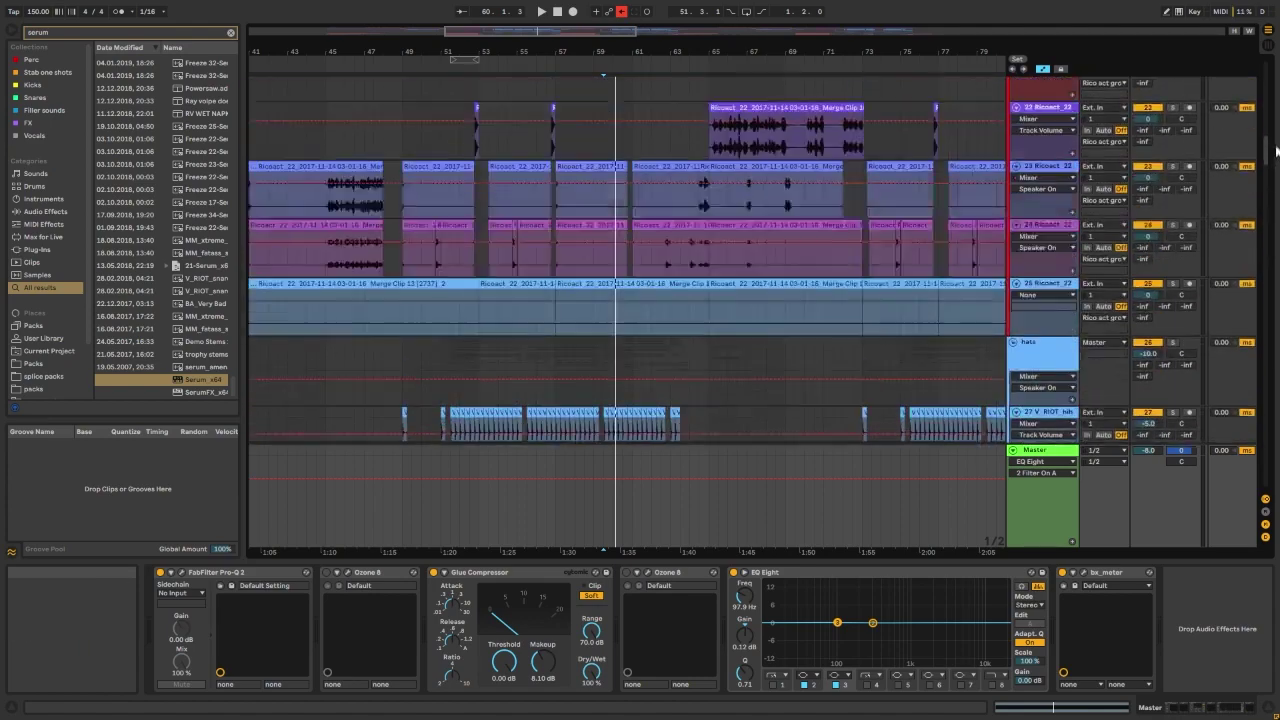
scroll(1040, 220, up, 3)
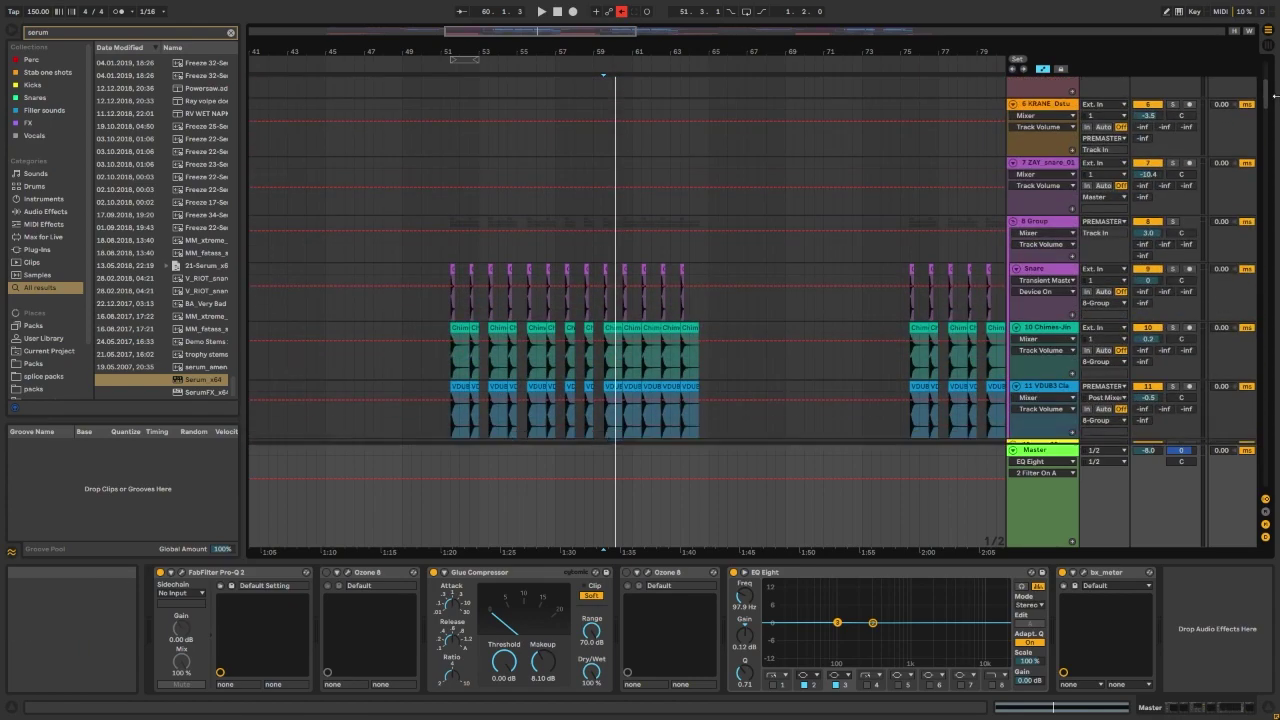
click(1035, 221)
click(453, 249)
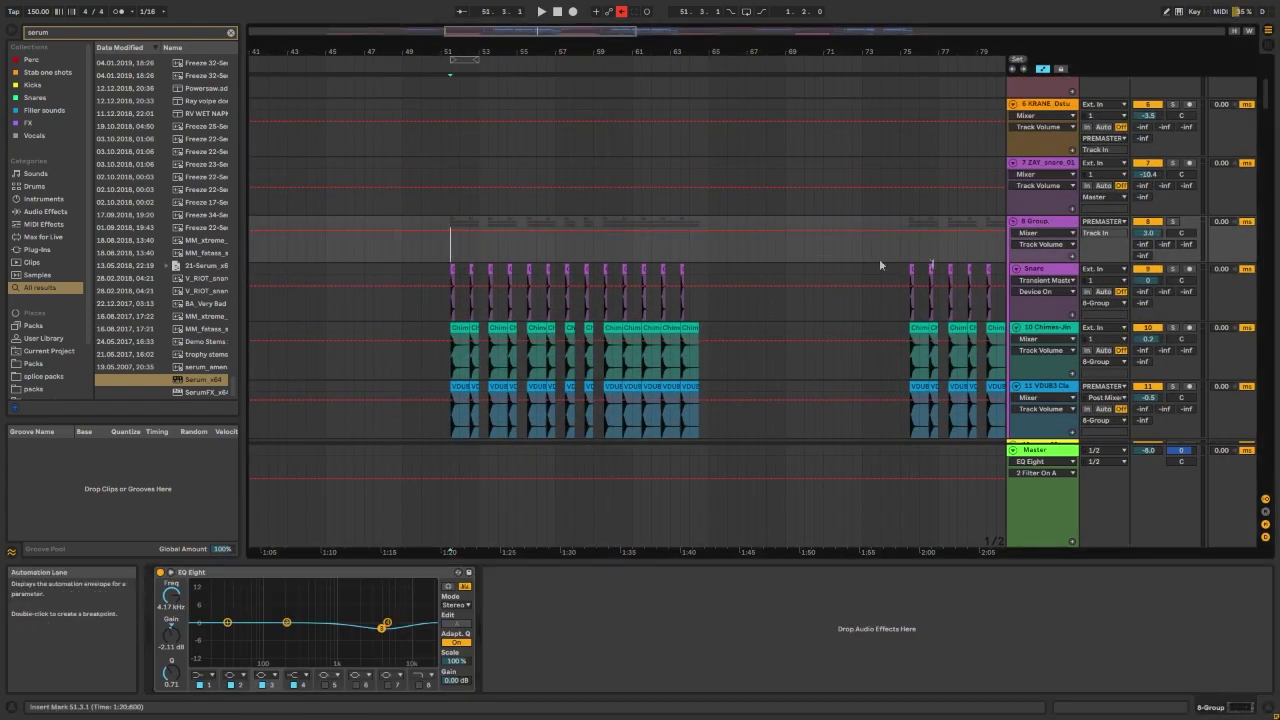
Step: Show the device chains of the three snare group layers: Snare, Chimes-Jingle Bell and VDUB3 Clap
click(1034, 270)
click(1043, 330)
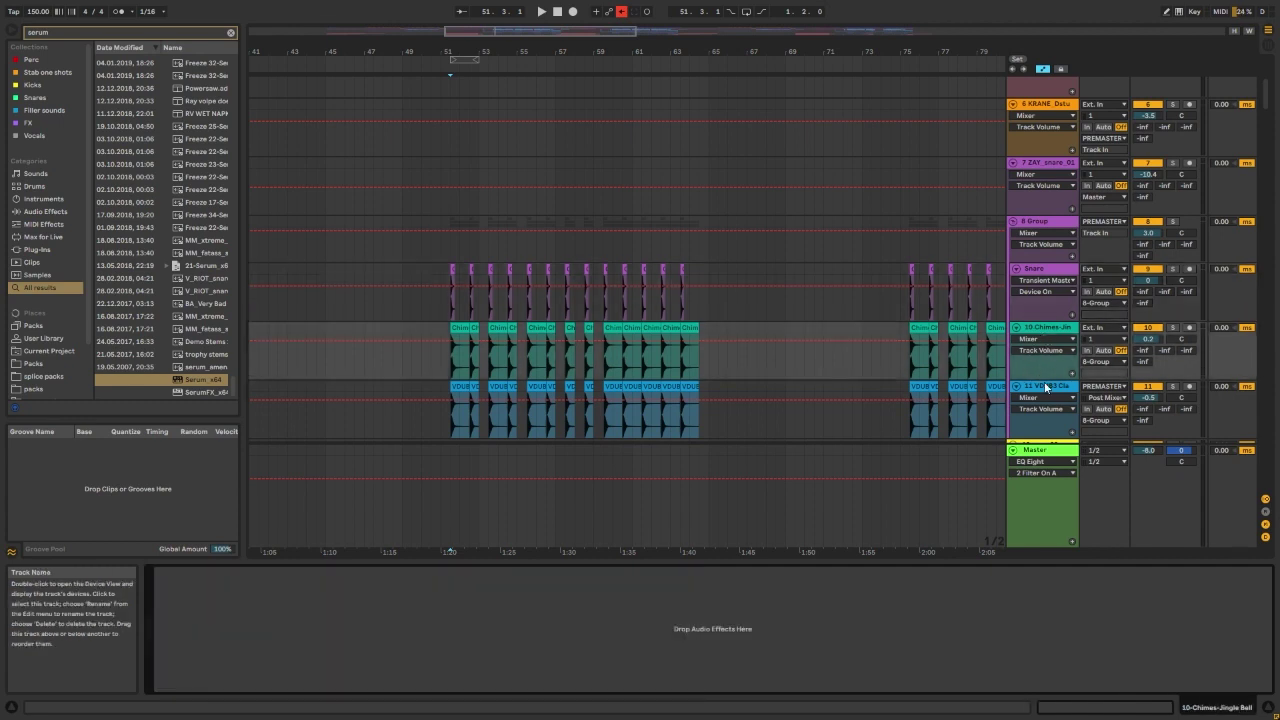
click(1045, 386)
Step: Solo the snare group on track 8 and play it from 51.3
scroll(446, 280, up, 3)
click(463, 251)
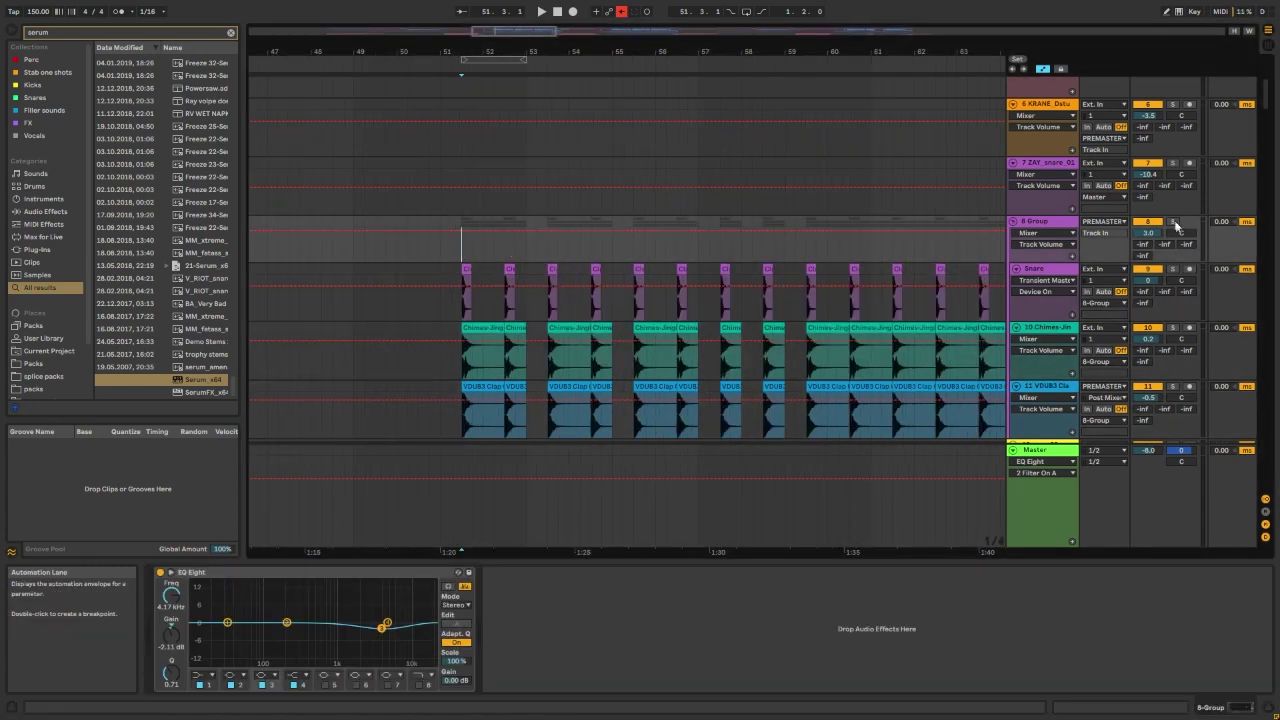
key(space)
key(space)
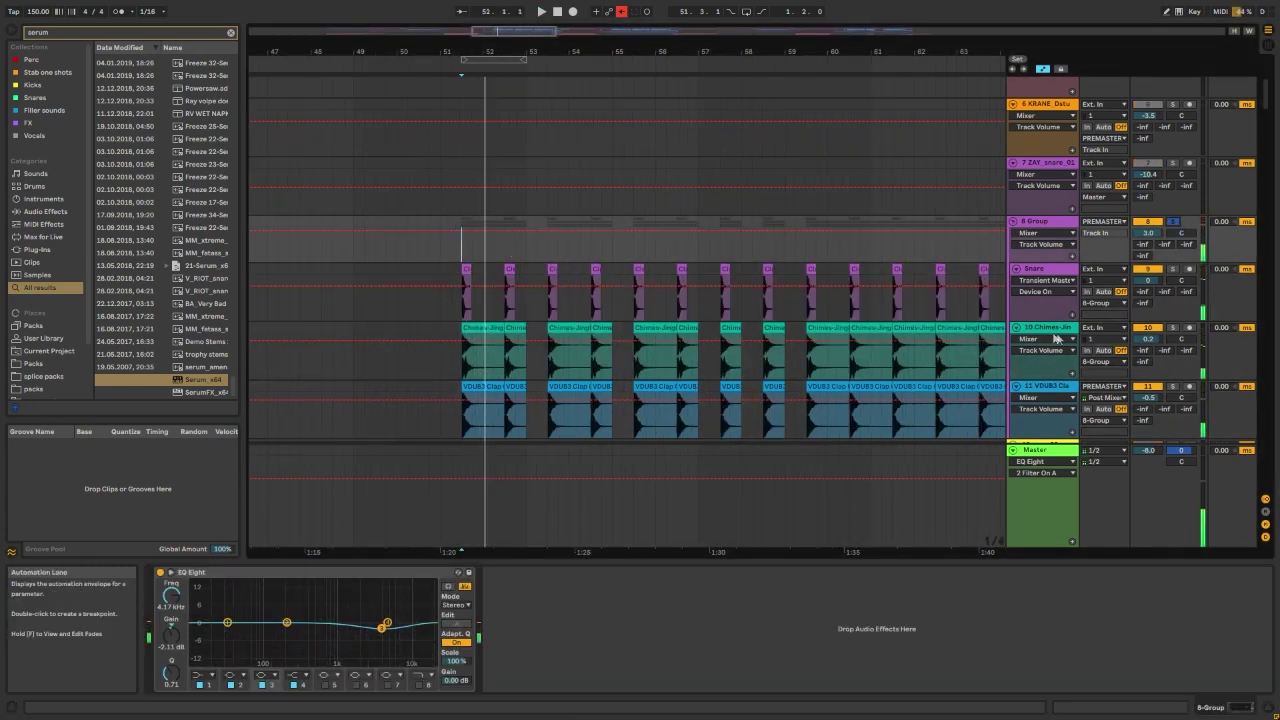
Step: Show the Snare track's device chain and briefly open its Transient Master plug-in
click(1050, 270)
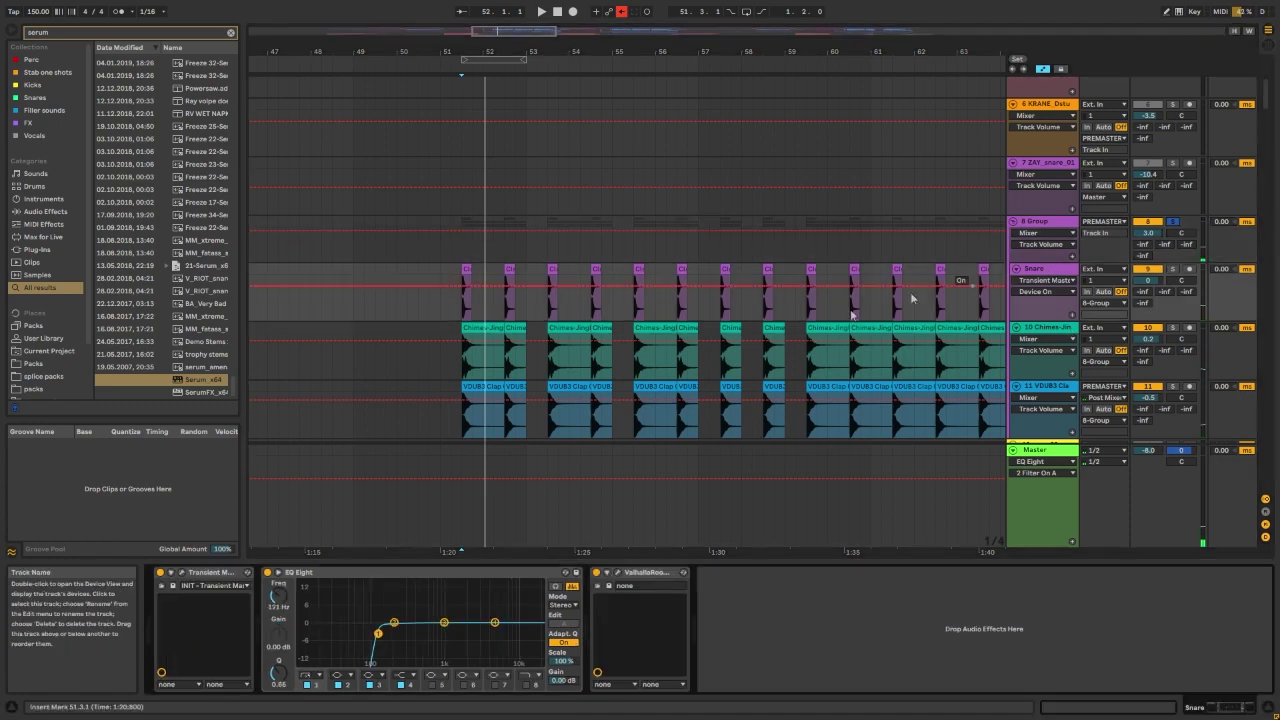
click(183, 573)
click(846, 128)
Step: Solo the Chimes-Jingle Bell layer on track 10, play it from 51.3, and unsolo it
scroll(491, 371, up, 3)
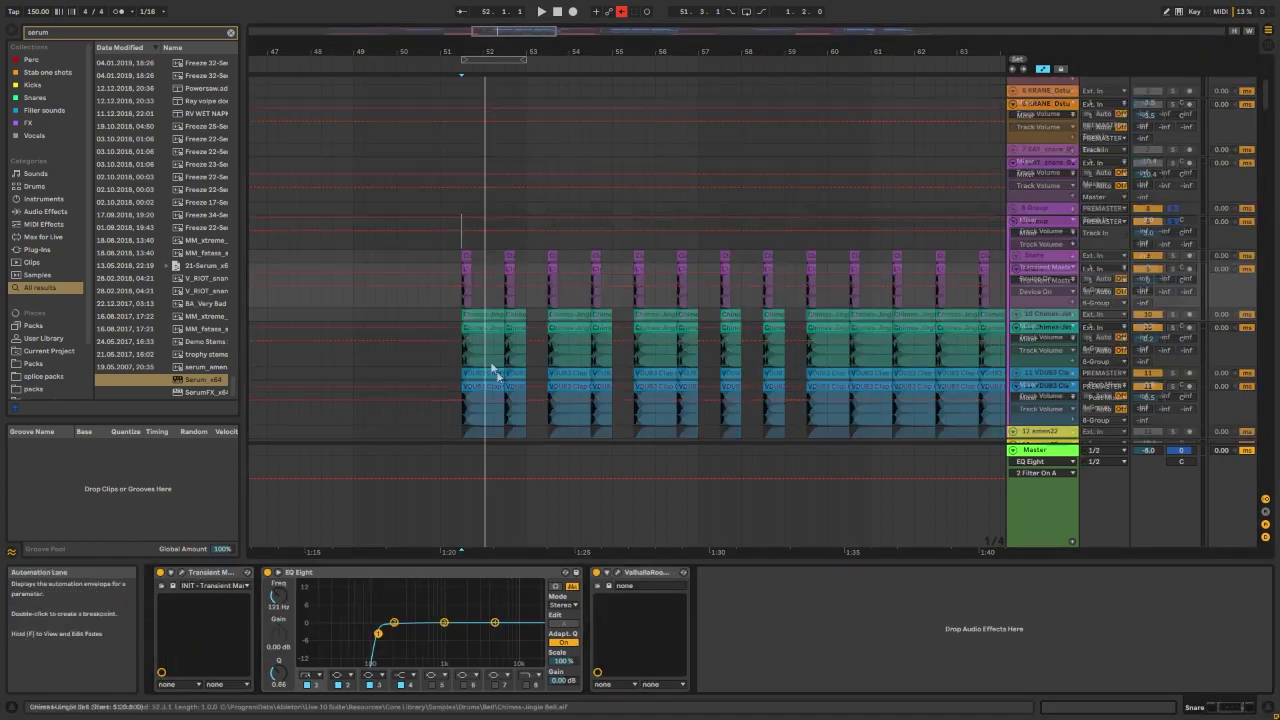
scroll(440, 330, down, 1)
click(436, 326)
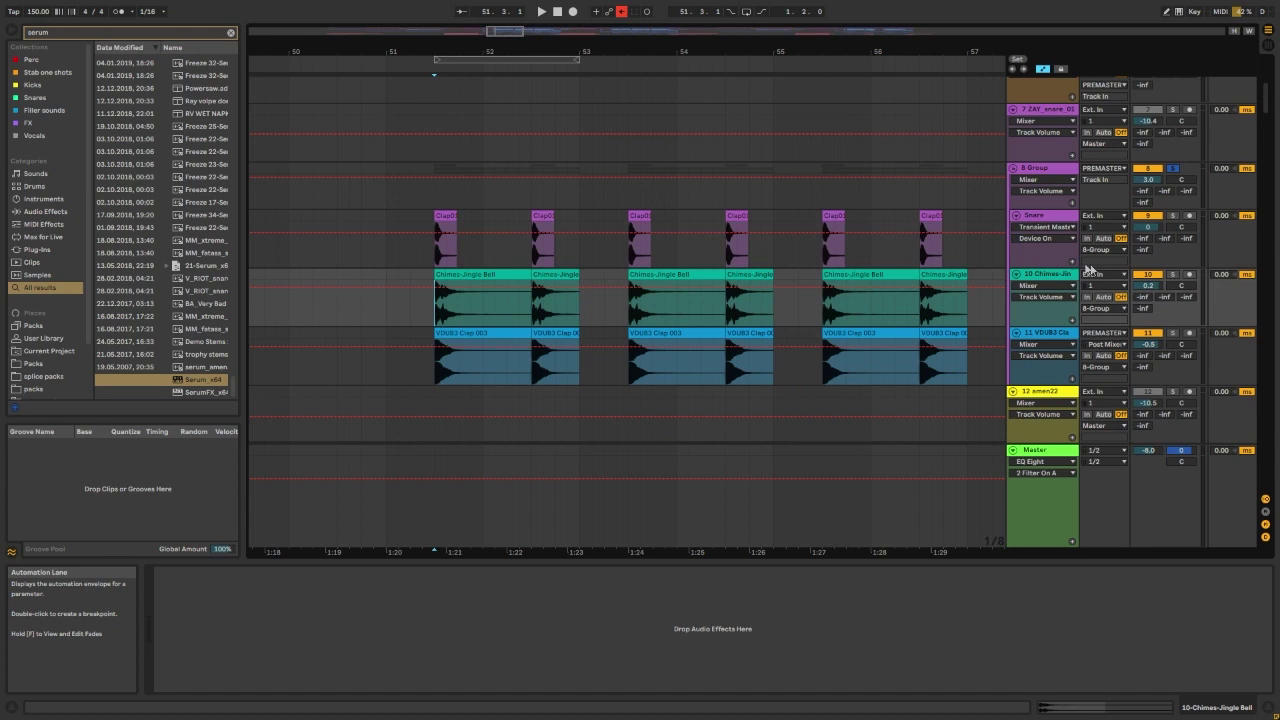
click(1174, 275)
key(space)
click(1174, 278)
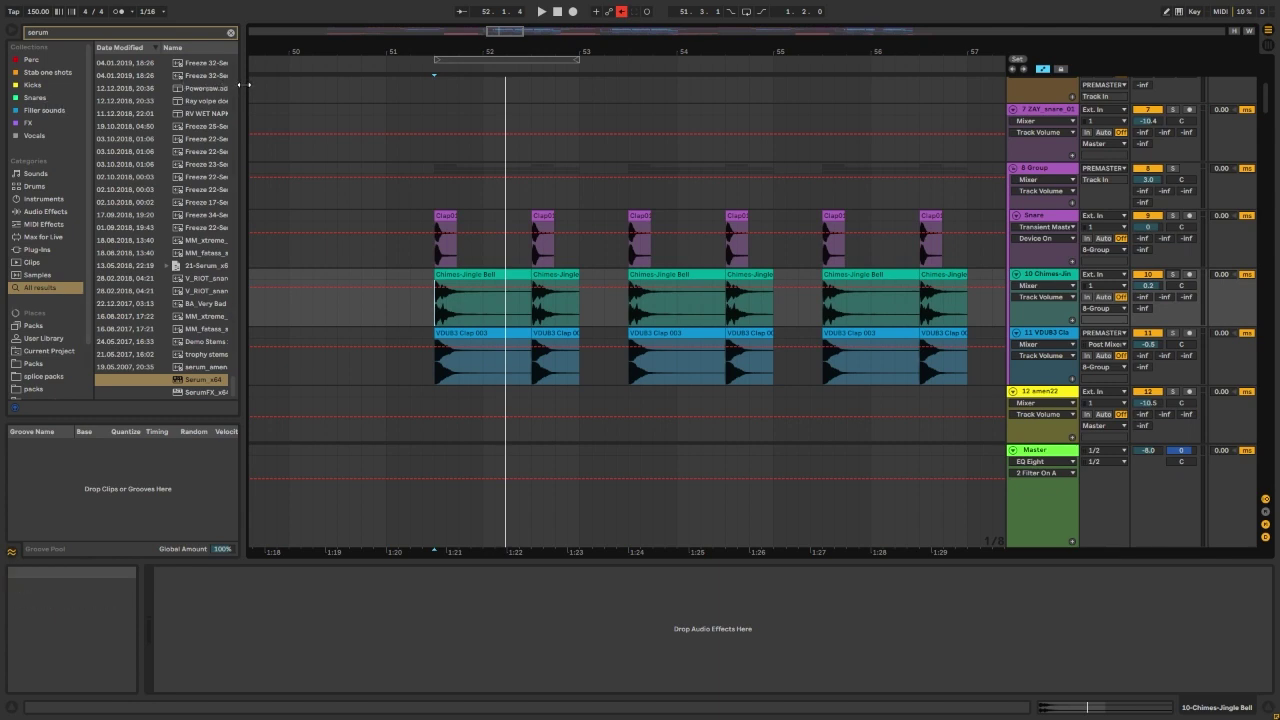
Step: Look through the whole Snares collection in a widened browser to examine the favourite snare samples
click(35, 98)
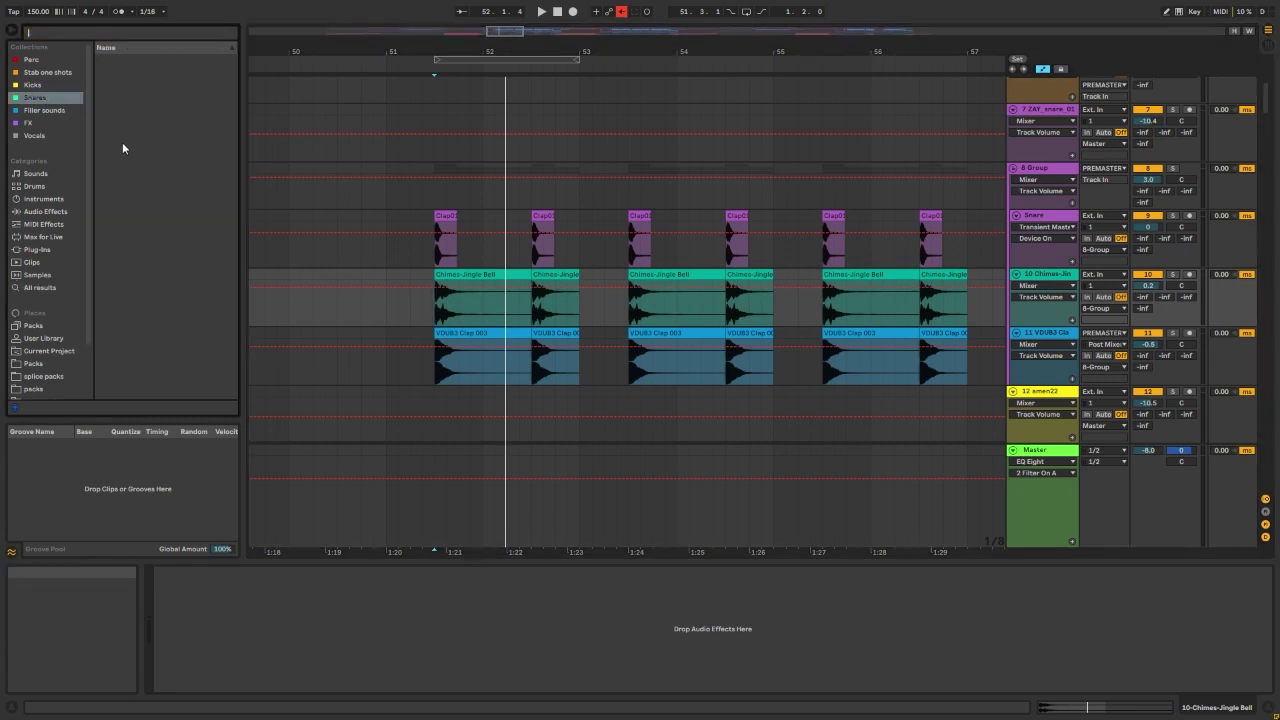
scroll(170, 104, down, 3)
scroll(172, 119, up, 3)
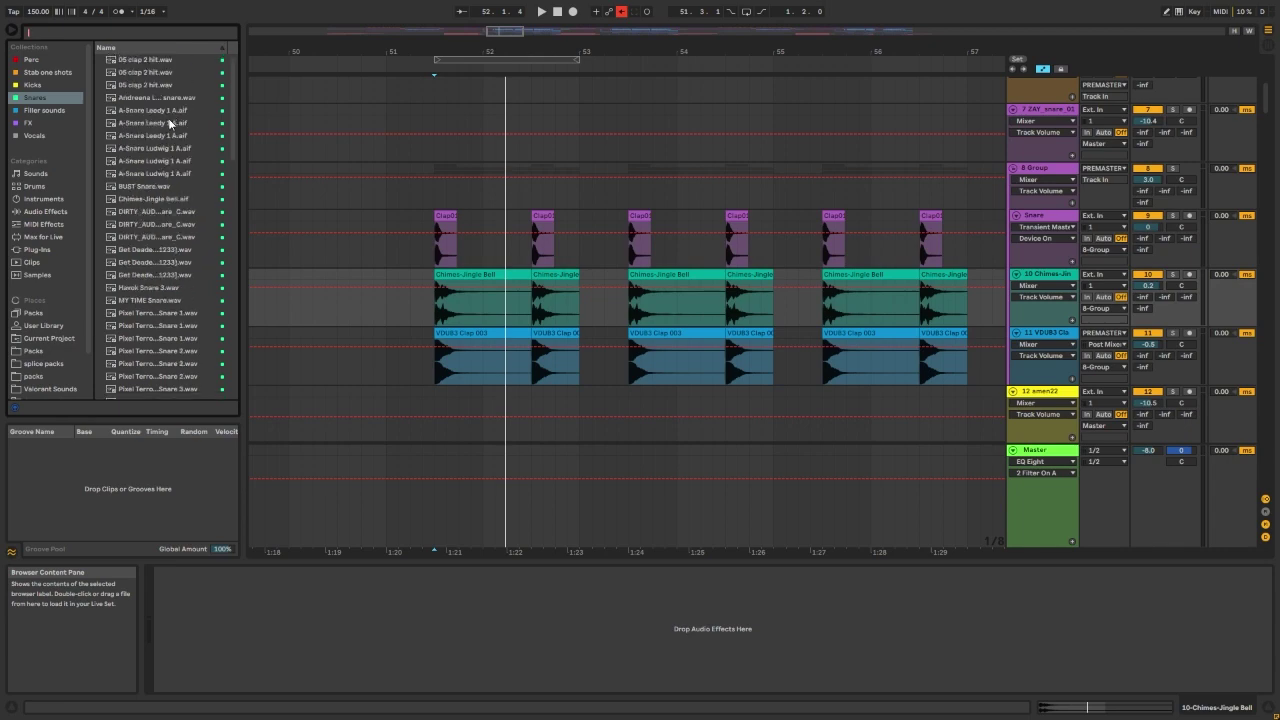
scroll(165, 120, down, 10)
drag(257, 148, 306, 148)
scroll(177, 119, up, 10)
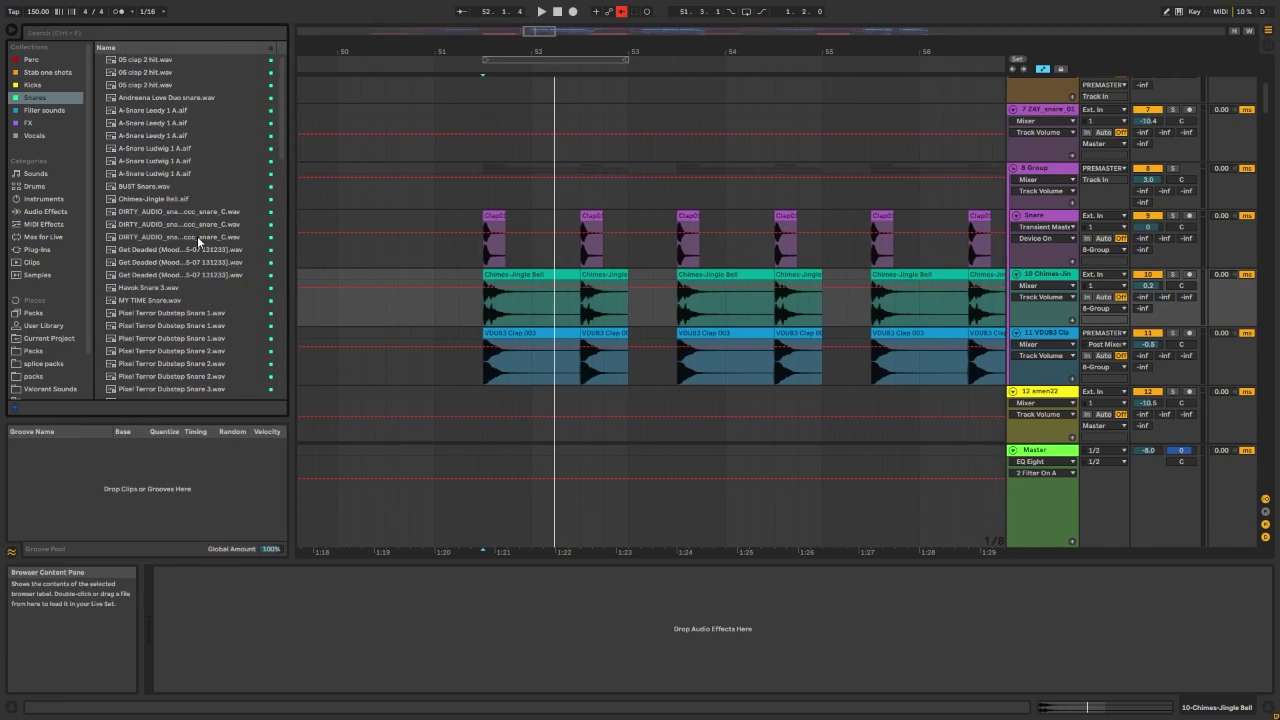
drag(270, 100, 271, 356)
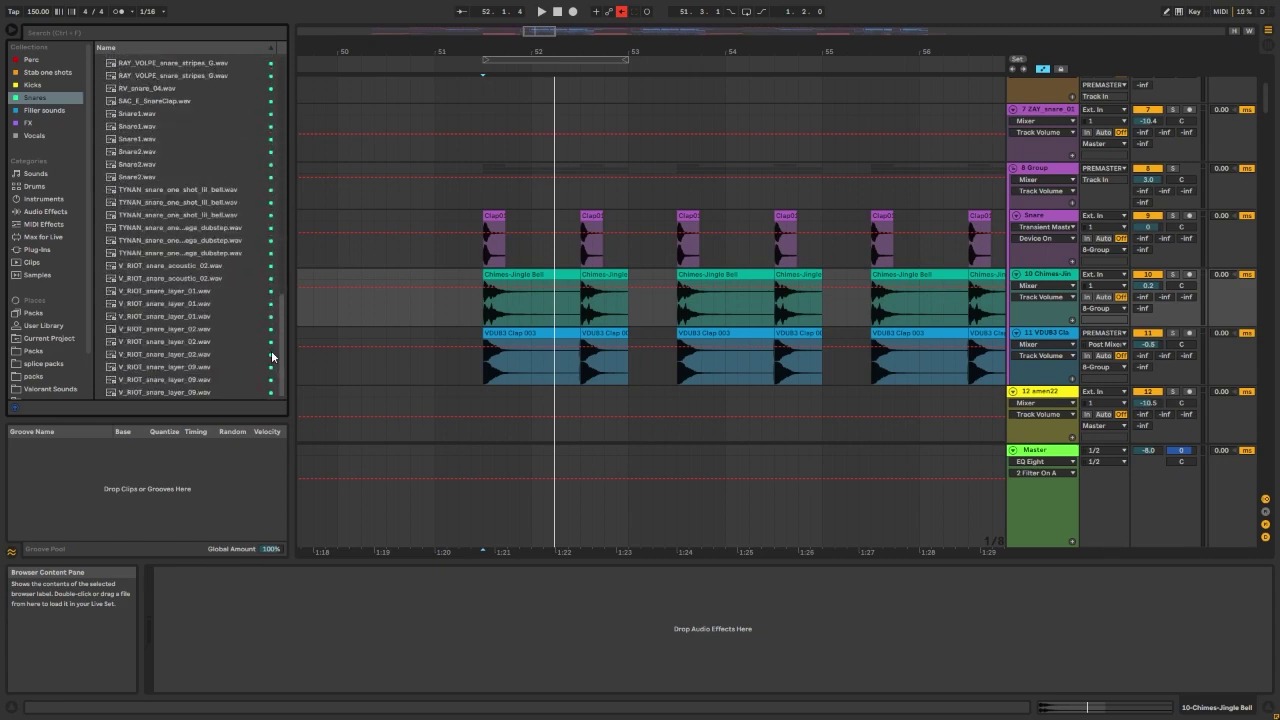
scroll(150, 250, up, 10)
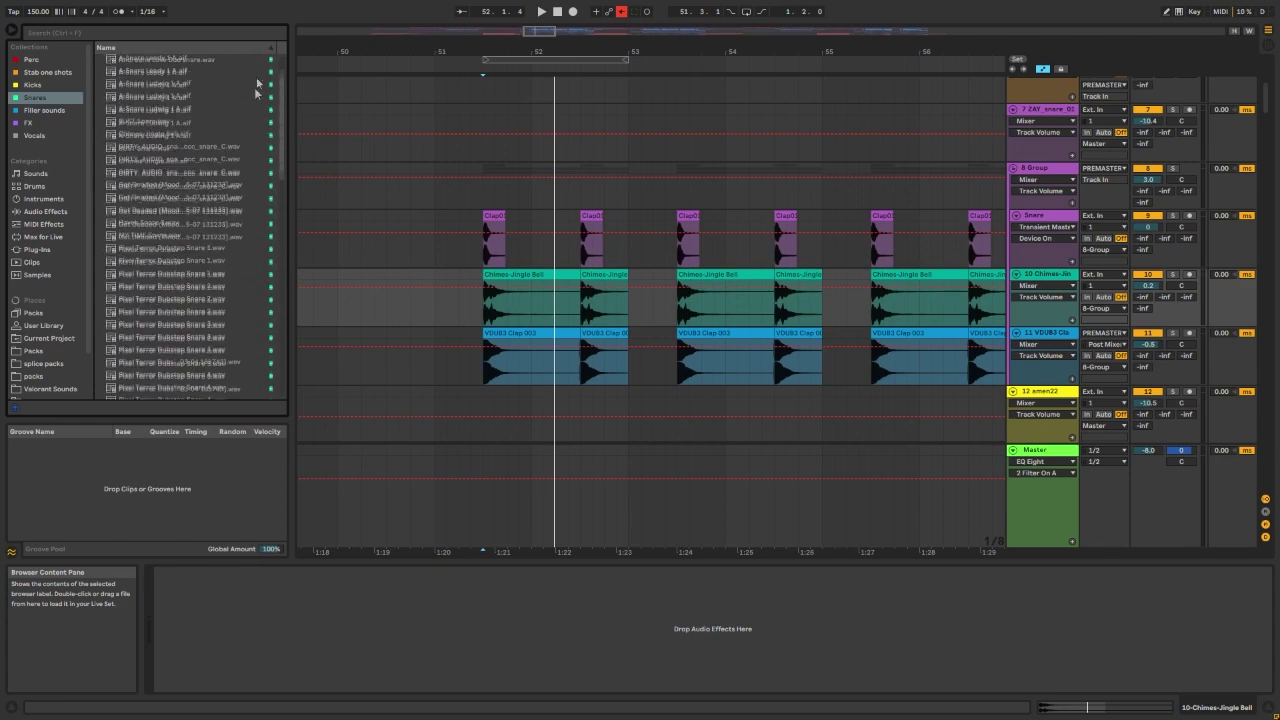
click(34, 99)
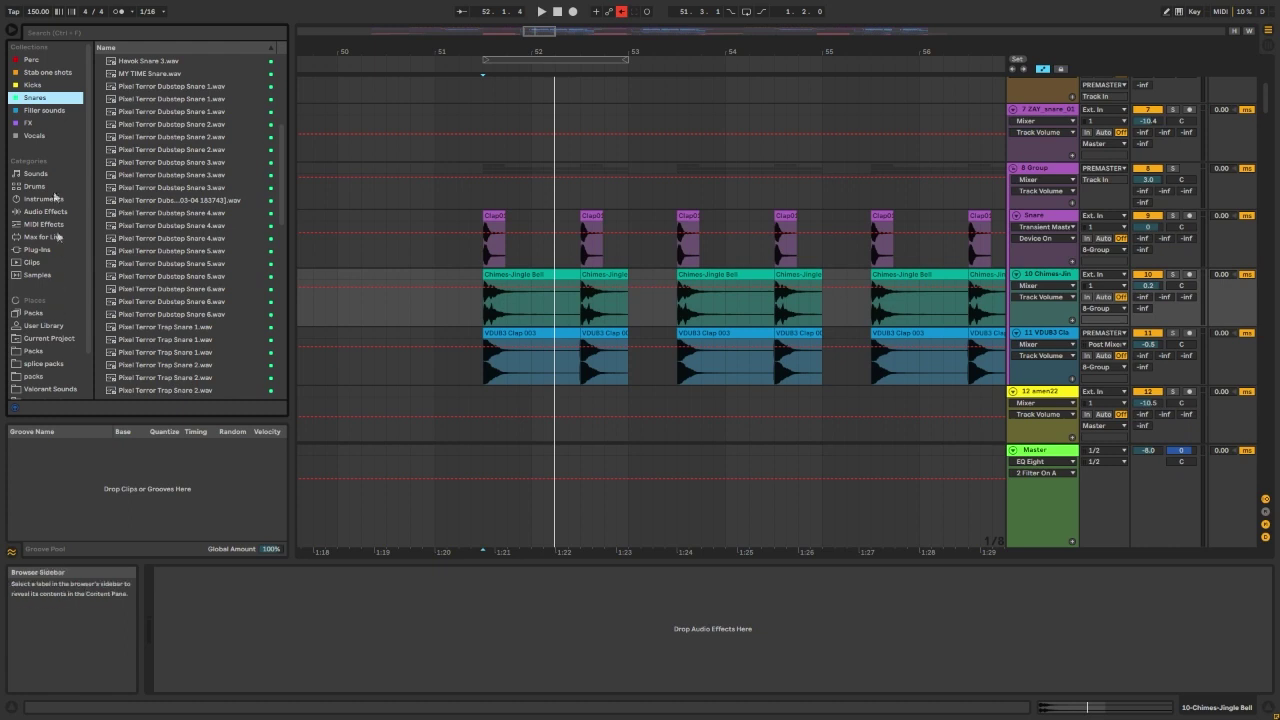
Step: Search the whole library for "snare" in a wider browser and sort the files by date modified, newest first
click(65, 33)
text(snare)
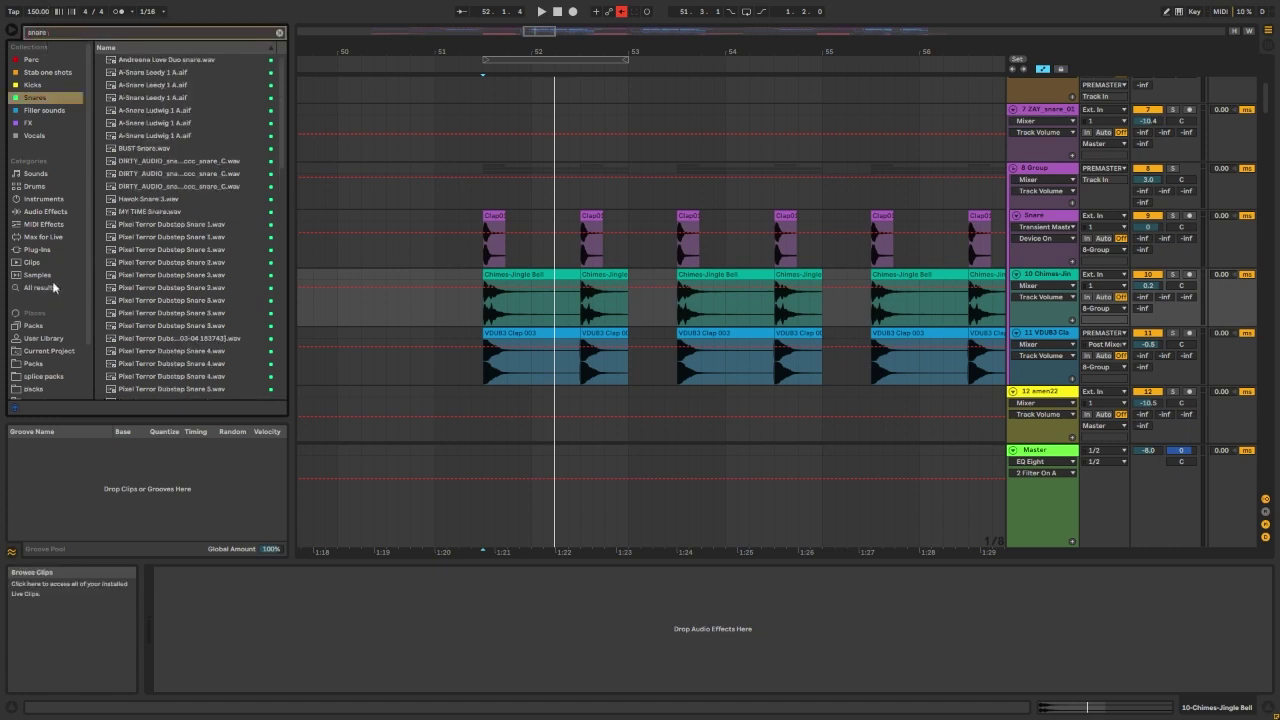
click(55, 288)
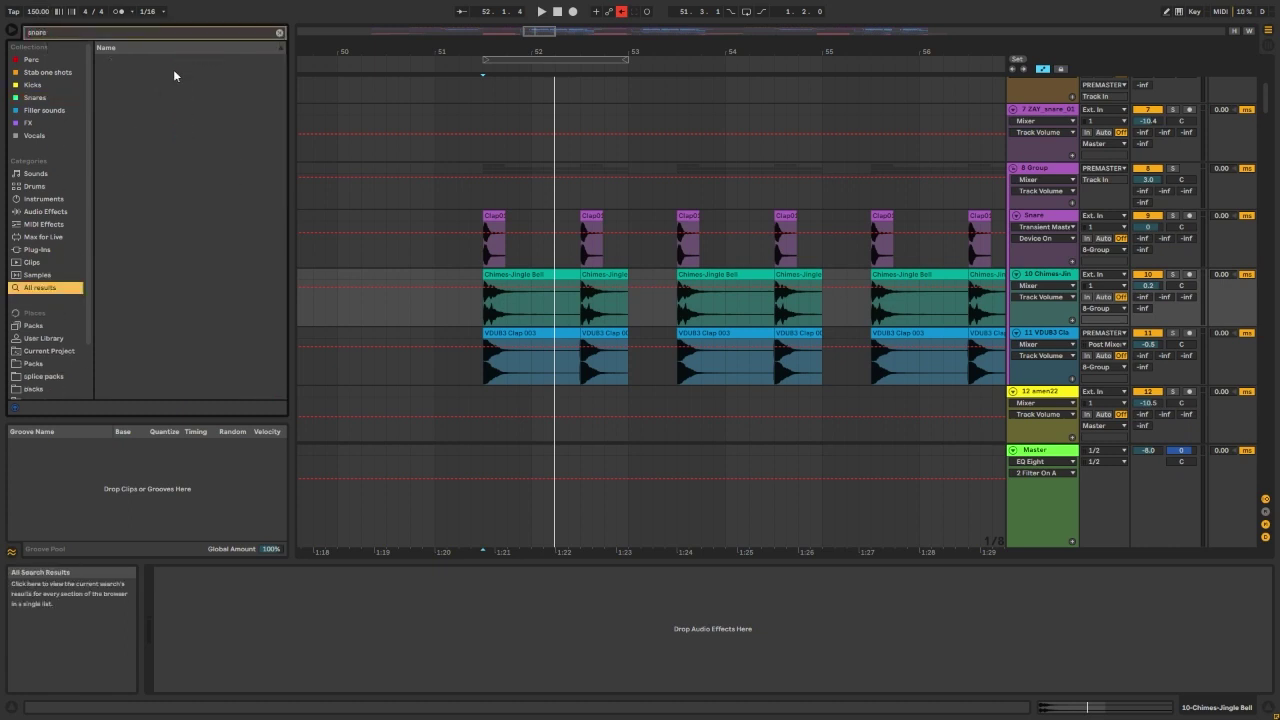
drag(288, 54, 422, 57)
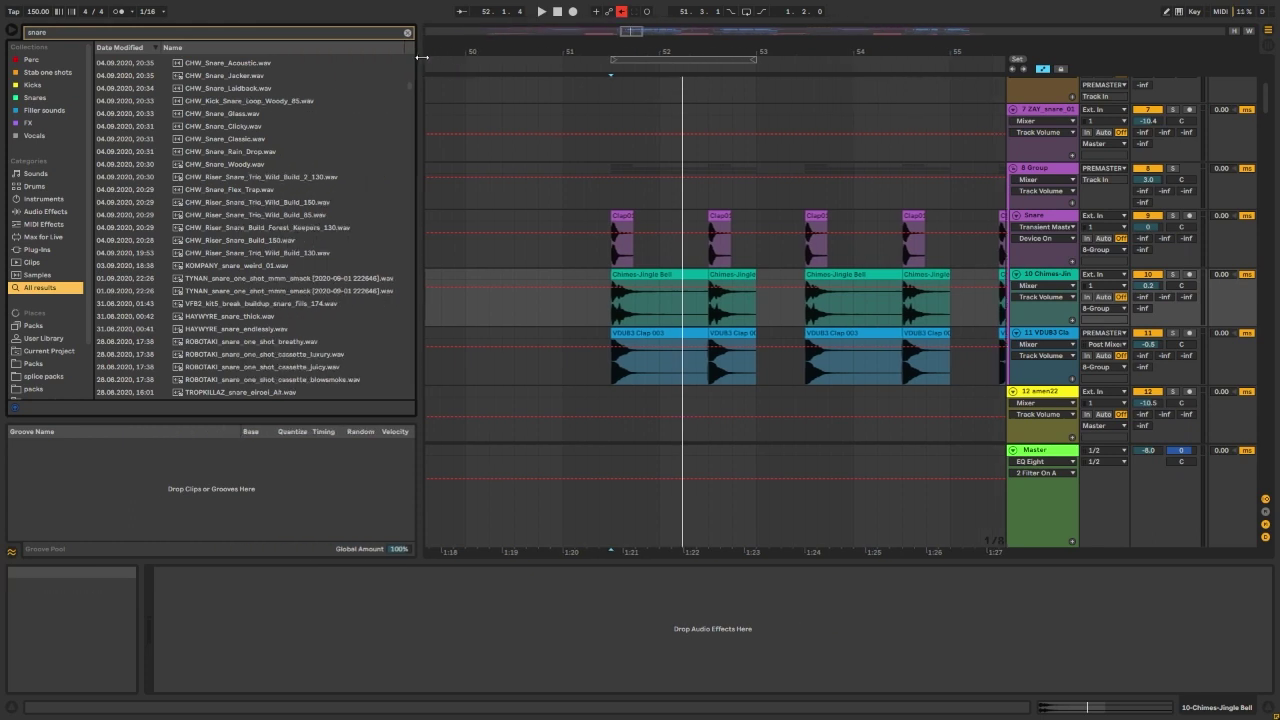
click(124, 47)
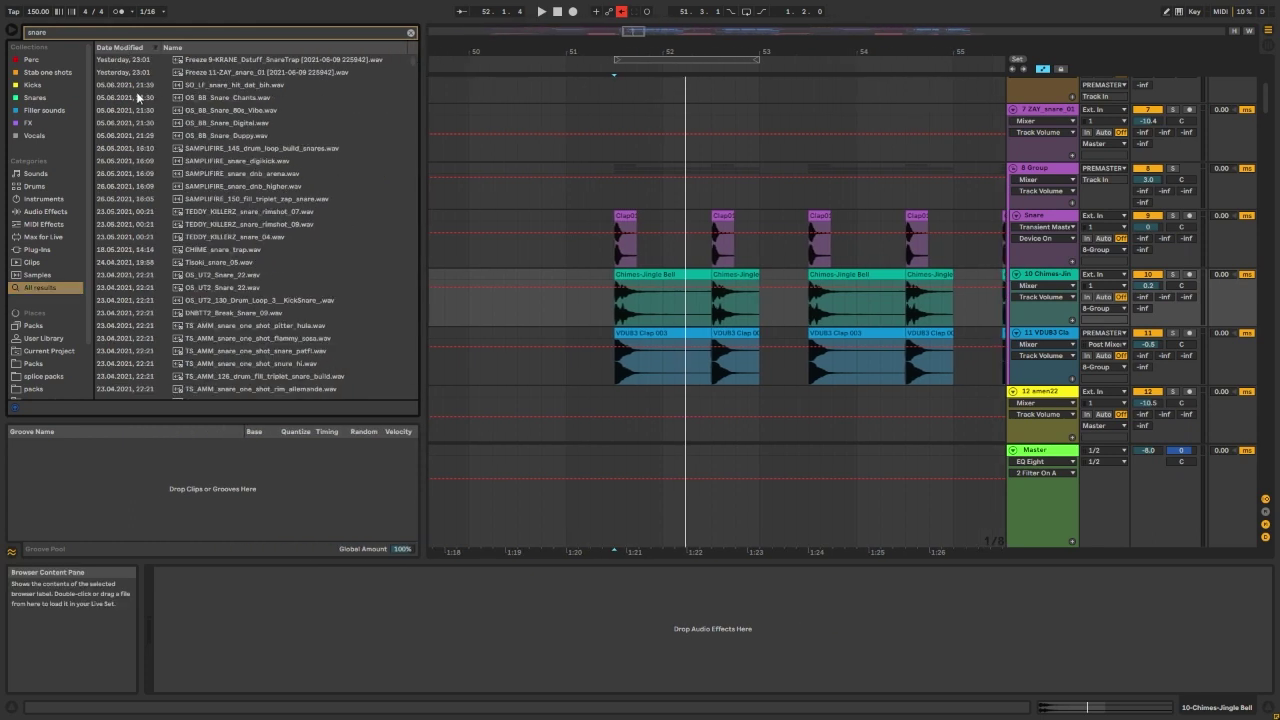
Step: Audition the newest snare samples one after another, down to SAMPLIFIRE_145_drum_loop_build_snares.wav
key(Down)
key(Down)
key(Down)
key(Down)
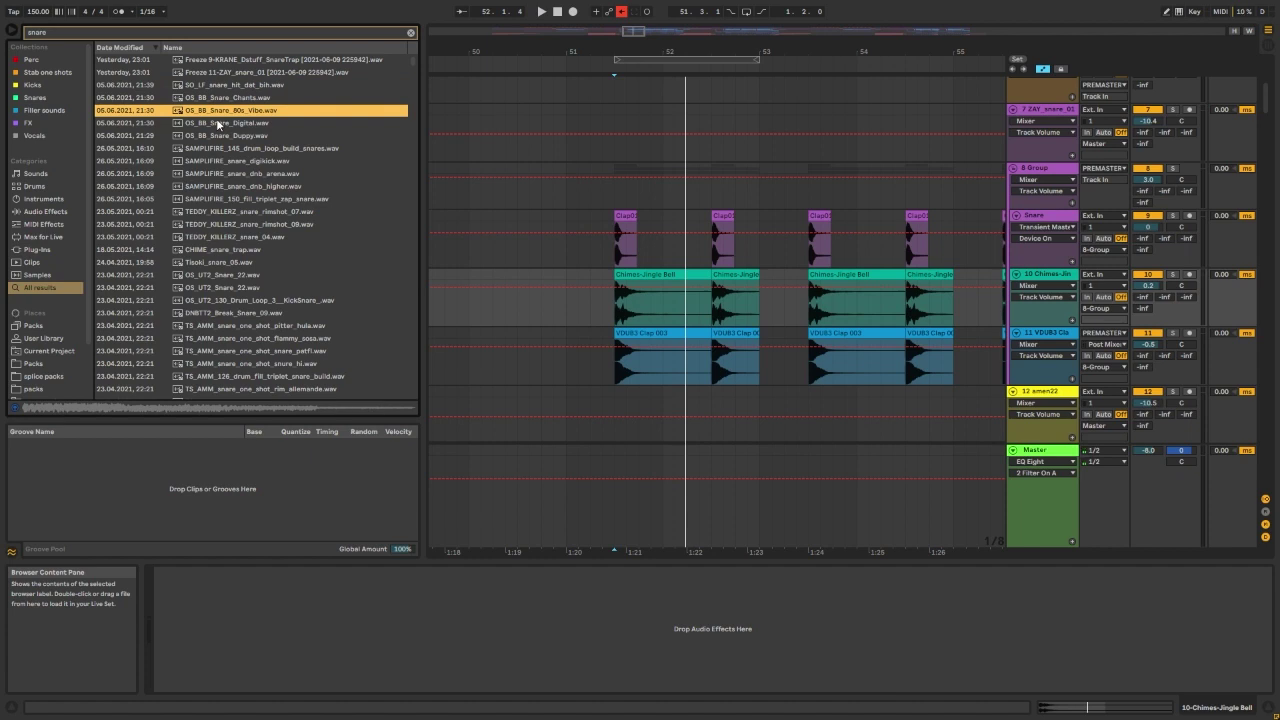
key(Down)
key(Down)
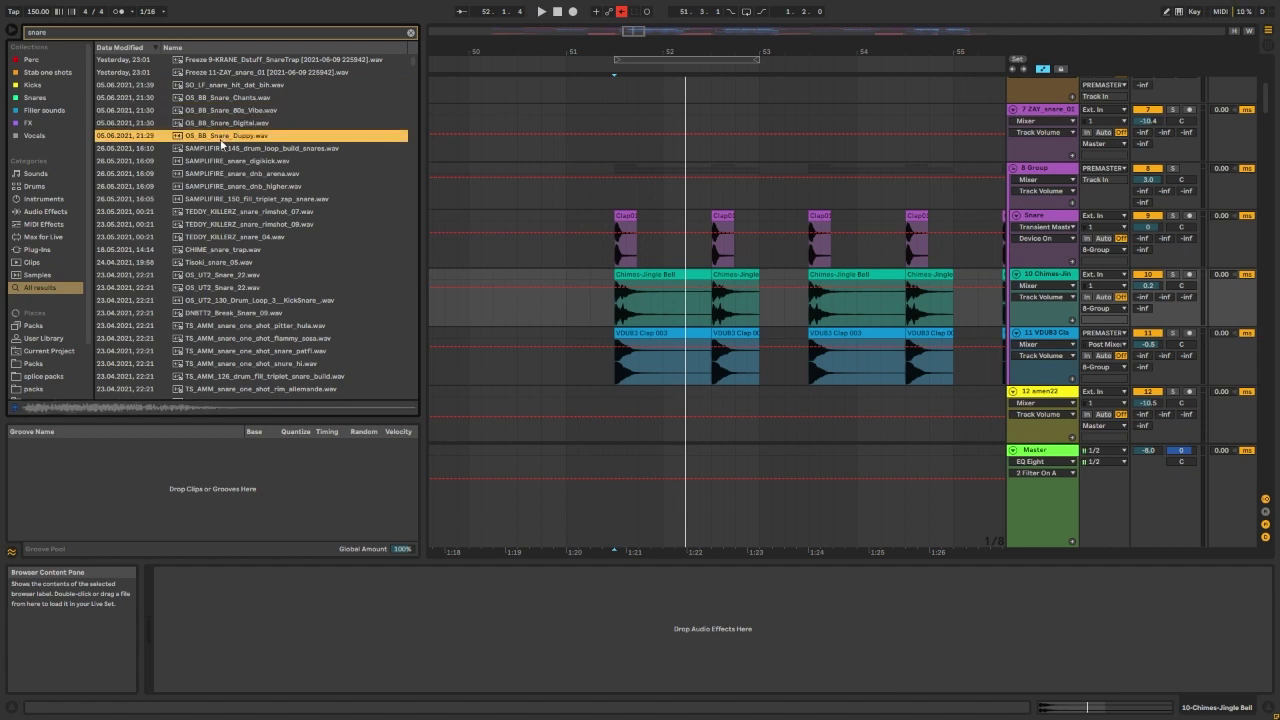
key(Down)
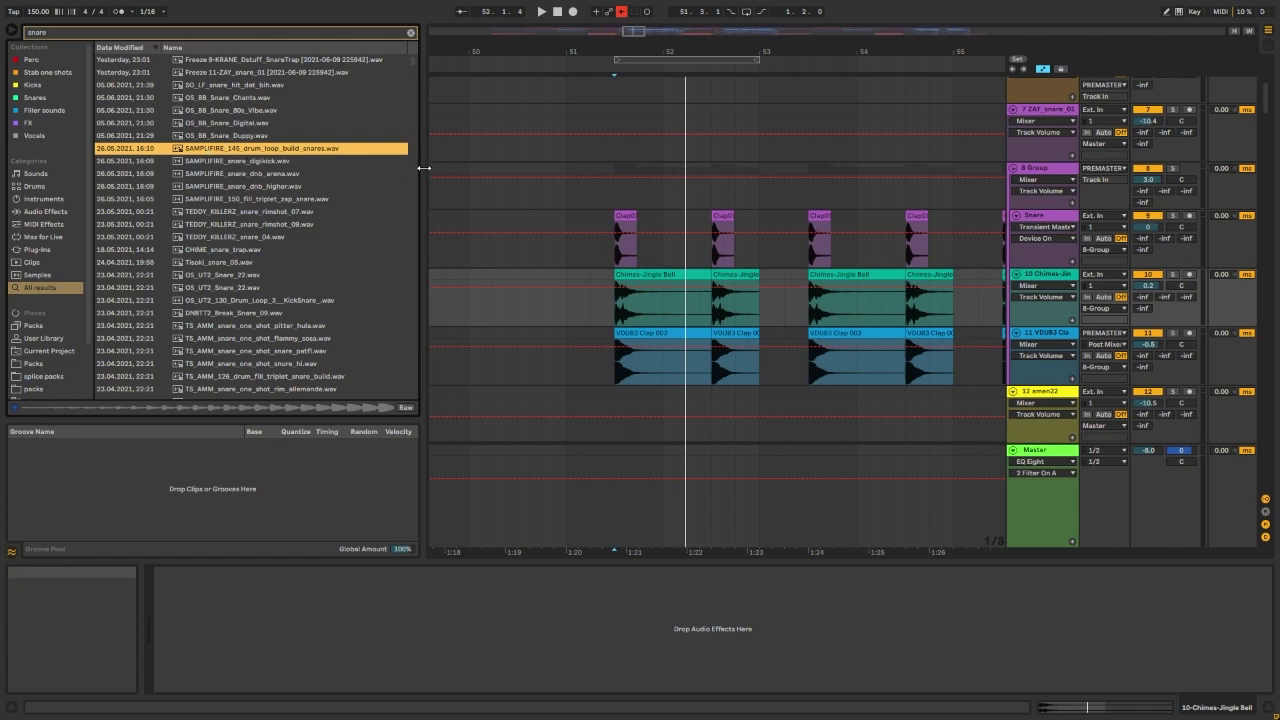
Step: Narrow the browser slightly to give the arrangement more room
click(59, 34)
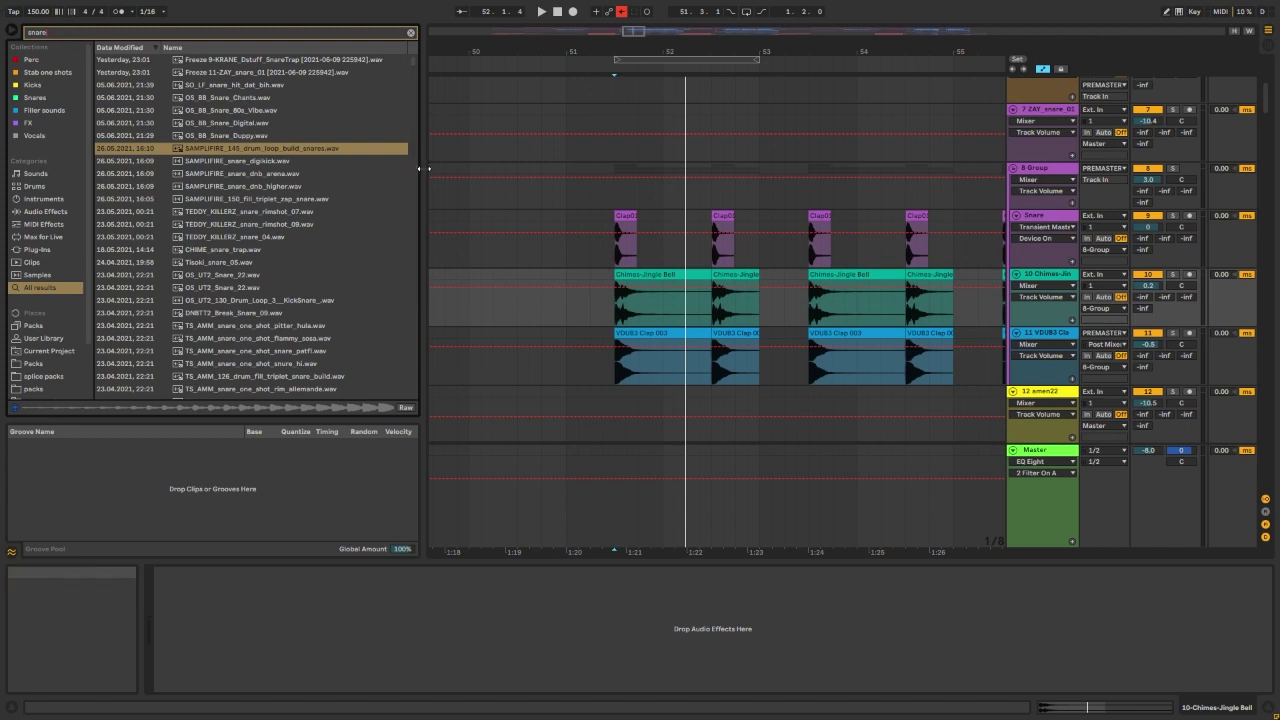
drag(420, 169, 413, 169)
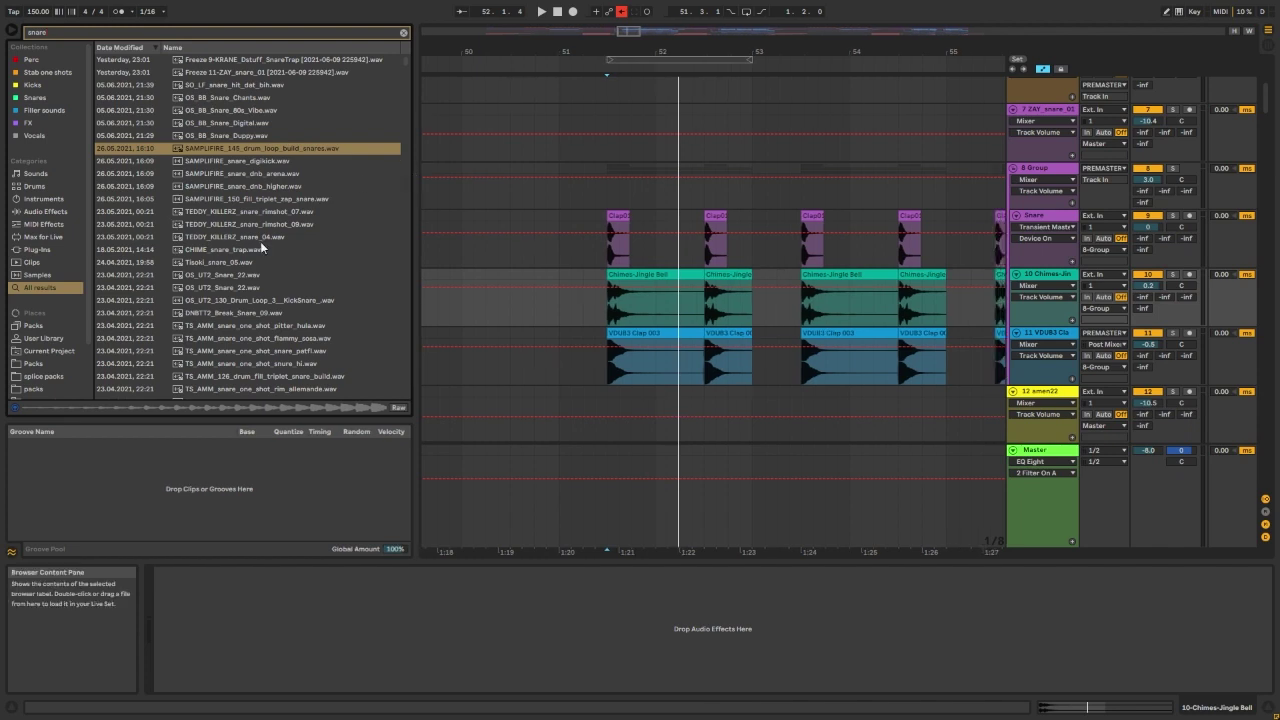
drag(413, 160, 389, 159)
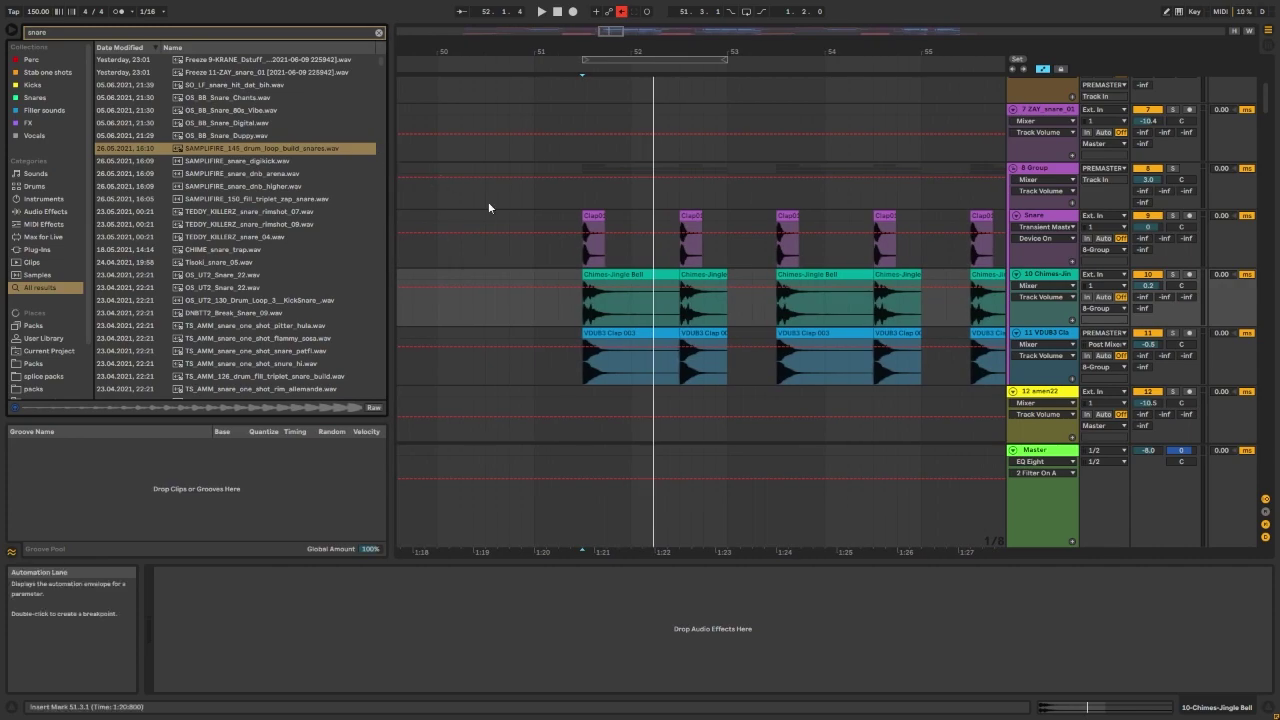
Step: Look over the full-length arrangement, from the kick and snare tracks down to the hats group and back to PREMASTER
scroll(488, 201, down, 4)
scroll(494, 223, up, 4)
scroll(678, 223, up, 3)
scroll(662, 236, down, 8)
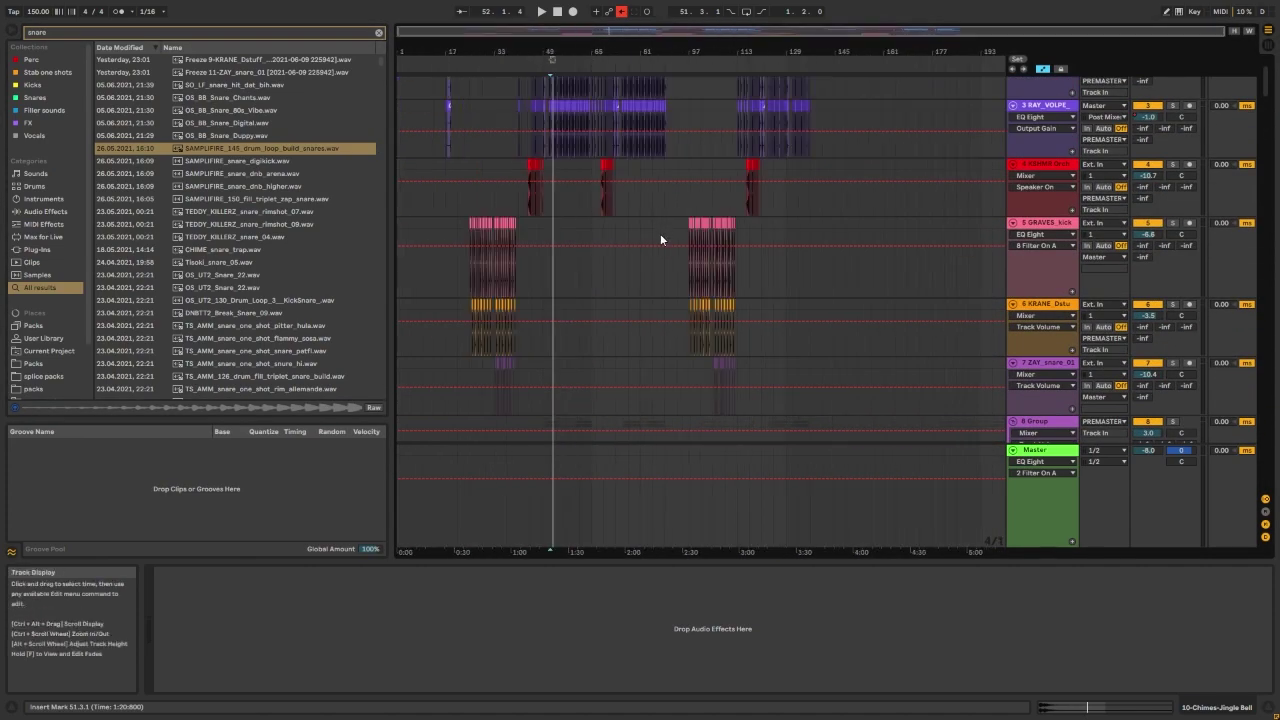
scroll(740, 232, up, 5)
scroll(784, 232, down, 1)
scroll(775, 205, down, 15)
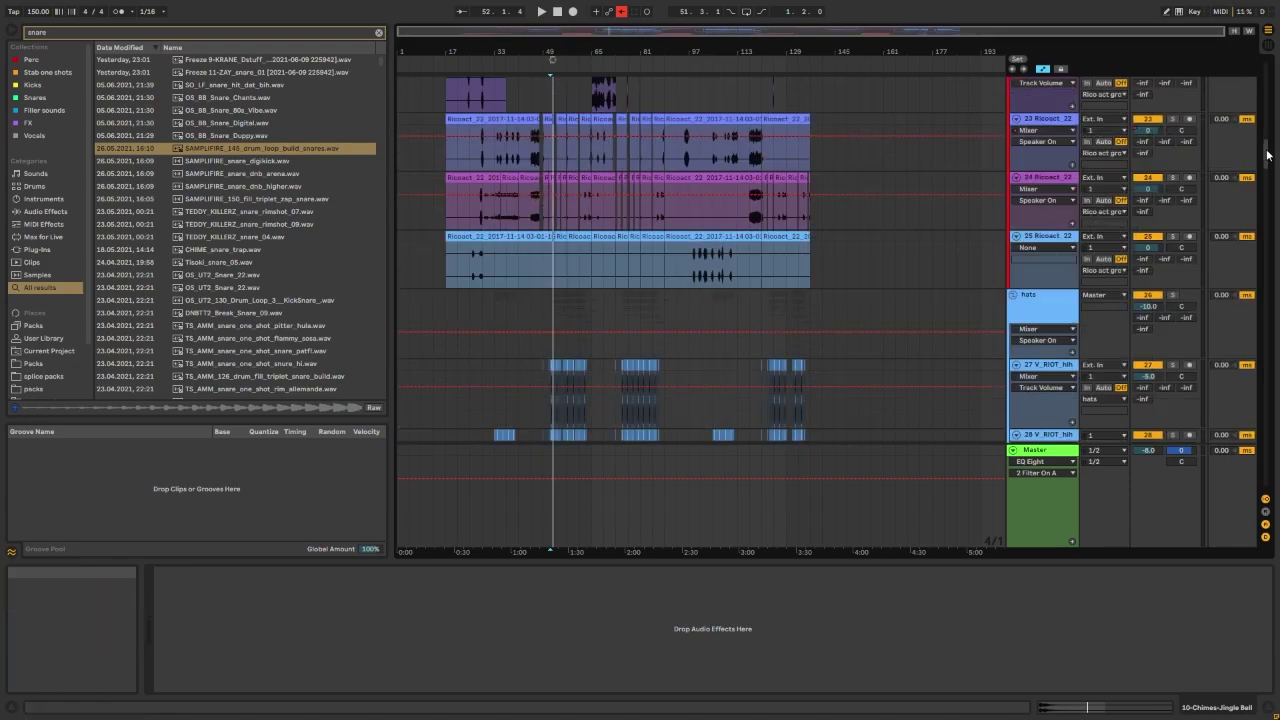
drag(1270, 152, 1264, 72)
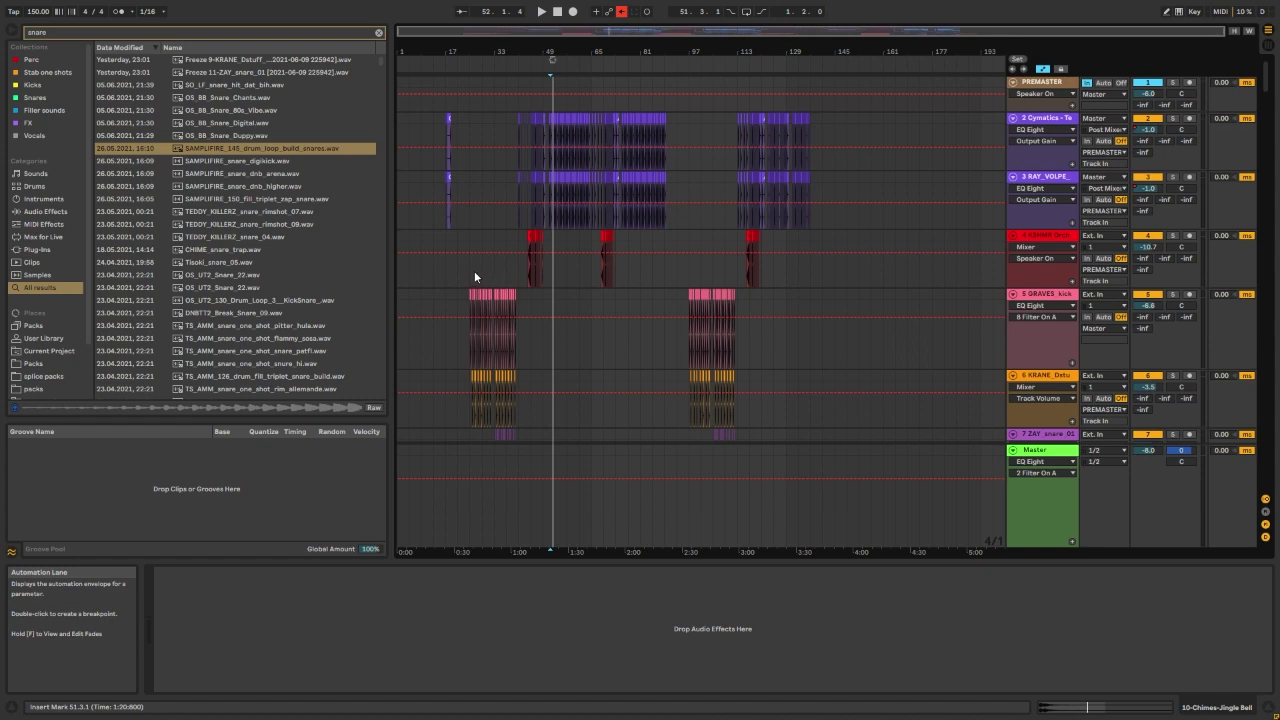
Step: Show the master track's device chain and open its FabFilter Pro-Q 2 to examine the EQ curve
click(1047, 453)
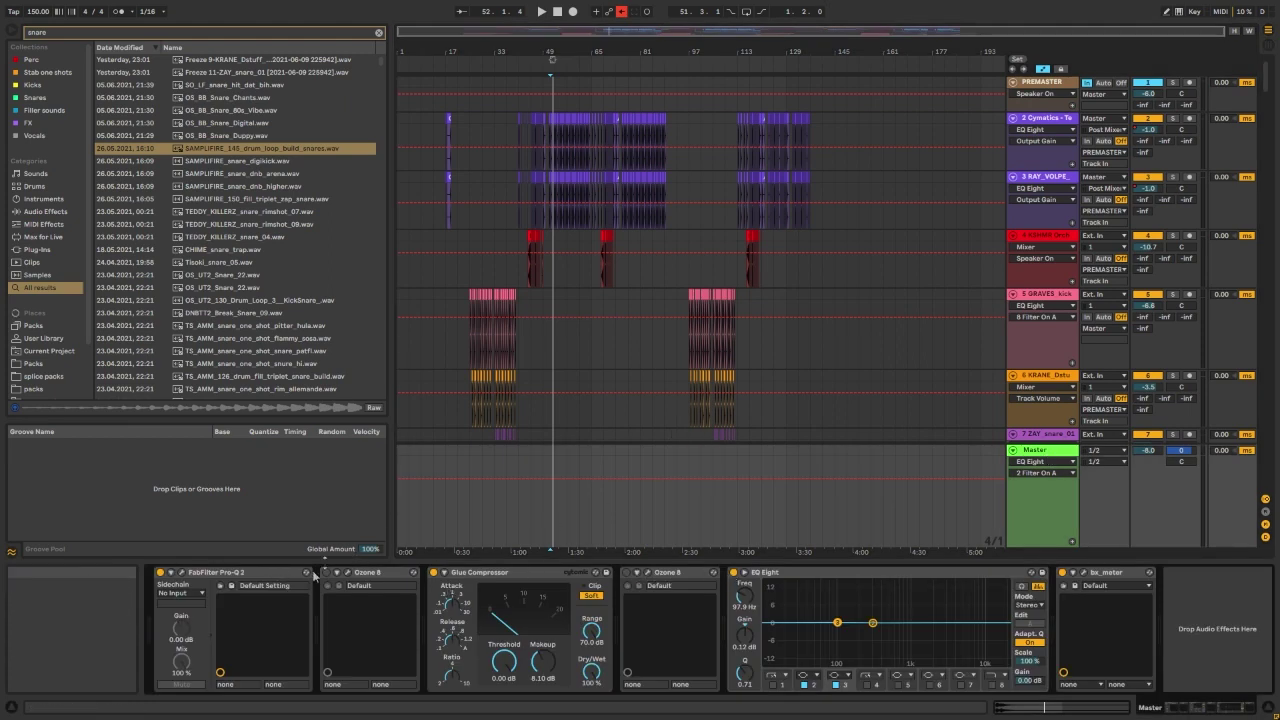
click(181, 572)
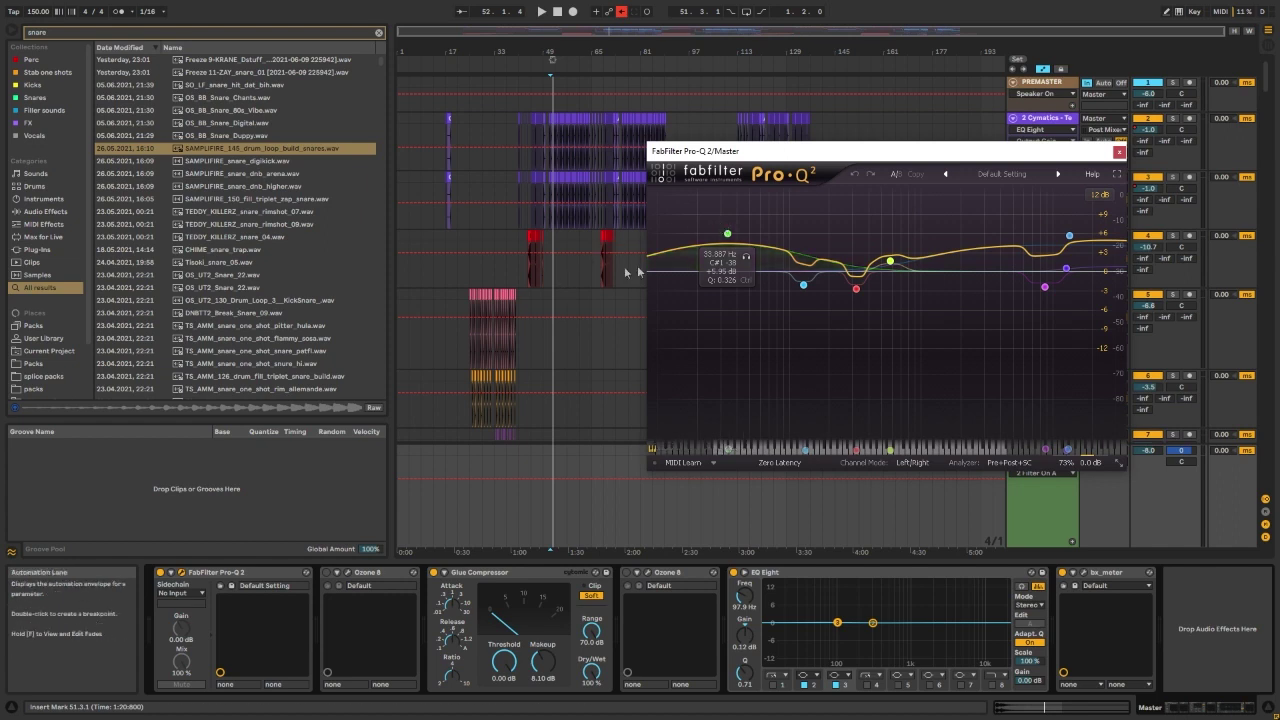
Step: Activate the master's first Ozone 8 and review its Equalizer, Dynamics, Exciter and Maximizer modules
click(327, 573)
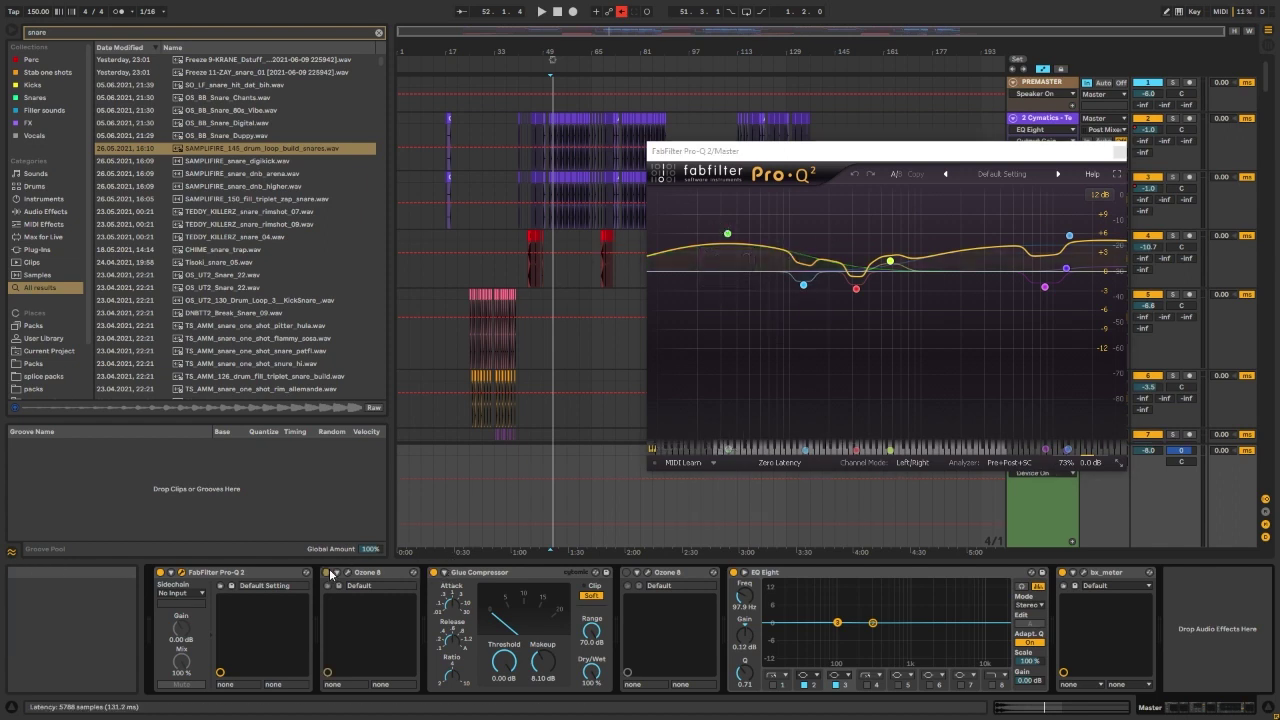
click(347, 573)
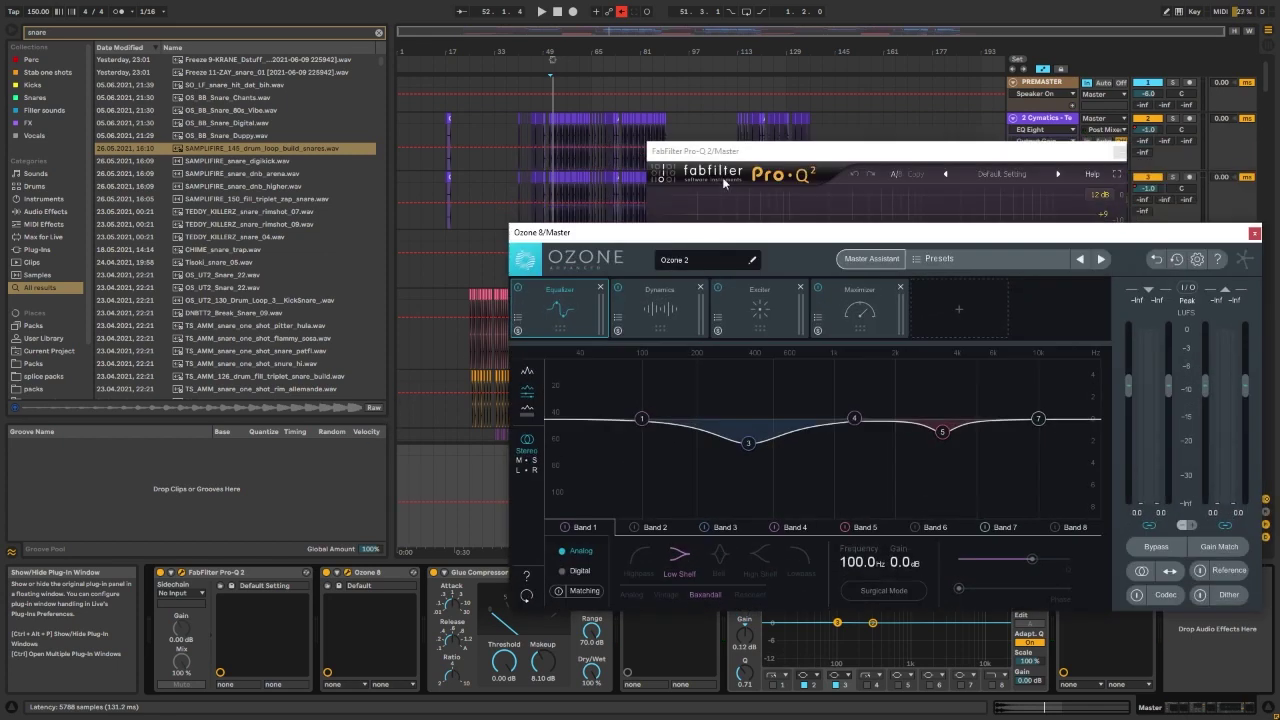
click(640, 311)
click(749, 308)
click(856, 309)
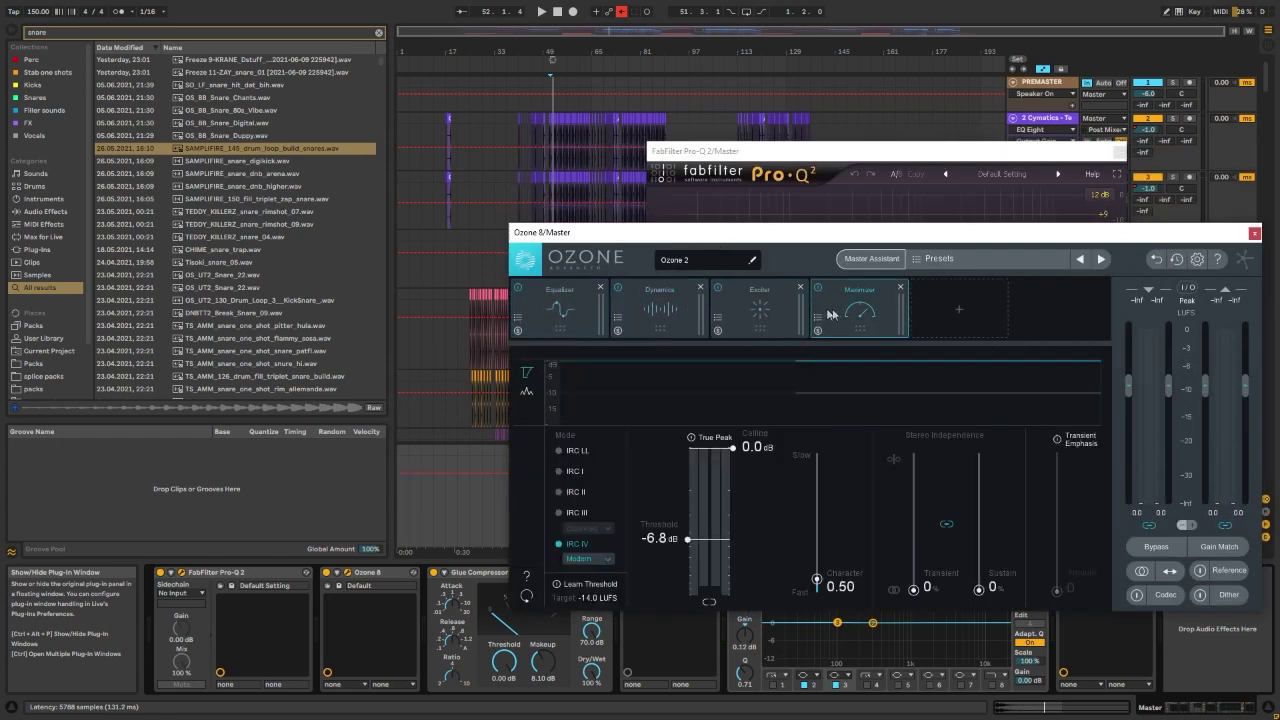
click(760, 309)
click(666, 309)
click(575, 309)
click(640, 308)
click(727, 307)
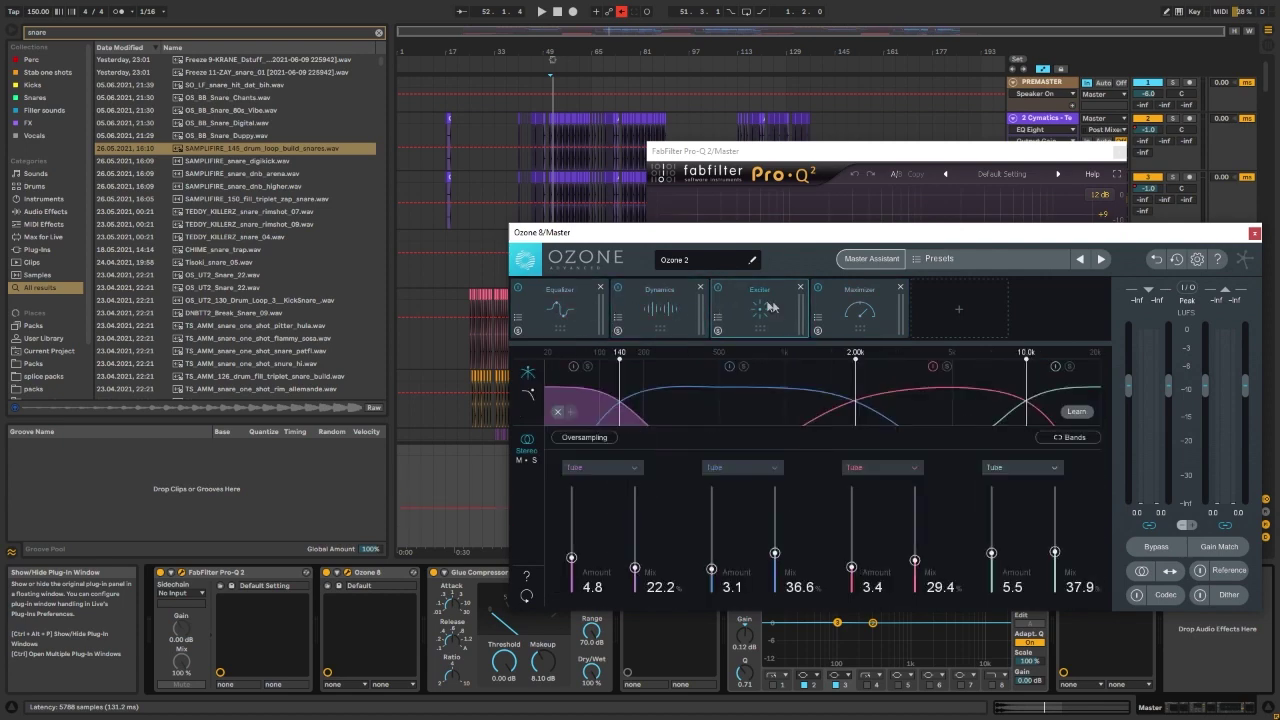
click(853, 316)
click(575, 310)
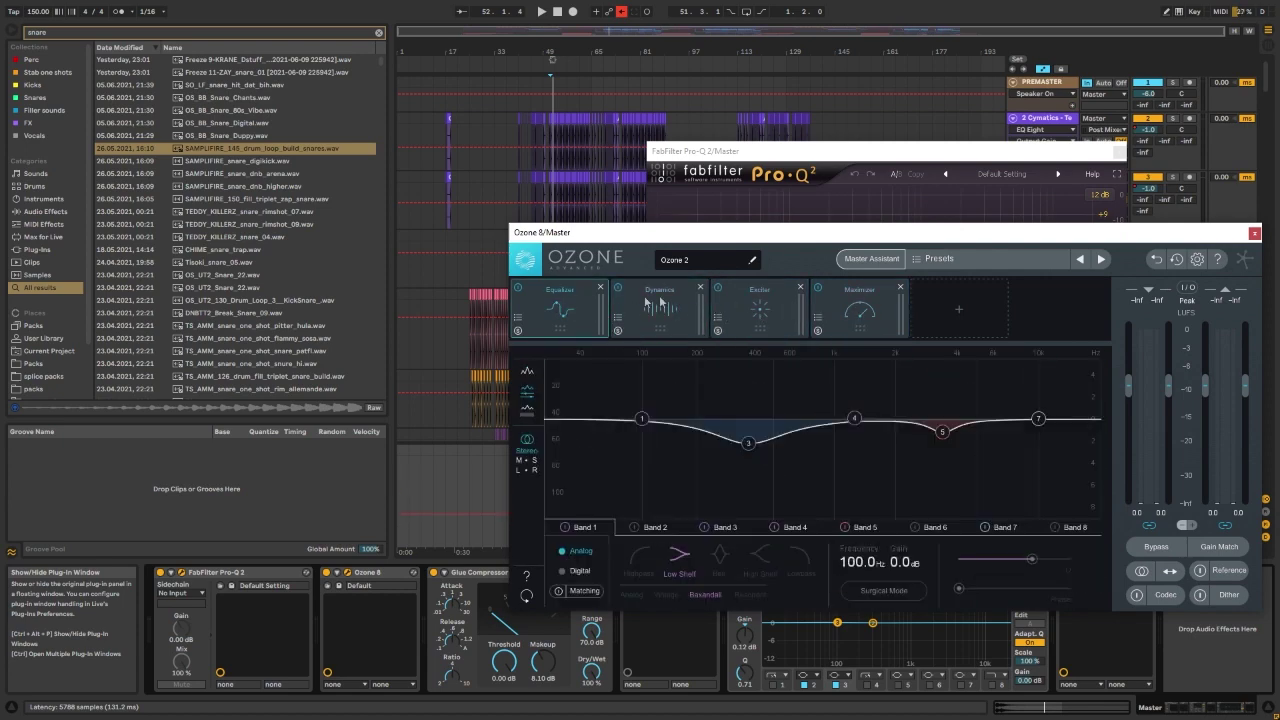
click(640, 310)
click(729, 314)
click(578, 313)
Step: Close the Ozone 8 and Pro-Q 2 windows and deactivate Pro-Q 2, the first Ozone 8 and the Glue Compressor on the master
click(1254, 232)
click(1119, 151)
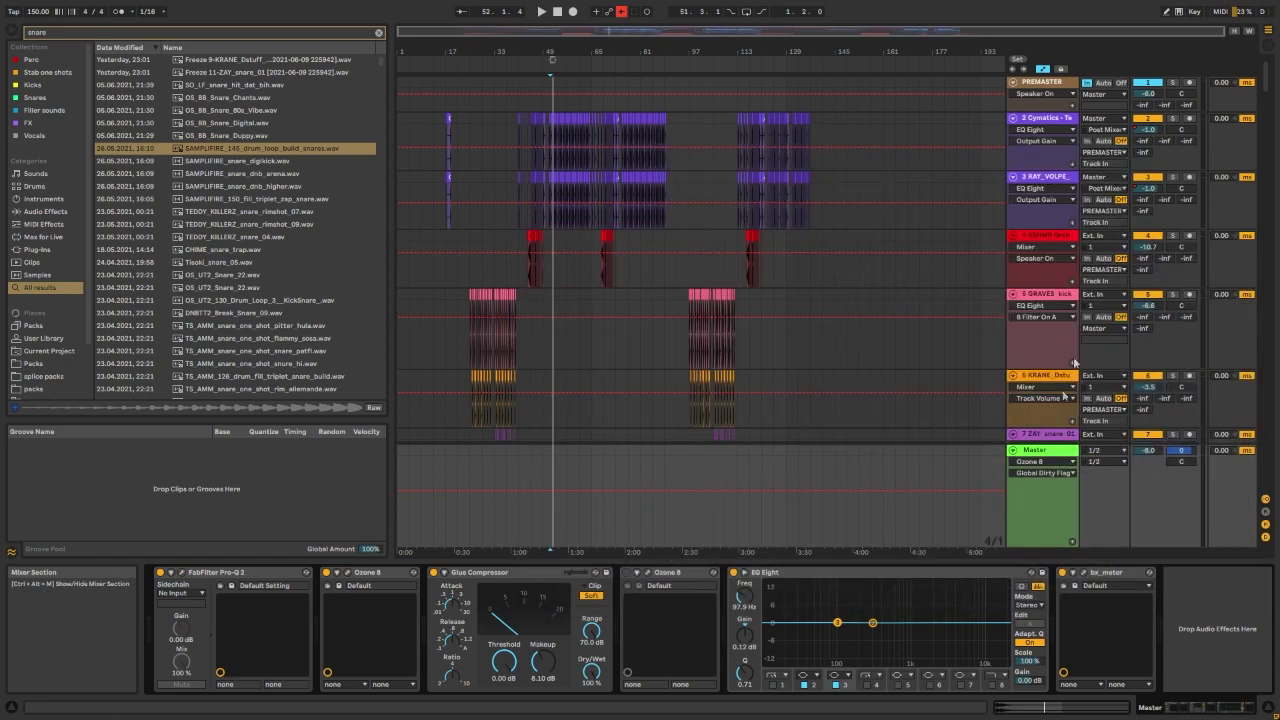
click(435, 574)
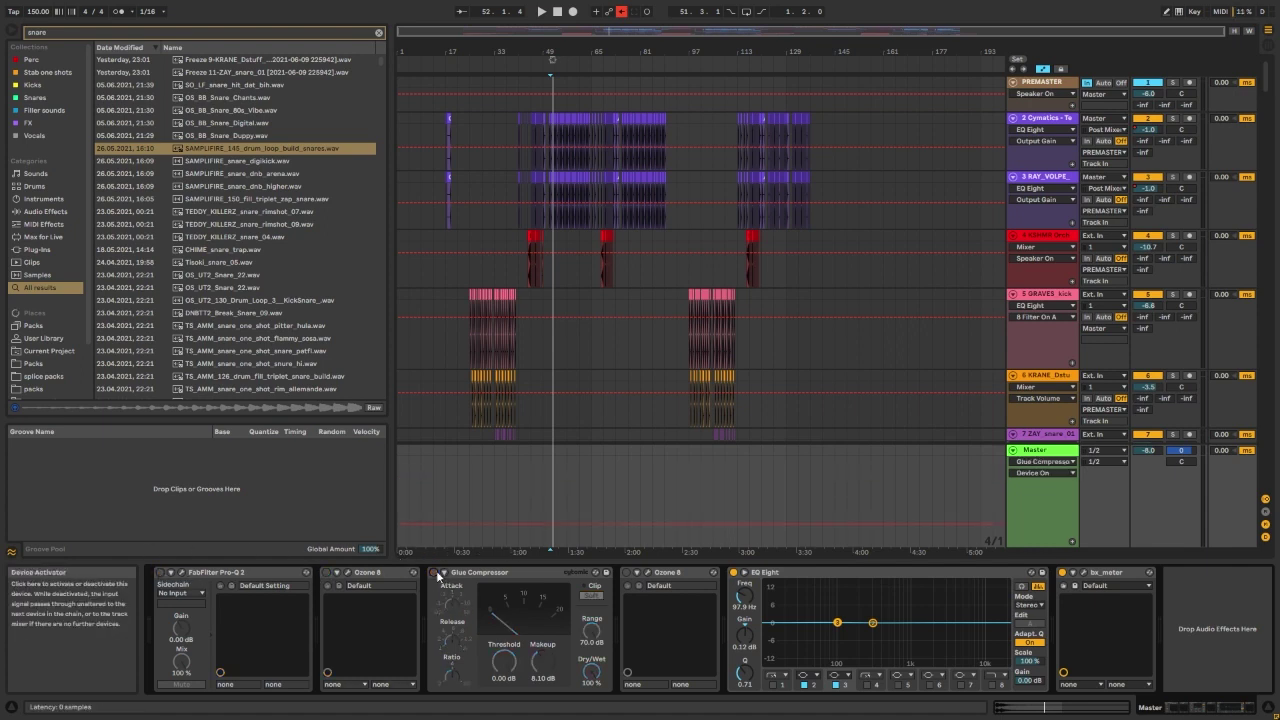
Step: Reactivate the Glue Compressor, the first Ozone 8 and FabFilter Pro-Q 2 on the master
click(435, 573)
click(327, 573)
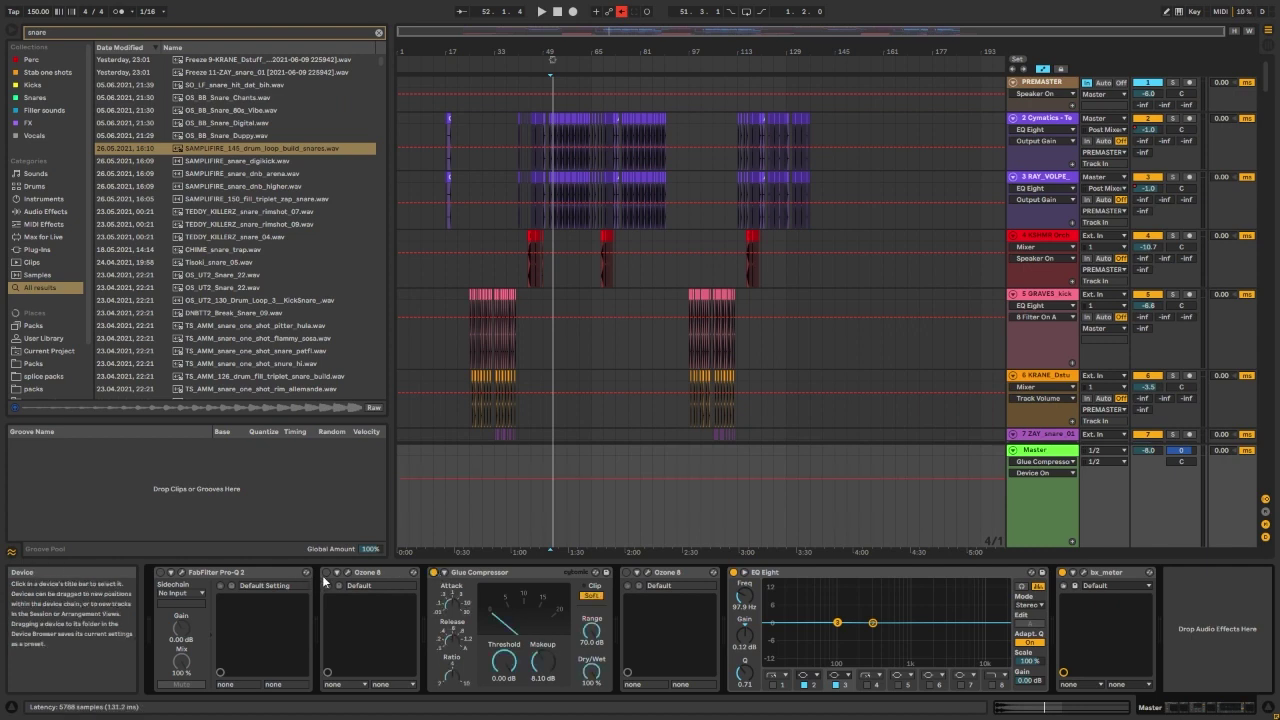
click(162, 573)
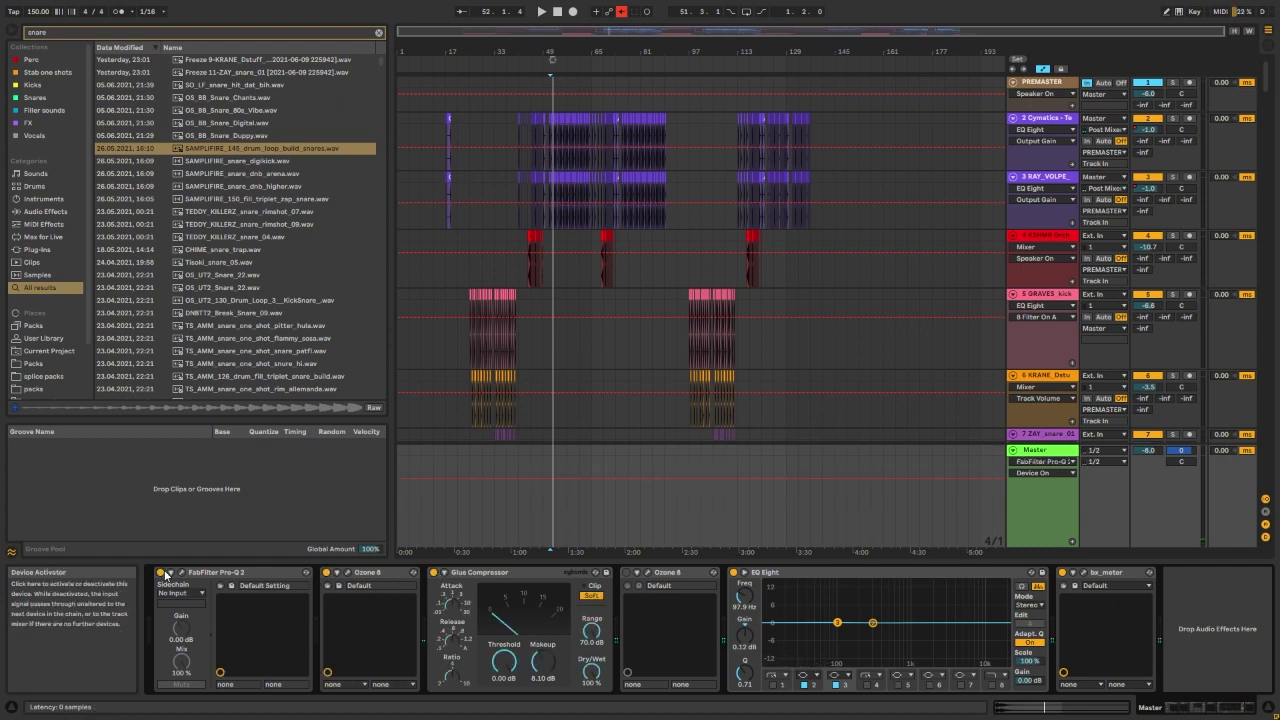
Step: Open the master's first Ozone 8 and look through its Equalizer, Dynamics, Exciter and Maximizer modules
click(349, 574)
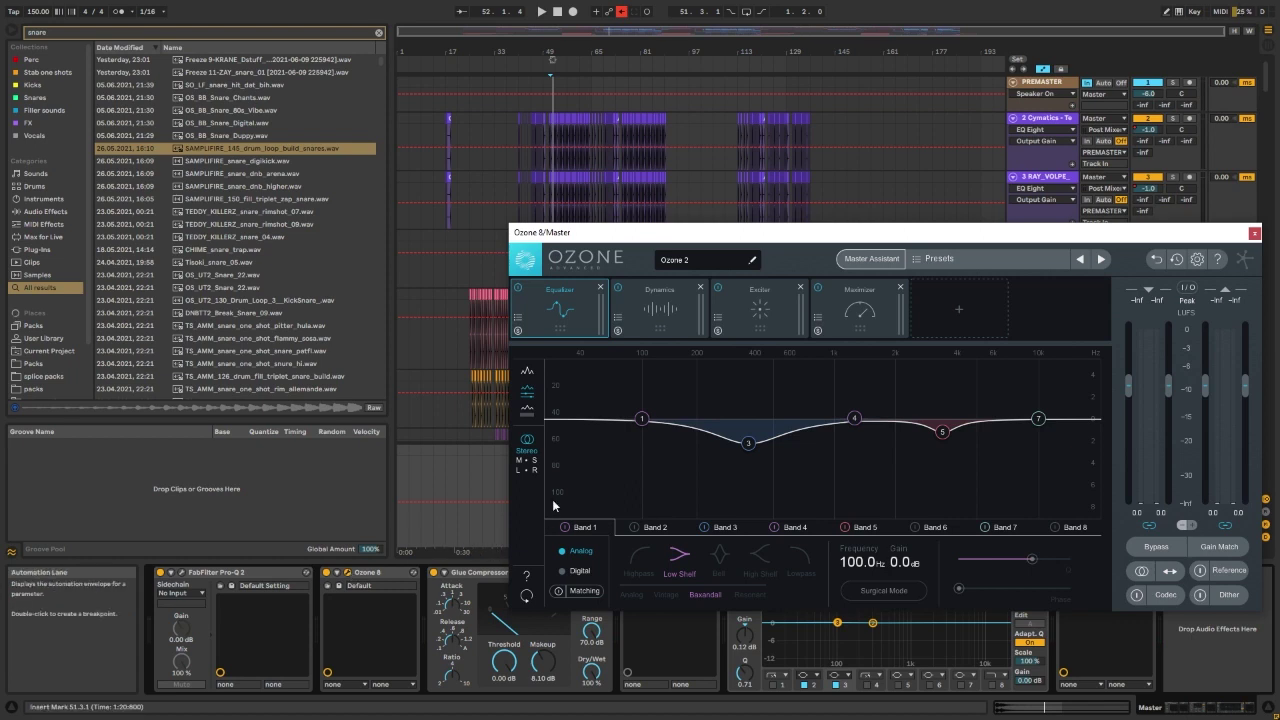
click(668, 312)
click(765, 312)
click(859, 315)
click(660, 310)
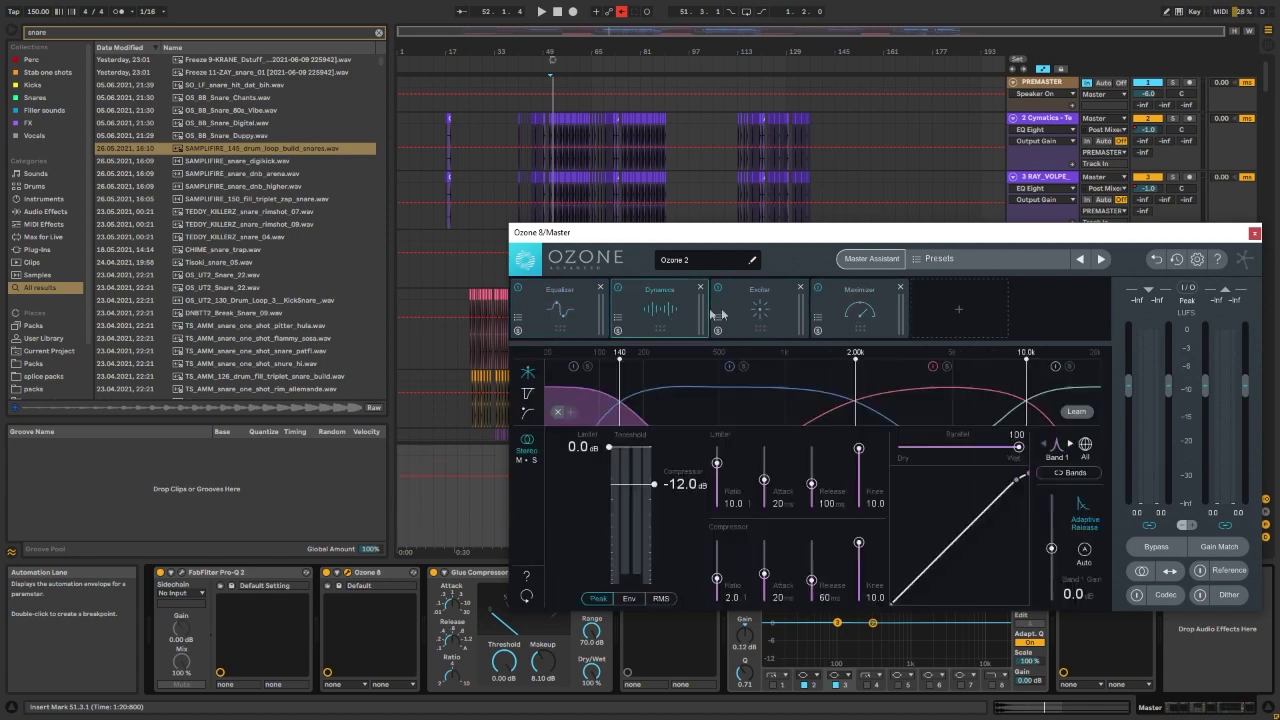
click(762, 312)
click(658, 310)
click(560, 310)
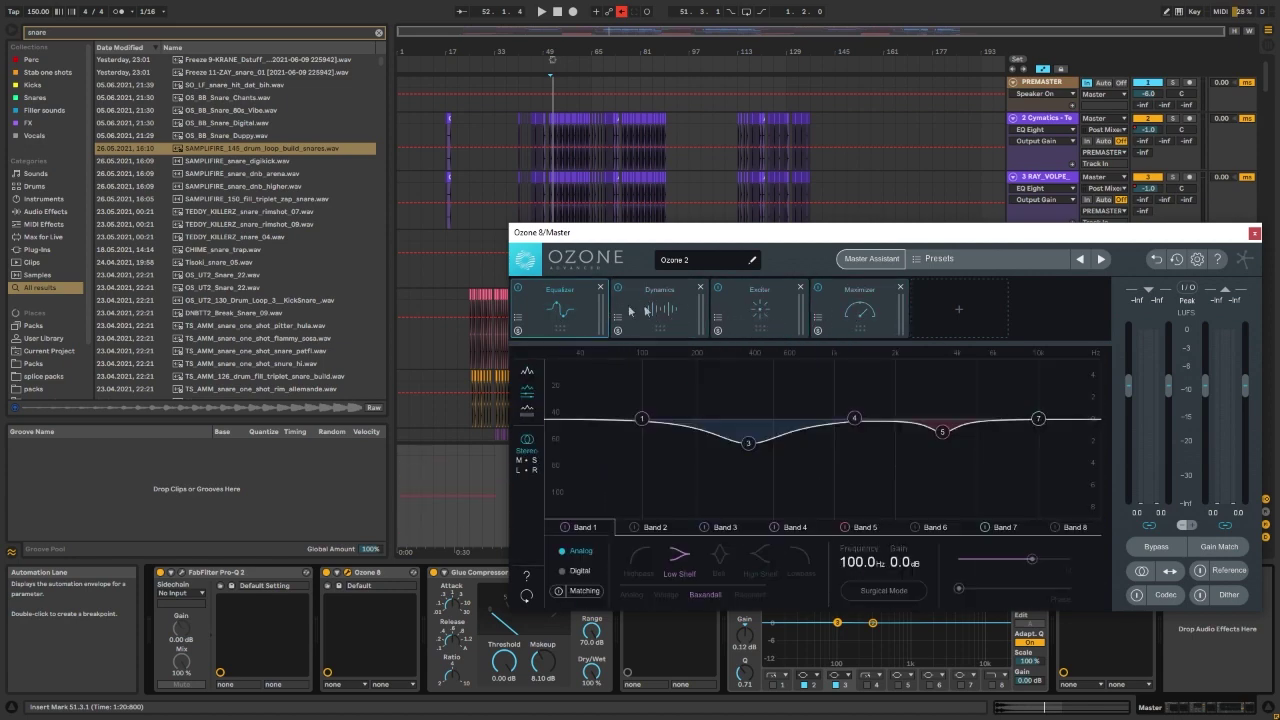
click(758, 310)
click(855, 313)
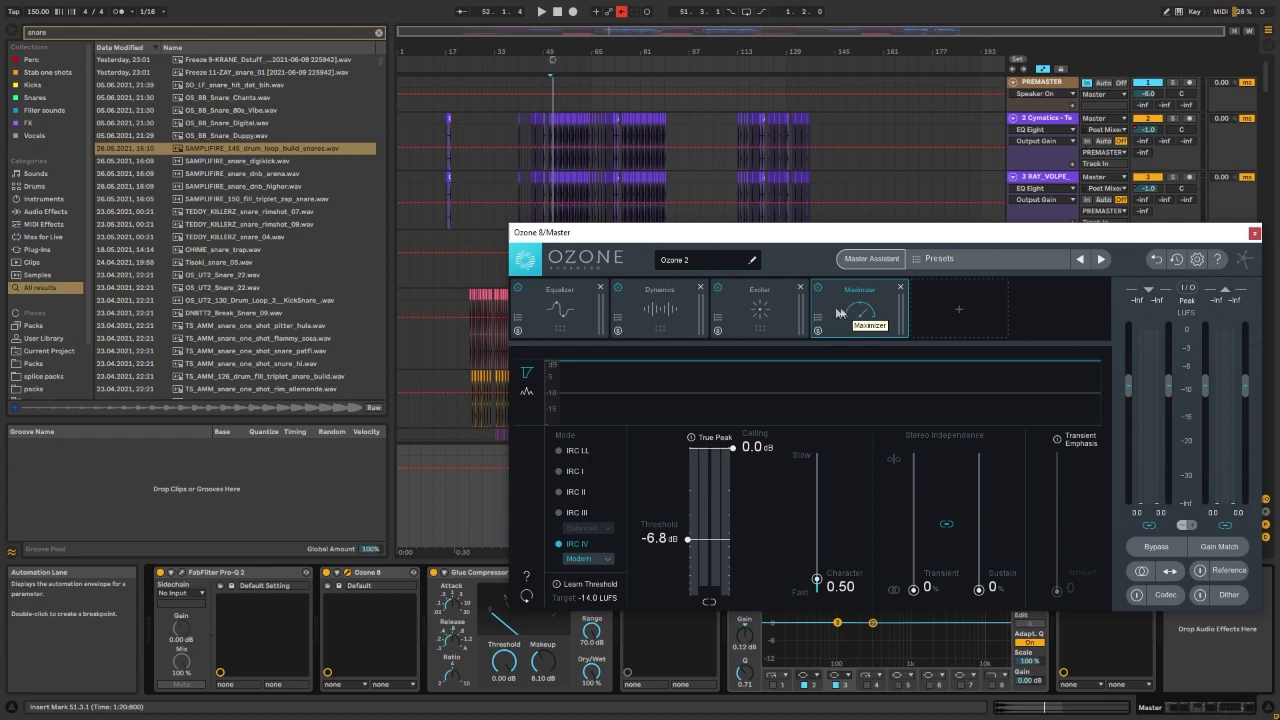
Step: Move the Ozone 8 window clear of the device chain and compare its Exciter settings and Equalizer curve
drag(762, 234, 689, 114)
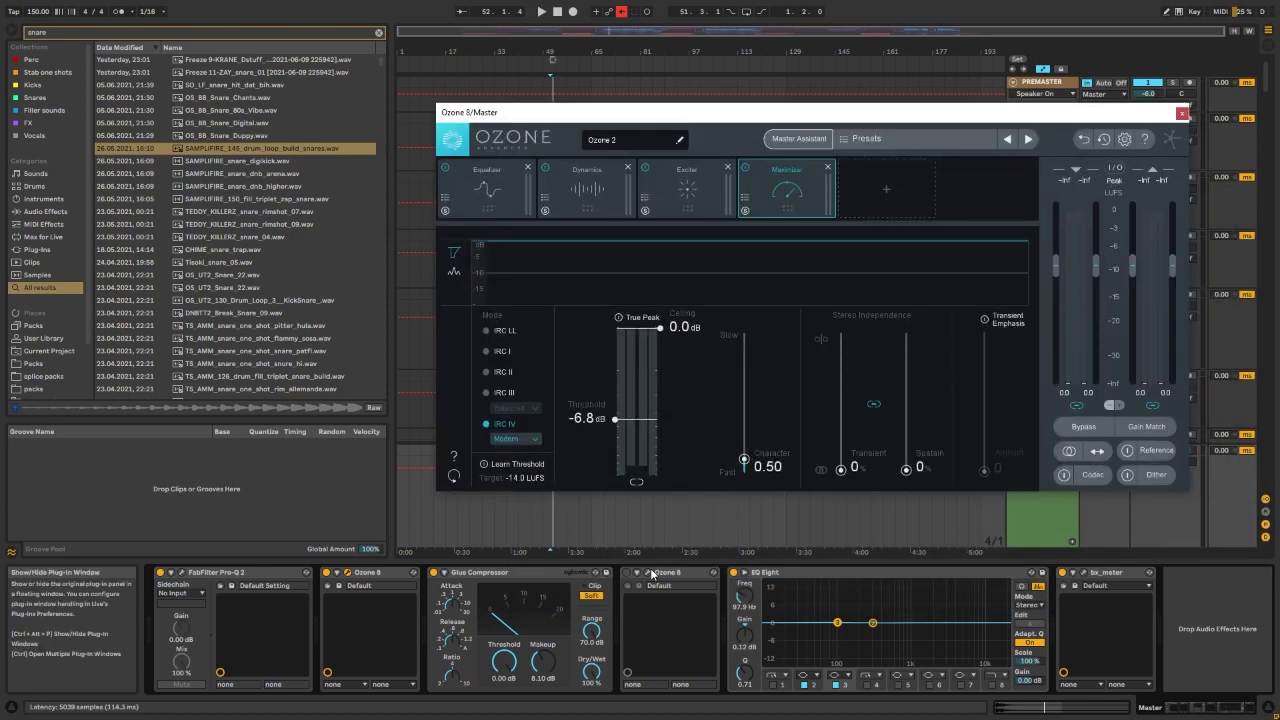
click(505, 178)
click(706, 193)
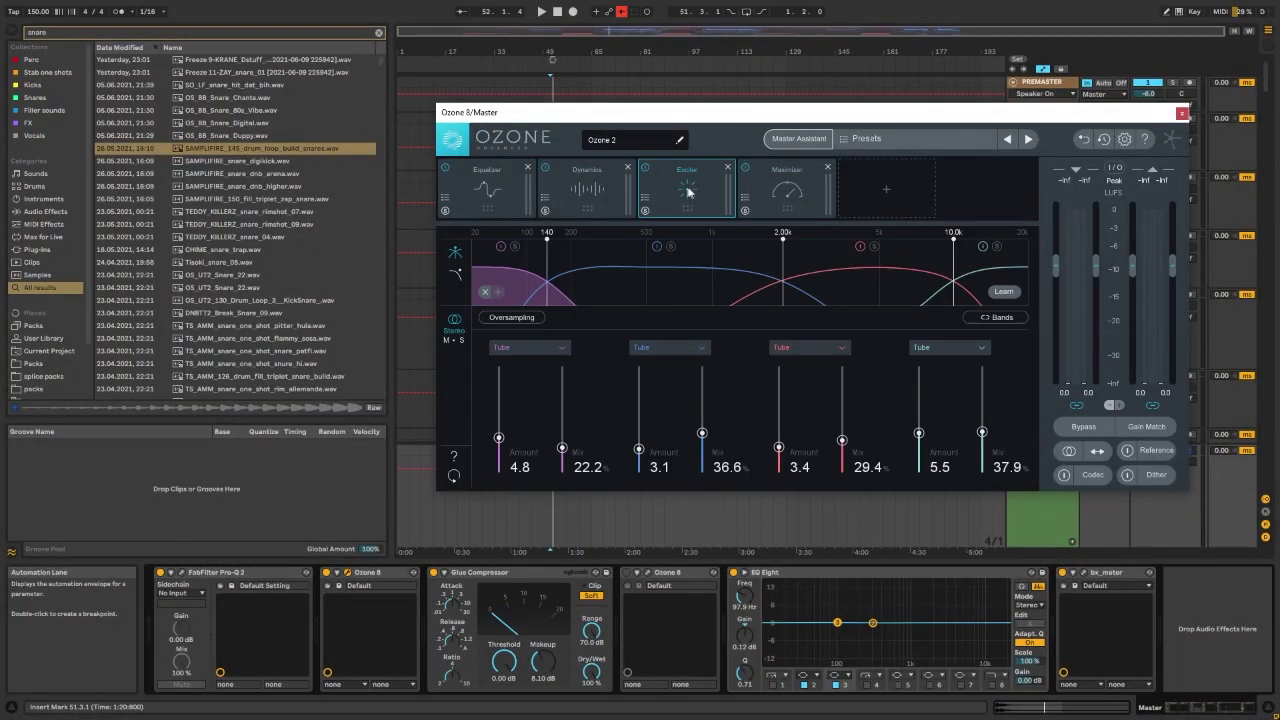
click(524, 189)
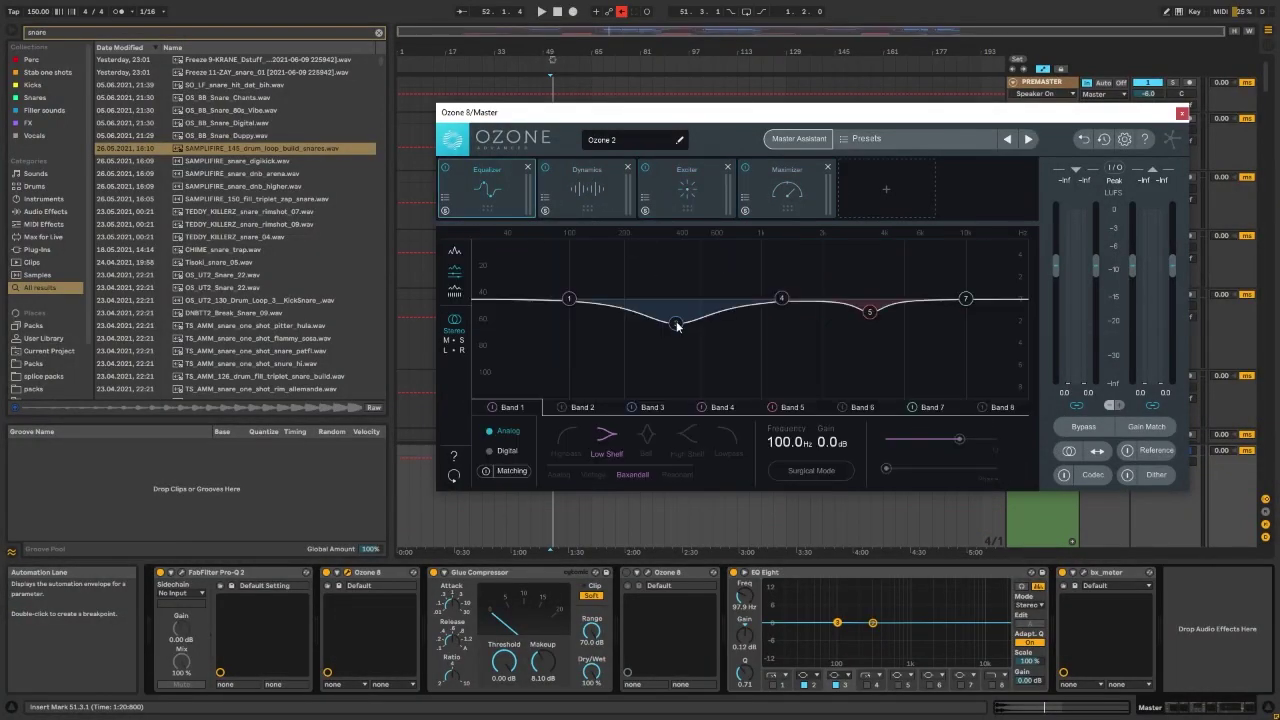
Step: Show all bands in Ozone's Dynamics module and examine the Dynamics, Exciter and Maximizer settings
click(600, 188)
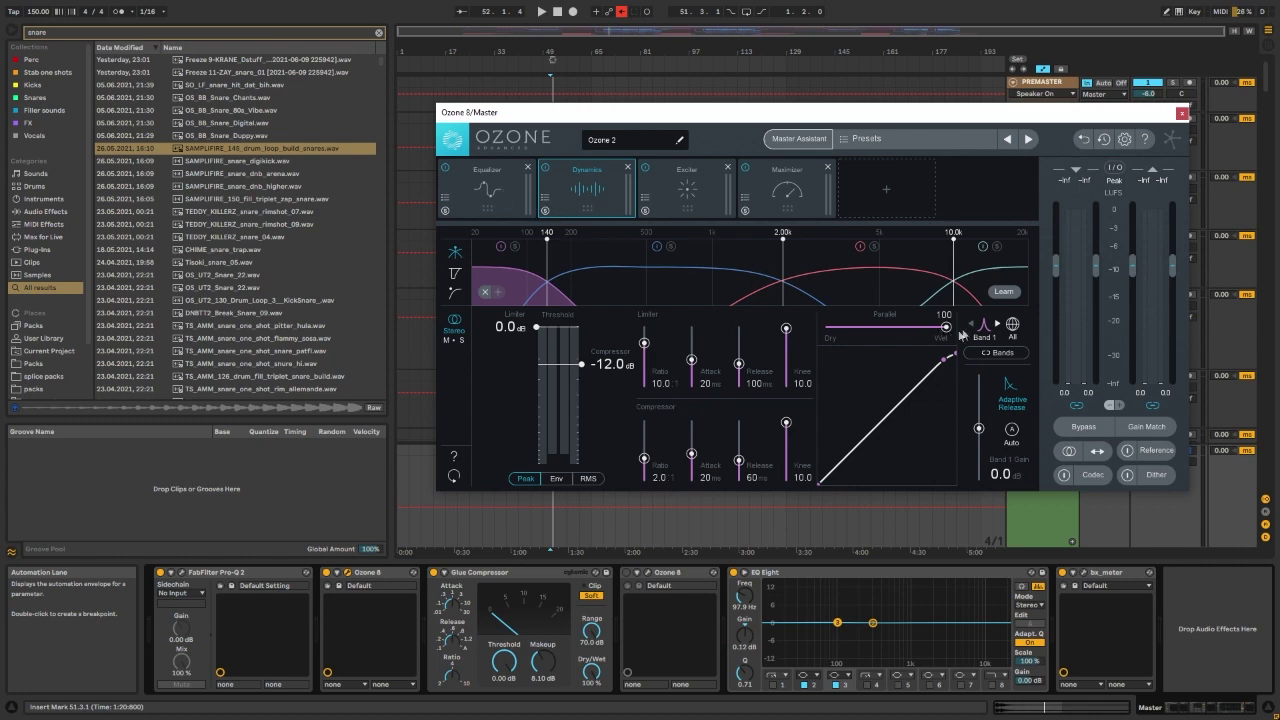
click(1005, 330)
click(512, 186)
click(592, 204)
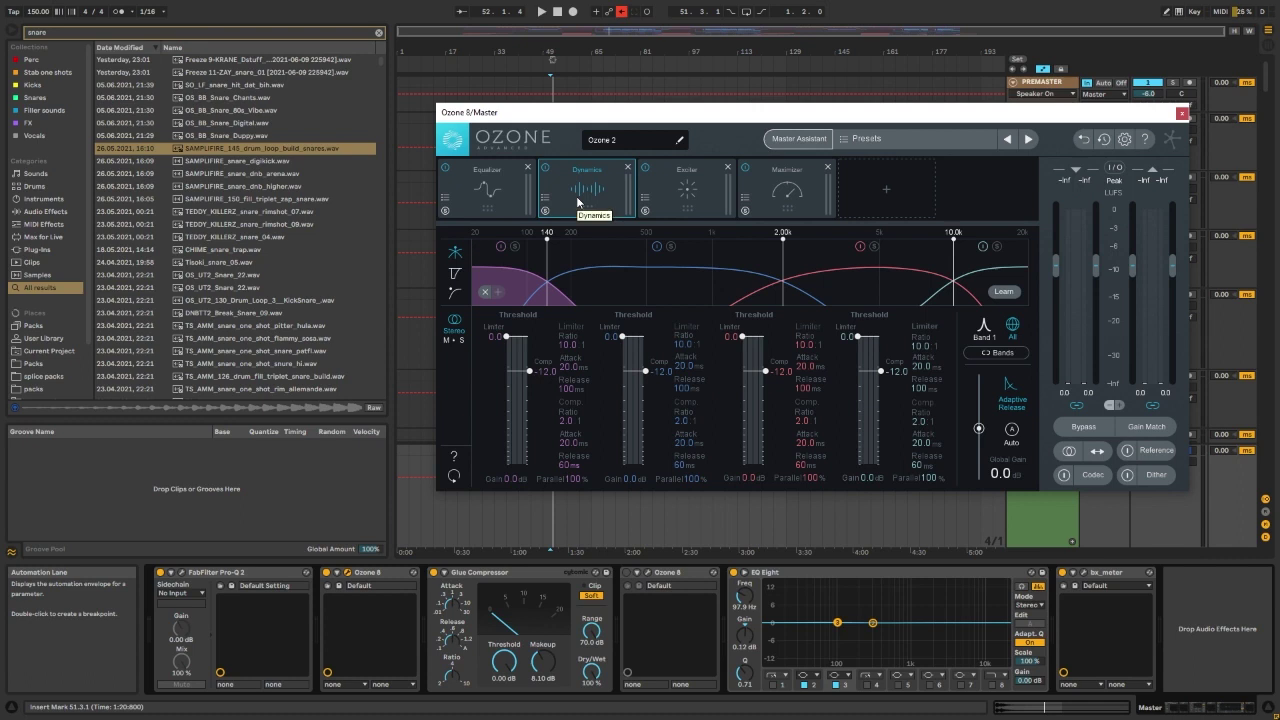
click(686, 188)
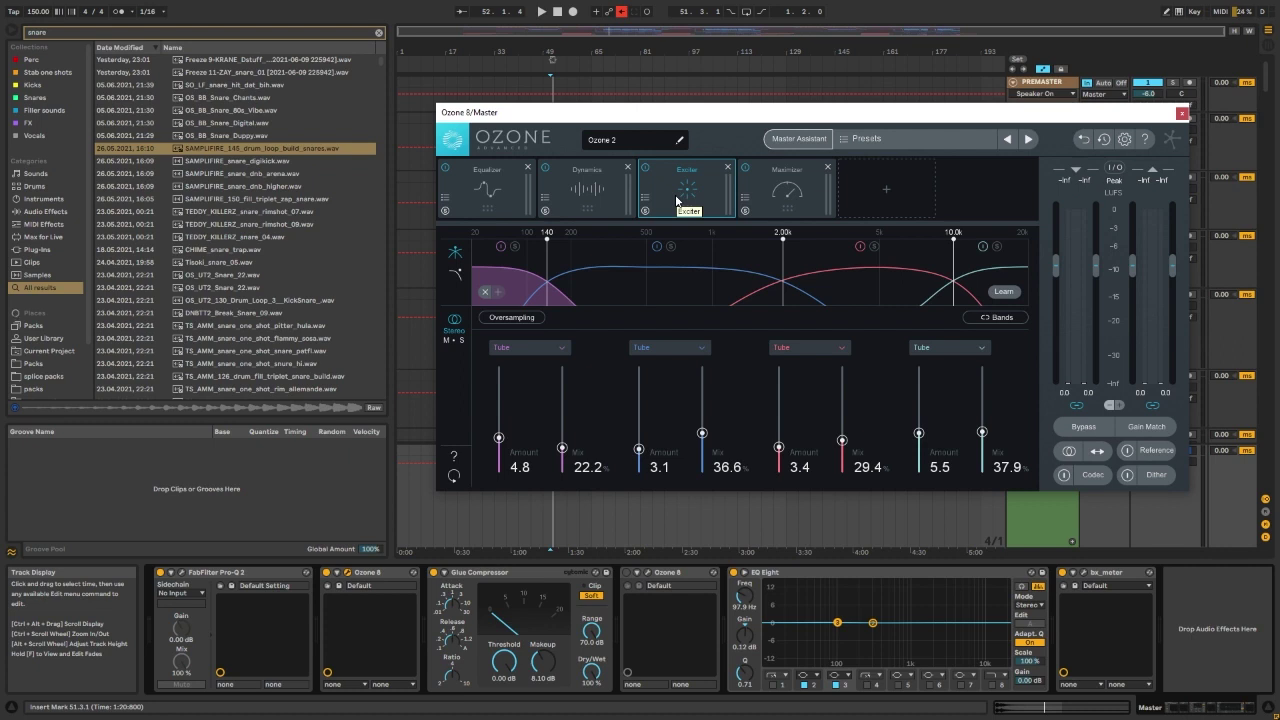
click(784, 196)
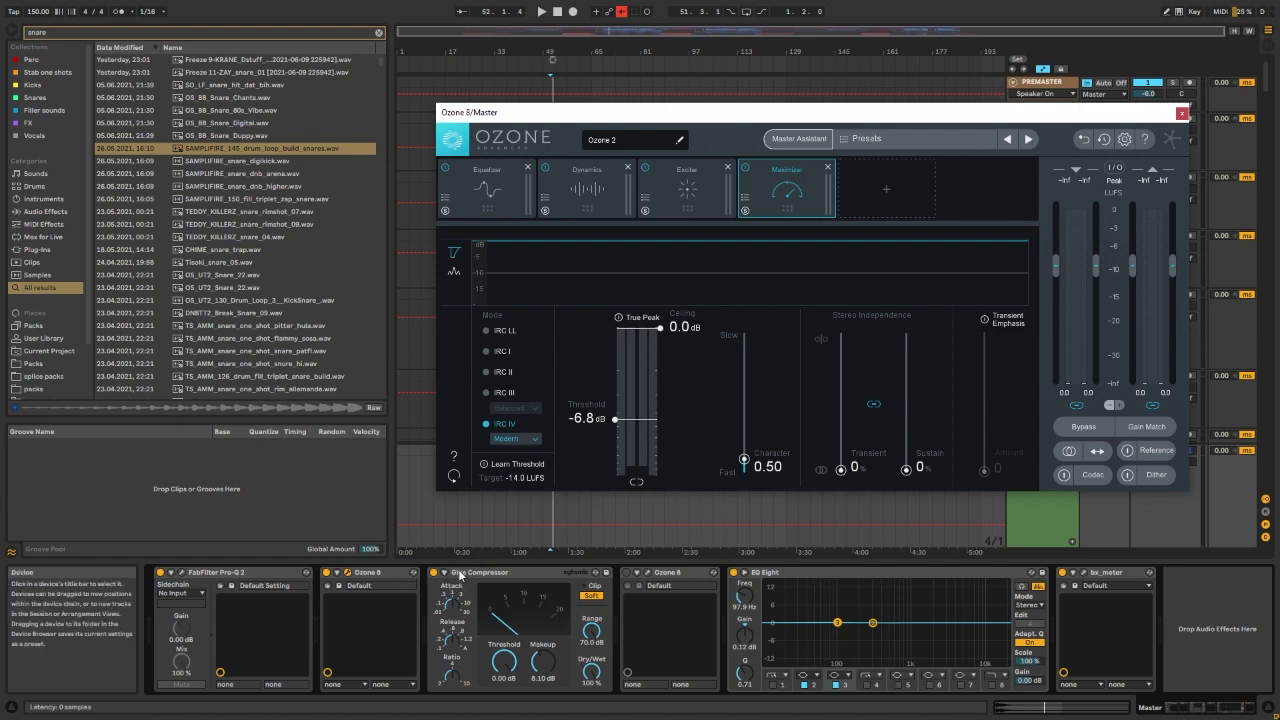
Step: Toggle the Glue Compressor's Soft clip option off and back on
click(590, 596)
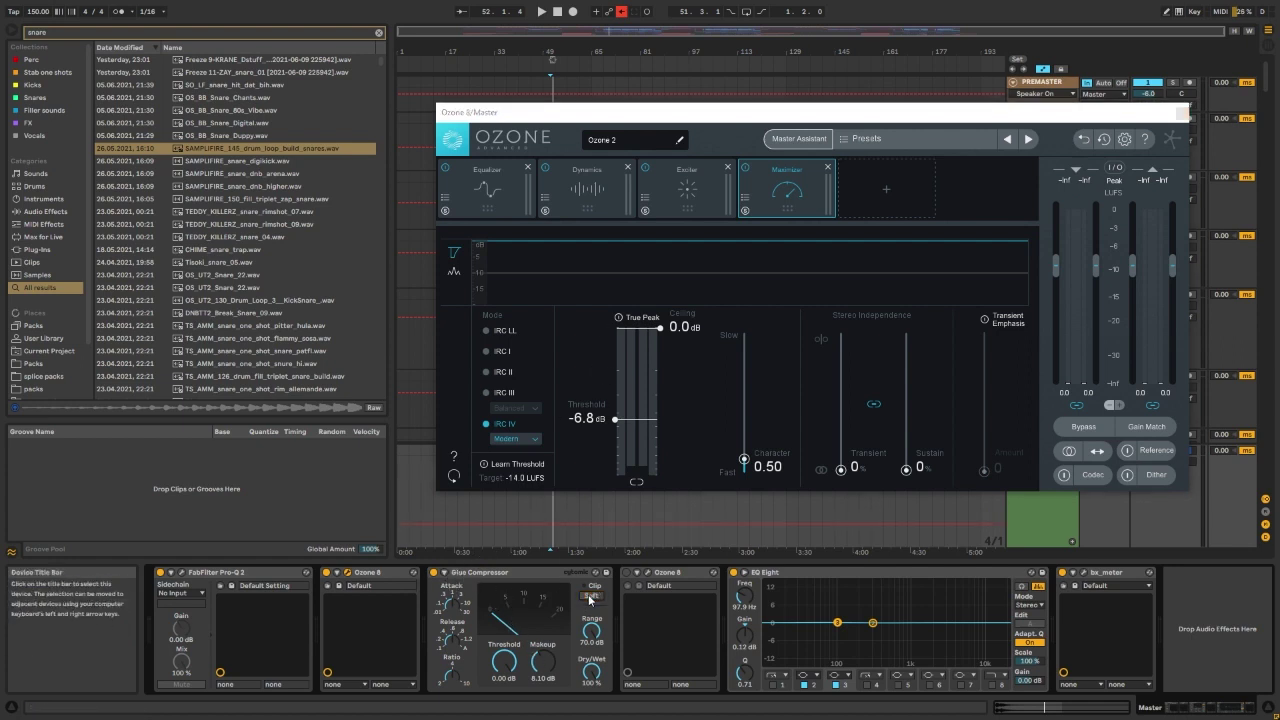
click(590, 596)
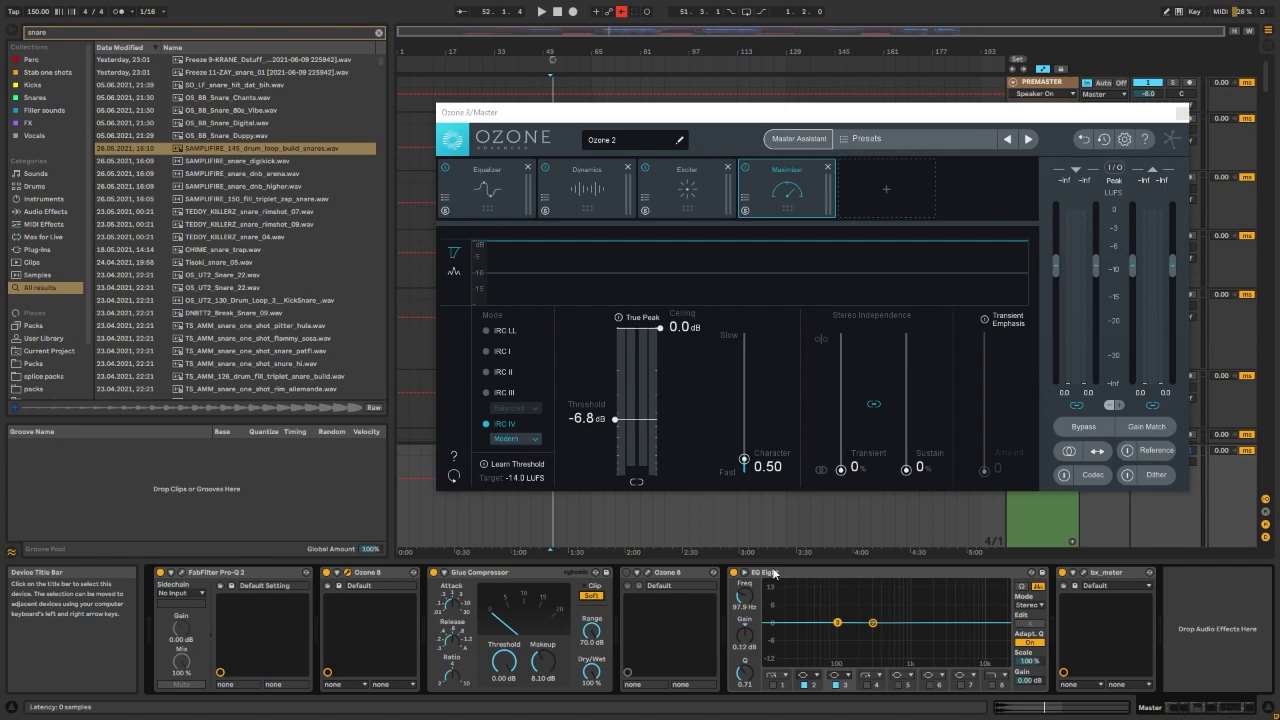
Step: Activate and open the master's second Ozone 8 to show its Maximizer, and close both Ozone windows
click(650, 578)
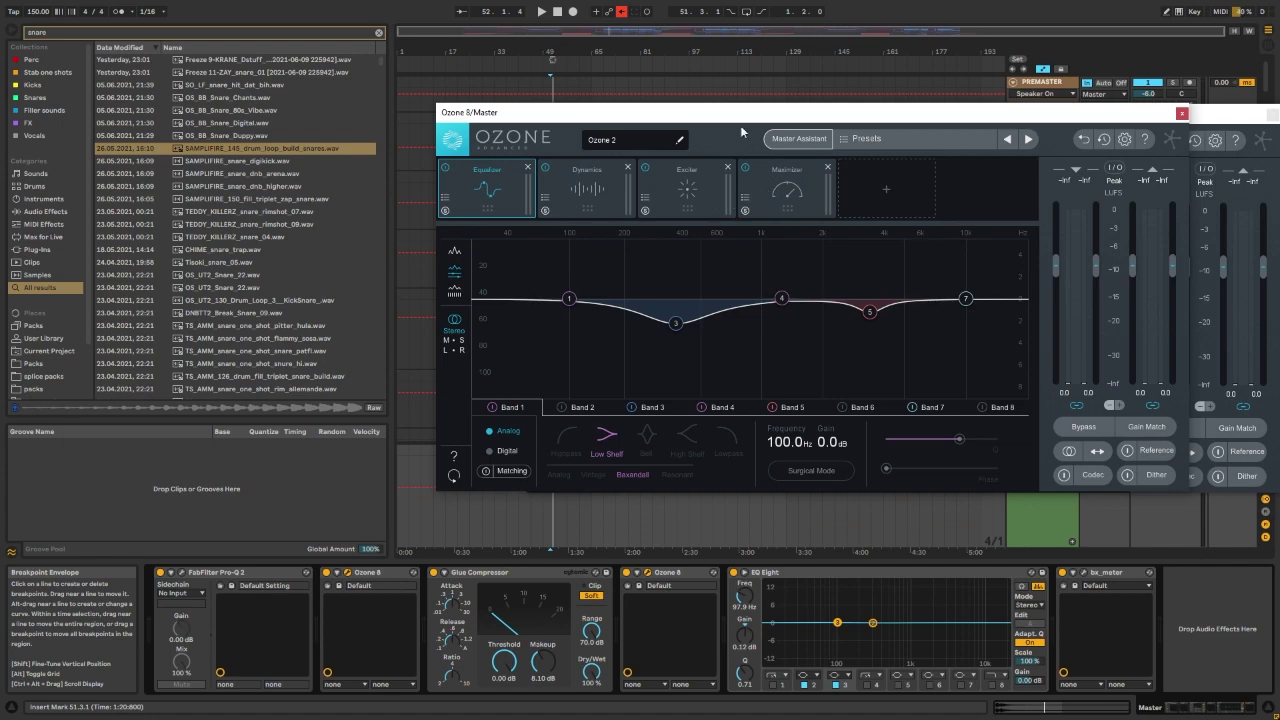
drag(736, 114, 735, 244)
drag(678, 115, 675, 67)
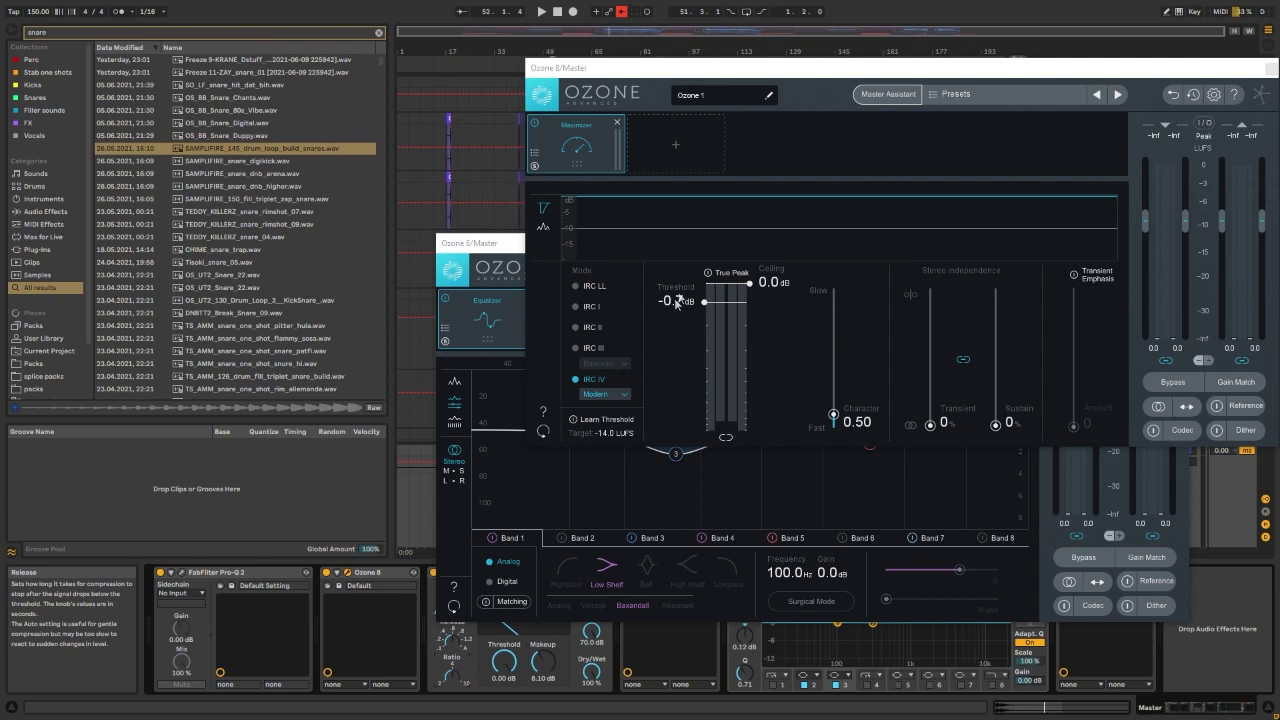
click(1270, 69)
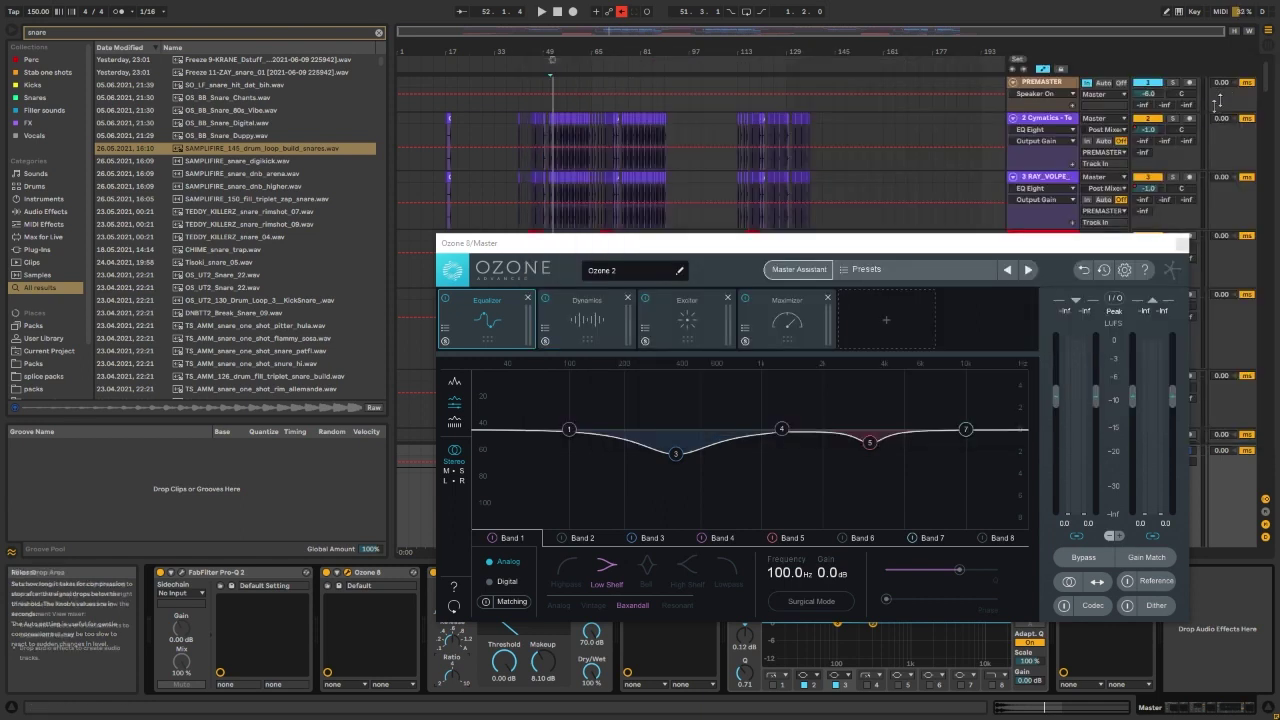
click(1181, 243)
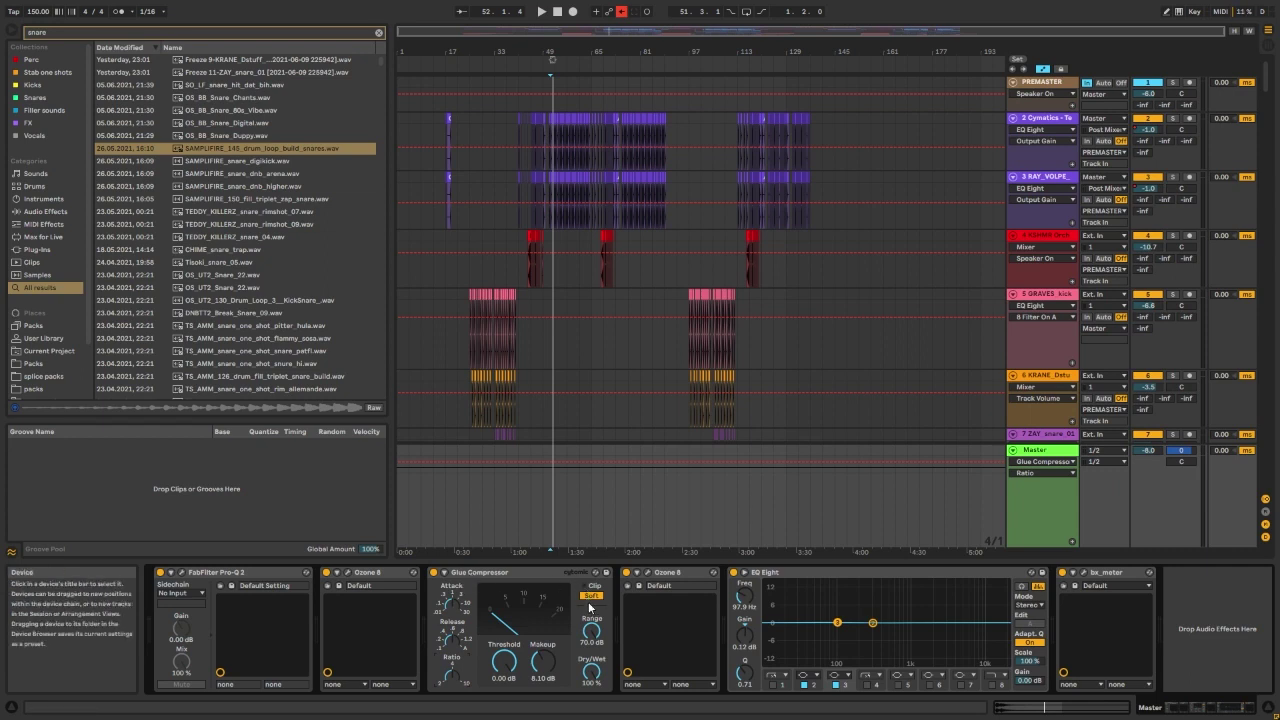
Step: Reopen the first Ozone 8 to check its Maximizer settings, and close it
click(348, 574)
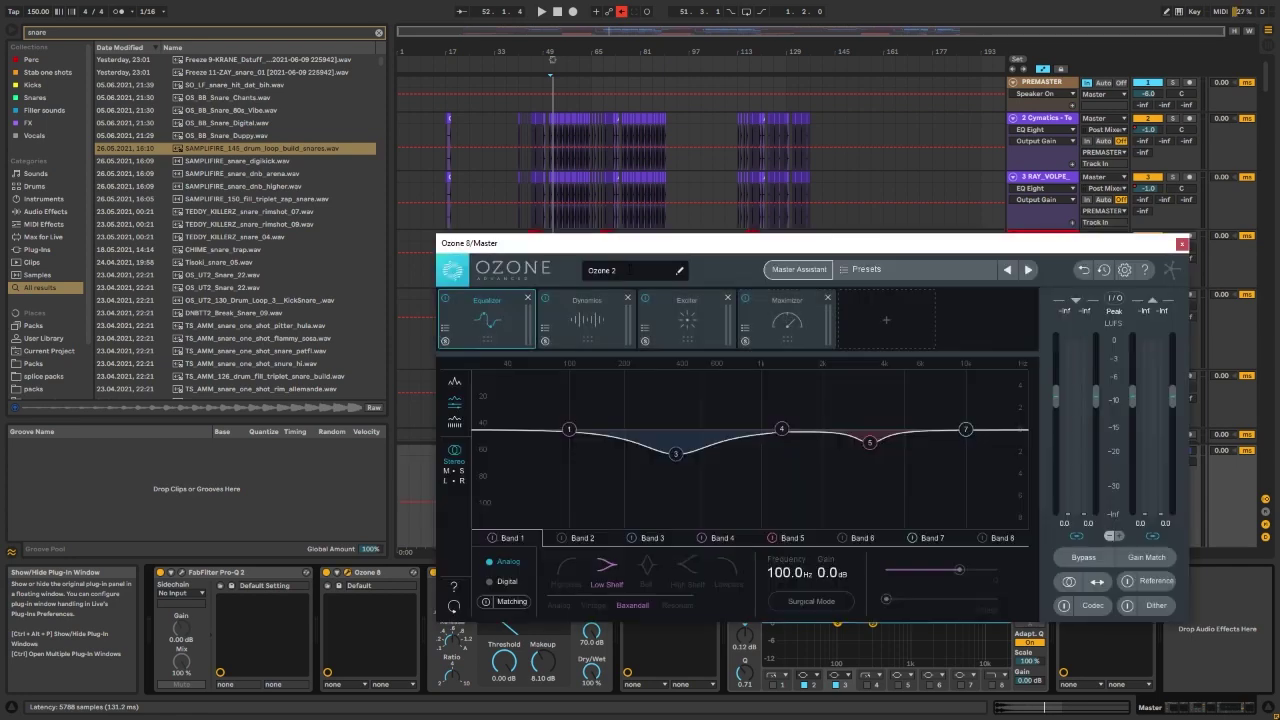
drag(640, 240, 592, 183)
click(729, 260)
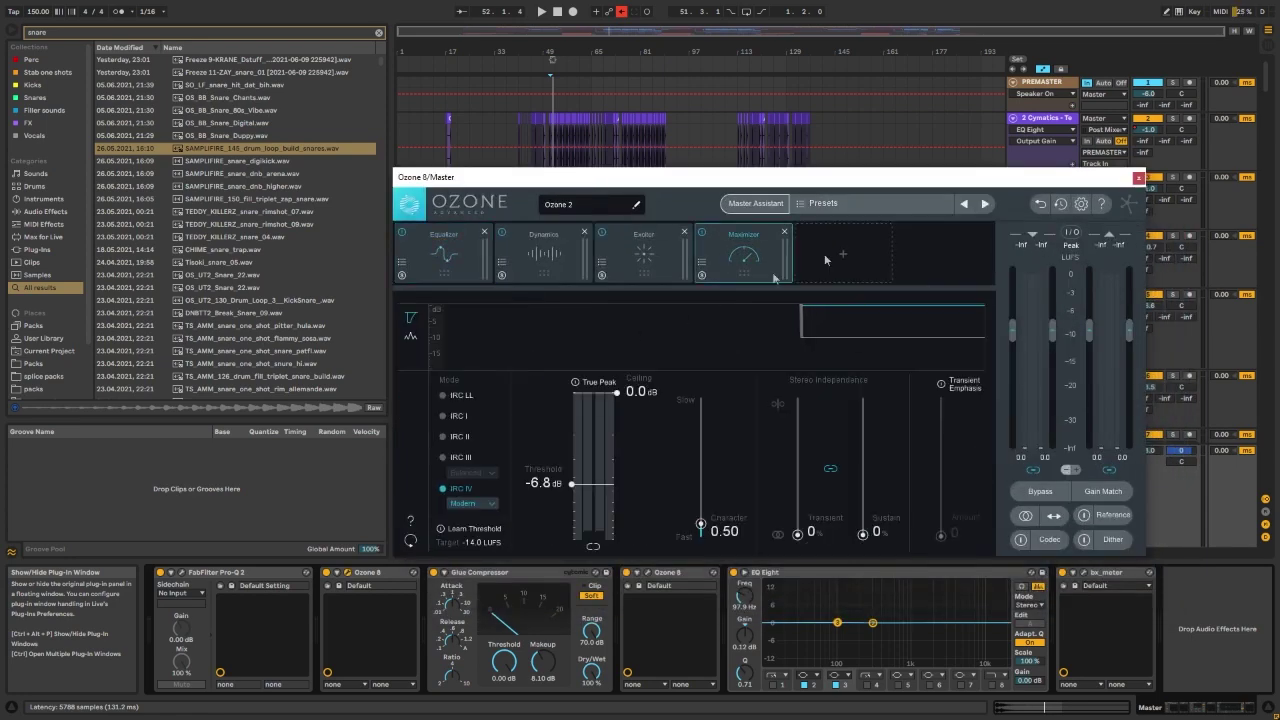
click(1138, 177)
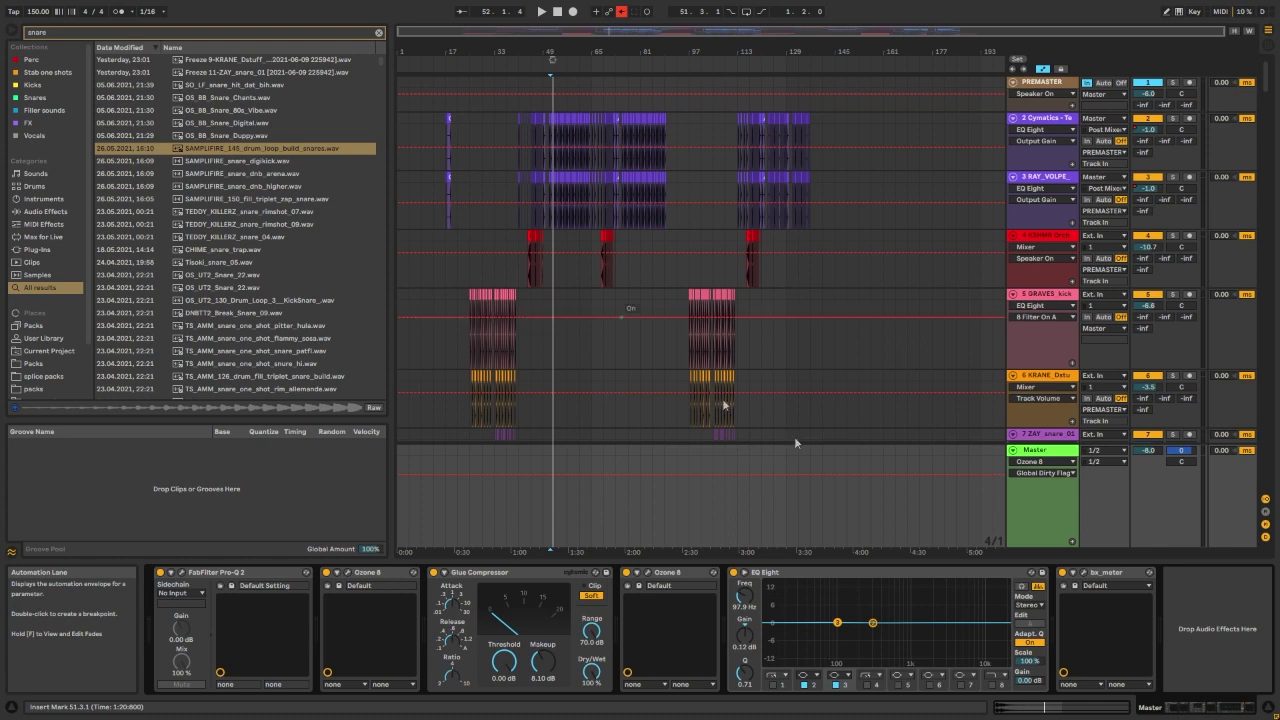
Step: Open bx_meter on the master and reset its peak readings
click(1083, 572)
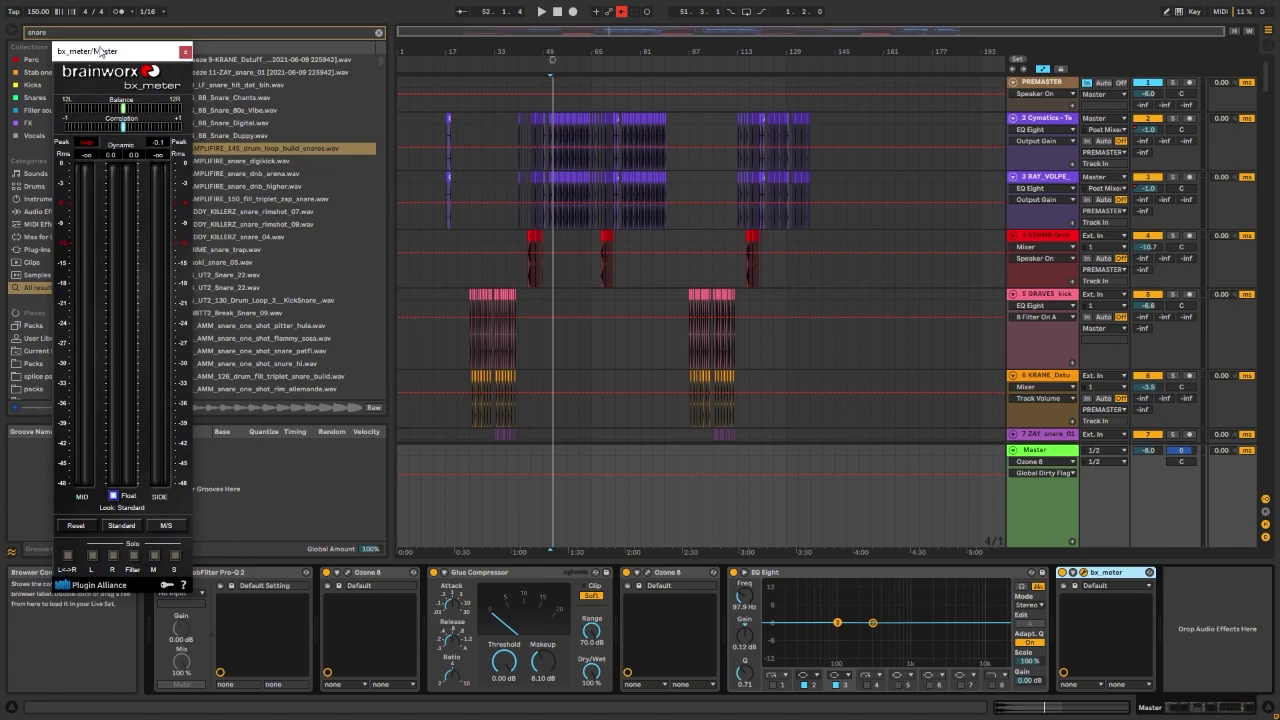
drag(101, 51, 109, 42)
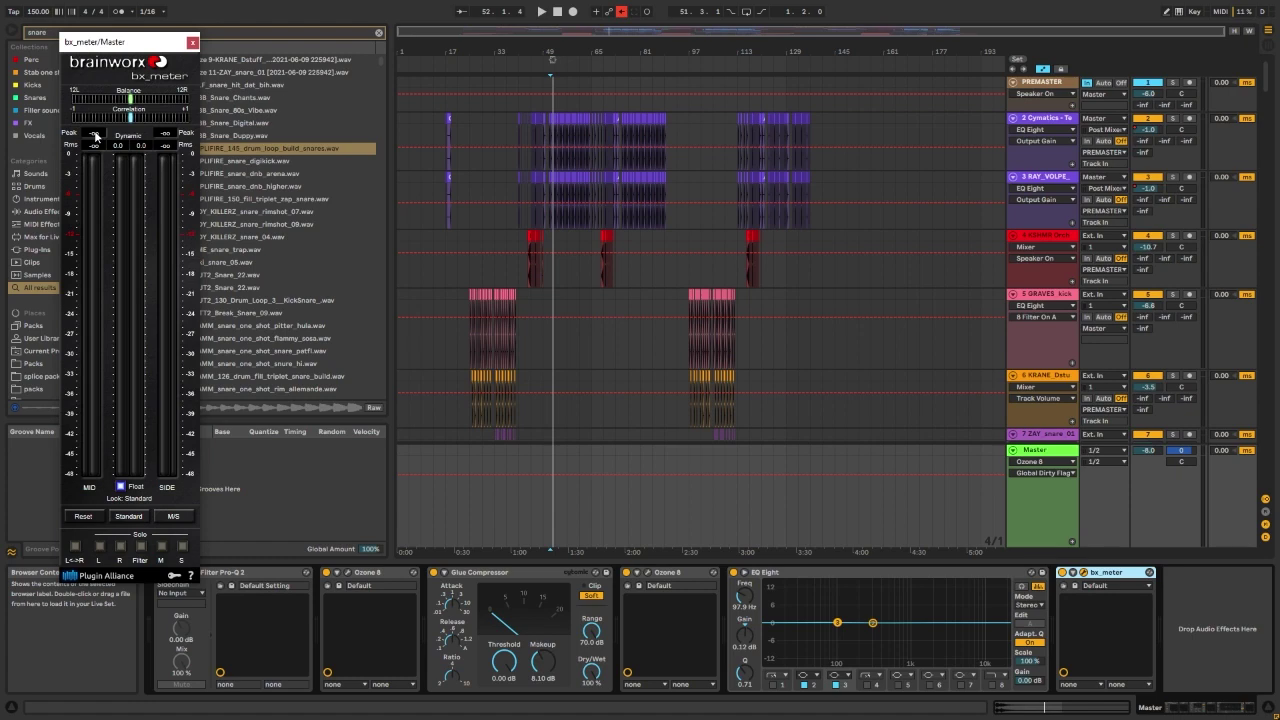
Step: Open the AFK kick clip at bar 52.3 on the first kick track and examine its sample and surrounding arrangement
scroll(556, 145, up, 6)
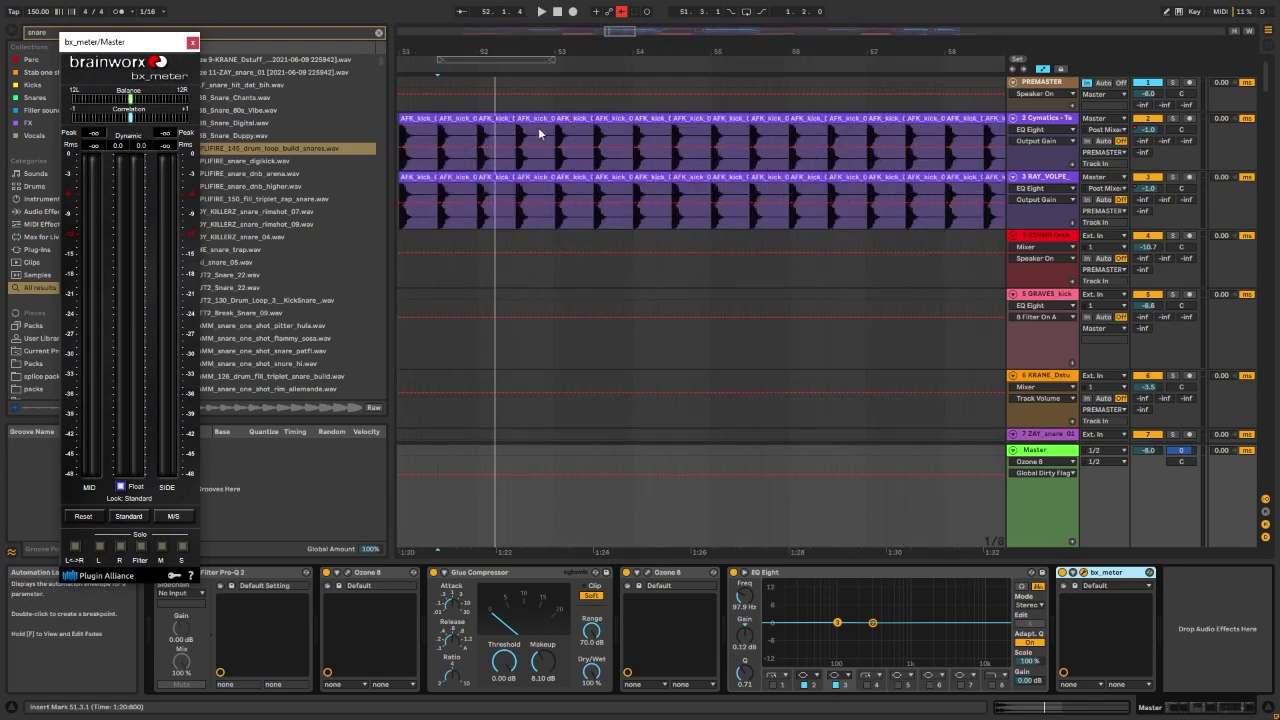
double_click(539, 140)
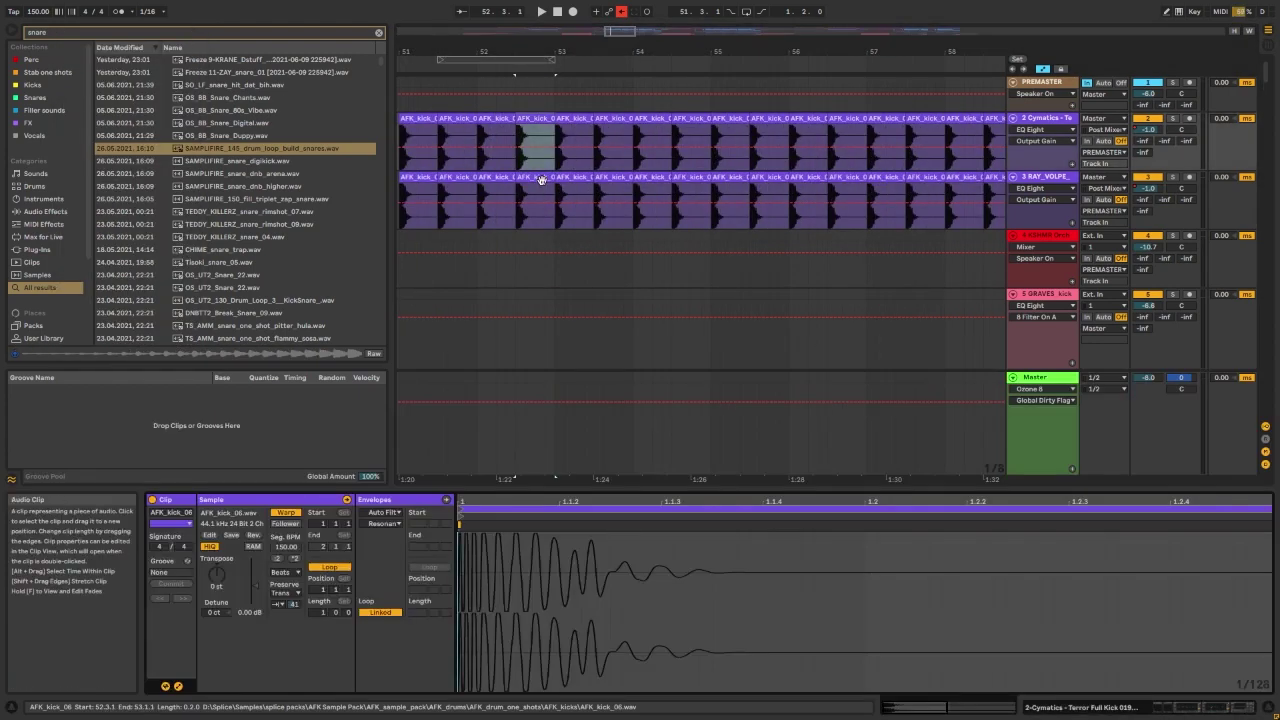
click(540, 180)
click(536, 120)
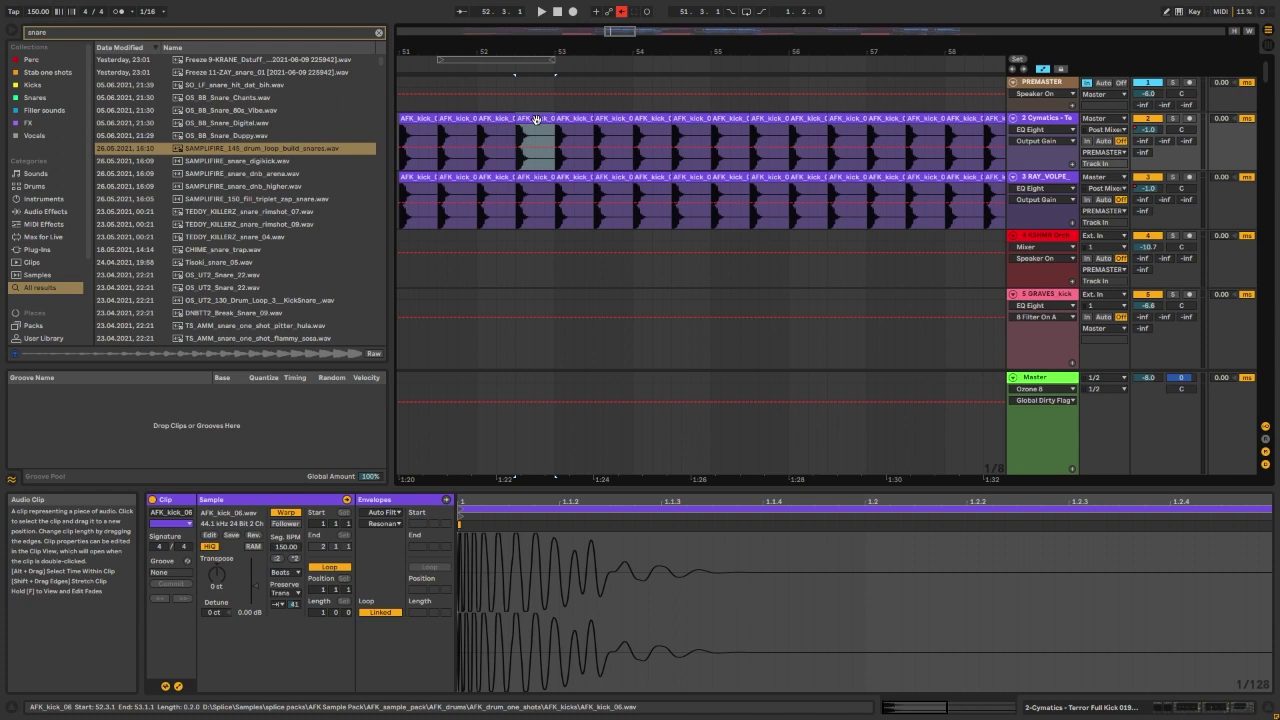
scroll(611, 151, down, 2)
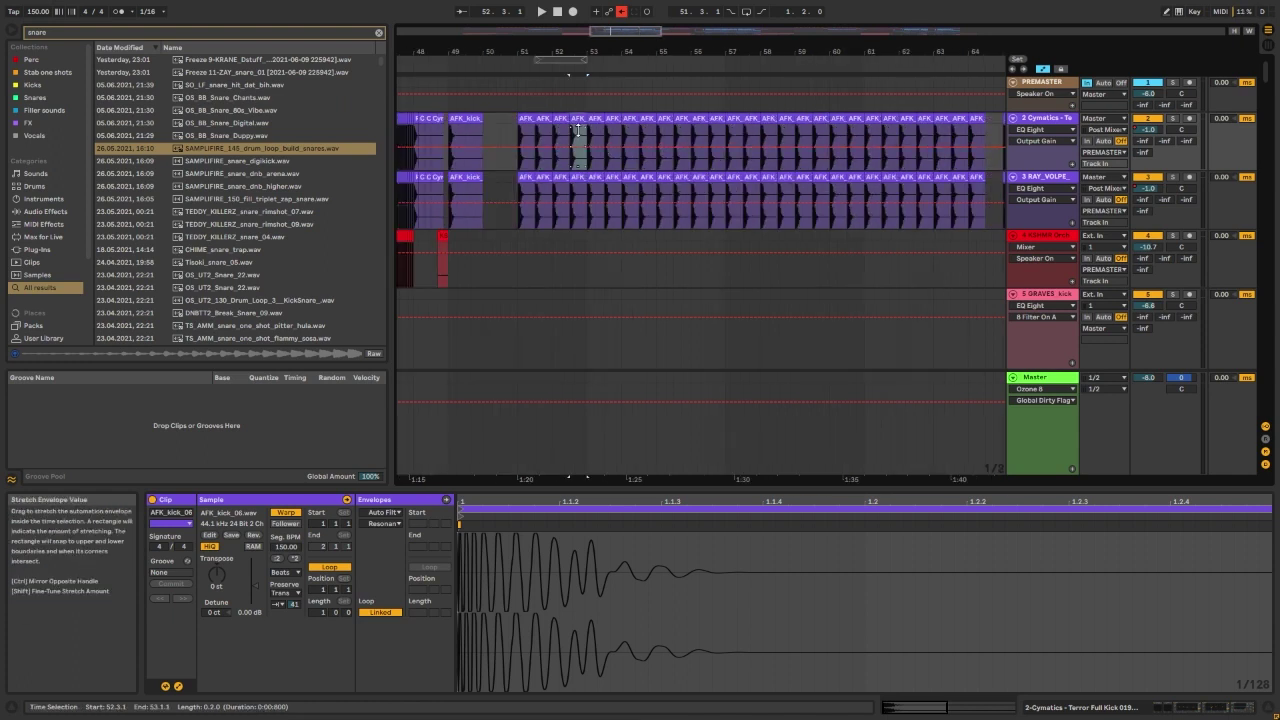
scroll(578, 136, down, 2)
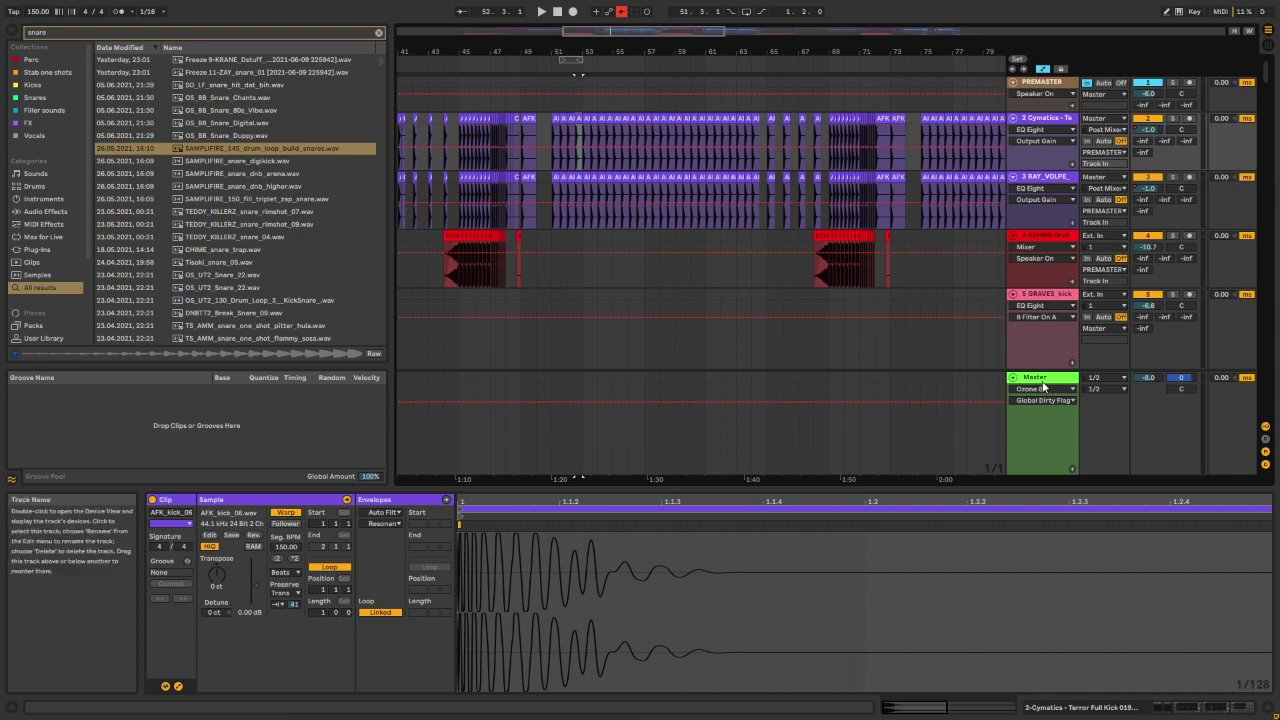
Step: Return to the master's device chain and look over the arrangement from the kicks to the Serum tracks and back to the snare group
click(989, 393)
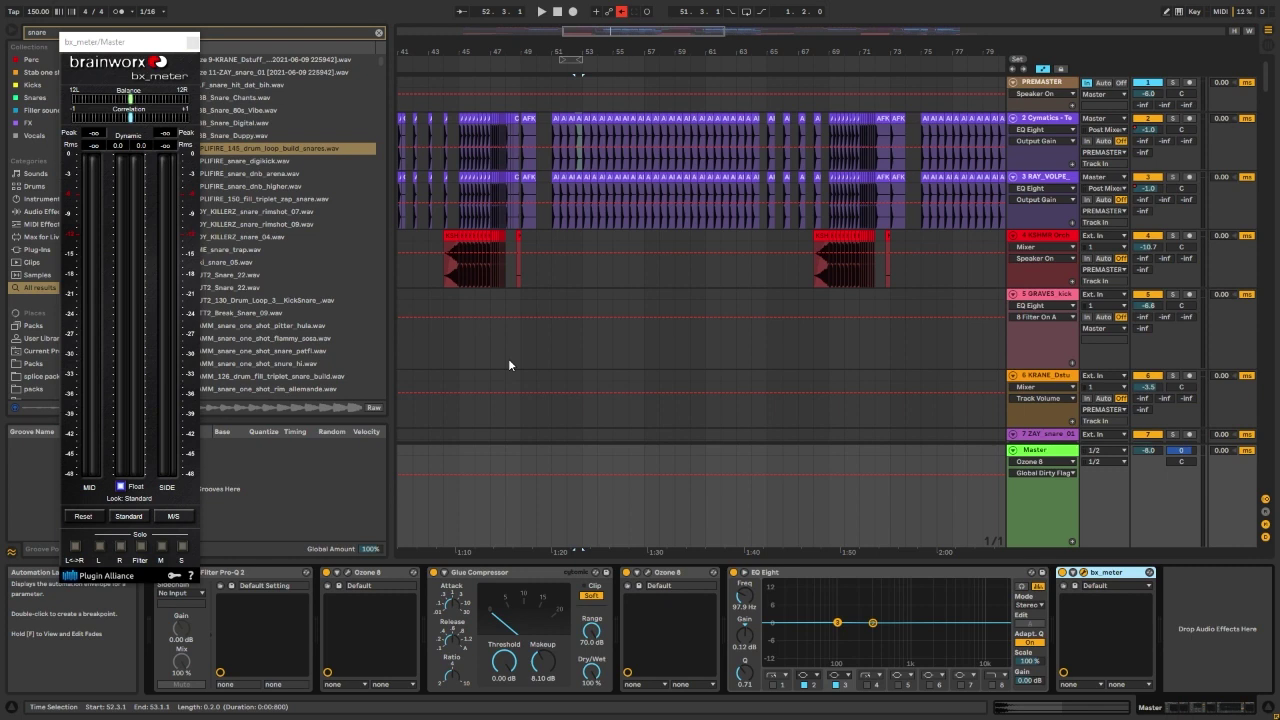
scroll(903, 277, down, 15)
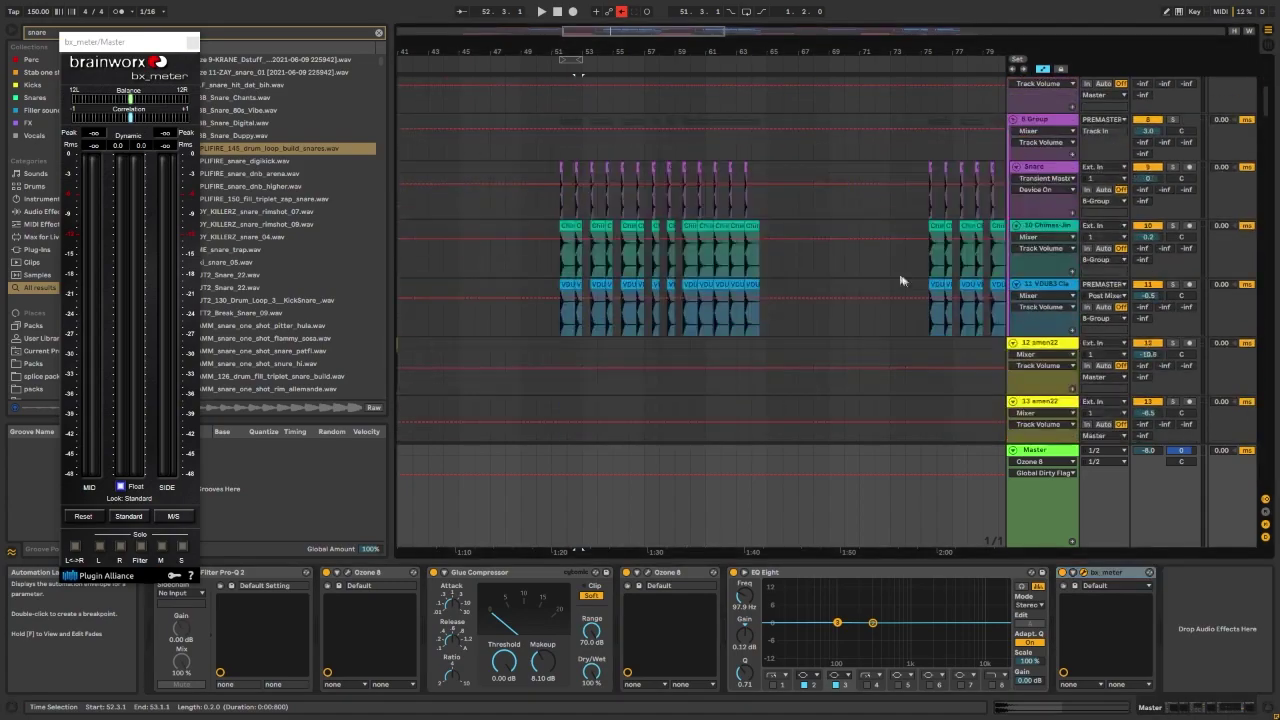
scroll(885, 302, down, 20)
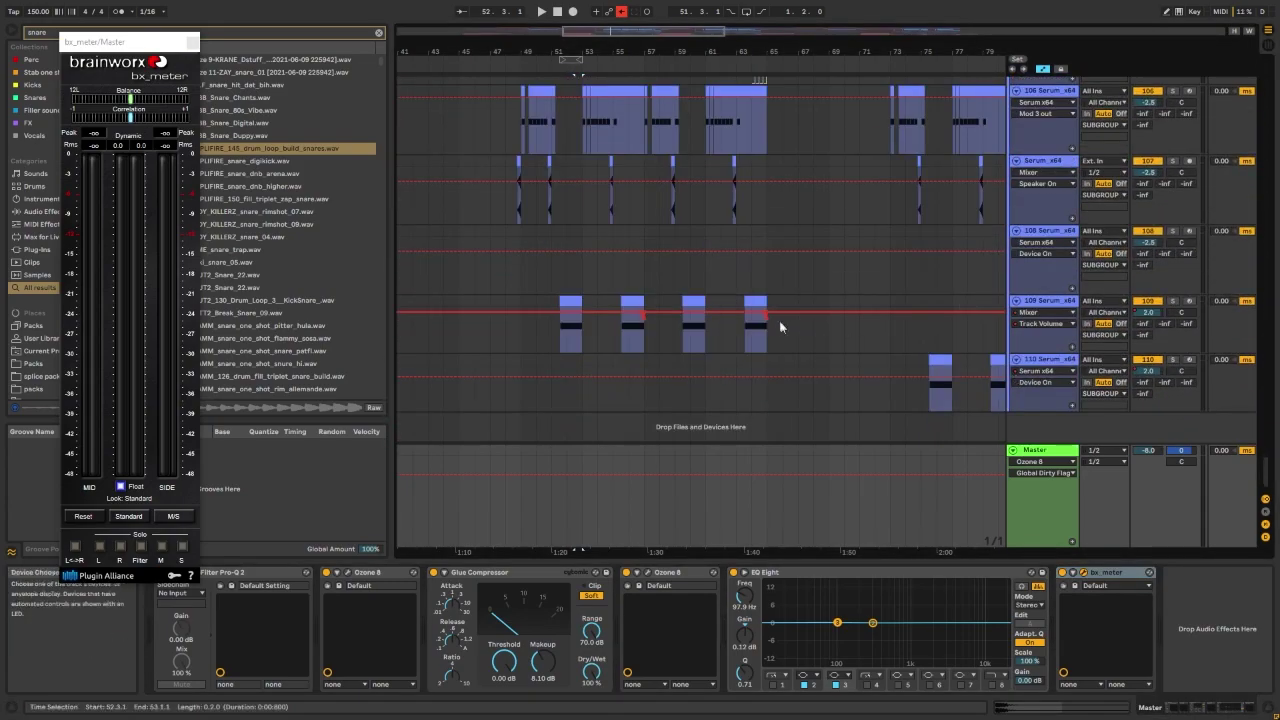
scroll(784, 320, up, 10)
drag(1262, 434, 1257, 112)
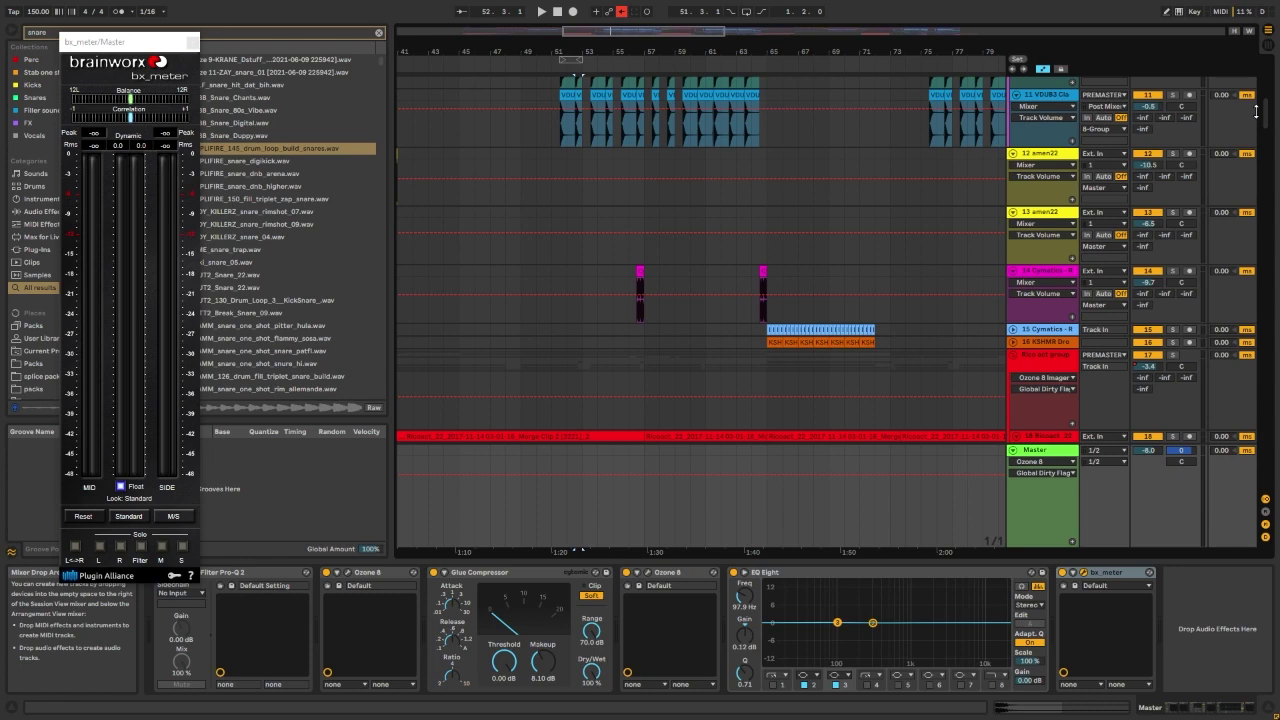
scroll(1256, 112, up, 10)
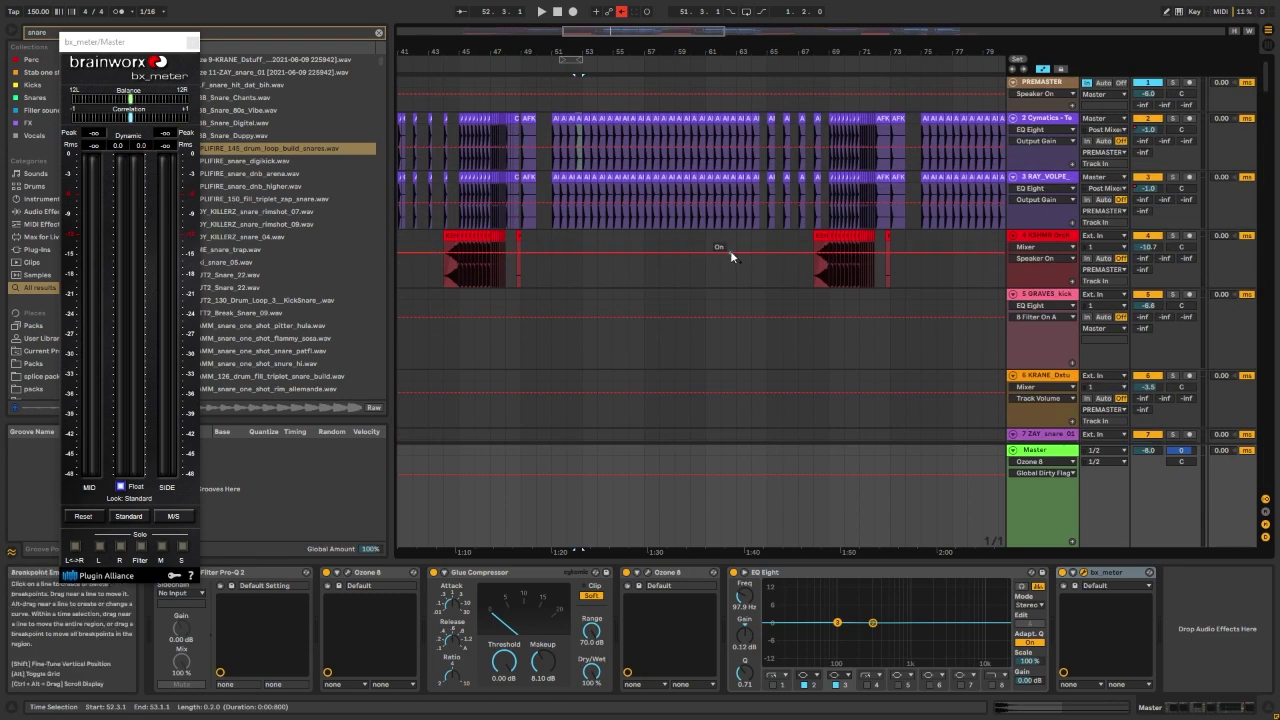
scroll(780, 302, down, 5)
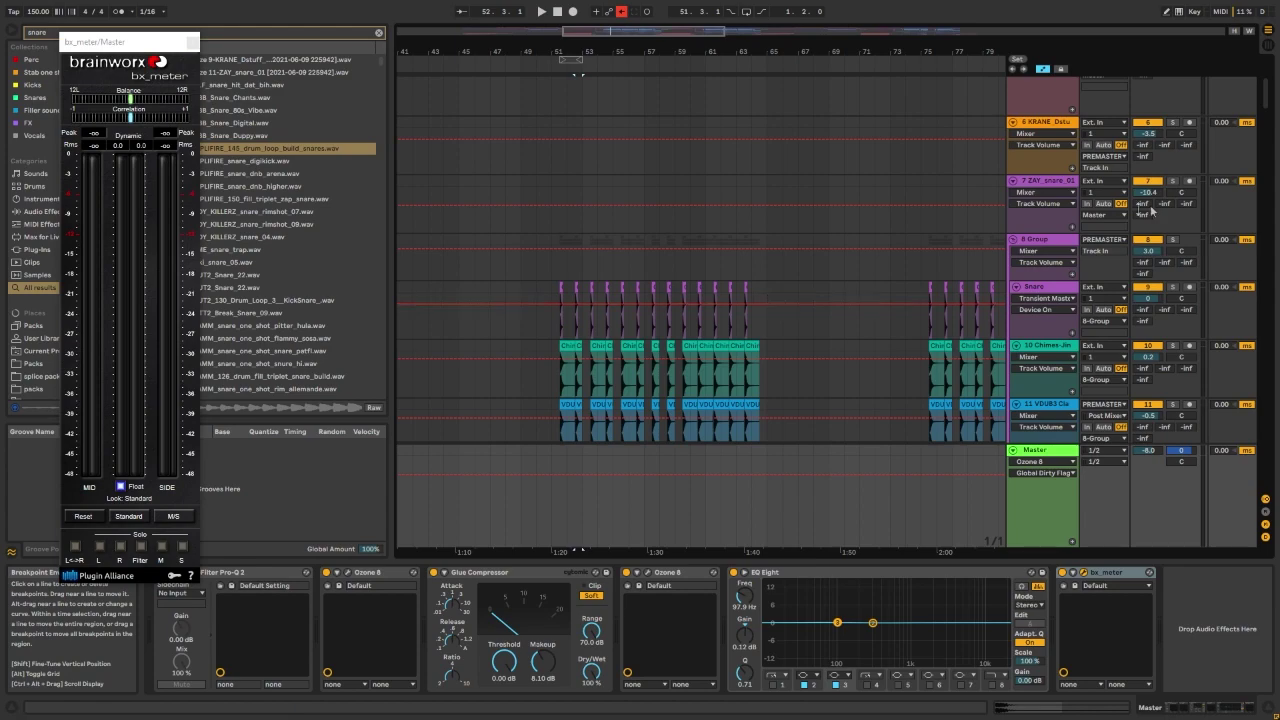
Step: Open the master's second Ozone 8, check its I/O meter type options without changing them, and move its window clear of the arrangement
drag(1266, 97, 1266, 206)
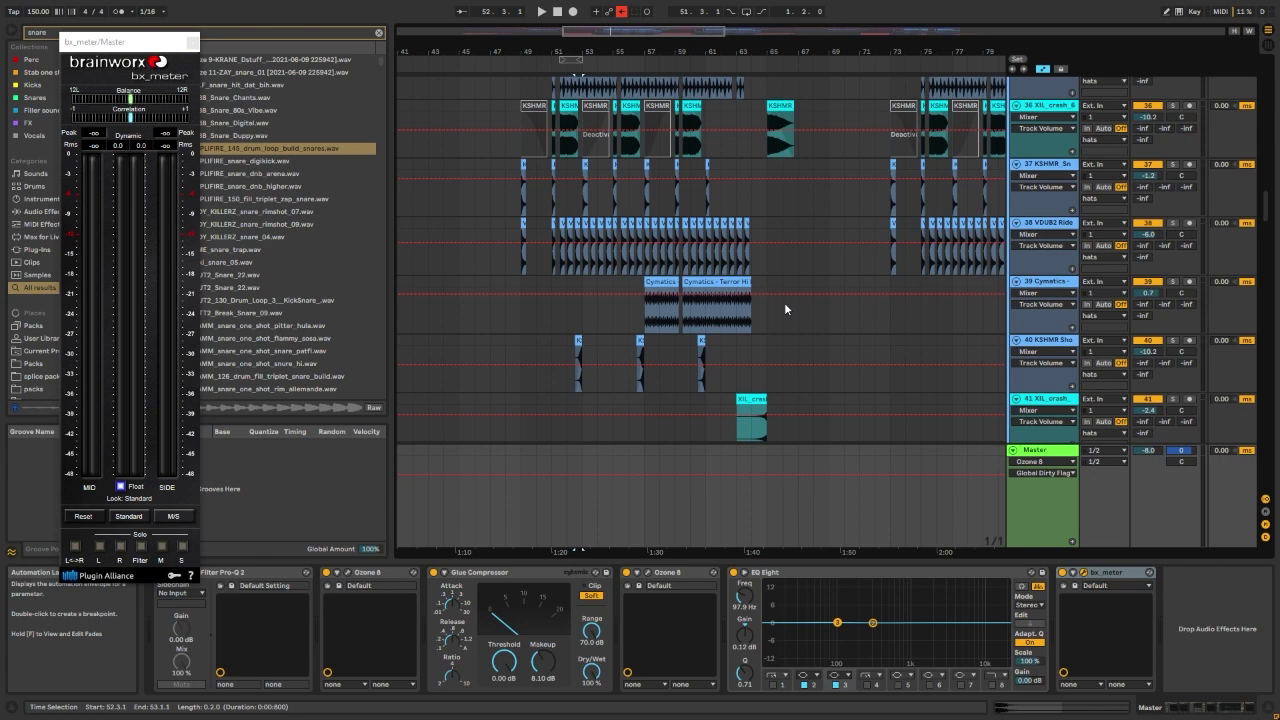
click(651, 577)
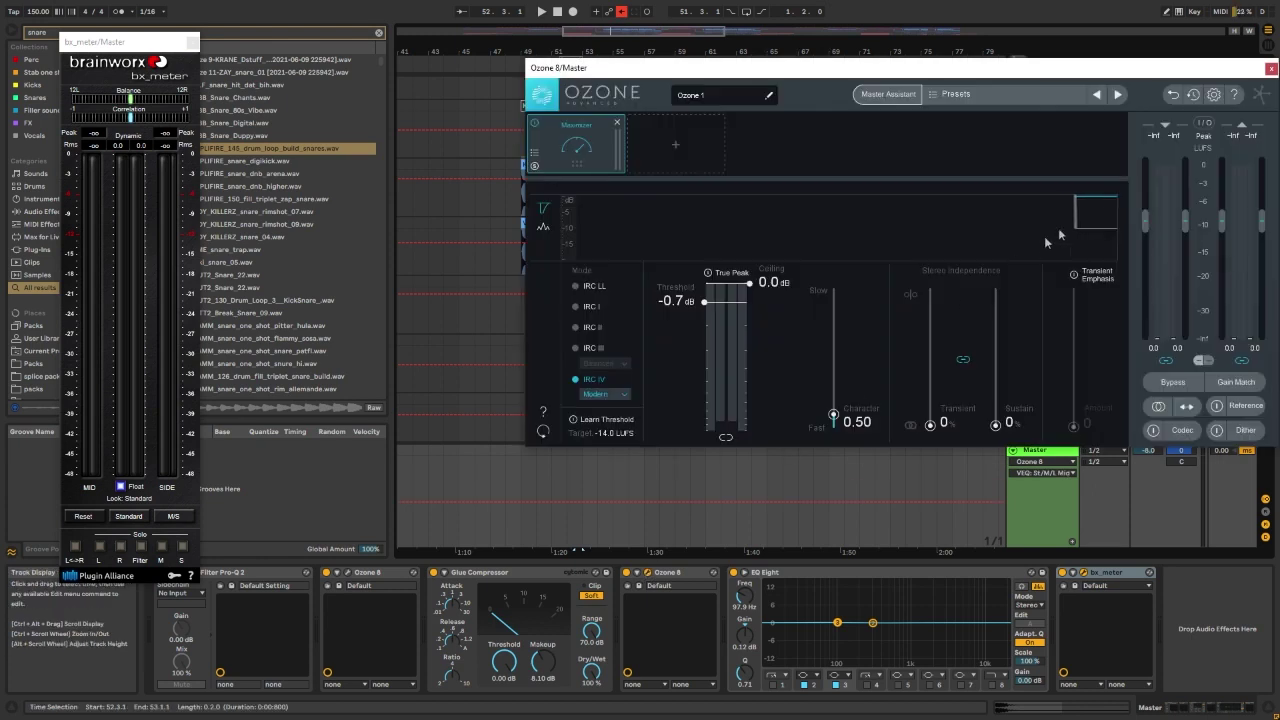
click(1202, 122)
click(1192, 176)
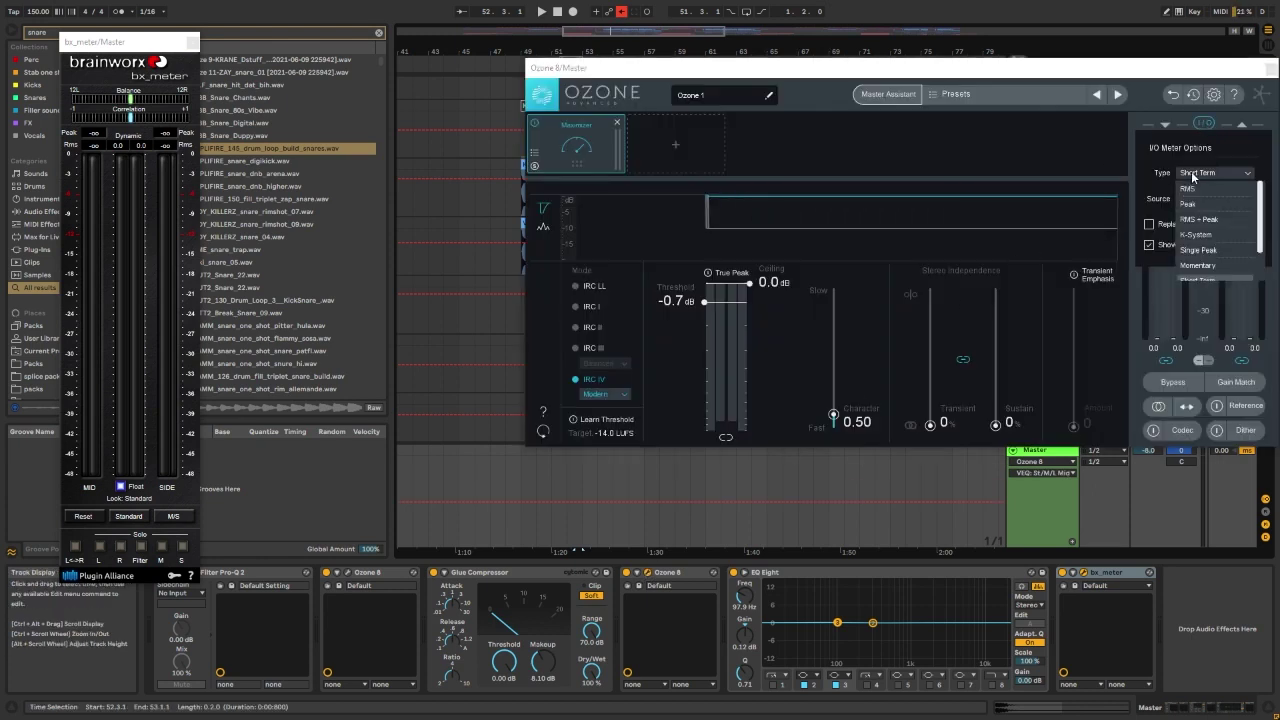
click(1192, 176)
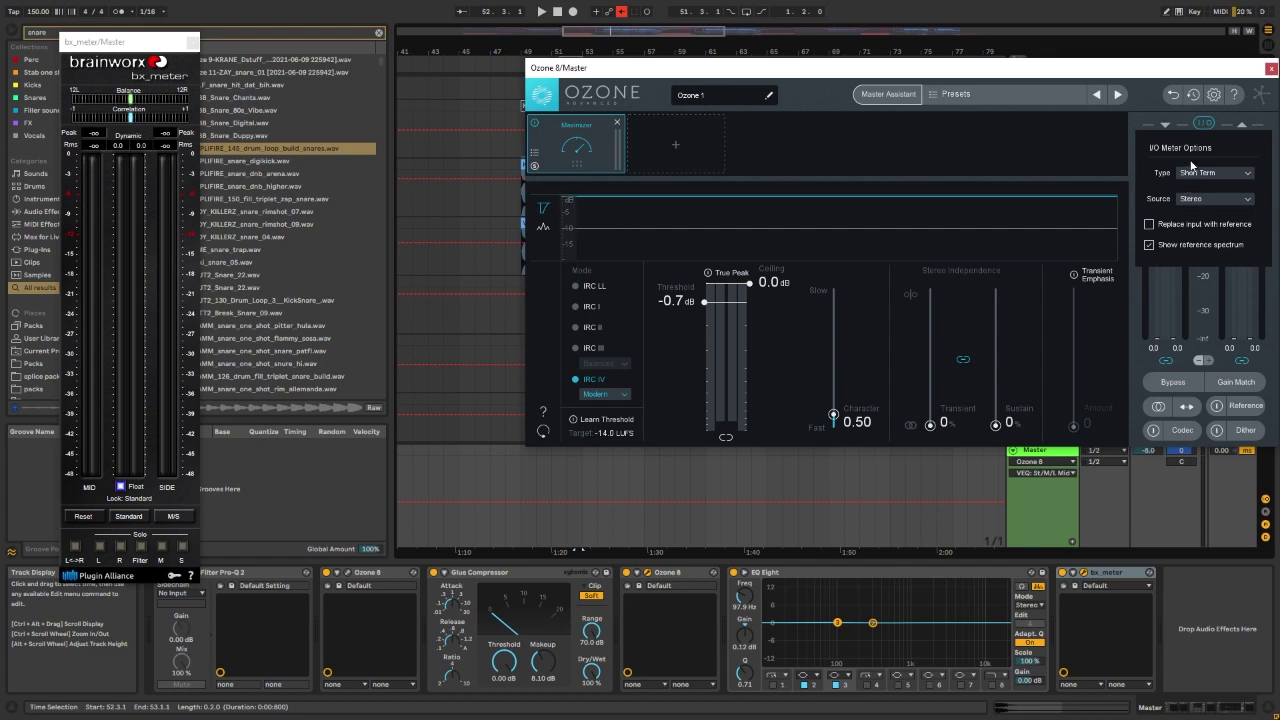
click(1204, 126)
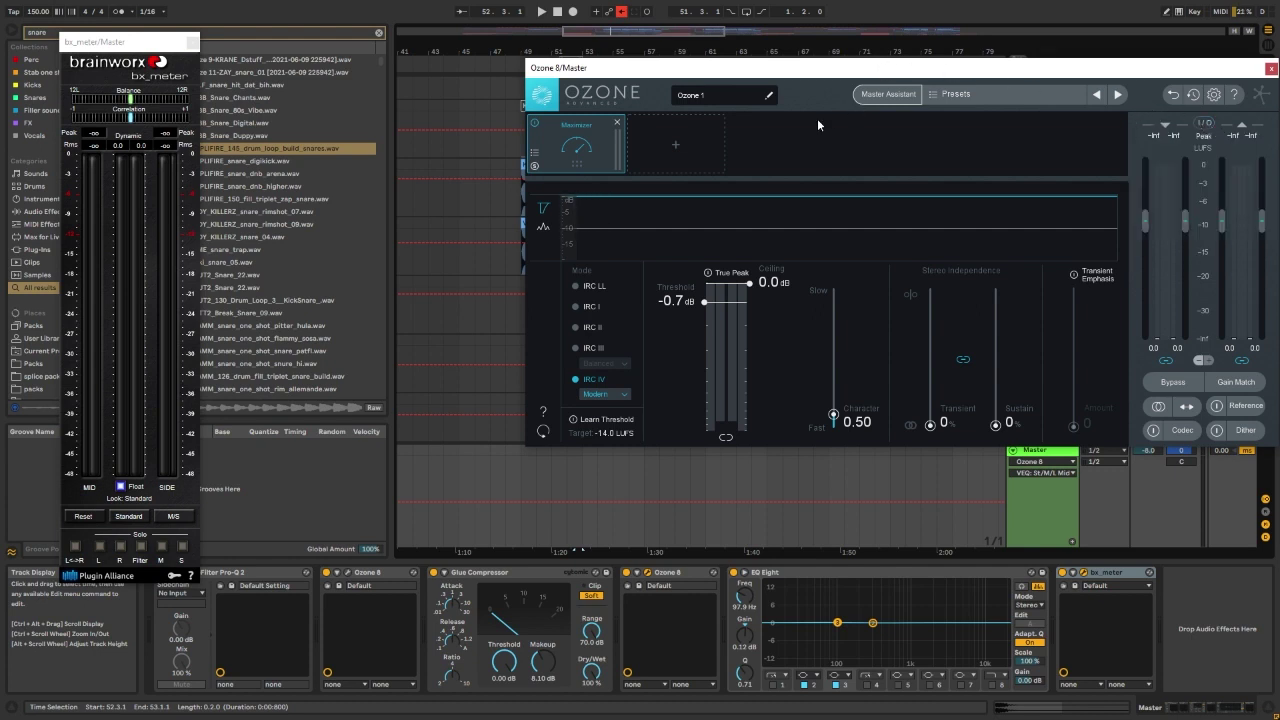
drag(768, 72, 754, 71)
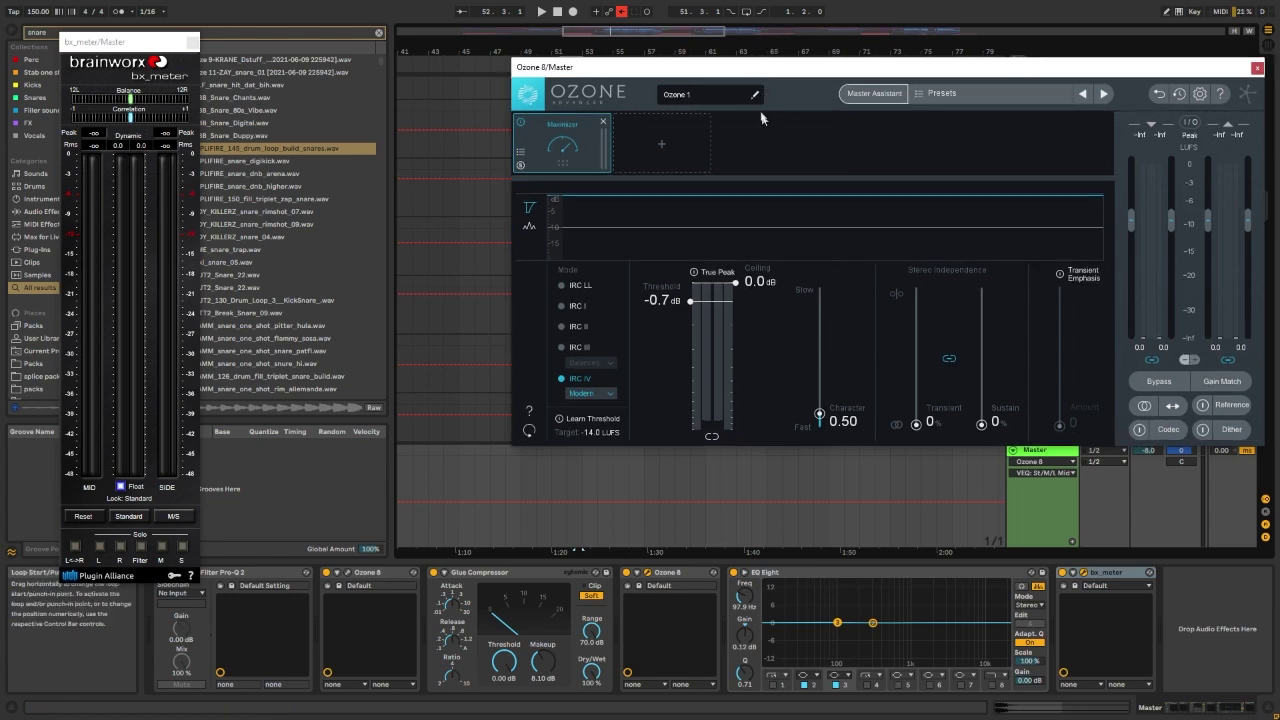
drag(750, 73, 760, 45)
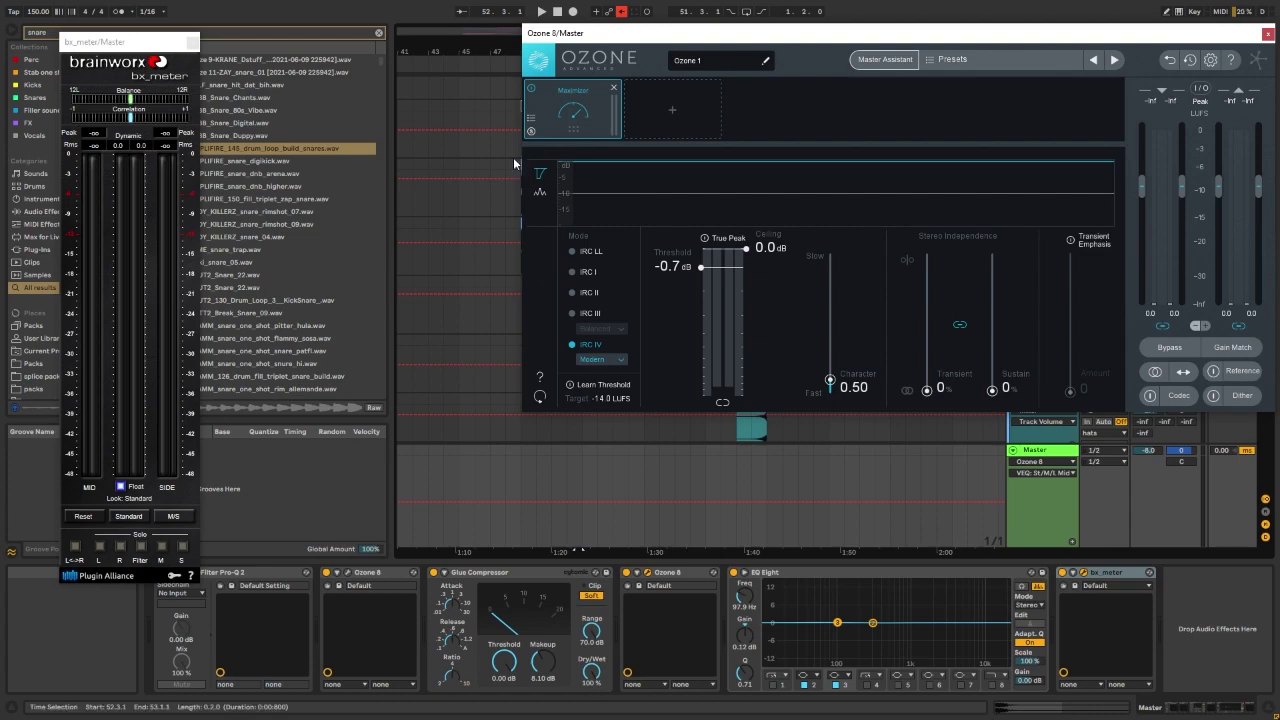
Step: Look over the arrangement around the AFK kick clips at bar 49, the hats and the Serum bass tracks
click(488, 202)
scroll(514, 258, up, 5)
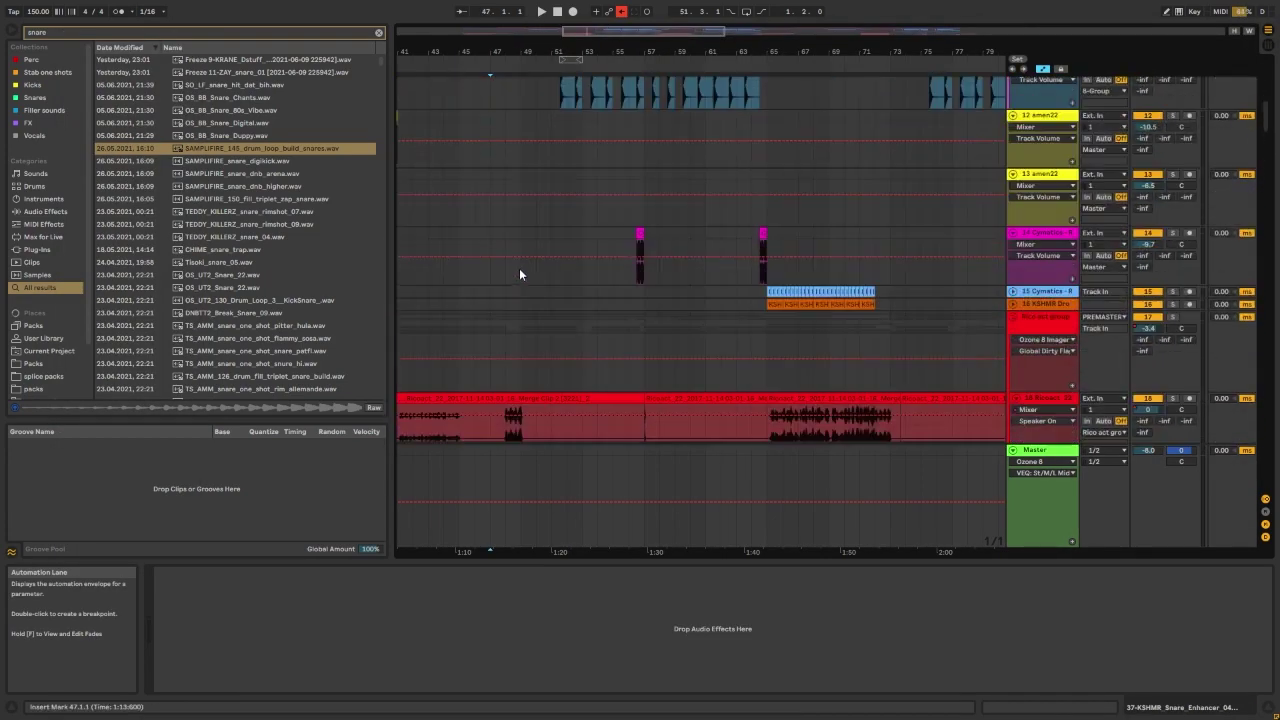
scroll(512, 280, up, 15)
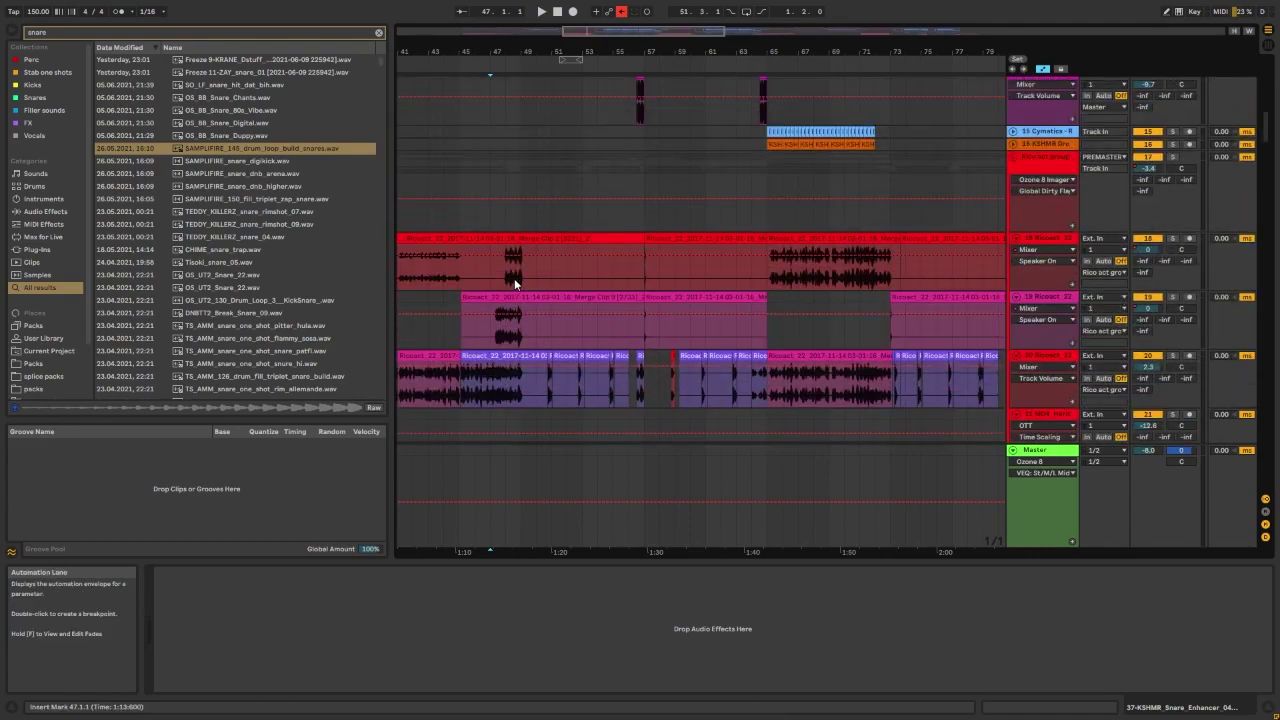
ctrl+scroll(520, 303, up, 10)
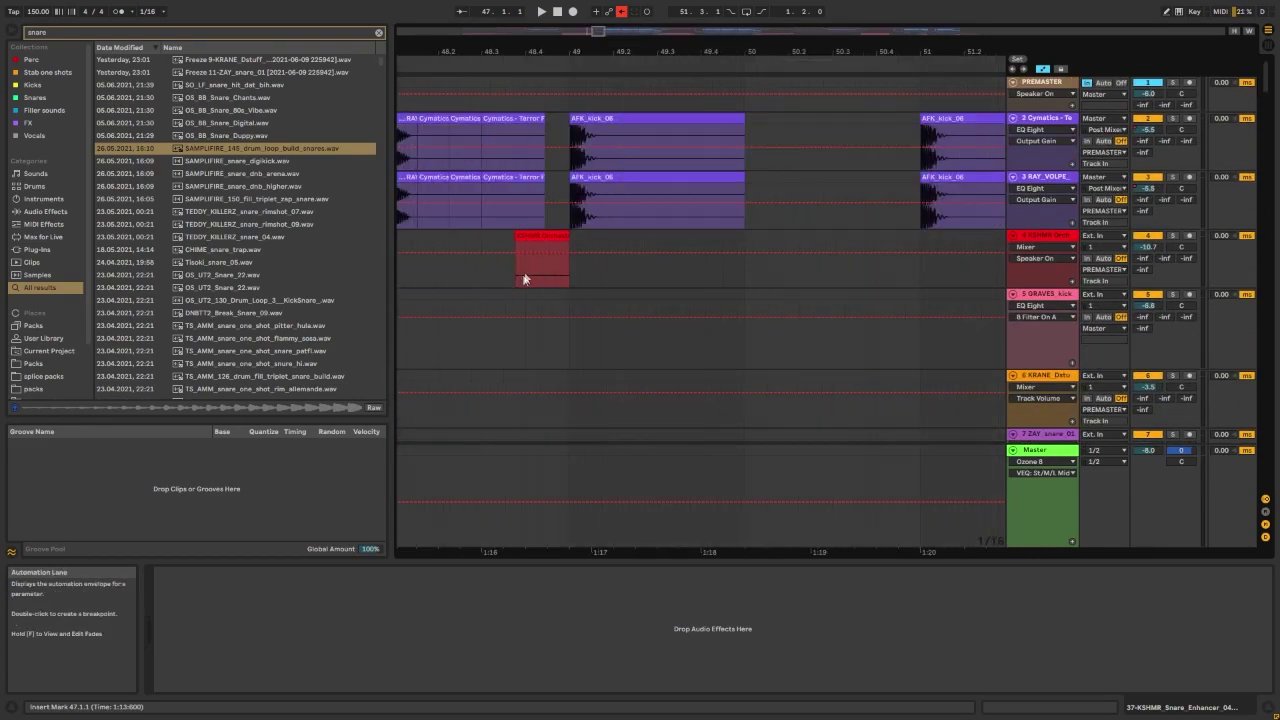
drag(567, 120, 671, 156)
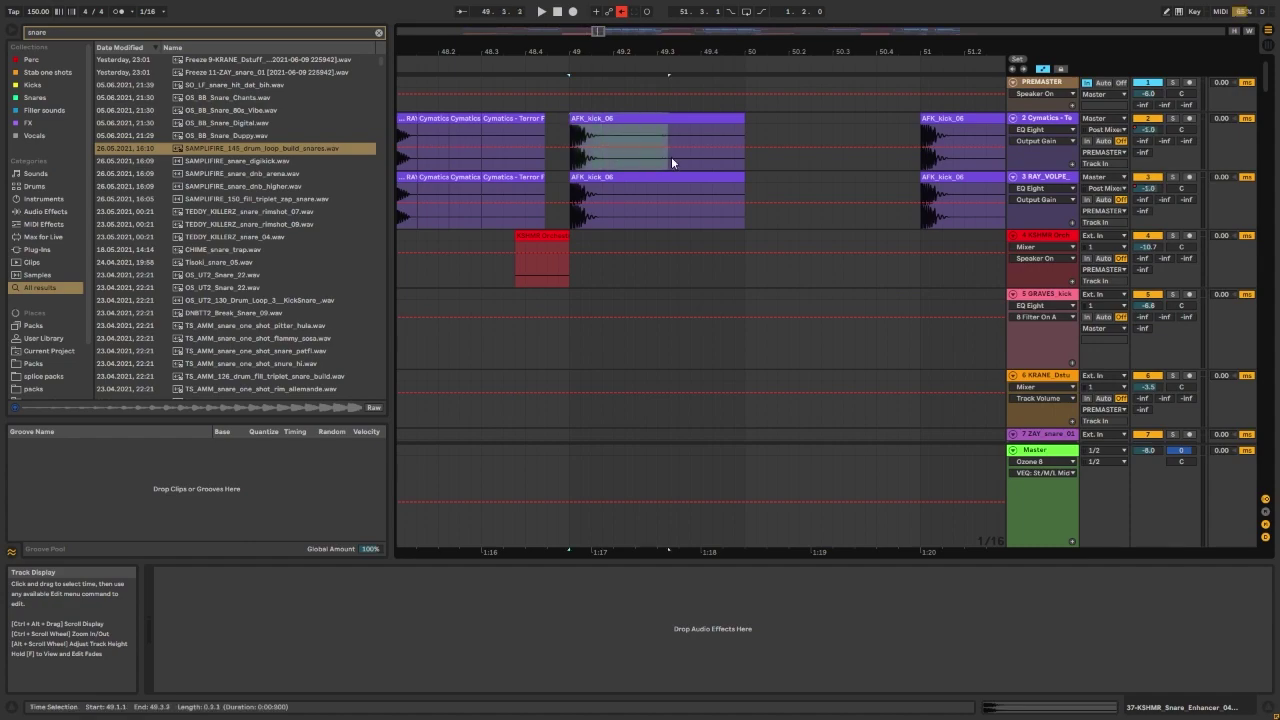
scroll(574, 257, down, 15)
ctrl+scroll(553, 244, down, 6)
scroll(550, 248, down, 20)
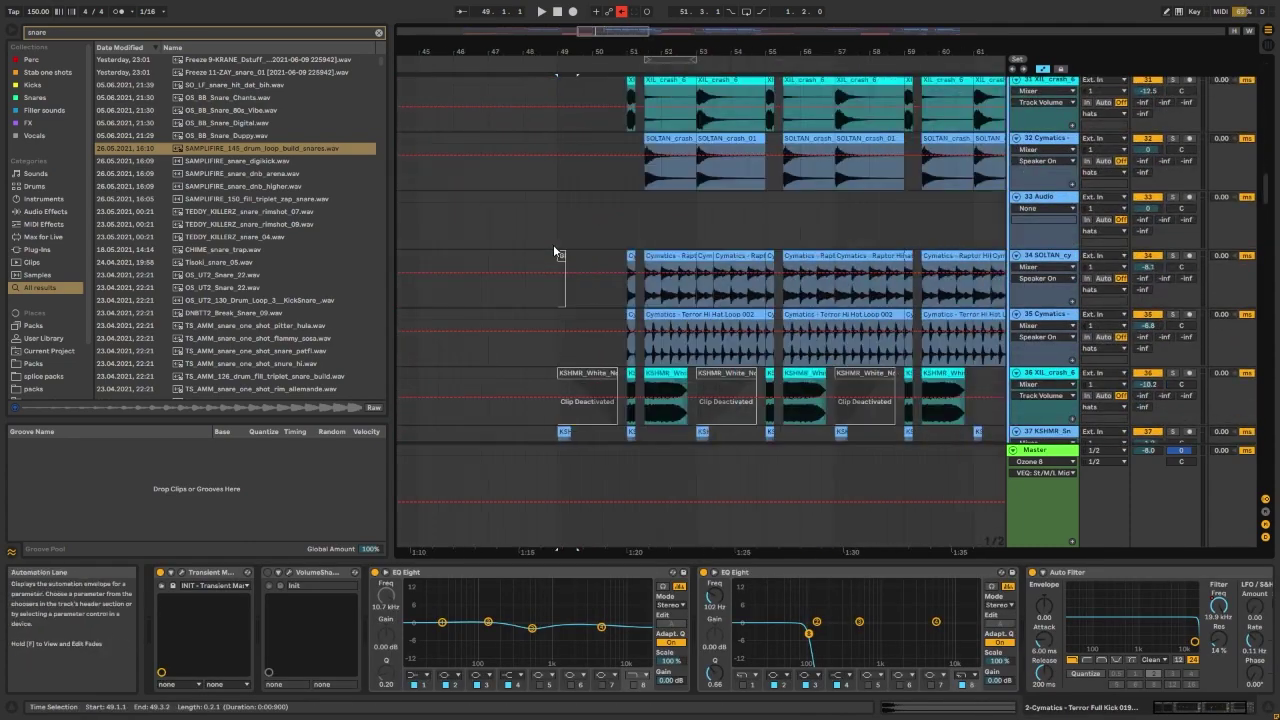
scroll(547, 256, down, 4)
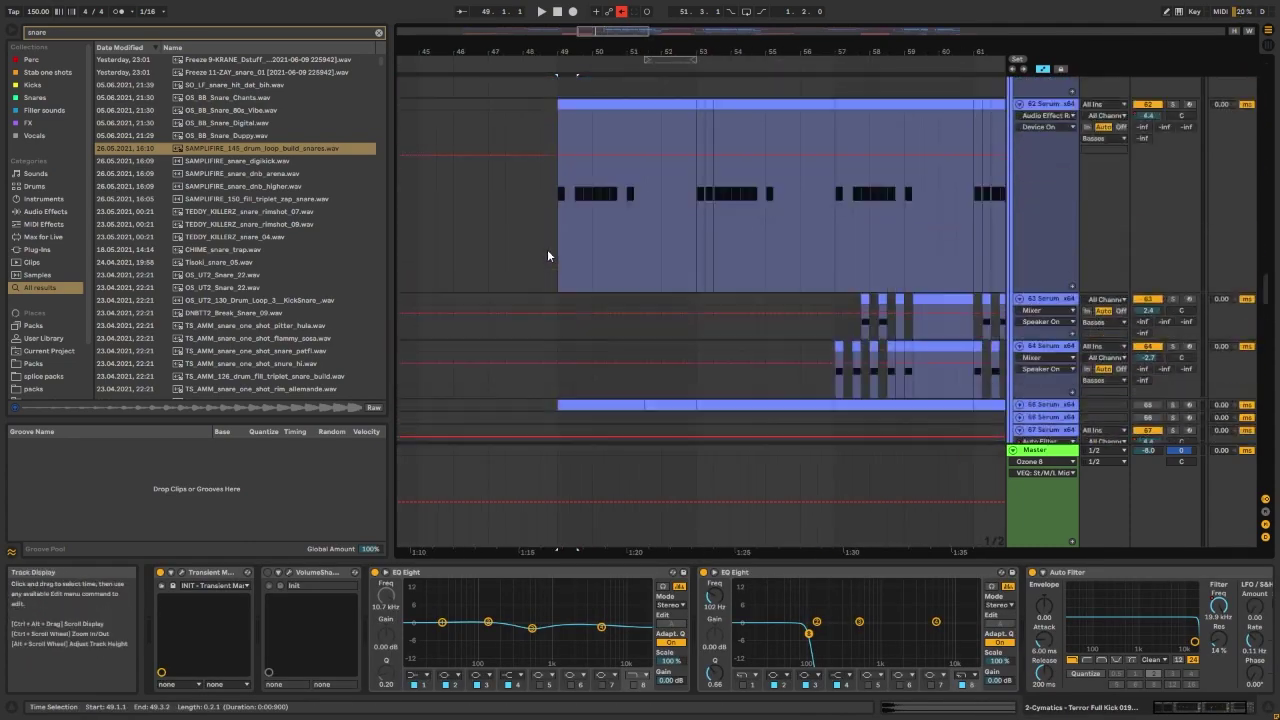
Step: Solo the 62 Serum bass track, play it from bar 49, and unsolo it
click(547, 252)
scroll(850, 212, up, 2)
click(1174, 172)
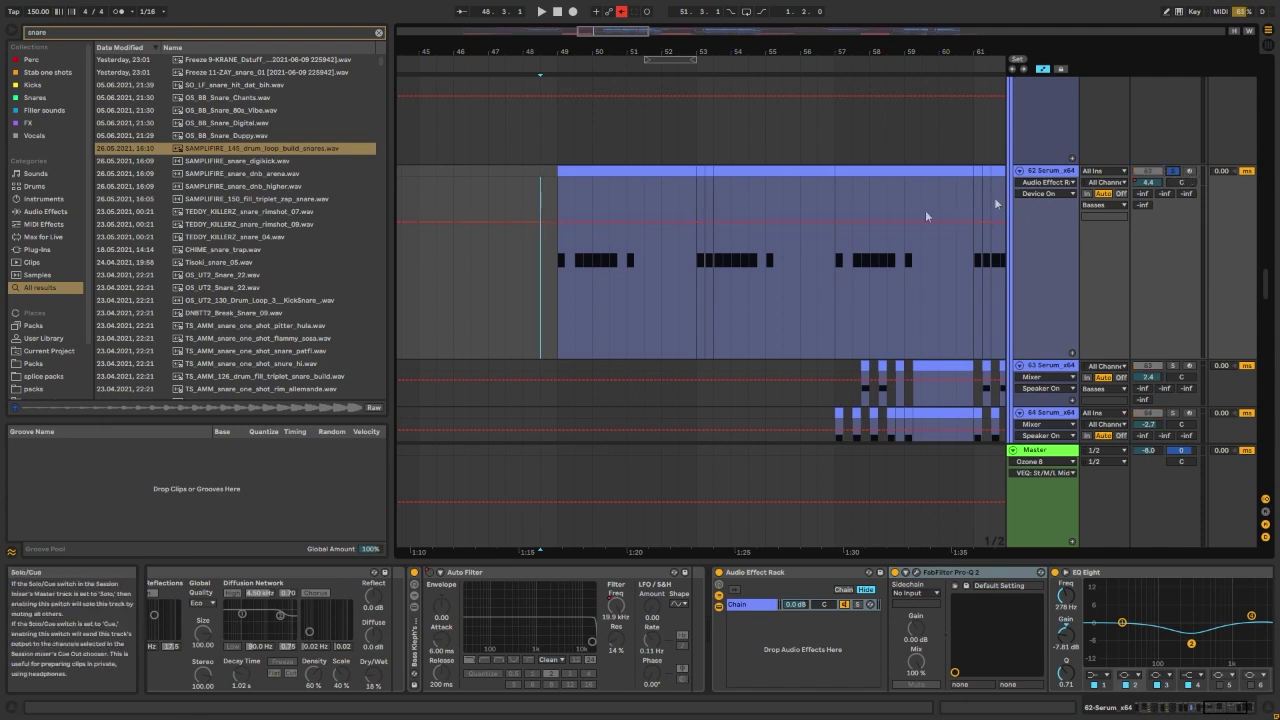
key(space)
click(558, 289)
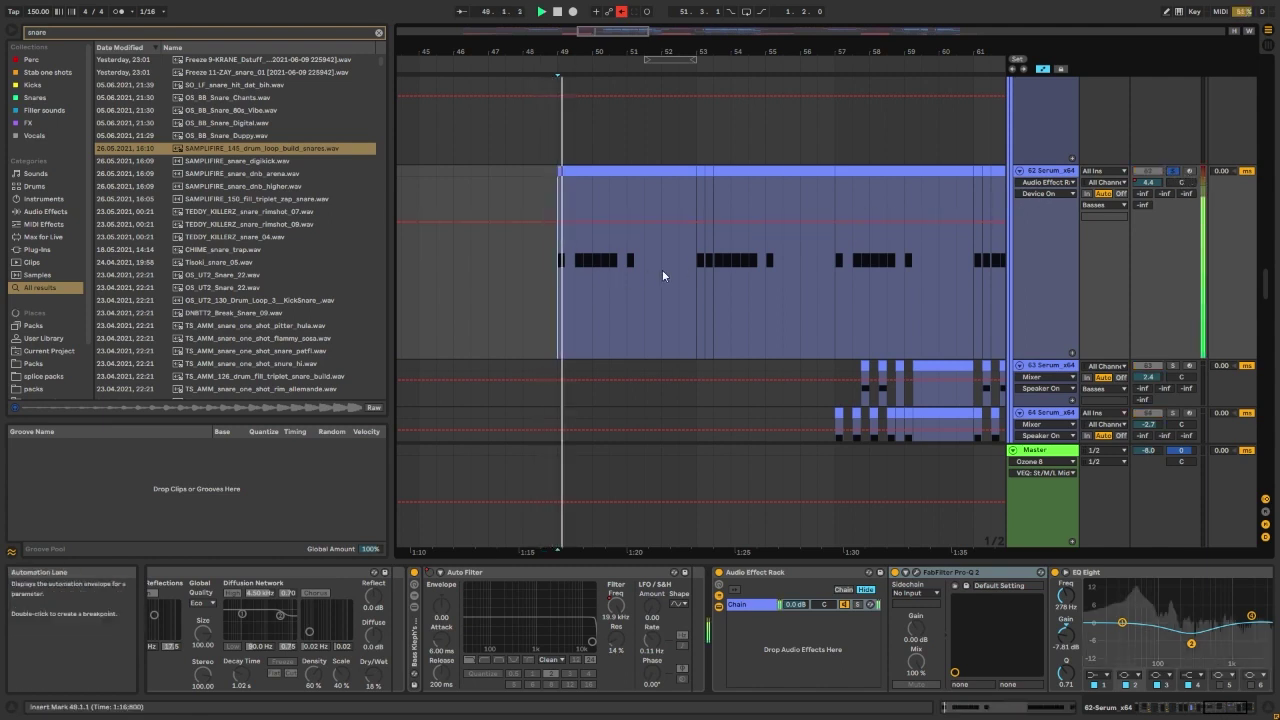
click(1174, 172)
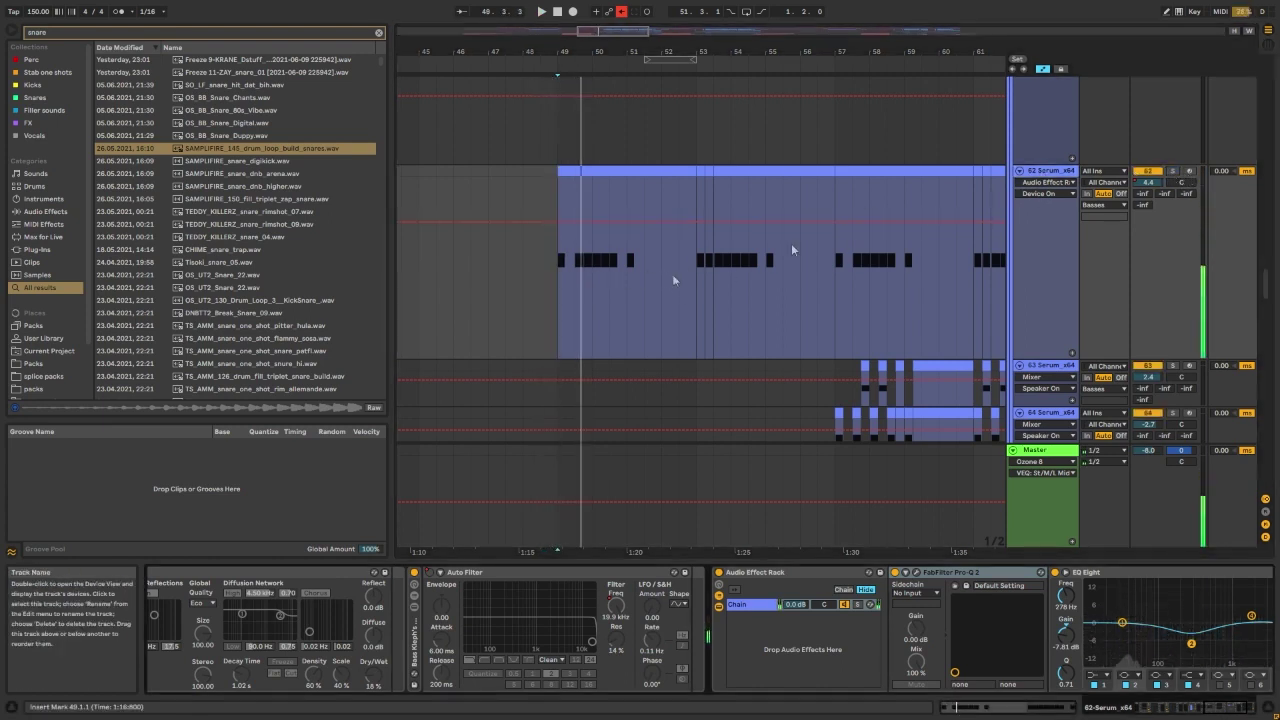
Step: Open Serum on the 62 Serum track and examine its effects and oscillator pages
drag(1228, 709, 1143, 707)
click(180, 575)
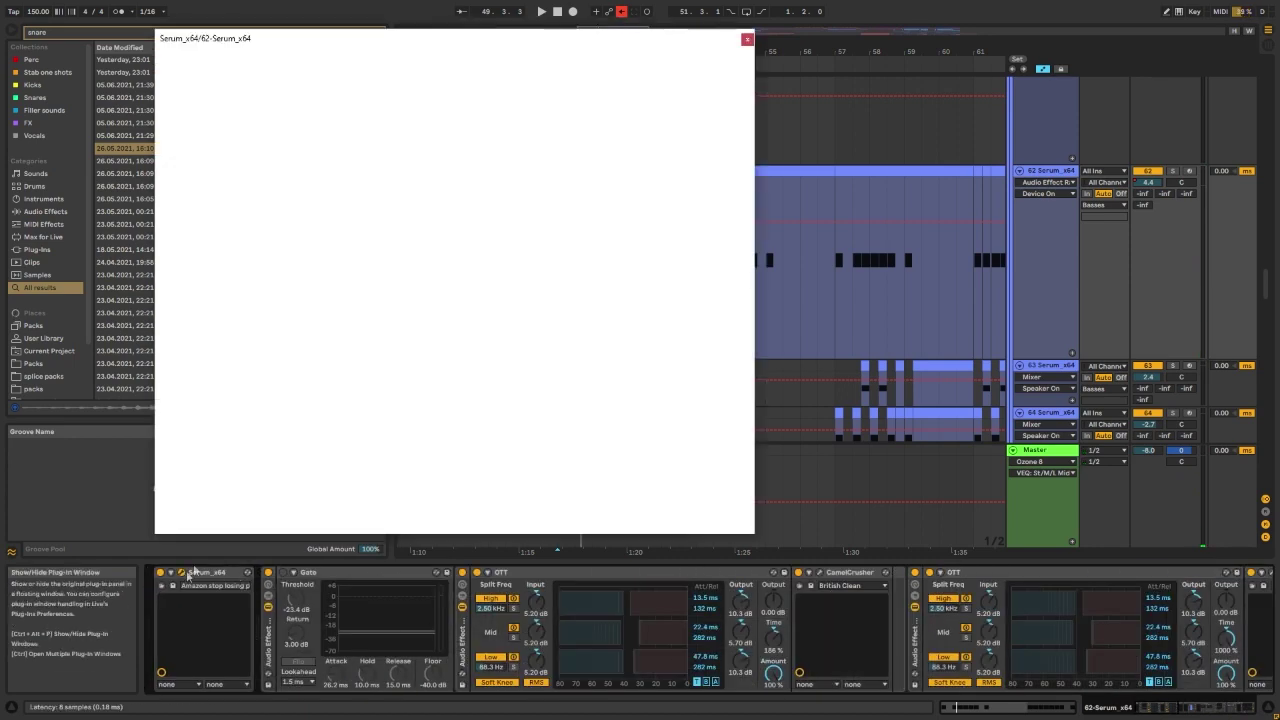
click(316, 76)
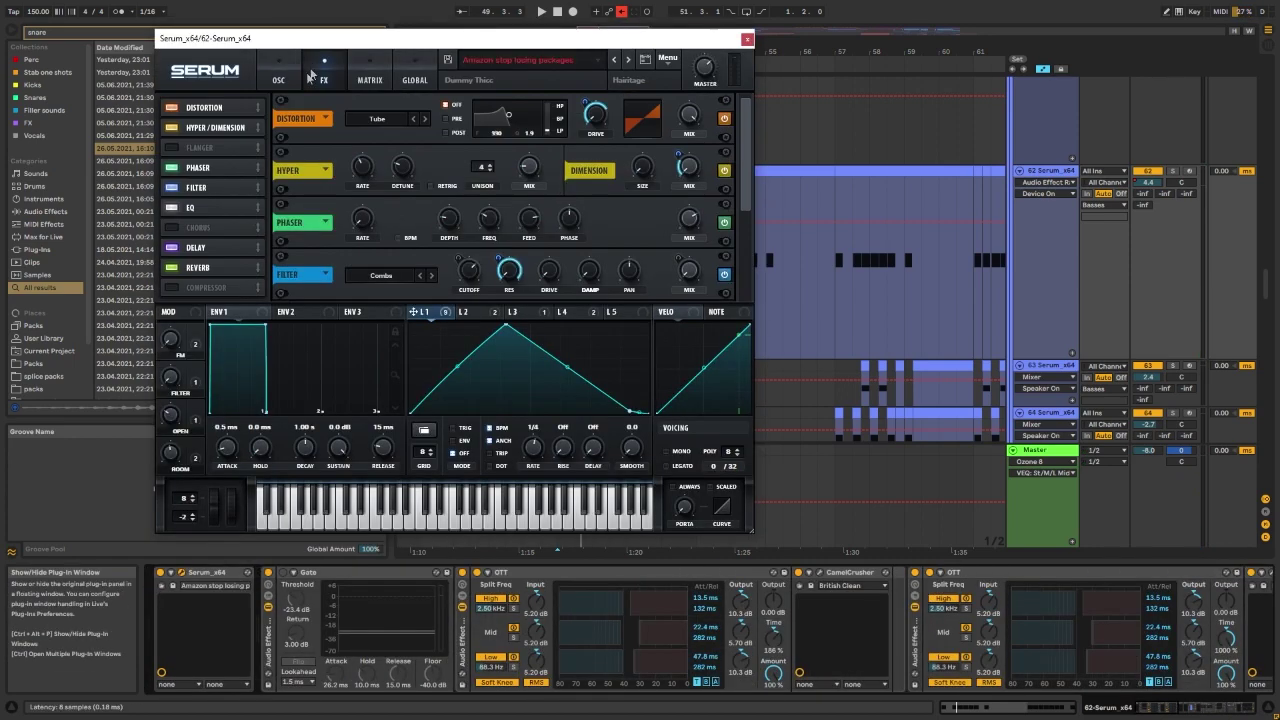
click(279, 78)
click(324, 76)
click(278, 74)
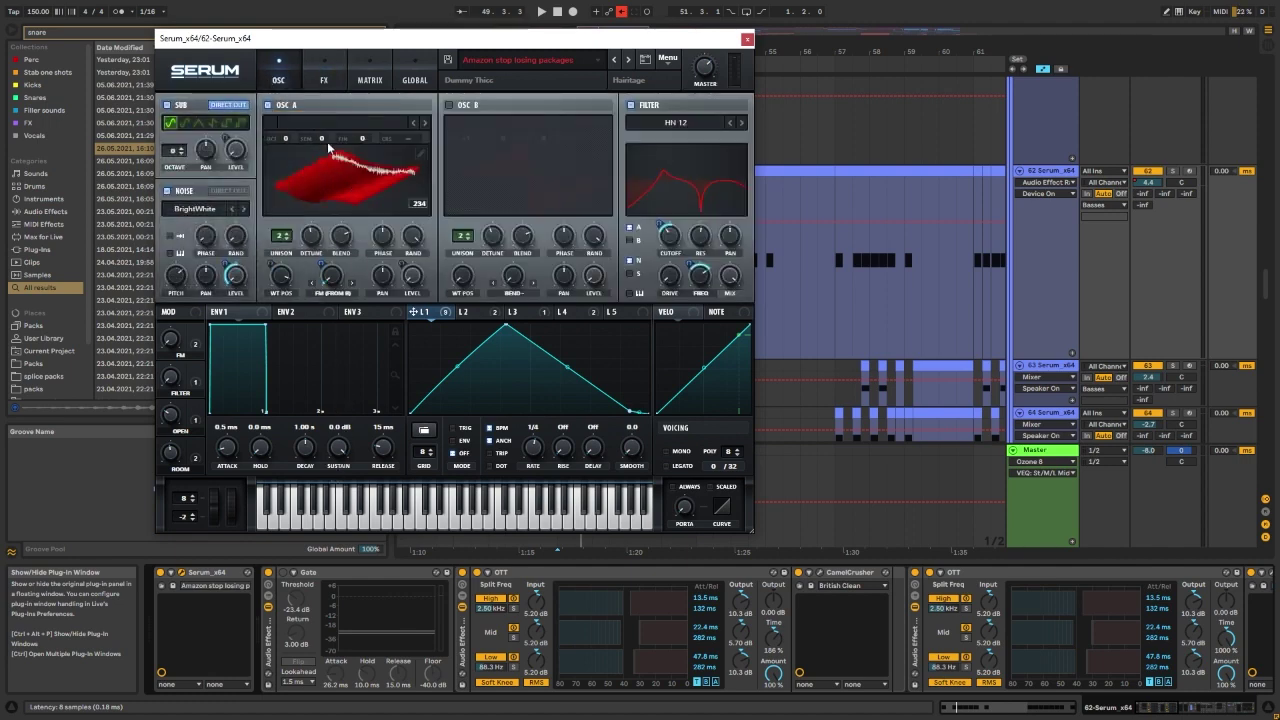
Step: Play the bass patch from bar 49 with the first Audio Effect Rack after Serum bypassed, and switch the rack back on
click(268, 575)
key(space)
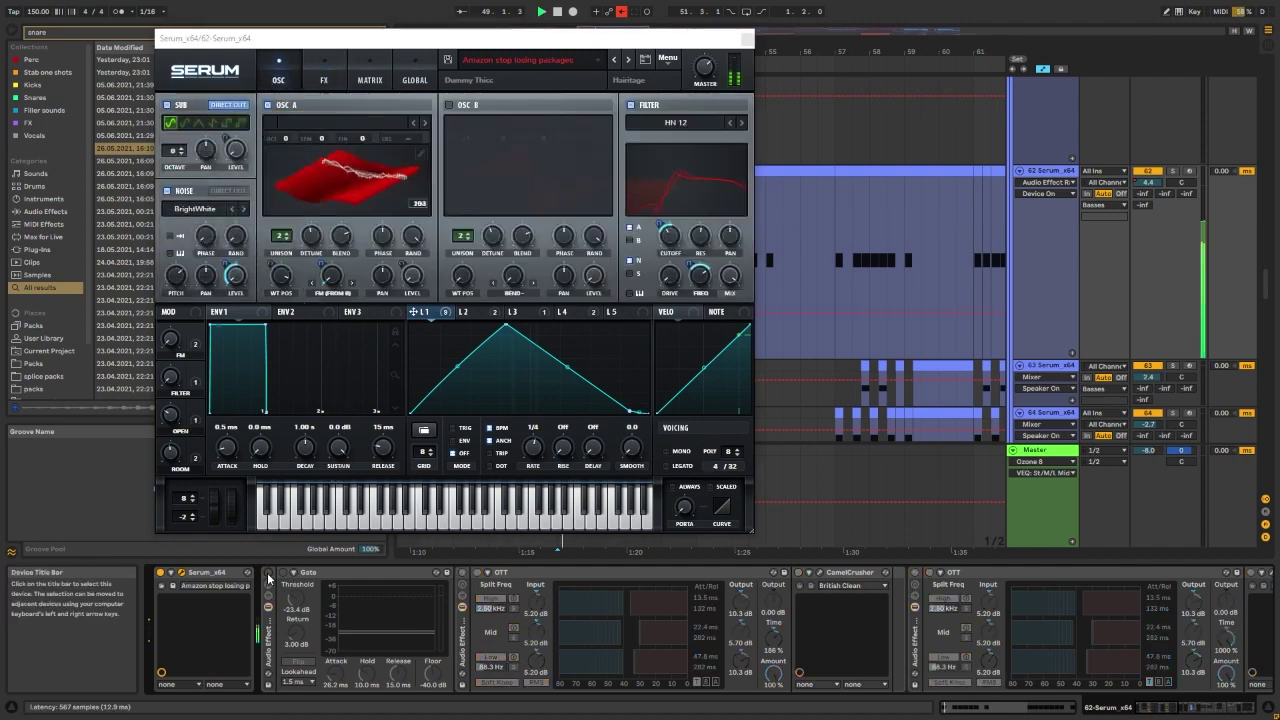
click(268, 575)
key(space)
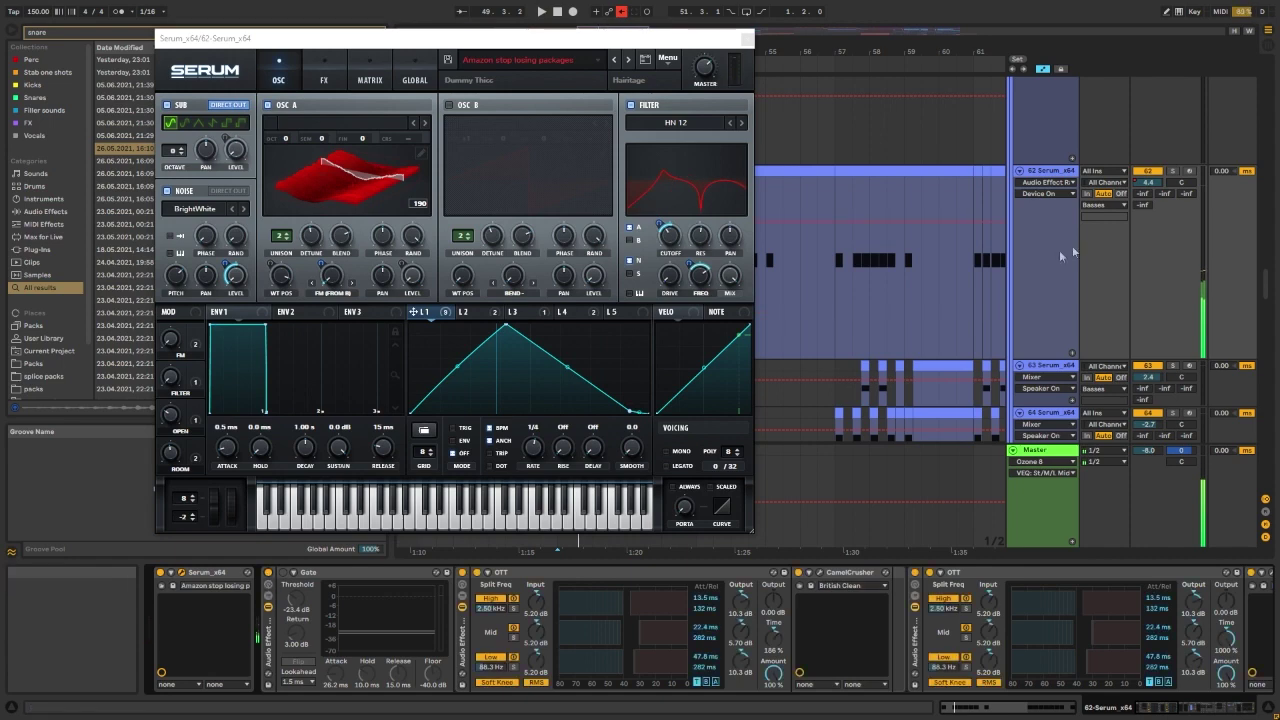
Step: Solo the 62 Serum track, compare its sound with the first rack off and on, check the reverb devices, and close Serum
click(1173, 171)
key(space)
click(268, 575)
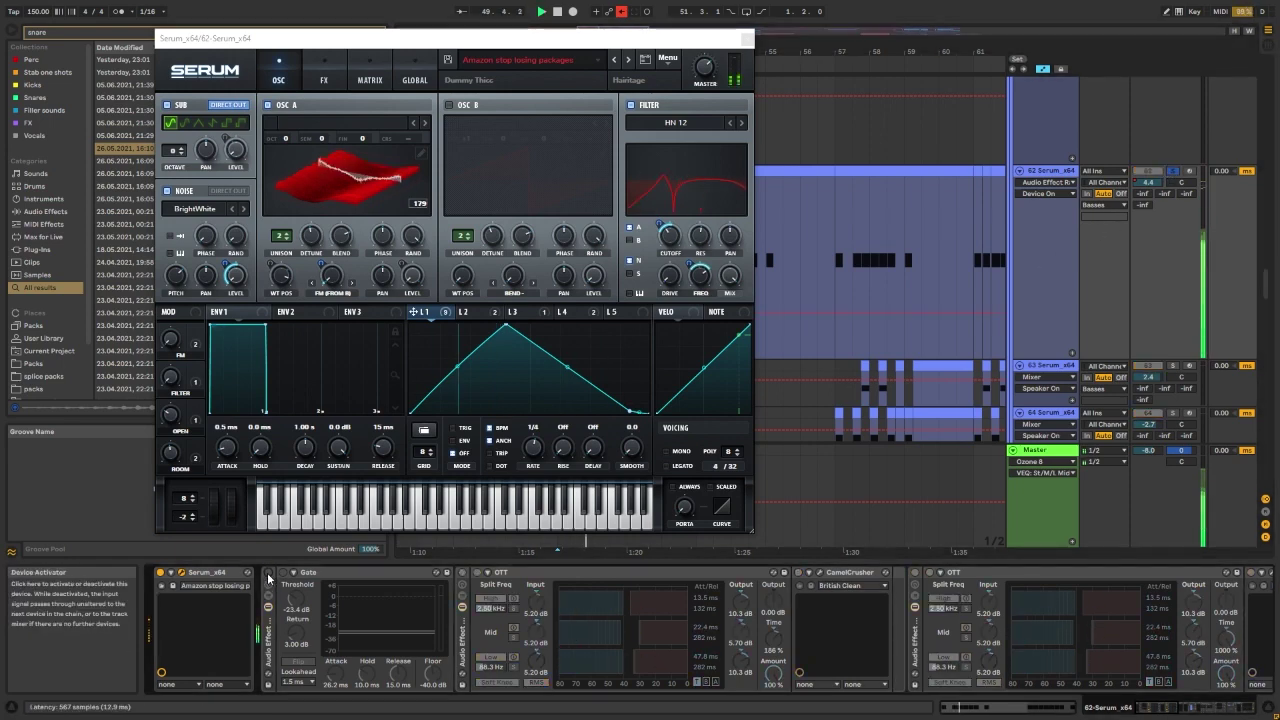
click(268, 575)
click(1167, 713)
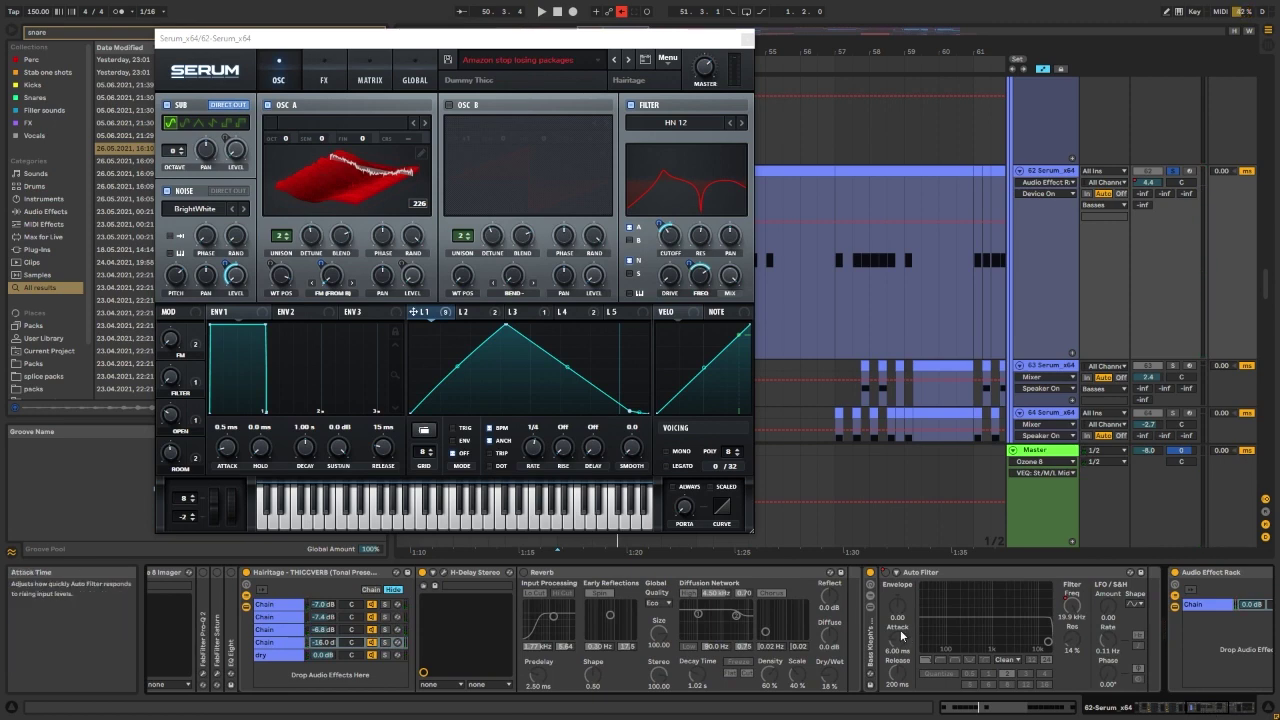
click(745, 38)
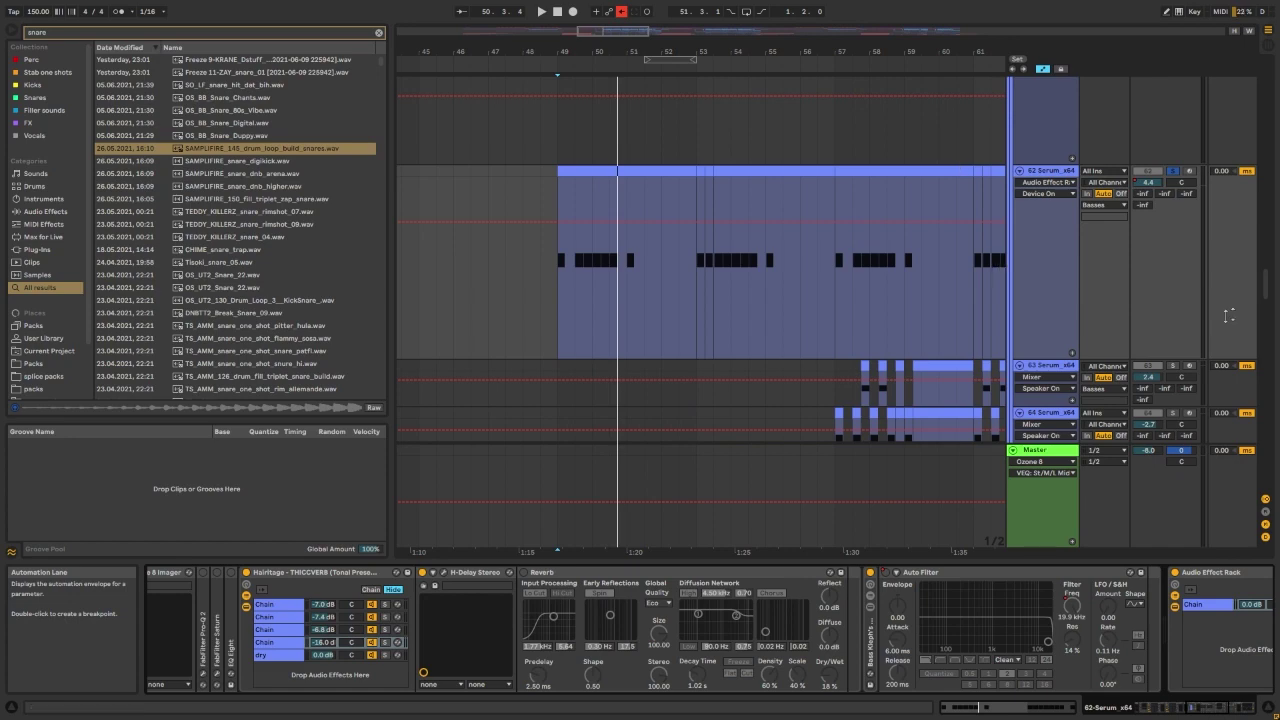
Step: Check the master's Ozone 8 and bx_meter, and select bars 45 to 49 on the empty 108 Serum track
scroll(1228, 316, down, 15)
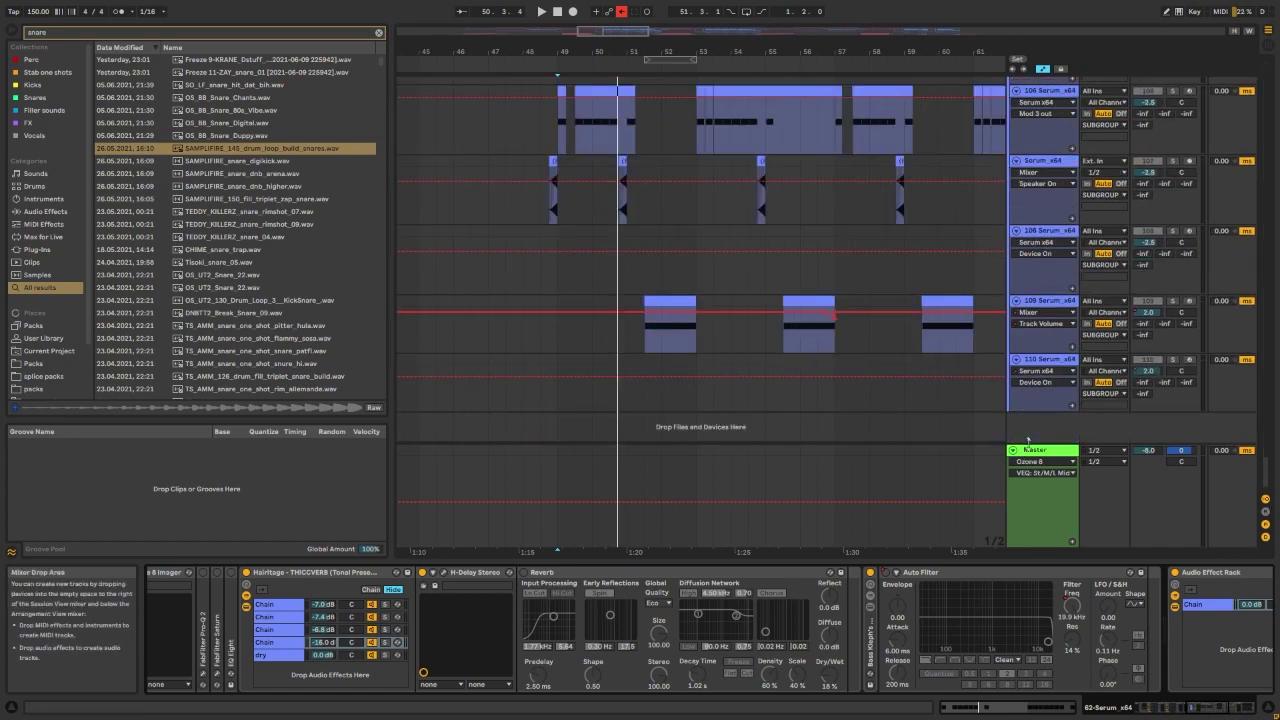
click(1034, 450)
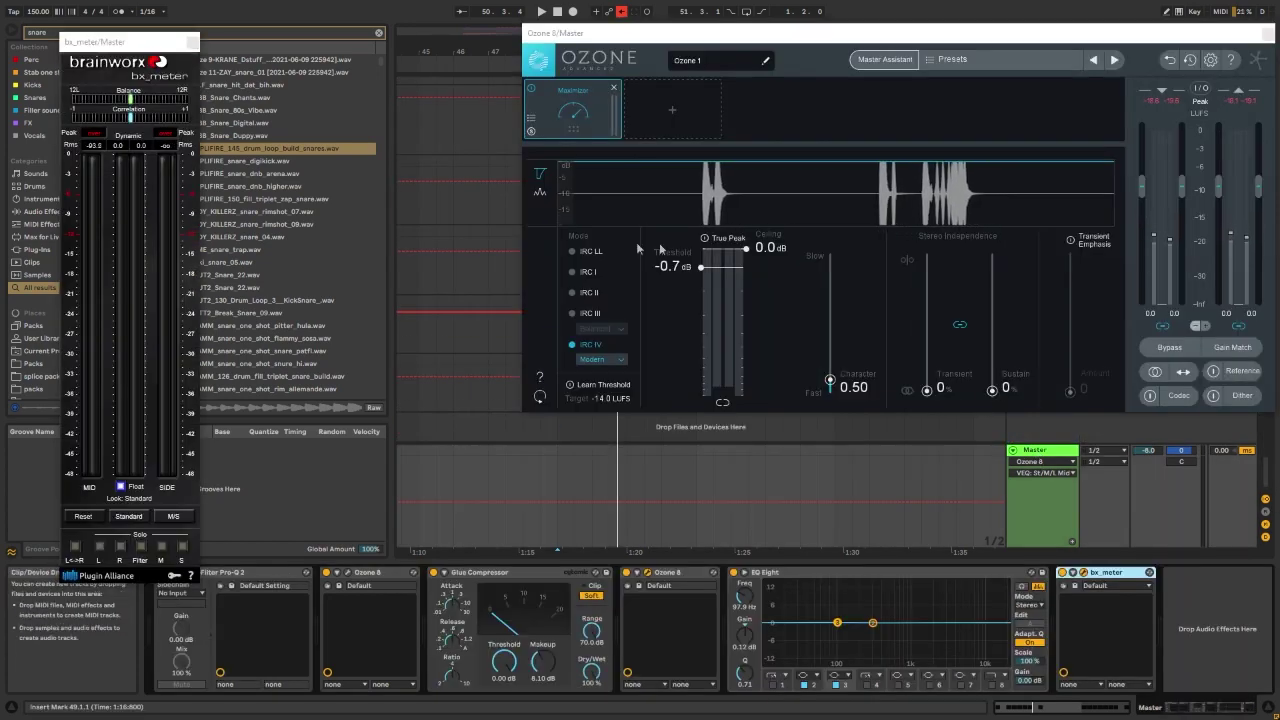
click(478, 283)
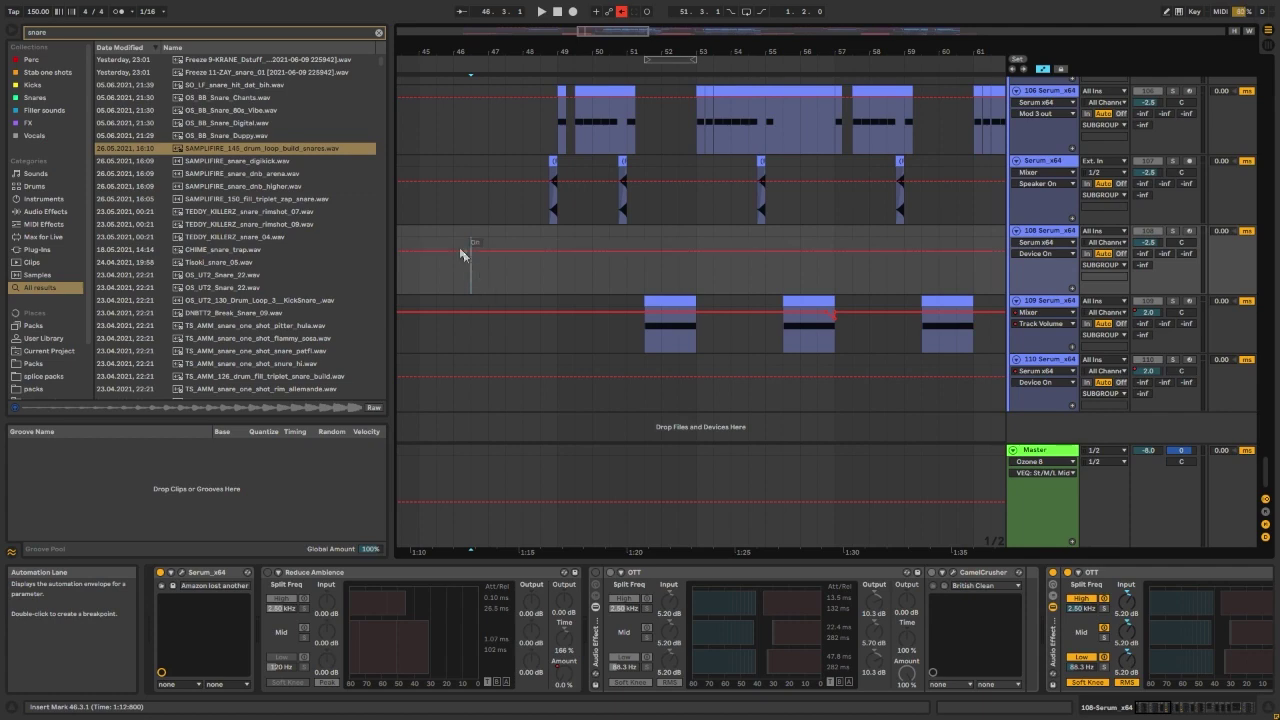
drag(426, 234, 555, 236)
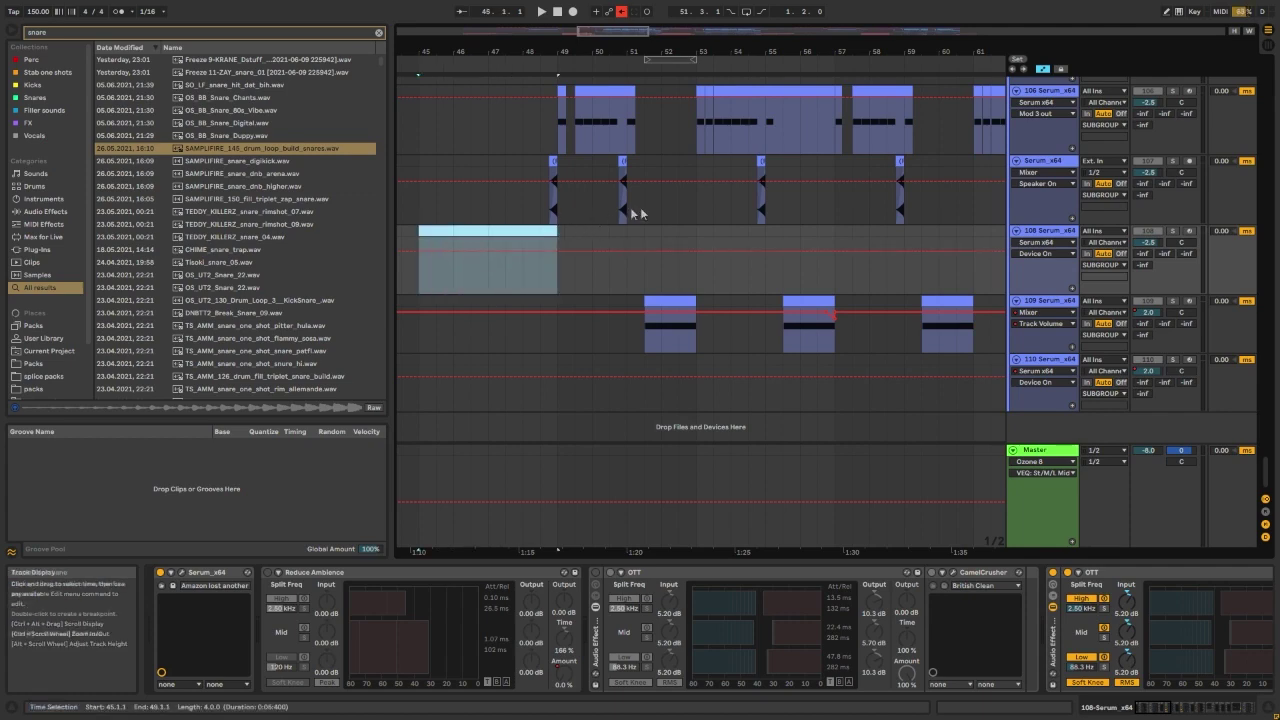
mouse_move(1268, 480)
mouse_down()
mouse_move(1270, 85)
mouse_move(1269, 482)
mouse_up()
Step: Close the master's second Ozone 8, place the insert marker at bar 45 on the 108 Serum track, and view the whole arrangement
click(1056, 454)
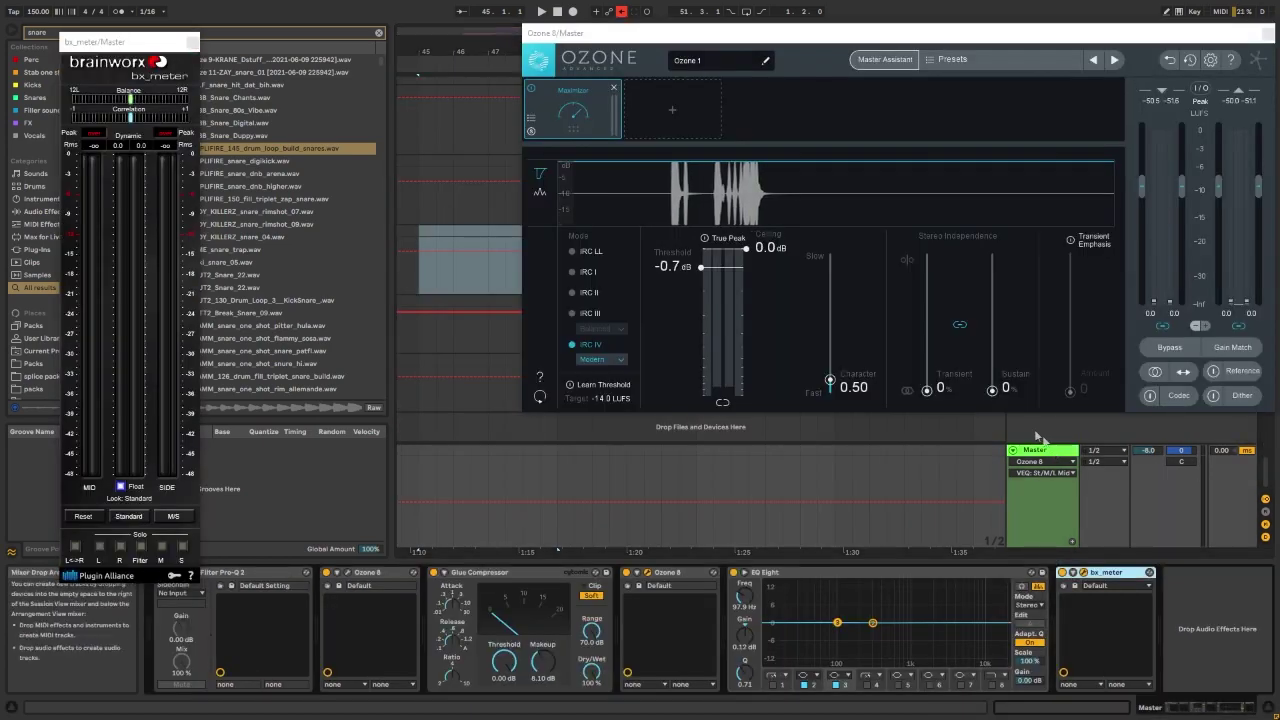
click(1263, 36)
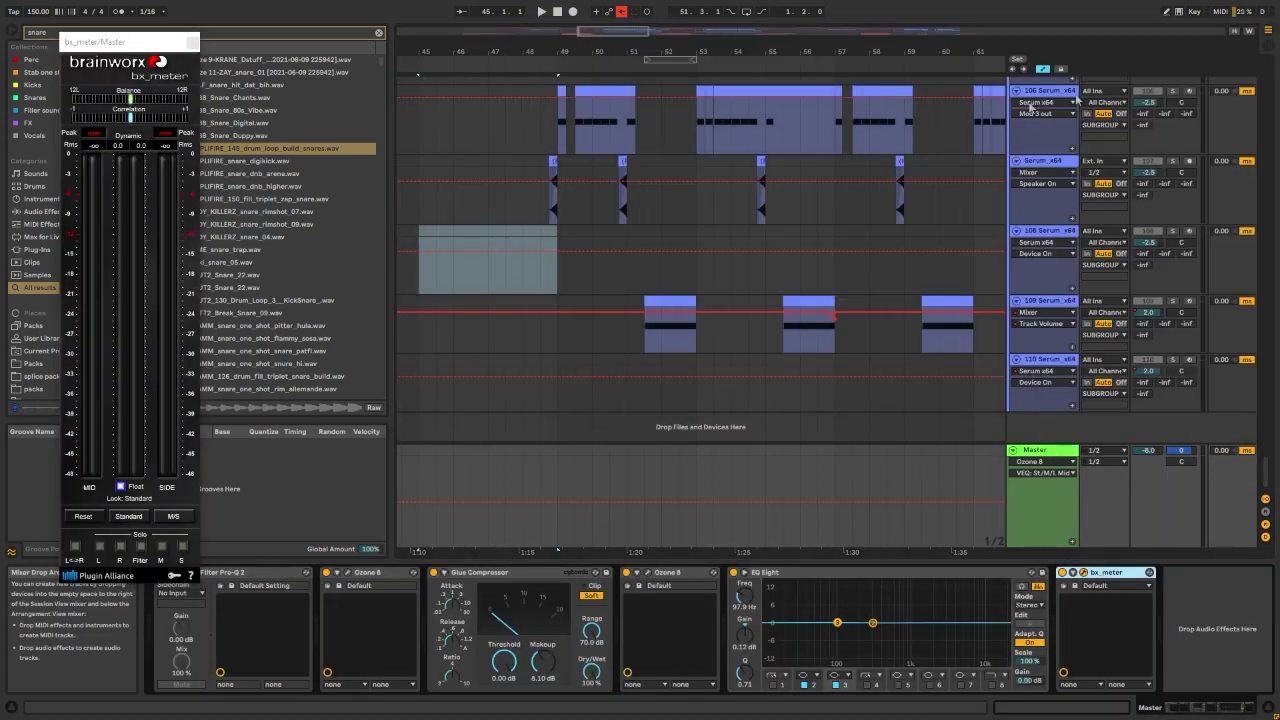
click(415, 276)
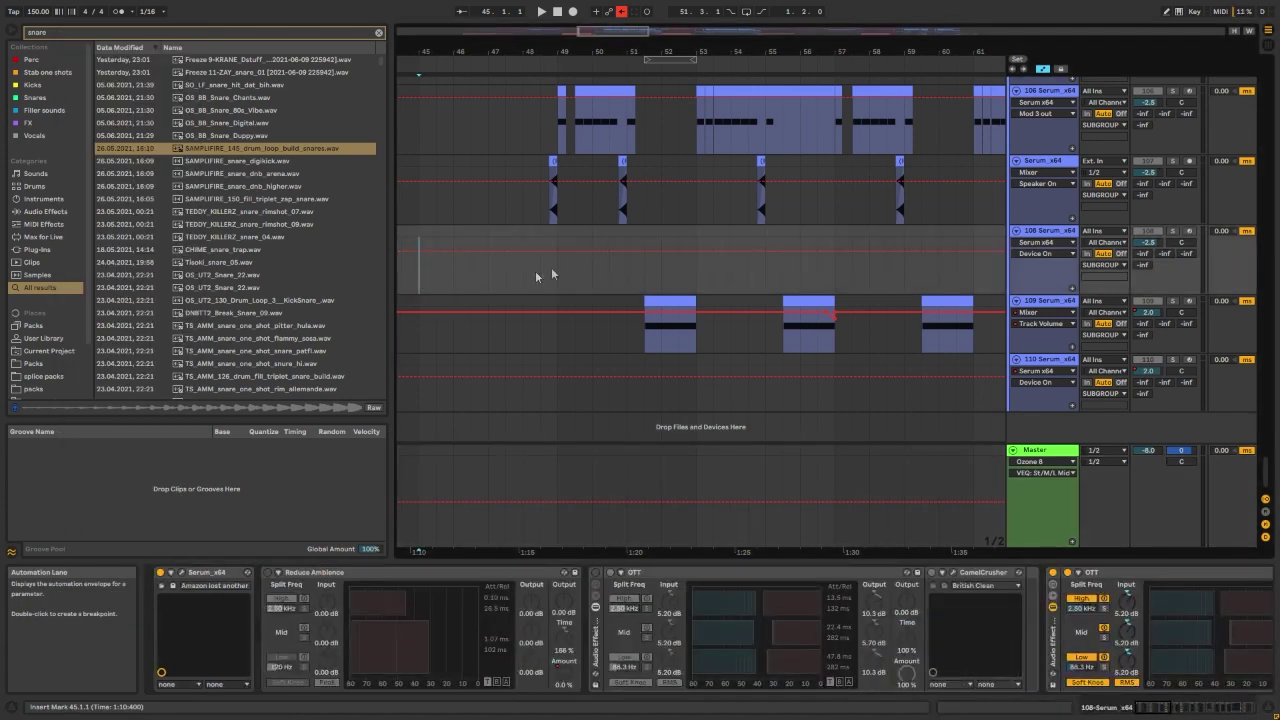
scroll(652, 270, down, 8)
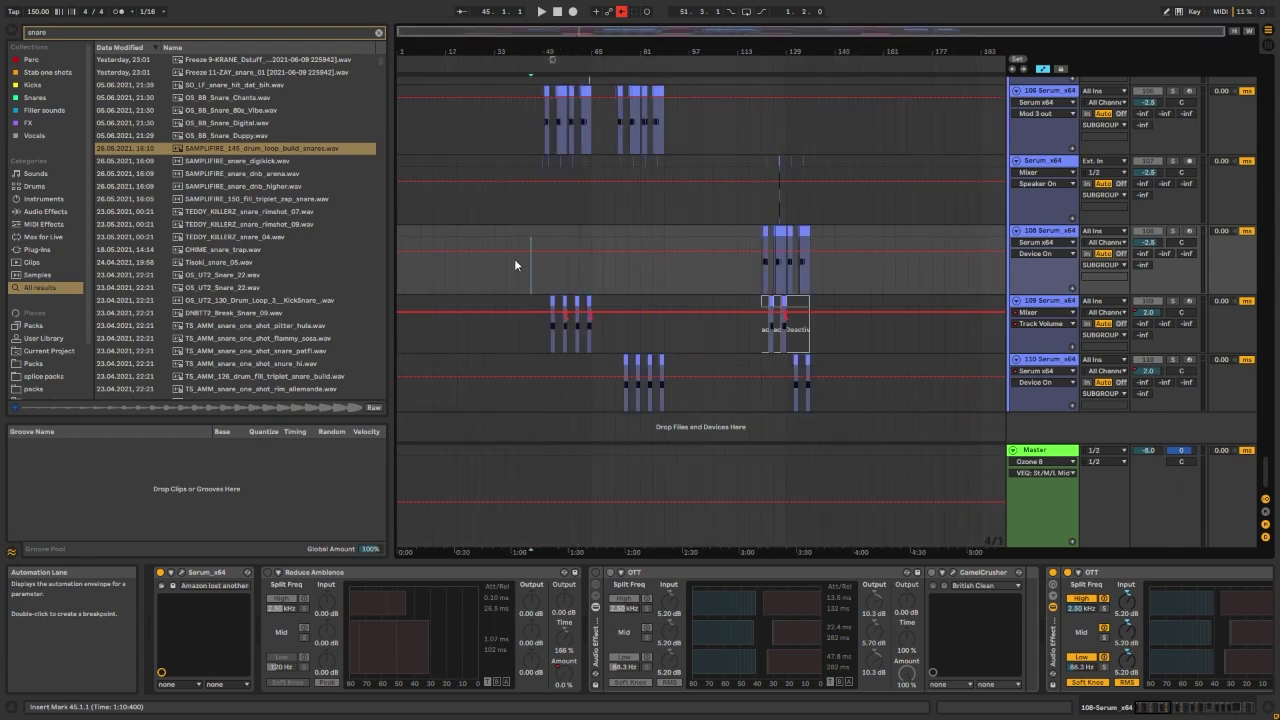